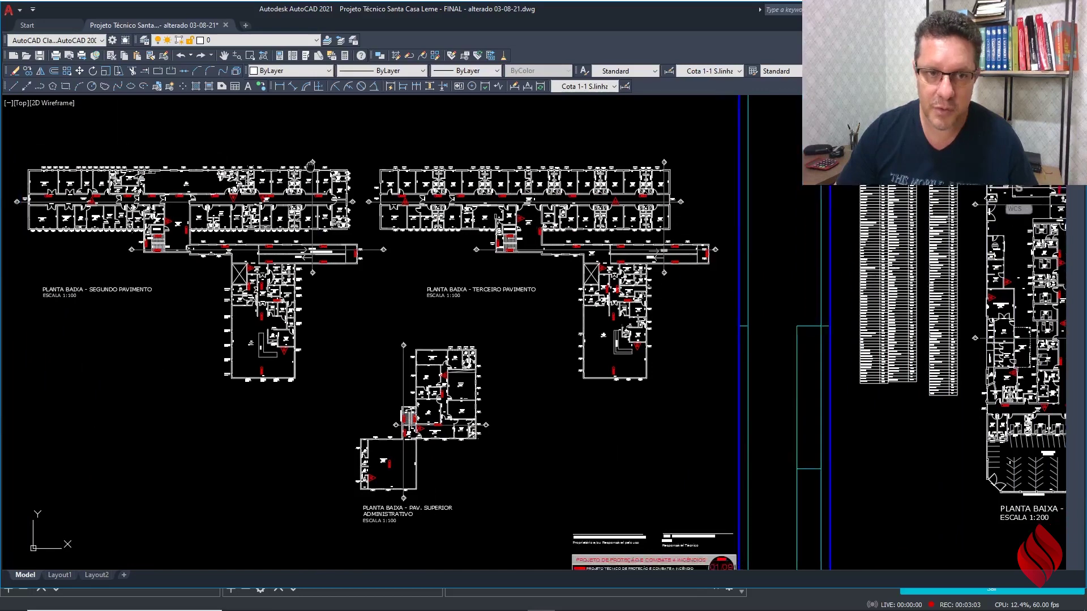
Step: Examine the emergency lighting symbols in the second-floor plan's corridors, ramps, lower wing and stairwell
scroll(259, 232, "up", 3)
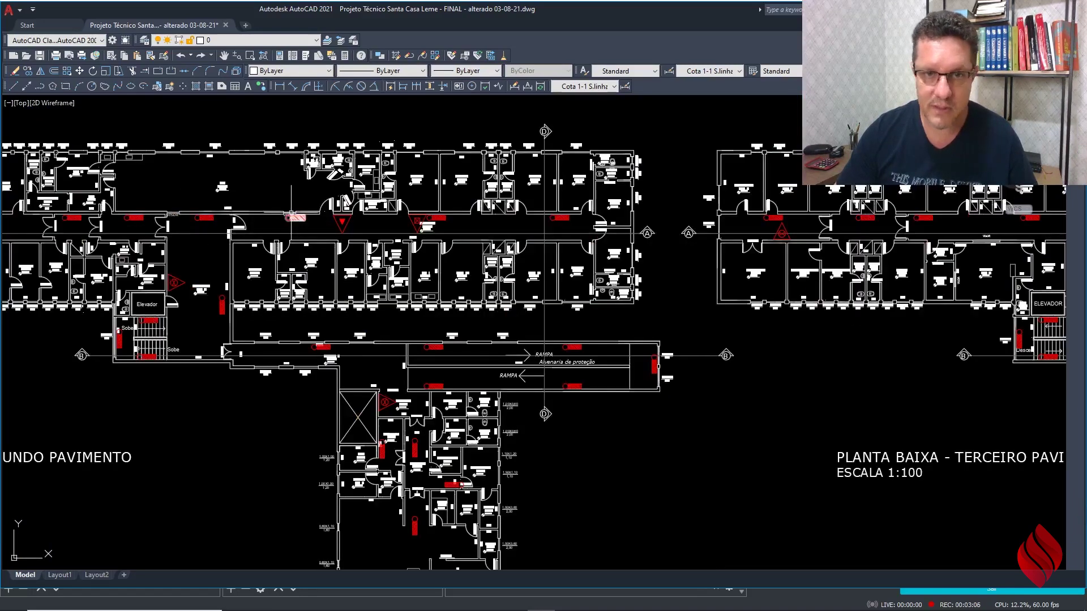
scroll(291, 220, "down", 2)
middle_click_drag(367, 327, 309, 248)
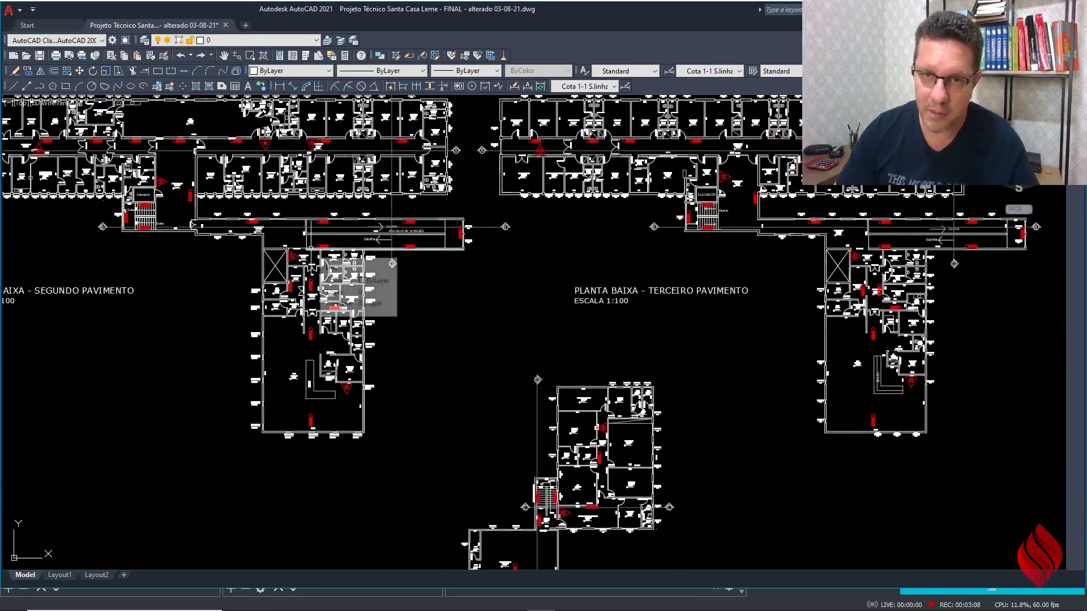
scroll(324, 253, "down", 2)
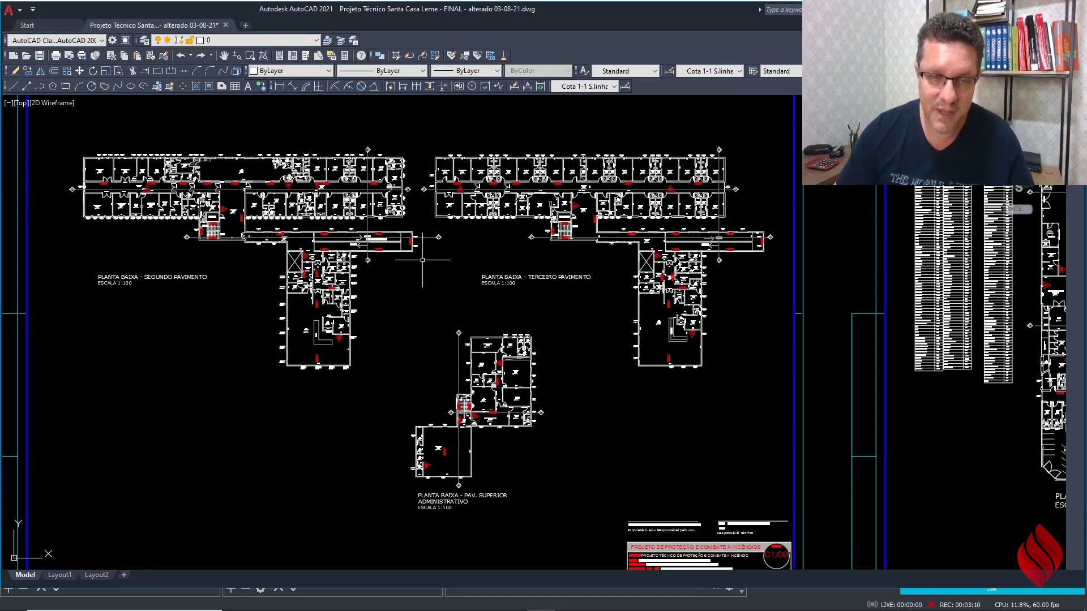
scroll(372, 251, "up", 6)
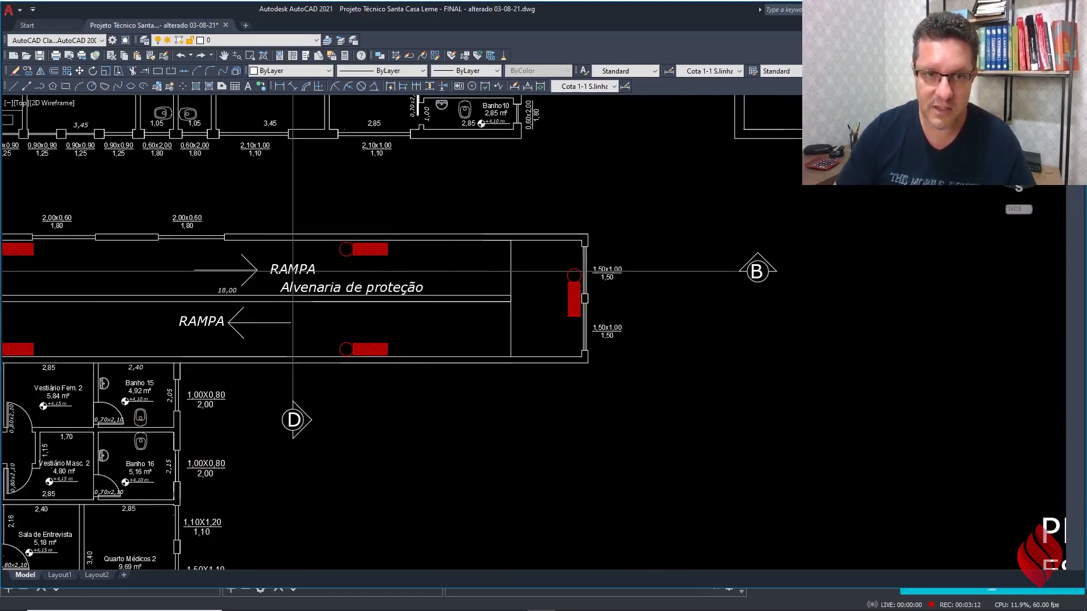
scroll(509, 285, "down", 6)
middle_click_drag(388, 372, 371, 283)
scroll(370, 283, "up", 3)
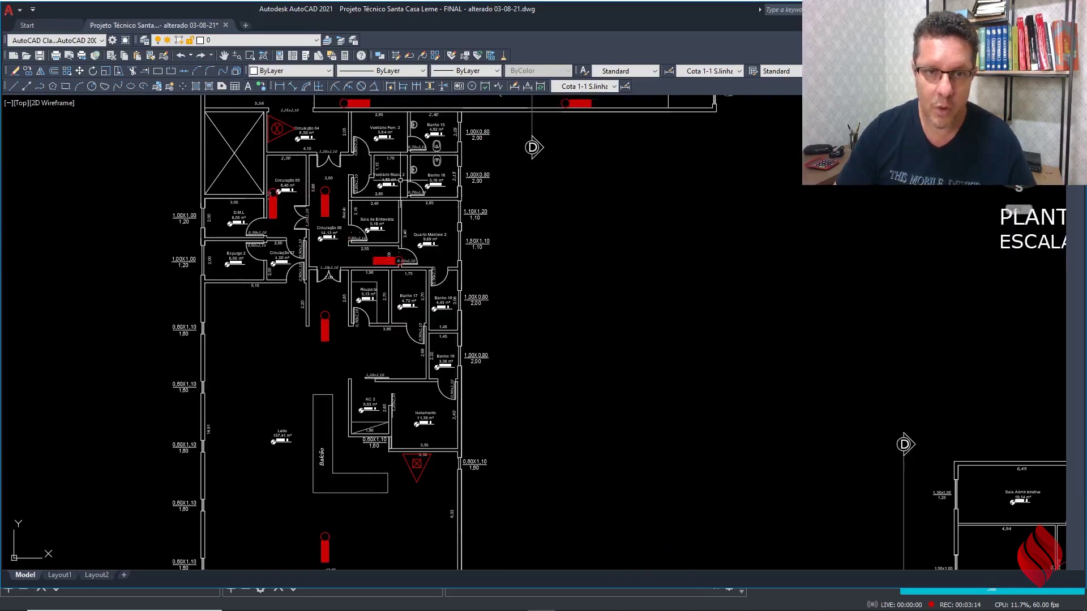
scroll(401, 173, "down", 2)
middle_click_drag(401, 173, 409, 274)
scroll(78, 148, "up", 2)
middle_click_drag(95, 189, 370, 192)
scroll(369, 193, "up", 2)
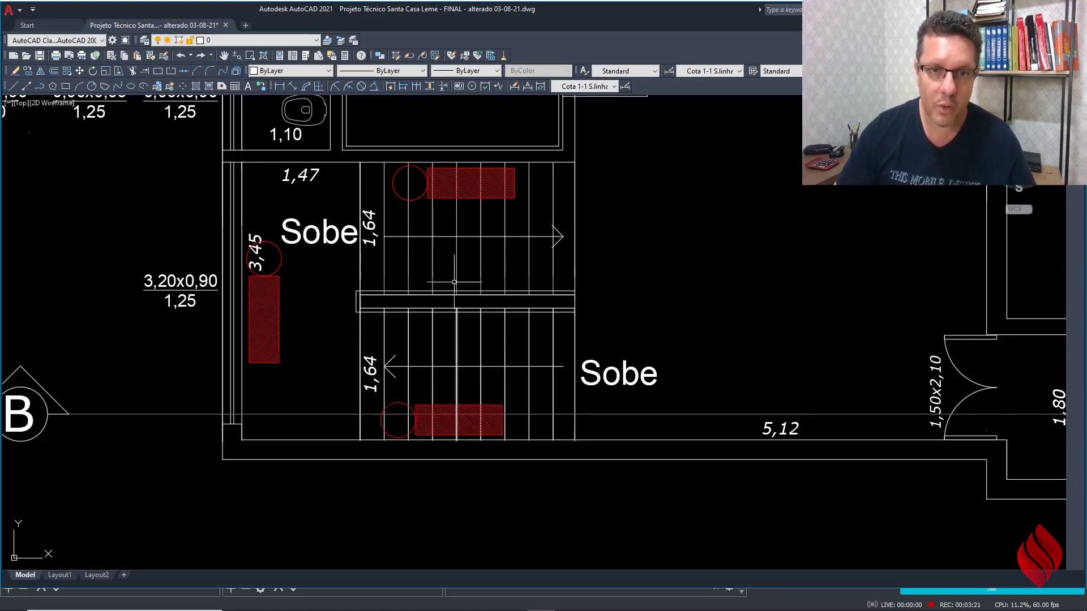
Step: Examine the emergency lighting and extinguisher symbols around the Leito room and counter in the second-floor plan's lower wing
scroll(458, 374, "down", 8)
scroll(458, 374, "up", 1)
scroll(475, 241, "up", 2)
scroll(476, 240, "down", 4)
scroll(475, 241, "up", 5)
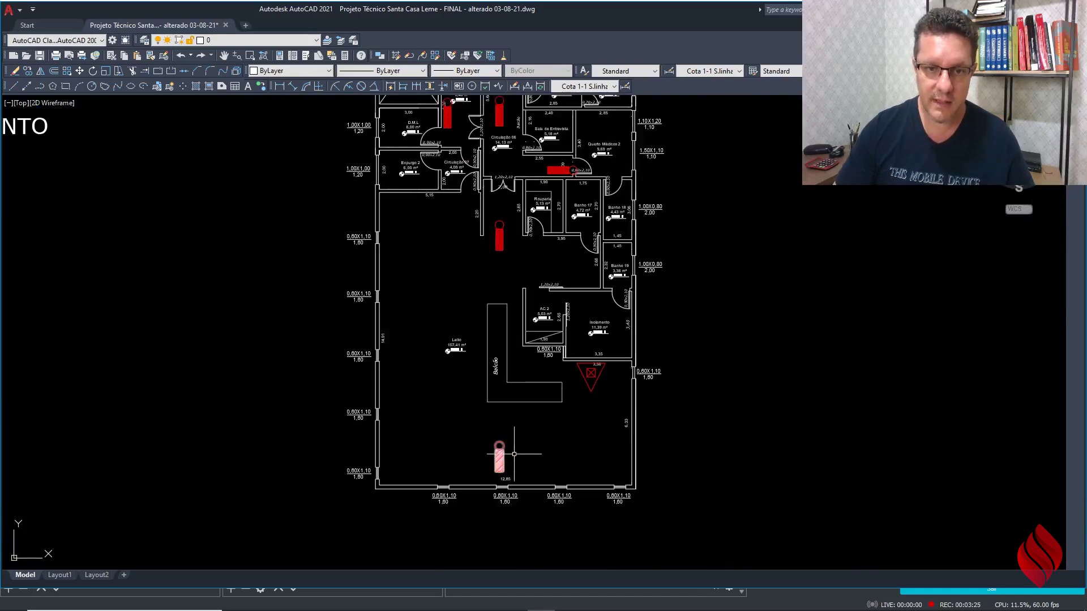
scroll(450, 368, "up", 1)
scroll(429, 281, "down", 3)
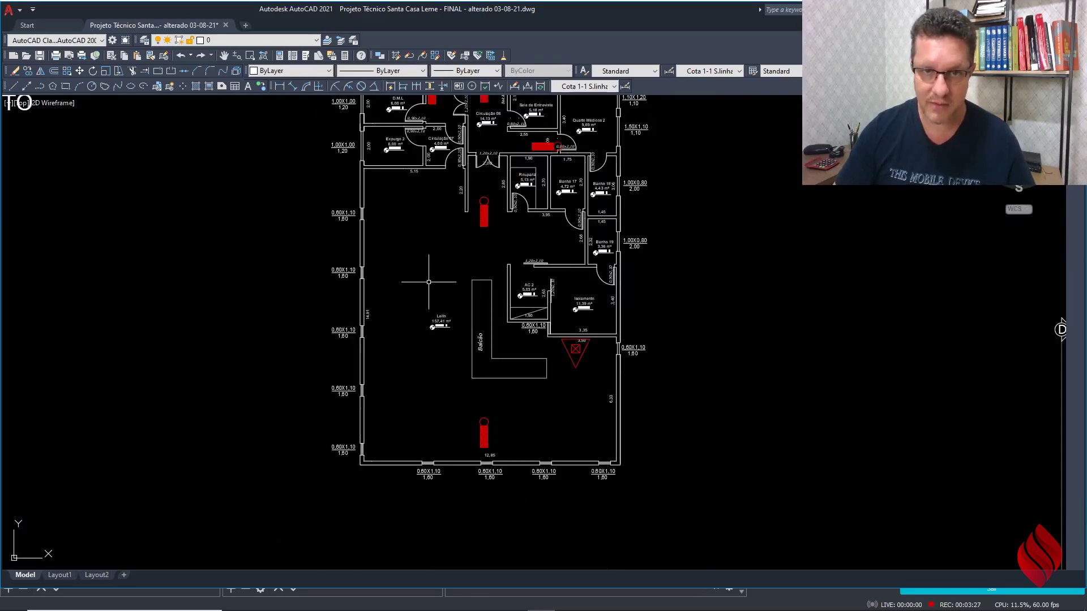
scroll(429, 281, "down", 4)
scroll(558, 274, "up", 2)
scroll(396, 174, "down", 1)
Step: Examine the symbols in and beside the Guarita near the gate on the ground-floor plan
middle_click_drag(925, 250, 520, 251)
scroll(520, 250, "up", 2)
scroll(493, 267, "up", 1)
scroll(122, 281, "up", 2)
scroll(382, 277, "up", 4)
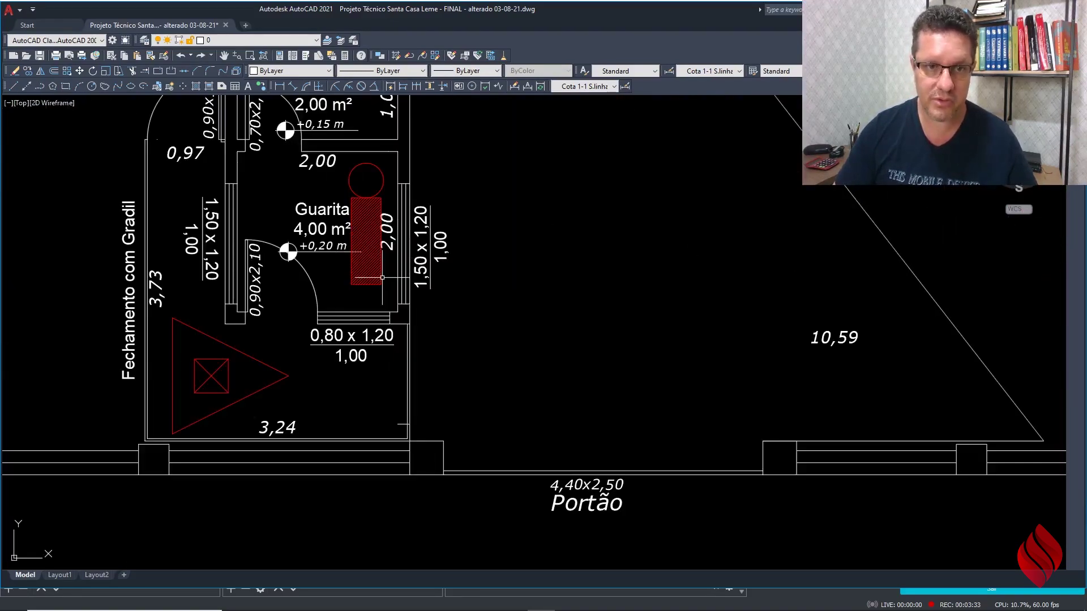
scroll(382, 277, "down", 2)
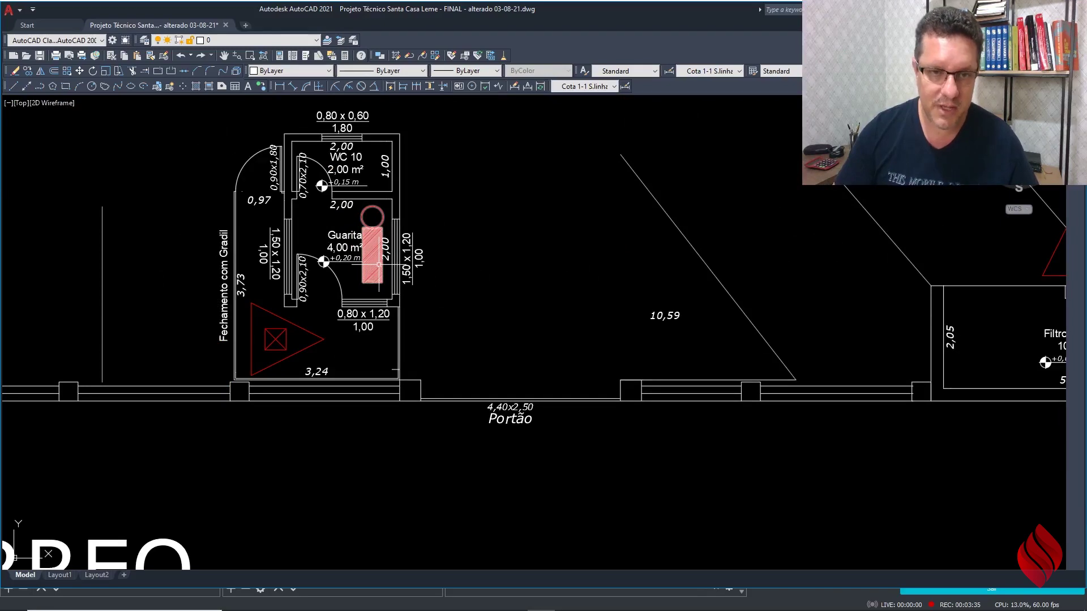
scroll(378, 265, "down", 10)
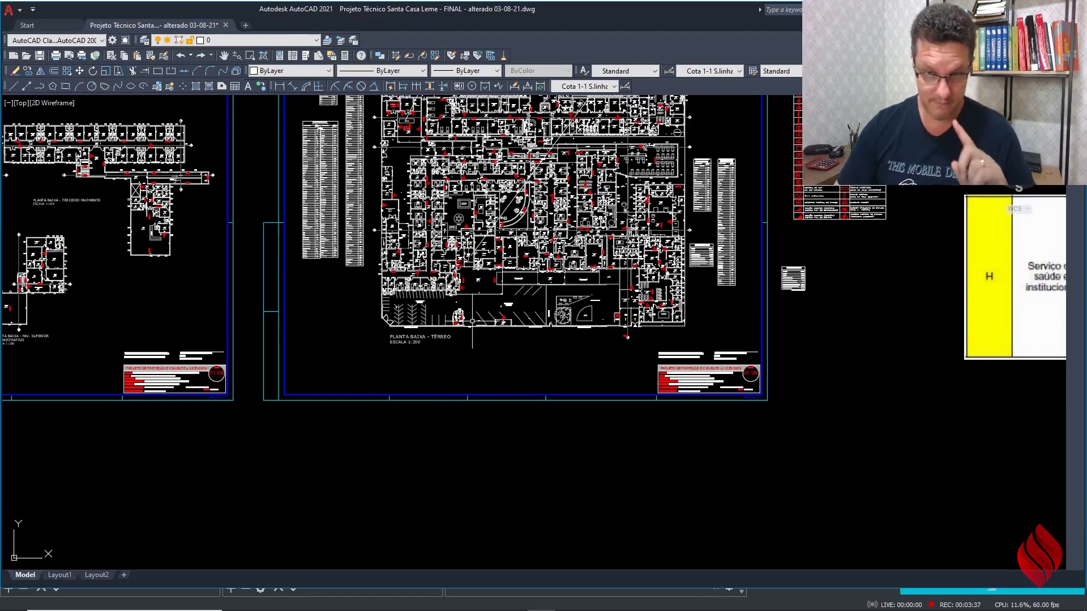
scroll(473, 321, "down", 4)
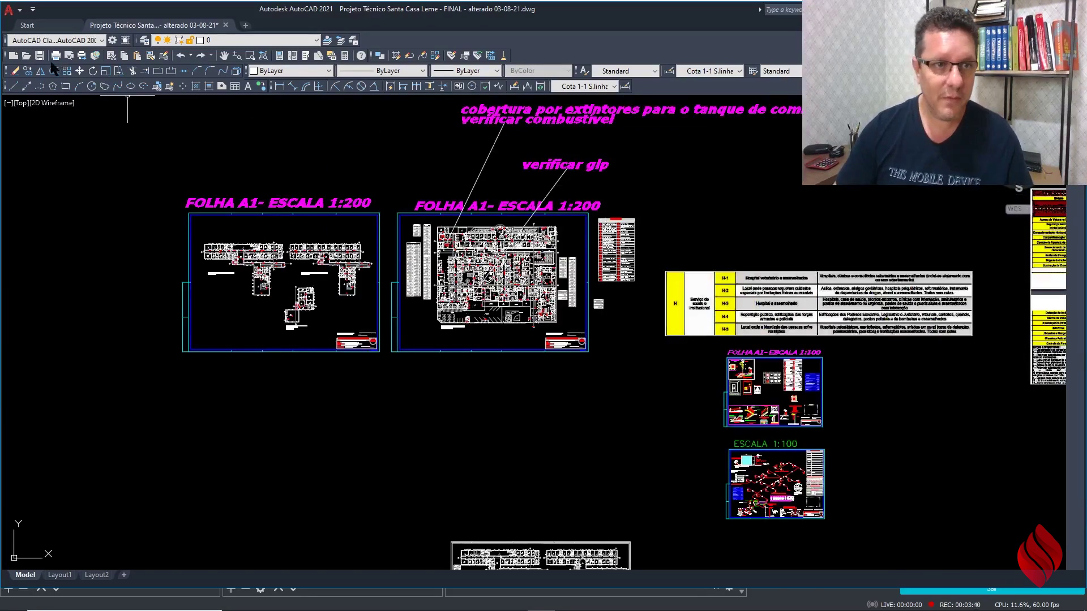
Step: Copy the Hidrante Simples symbol from the legend to the empty area above and to the right of it
left_click(28, 71)
scroll(614, 233, "up", 6)
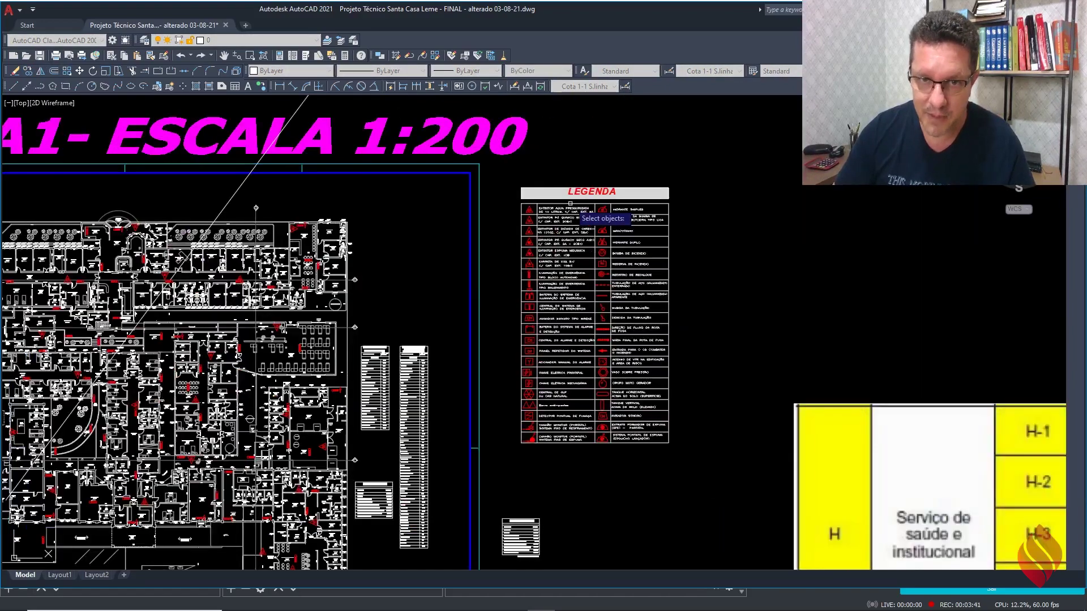
scroll(602, 242, "down", 5)
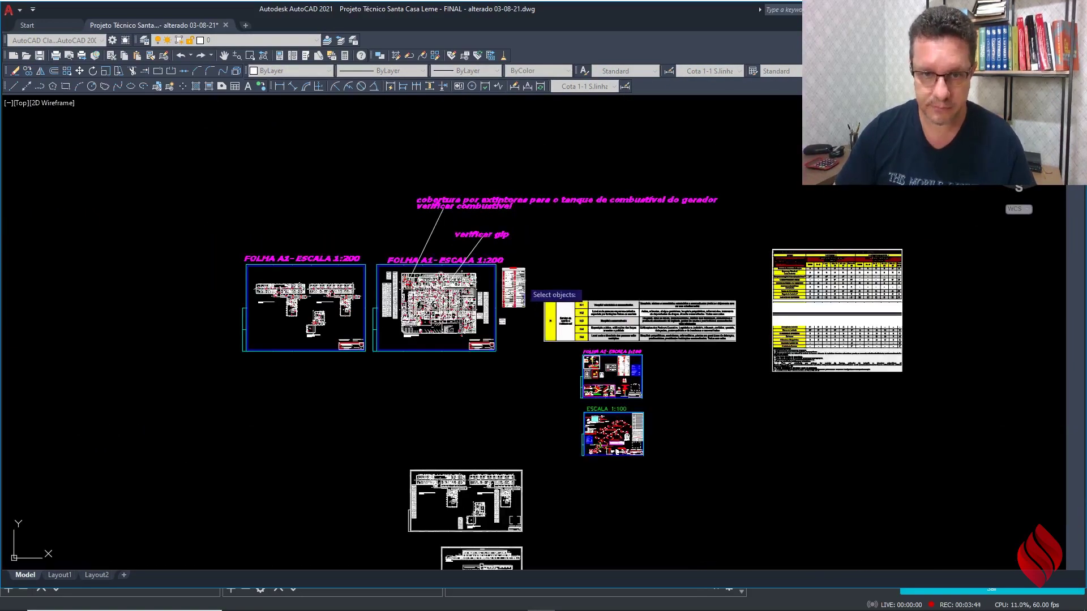
scroll(523, 282, "up", 3)
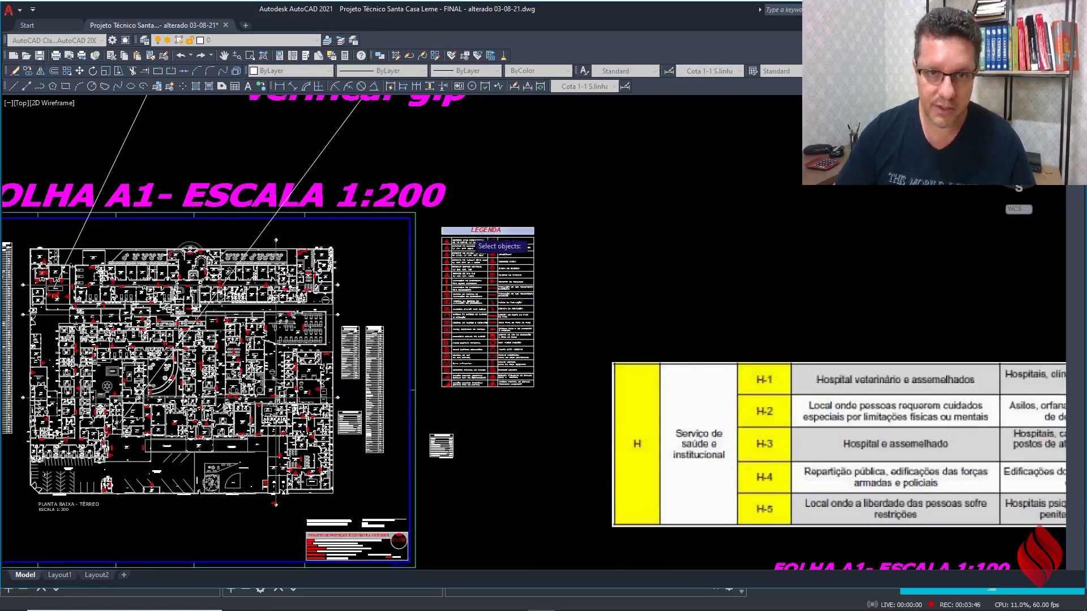
scroll(474, 242, "up", 6)
scroll(491, 253, "down", 4)
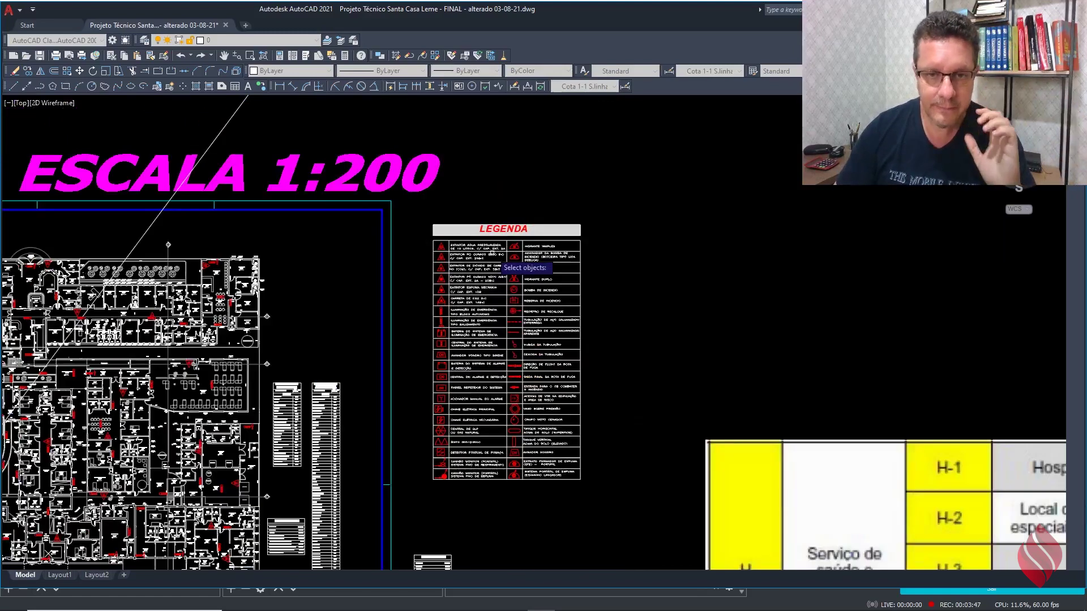
scroll(565, 250, "up", 3)
scroll(486, 248, "up", 5)
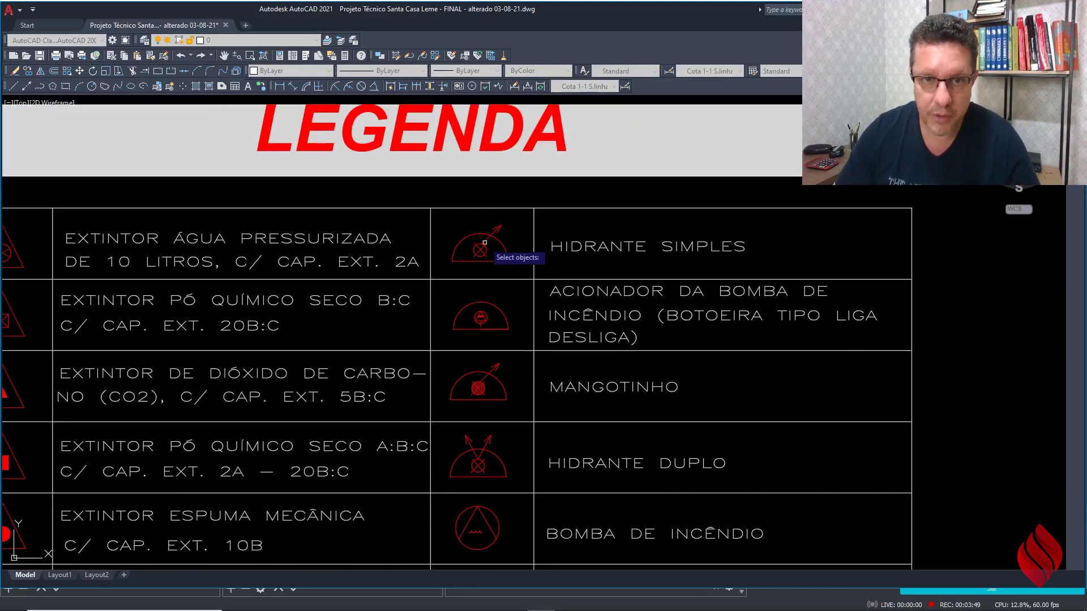
left_click(486, 253)
scroll(416, 272, "down", 6)
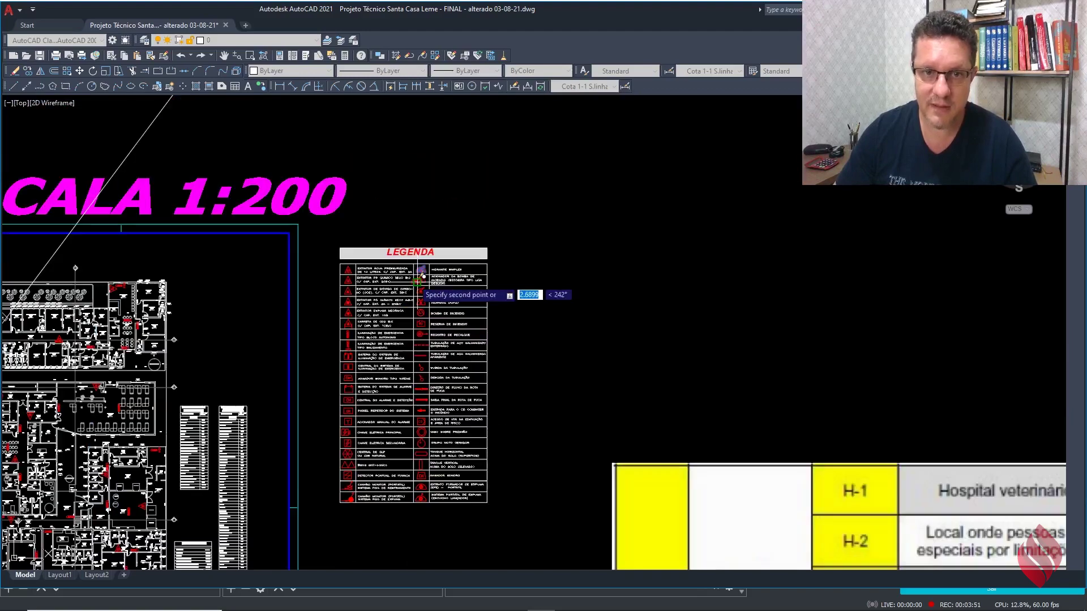
scroll(570, 211, "up", 4)
left_click(563, 218)
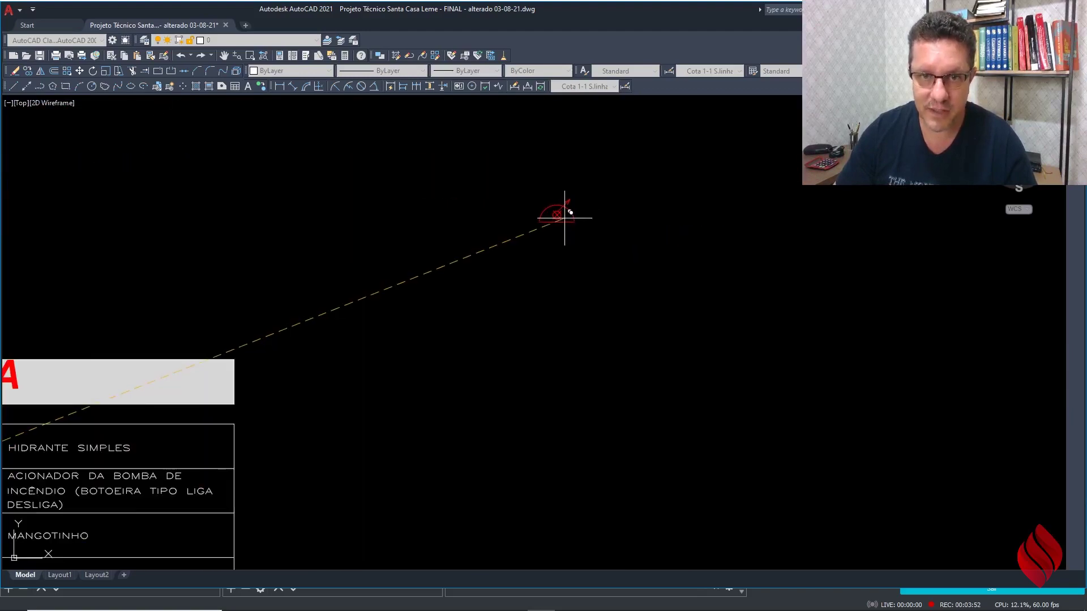
left_click(28, 71)
scroll(589, 218, "up", 4)
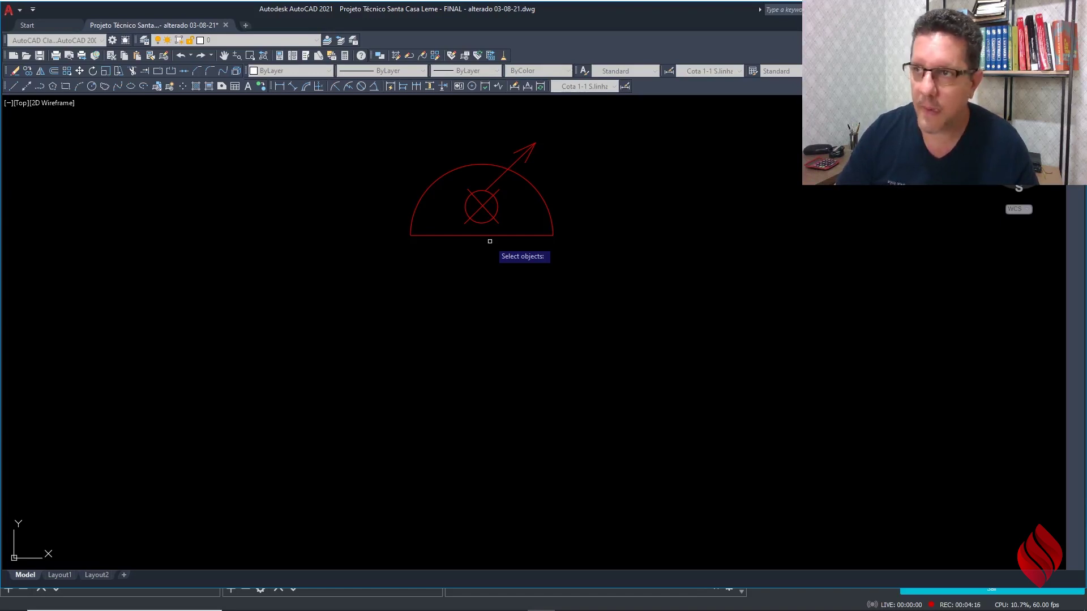
scroll(506, 237, "down", 4)
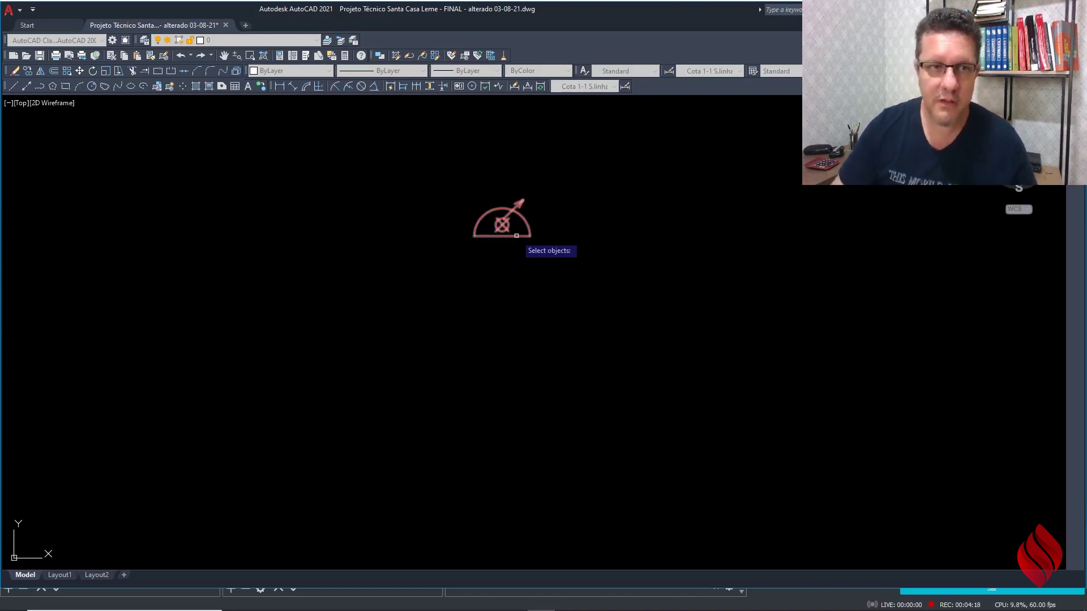
Step: Copy the fire pump actuator symbol (Acionador da Bomba de Incêndio) from the legend to just below and right of the copied hydrant
left_click(27, 71)
scroll(595, 187, "down", 4)
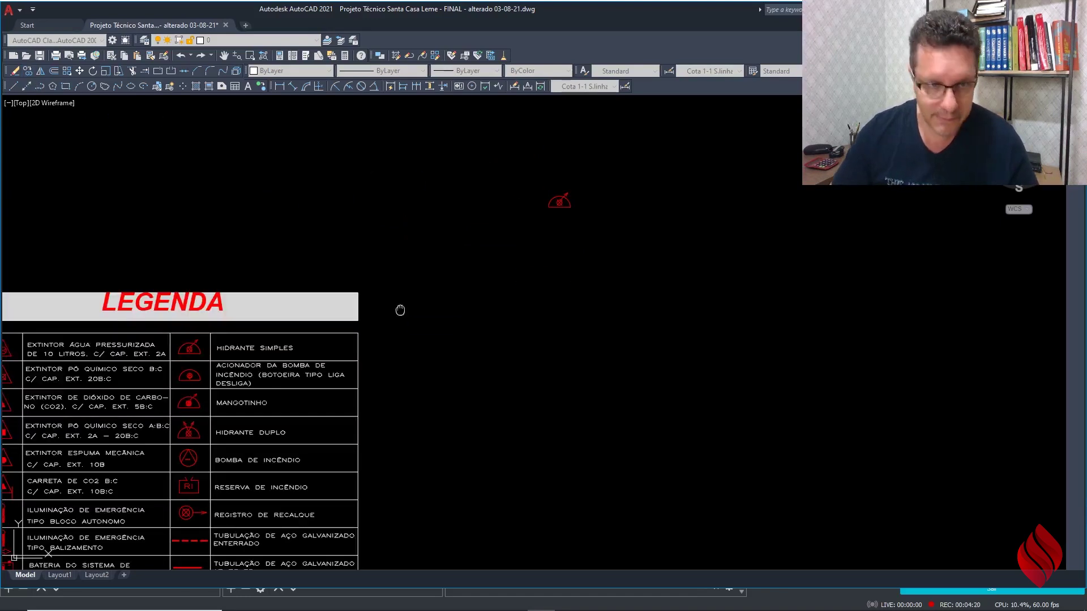
middle_click_drag(402, 310, 454, 265)
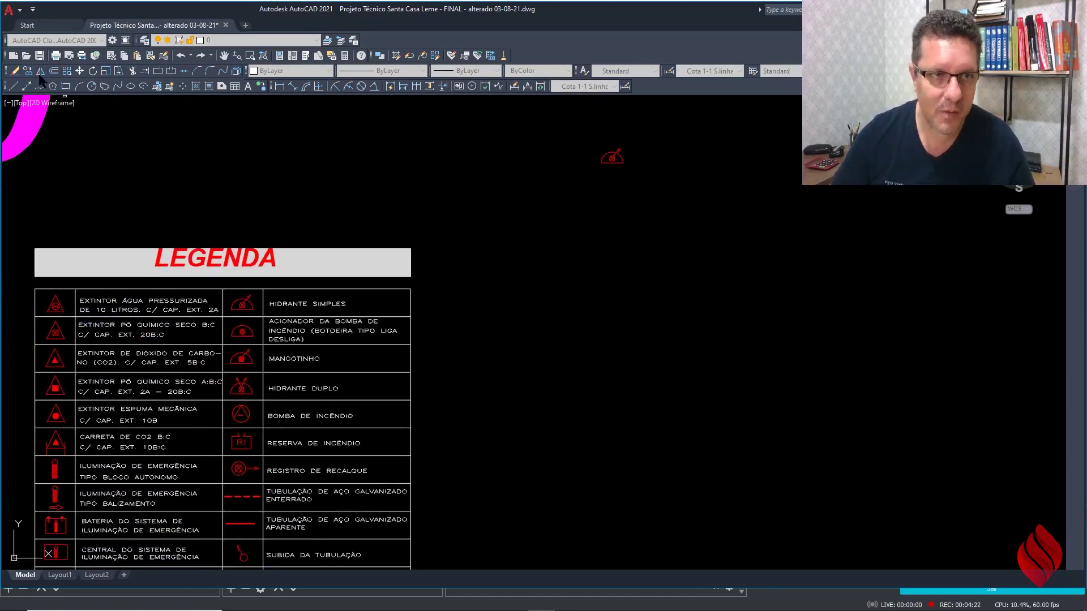
scroll(616, 170, "up", 5)
scroll(651, 184, "down", 5)
scroll(287, 381, "up", 6)
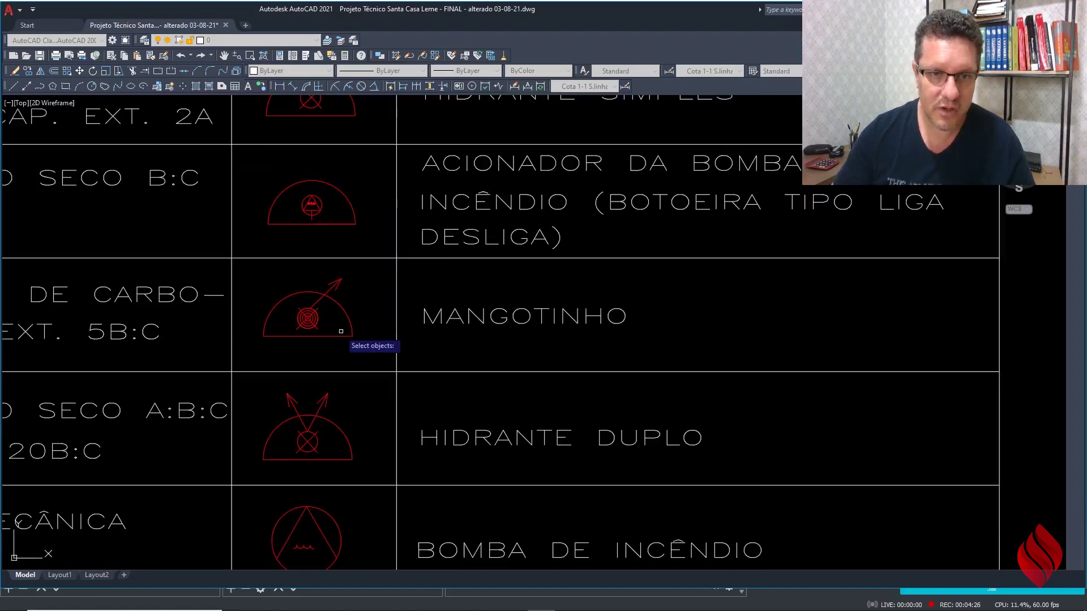
scroll(320, 319, "up", 3)
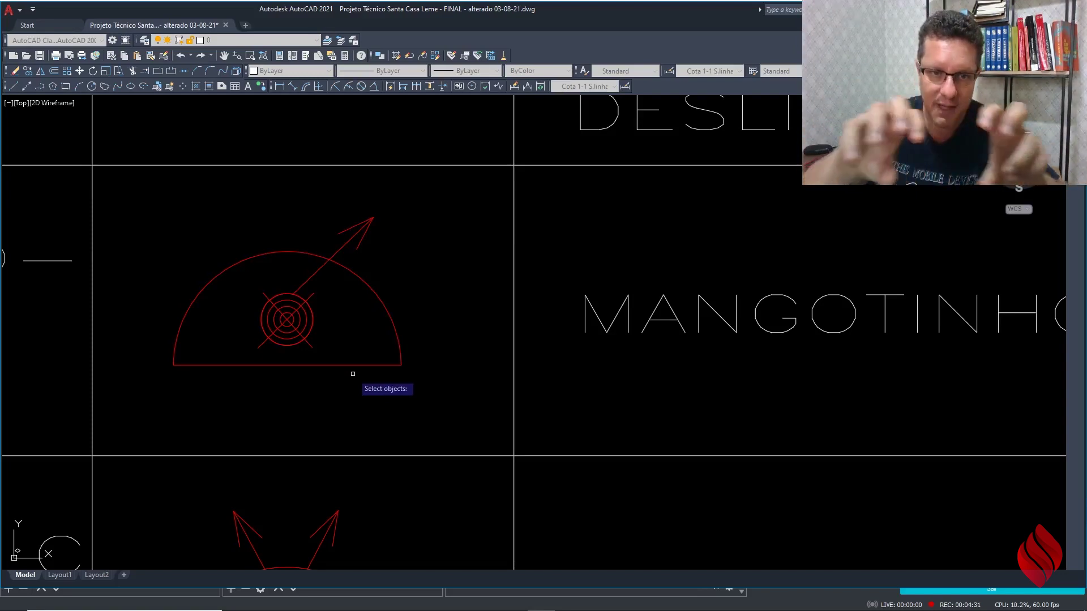
scroll(353, 373, "down", 7)
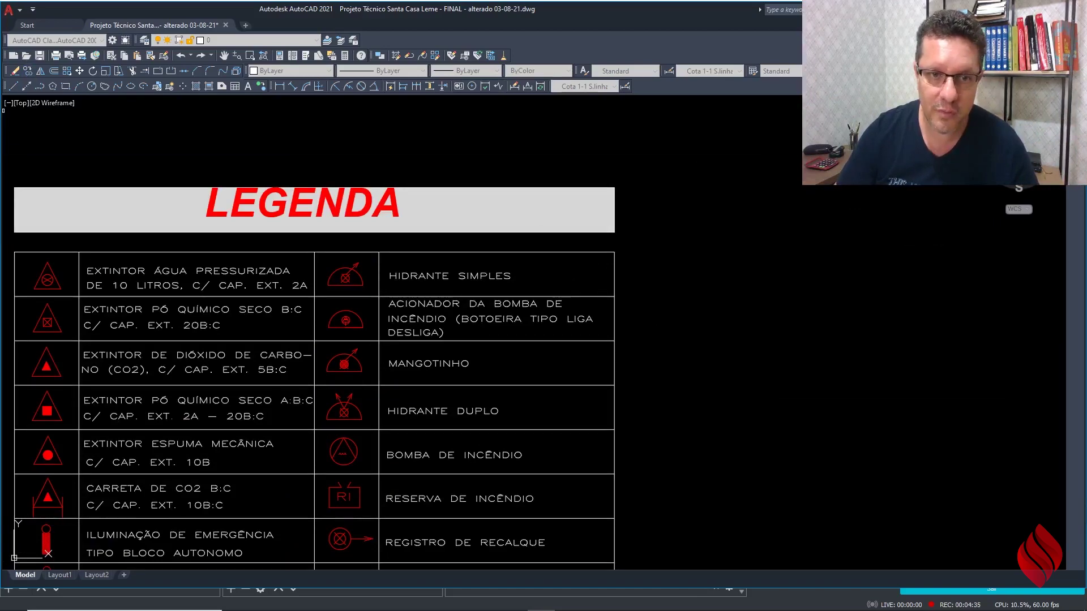
scroll(373, 318, "up", 3)
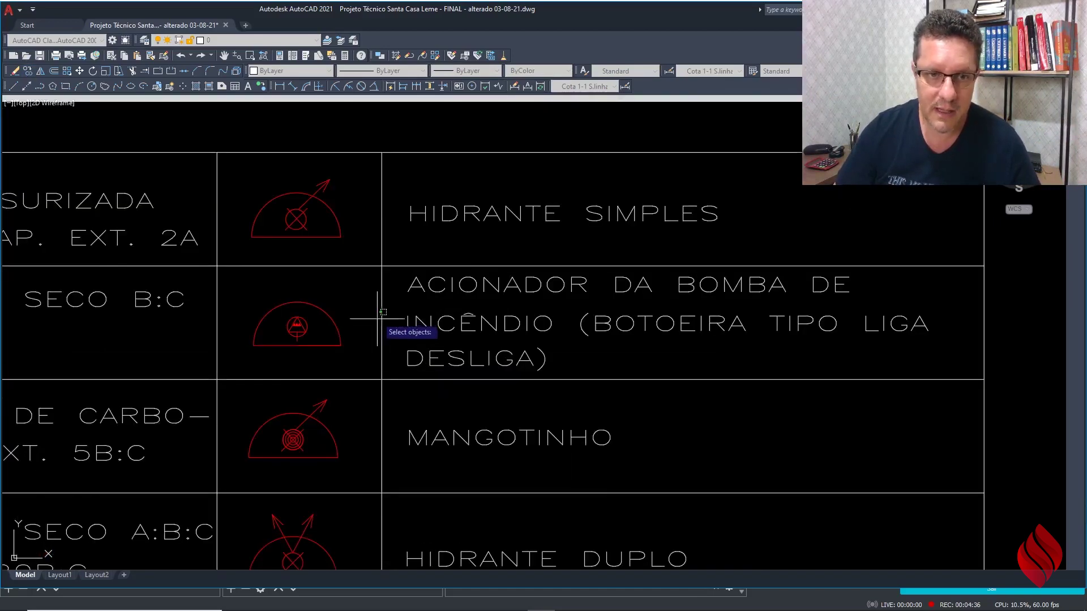
left_click(337, 345)
scroll(339, 346, "down", 4)
scroll(715, 172, "up", 4)
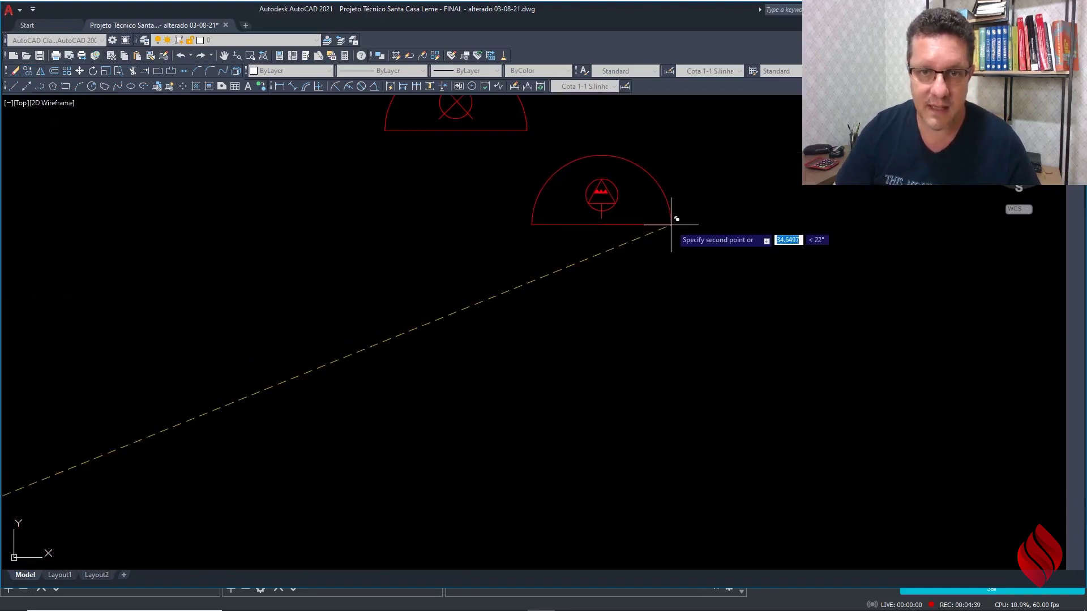
left_click(677, 242)
key("Escape")
Step: Delete the copied fire pump actuator symbol and undo the last change
scroll(611, 226, "up", 3)
left_click(612, 252)
left_click(614, 291)
scroll(613, 290, "down", 2)
scroll(626, 210, "up", 2)
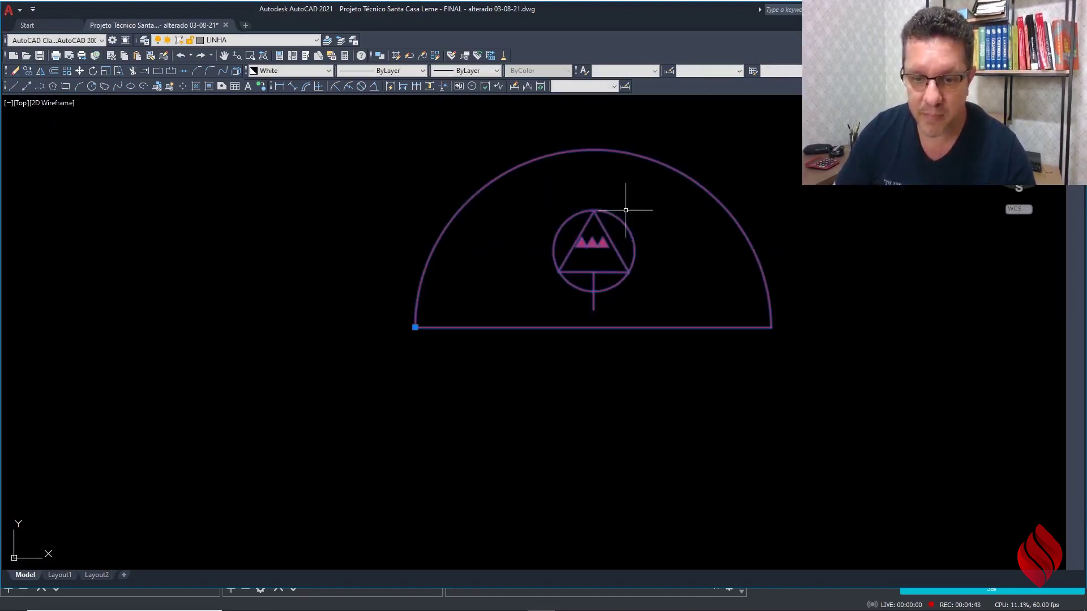
key("Delete")
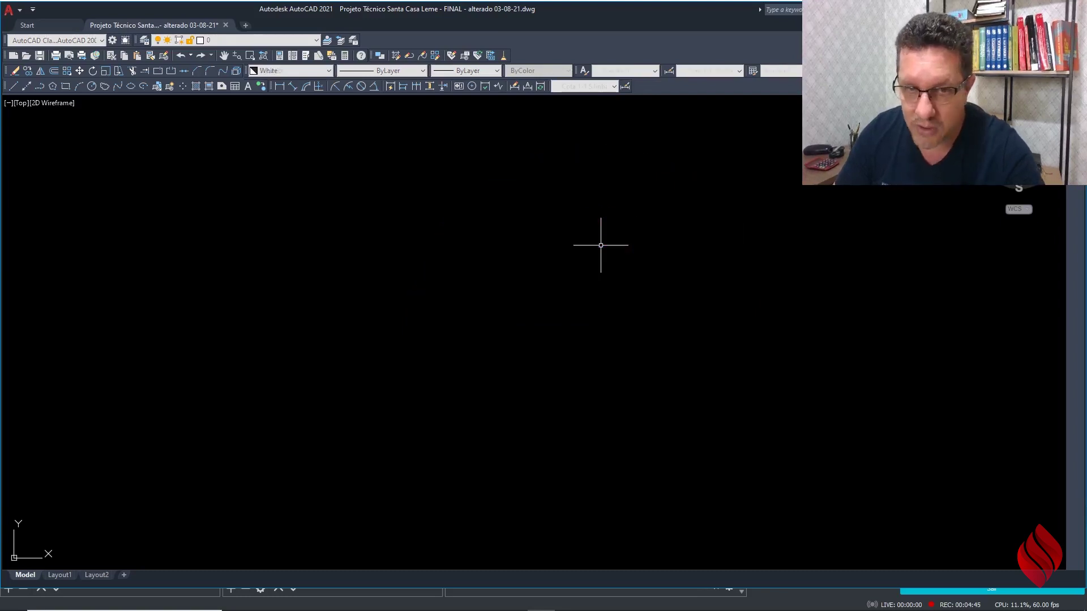
key("ctrl+z")
scroll(623, 284, "down", 3)
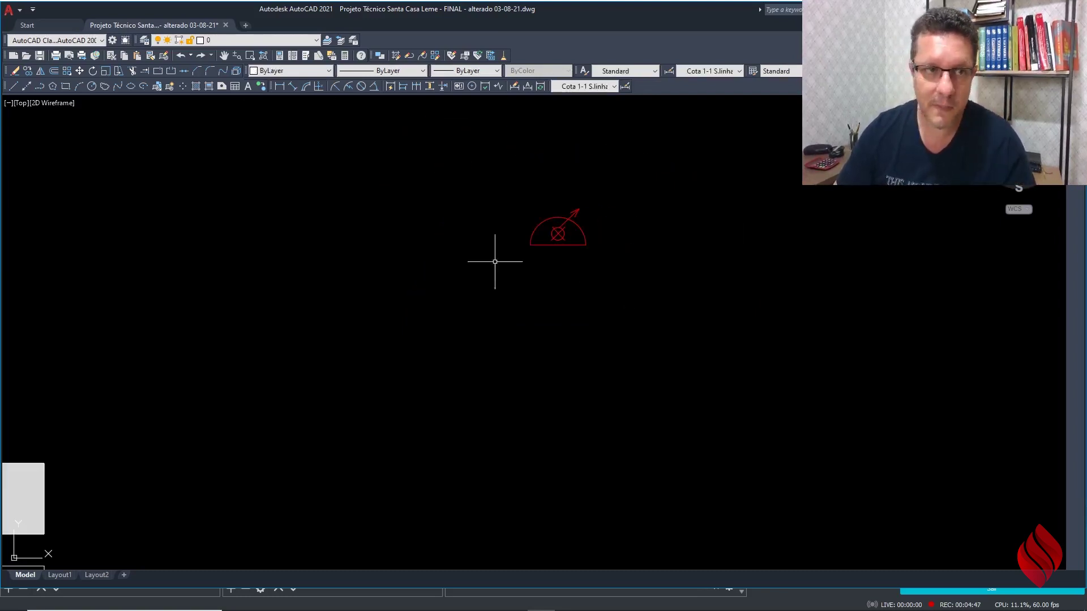
Step: Copy the Bomba de Incêndio, Reserva de Incêndio and Registro de Recalque symbols from the legend to just right of the copied hydrant
left_click(27, 72)
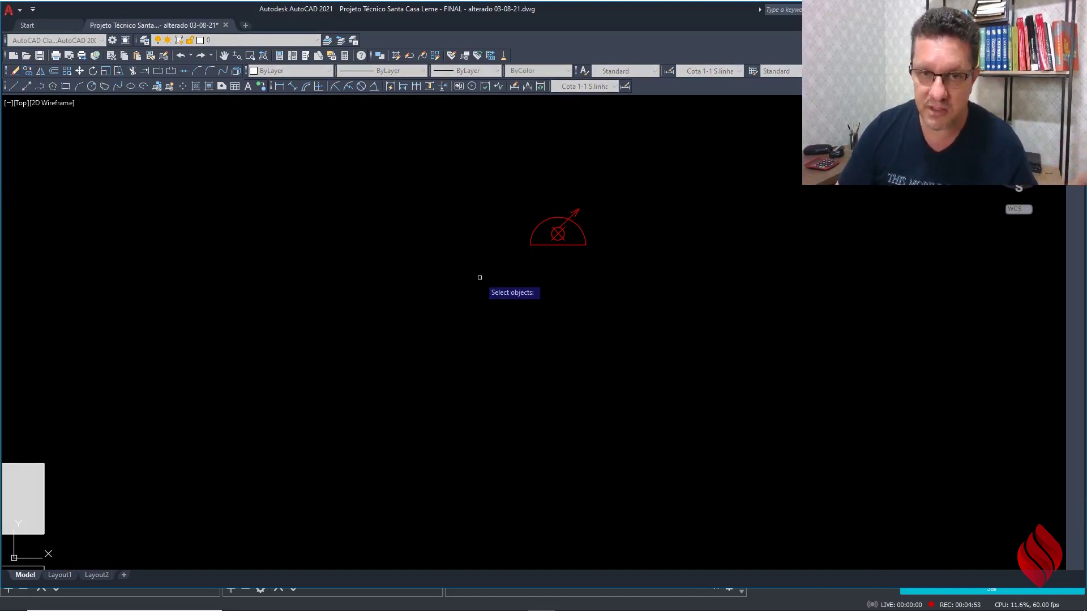
scroll(489, 276, "down", 2)
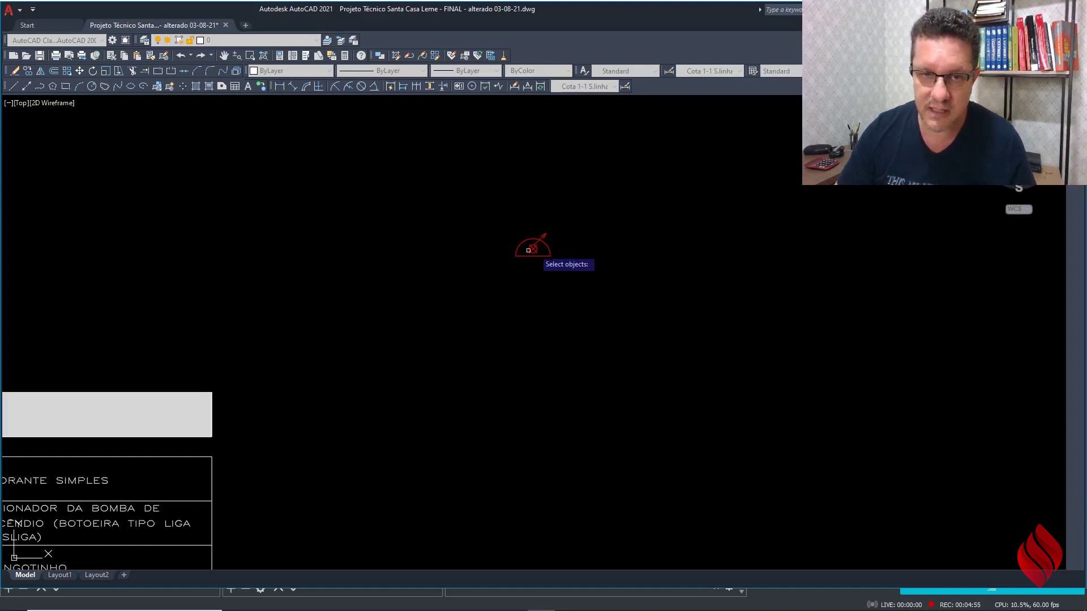
scroll(566, 234, "down", 2)
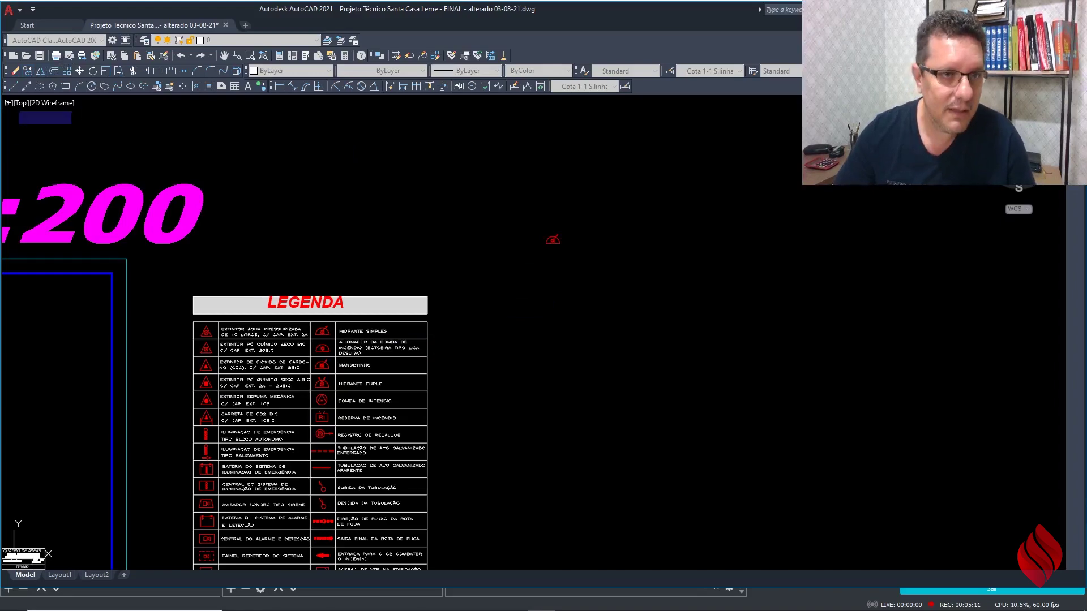
scroll(341, 312, "up", 5)
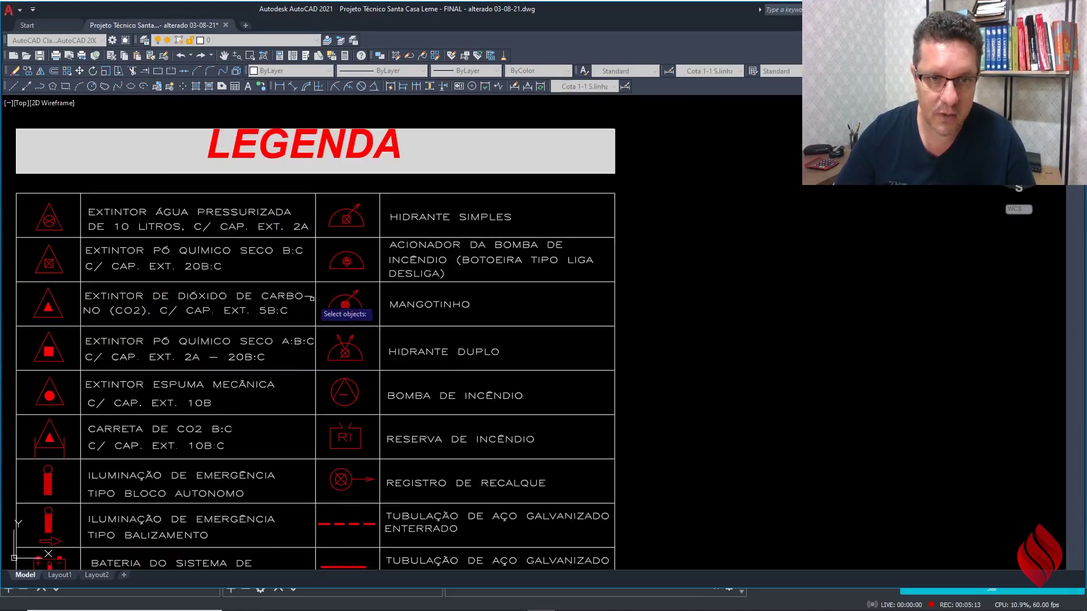
middle_click_drag(376, 359, 379, 299)
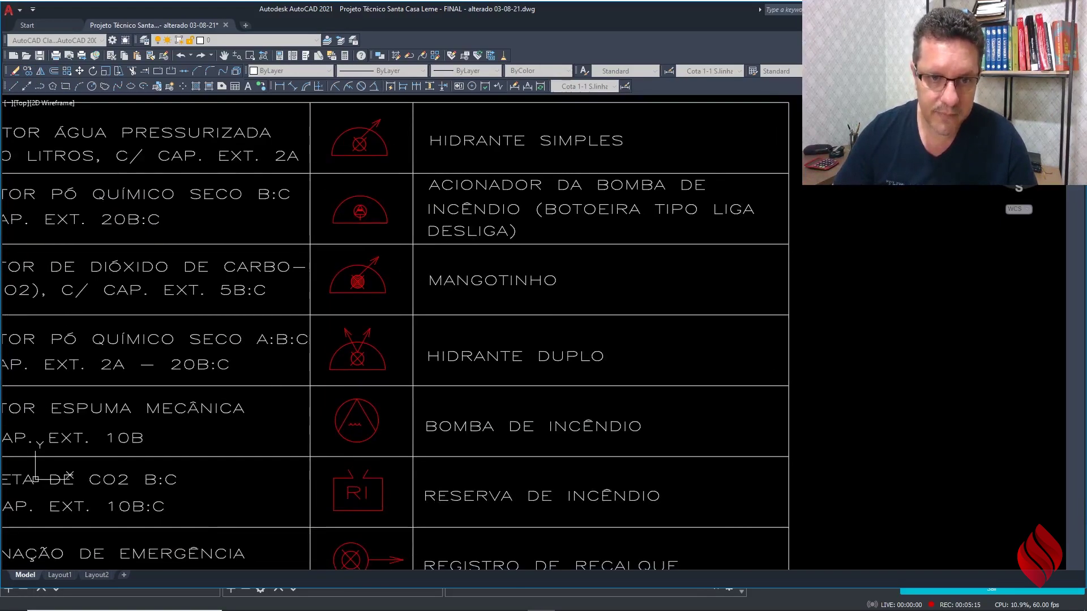
scroll(375, 349, "up", 4)
scroll(390, 295, "down", 3)
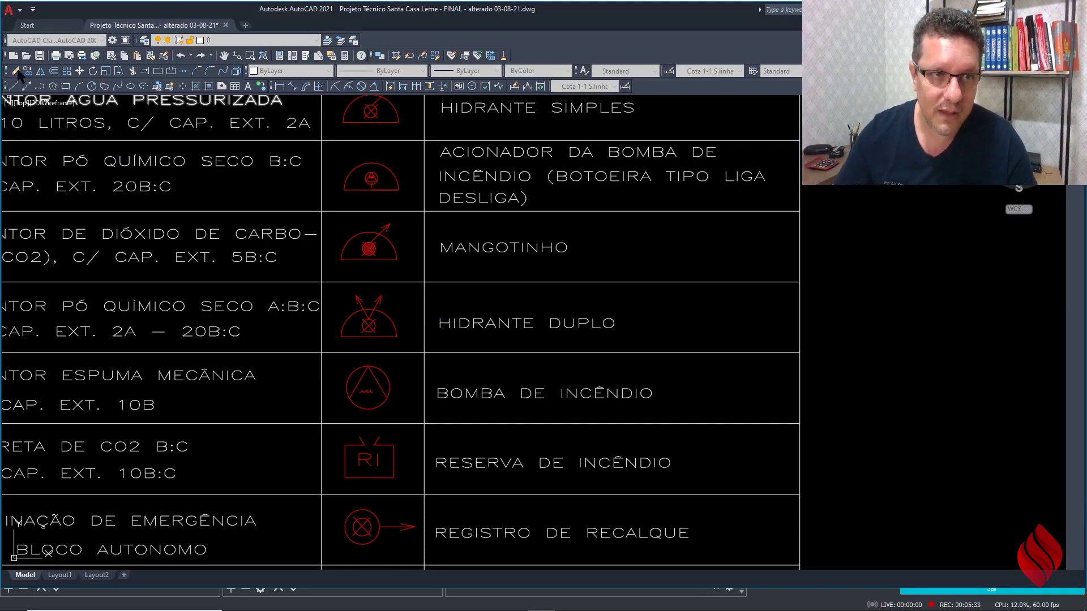
middle_click_drag(427, 350, 429, 282)
scroll(382, 315, "up", 2)
left_click(413, 289)
left_click(386, 315)
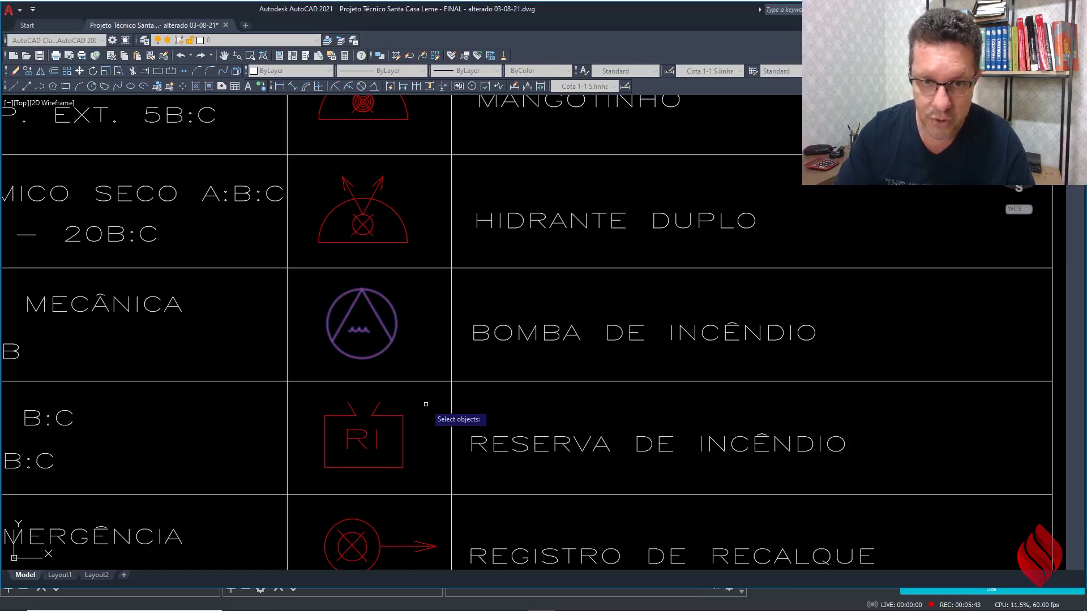
scroll(425, 404, "down", 4)
scroll(408, 376, "up", 4)
left_click(353, 365)
scroll(351, 362, "up", 4)
scroll(419, 320, "down", 6)
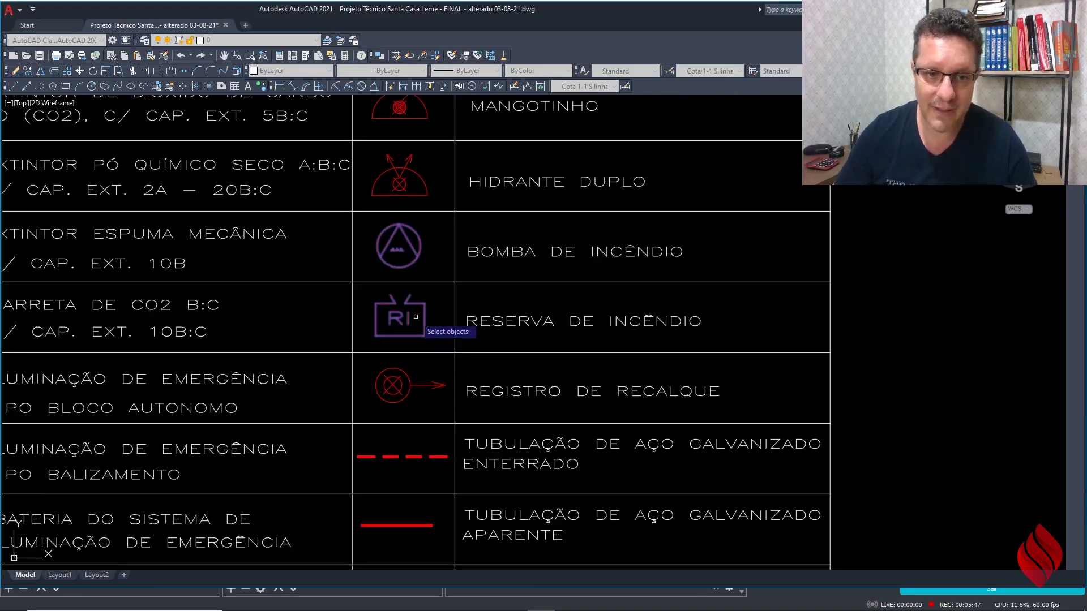
scroll(441, 402, "up", 4)
left_click(441, 351)
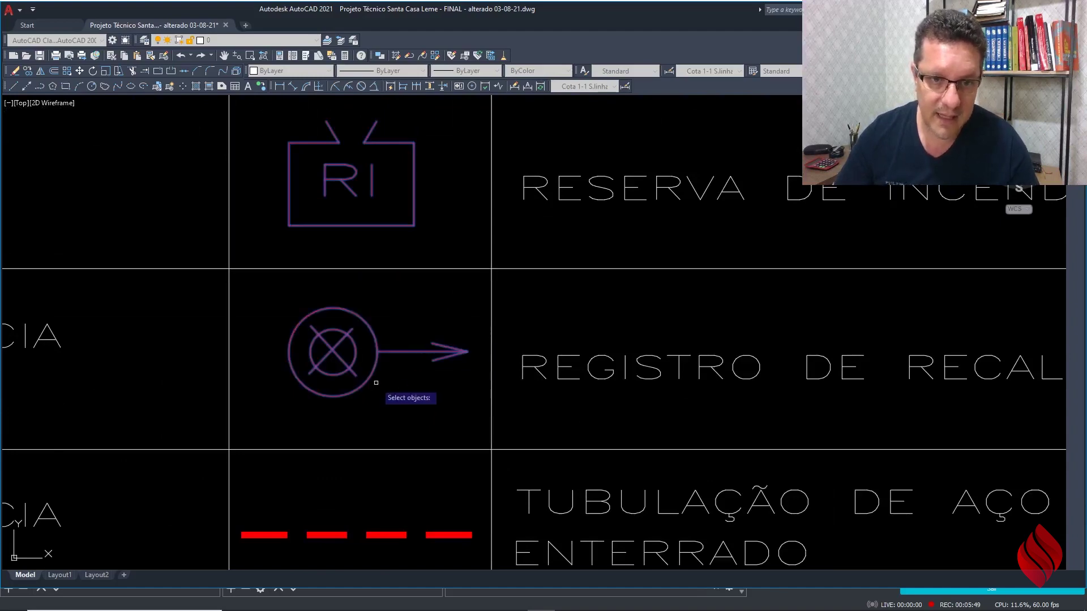
scroll(379, 381, "down", 1)
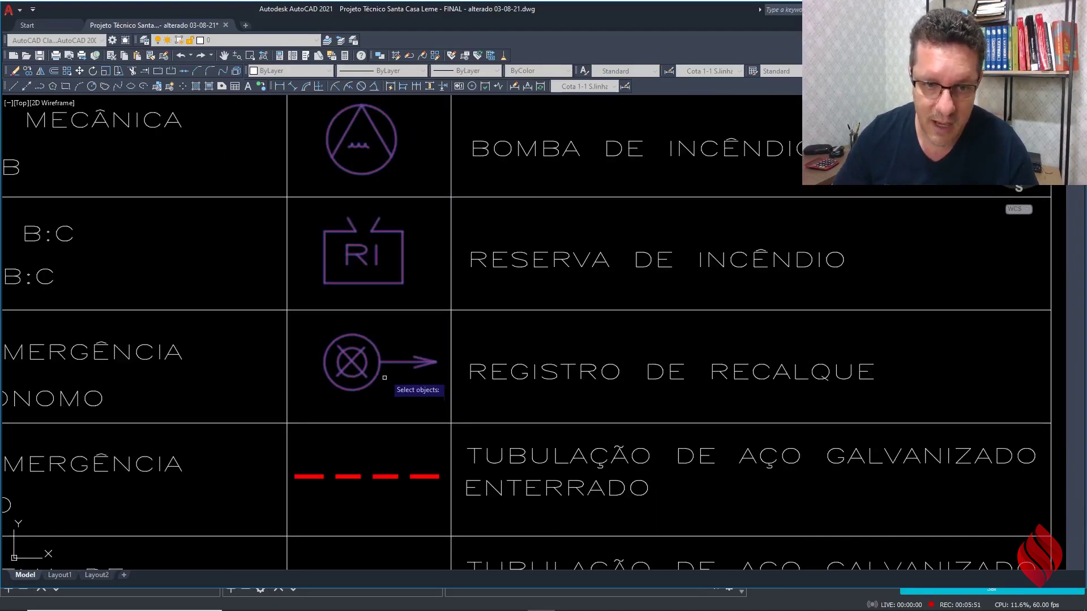
scroll(383, 379, "down", 3)
right_click(386, 371)
left_click(384, 369)
scroll(348, 354, "down", 4)
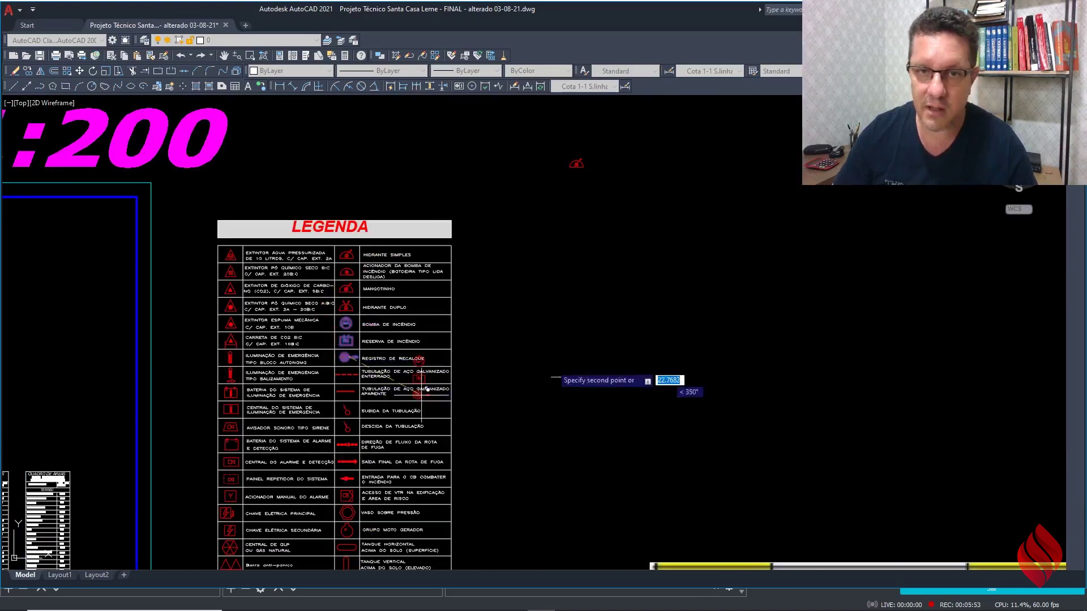
scroll(615, 150, "up", 4)
left_click(593, 256)
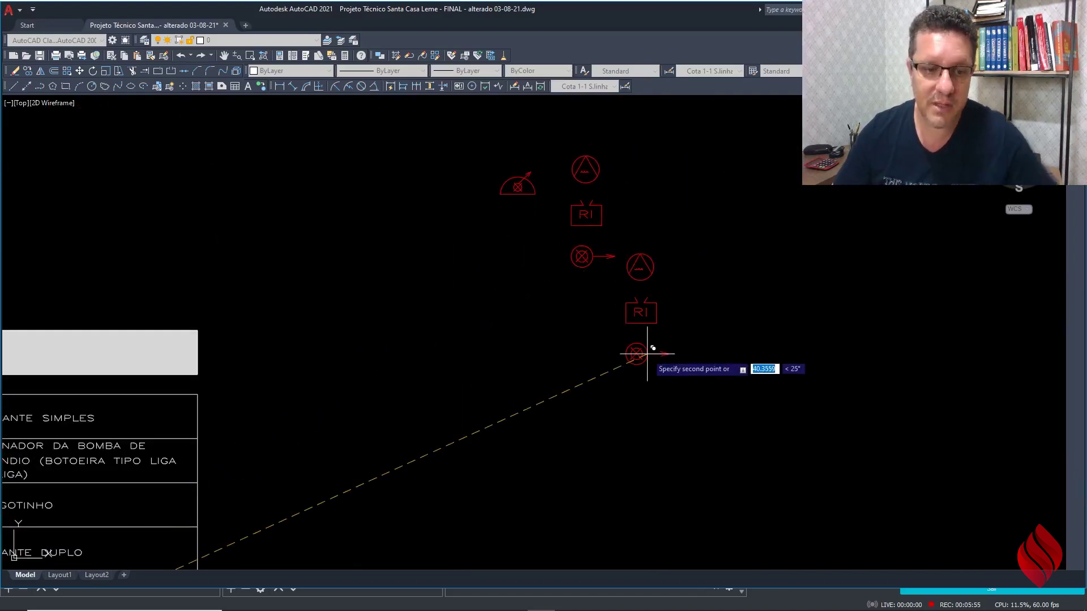
key("Escape")
scroll(632, 347, "down", 4)
middle_click_drag(444, 408, 464, 357)
left_click(27, 70)
scroll(305, 493, "up", 6)
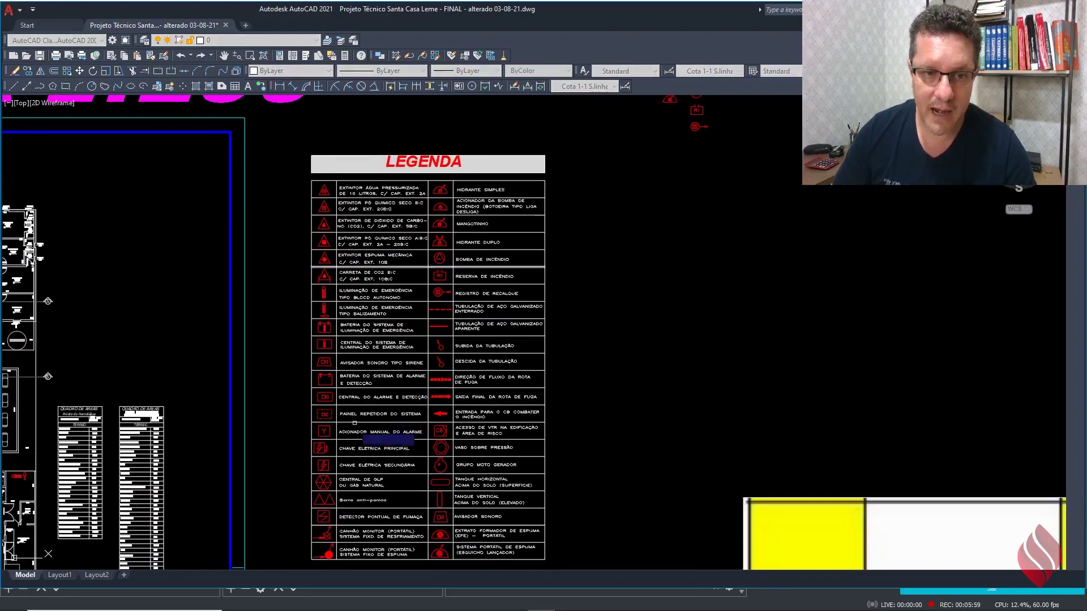
scroll(304, 401, "up", 2)
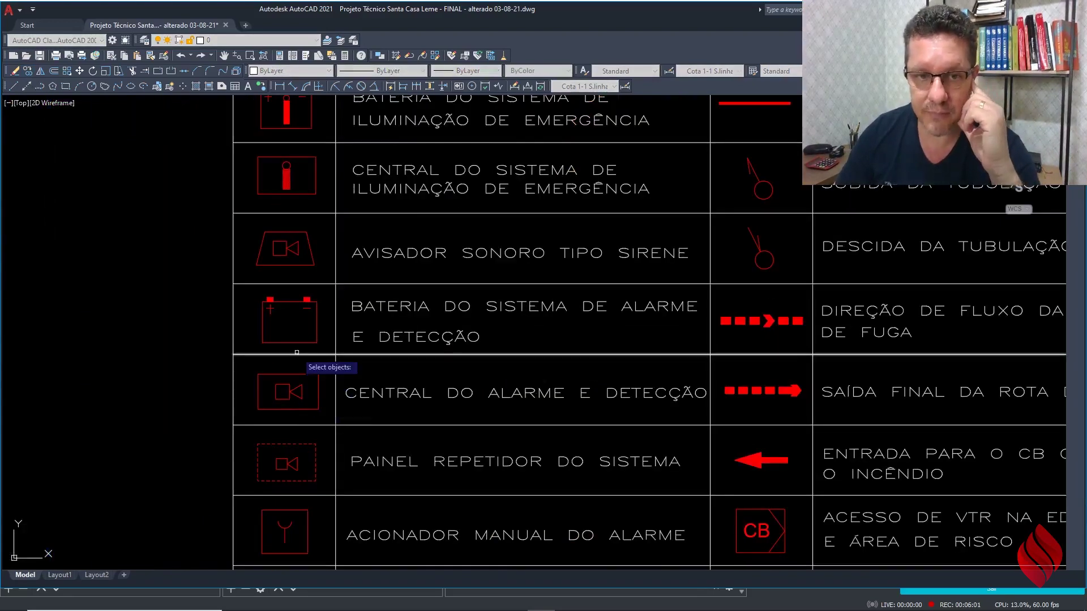
middle_click_drag(312, 314, 343, 350)
left_click(346, 340)
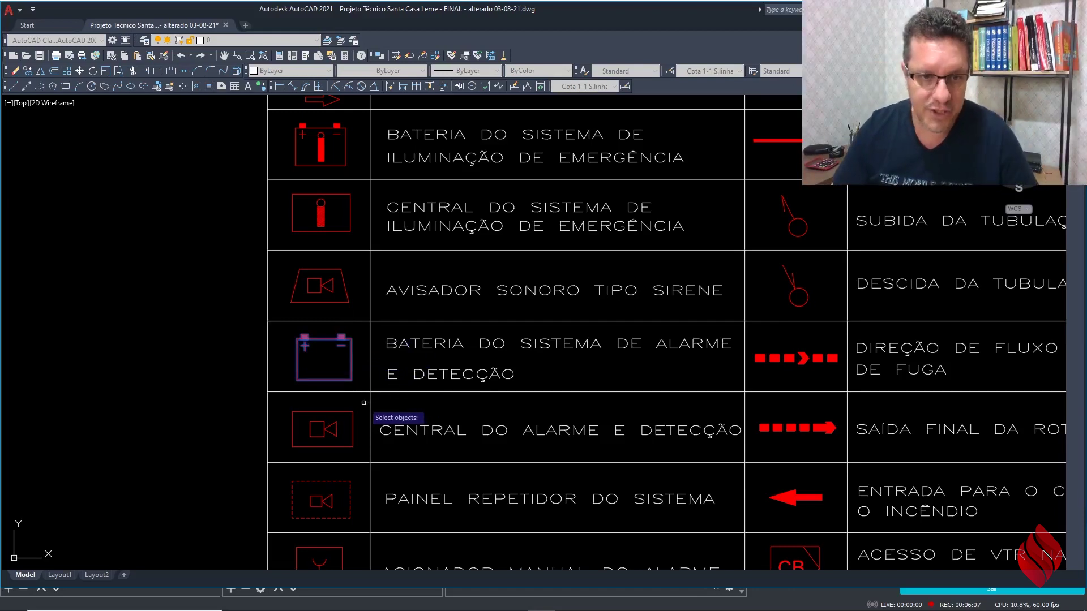
left_click(352, 426)
key("Return")
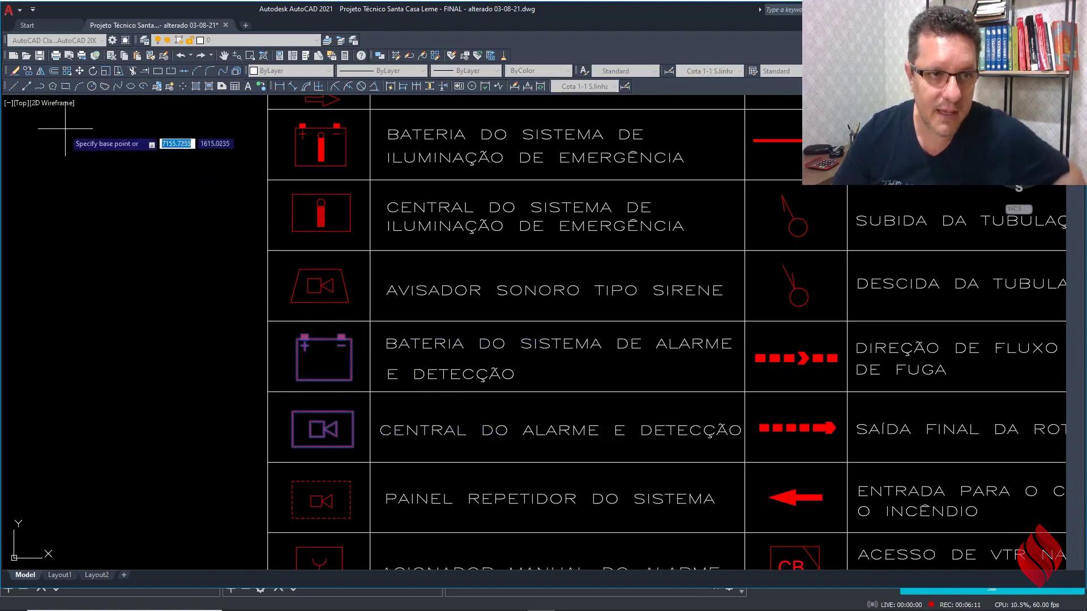
key("Escape")
Step: Copy the alarm siren, alarm battery, alarm central and manual alarm actuator symbols from the legend to the empty area right of the pump symbols
left_click(27, 71)
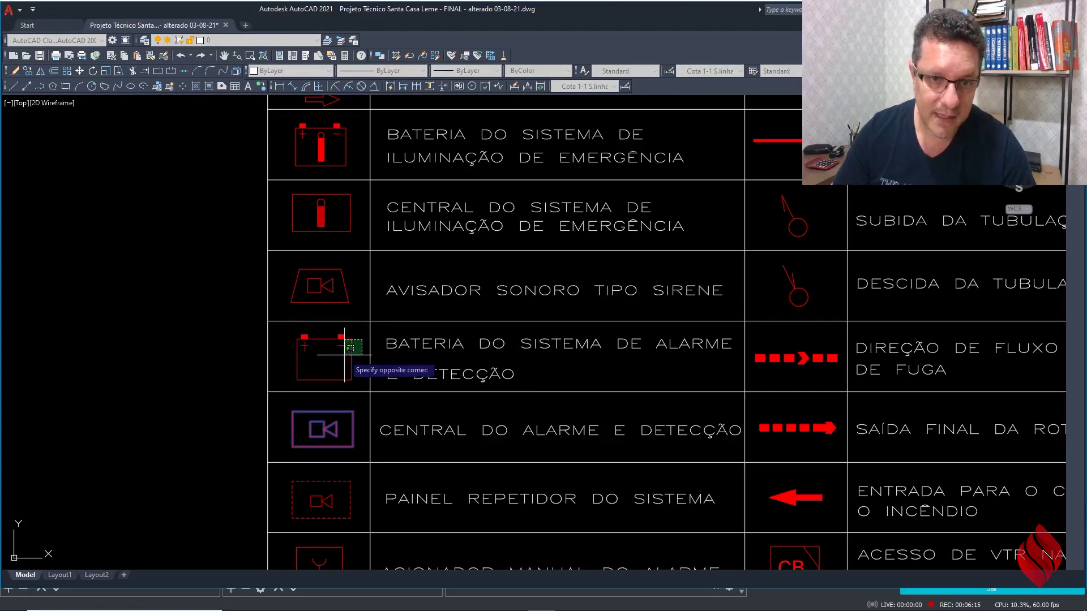
scroll(381, 327, "down", 2)
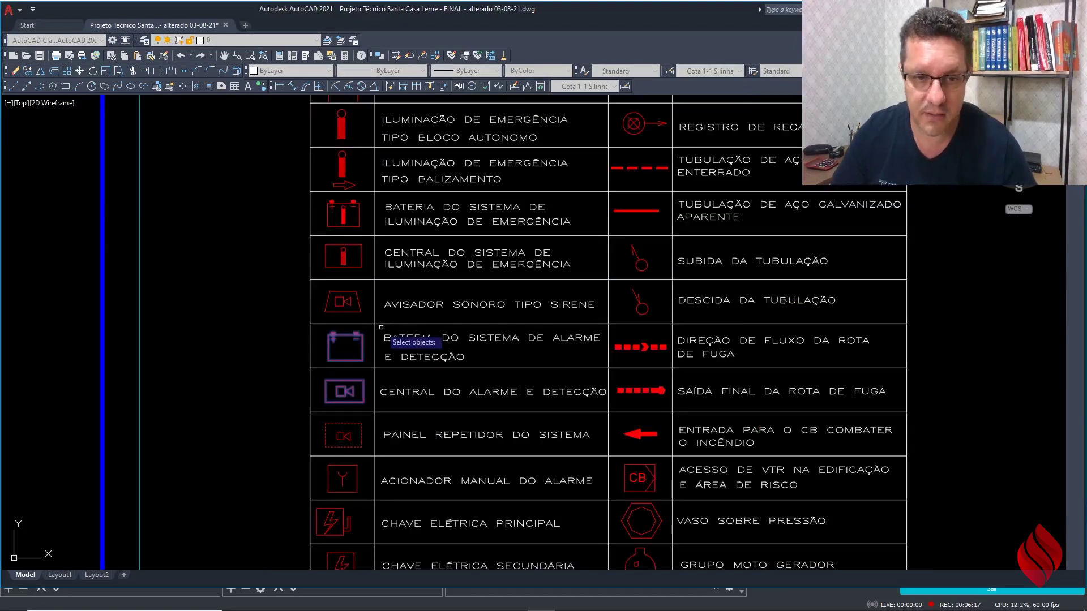
middle_click_drag(356, 381, 377, 341)
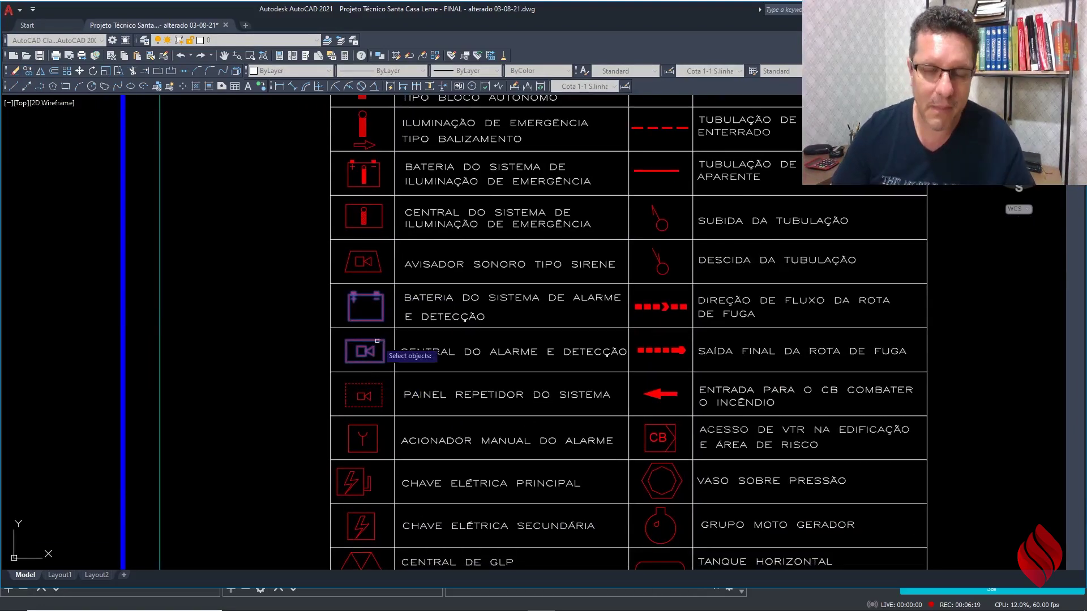
middle_click_drag(377, 387, 397, 357)
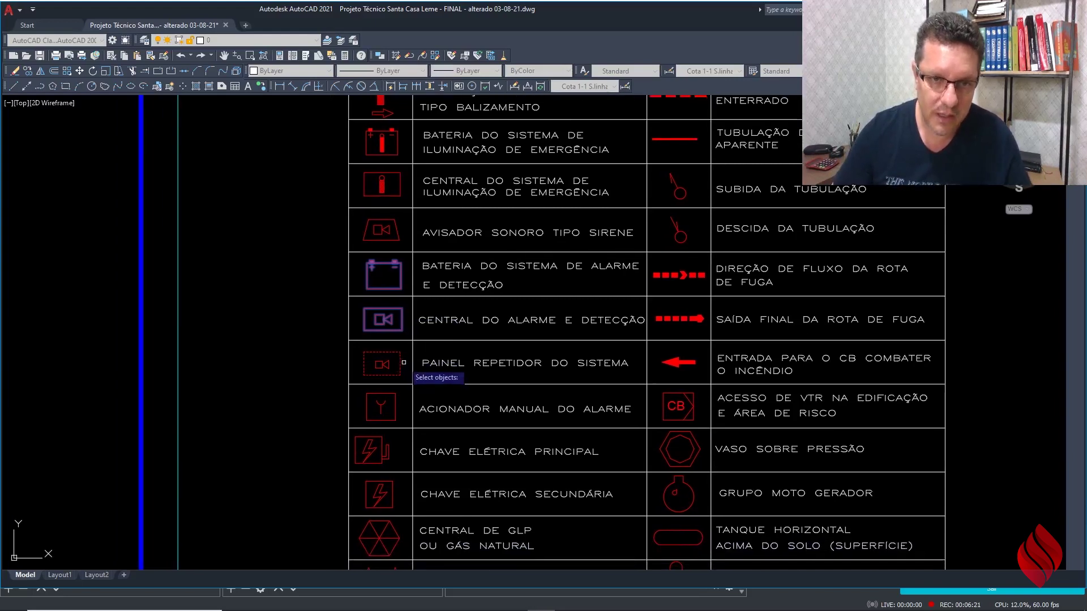
scroll(404, 359, "up", 2)
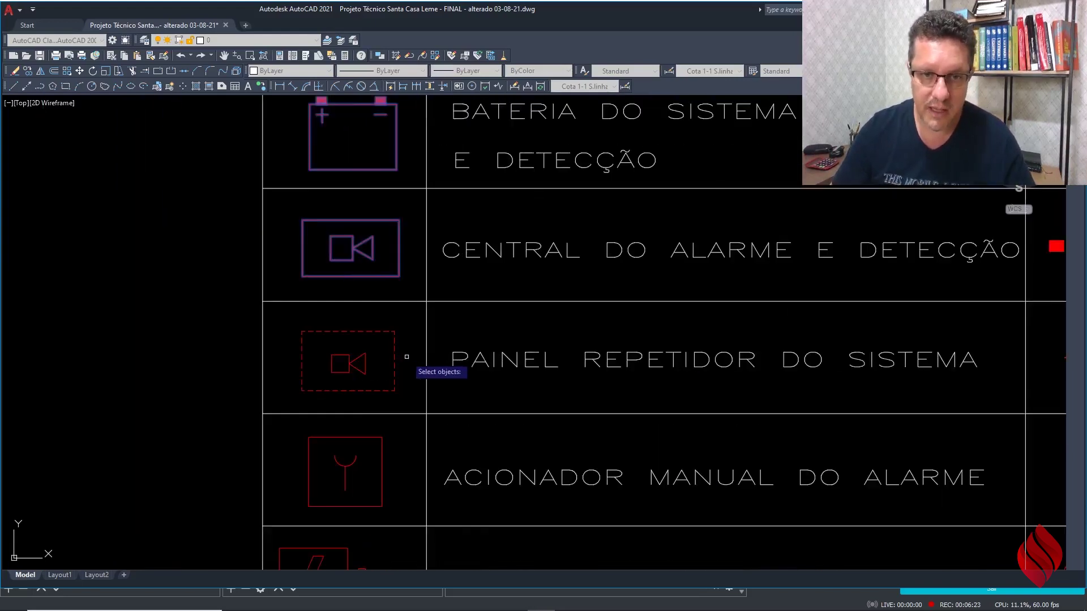
scroll(366, 308, "down", 2)
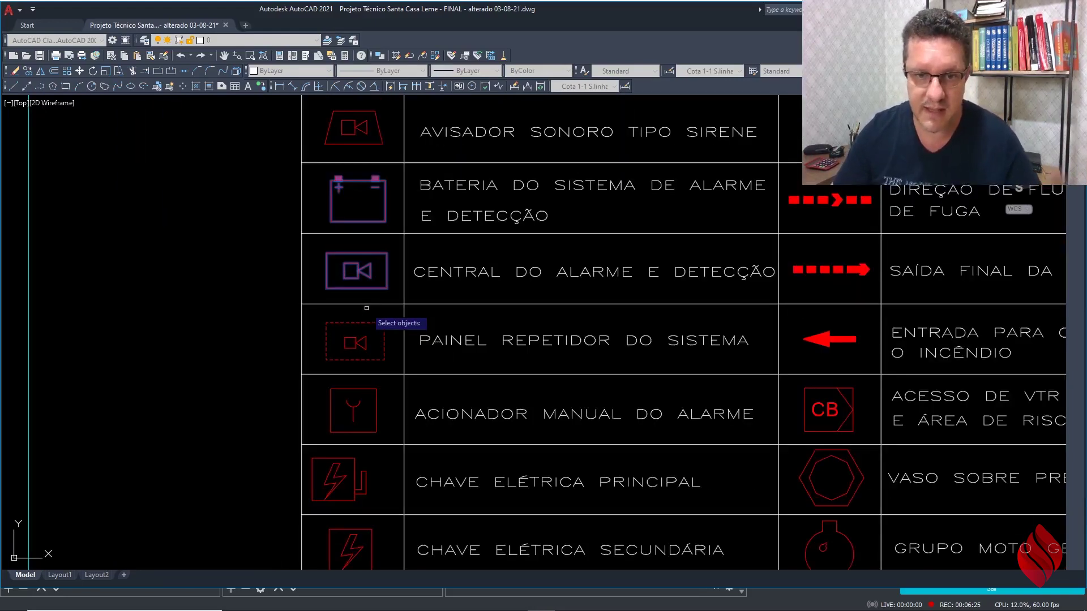
scroll(396, 308, "down", 2)
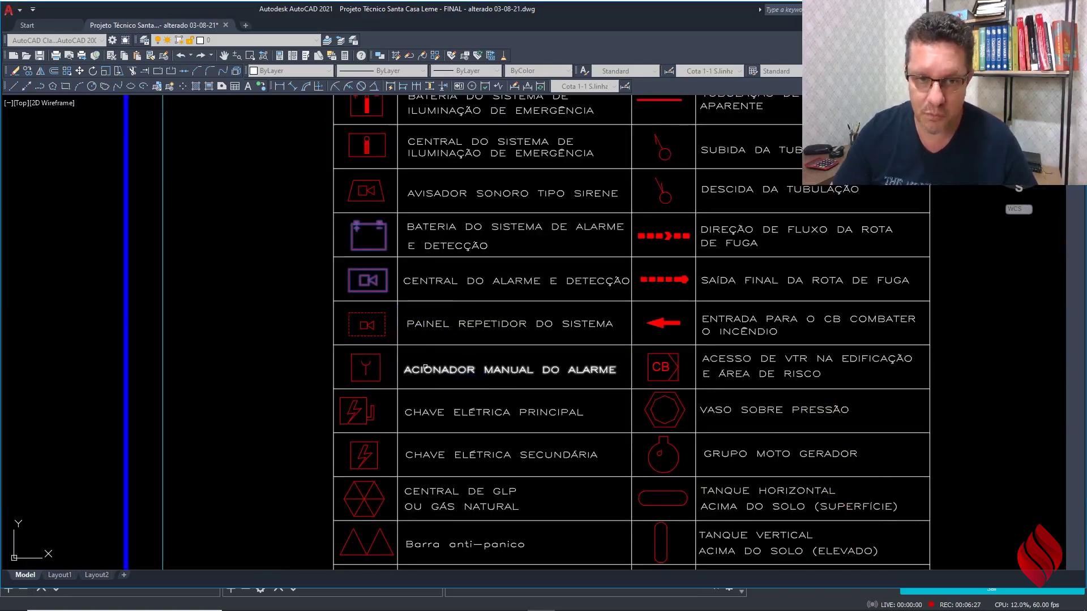
scroll(436, 362, "down", 1)
middle_click_drag(394, 389, 399, 433)
middle_click_drag(383, 297, 382, 373)
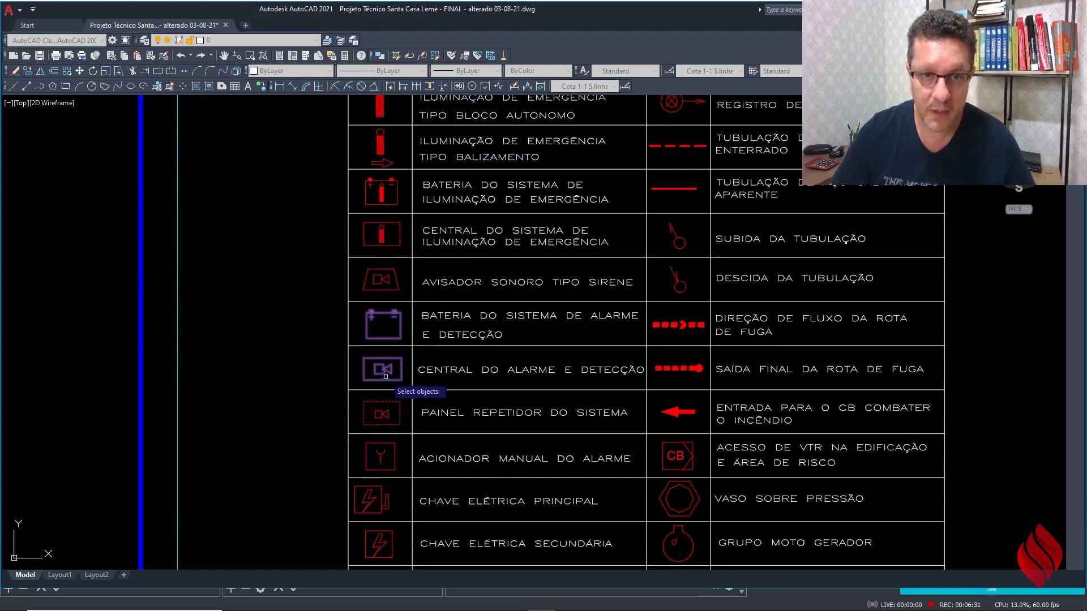
scroll(385, 274, "up", 2)
left_click(427, 299)
left_click(401, 320)
scroll(402, 319, "down", 2)
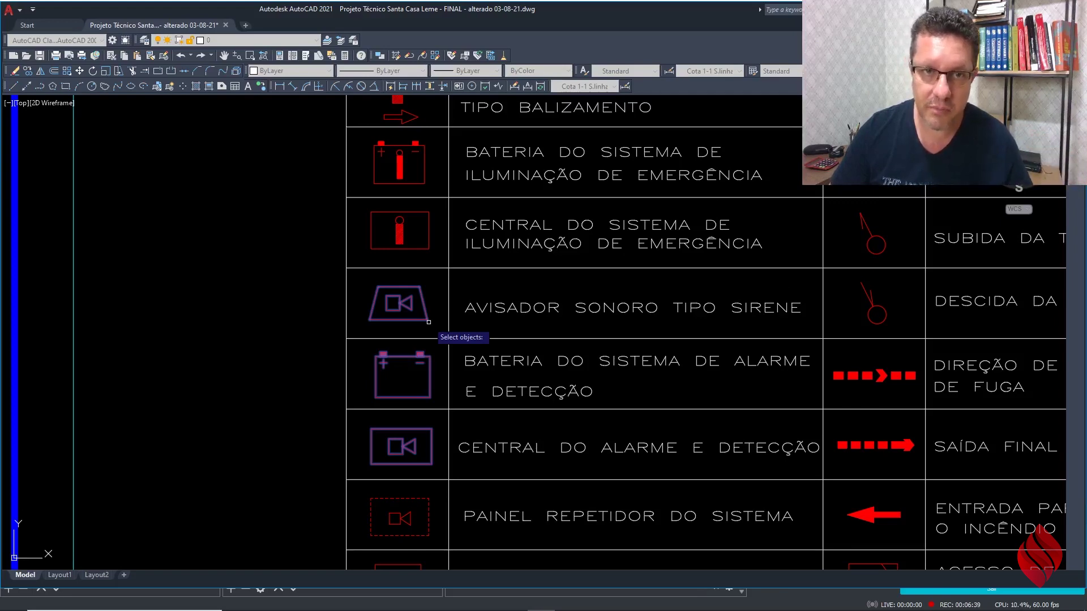
scroll(428, 322, "down", 2)
middle_click_drag(442, 322, 464, 237)
scroll(431, 488, "up", 2)
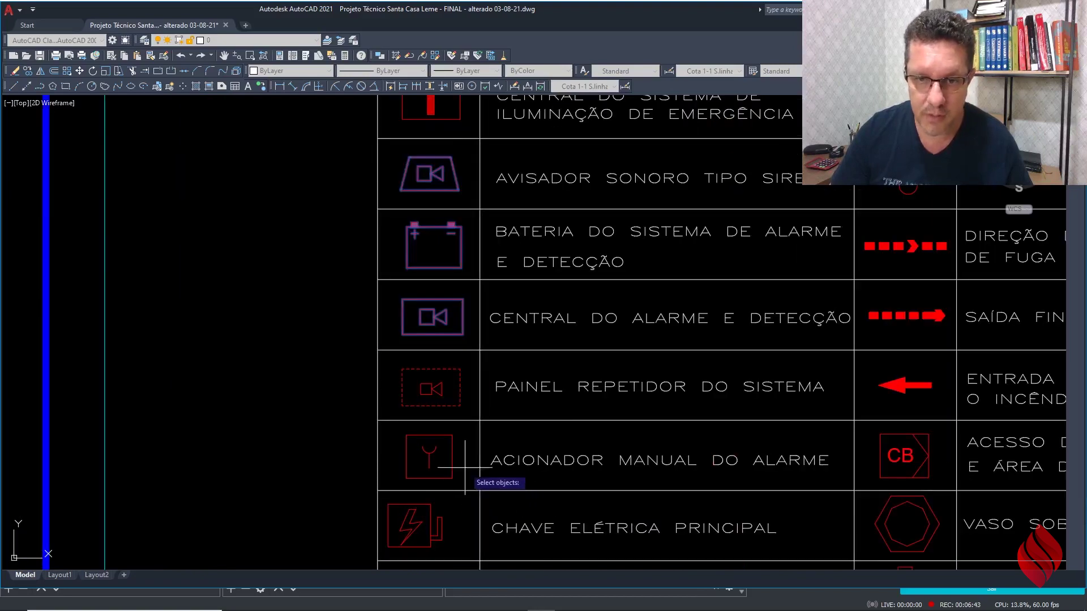
scroll(328, 391, "down", 8)
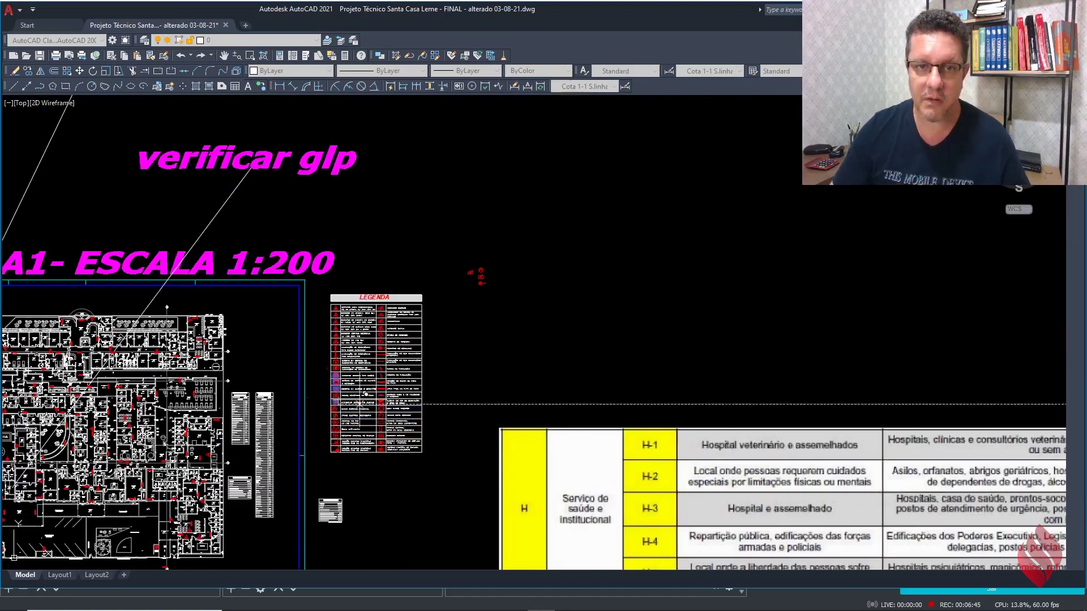
scroll(476, 275, "up", 10)
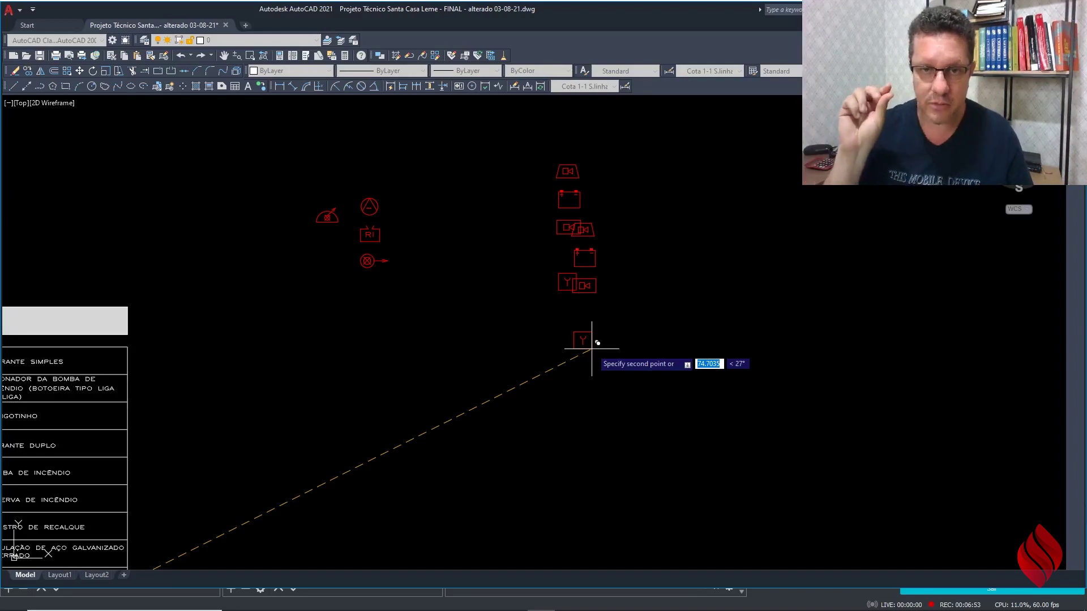
key("Escape")
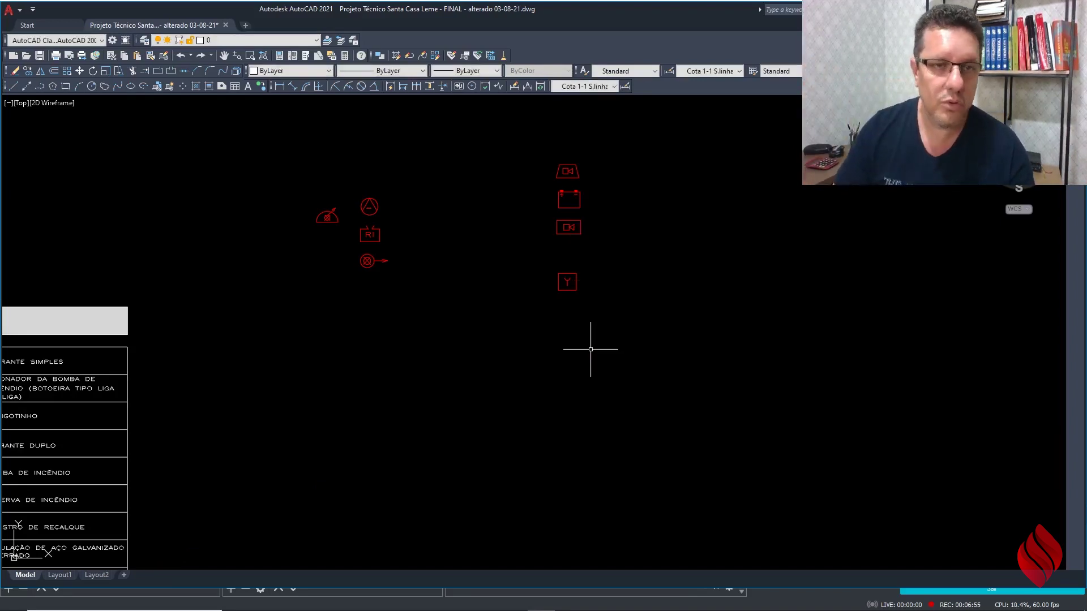
Step: Move the copied manual alarm actuator symbol up to the right side of the copied alarm central symbol
middle_click_drag(481, 291, 491, 368)
left_click(581, 368)
scroll(599, 357, "up", 5)
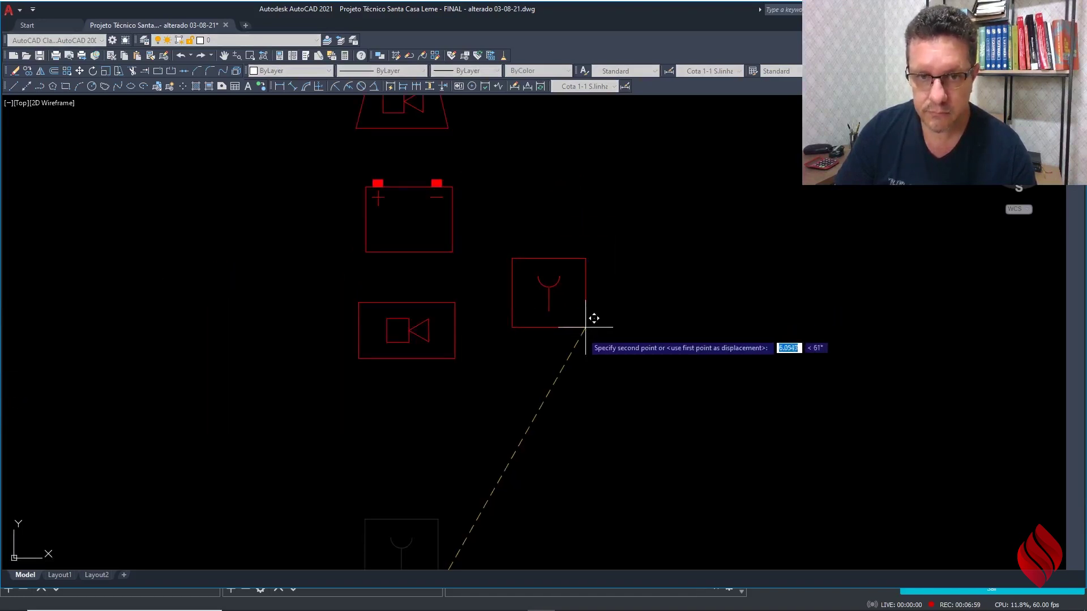
left_click(547, 360)
Step: Move the copied siren symbol down to just above the manual alarm actuator symbol
right_click(587, 275)
left_click(603, 285)
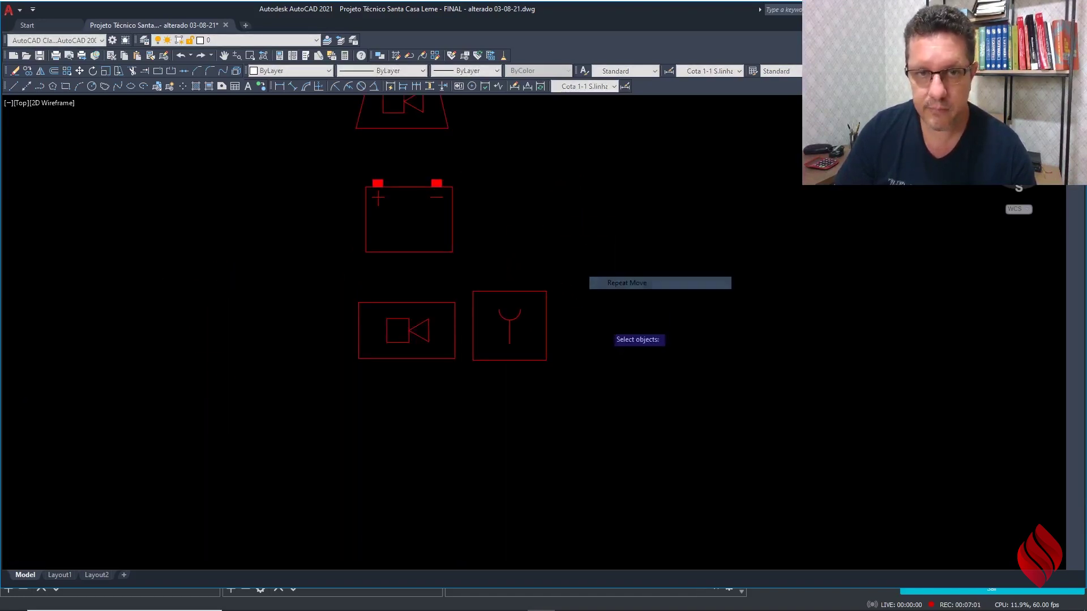
scroll(604, 324, "down", 4)
left_click(549, 227)
left_click(503, 256)
right_click(503, 256)
left_click(508, 247)
scroll(559, 304, "up", 5)
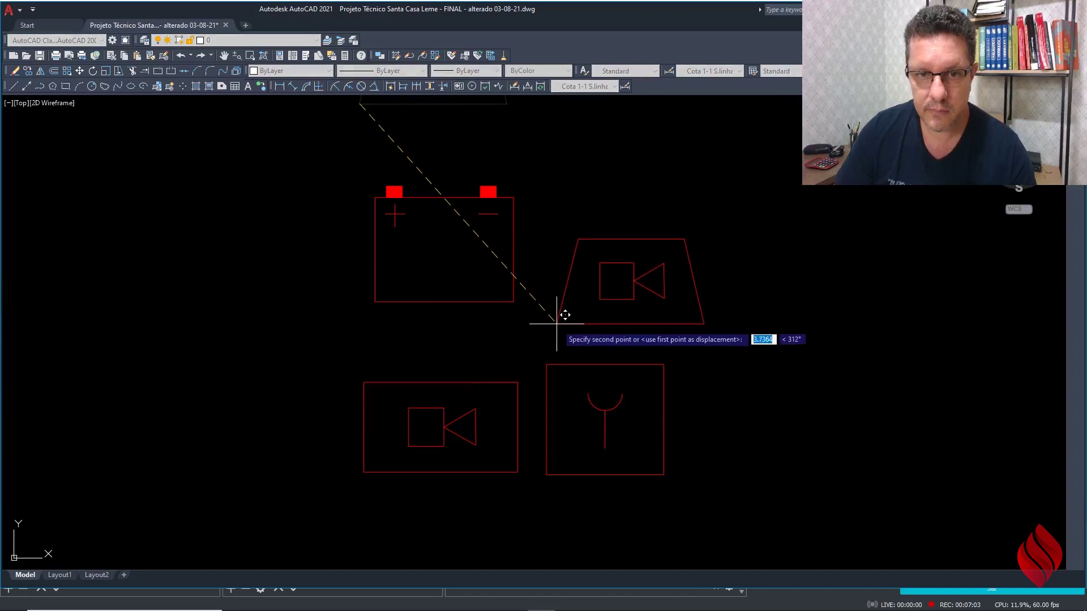
left_click(563, 316)
Step: Move the copied alarm battery symbol straight down, closer to the alarm central symbol
right_click(587, 206)
left_click(623, 210)
left_click(512, 261)
right_click(509, 283)
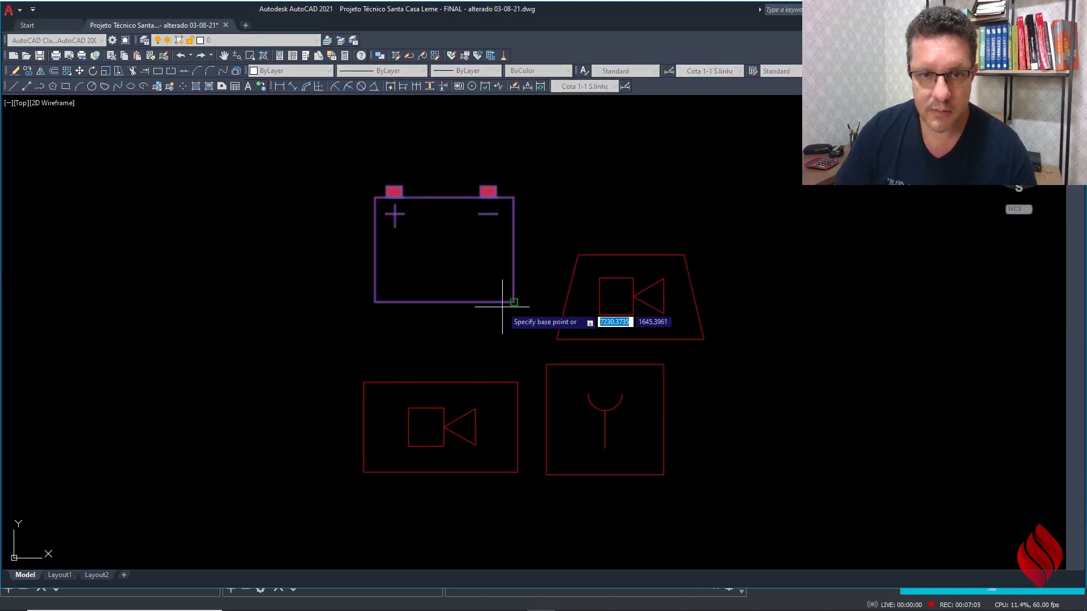
left_click(513, 302)
left_click(514, 353)
scroll(651, 306, "down", 4)
Step: Move the copied Bomba de Incêndio symbol to directly below the copied hydrant symbol
right_click(444, 271)
left_click(470, 277)
scroll(407, 286, "down", 3)
scroll(296, 297, "up", 2)
left_click(264, 286)
right_click(269, 287)
left_click(270, 286)
scroll(170, 356, "up", 2)
left_click(213, 336)
Step: Move the copied Reserva de Incêndio and Registro de Recalque symbols together to just right of the hydrant and pump symbols
right_click(300, 247)
left_click(331, 255)
left_click(336, 253)
left_click(283, 410)
right_click(300, 390)
left_click(319, 378)
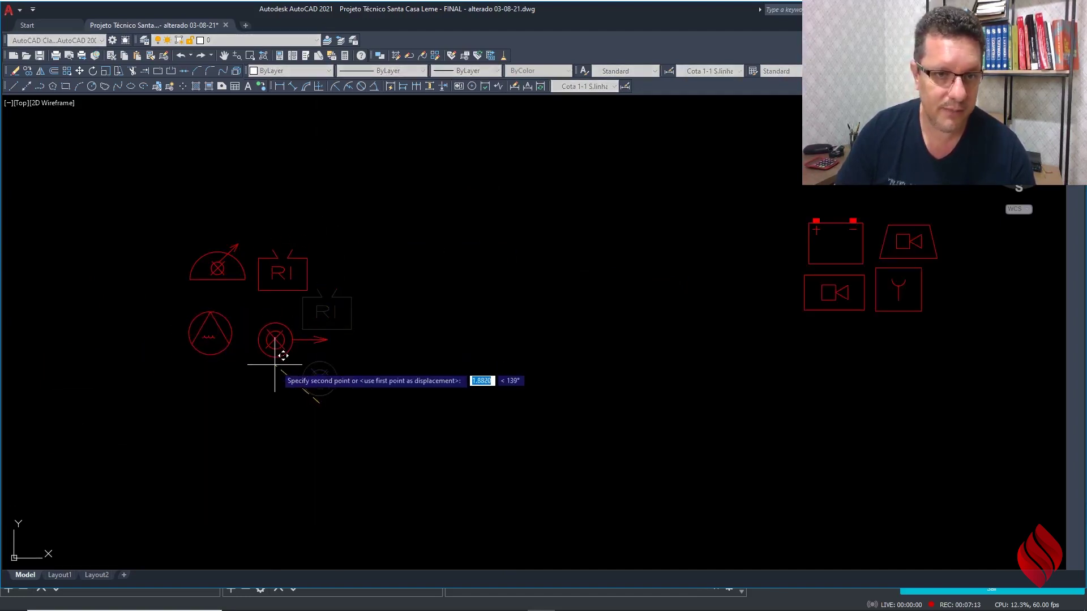
left_click(277, 342)
Step: Fine-tune the positions of the copied Reserva de Incêndio and Registro de Recalque symbols beside the hydrant and pump symbols
right_click(376, 268)
left_click(408, 277)
left_click(368, 311)
left_click(266, 360)
right_click(306, 358)
left_click(357, 354)
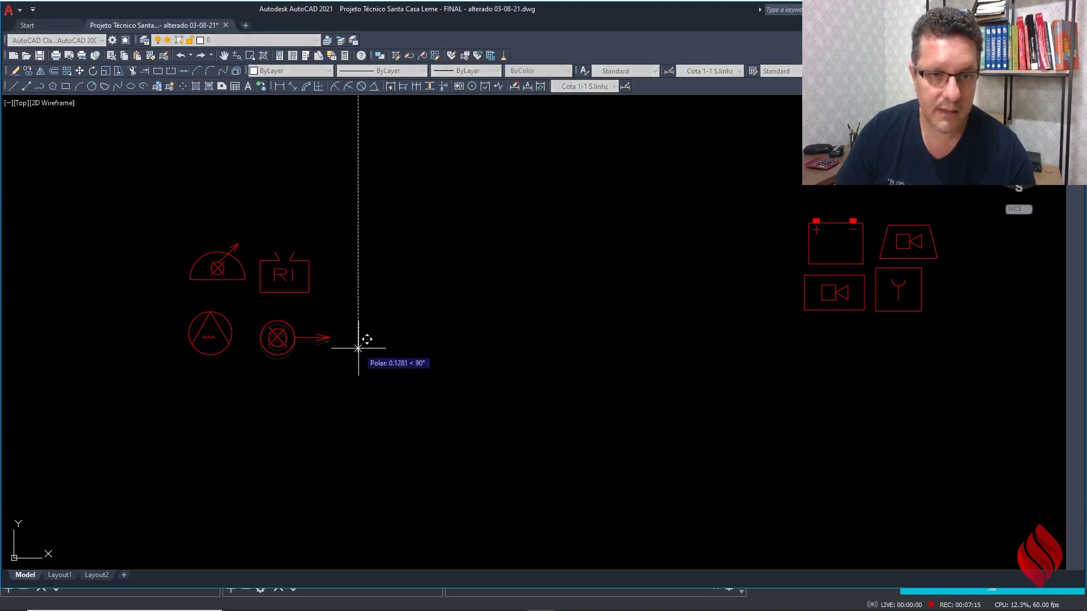
left_click(358, 347)
right_click(359, 343)
left_click(431, 286)
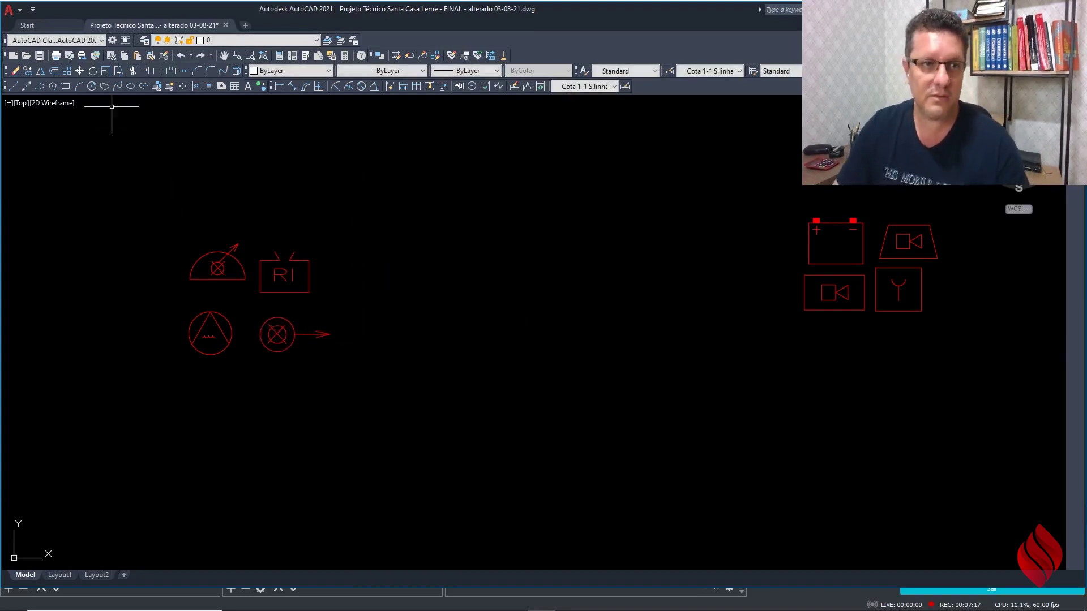
Step: Move both copied symbol groups together to the empty area above the FOLHA A1- ESCALA 1:200 title of the ground-floor plan
left_click(79, 70)
scroll(396, 210, "down", 2)
left_click(793, 170)
left_click(214, 363)
left_click(295, 320)
scroll(335, 283, "down", 7)
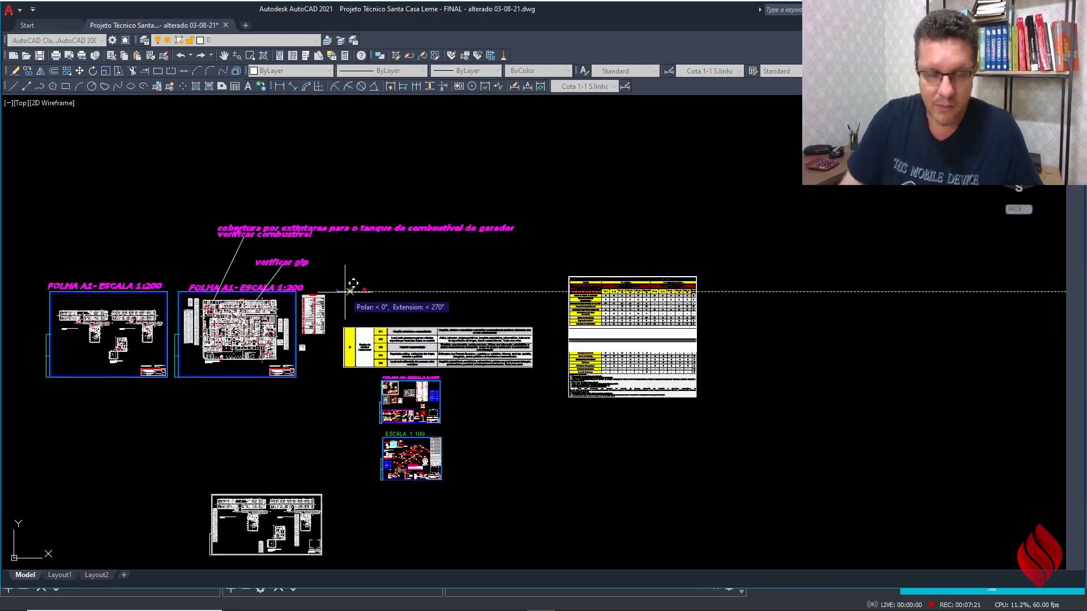
scroll(214, 313, "up", 1)
scroll(216, 314, "up", 5)
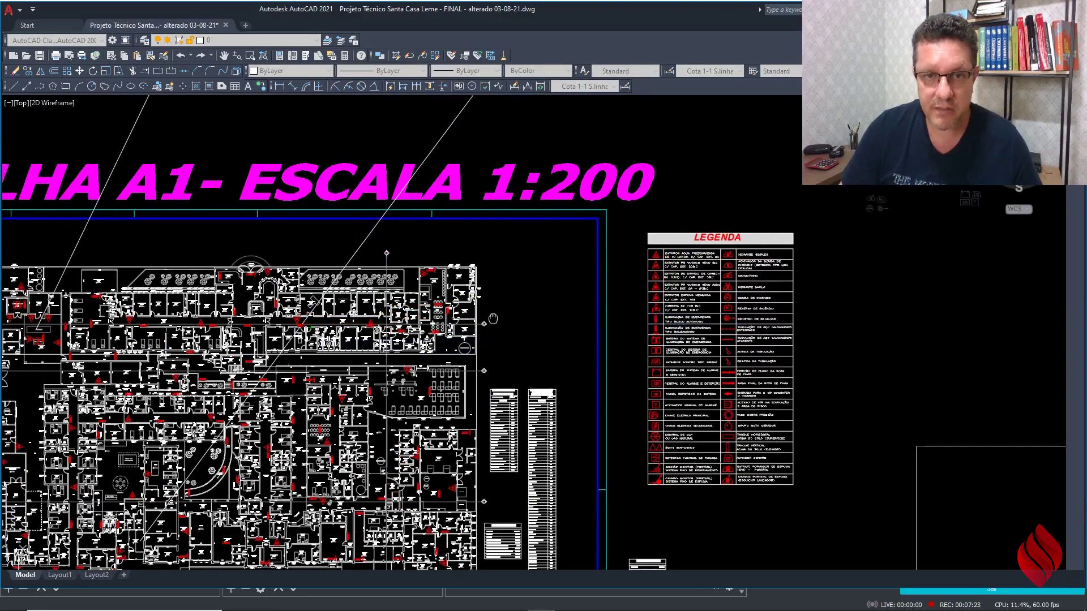
scroll(540, 290, "down", 2)
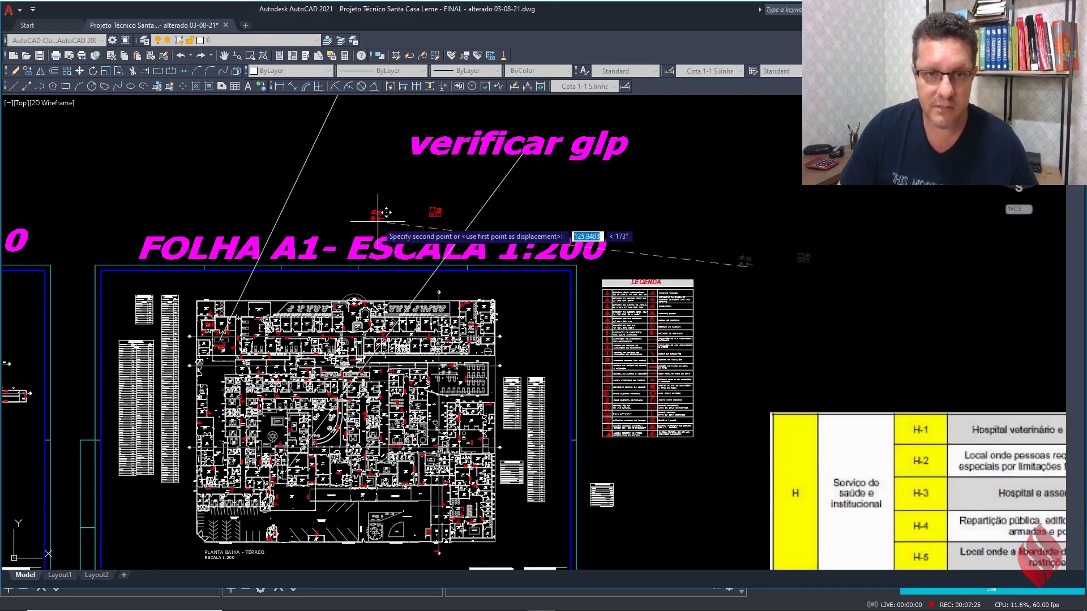
scroll(383, 214, "up", 5)
left_click(385, 207)
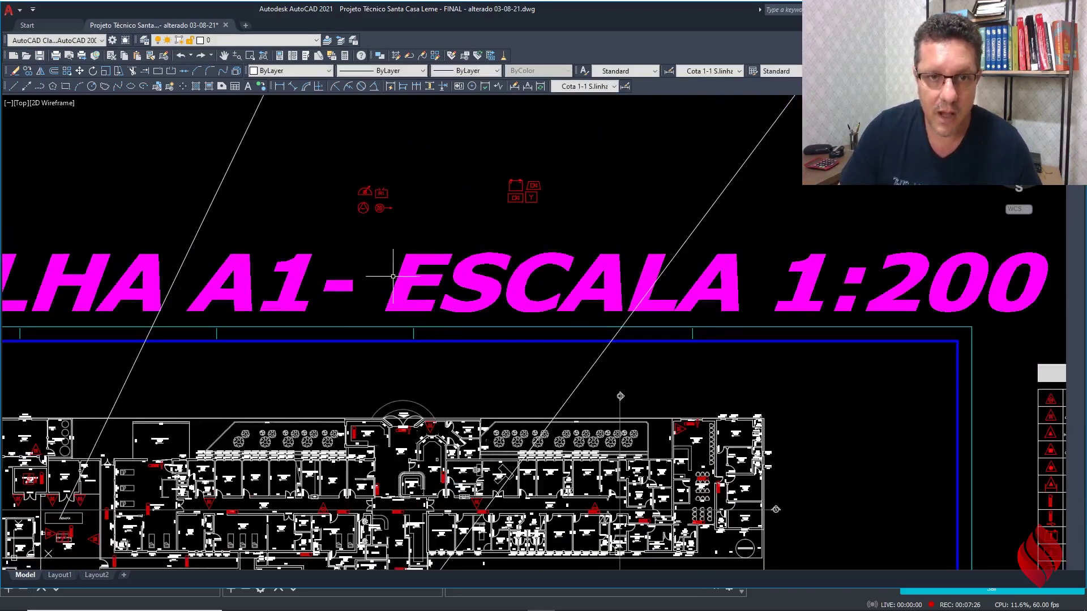
Step: Copy the alarm battery and alarm central symbols from the alarm group into the Hall de Entrada of the ground-floor plan
left_click(27, 71)
scroll(560, 209, "up", 4)
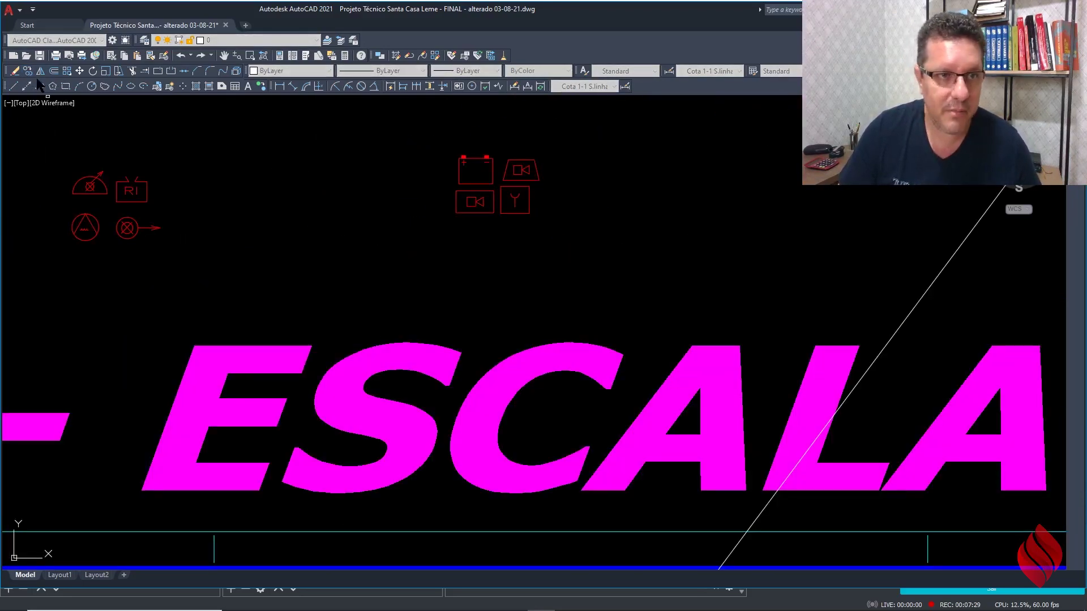
scroll(484, 170, "up", 4)
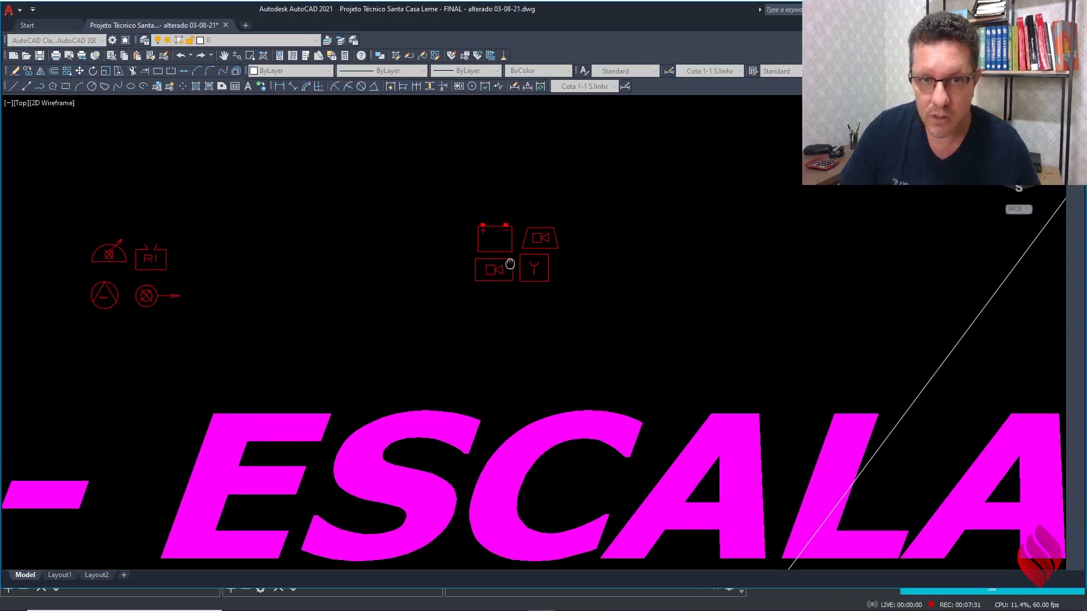
left_click(523, 162)
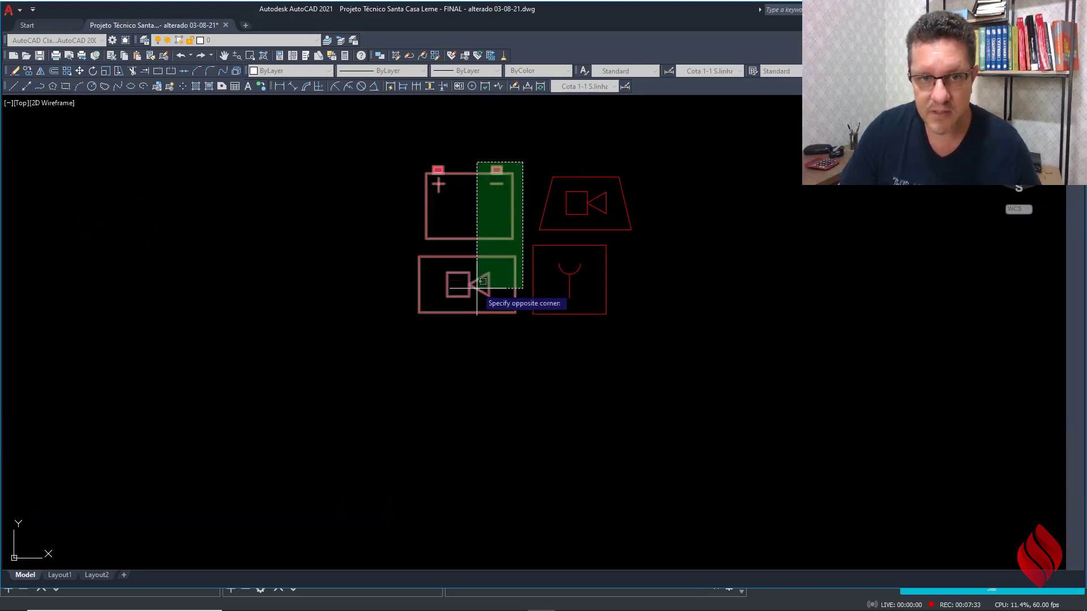
left_click(477, 288)
key("Return")
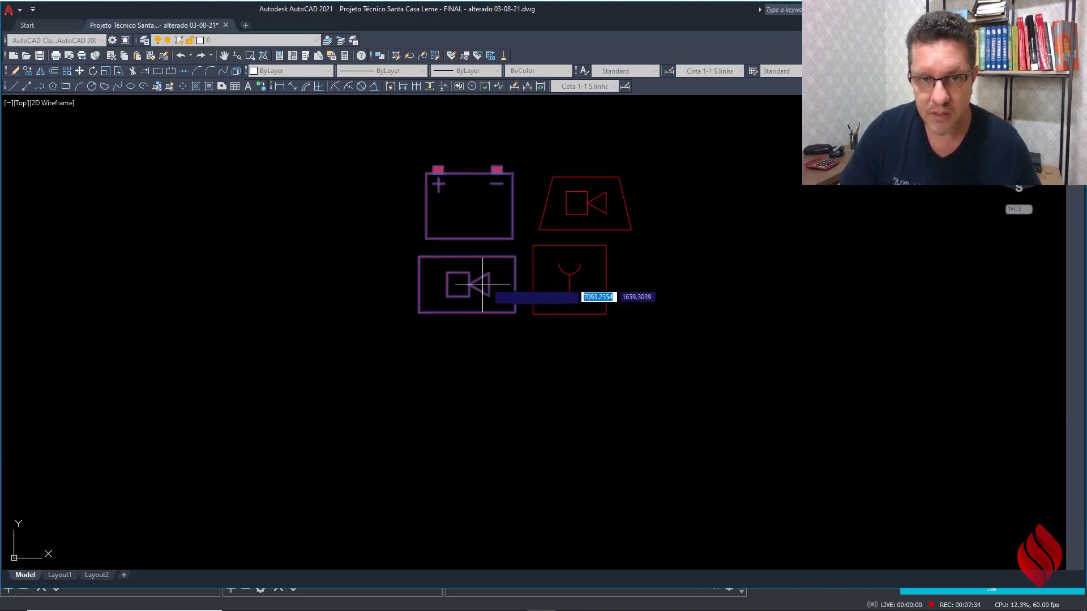
left_click(515, 312)
scroll(522, 238, "down", 8)
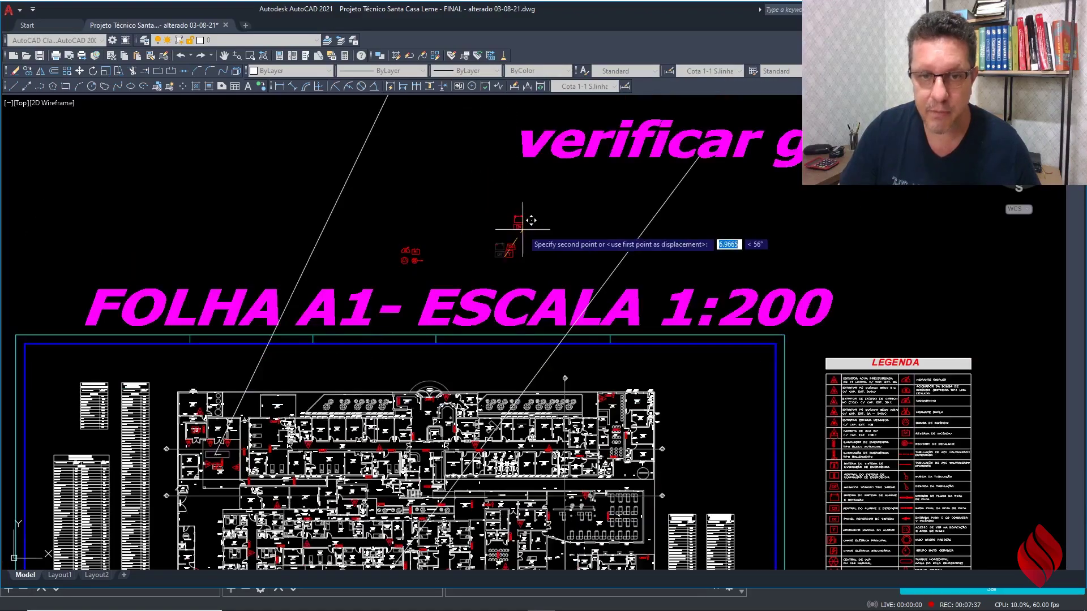
scroll(578, 322, "up", 8)
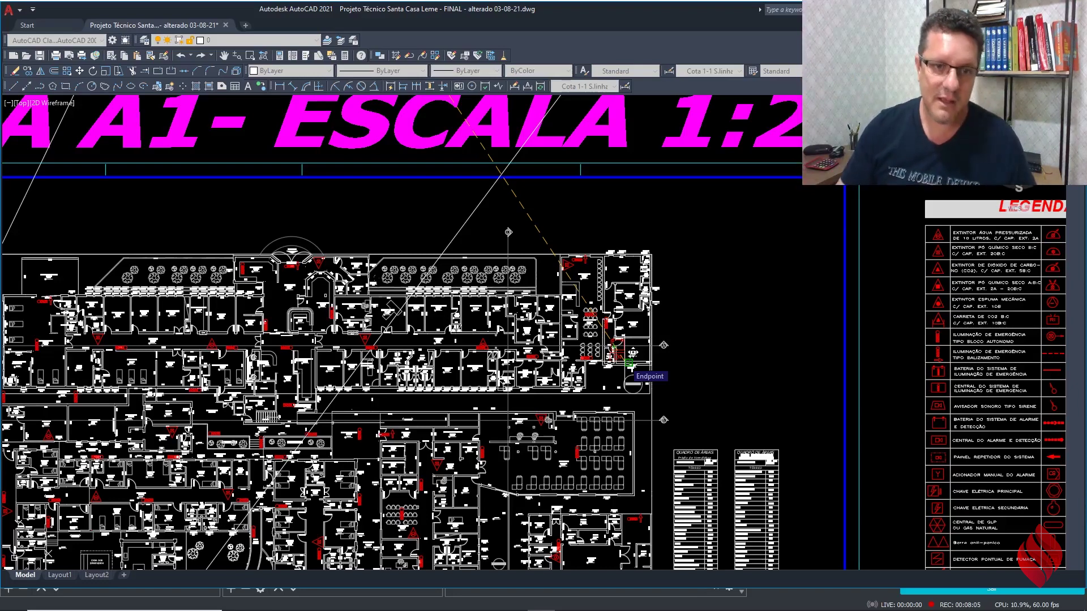
scroll(629, 365, "down", 3)
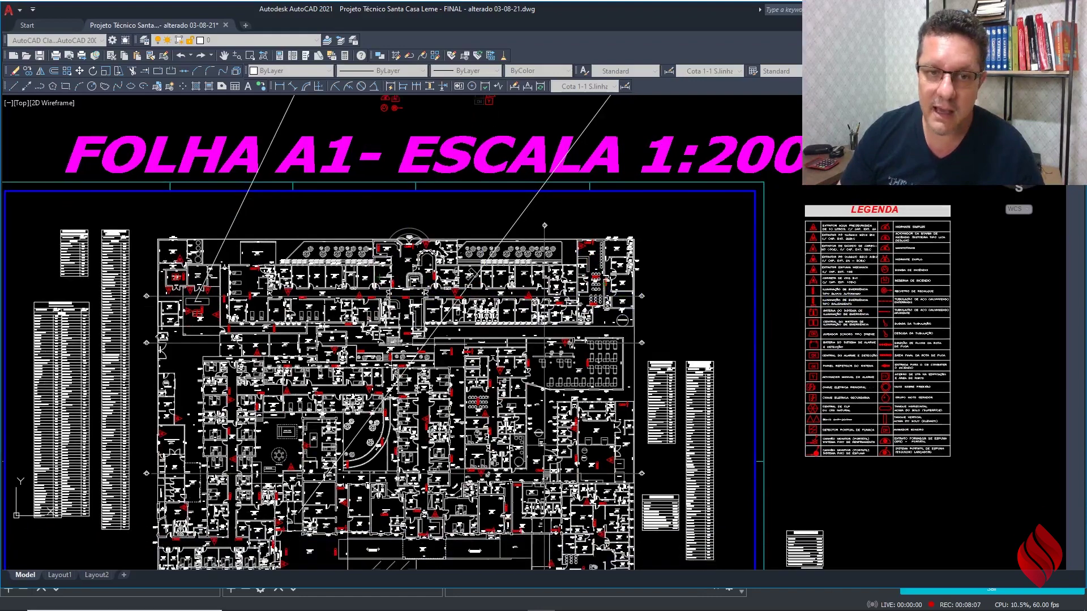
scroll(380, 278, "up", 5)
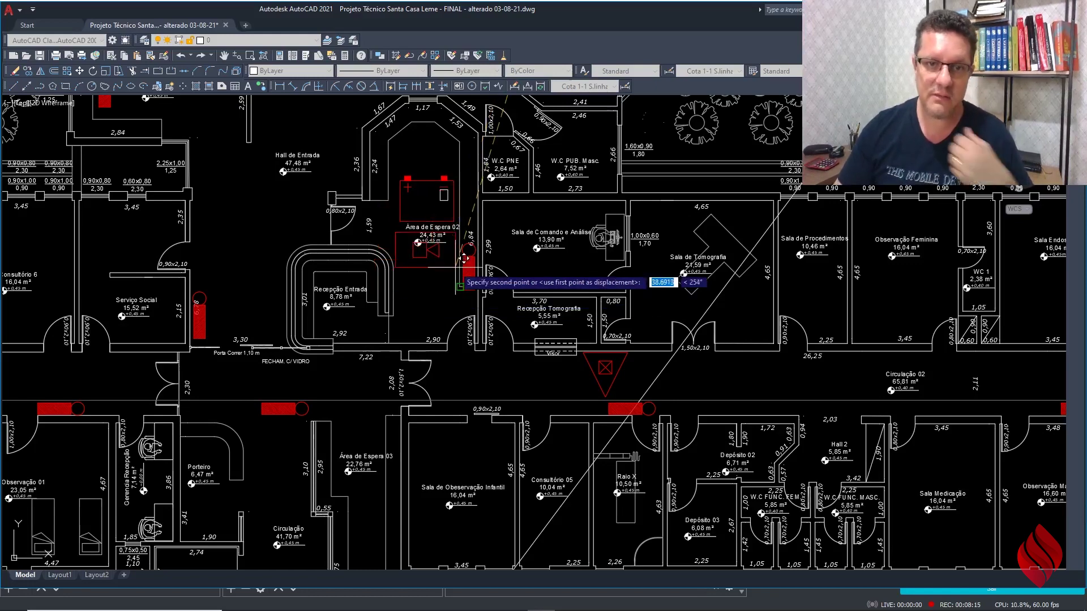
scroll(464, 258, "up", 4)
scroll(441, 277, "down", 4)
scroll(416, 299, "up", 4)
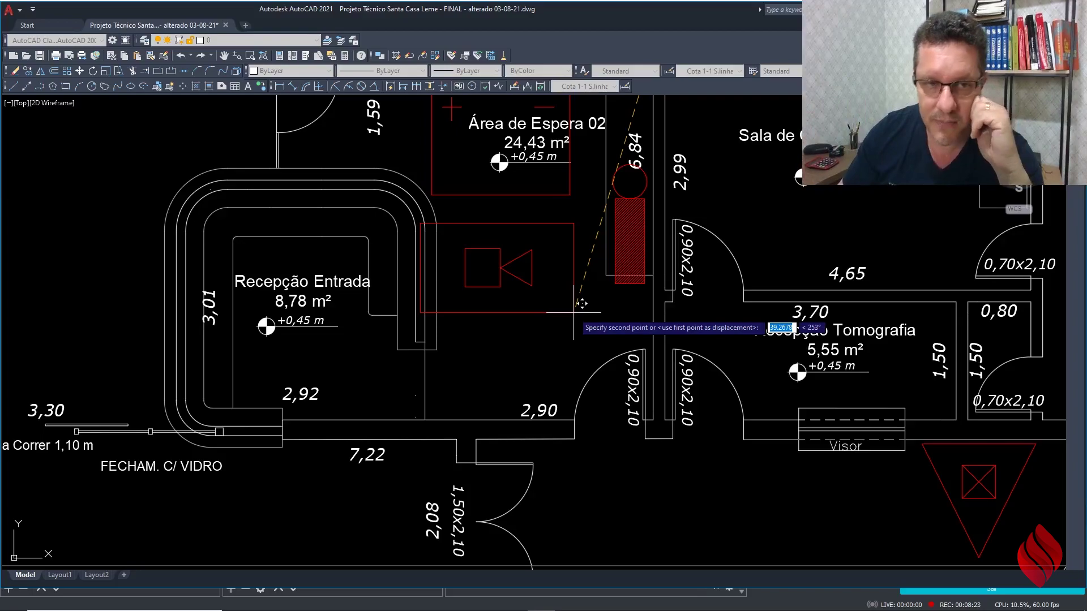
scroll(582, 304, "down", 6)
scroll(484, 538, "up", 4)
scroll(453, 464, "up", 2)
scroll(468, 472, "down", 7)
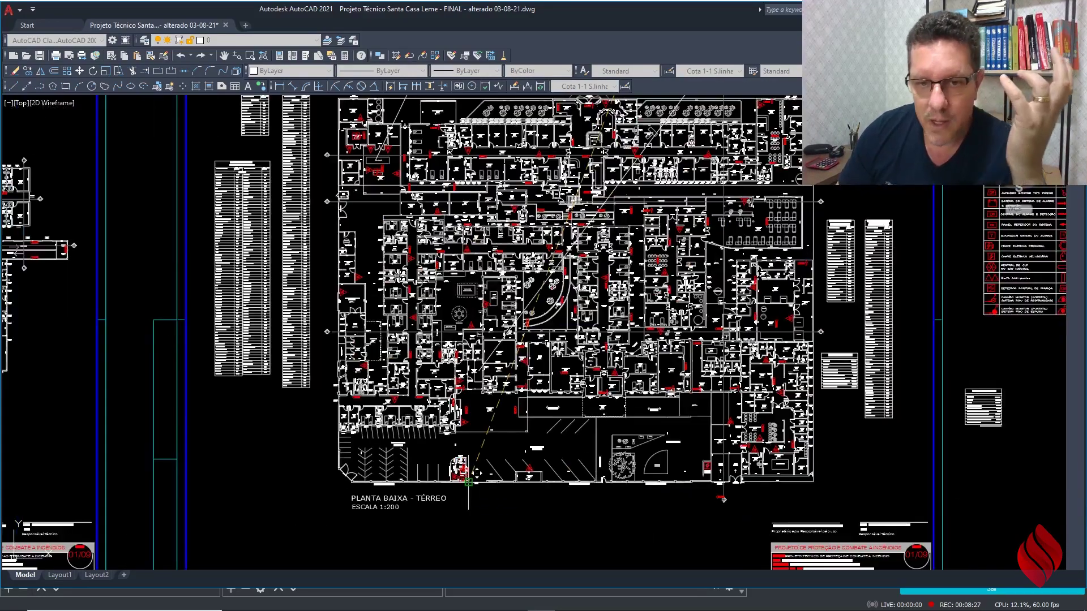
scroll(617, 305, "up", 6)
scroll(624, 240, "up", 4)
scroll(669, 347, "down", 2)
scroll(670, 347, "down", 3)
scroll(510, 352, "up", 6)
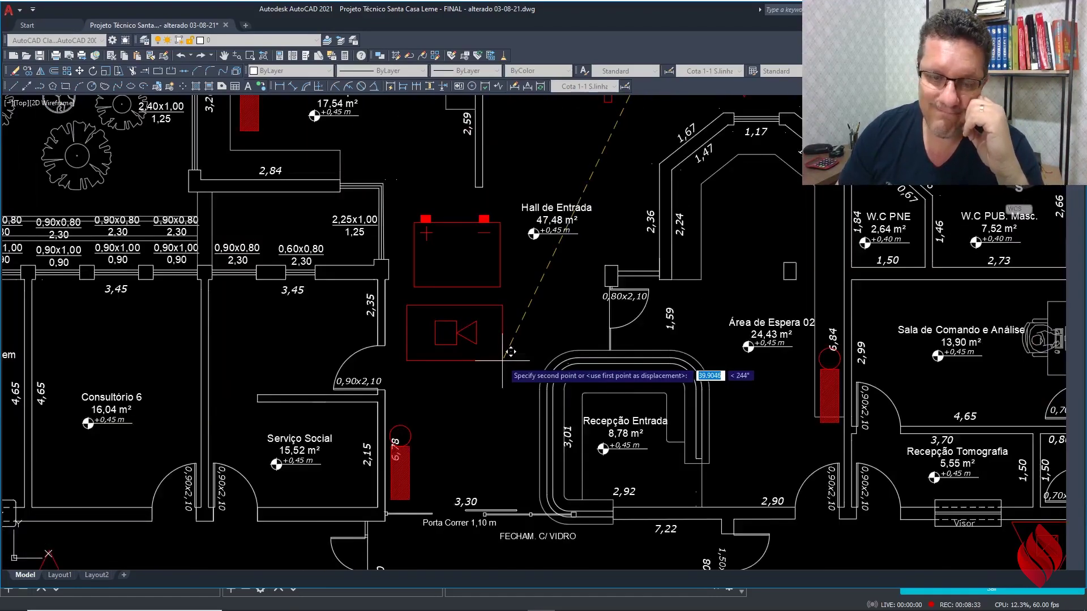
left_click(511, 352)
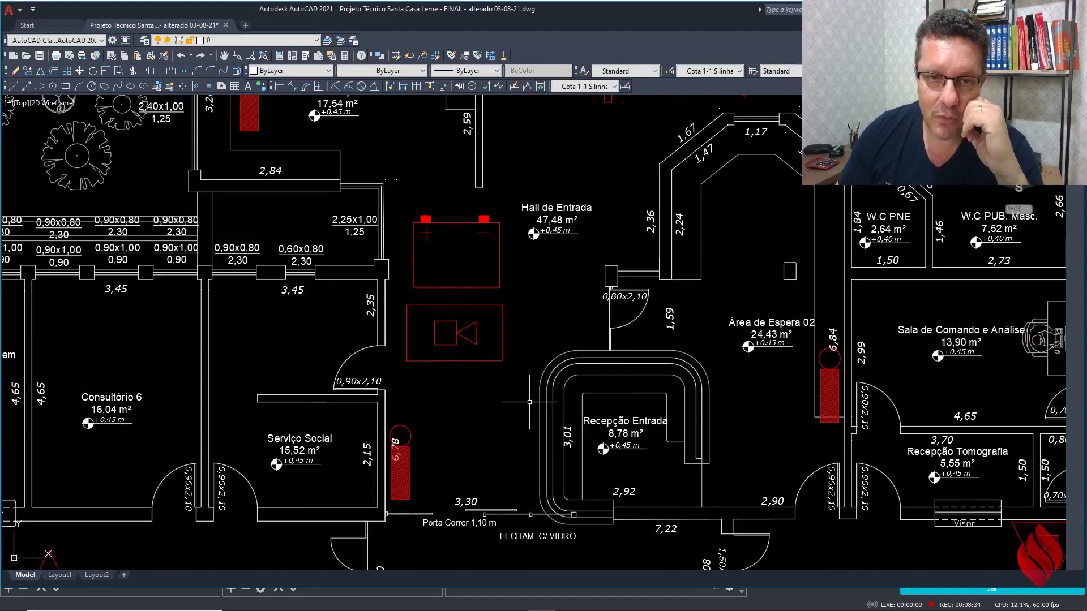
Step: Draw a slanted leader line from inside the Recepção Entrada up to the empty area outside the building, beyond the entrance
left_click(79, 71)
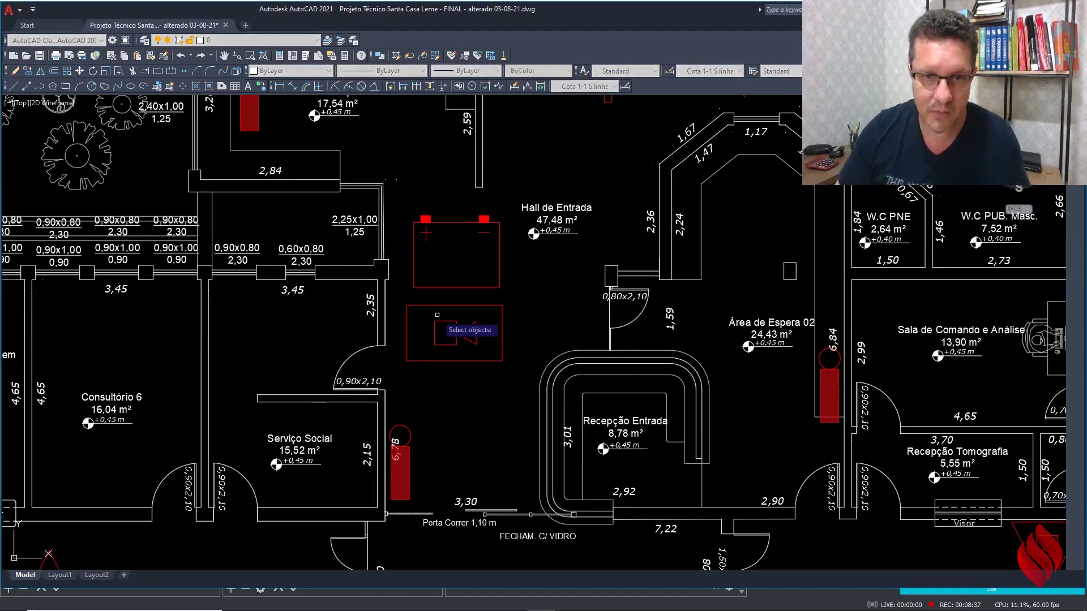
scroll(437, 314, "down", 2)
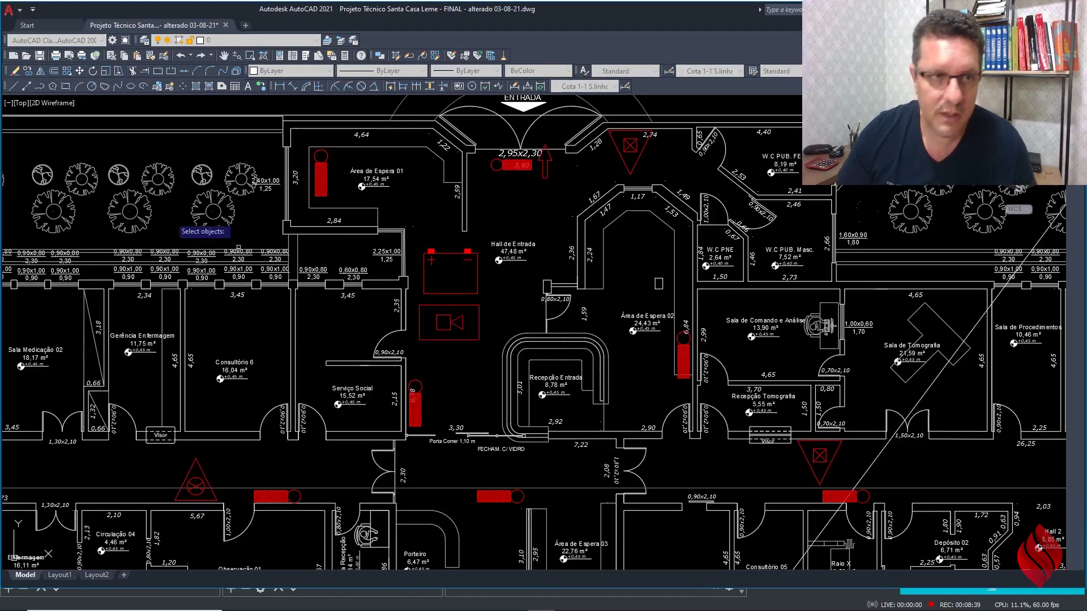
left_click(13, 86)
scroll(594, 374, "up", 3)
left_click(539, 391)
scroll(492, 401, "down", 5)
scroll(476, 391, "up", 4)
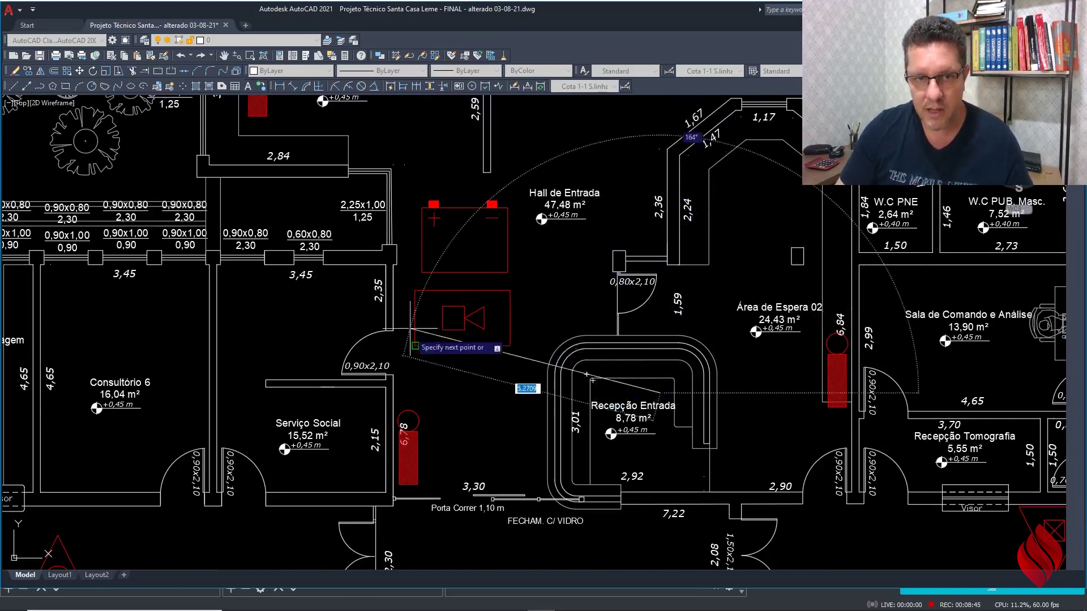
scroll(464, 306, "down", 5)
scroll(561, 221, "up", 3)
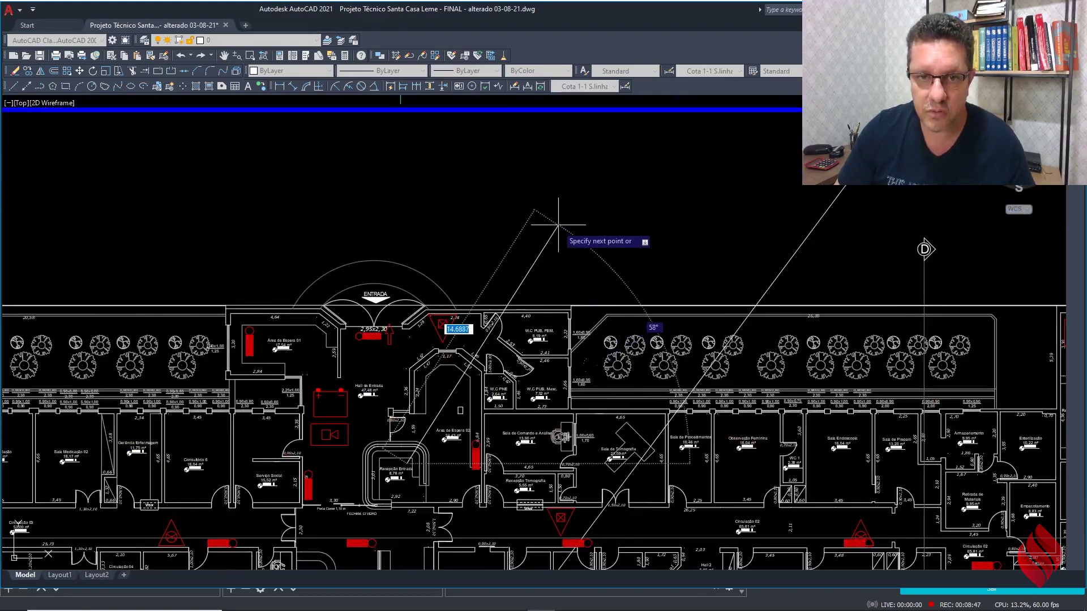
left_click(561, 221)
key("Escape")
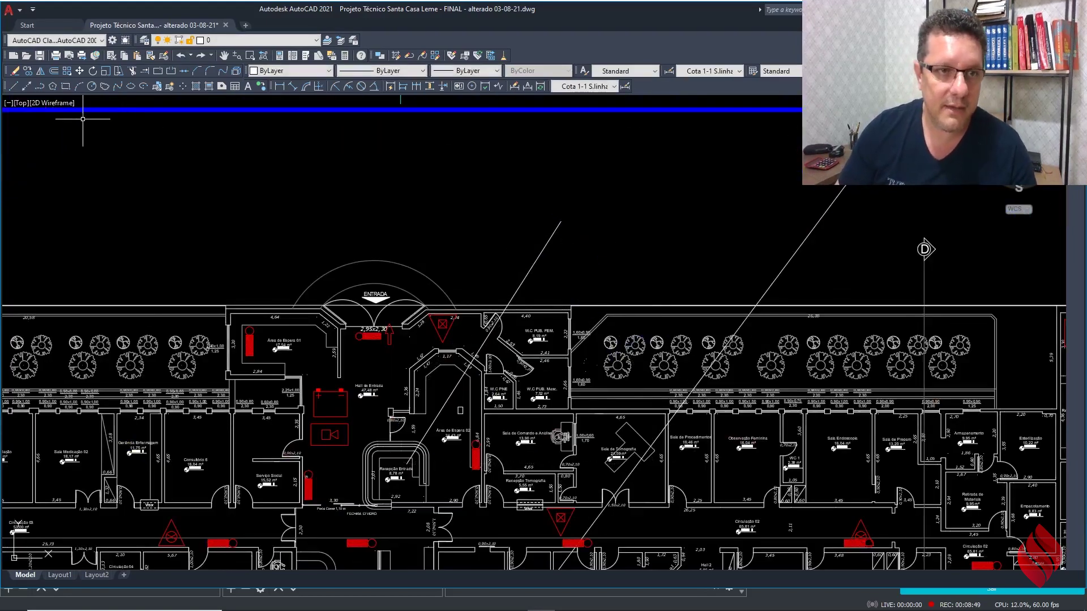
Step: Move the alarm battery and alarm central symbols out of the Hall de Entrada to beside the leader line's outer end
left_click(78, 73)
scroll(363, 398, "up", 4)
left_click(313, 413)
left_click(277, 482)
right_click(277, 482)
left_click(277, 481)
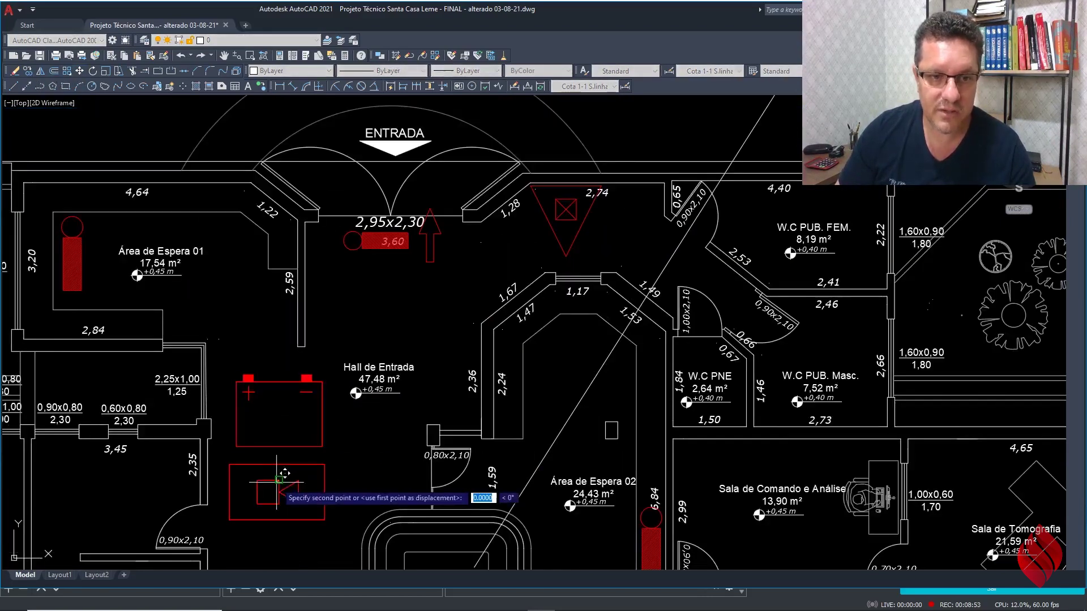
scroll(276, 482, "down", 3)
scroll(512, 255, "up", 3)
left_click(582, 280)
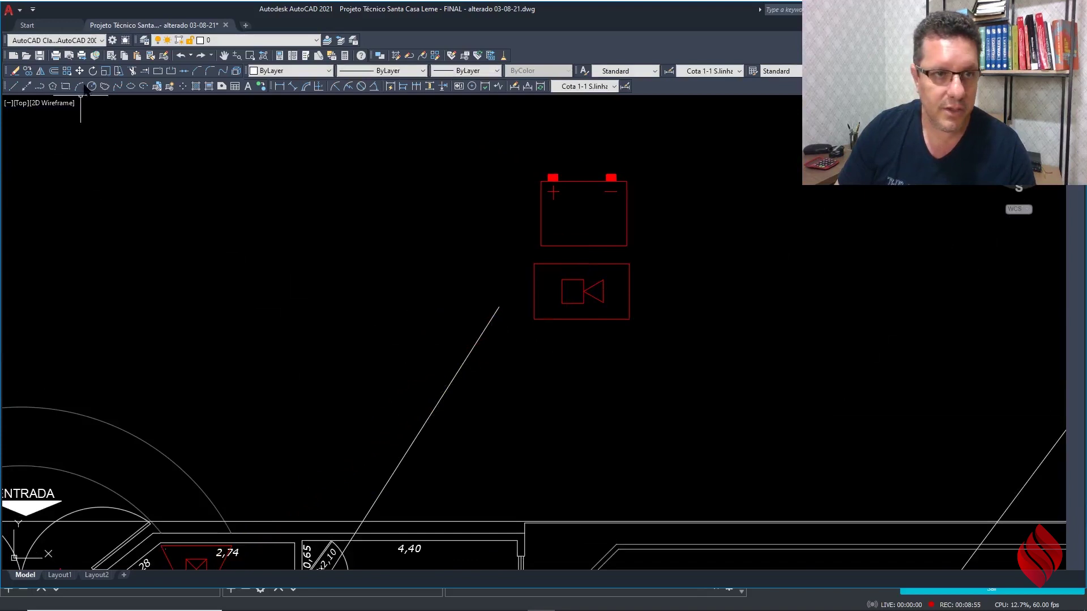
Step: Move the alarm battery symbol from above the alarm central symbol to directly right of it
left_click(623, 173)
left_click(558, 225)
key("Return")
left_click(567, 220)
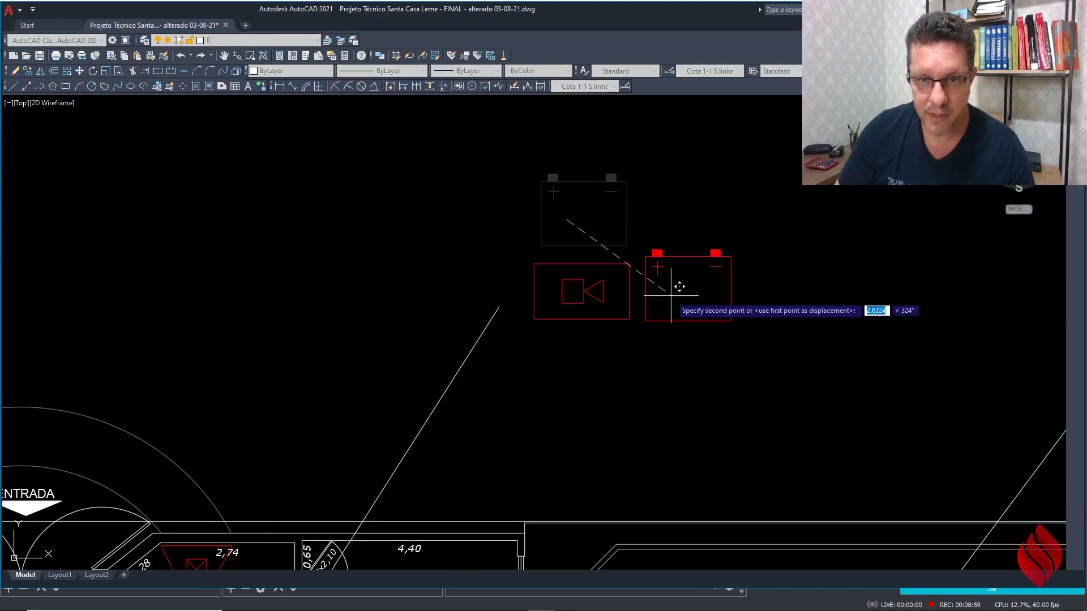
left_click(670, 295)
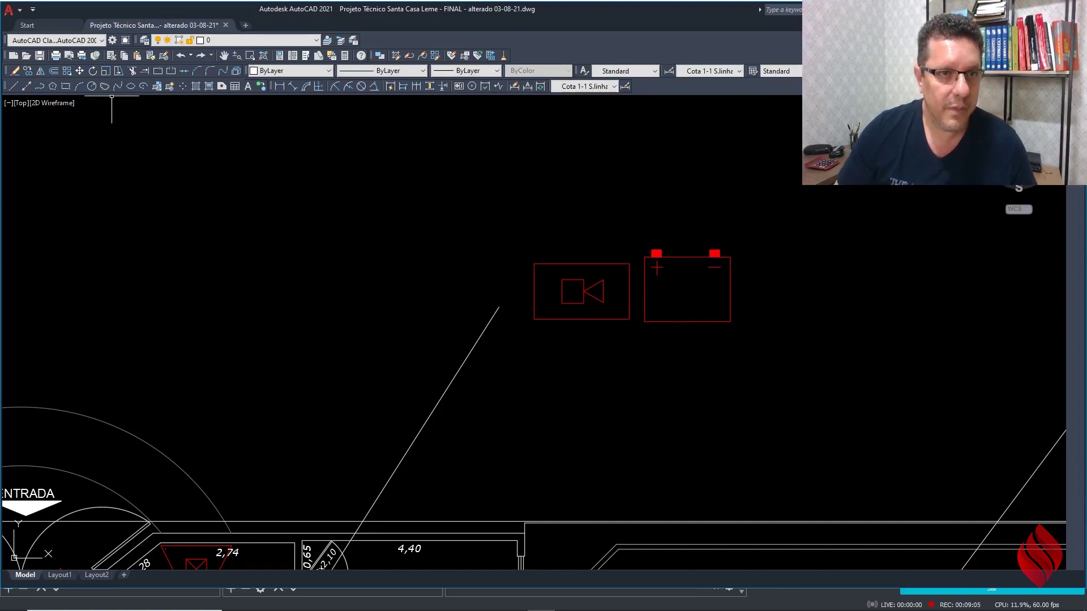
Step: Draw a wide ellipse enclosing the alarm central and alarm battery symbols
left_click(131, 88)
left_click(508, 286)
left_click(790, 286)
left_click(730, 287)
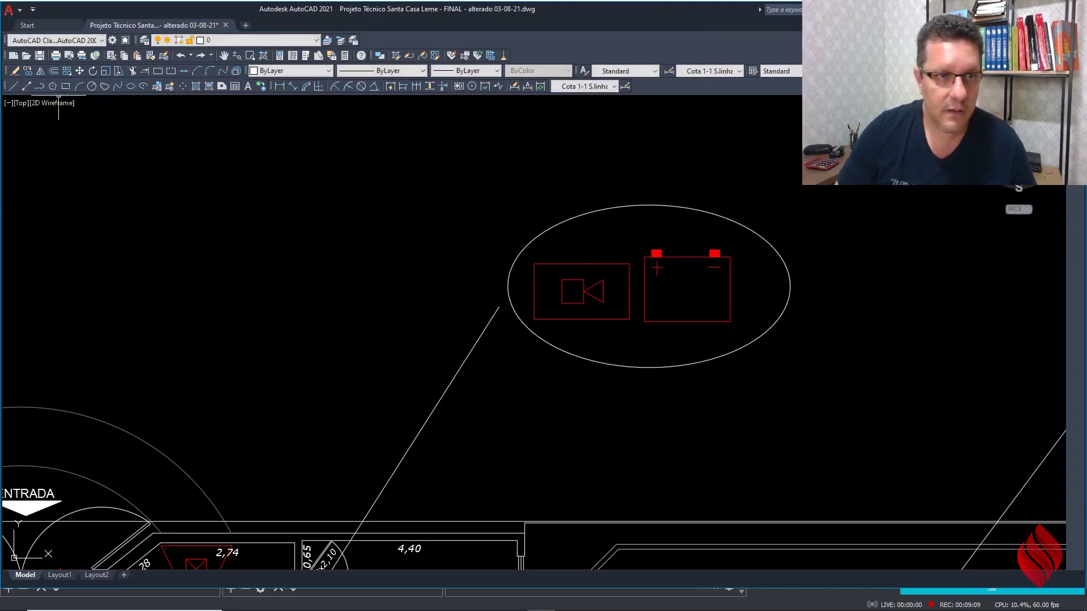
Step: Move the ellipse with its two symbols slightly left so that its edge meets the leader line's end
left_click(78, 71)
left_click(789, 192)
left_click(601, 367)
right_click(620, 405)
left_click(628, 417)
left_click(605, 418)
Step: Give the ellipse and the leader line the dashed Linha...da 2_1 linetype and the colour red
left_click(535, 331)
left_click(448, 337)
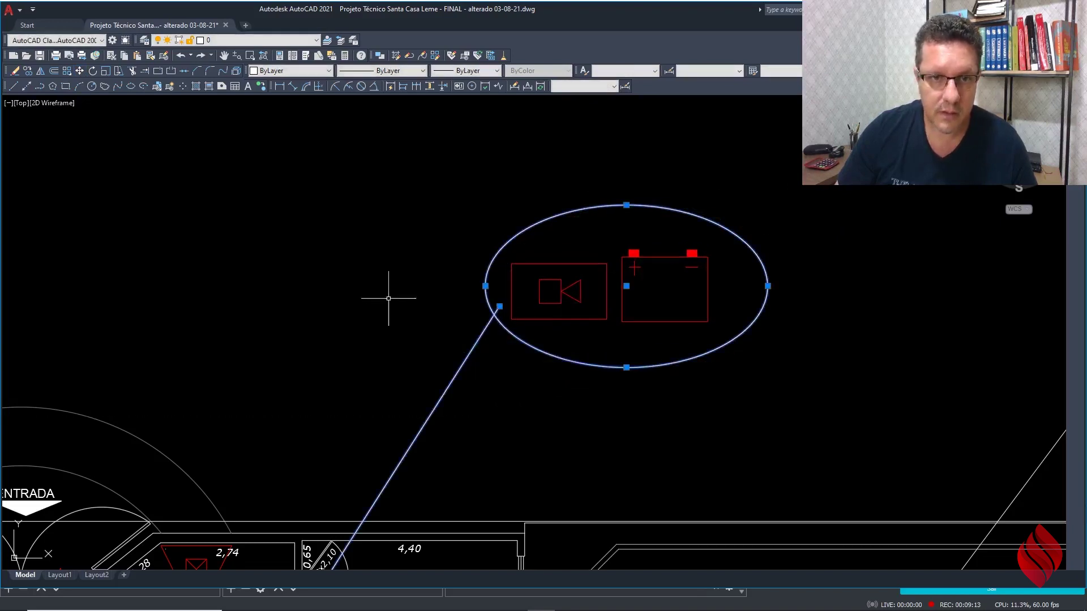
left_click(384, 71)
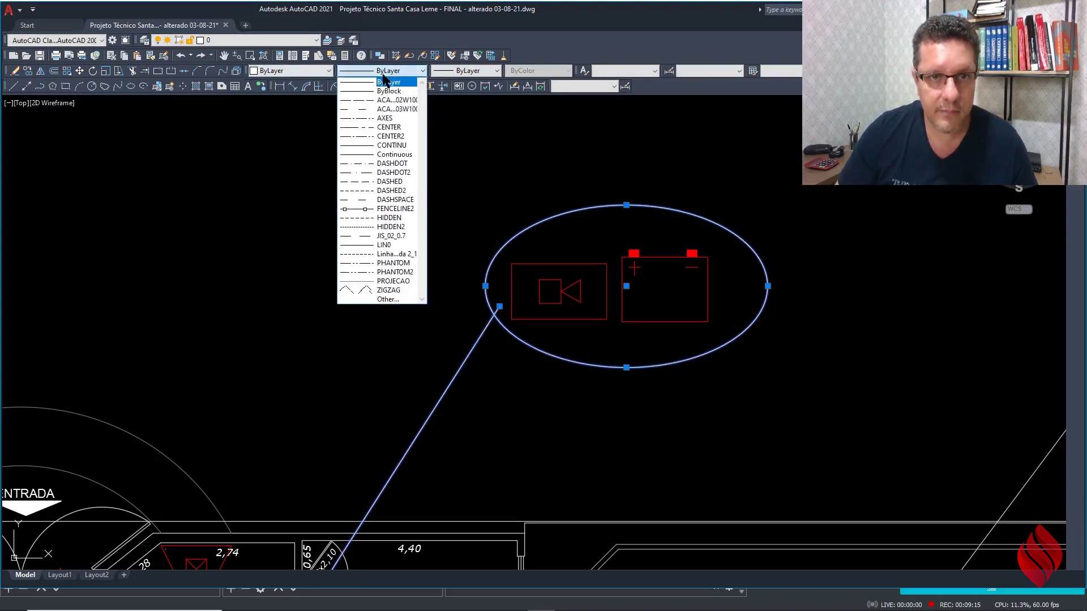
left_click(396, 254)
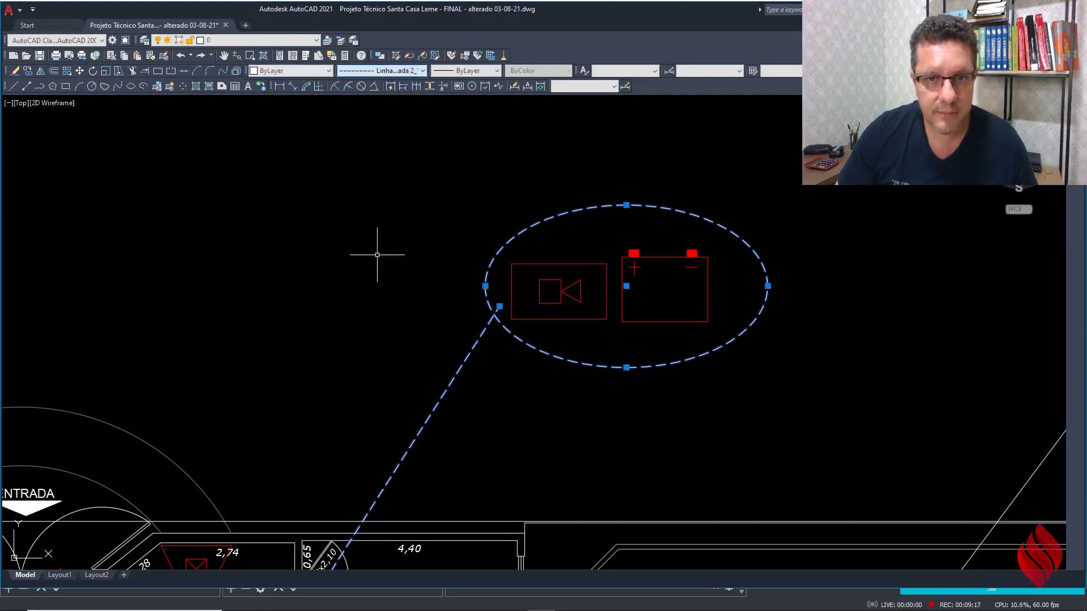
left_click(329, 70)
left_click(268, 102)
scroll(620, 191, "down", 4)
key("Escape")
scroll(409, 486, "up", 3)
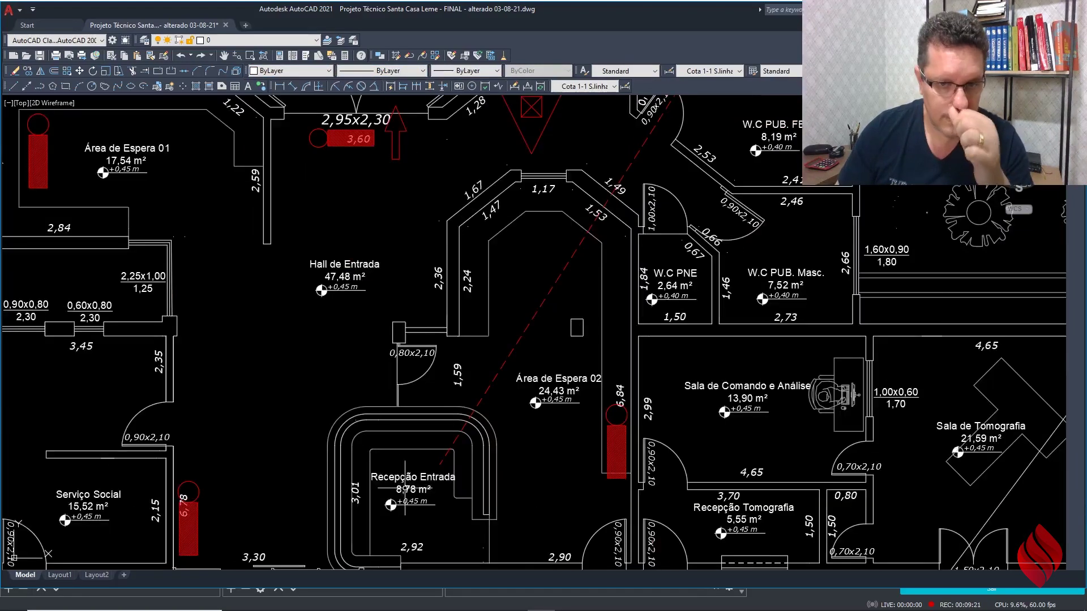
scroll(411, 439, "down", 3)
scroll(411, 447, "up", 5)
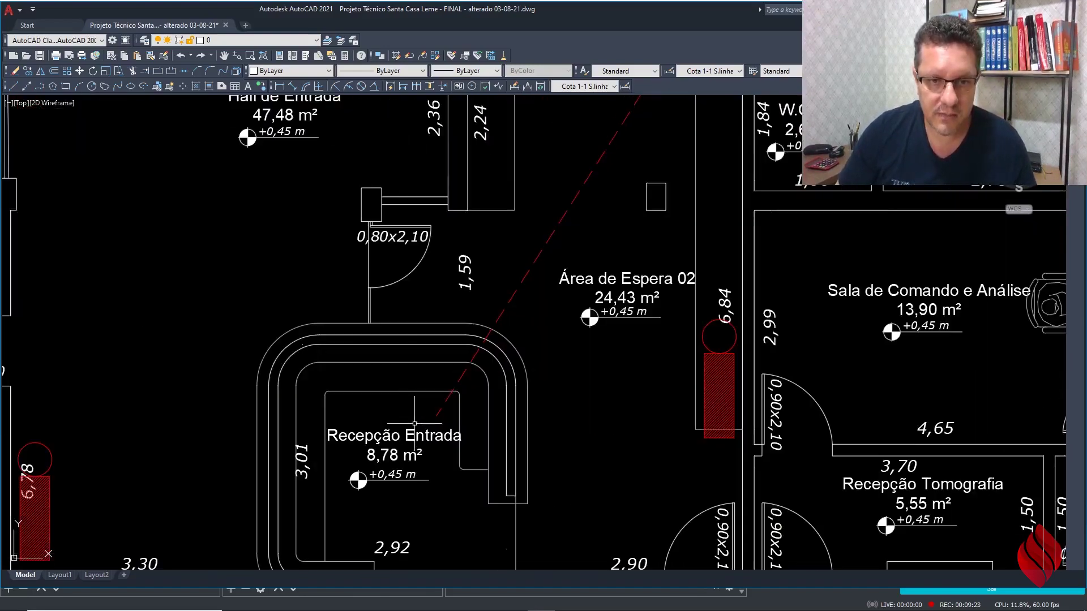
scroll(413, 412, "down", 5)
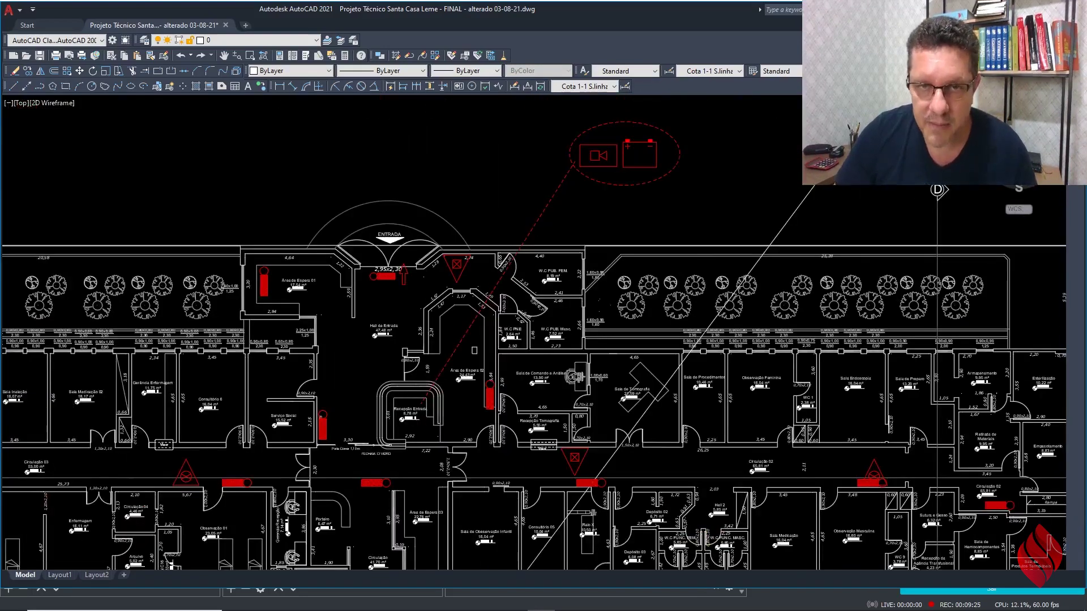
scroll(439, 382, "down", 5)
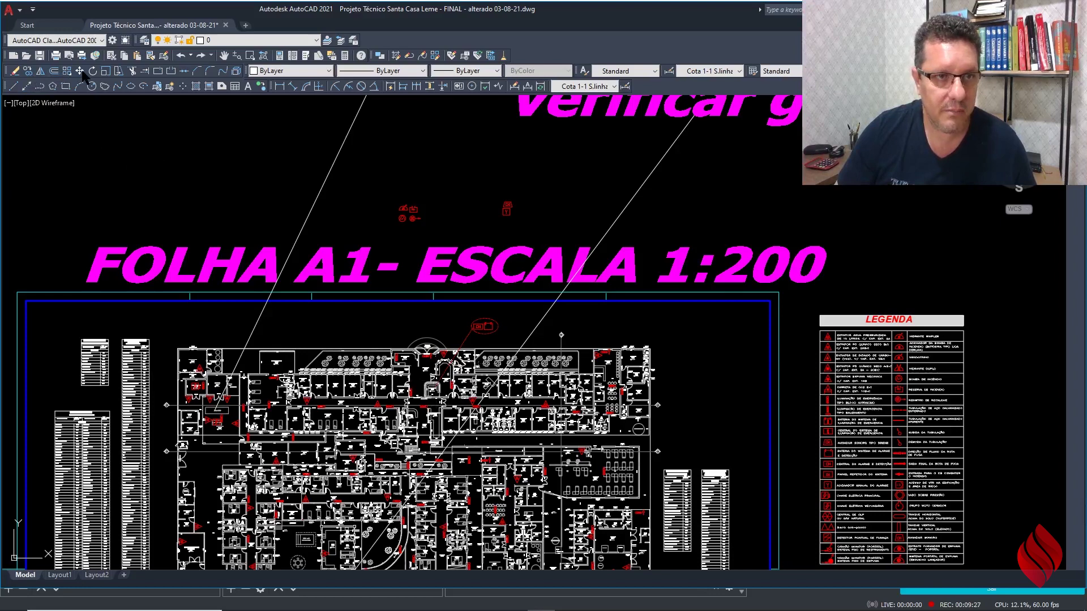
Step: Move the camera symbol and the Y-square symbol above the sheet title closer to the other loose symbols
scroll(498, 214, "up", 6)
left_click(582, 155)
left_click(523, 204)
key("Return")
left_click(510, 224)
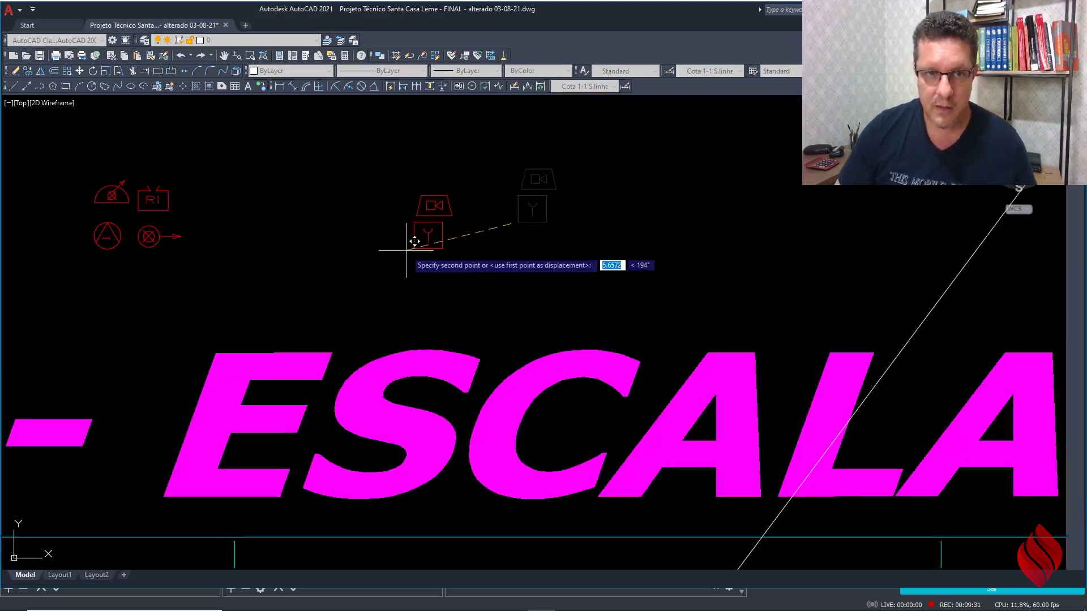
left_click(405, 242)
Step: Move the RI fire-reserve symbol from above the arrowed circle symbol to directly left of the pump symbol
mouse_move(129, 153)
middle_mouse_down()
mouse_move(233, 155)
mouse_move(282, 174)
middle_mouse_up()
scroll(282, 174, "up", 2)
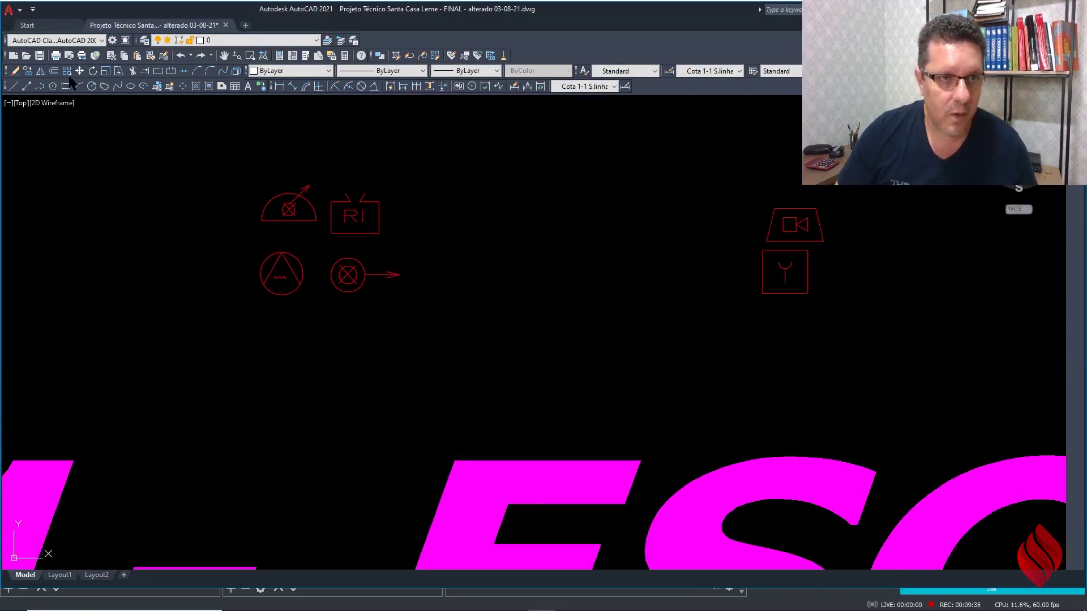
left_click(79, 71)
scroll(306, 283, "up", 4)
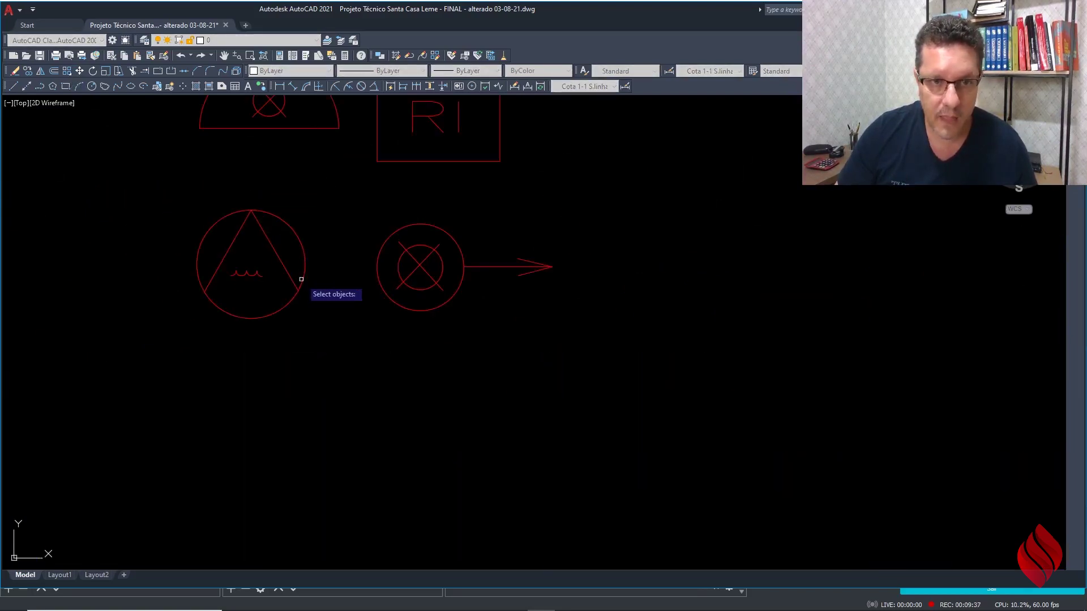
scroll(313, 284, "down", 2)
left_click(387, 208)
right_click(382, 216)
left_click(353, 207)
left_click(152, 302)
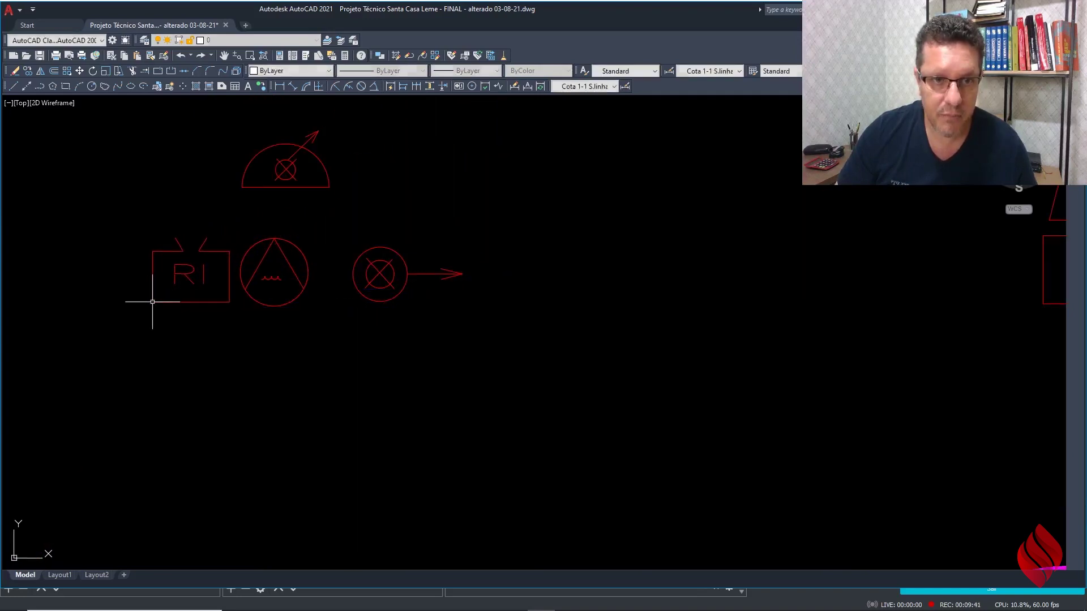
Step: Move the RI and pump symbols together from above the sheet title to the blank area outside the plan, beside Reservatório 1
left_click(79, 72)
left_click(315, 238)
left_click(208, 296)
right_click(209, 296)
left_click(209, 296)
scroll(378, 166, "down", 8)
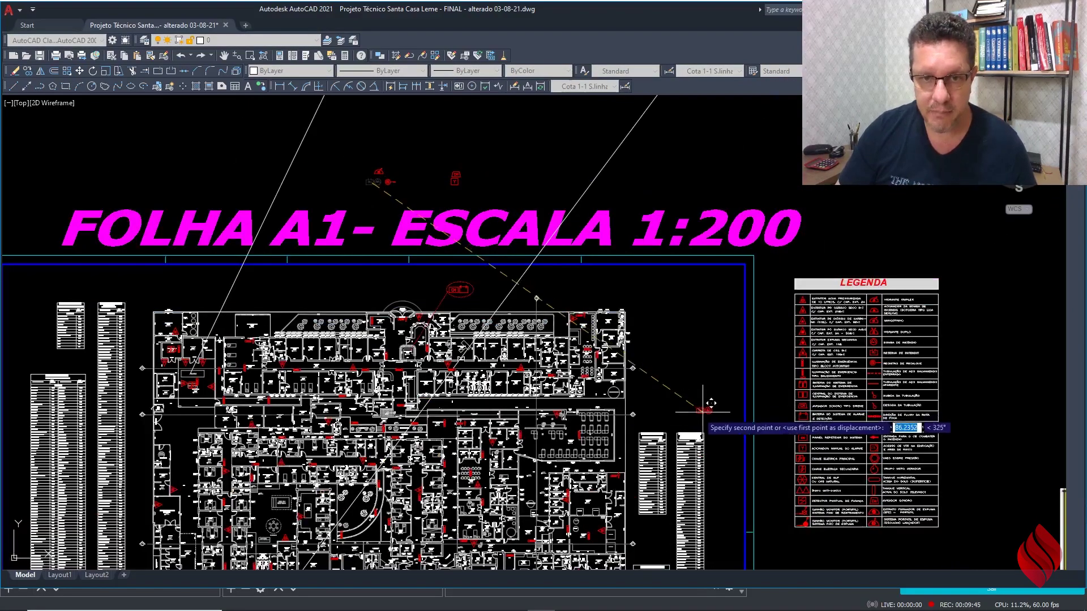
scroll(687, 403, "up", 8)
scroll(656, 334, "up", 4)
scroll(623, 283, "down", 5)
scroll(601, 240, "up", 5)
scroll(601, 240, "up", 2)
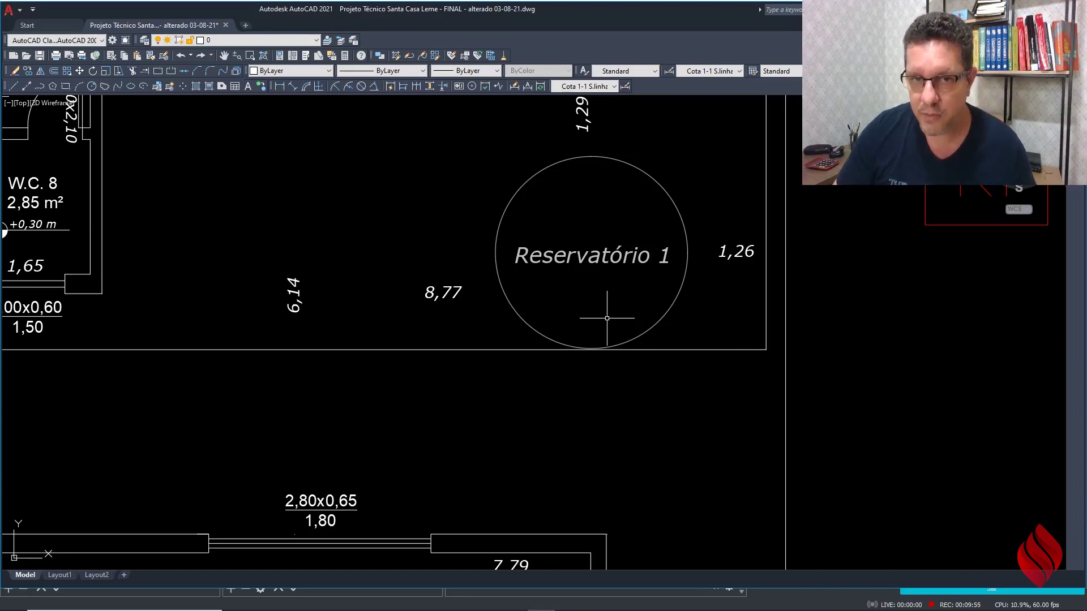
scroll(606, 318, "down", 4)
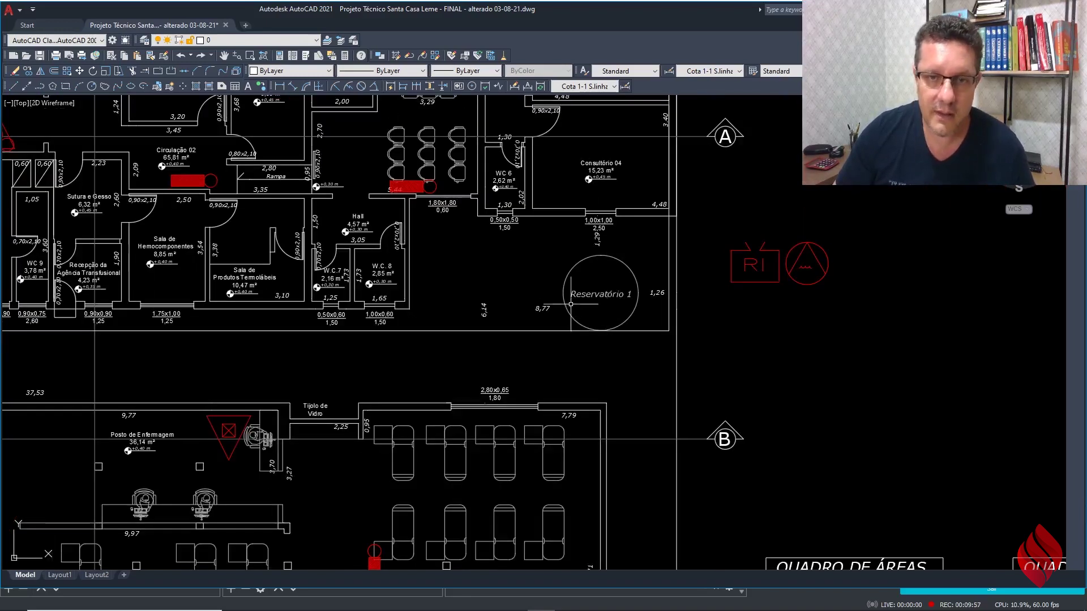
middle_click_drag(565, 301, 598, 306)
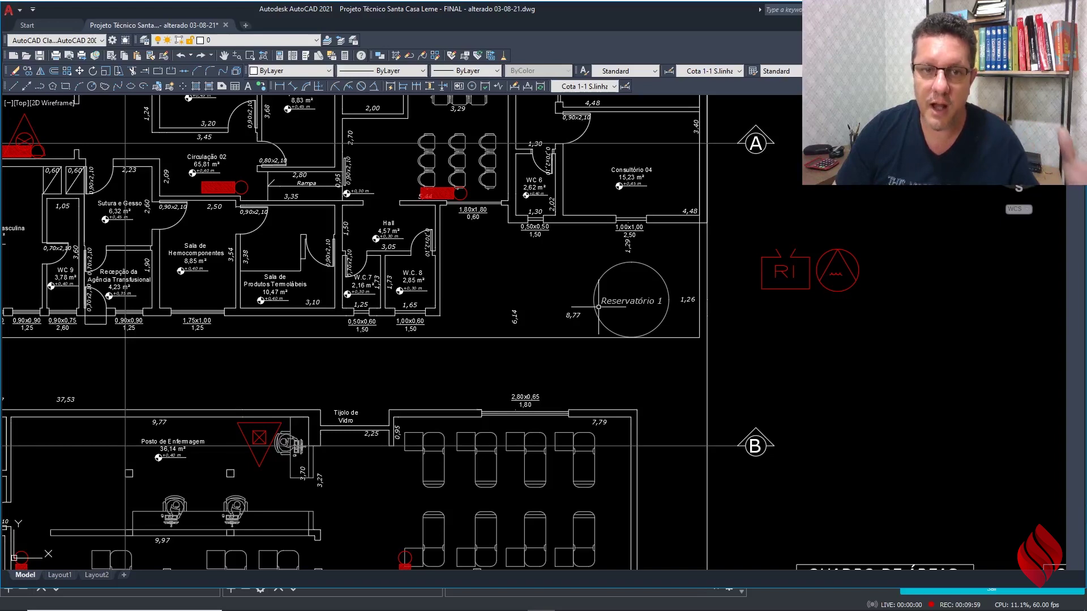
Step: Draw a circle of radius 1.25 between W.C. 8 and Reservatório 1 for the fire-water reservoir
left_click(91, 86)
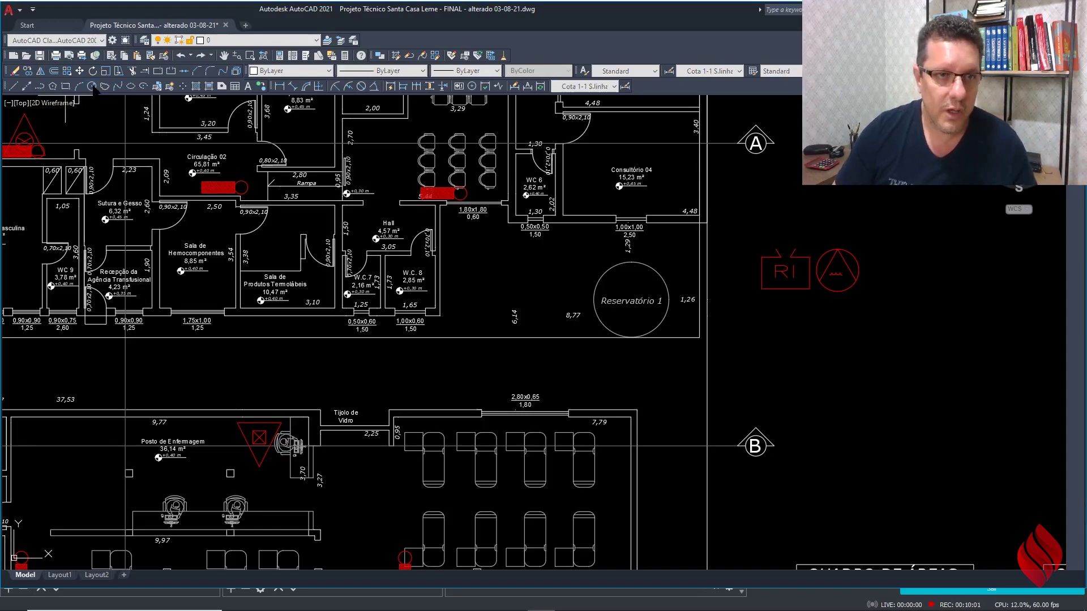
scroll(498, 317, "up", 4)
left_click(492, 302)
type("1.25")
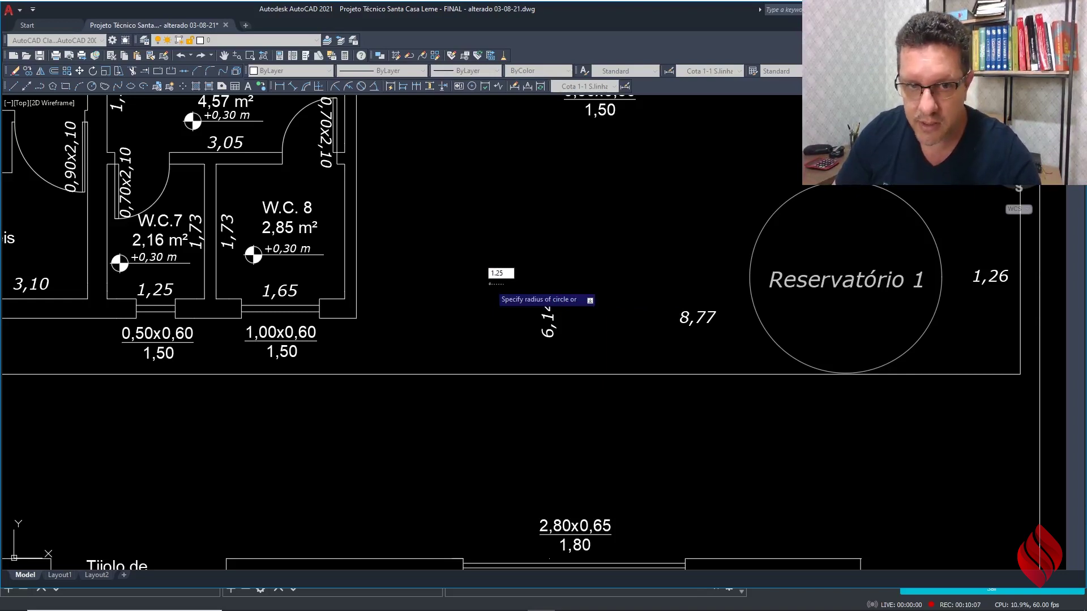
key("Return")
Step: Move the new reservoir circle straight up by about 0.38, clear of the yard's lower wall line
left_click(81, 69)
left_click(517, 168)
left_click(480, 229)
right_click(482, 234)
left_click(496, 254)
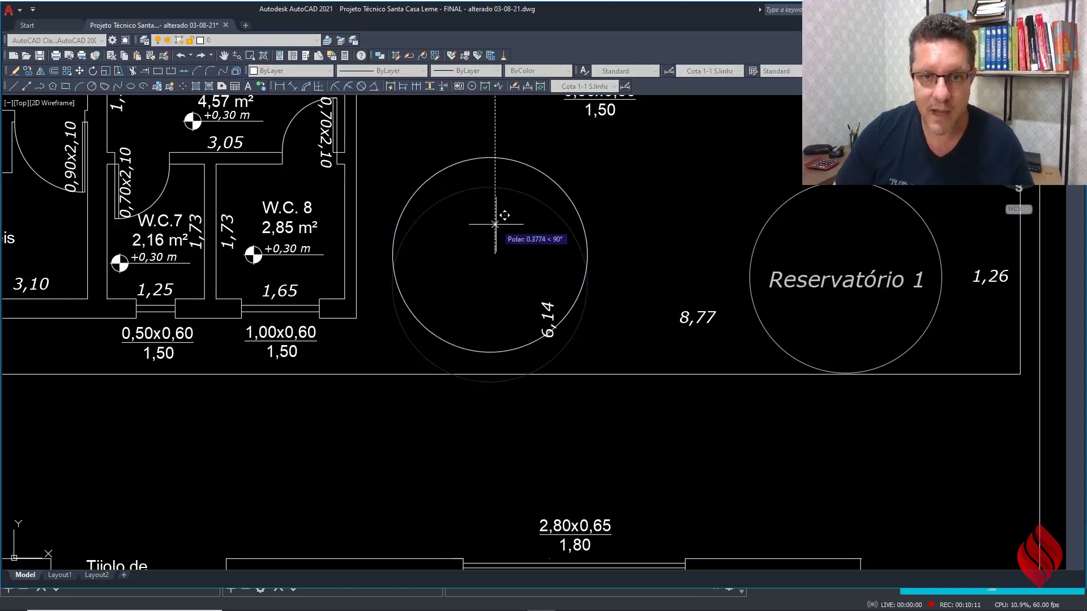
left_click(495, 224)
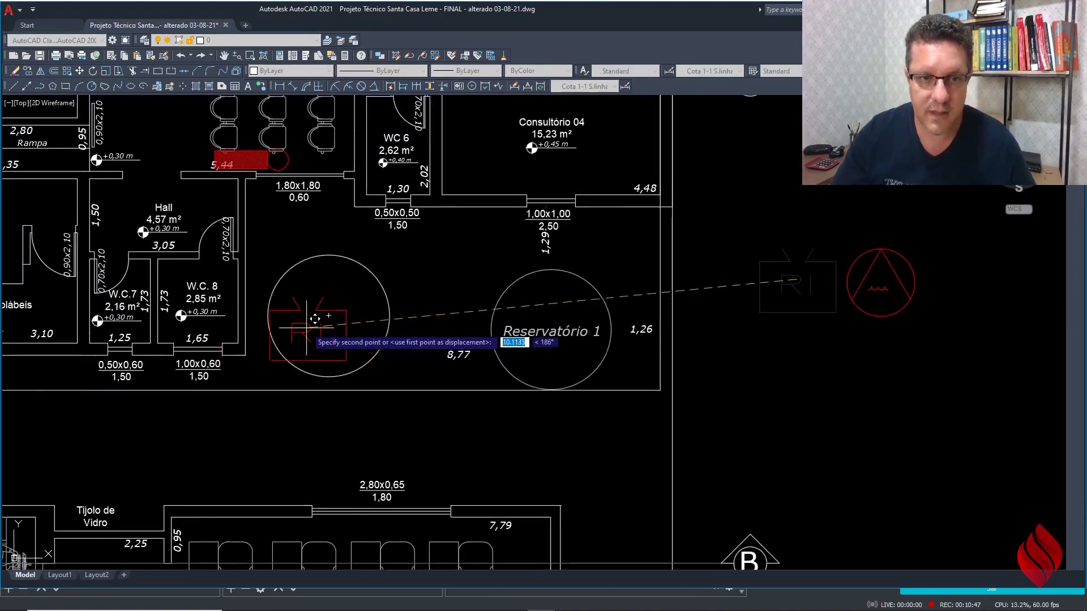
Step: Place the RI symbol in the centre of the new reservoir circle beside W.C. 8
scroll(353, 301, "up", 5)
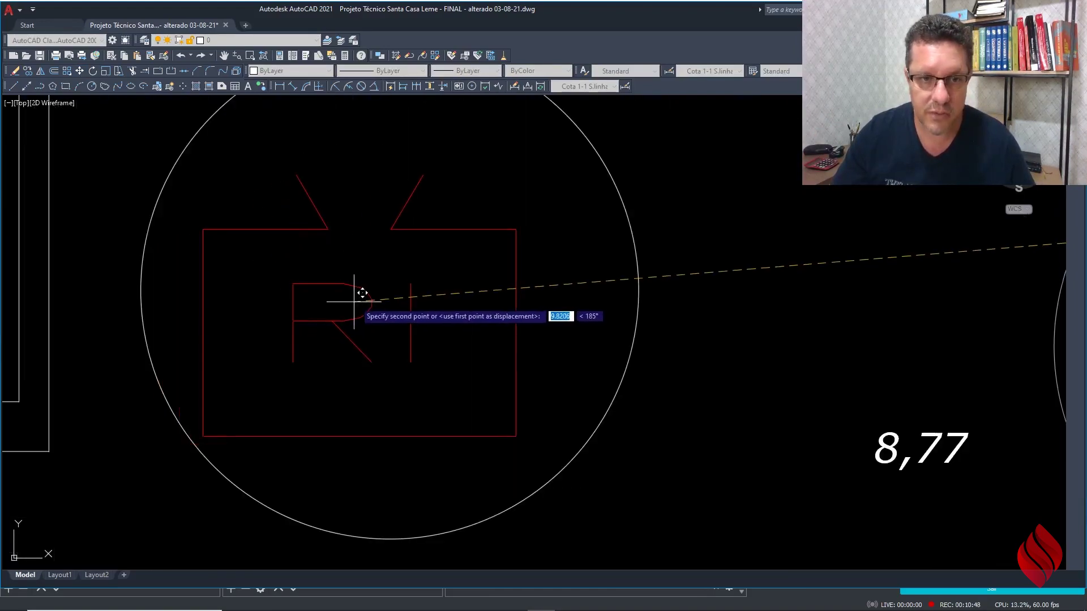
left_click(364, 272)
scroll(486, 317, "down", 6)
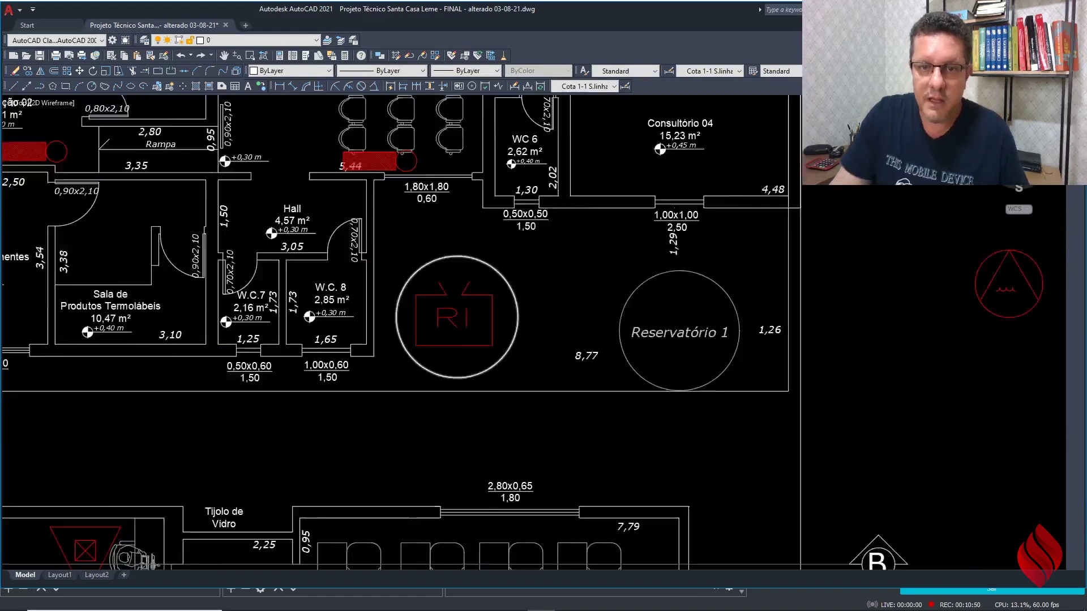
Step: Move the reservoir circle and its RI symbol slightly right, away from the W.C. 8 wall
scroll(512, 342, "down", 2)
middle_click_drag(508, 333, 518, 336)
left_click(79, 72)
left_click(547, 300)
left_click(507, 325)
right_click(507, 324)
left_click(543, 294)
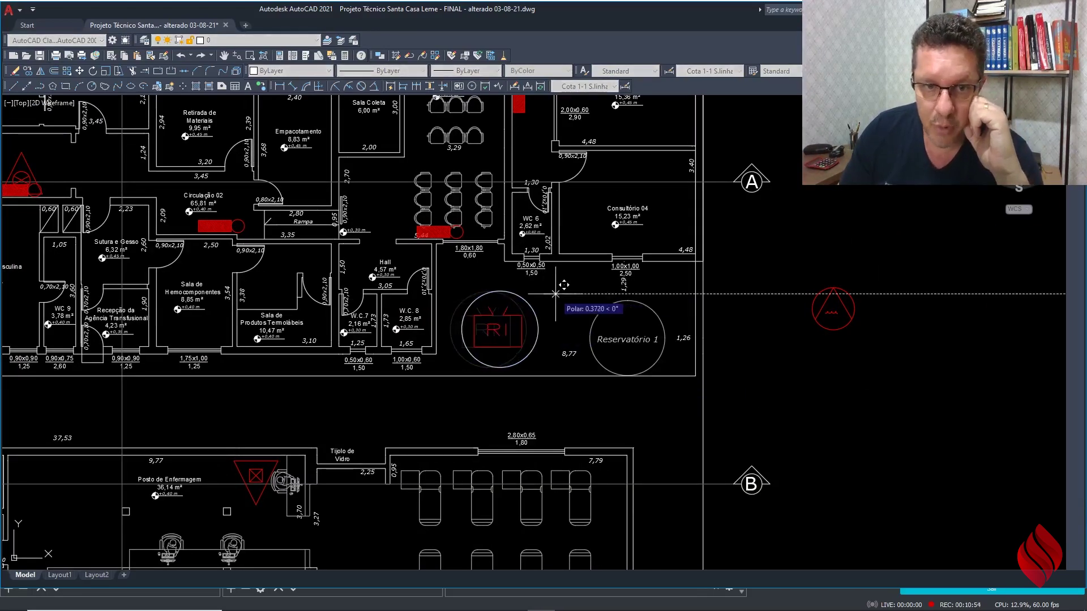
left_click(560, 293)
Step: Copy the pump symbol from outside the plan to the space between W.C. 8 and the RI reservoir circle
left_click(29, 71)
left_click(834, 281)
left_click(804, 326)
right_click(804, 326)
left_click(830, 311)
scroll(432, 338, "up", 2)
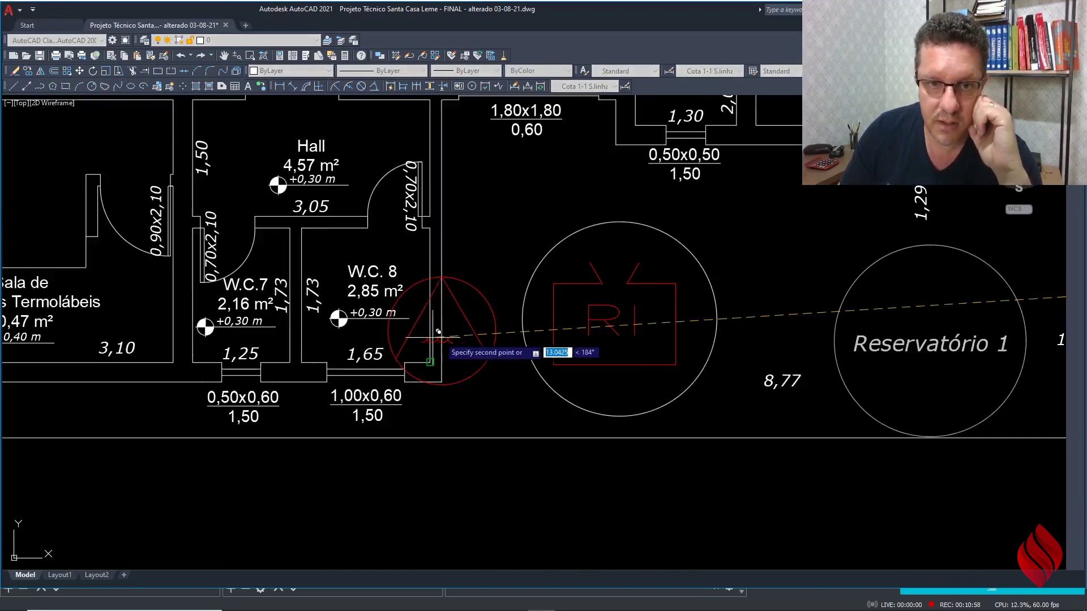
scroll(441, 333, "up", 5)
scroll(573, 345, "down", 5)
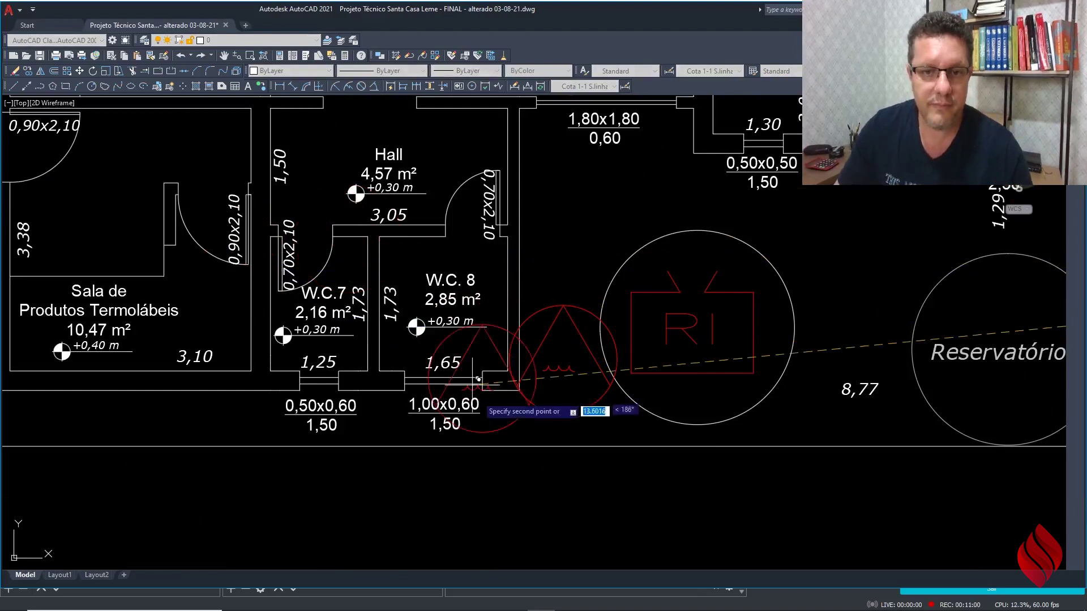
key("Escape")
Step: Scale the pump symbol beside W.C. 8 by a factor of 0.8
left_click(107, 72)
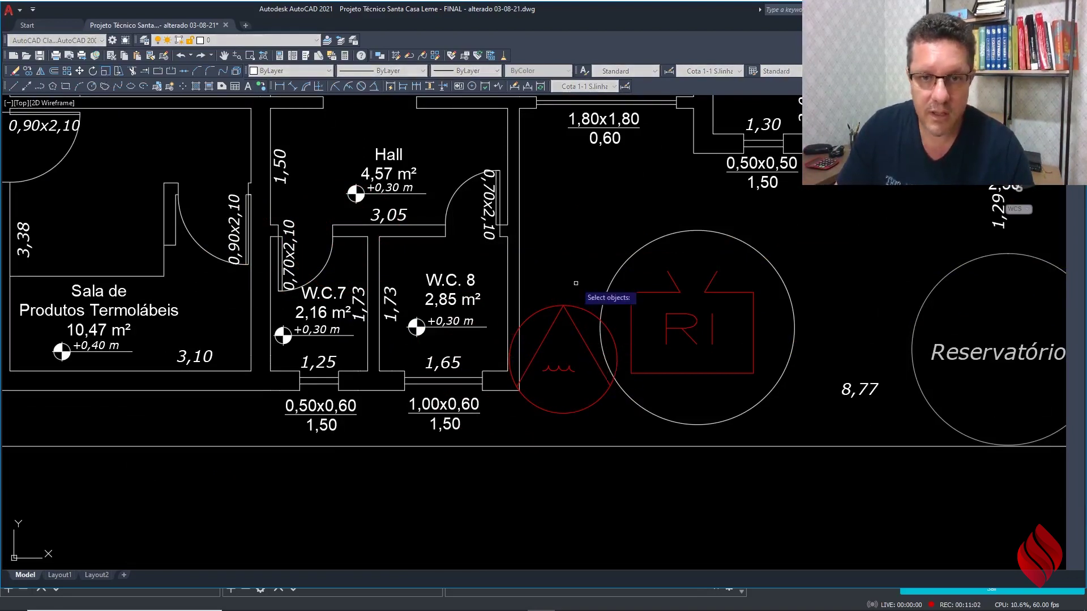
left_click(560, 370)
right_click(560, 369)
left_click(561, 370)
type(".8")
key("Return")
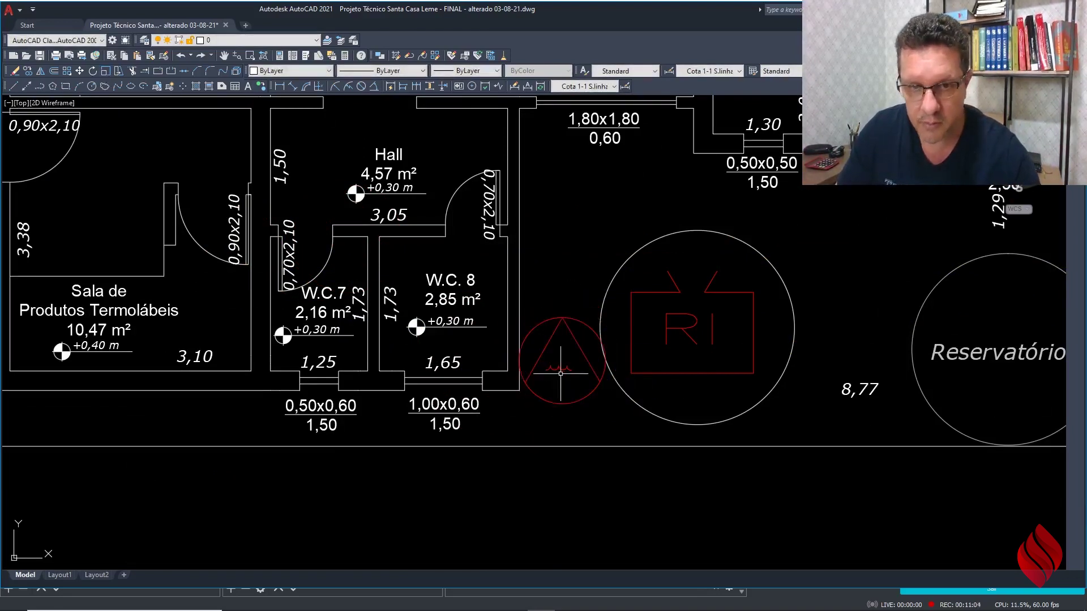
Step: Move the pump symbol and the RI reservoir circle together about 0.57 to the right
left_click(79, 71)
left_click(765, 219)
left_click(564, 380)
right_click(565, 380)
left_click(554, 244)
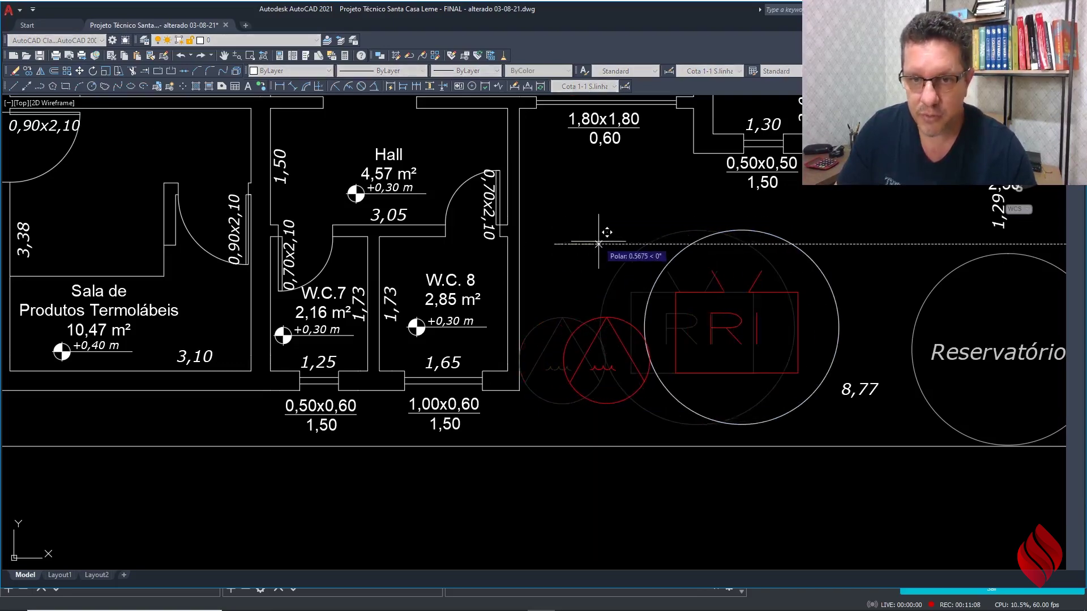
left_click(598, 244)
scroll(523, 267, "down", 2)
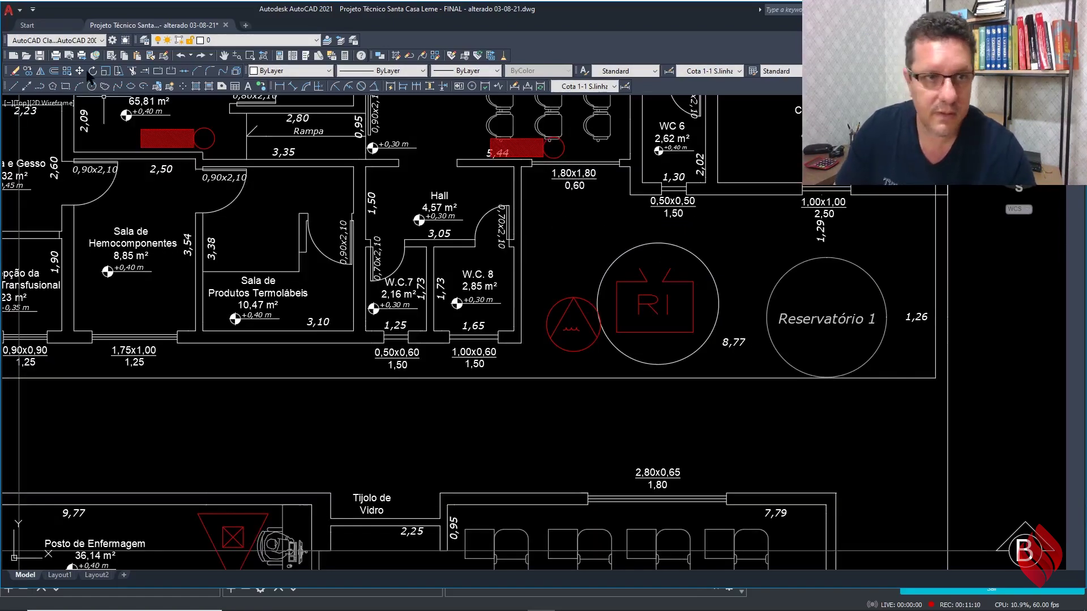
Step: Move the pump symbol slightly left so that it stands clear of the RI reservoir circle
left_click(83, 69)
left_click(559, 320)
right_click(564, 324)
left_click(569, 327)
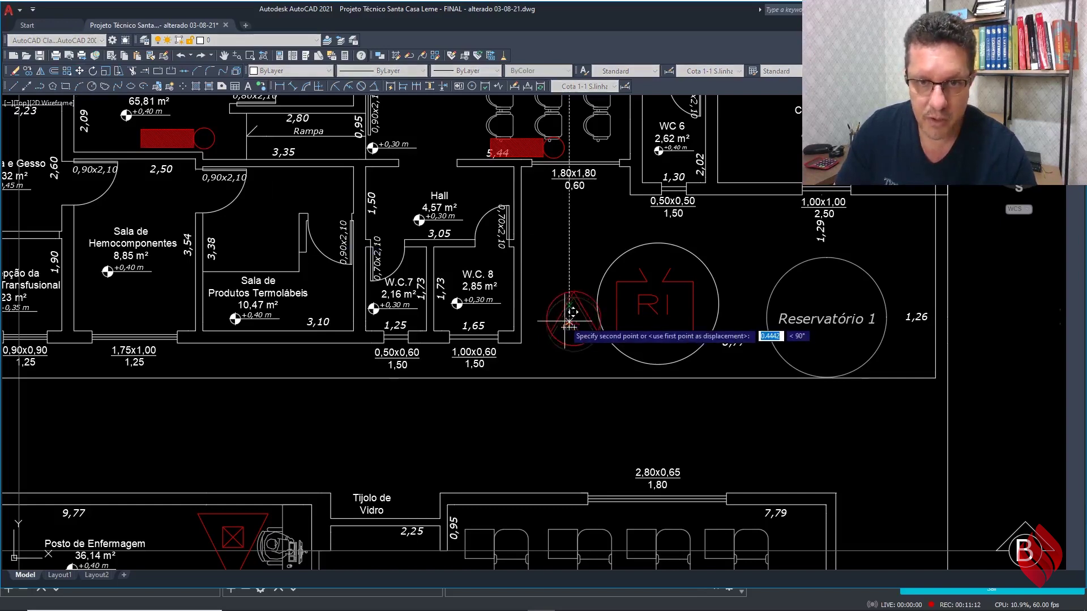
scroll(564, 322, "up", 2)
scroll(540, 321, "up", 2)
left_click(540, 322)
scroll(543, 353, "down", 2)
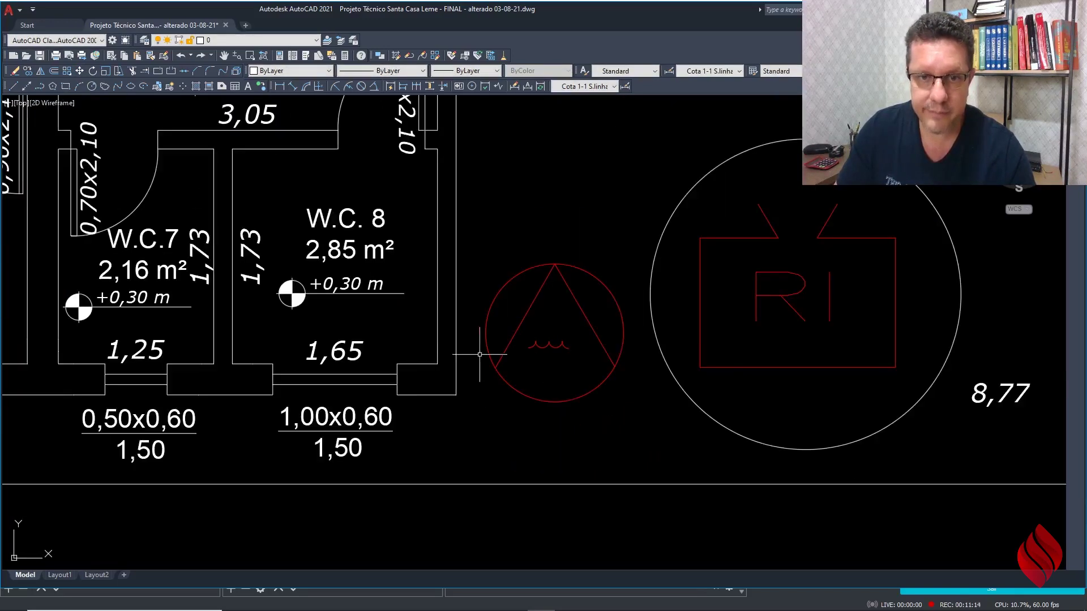
Step: Copy the pump symbol straight up to place a second pump above the first
left_click(27, 71)
left_click(574, 250)
left_click(545, 302)
right_click(548, 340)
left_click(552, 354)
middle_click_drag(552, 217, 569, 314)
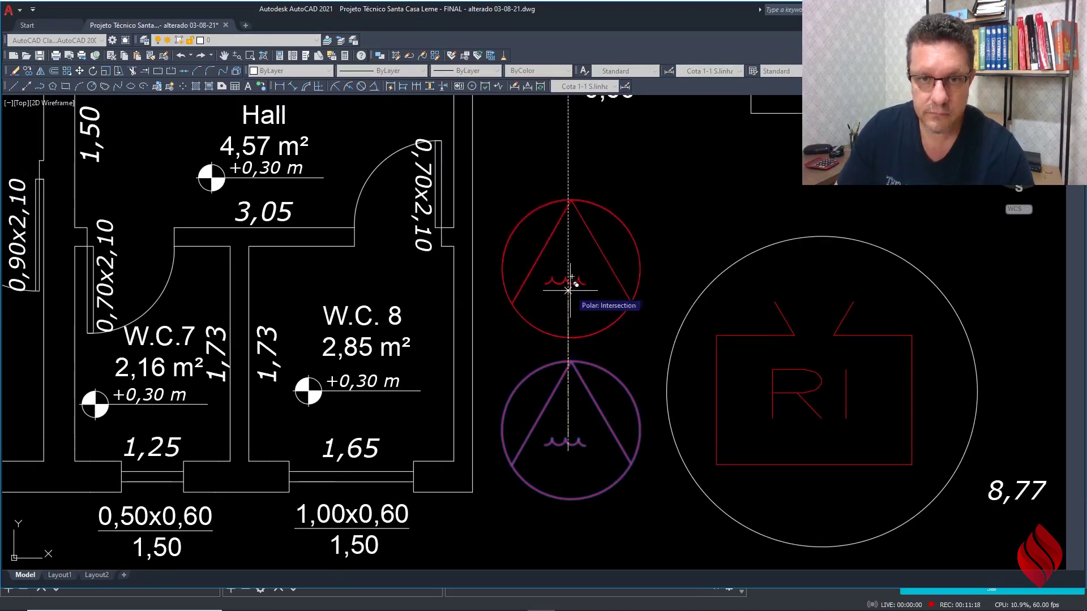
left_click(565, 279)
key("Escape")
Step: Scale the upper pump symbol by a factor of 0.7
left_click(105, 71)
left_click(572, 174)
left_click(545, 218)
key("Return")
left_click(572, 276)
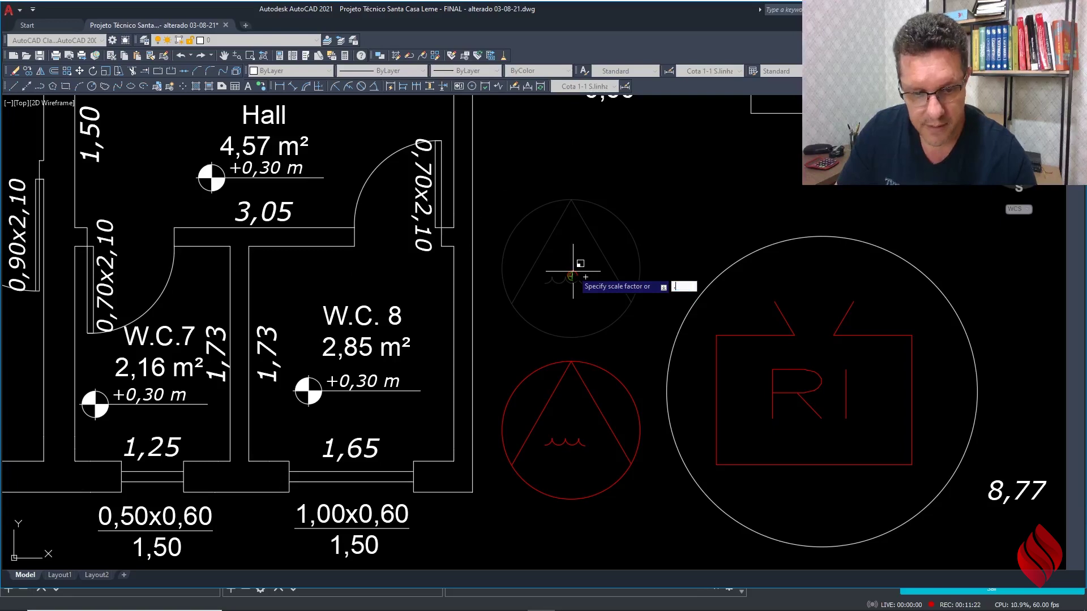
type(".7")
key("Return")
scroll(573, 277, "down", 4)
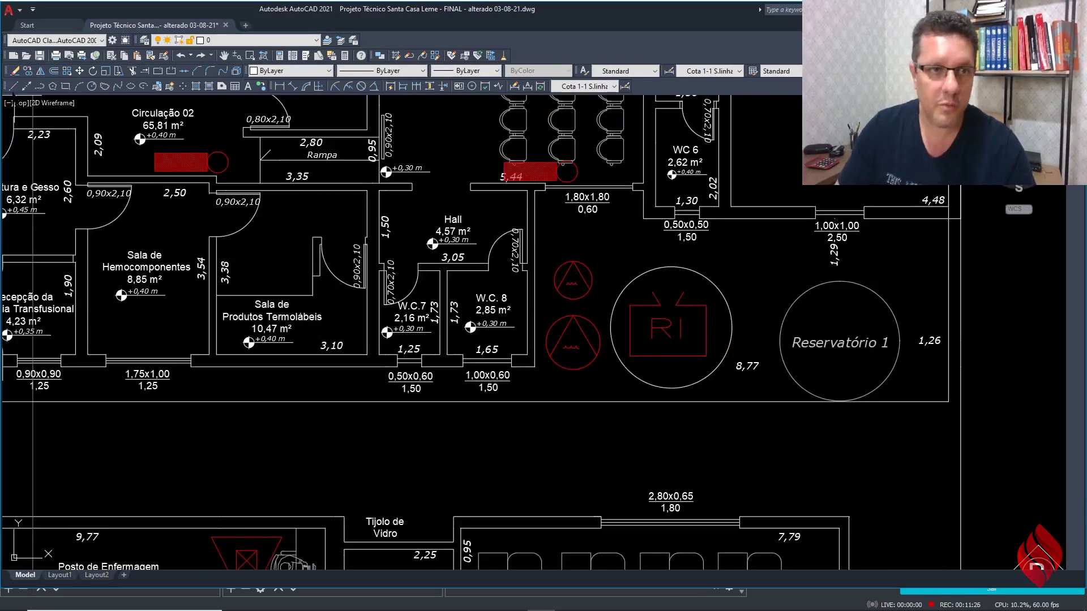
Step: Draw a stepped pipe line from inside the RI reservoir circle's edge left, up and across to the smaller pump
left_click(12, 86)
scroll(605, 336, "up", 4)
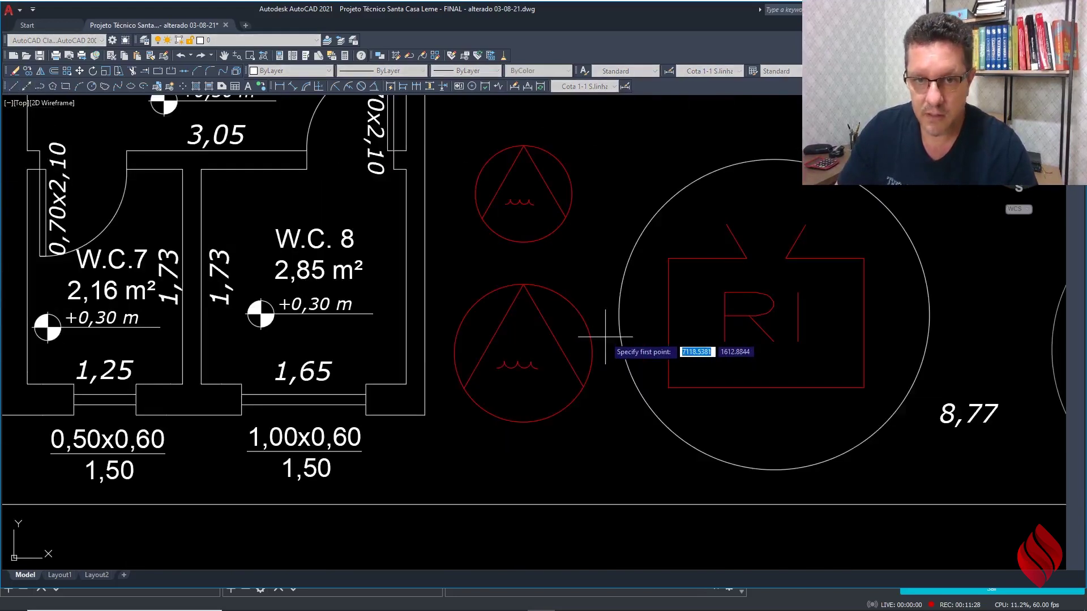
scroll(605, 336, "up", 4)
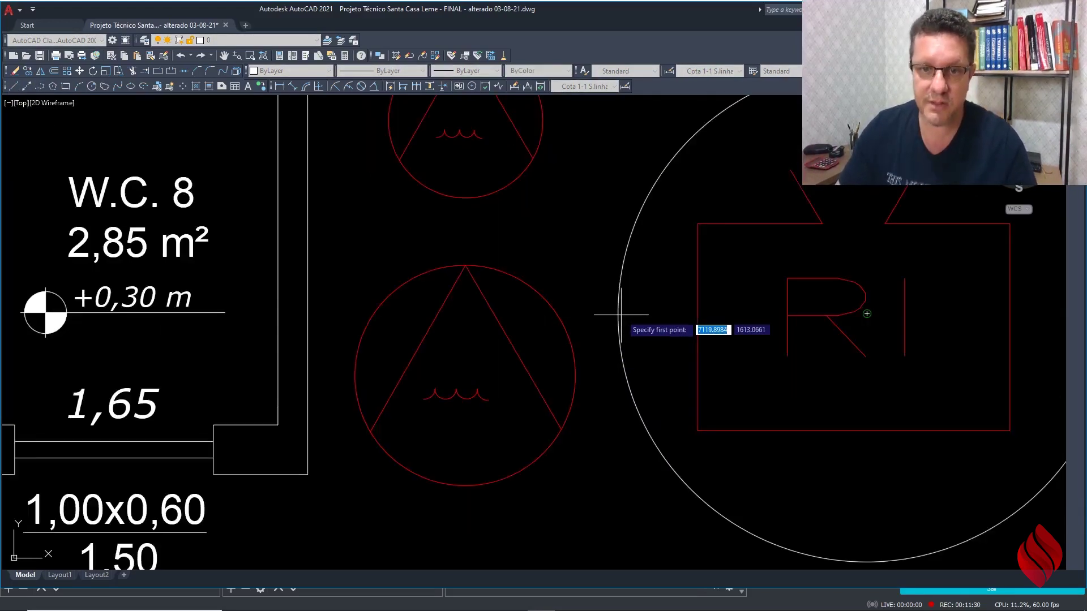
left_click(648, 262)
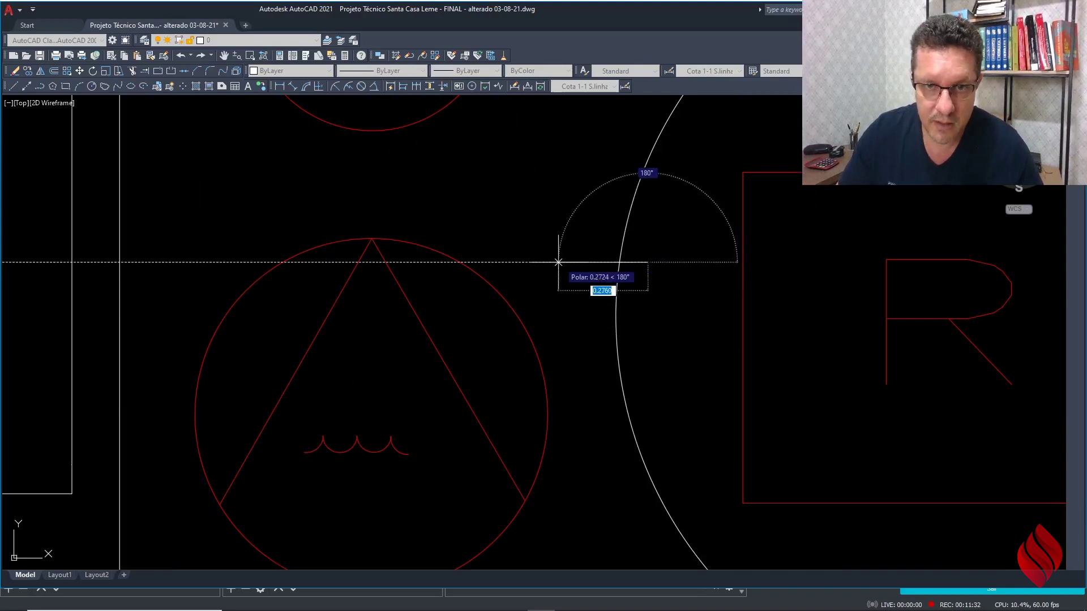
scroll(547, 262, "down", 4)
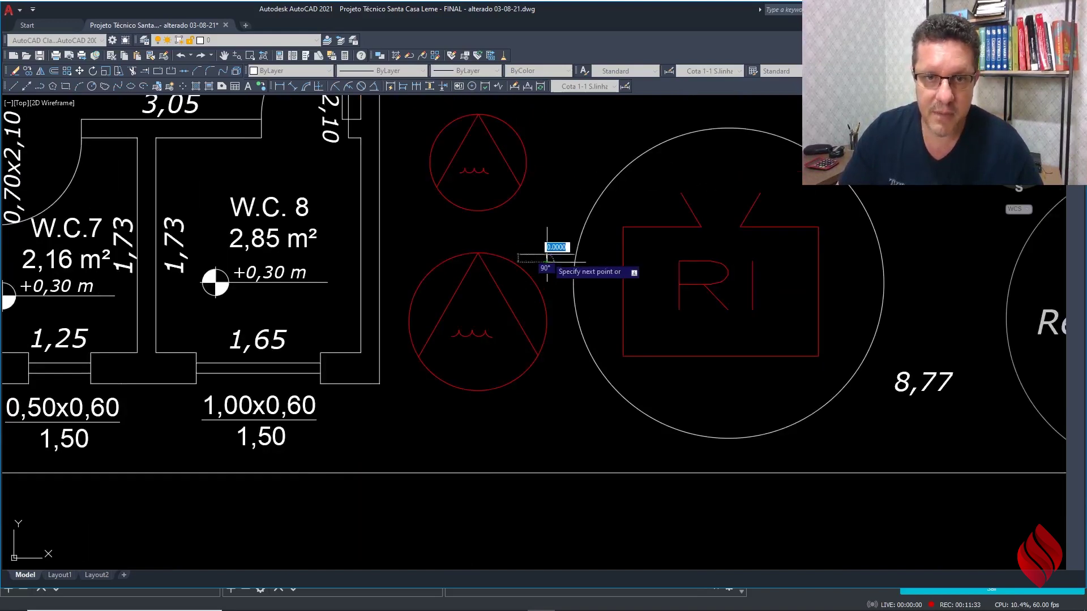
left_click(546, 173)
left_click(518, 173)
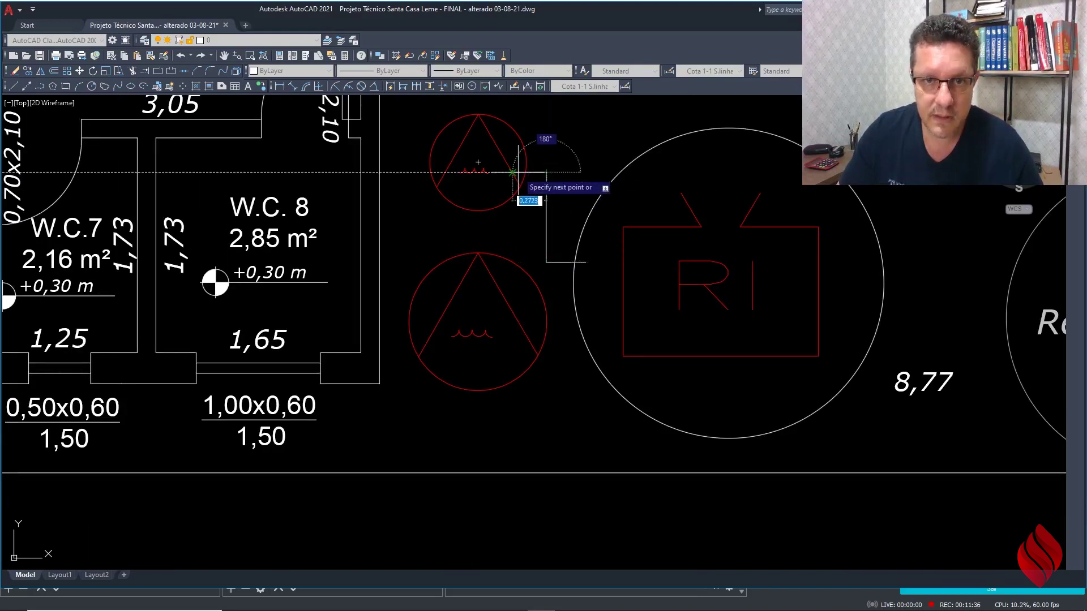
scroll(518, 173, "up", 4)
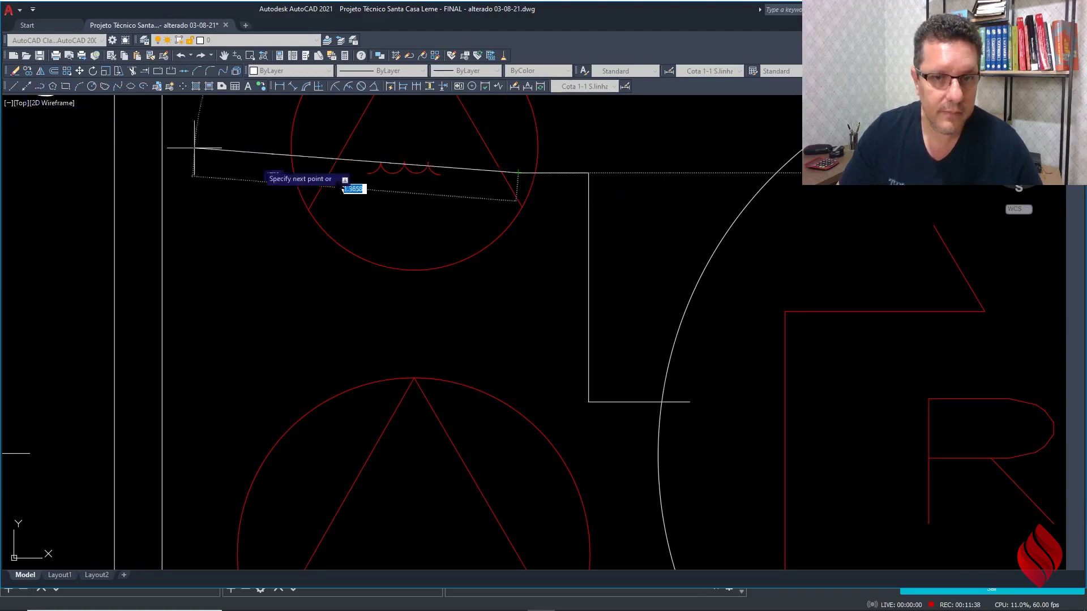
scroll(557, 226, "down", 4)
key("Escape")
Step: Extend the vertical pipe segment's lower end down by about 0.59, beside the larger pump
left_click(569, 277)
left_click(569, 290)
scroll(563, 357, "up", 4)
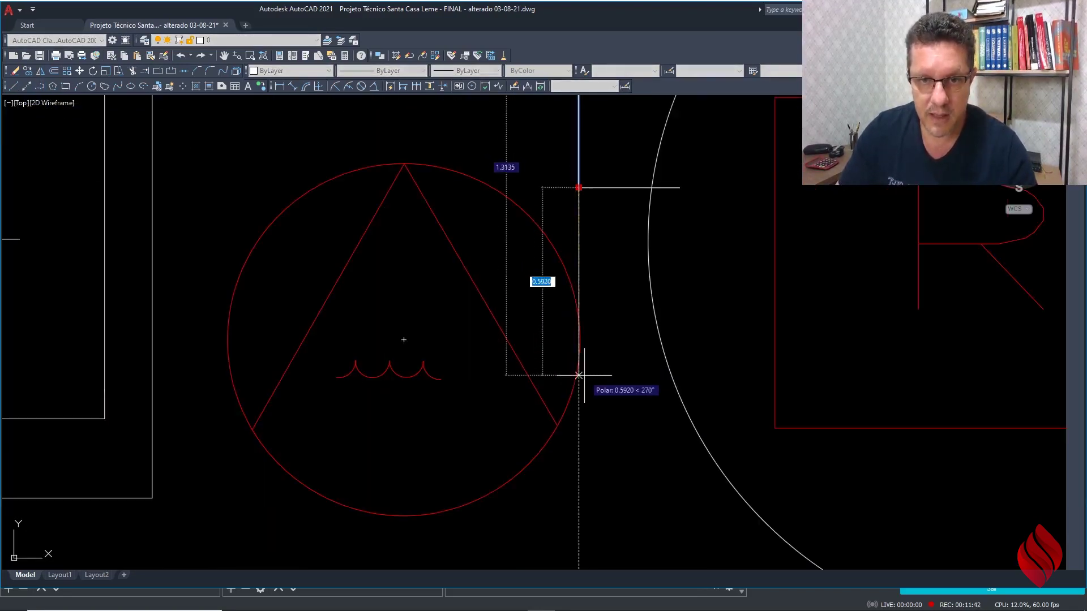
left_click(578, 373)
key("Escape")
Step: Move the larger pump symbol slightly left so that it clears the vertical pipe line
left_click(79, 70)
left_click(381, 165)
key("Return")
left_click(350, 143)
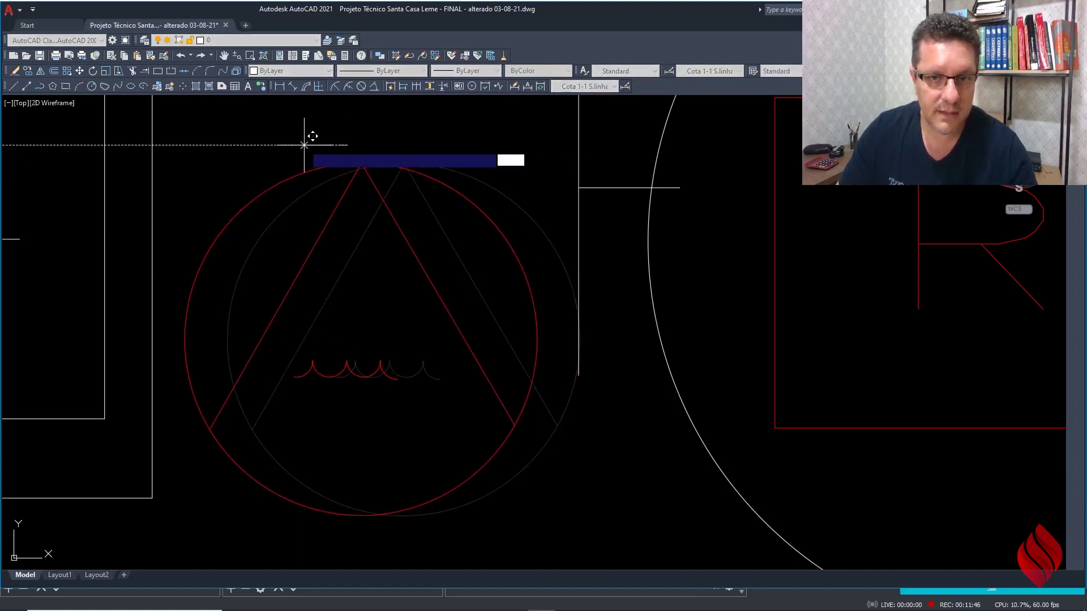
left_click(304, 145)
Step: Copy the short horizontal pipe segment at the reservoir down so that it crosses the larger pump's edge
left_click(28, 70)
left_click(622, 188)
key("Return")
left_click(578, 187)
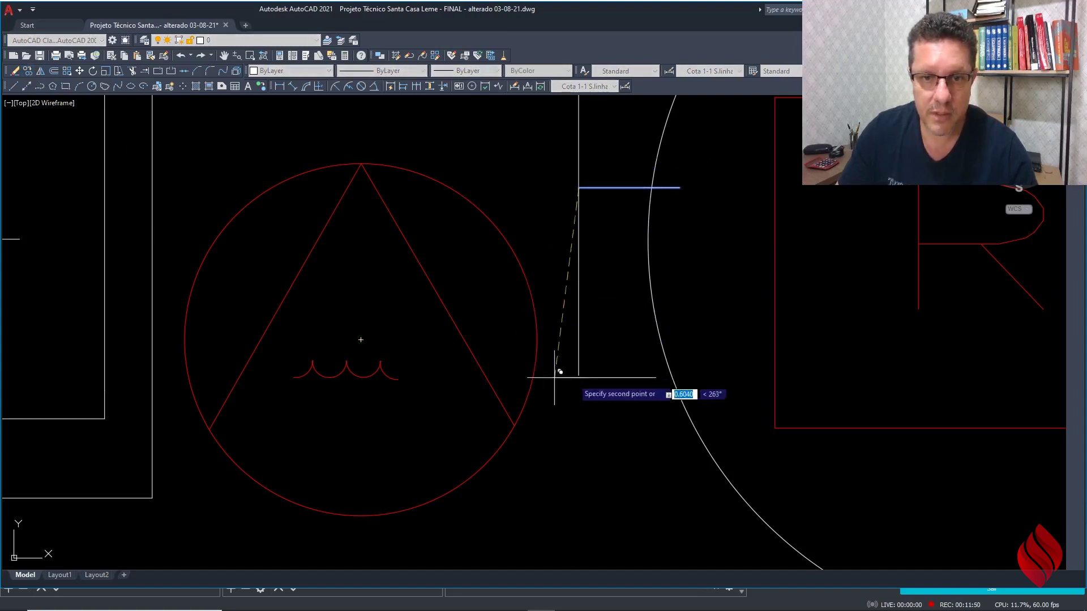
left_click(493, 348)
key("Escape")
Step: Shorten the vertical pipe to end at the copied segment, and trim that segment's overhang to form a clean corner
left_click(579, 365)
left_click(579, 375)
left_click(579, 348)
left_click(592, 348)
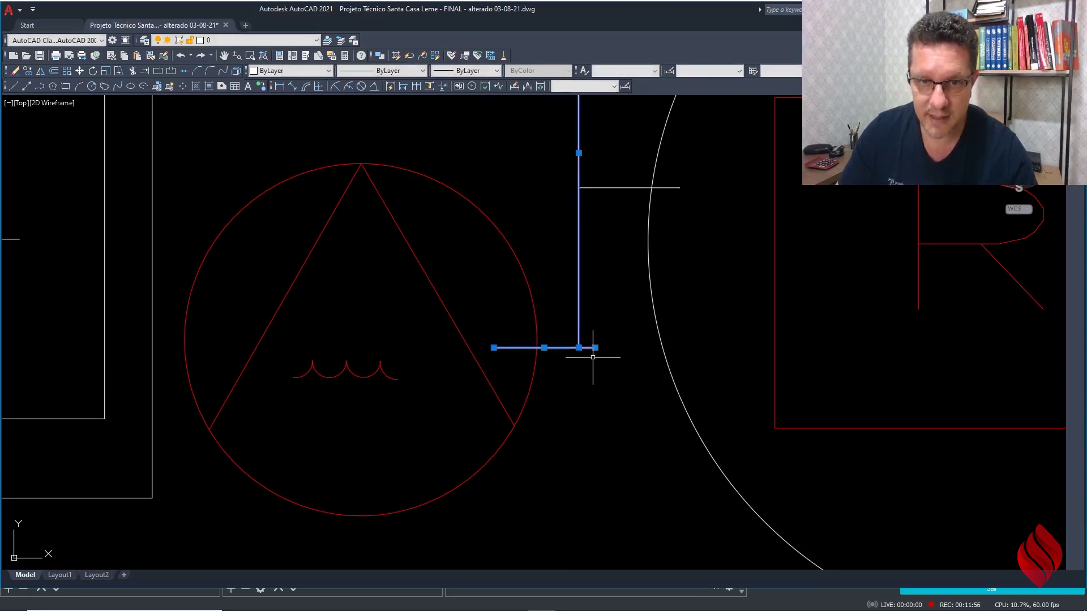
left_click(595, 348)
left_click(578, 347)
key("Escape")
Step: Set the colour of the four pipe segments between the reservoir and the pumps to Red
scroll(593, 357, "down", 6)
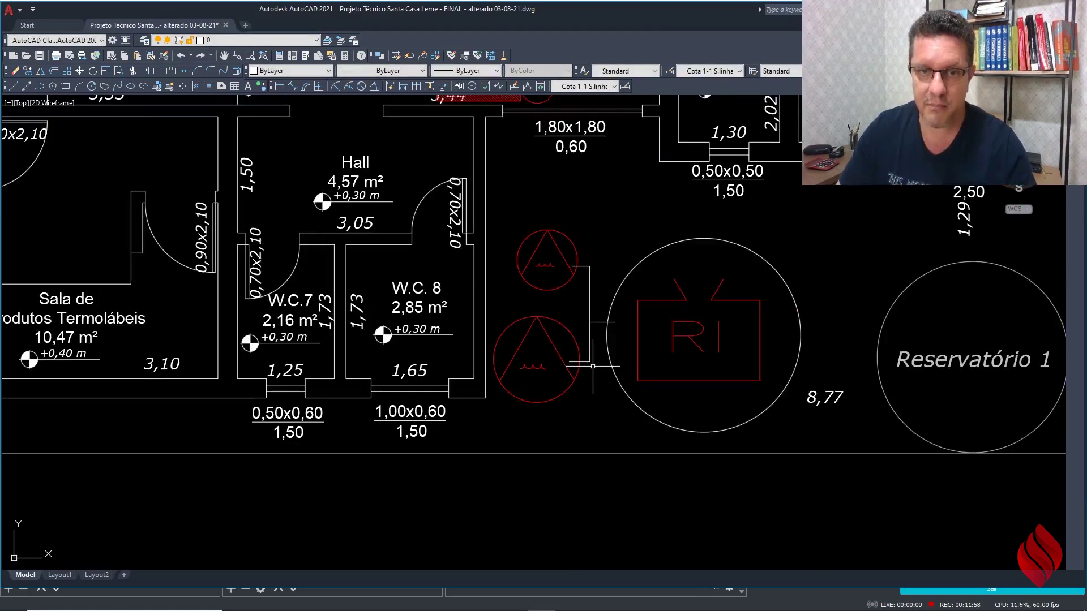
scroll(597, 314, "up", 2)
left_click(559, 295)
left_click(545, 361)
left_click(570, 184)
left_click(540, 217)
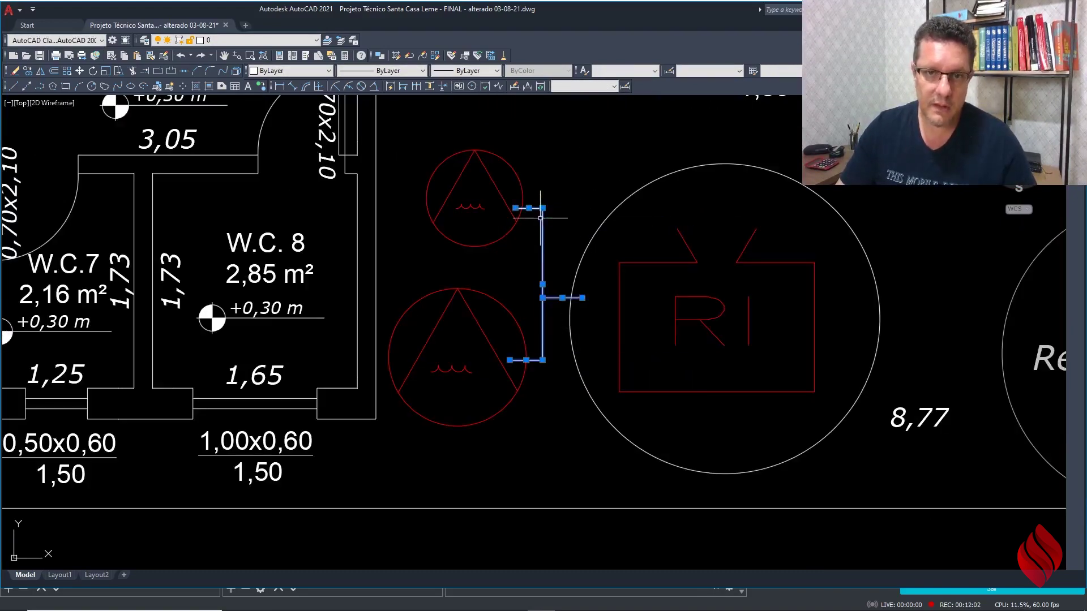
left_click(283, 70)
left_click(272, 103)
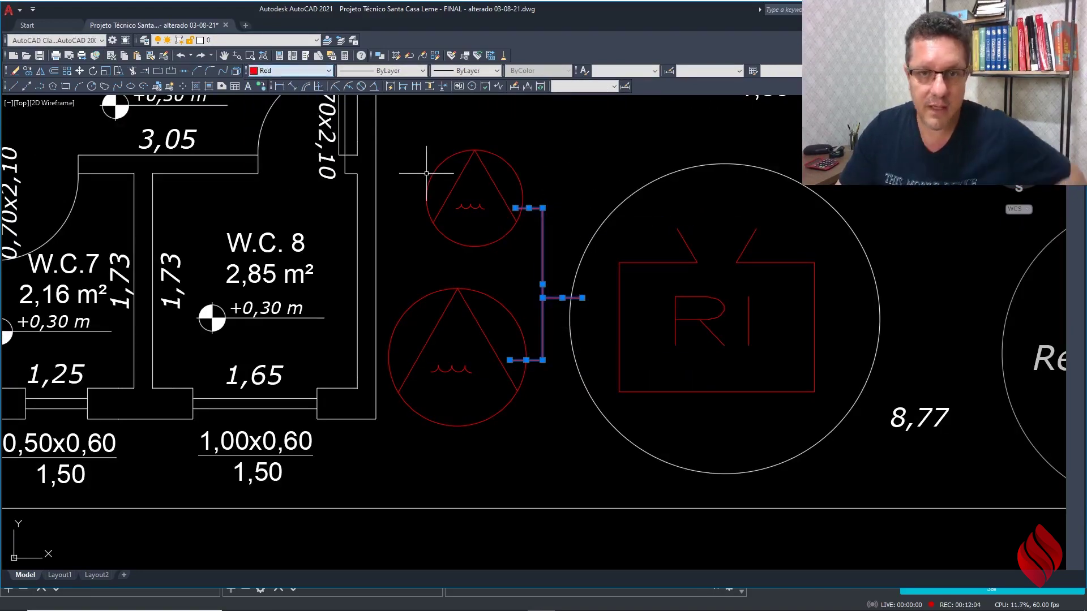
key("Escape")
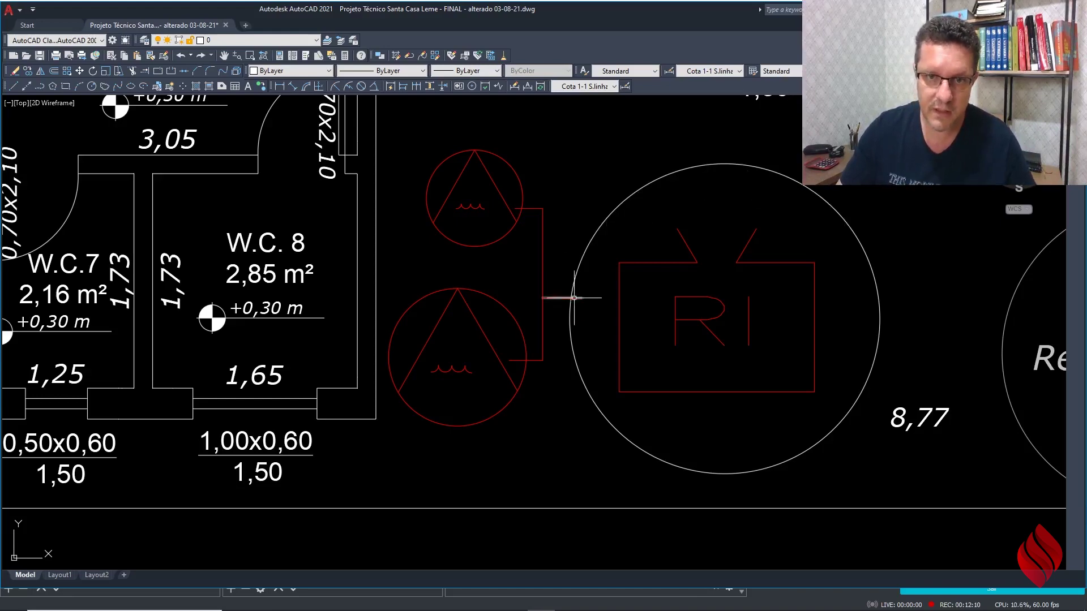
Step: Scale down the larger pump symbol slightly about its centre
scroll(572, 300, "up", 2)
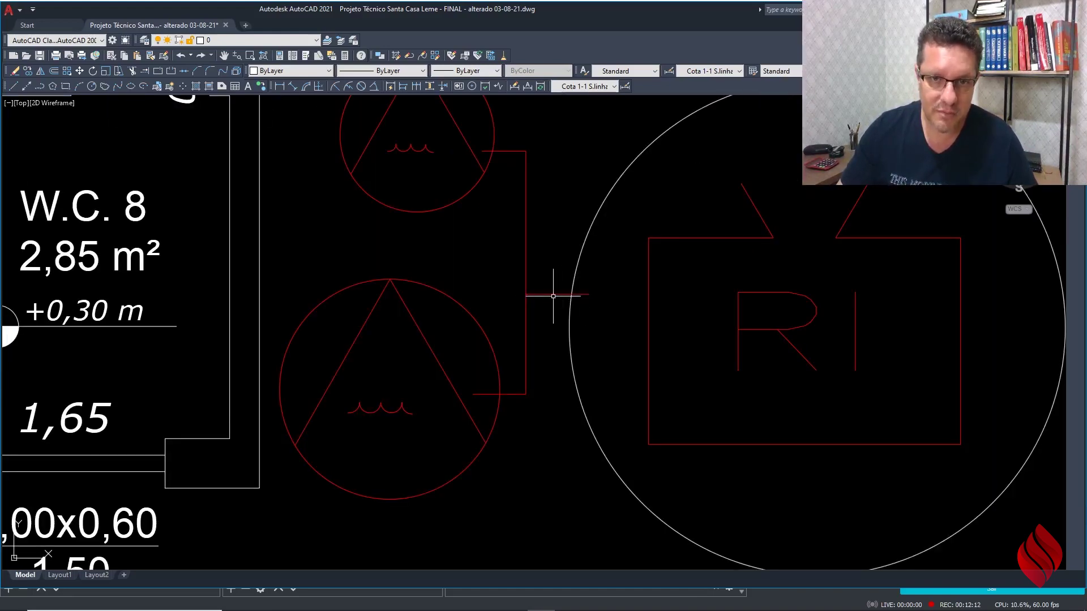
middle_click_drag(525, 234, 529, 268)
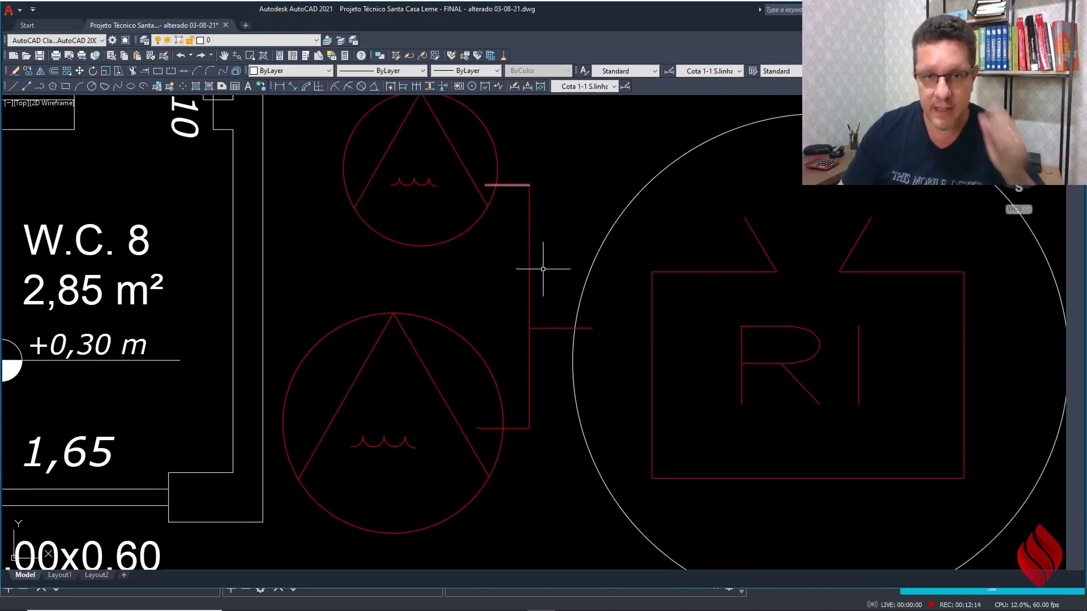
scroll(532, 255, "down", 2)
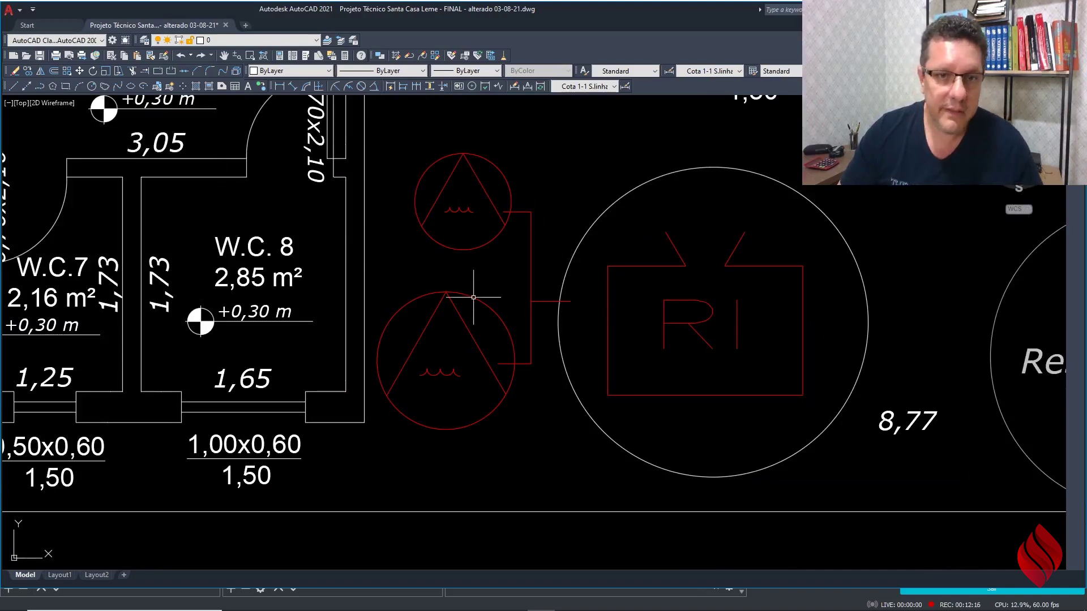
left_click(104, 73)
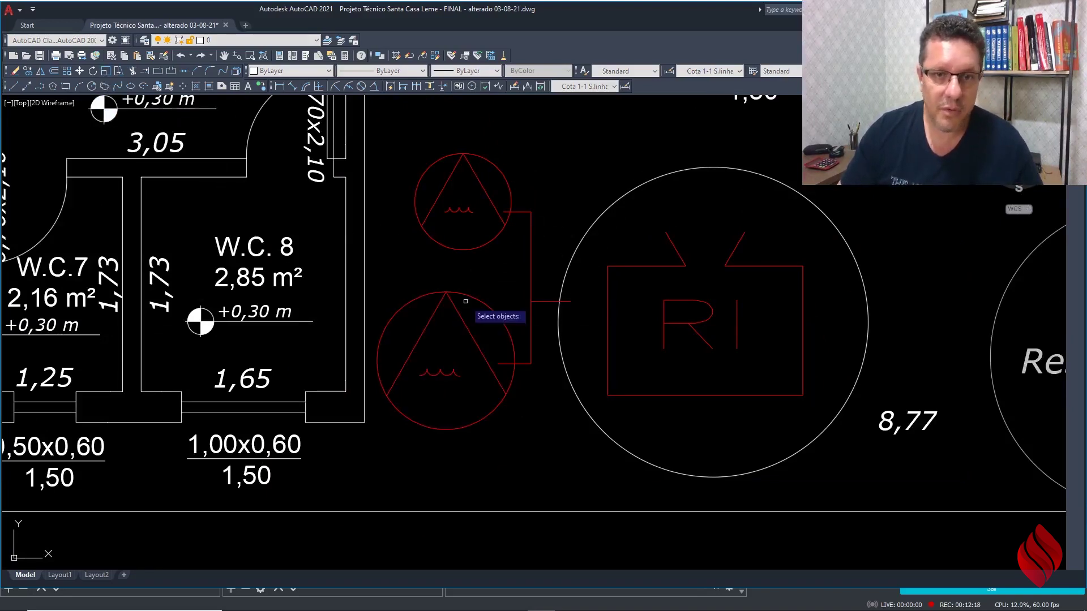
left_click(467, 316)
key("Return")
left_click(446, 355)
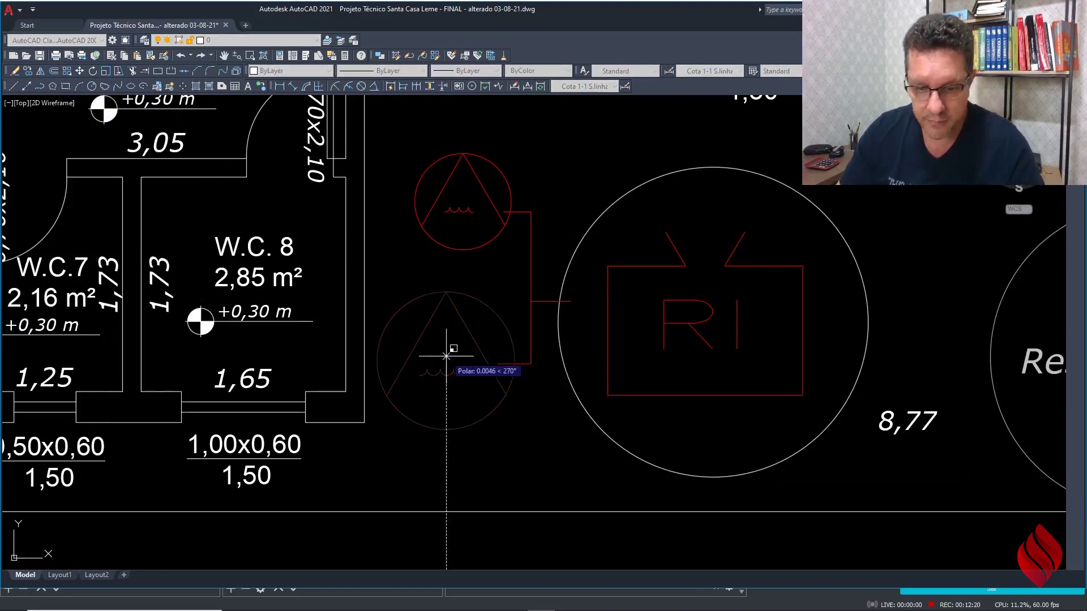
key("Return")
Step: Scale down the smaller pump symbol slightly about its centre
right_click(463, 249)
left_click(484, 258)
left_click(479, 184)
right_click(472, 199)
left_click(472, 199)
key("Return")
scroll(537, 254, "down", 3)
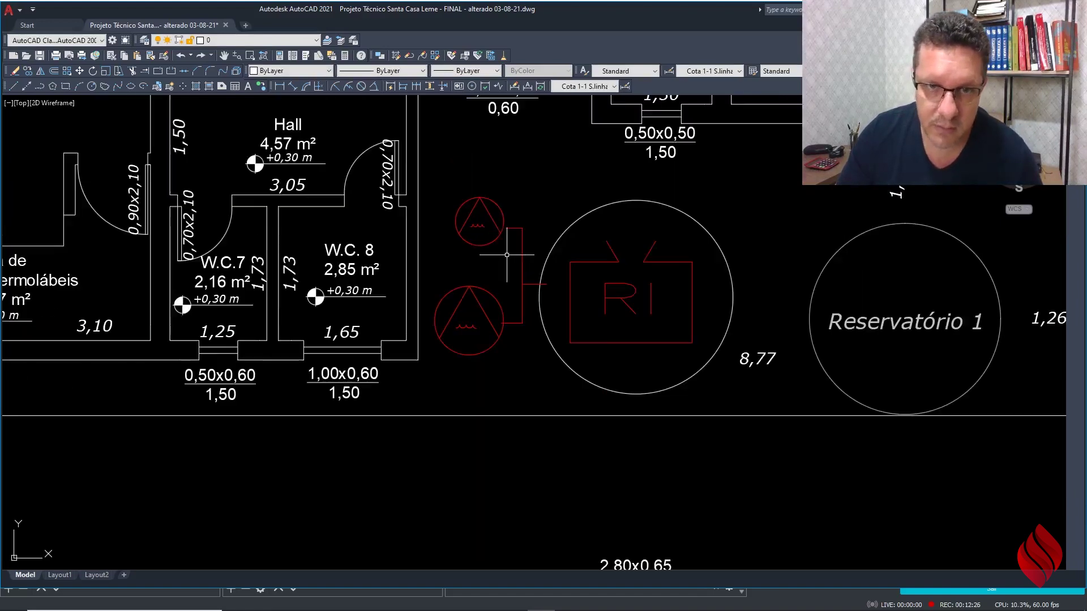
Step: Stretch the upper horizontal pipe segment left so that it meets the reduced smaller pump
scroll(521, 219, "up", 5)
left_click(515, 235)
left_click(504, 235)
left_click(475, 235)
scroll(534, 235, "down", 3)
key("Escape")
scroll(562, 323, "down", 4)
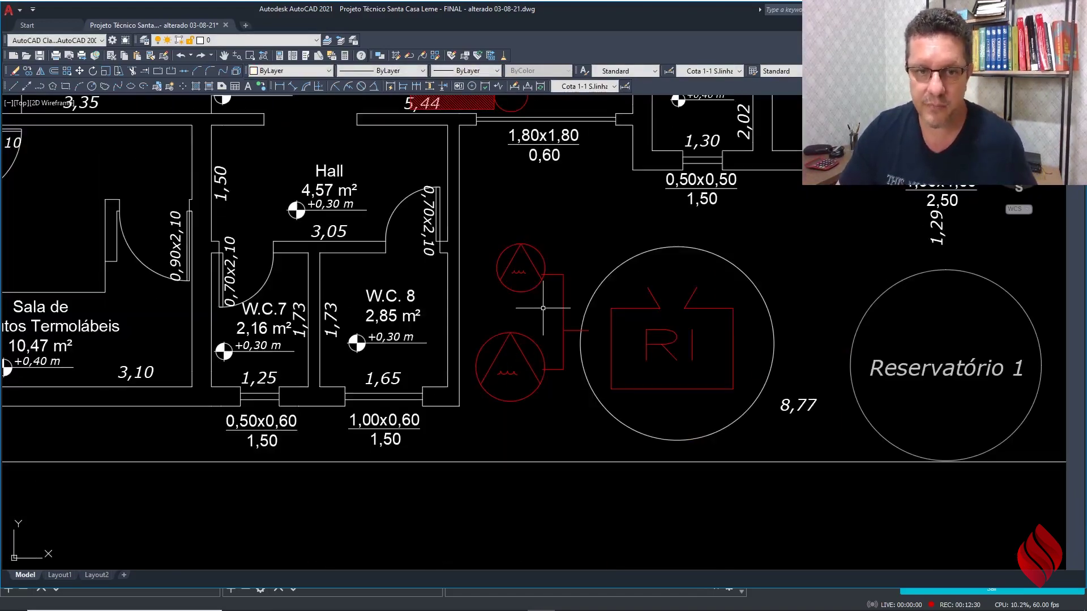
Step: Draw a vertical line about 1.32 long from the smaller pump's centre down into the larger pump
left_click(14, 87)
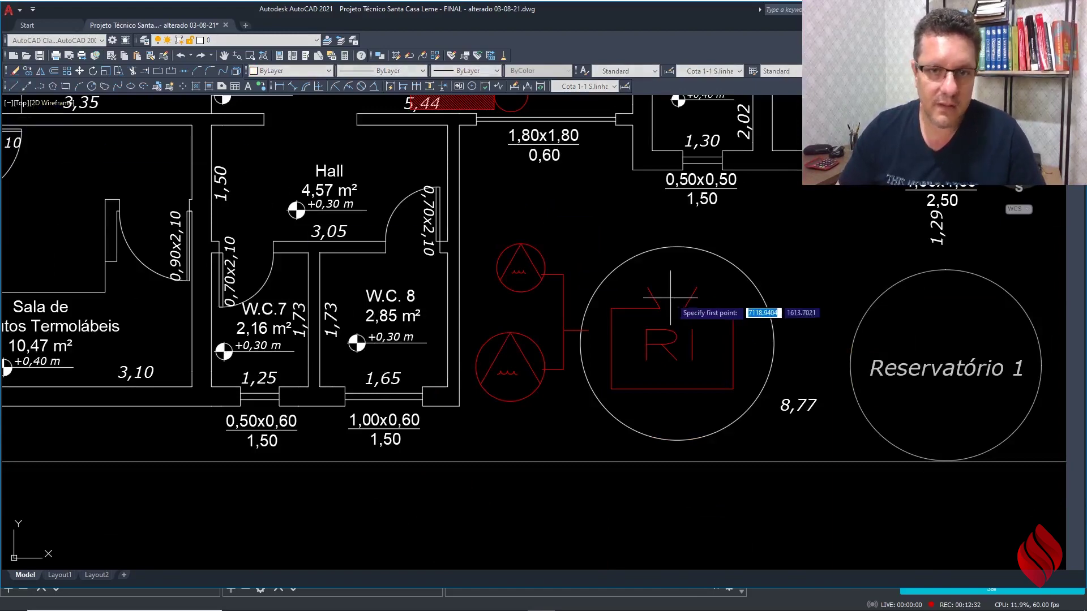
scroll(522, 269, "up", 4)
left_click(488, 229)
scroll(489, 228, "down", 4)
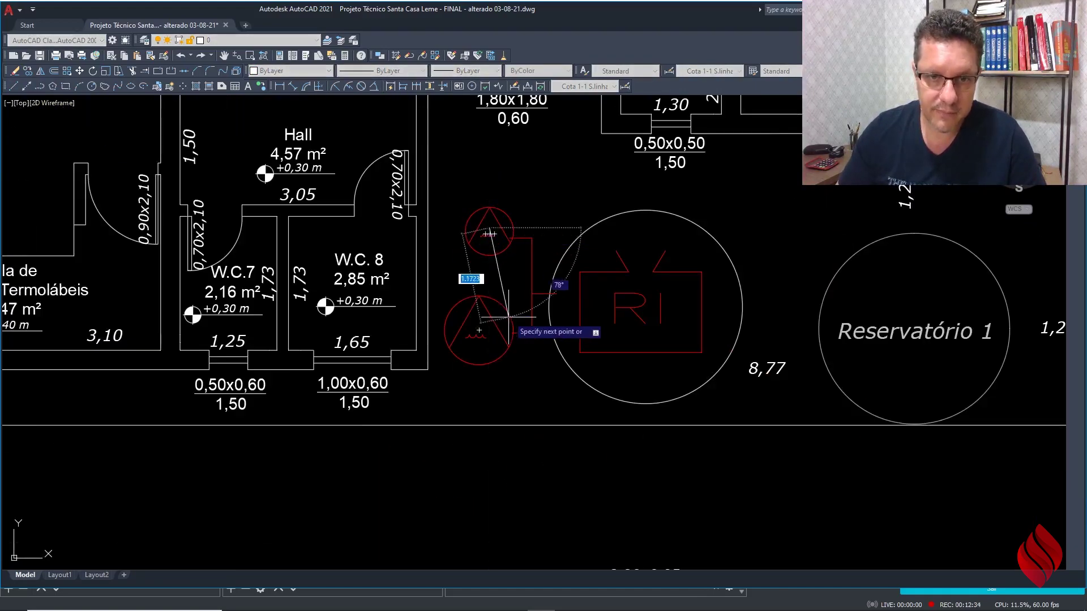
scroll(486, 331, "up", 4)
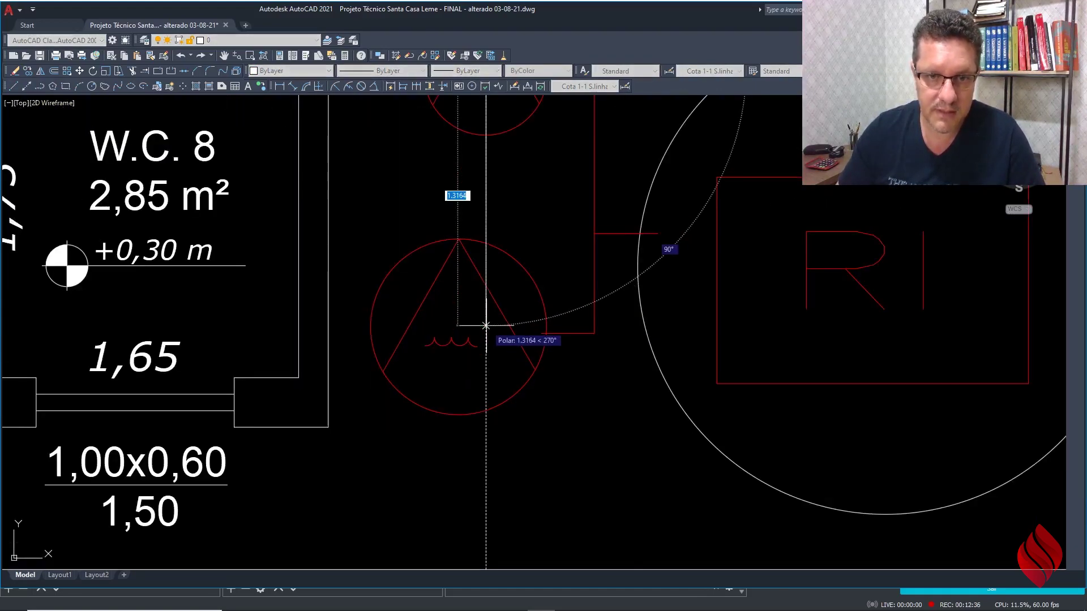
left_click(485, 326)
scroll(509, 356, "down", 4)
key("Escape")
Step: Stretch the new vertical line's upper end straight up, beyond the top of the smaller pump
left_click(499, 286)
left_click(499, 243)
left_click(499, 182)
key("Escape")
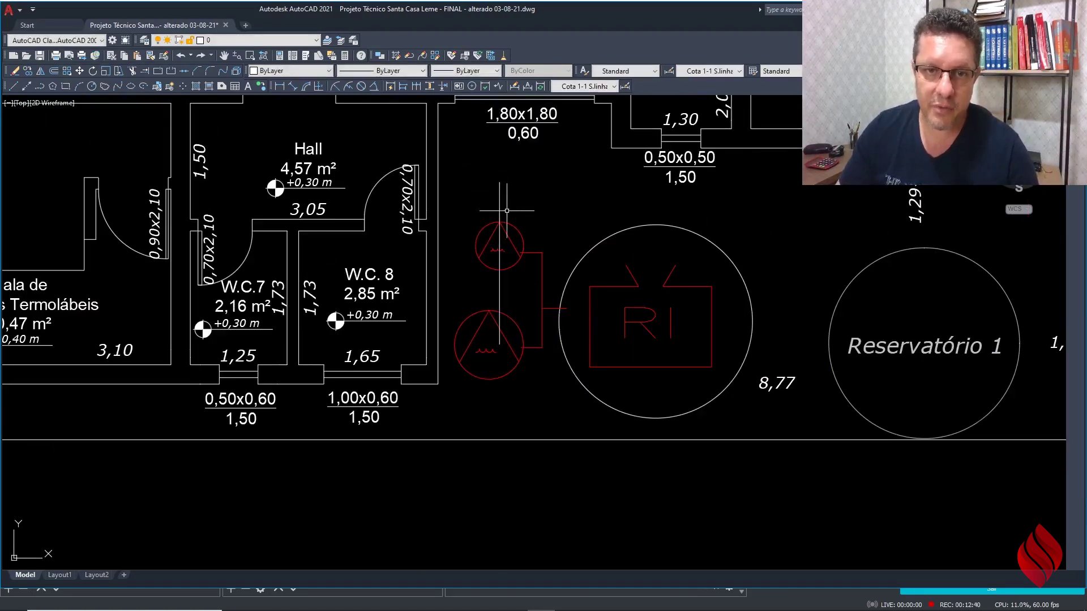
Step: Draw a horizontal line from the vertical line's lower end left to just outside the larger pump's circle
scroll(507, 226, "up", 4)
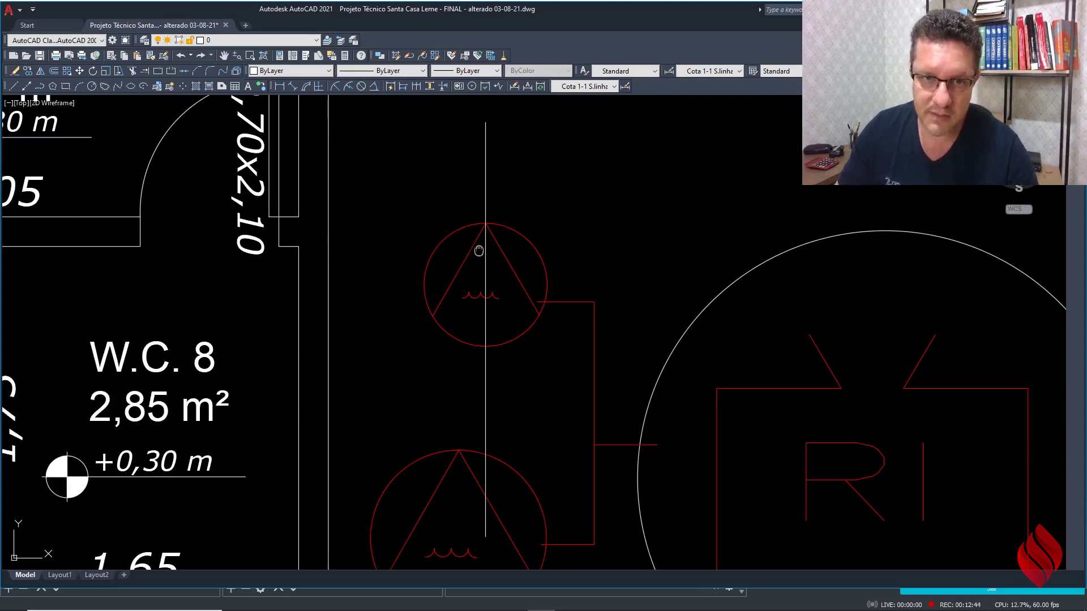
middle_click_drag(478, 250, 480, 353)
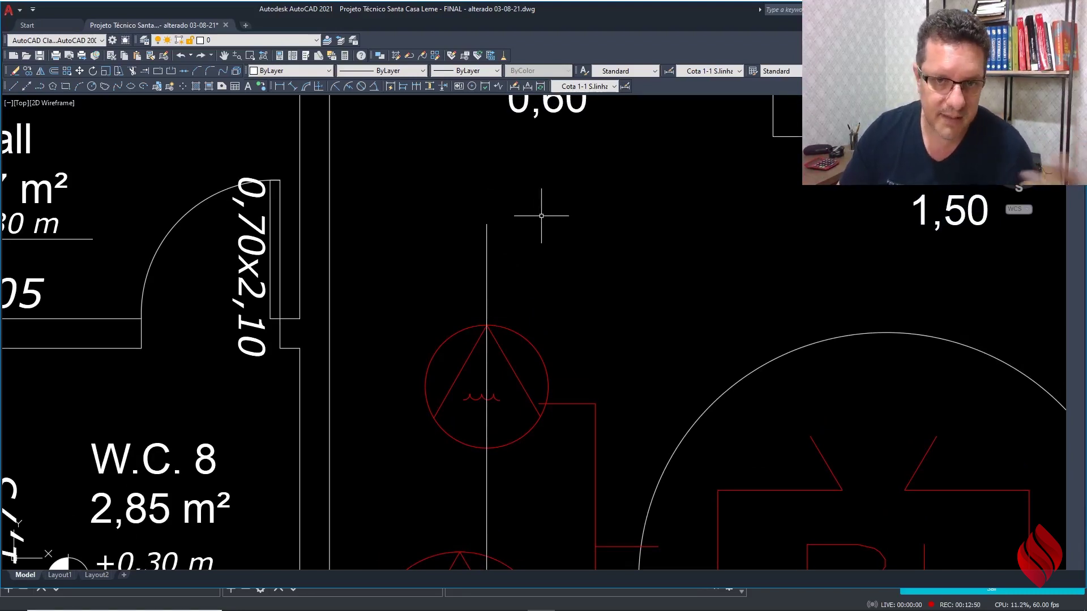
scroll(541, 215, "down", 2)
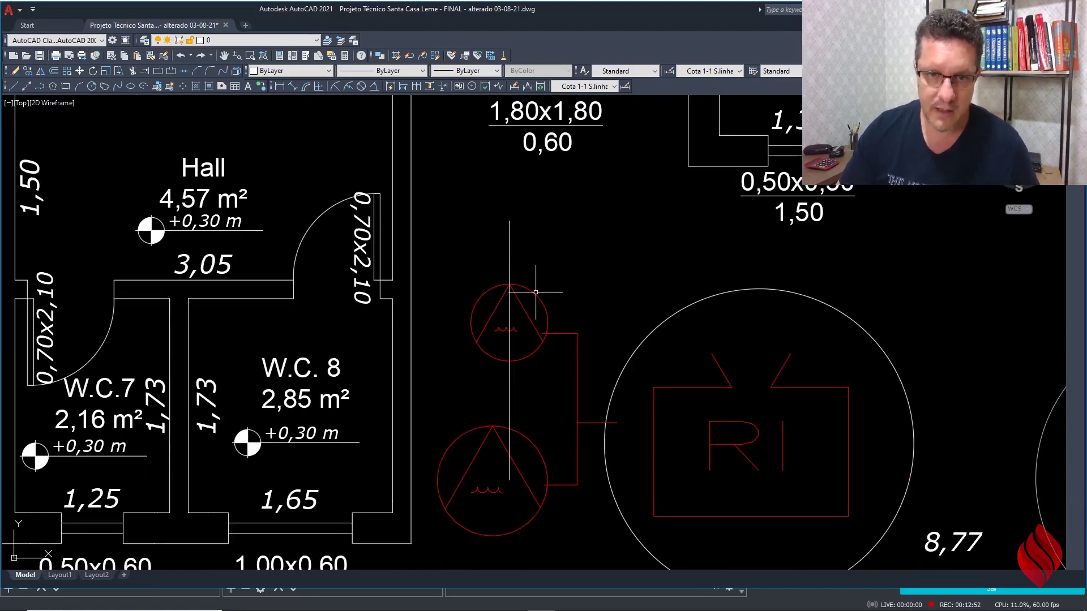
middle_click_drag(536, 280, 638, 212)
left_click(13, 86)
scroll(587, 413, "up", 2)
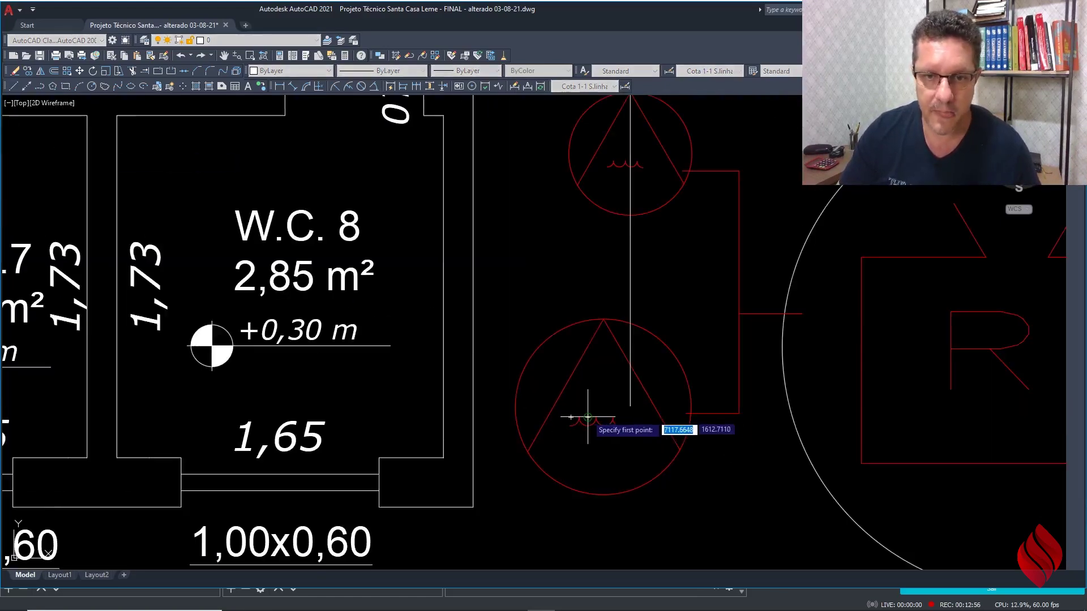
scroll(491, 418, "up", 3)
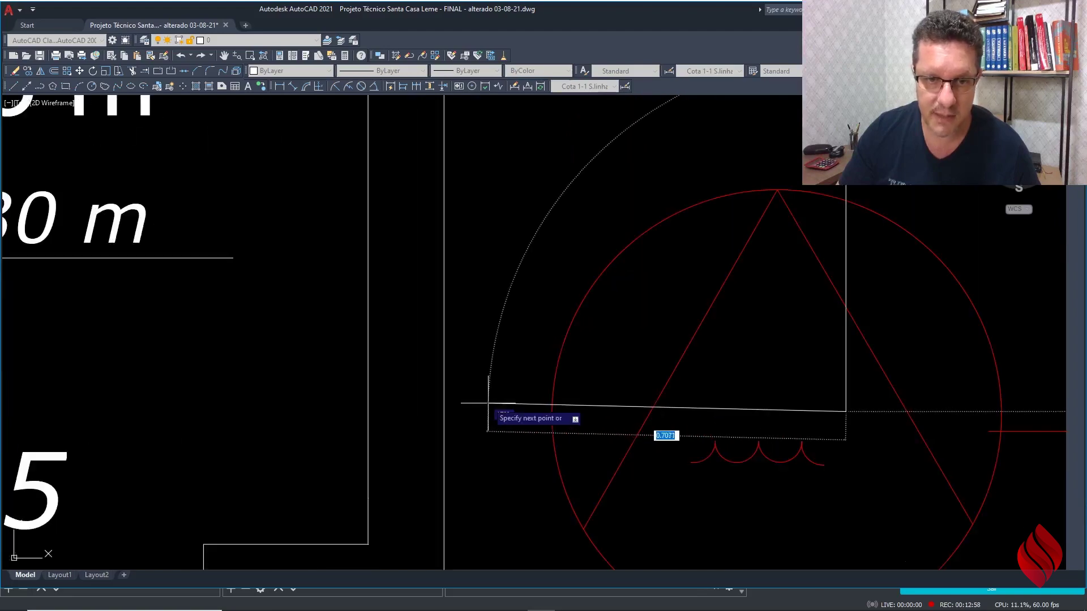
left_click(460, 411)
key("Escape")
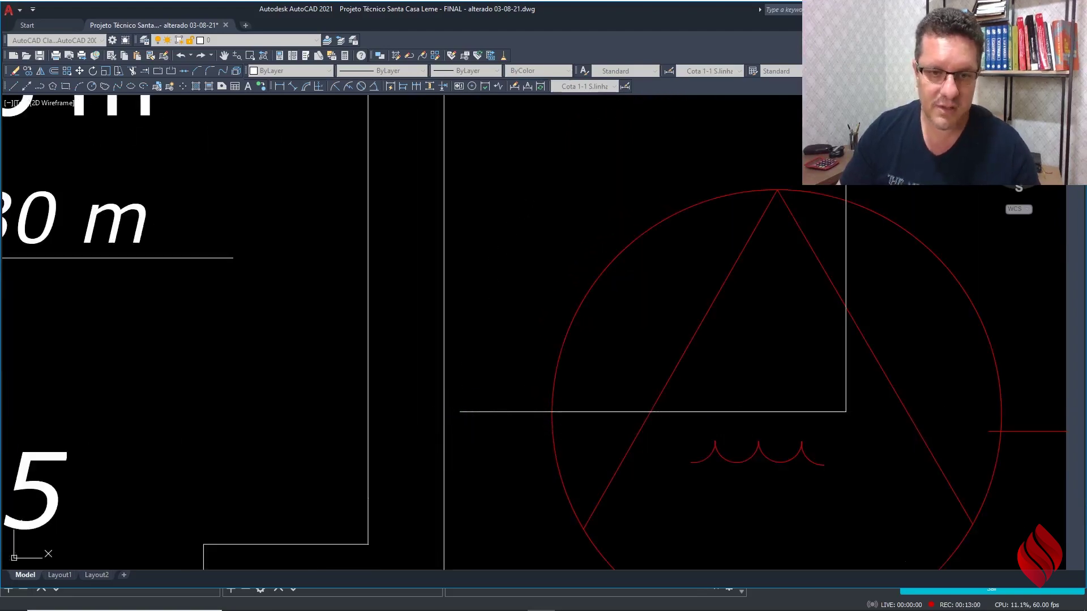
Step: Set the colour of the vertical and horizontal outlet lines through the pumps to Red
scroll(396, 333, "down", 5)
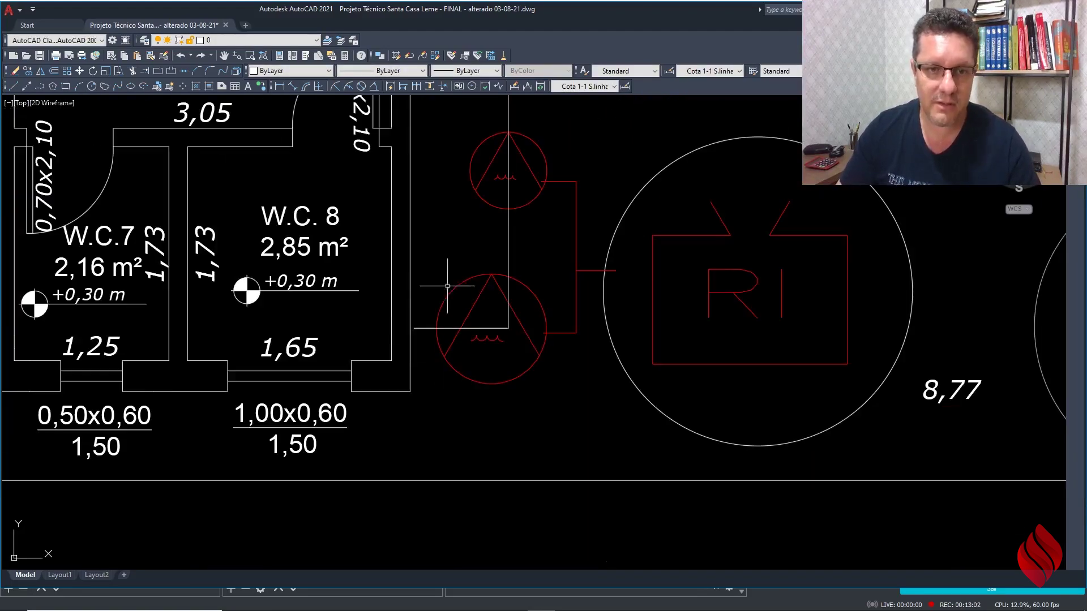
scroll(448, 291, "up", 4)
left_click(428, 351)
left_click(627, 195)
scroll(618, 437, "down", 4)
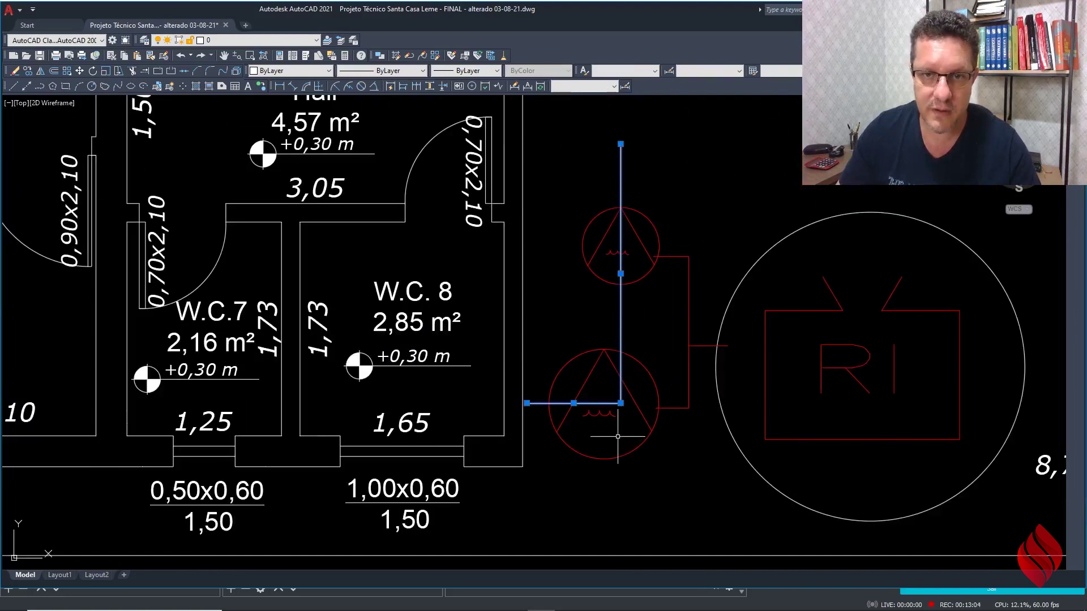
left_click(297, 71)
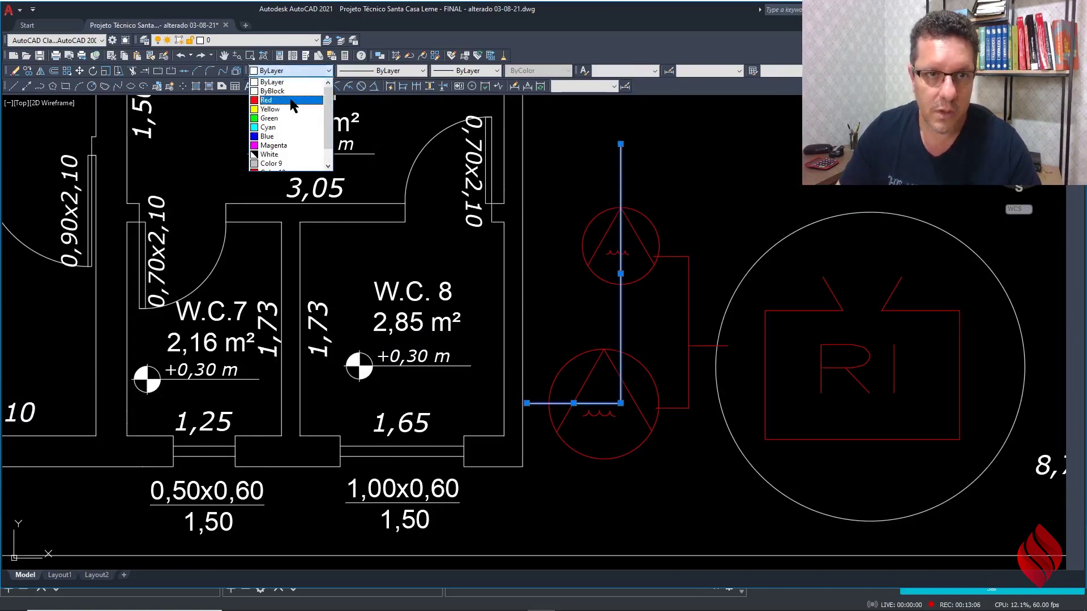
left_click(286, 105)
key("Escape")
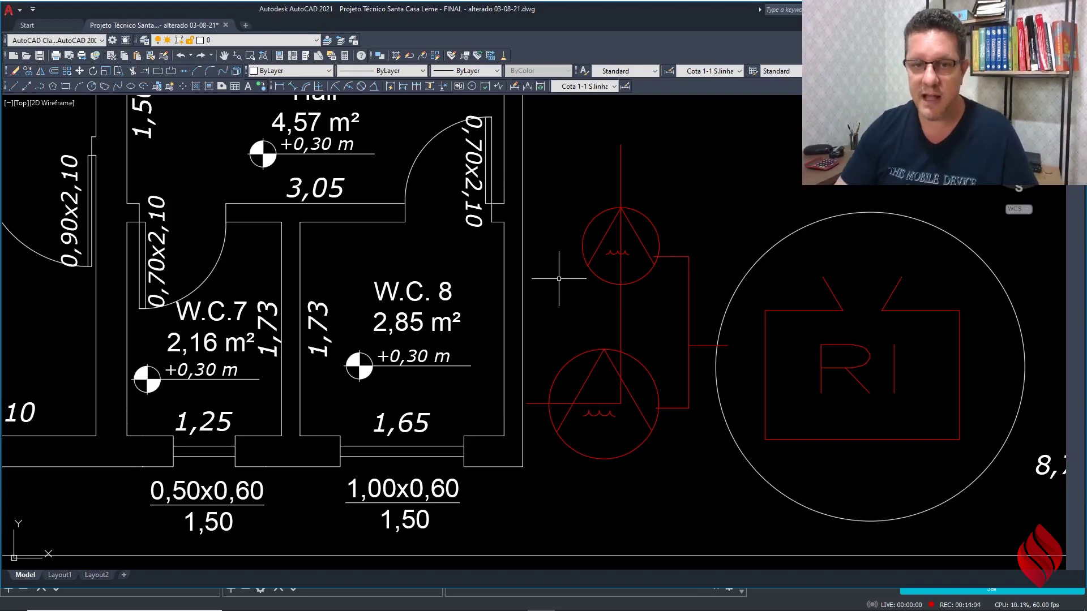
Step: Switch to the Chrome browser and bring up the Corpo de Bombeiros legislation page
scroll(607, 318, "down", 4)
scroll(607, 318, "down", 2)
middle_click_drag(607, 330, 676, 350)
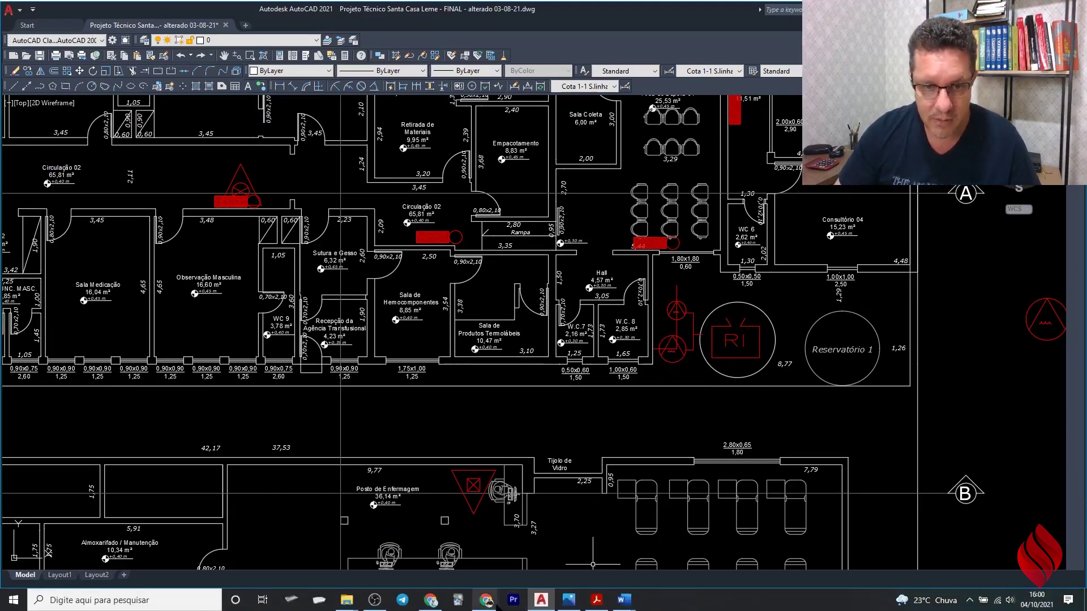
mouse_move(497, 600)
left_click(436, 543)
left_click(221, 9)
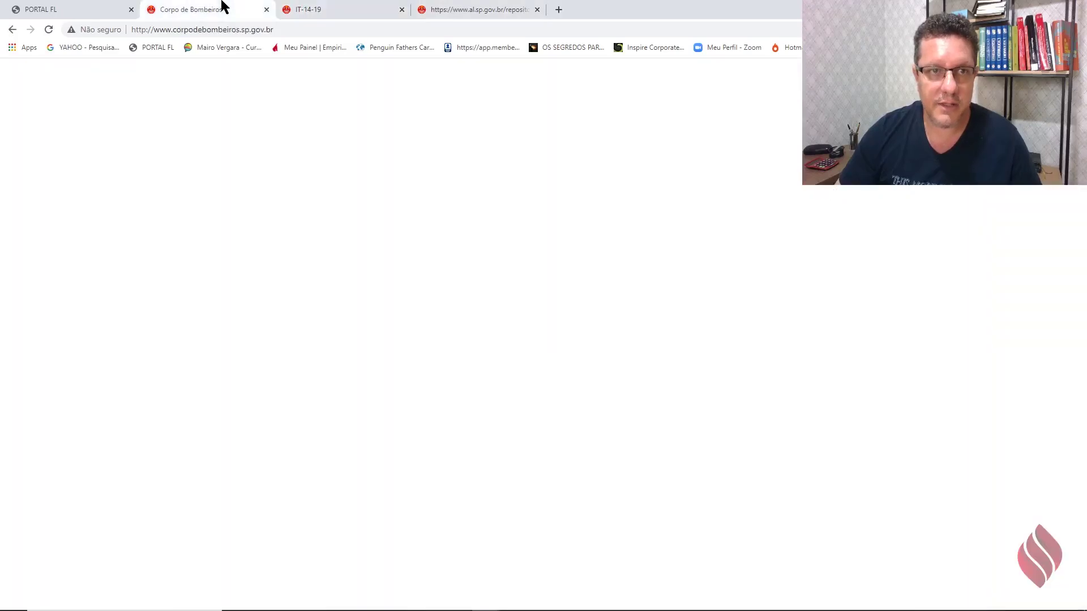
Step: Under Instruções Técnicas, select the document IT-22/2019 - Sistema de hidrantes e mangotinhos para combate à incêndio
left_click(276, 327)
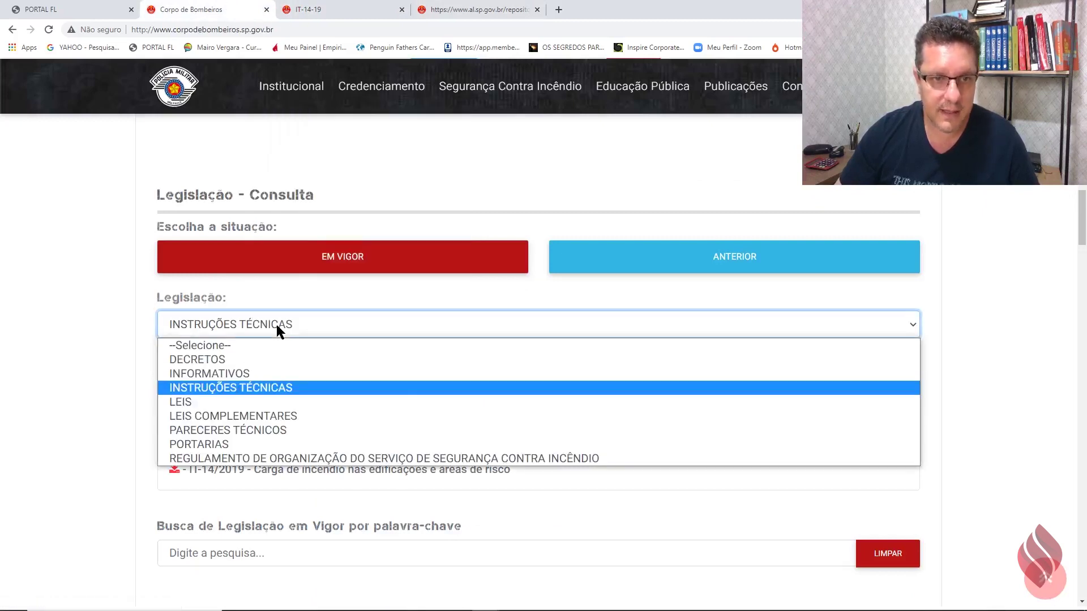
left_click(317, 325)
left_click(294, 371)
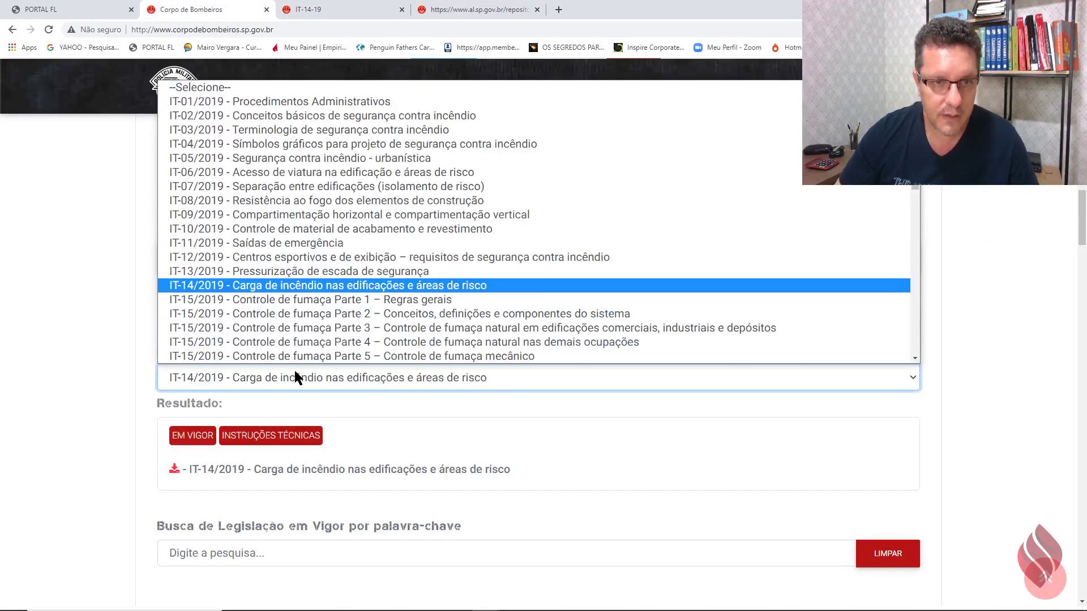
scroll(243, 245, "down", 1)
scroll(242, 244, "down", 1)
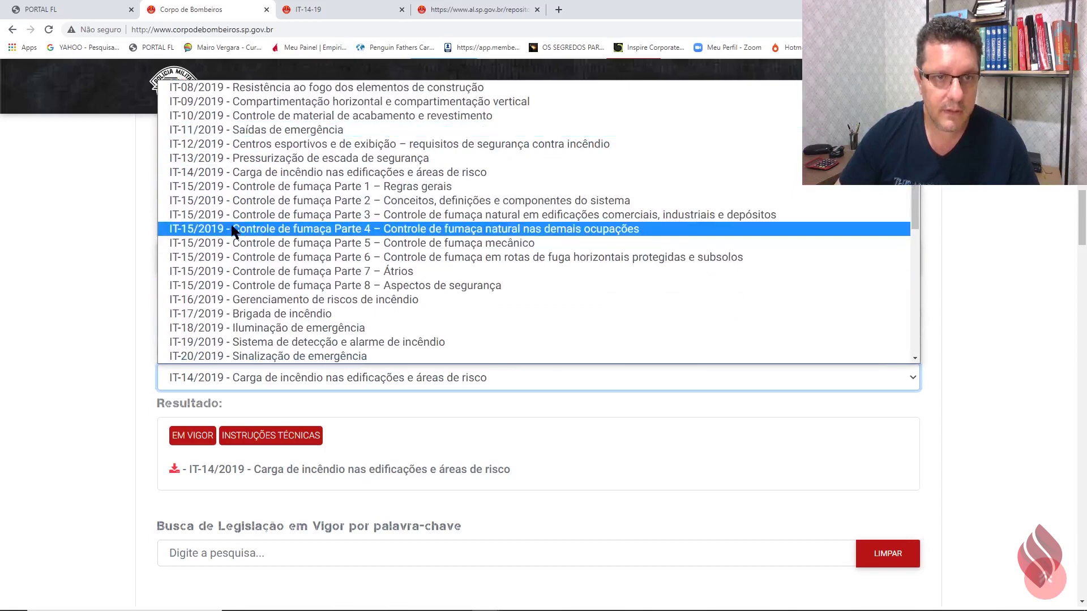
scroll(229, 249, "down", 2)
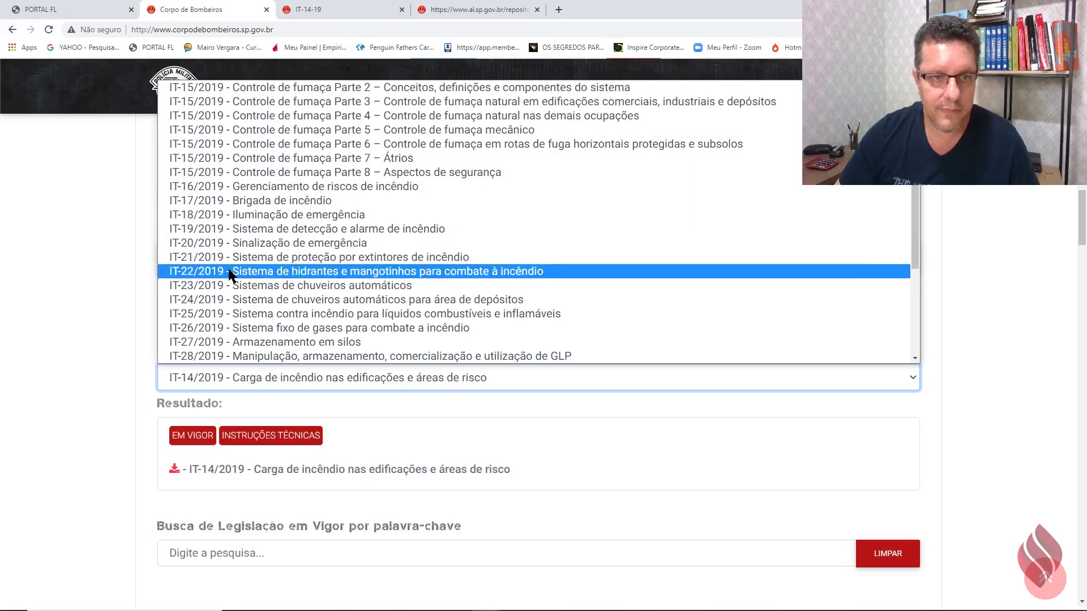
left_click(286, 273)
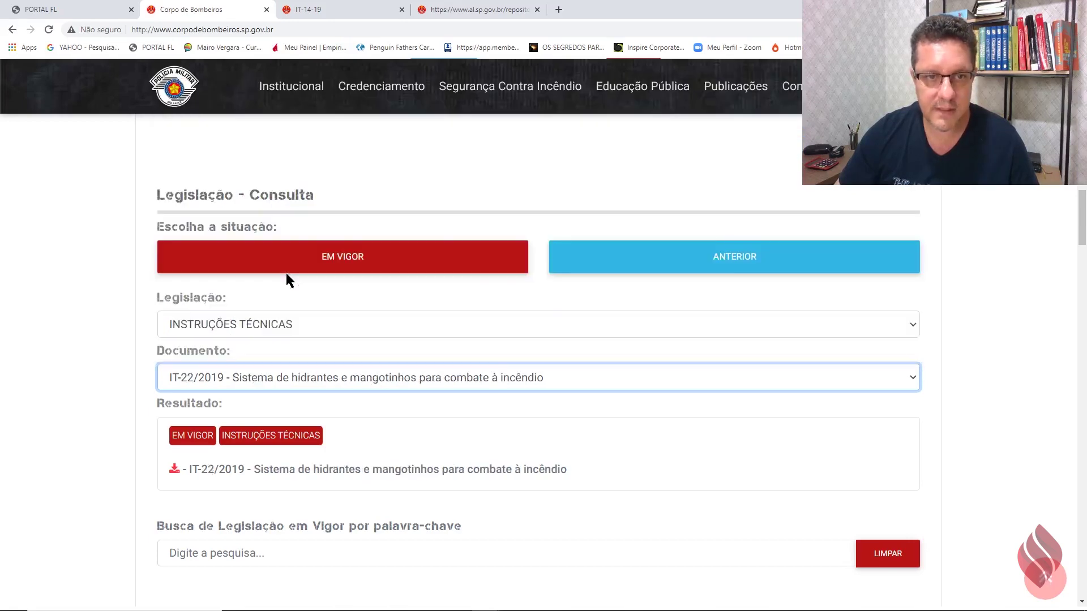
left_click(270, 376)
left_click(274, 356)
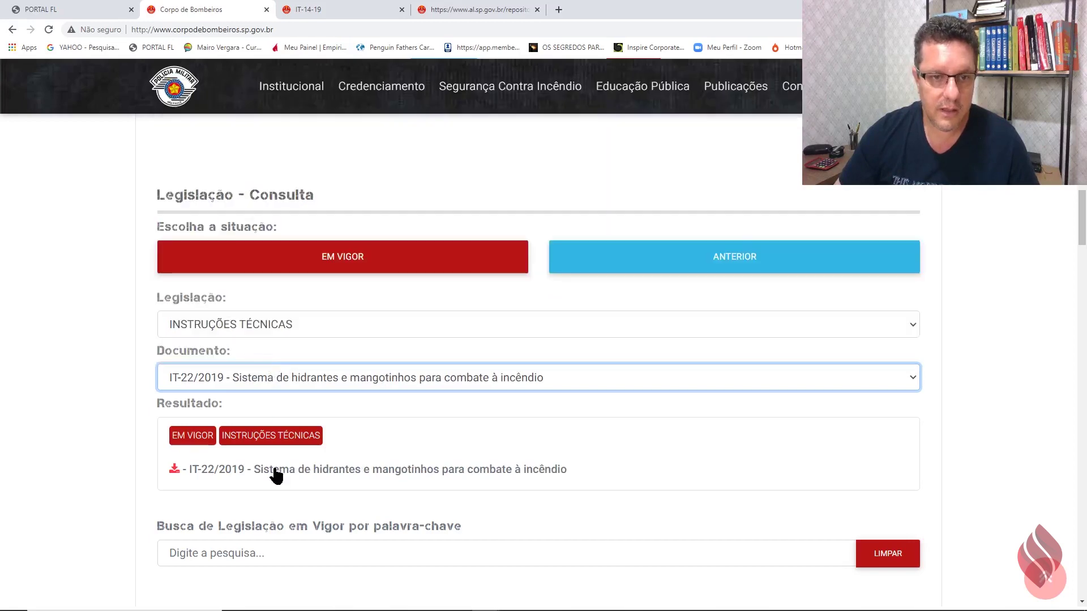
Step: Open the IT-22/2019 document from the consultation result and enlarge it to 175%
left_click(274, 471)
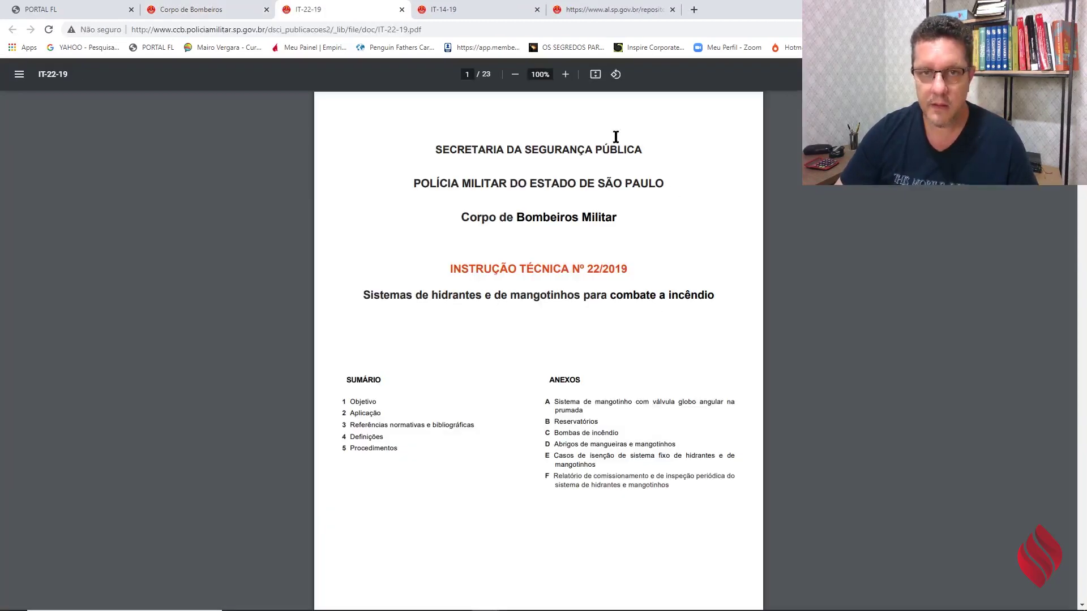
left_click(564, 74)
left_click(565, 74)
left_click(565, 74)
left_click(565, 74)
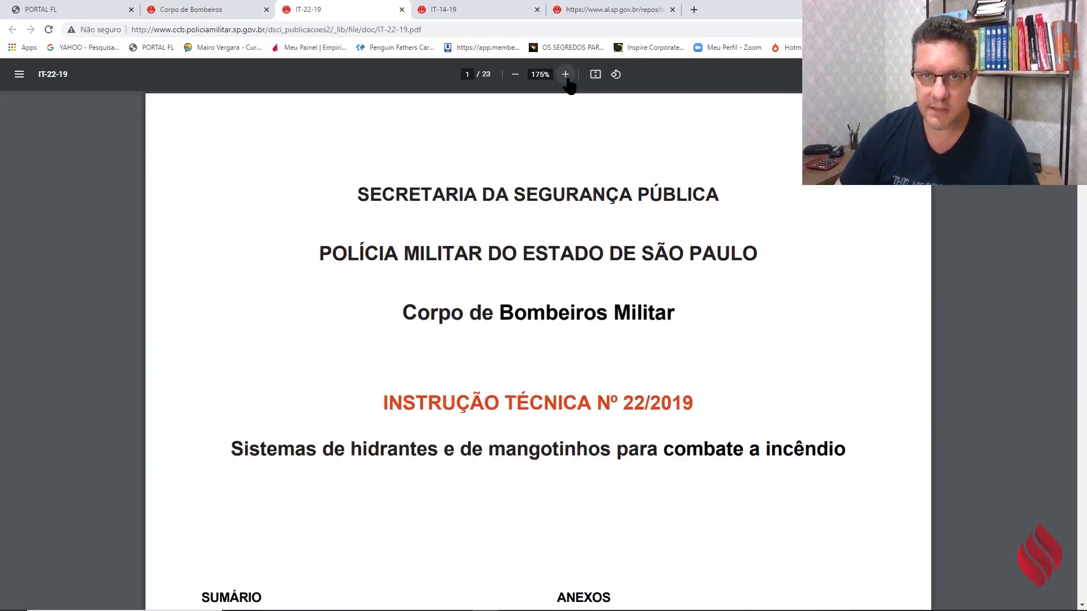
Step: Find Tabela 2 with the hydrant and hose-reel system types in IT-22/2019 and read the row for type 1
scroll(588, 226, "down", 15)
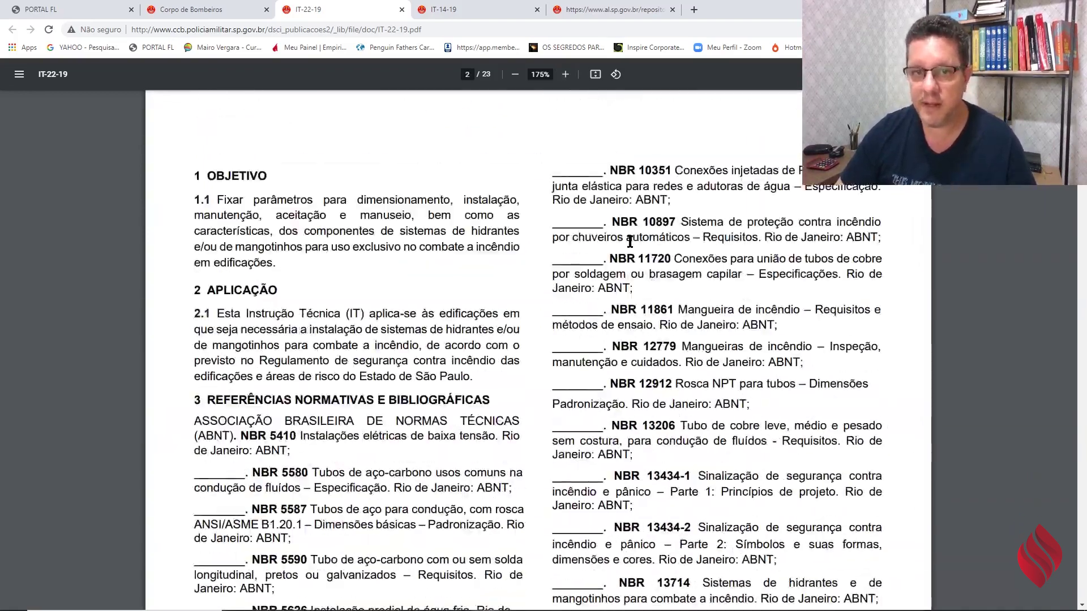
mouse_move(1082, 136)
left_mouse_down()
mouse_move(1082, 202)
mouse_move(1082, 110)
mouse_move(1082, 137)
left_mouse_up()
right_click(1082, 136)
key("Escape")
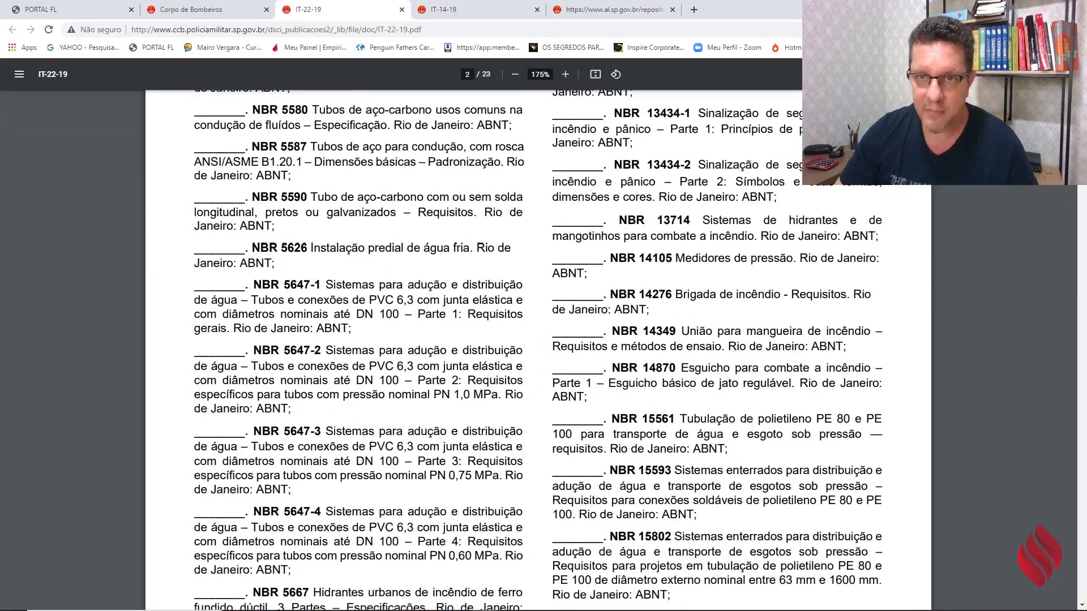
left_click_drag(1082, 137, 1083, 272)
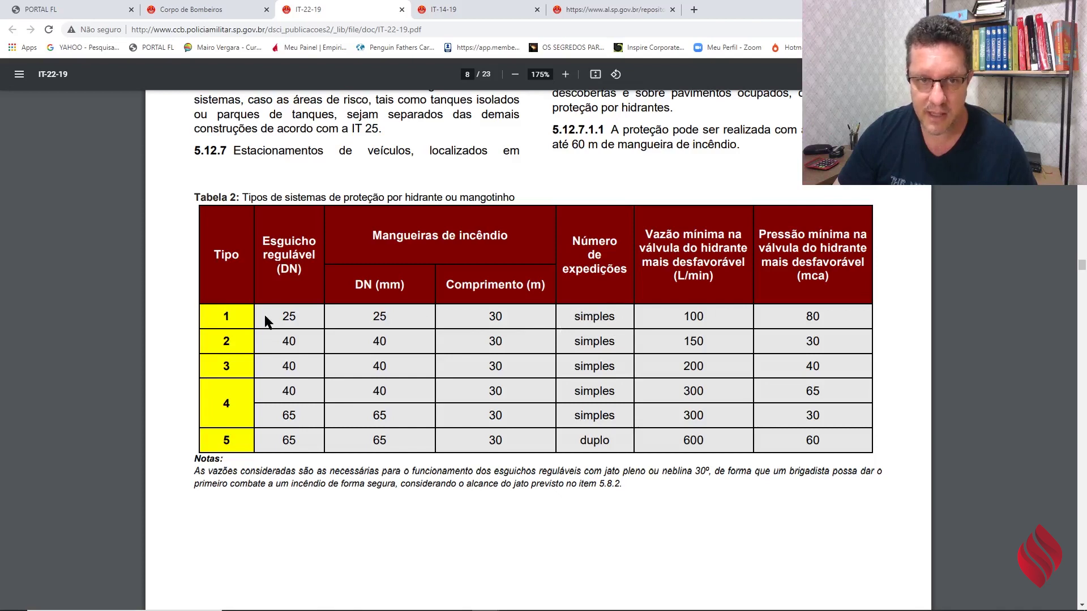
left_click_drag(229, 317, 813, 317)
left_click(252, 361)
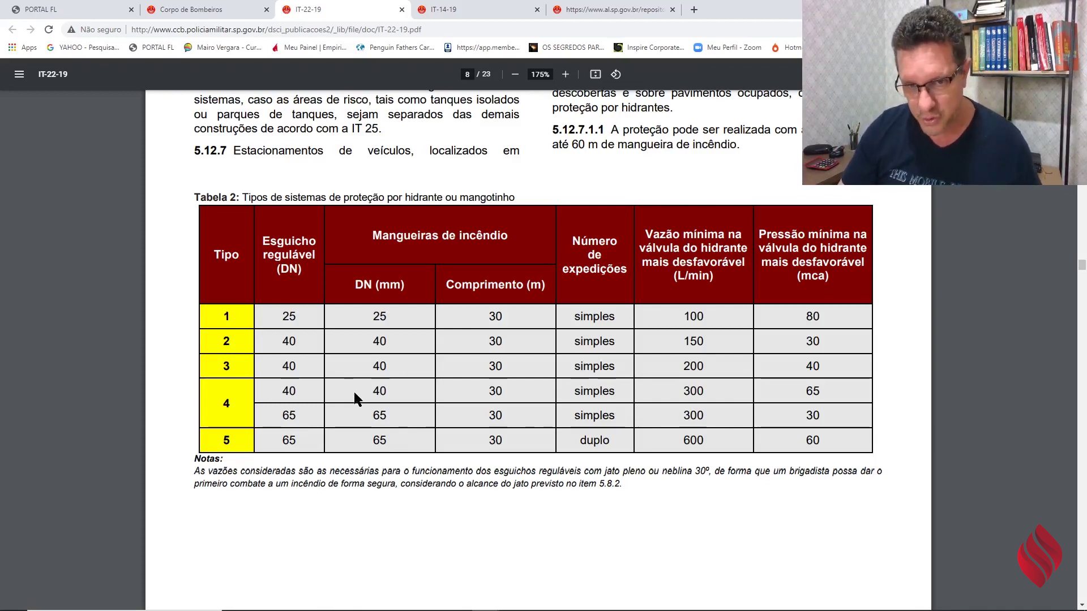
Step: In Tabela 3, look up the system type and minimum RTI volume for division H-3 with 5.000 to 10.000 m²
scroll(376, 377, "down", 10)
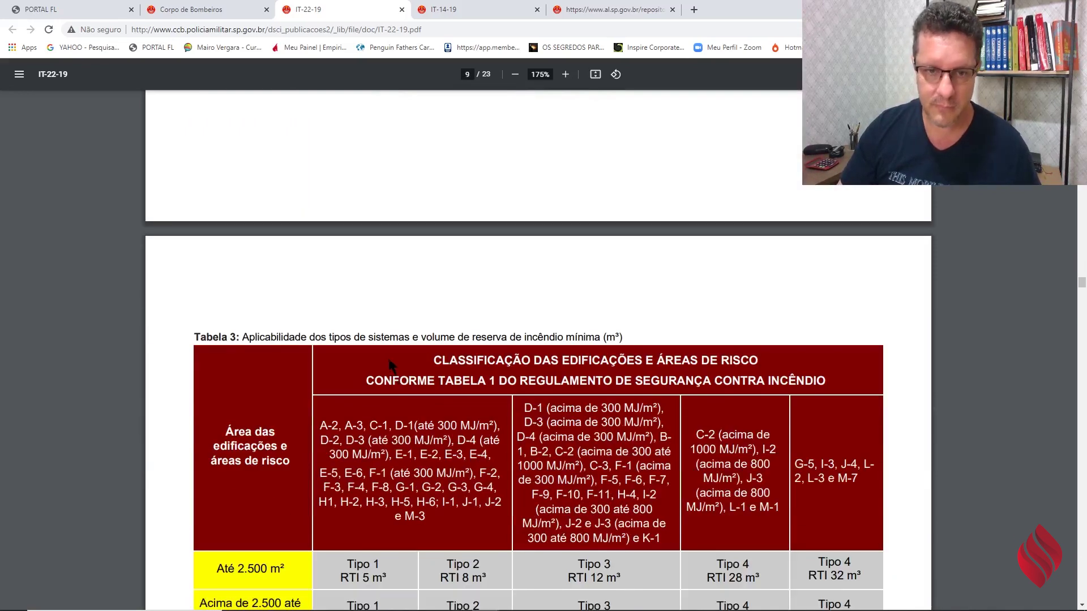
scroll(392, 368, "down", 5)
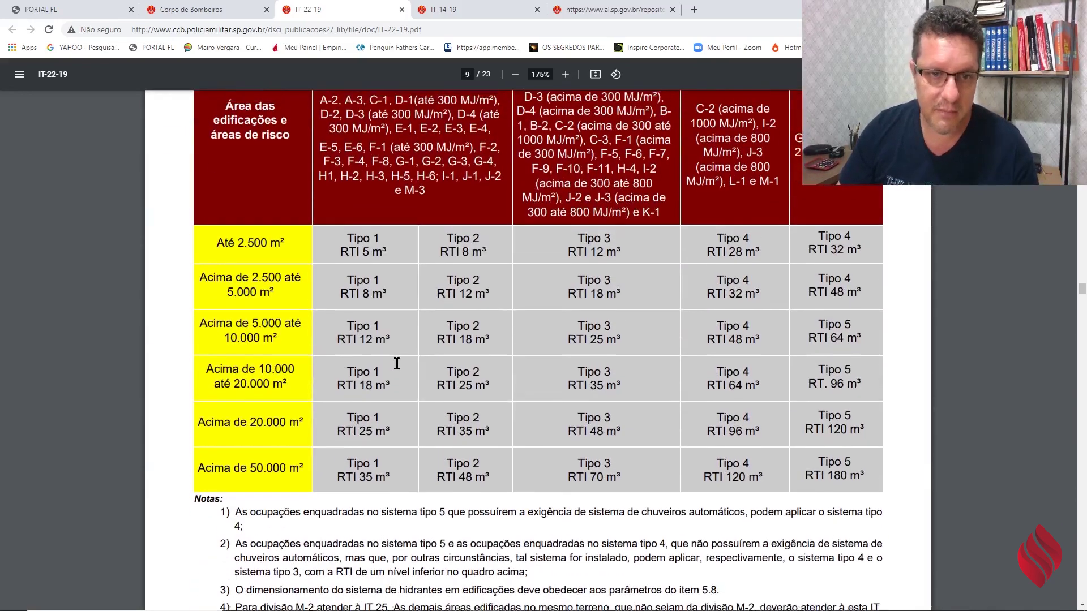
scroll(396, 364, "up", 3)
scroll(398, 364, "up", 3)
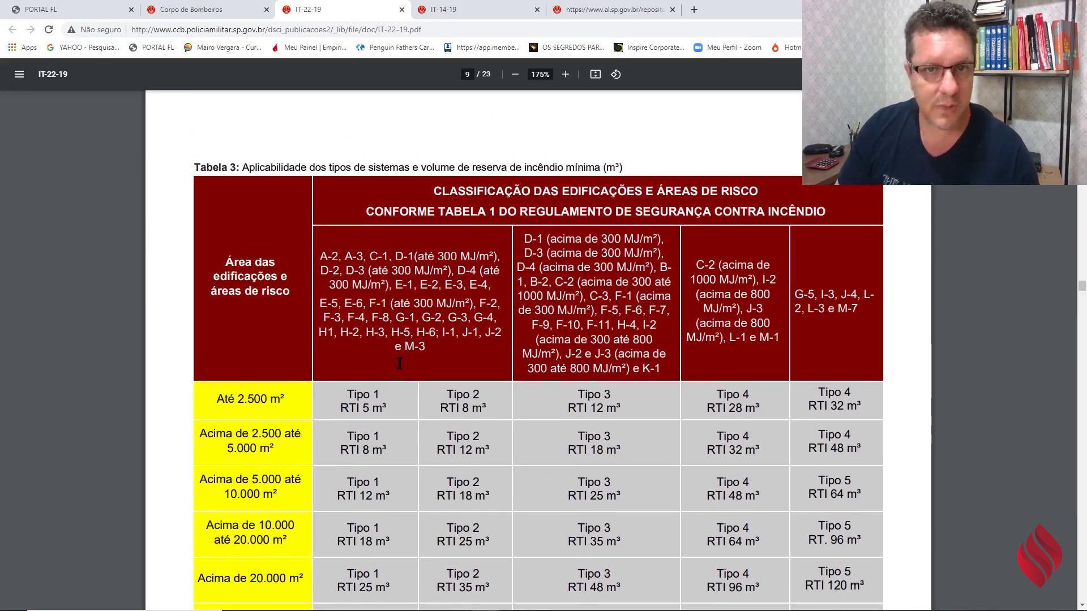
scroll(459, 305, "down", 1)
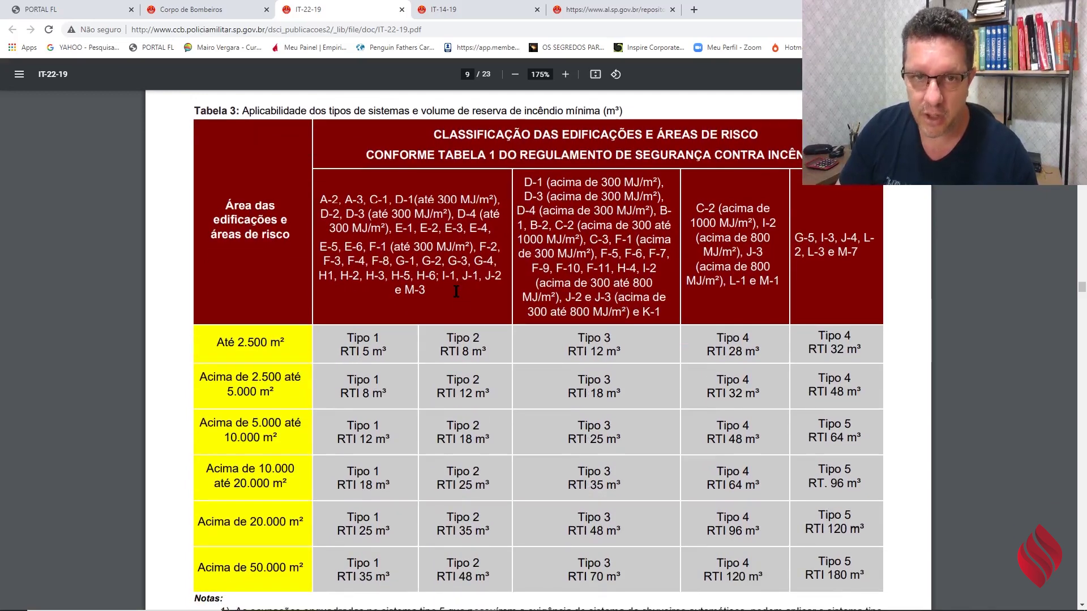
scroll(456, 291, "down", 1)
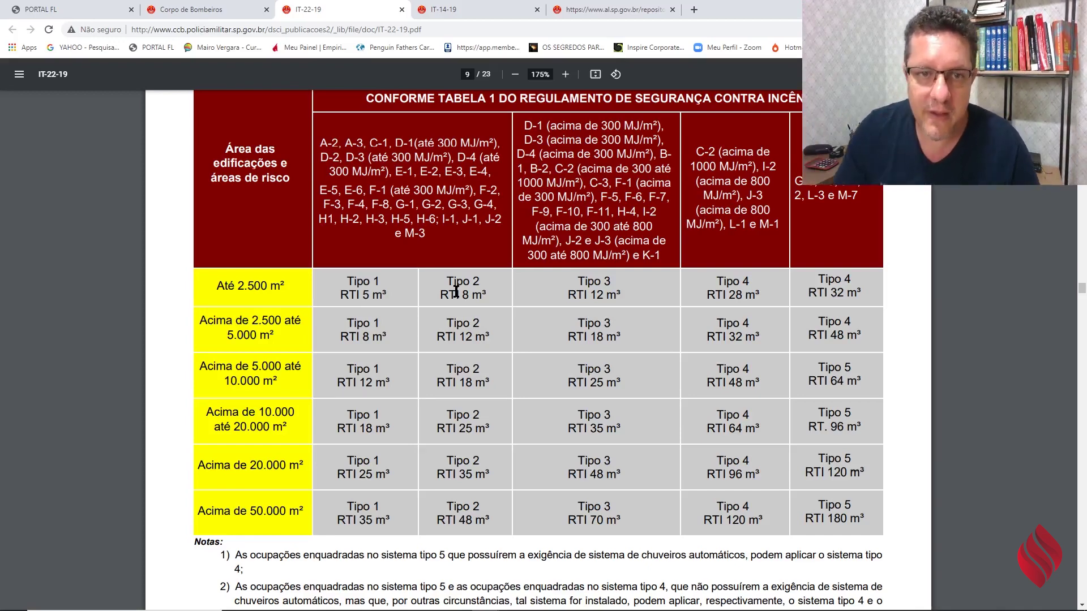
scroll(456, 292, "up", 1)
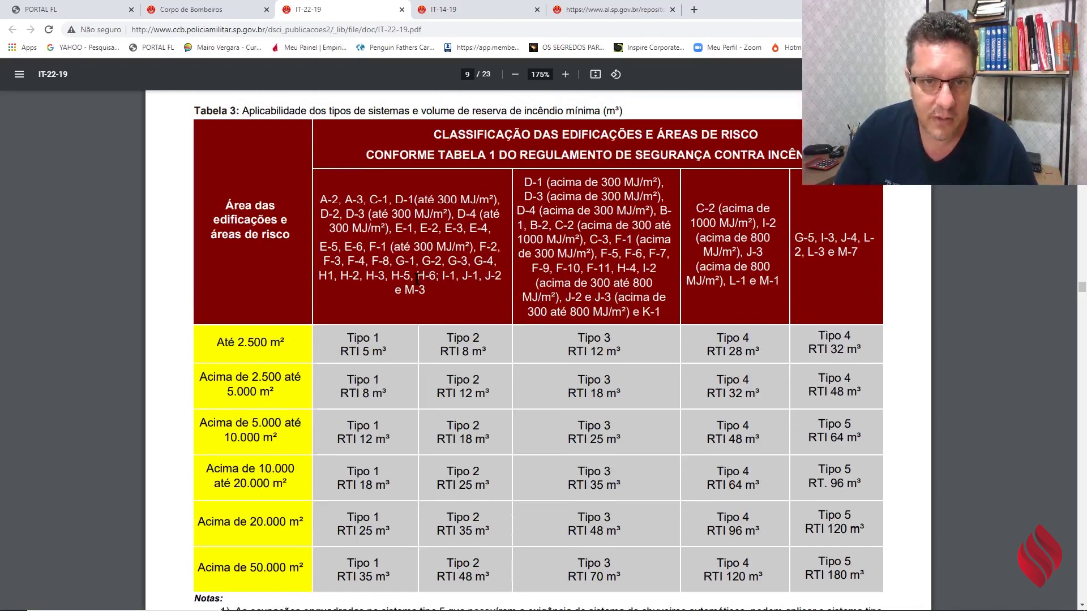
left_click_drag(366, 277, 377, 278)
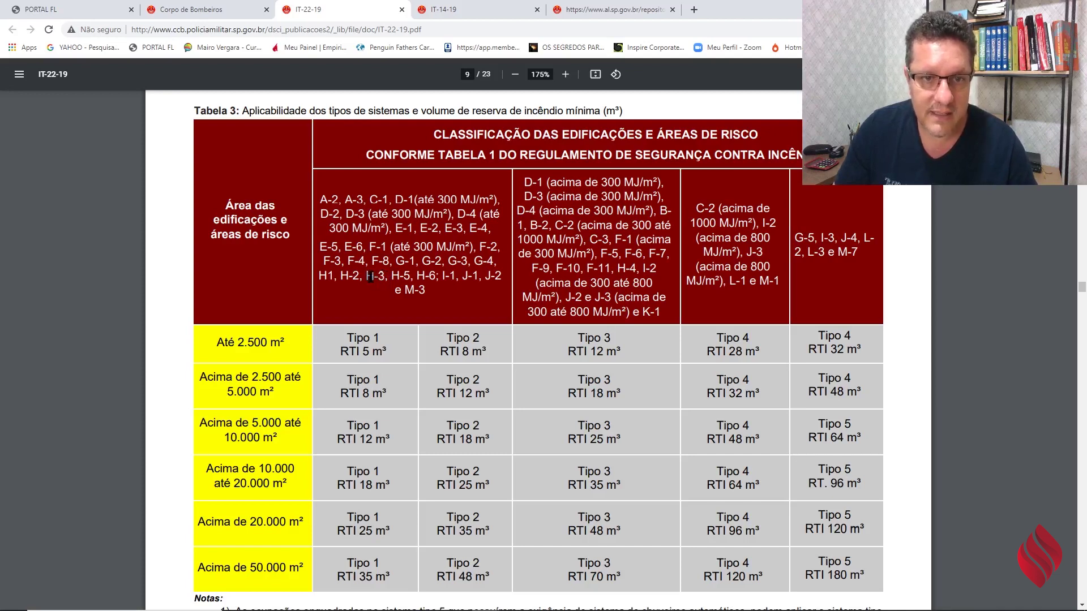
left_click(370, 274)
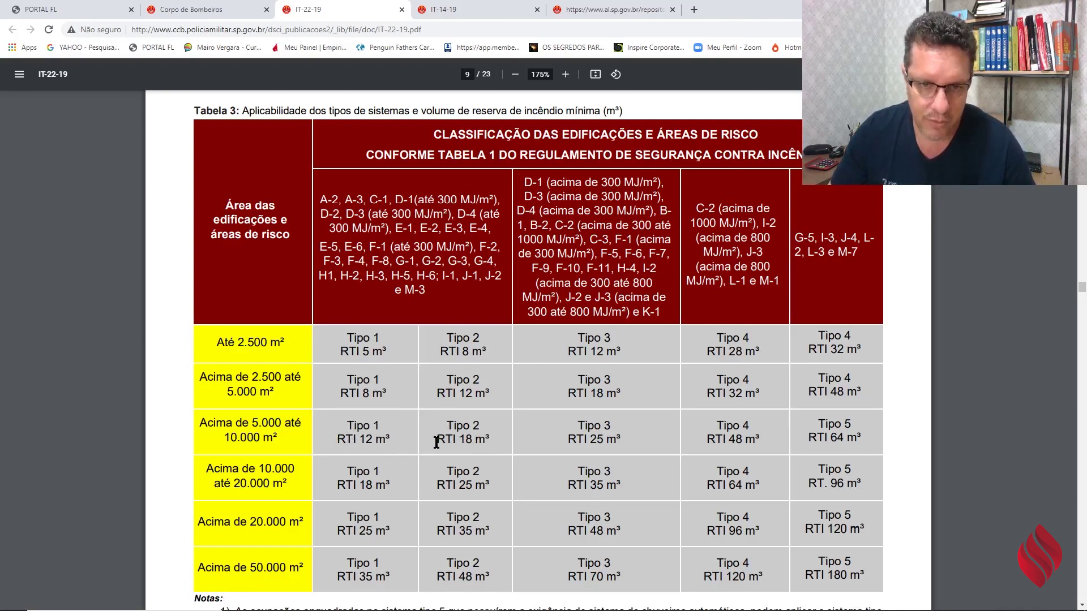
left_click_drag(448, 424, 481, 429)
left_click(479, 443)
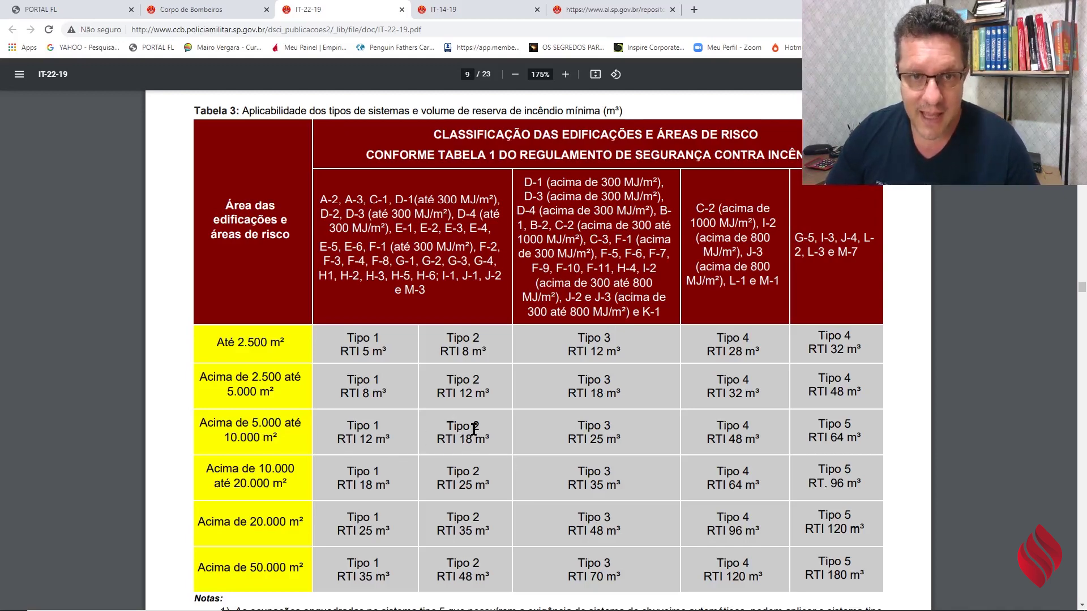
Step: Return to Tabela 2 and read the nozzle diameter, hose diameter and hose length for system type 2
scroll(474, 429, "up", 10)
scroll(473, 429, "up", 2)
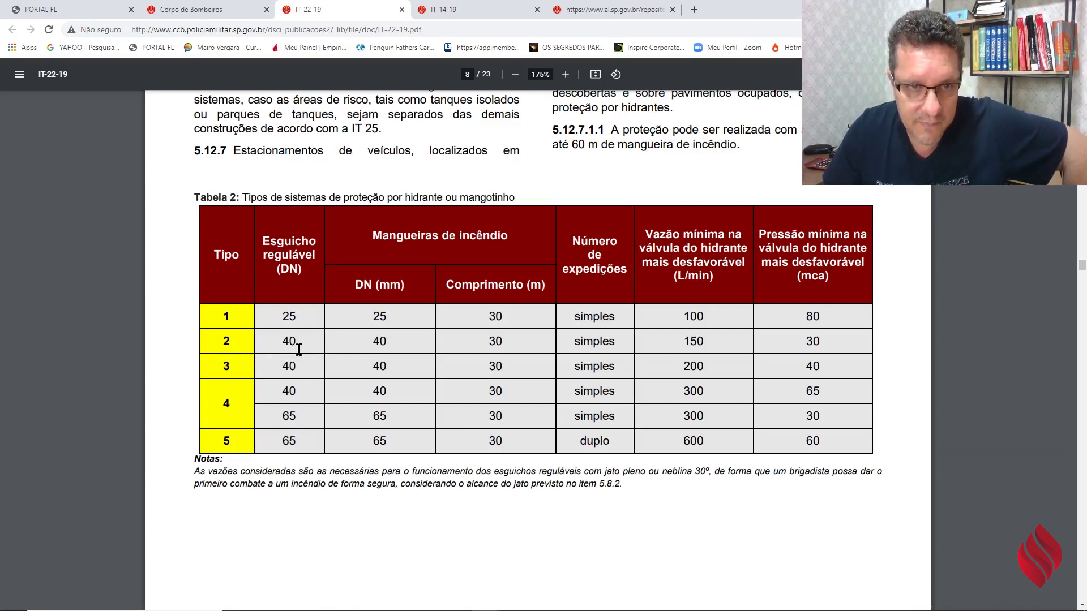
left_click_drag(296, 346, 284, 346)
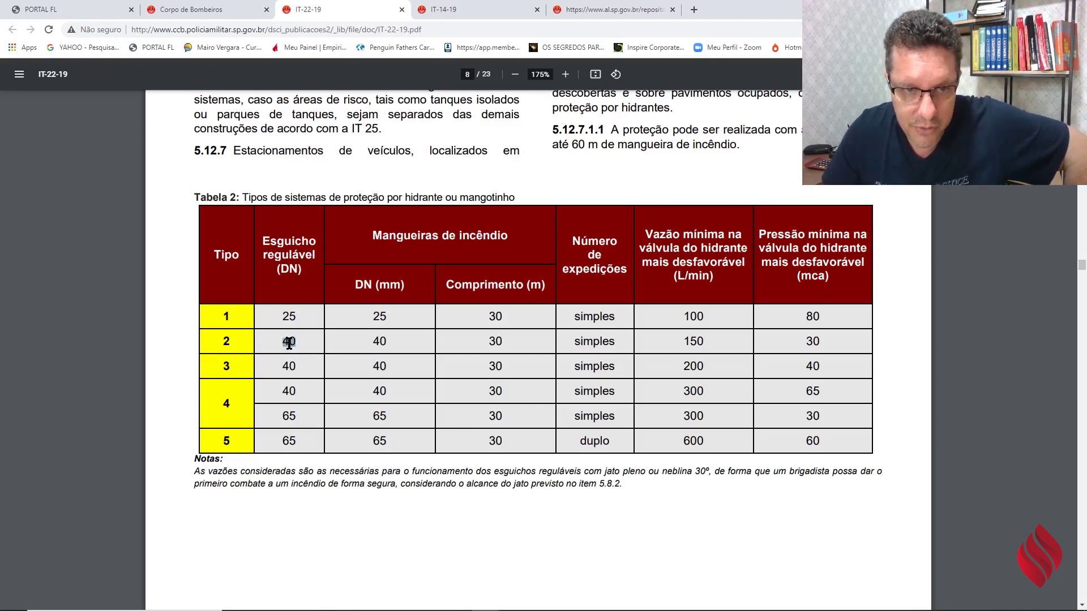
left_click(296, 342)
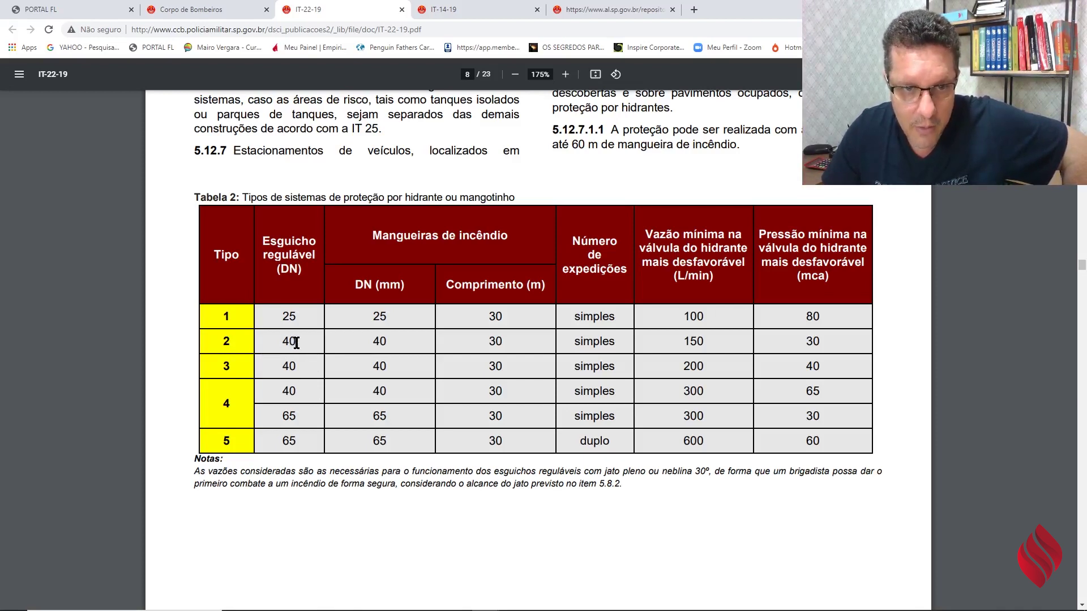
left_click_drag(386, 341, 376, 342)
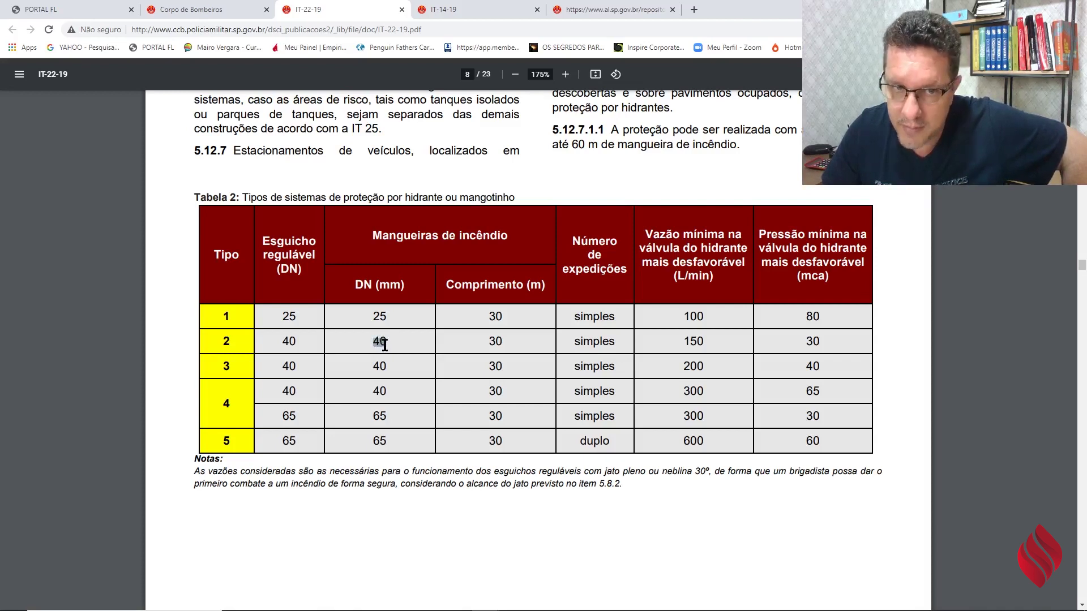
left_click(387, 341)
left_click_drag(504, 341, 490, 343)
left_click(490, 344)
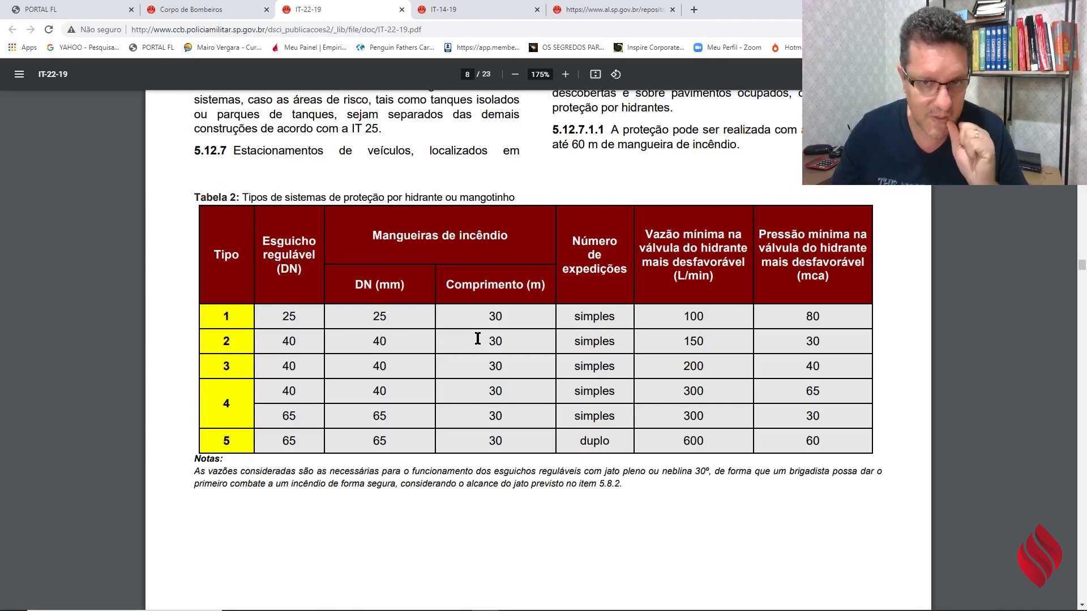
Step: Read the number of outlets, minimum flow and minimum pressure in the type 2 row of Tabela 2
left_click_drag(615, 342, 591, 343)
left_click(687, 342)
left_click_drag(710, 342, 686, 342)
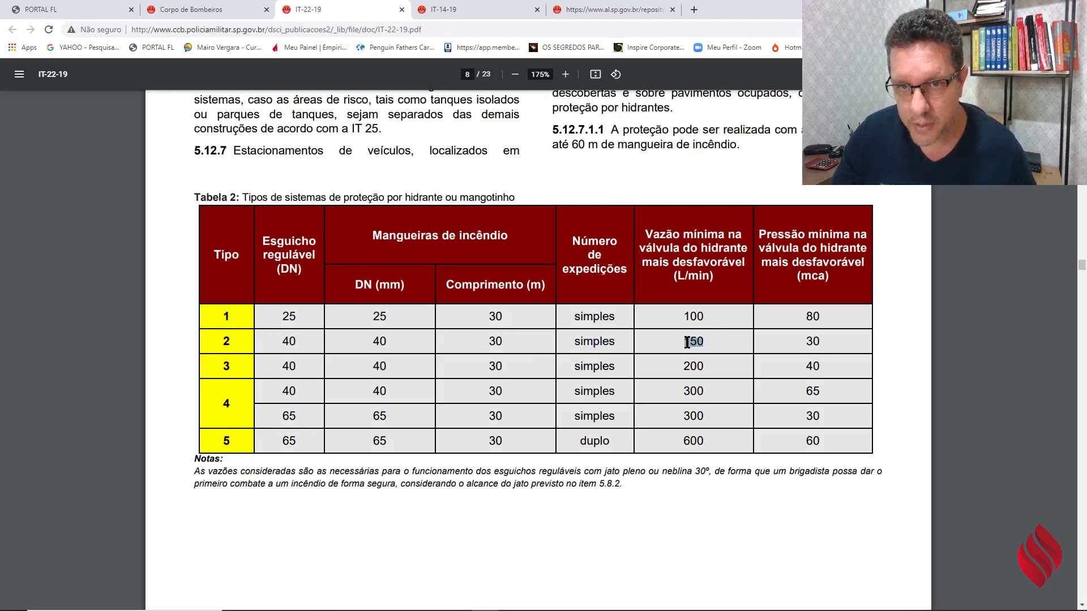
left_click(702, 342)
left_click_drag(828, 341, 812, 339)
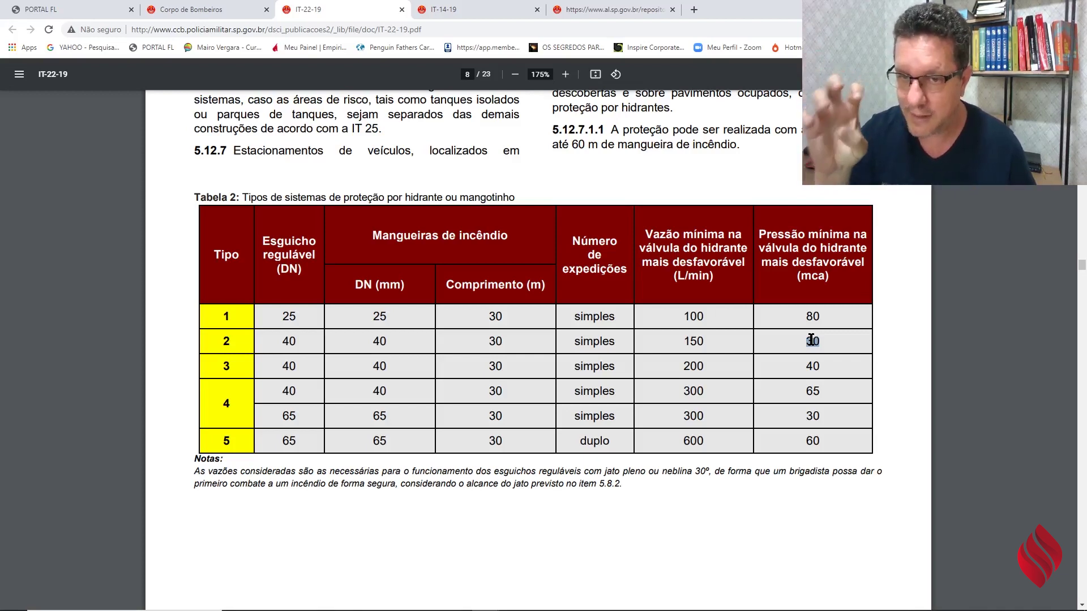
left_click(822, 341)
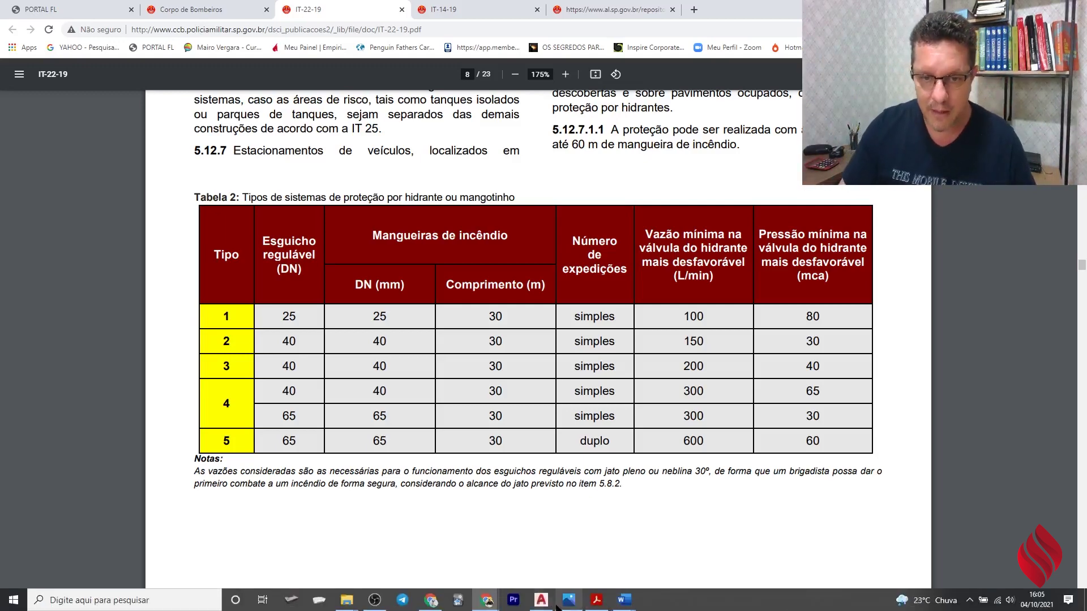
Step: Switch to AutoCAD and review the ground-floor plan sheet together with the magenta verification notes above it
left_click(543, 603)
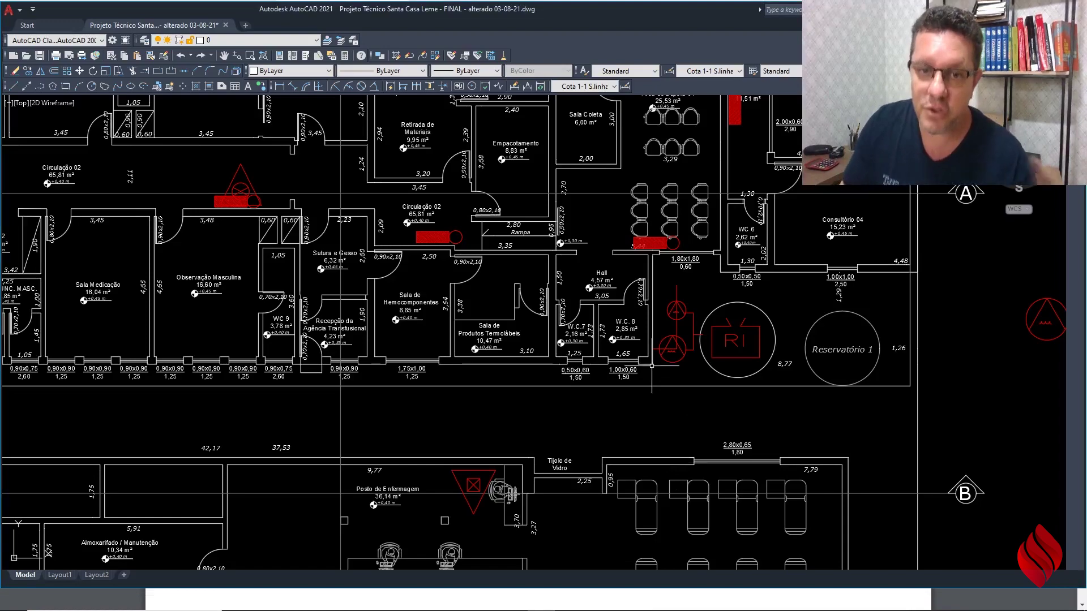
scroll(651, 367, "down", 6)
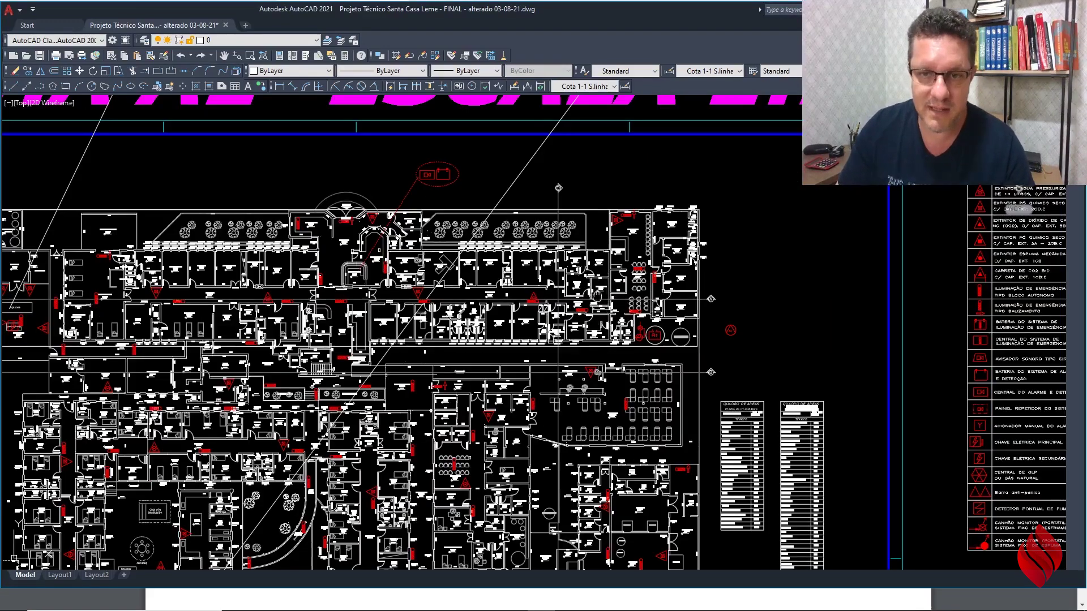
scroll(652, 366, "down", 3)
scroll(687, 284, "up", 4)
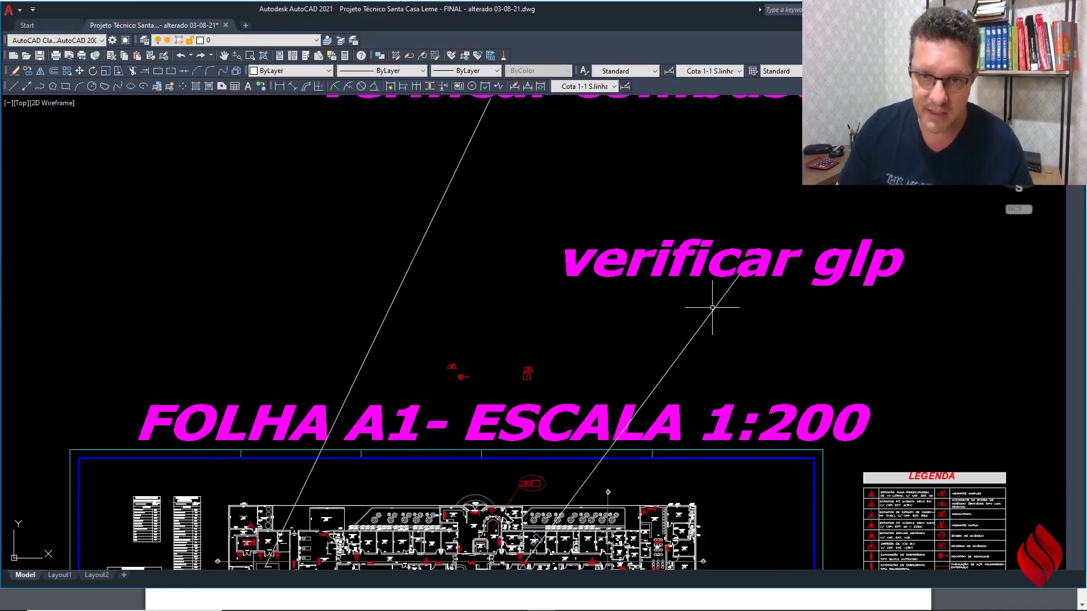
scroll(721, 311, "down", 2)
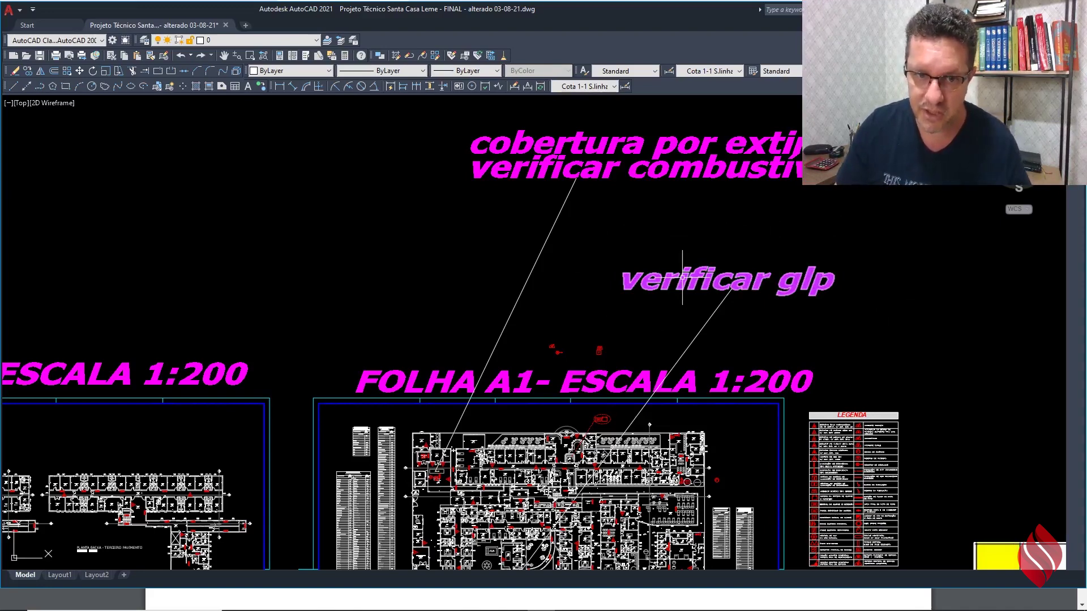
scroll(520, 250, "down", 2)
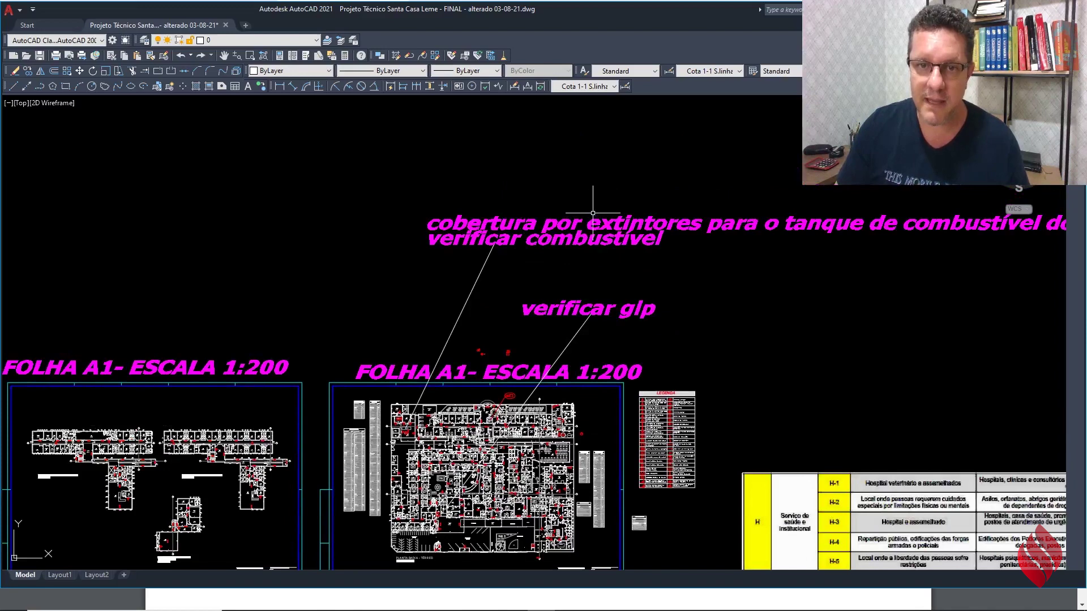
scroll(593, 213, "up", 2)
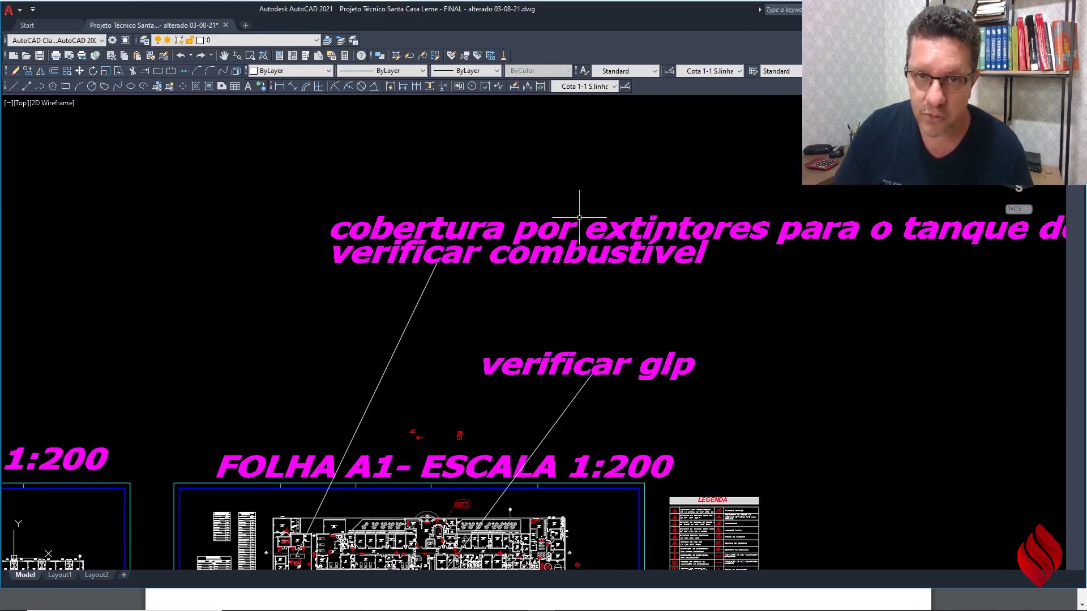
scroll(493, 234, "down", 2)
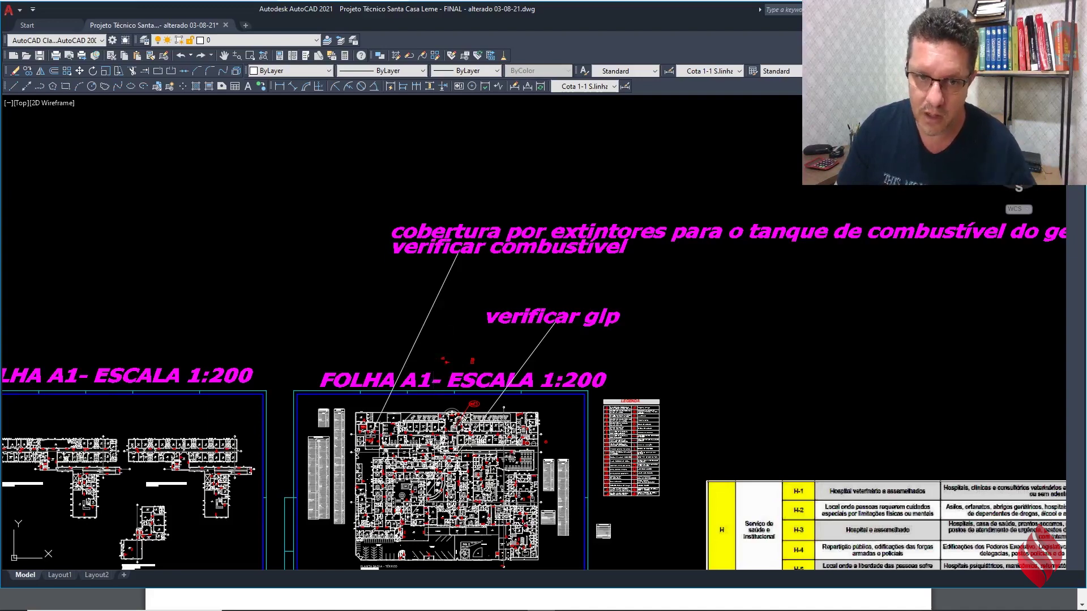
scroll(439, 464, "up", 2)
middle_click_drag(447, 400, 462, 344)
scroll(462, 351, "up", 2)
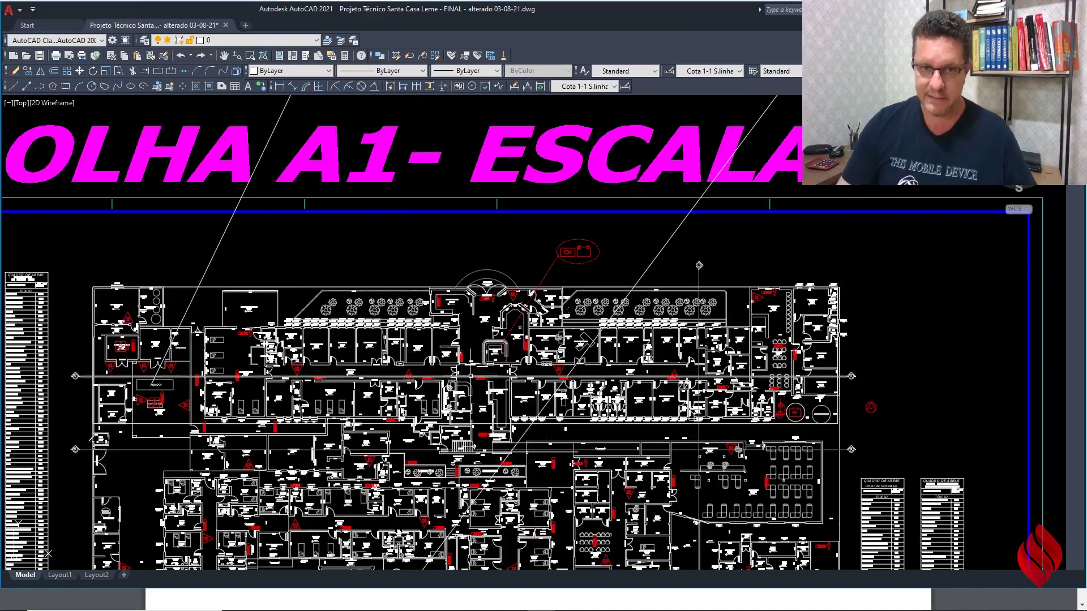
middle_click_drag(472, 385, 477, 308)
middle_click_drag(488, 271, 487, 333)
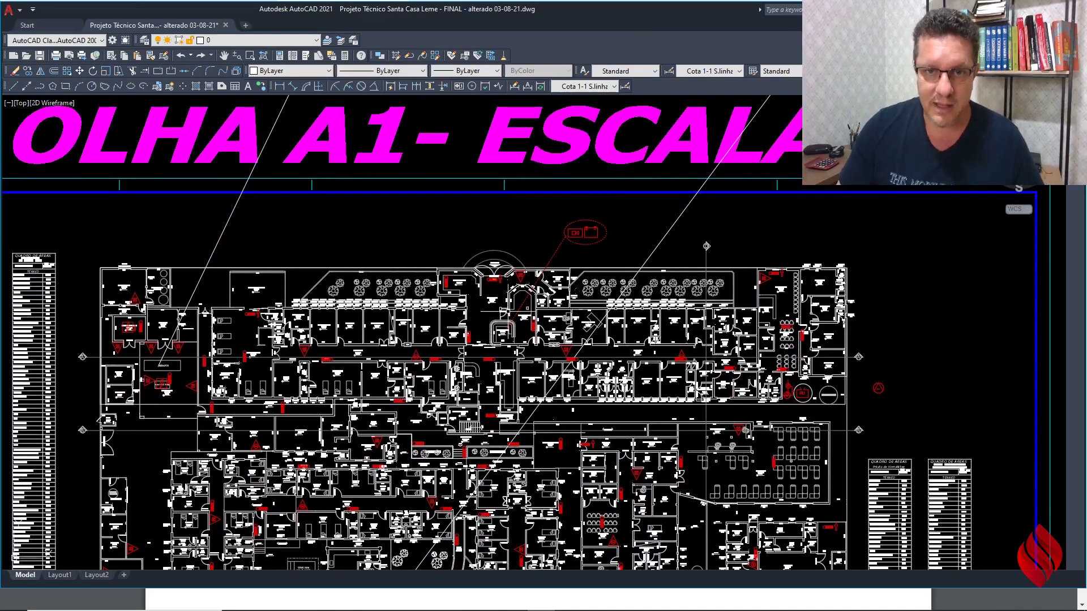
left_click(27, 71)
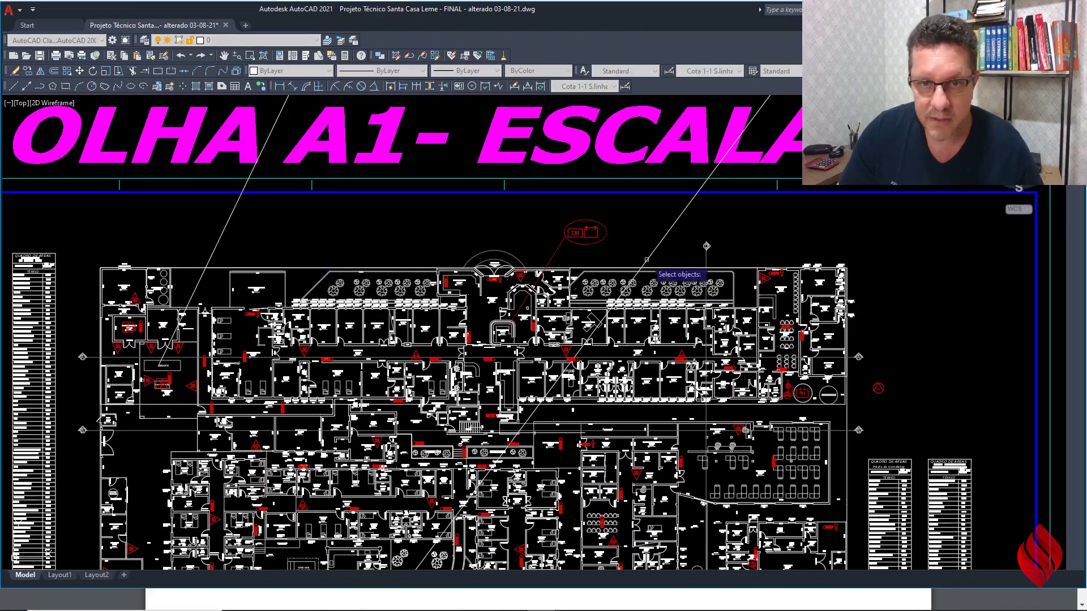
middle_click_drag(645, 251, 622, 362)
scroll(562, 355, "up", 2)
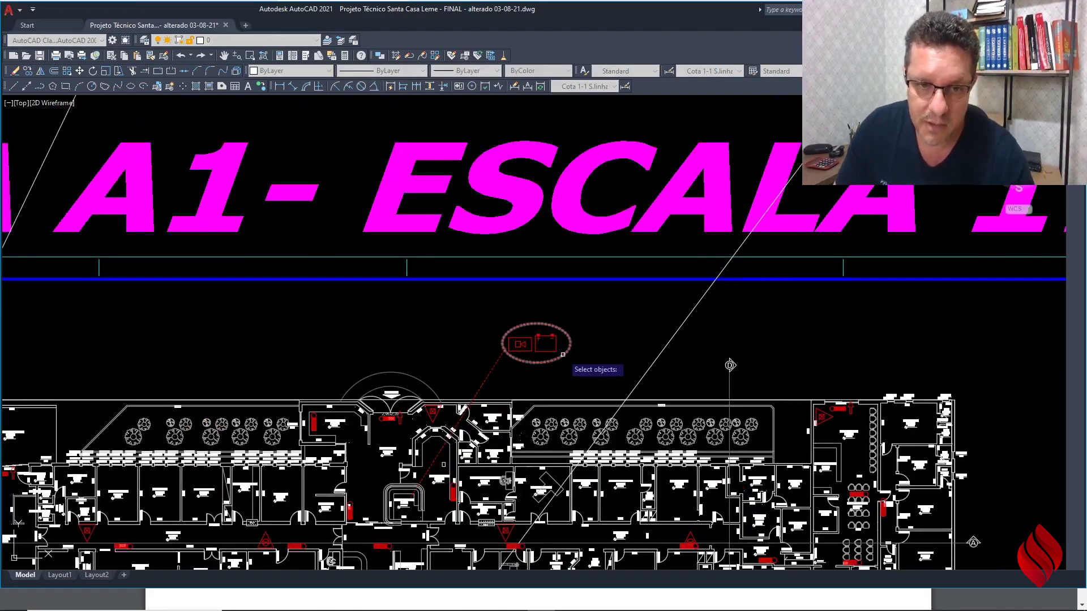
scroll(546, 347, "up", 4)
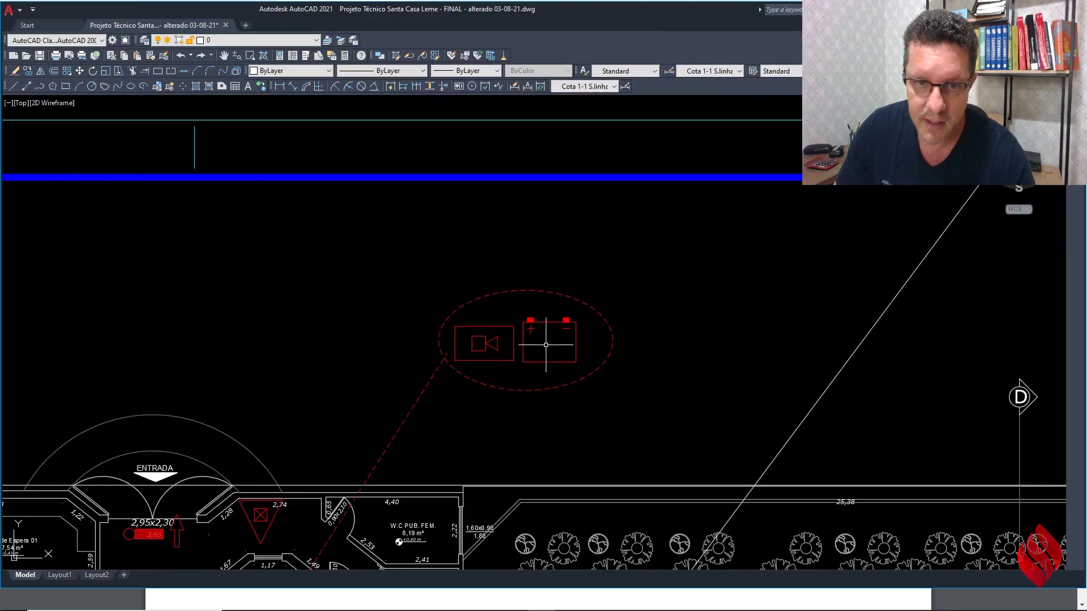
scroll(456, 350, "down", 6)
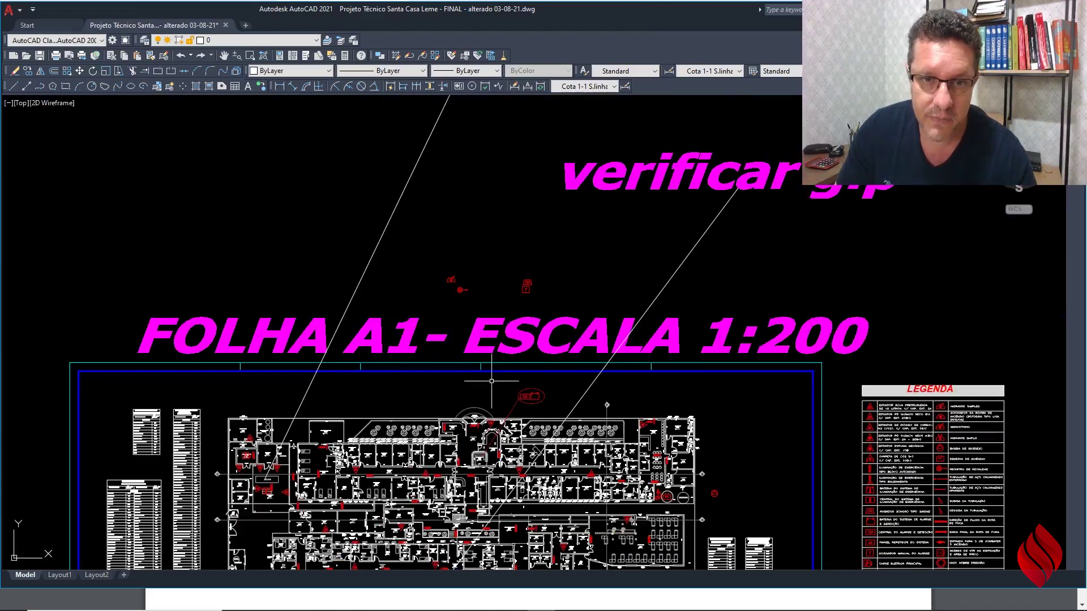
Step: Move the circle-with-arrow symbol above the trapezoid and Y-square alarm symbols over the sheet title
left_click(78, 72)
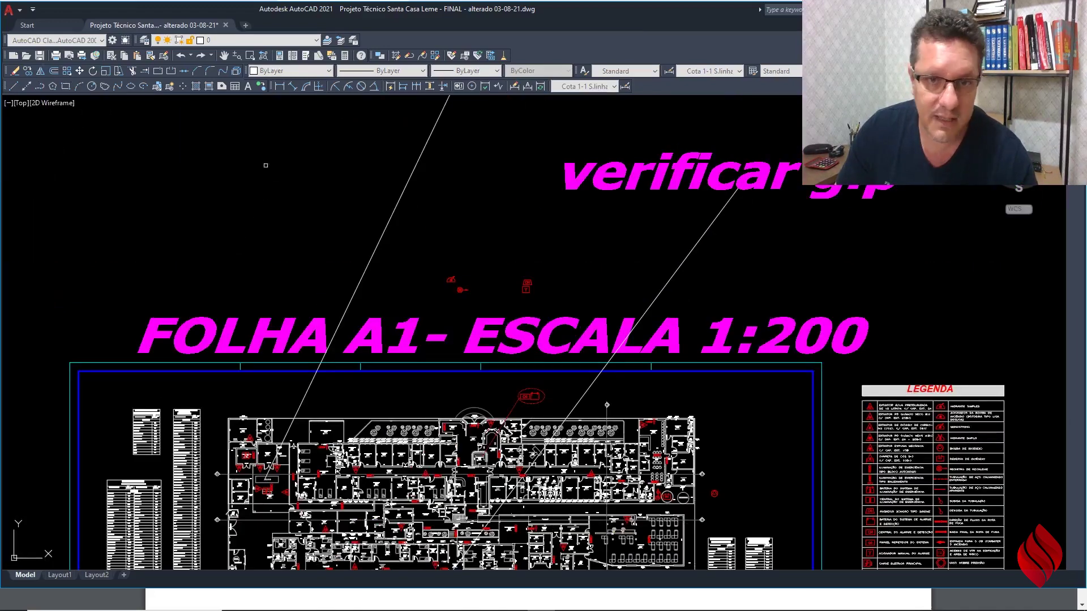
scroll(442, 282, "up", 6)
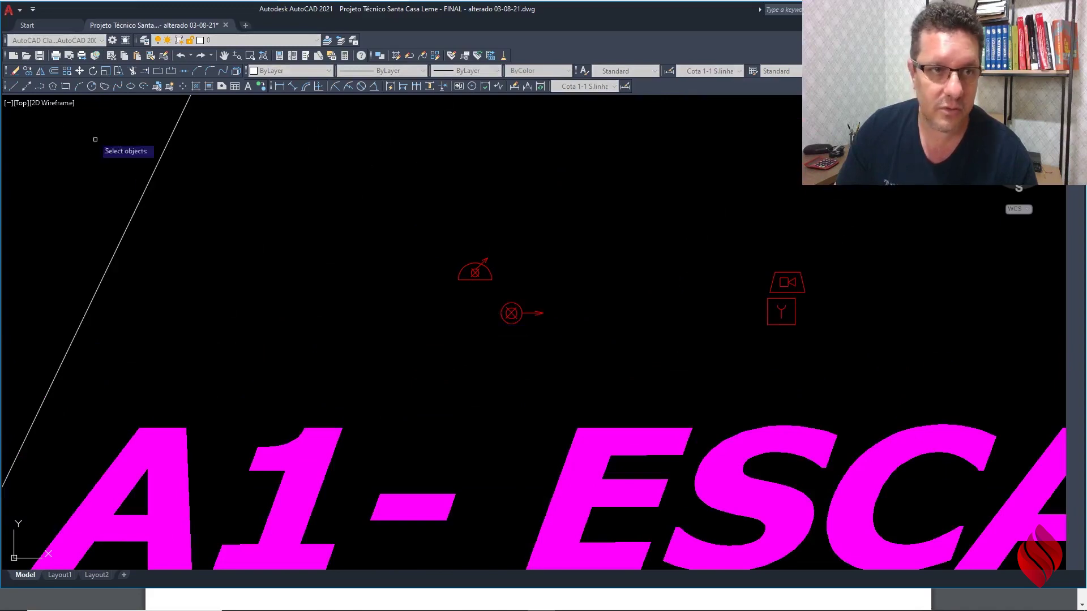
scroll(535, 309, "up", 4)
left_click(457, 326)
key("Return")
left_click(462, 295)
scroll(475, 252, "down", 10)
scroll(566, 431, "up", 4)
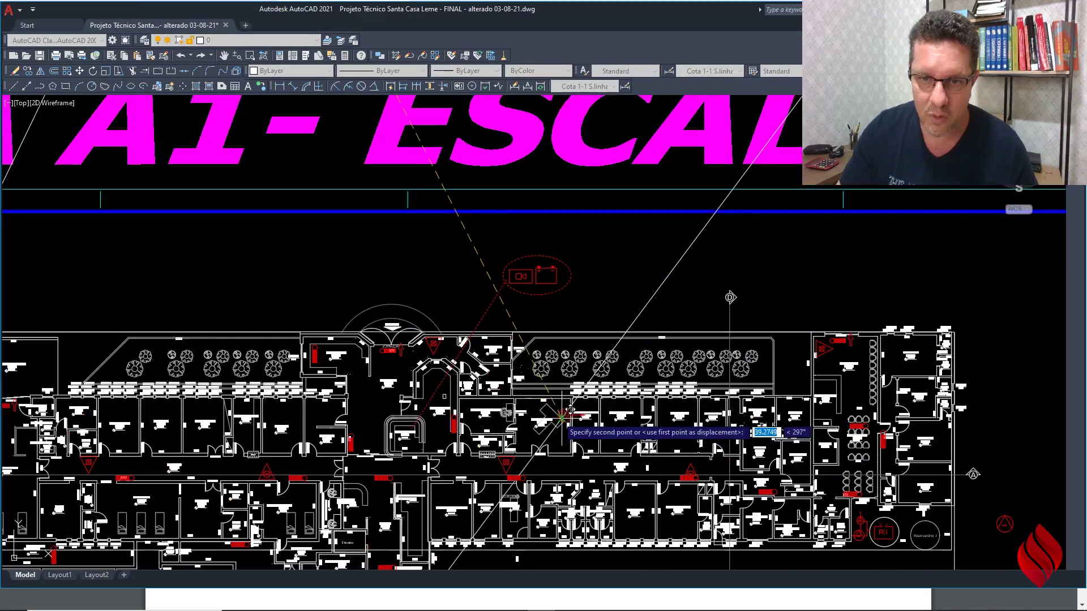
scroll(489, 439, "down", 4)
scroll(485, 238, "up", 7)
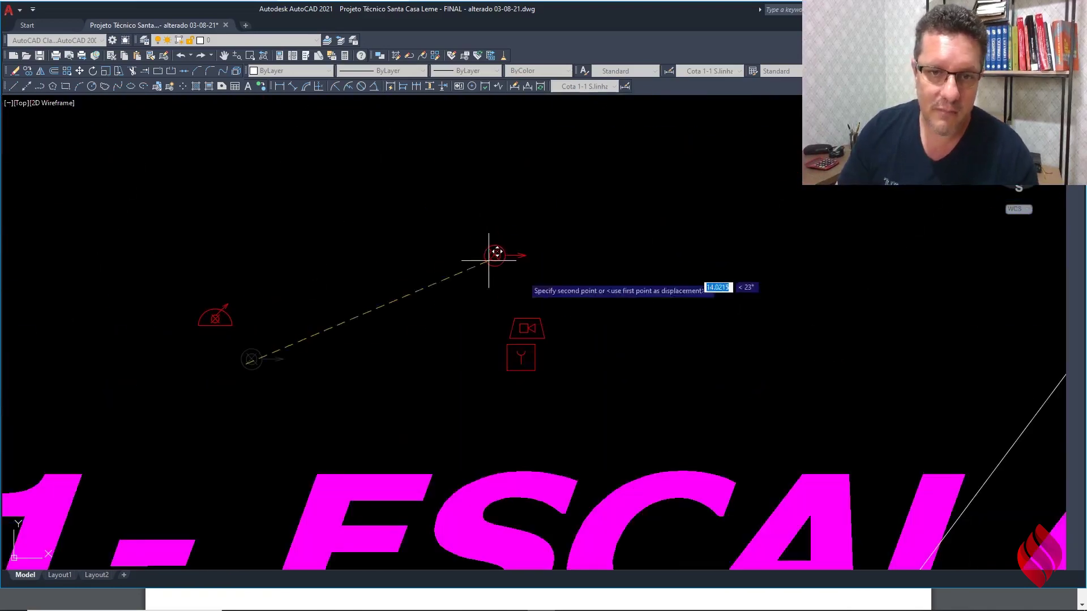
left_click(566, 262)
Step: Move the semicircle-with-arrow symbol directly beside the trapezoid and Y-square symbols
left_click(29, 71)
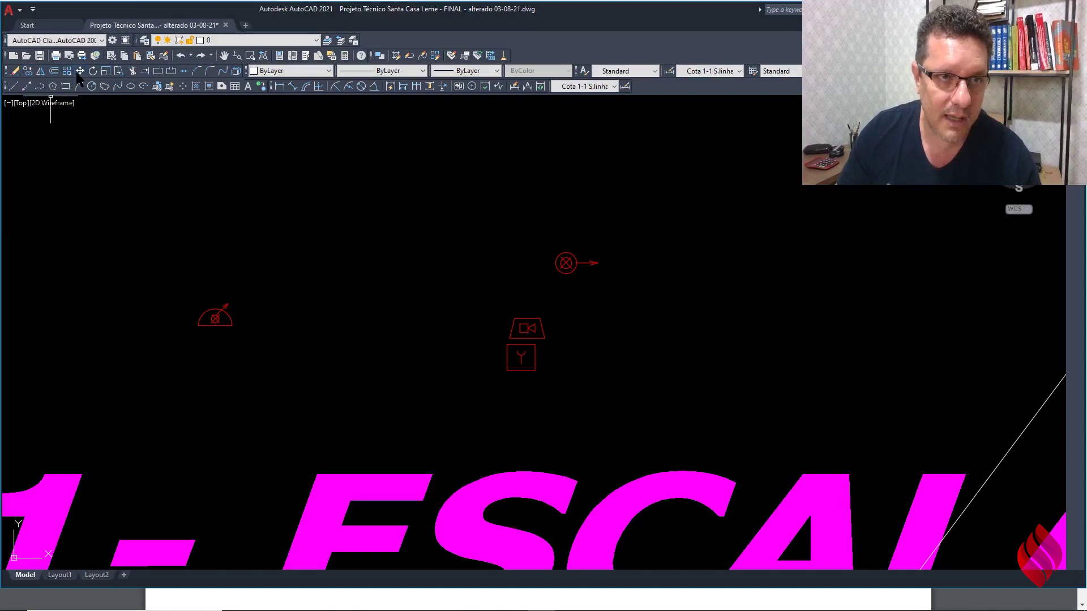
left_click(215, 318)
key("Return")
left_click(215, 318)
scroll(583, 357, "up", 4)
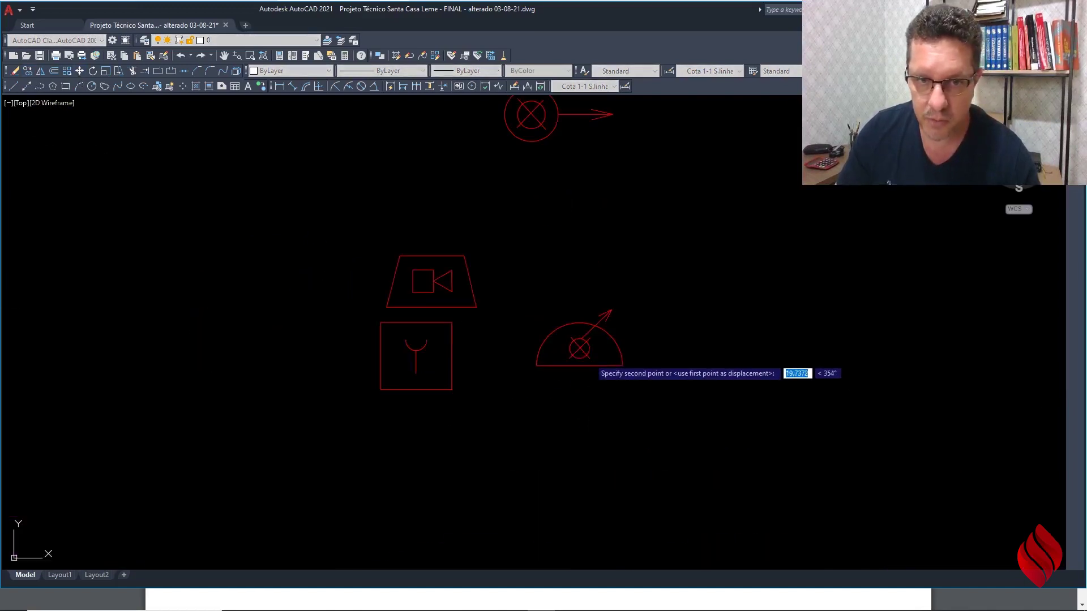
left_click(521, 318)
key("Escape")
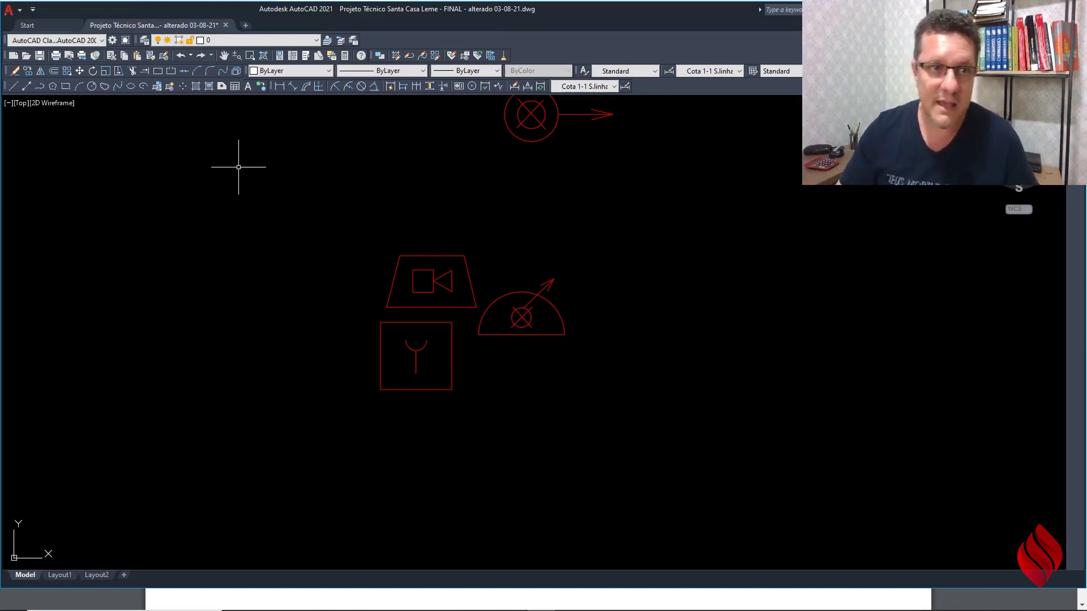
Step: Move the trapezoid, Y-square and semicircle symbols together inside the sheet frame, above the western part of the ground-floor plan
left_click(79, 71)
left_click(589, 237)
left_click(374, 416)
right_click(375, 415)
left_click(466, 383)
scroll(635, 255, "down", 11)
scroll(480, 350, "up", 2)
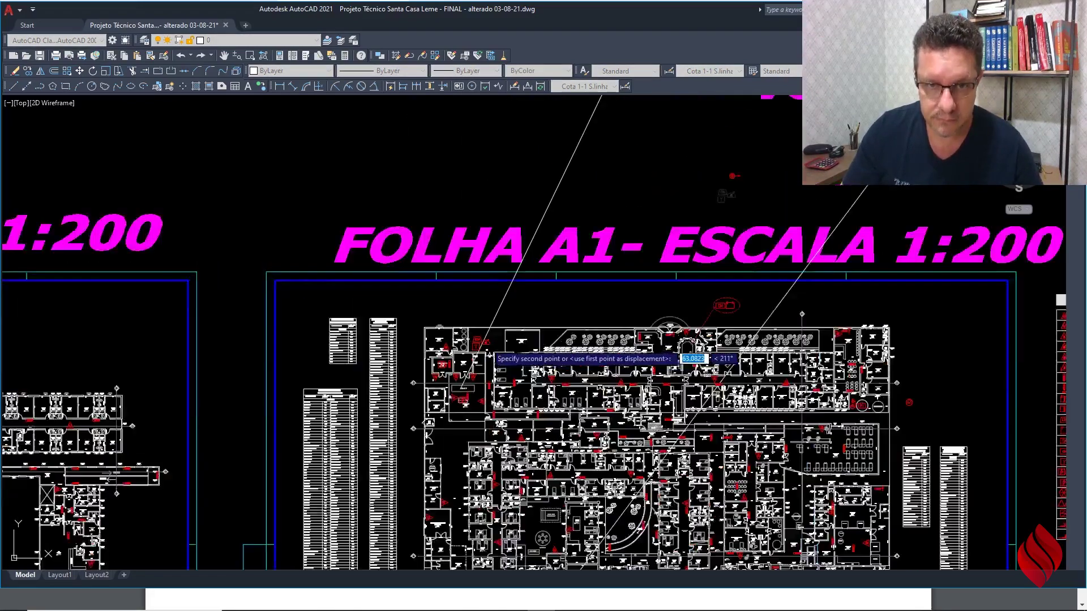
scroll(483, 354, "up", 5)
left_click(532, 272)
Step: Copy the dashed red ellipse from the alarm panel and battery callout around the three grouped symbols
scroll(473, 311, "up", 2)
middle_click_drag(979, 331, 790, 335)
left_click(28, 71)
scroll(166, 200, "down", 2)
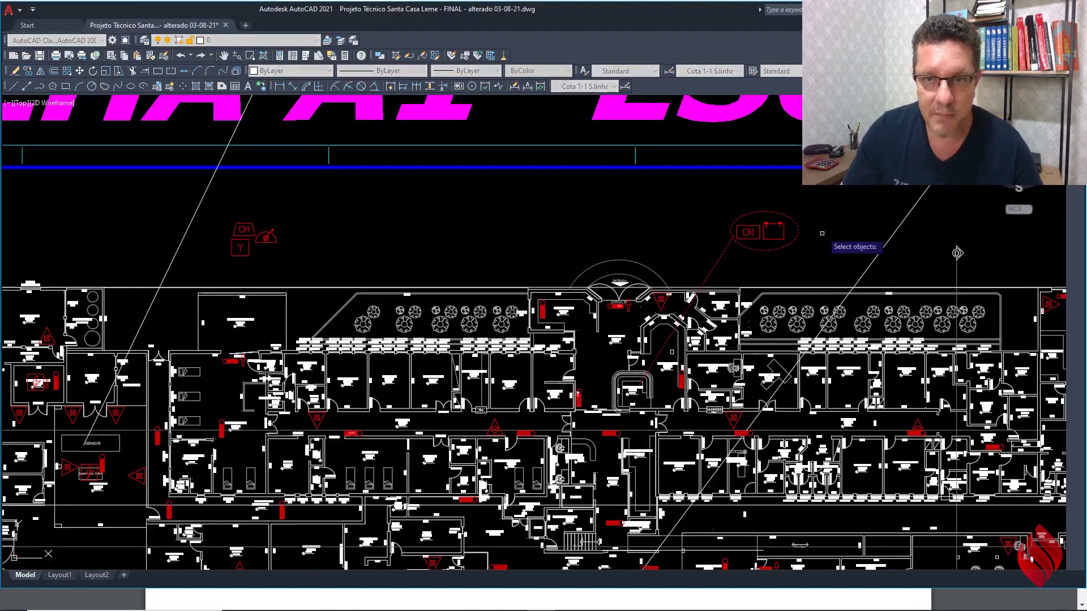
scroll(818, 227, "up", 5)
left_click(800, 219)
left_click(759, 229)
right_click(762, 240)
left_click(764, 243)
scroll(770, 246, "down", 5)
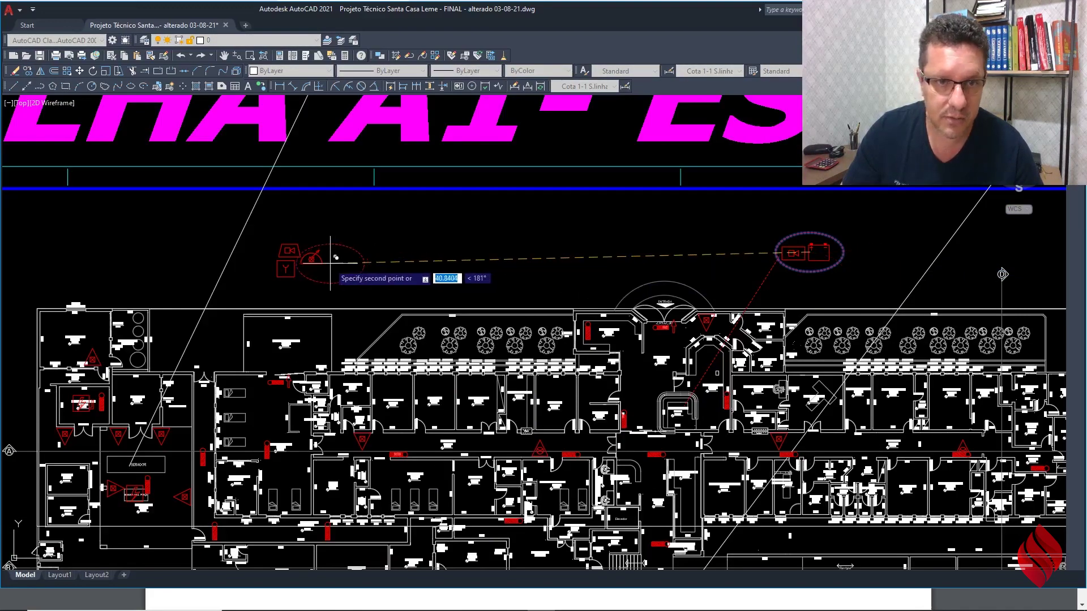
scroll(340, 260, "up", 6)
scroll(235, 249, "up", 2)
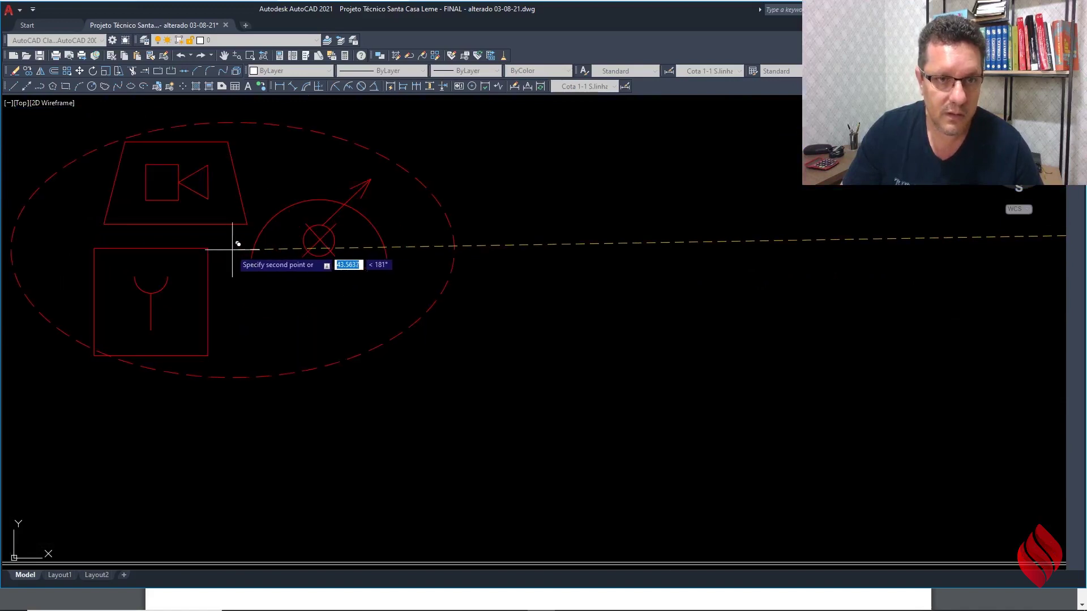
scroll(232, 250, "up", 2)
scroll(272, 277, "down", 4)
left_click(278, 289)
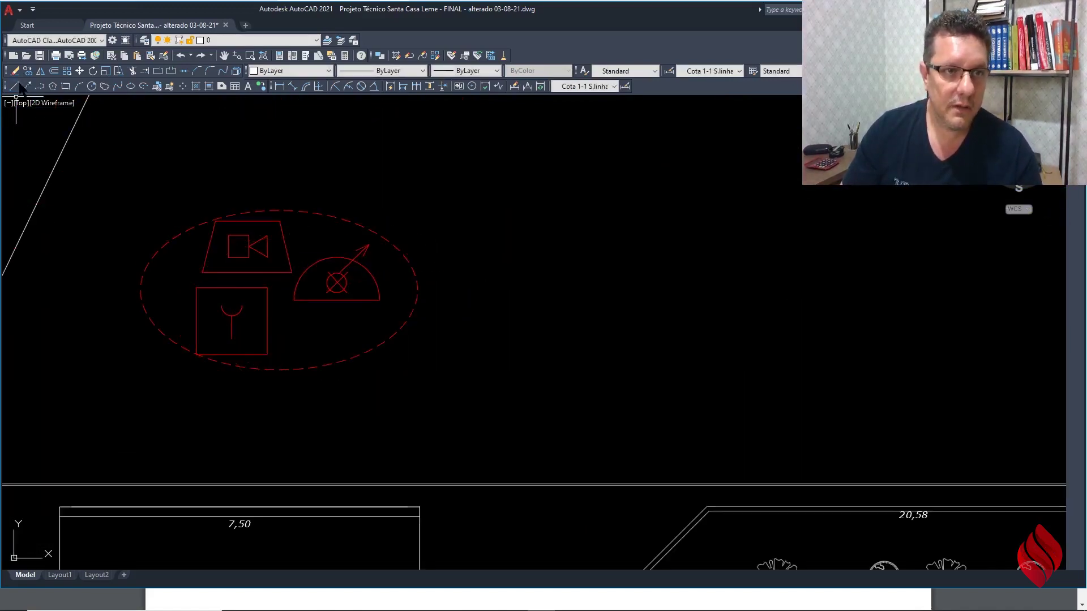
Step: Move the encircled three-symbol group above the main entrance, beside the alarm panel and battery callout
scroll(583, 230, "down", 6)
mouse_move(399, 170)
middle_mouse_down()
mouse_move(412, 185)
mouse_move(676, 202)
middle_mouse_up()
left_click(82, 70)
left_click(715, 141)
left_click(621, 205)
right_click(620, 204)
left_click(619, 204)
scroll(466, 265, "down", 2)
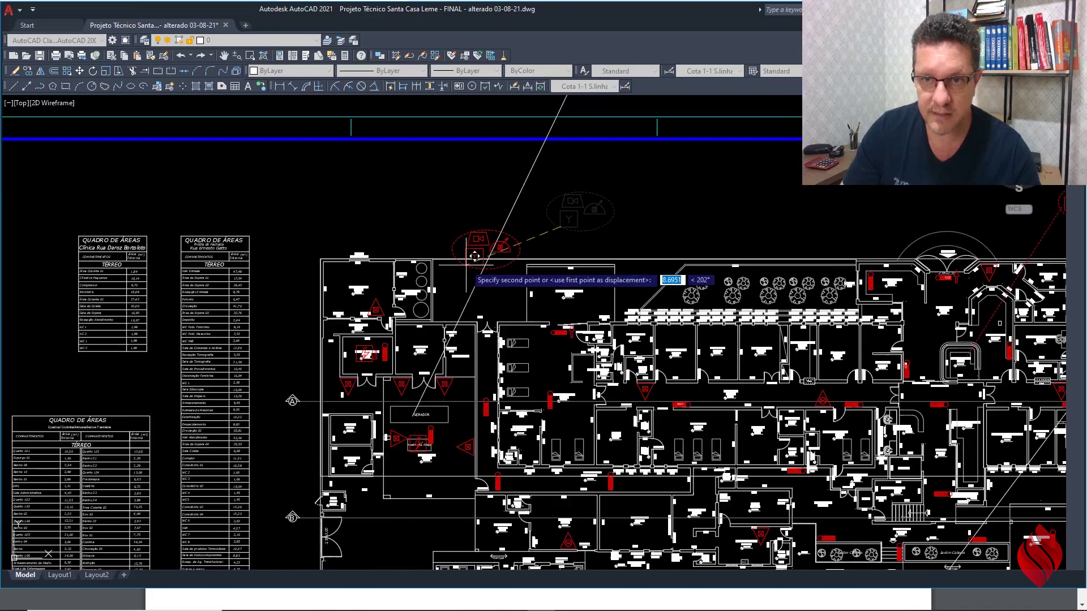
middle_click_drag(657, 236, 272, 245)
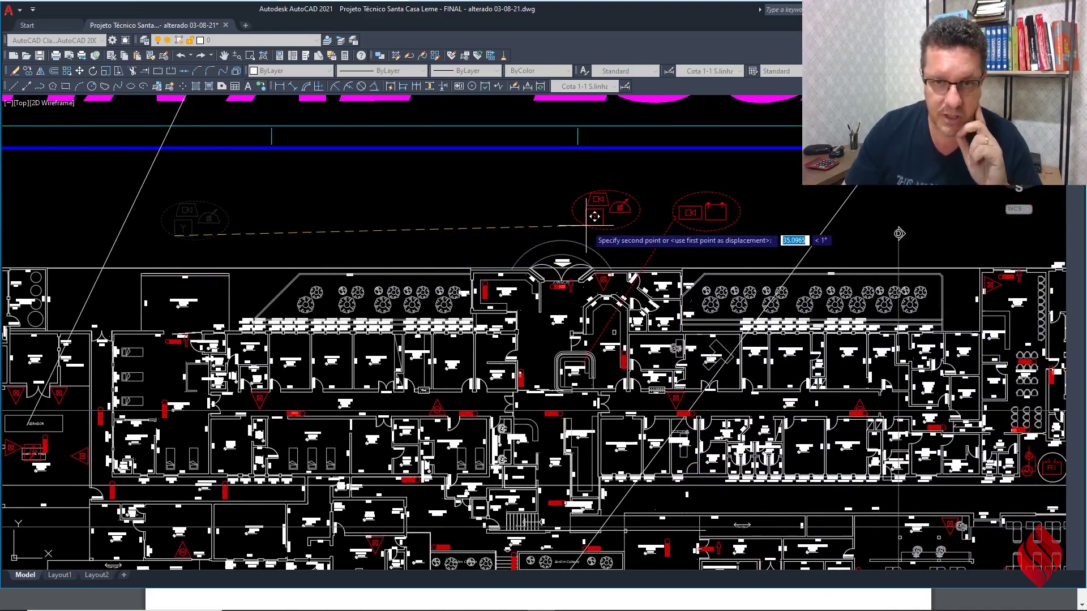
scroll(586, 225, "up", 2)
middle_click_drag(590, 227, 408, 213)
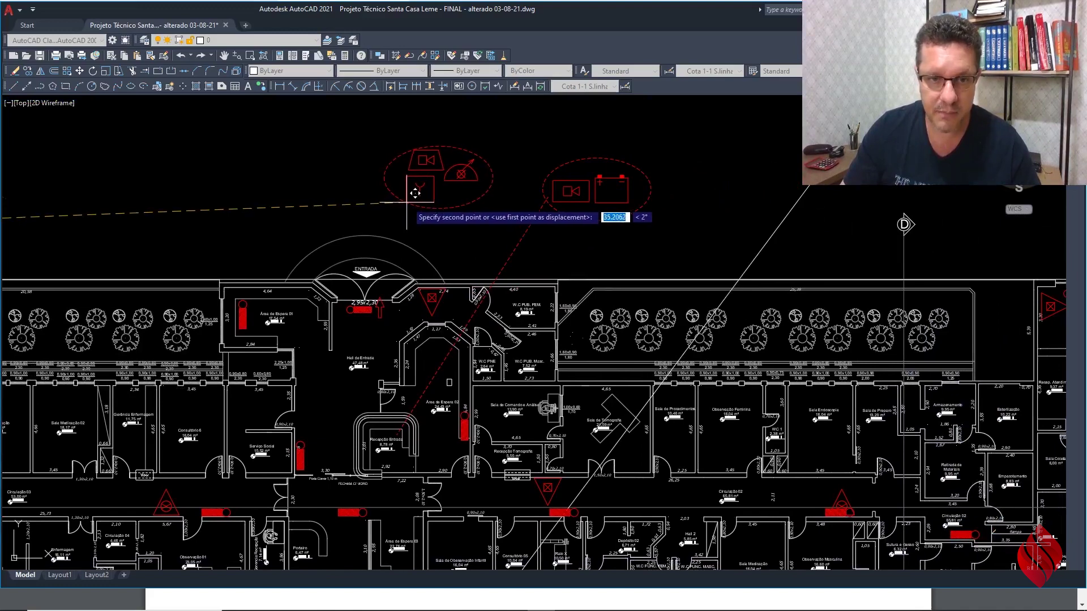
left_click(417, 196)
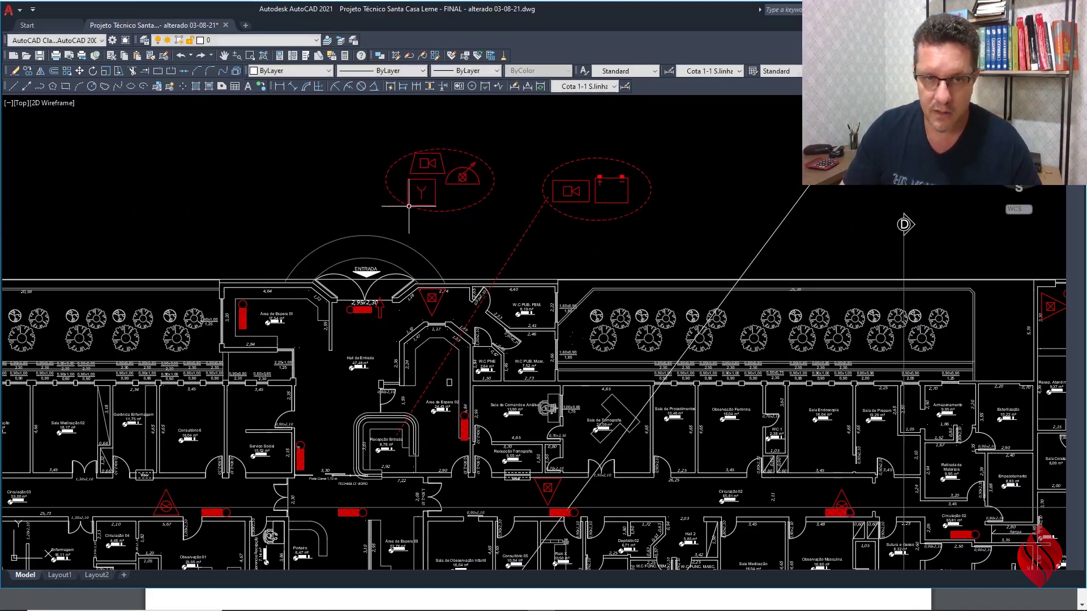
Step: Reposition the encircled three-symbol group slightly higher and closer to the alarm panel and battery callout
scroll(429, 291, "up", 6)
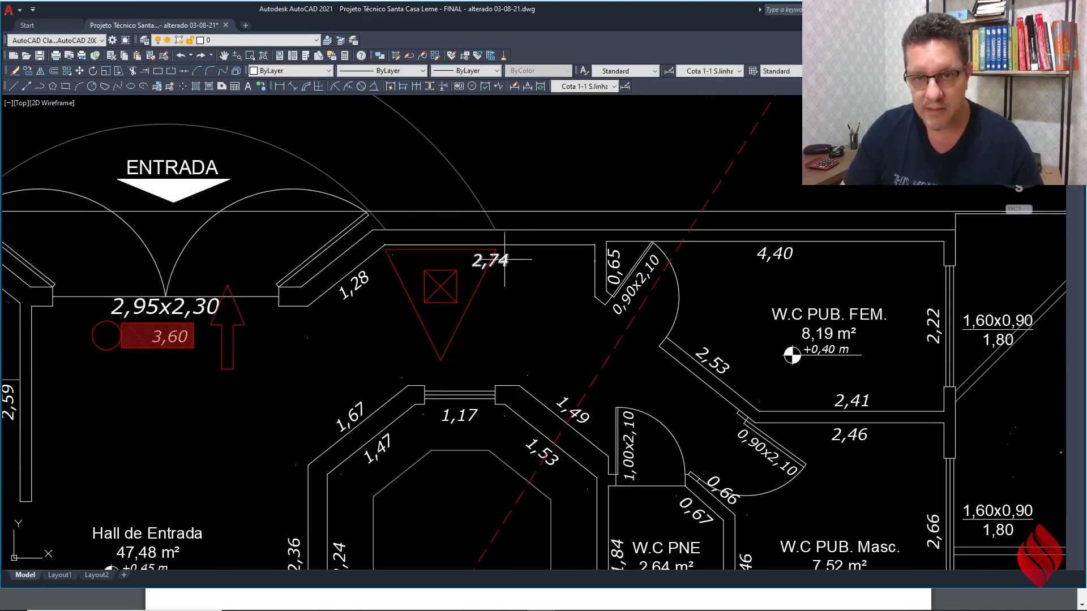
scroll(505, 259, "down", 6)
middle_click_drag(499, 273, 385, 321)
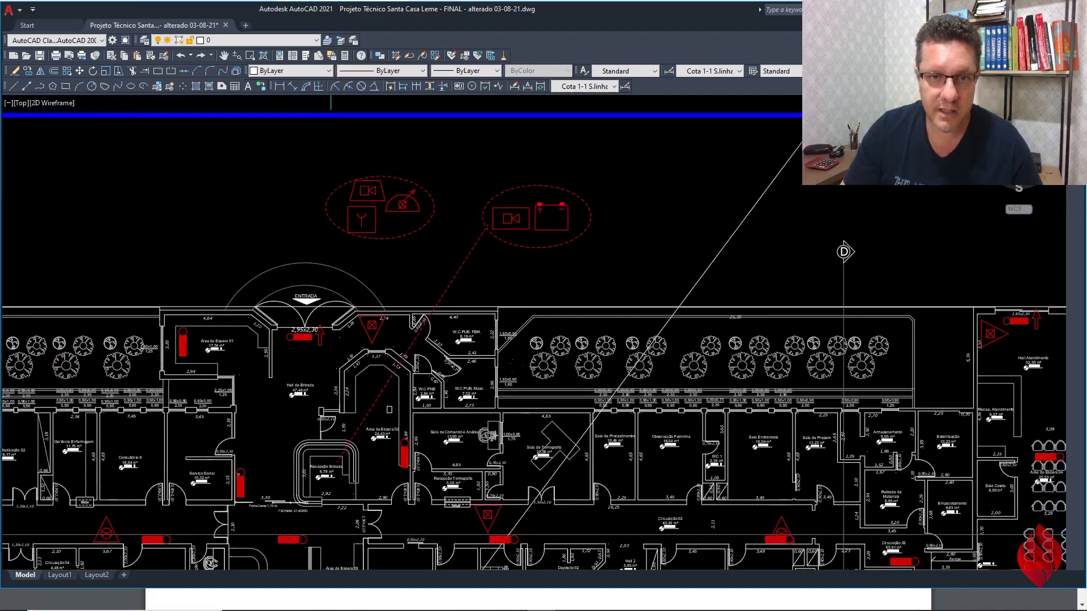
left_click(79, 71)
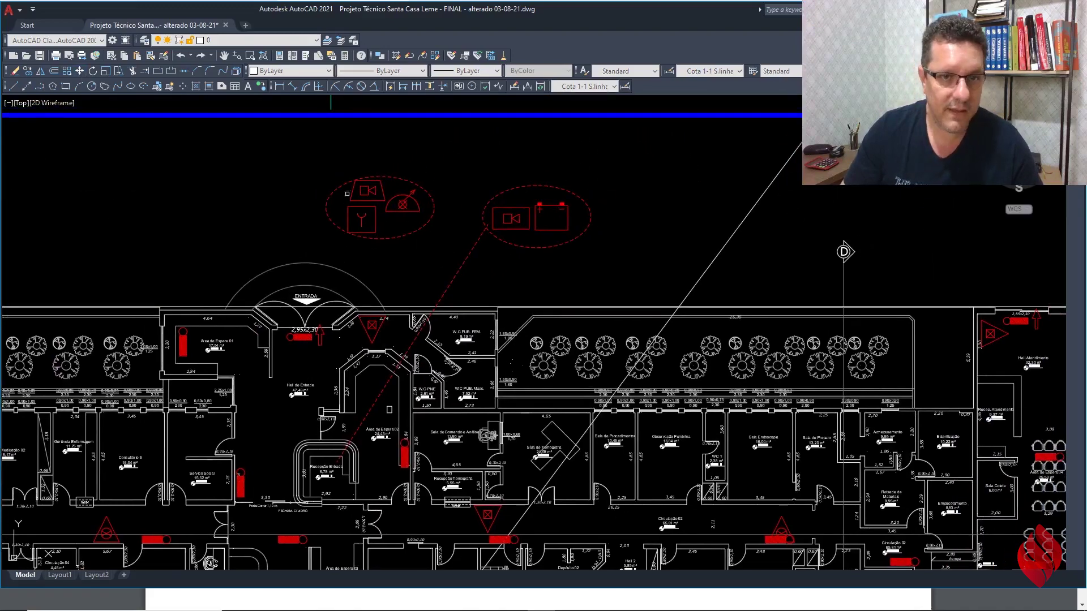
left_click(447, 175)
left_click(297, 231)
right_click(284, 221)
left_click(284, 219)
left_click(300, 188)
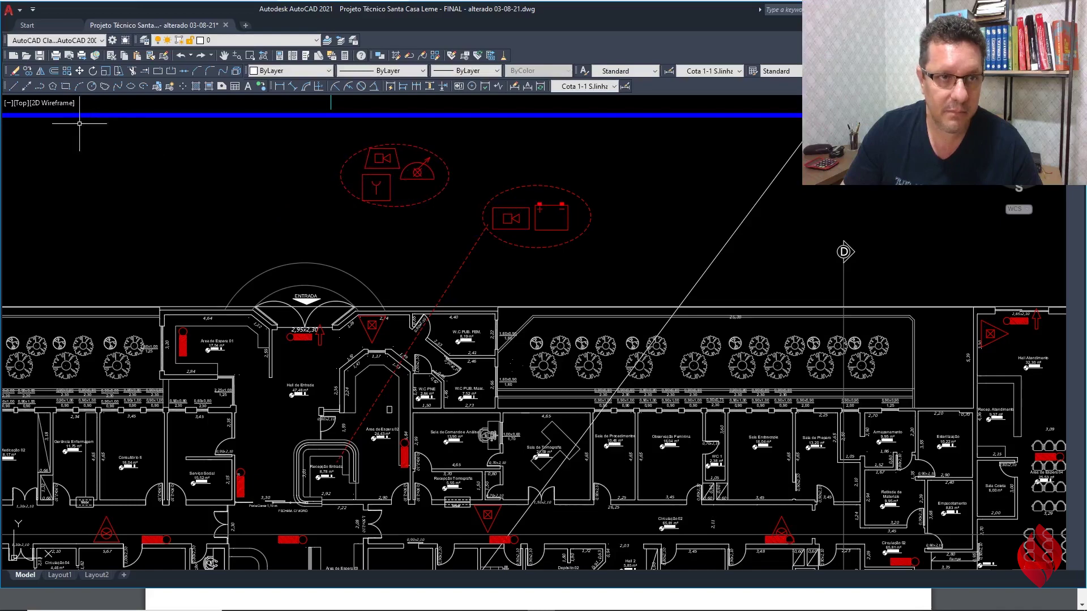
Step: Draw a leader line from the three-symbol ellipse to the entrance hall wall between the red triangle symbol and the women's restroom
left_click(15, 89)
scroll(416, 201, "up", 4)
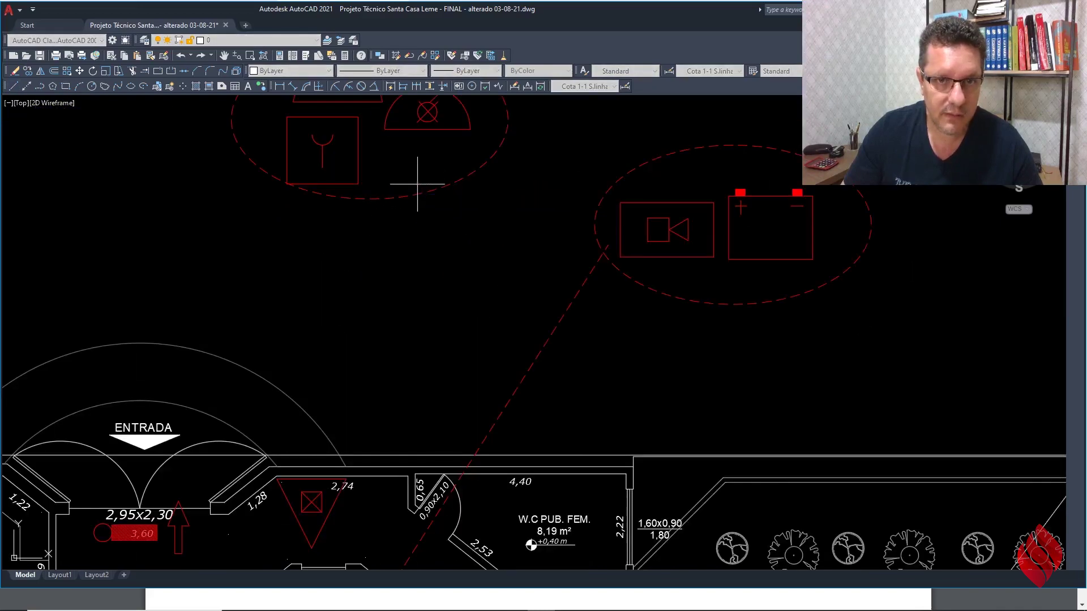
left_click(410, 229)
scroll(362, 371, "up", 4)
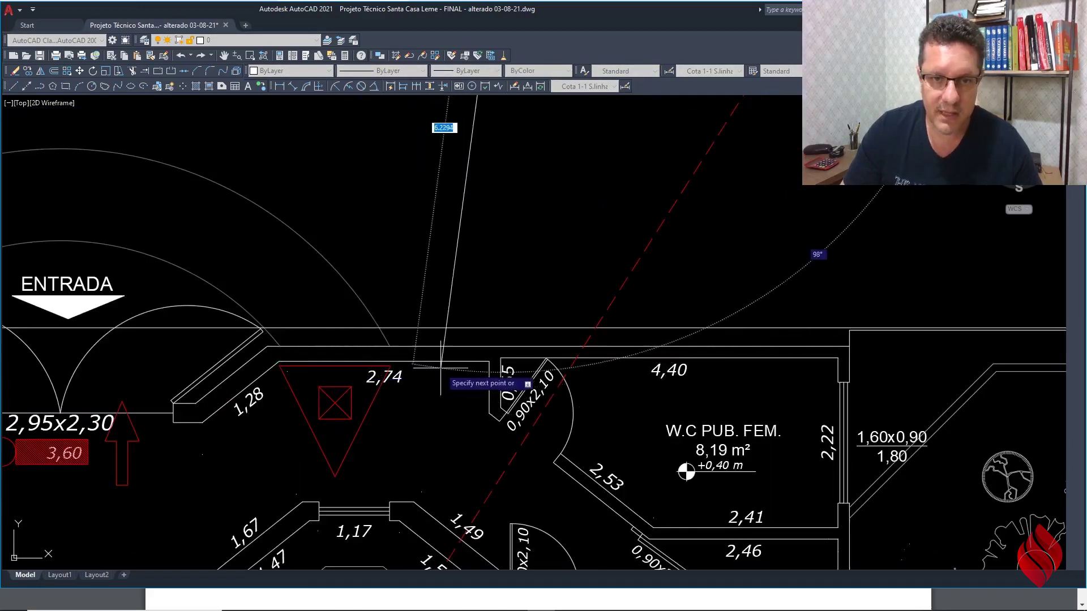
left_click(421, 375)
scroll(412, 434, "down", 2)
key("Escape")
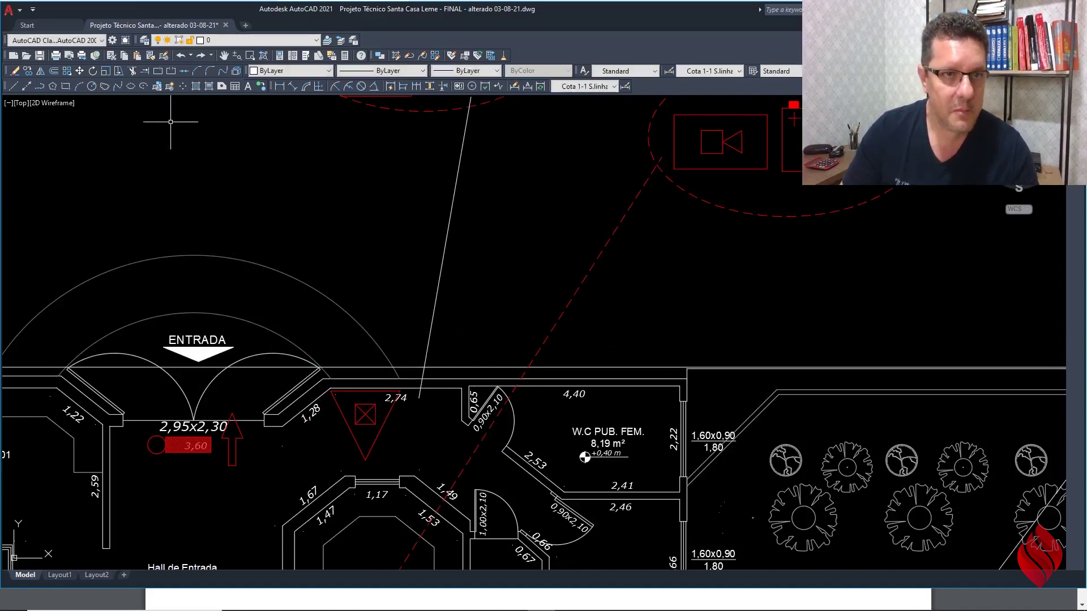
Step: Match the new leader line's properties to the existing dashed red leader of the alarm panel callout
left_click(151, 56)
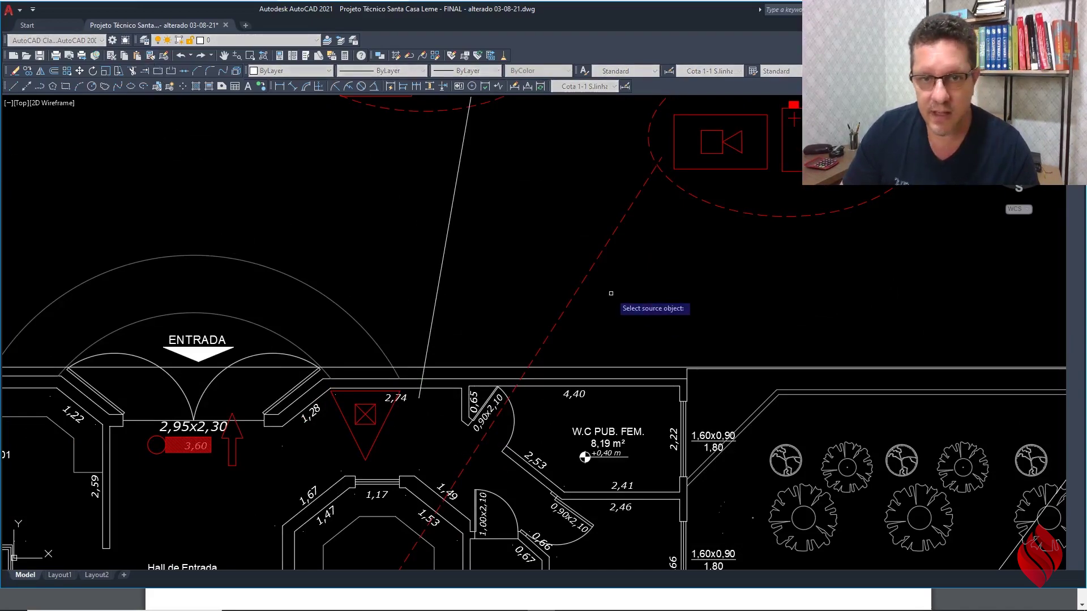
left_click(585, 278)
left_click(439, 250)
right_click(437, 262)
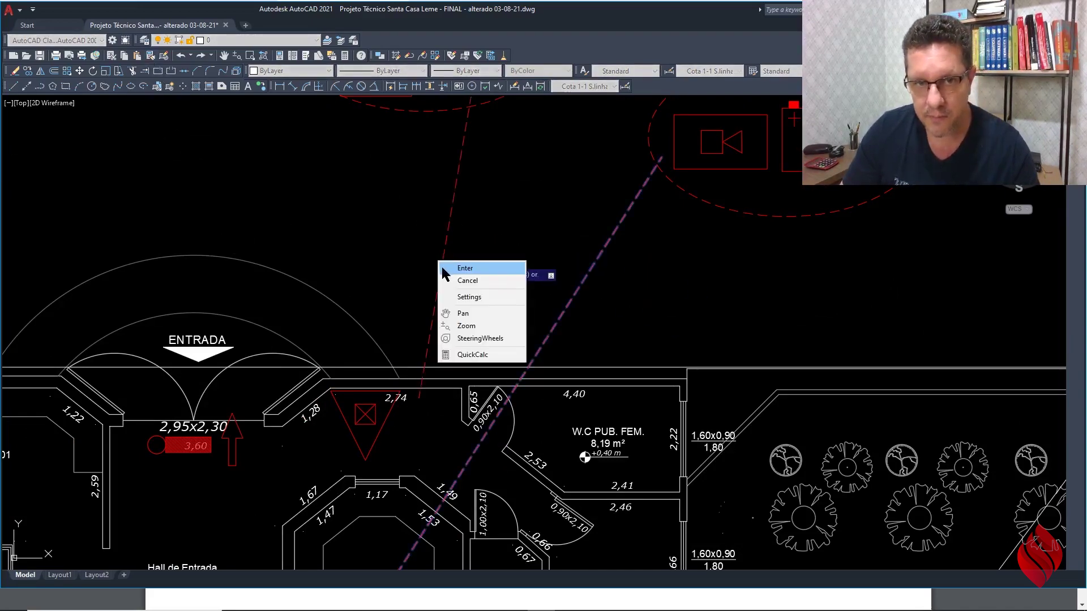
left_click(461, 267)
scroll(473, 266, "down", 2)
scroll(474, 266, "down", 2)
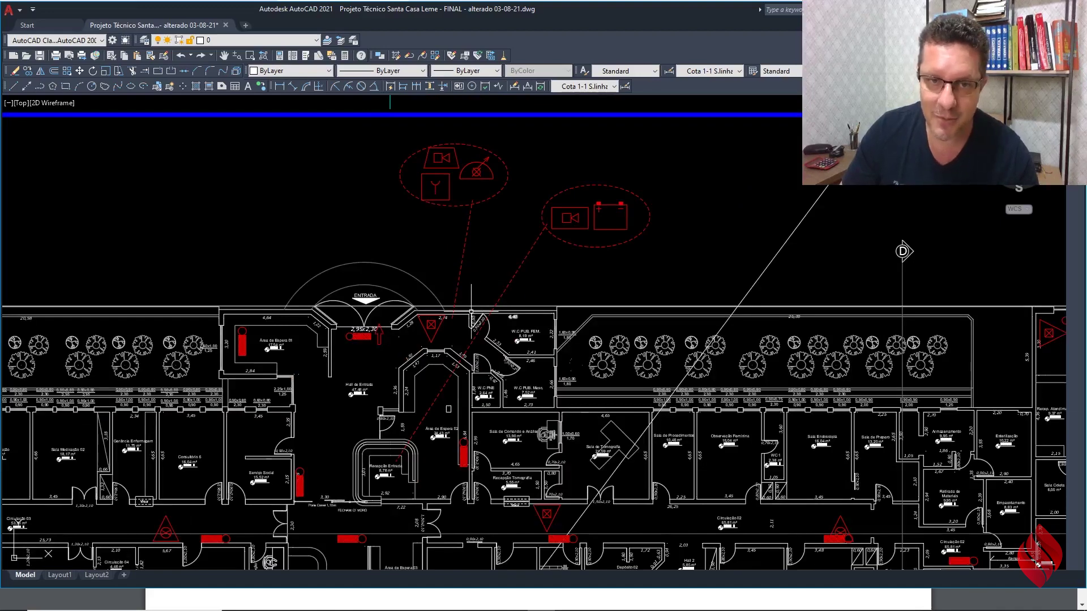
Step: Move the red circled-X symbol with the arrow from above the sheet title to the outer wall beside the three-symbol callout's leader
scroll(597, 304, "down", 4)
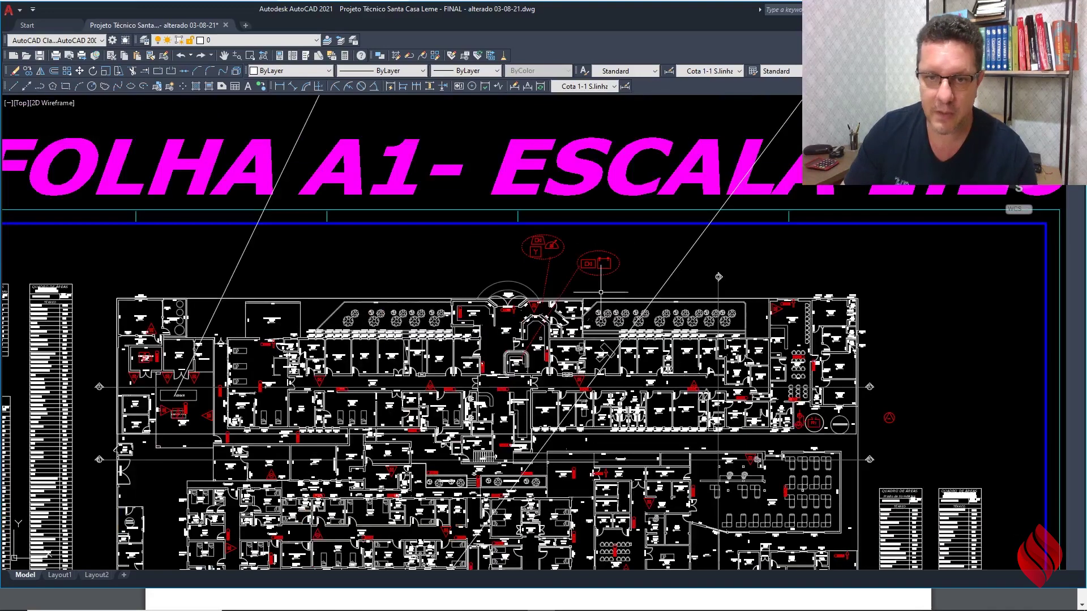
middle_click_drag(597, 290, 565, 262)
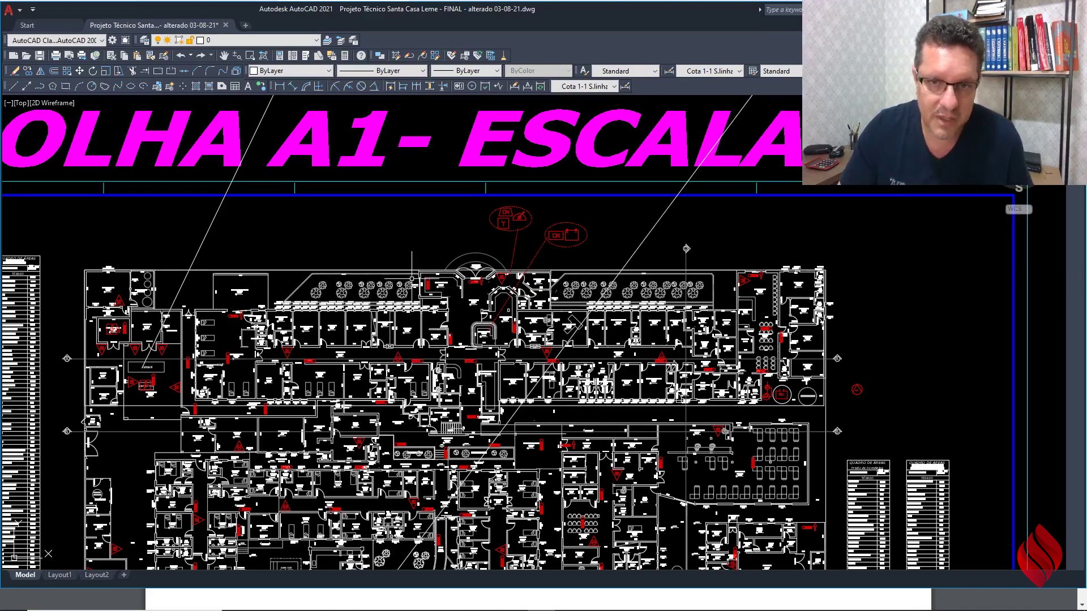
scroll(520, 272, "up", 5)
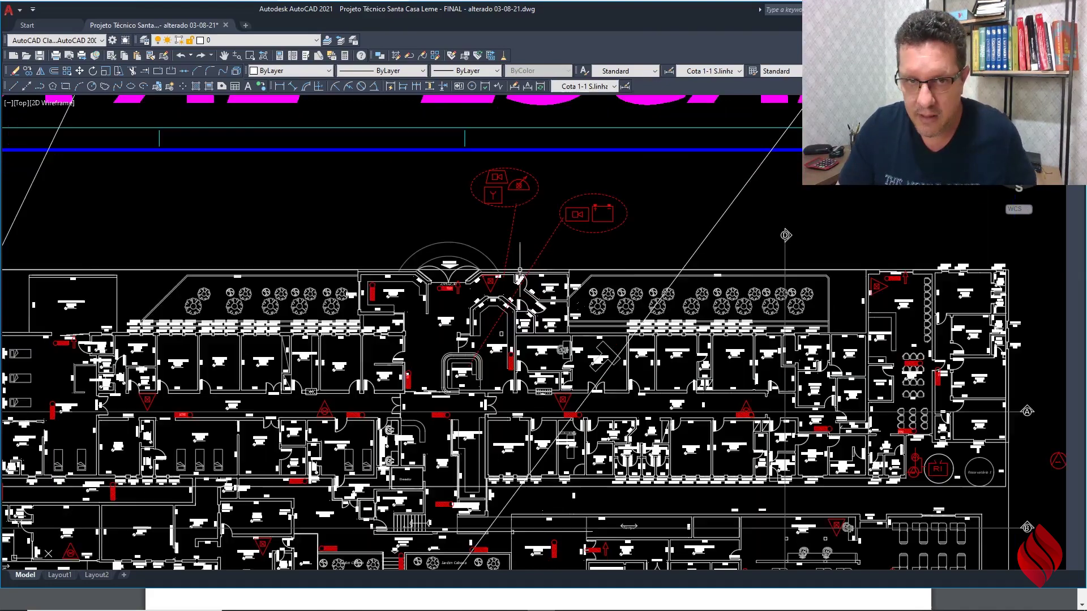
scroll(519, 269, "down", 4)
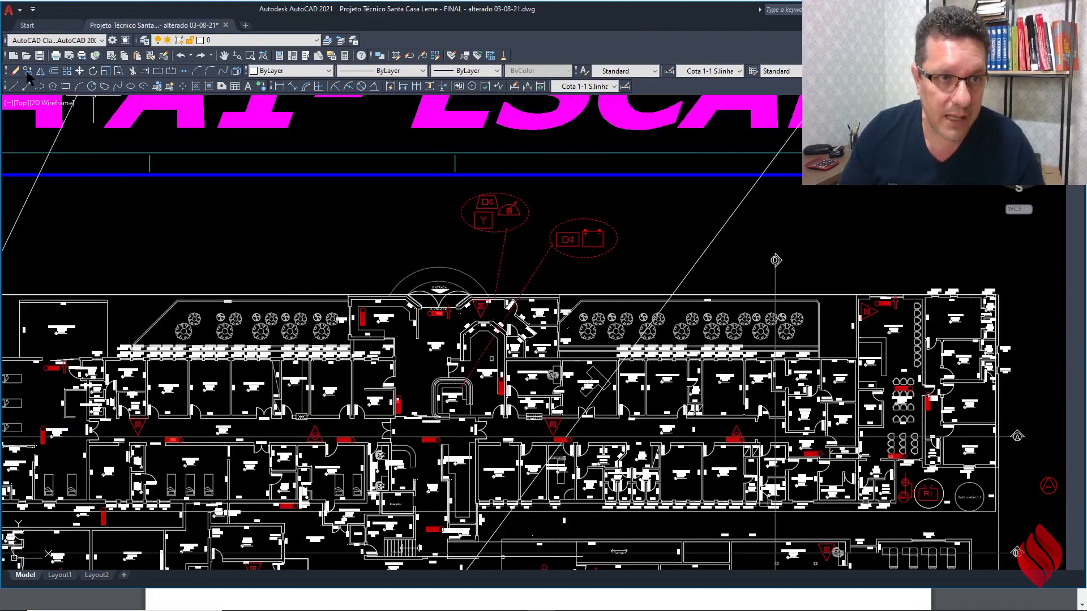
left_click(79, 71)
scroll(545, 443, "down", 4)
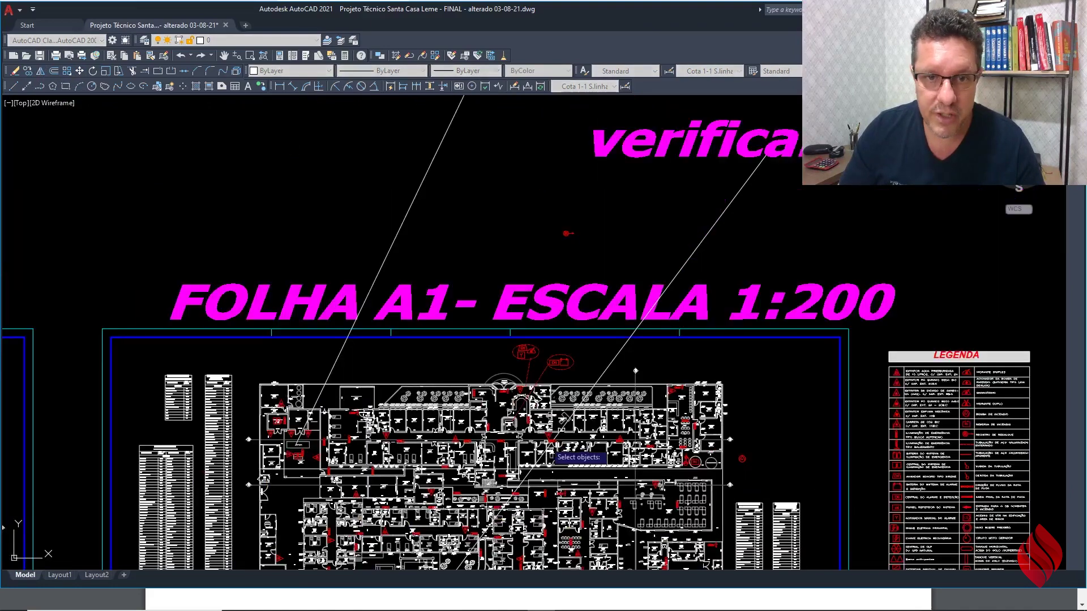
scroll(596, 215, "up", 4)
left_click(590, 223)
left_click(515, 283)
right_click(517, 280)
left_click(519, 259)
scroll(522, 267, "down", 3)
scroll(458, 378, "up", 7)
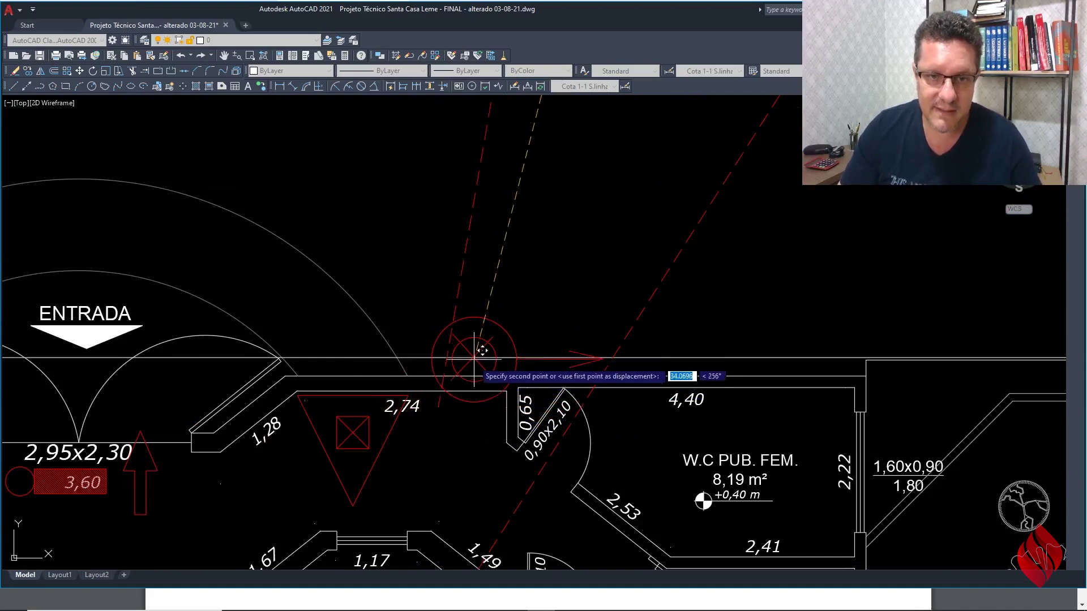
scroll(473, 286, "up", 2)
left_click(451, 355)
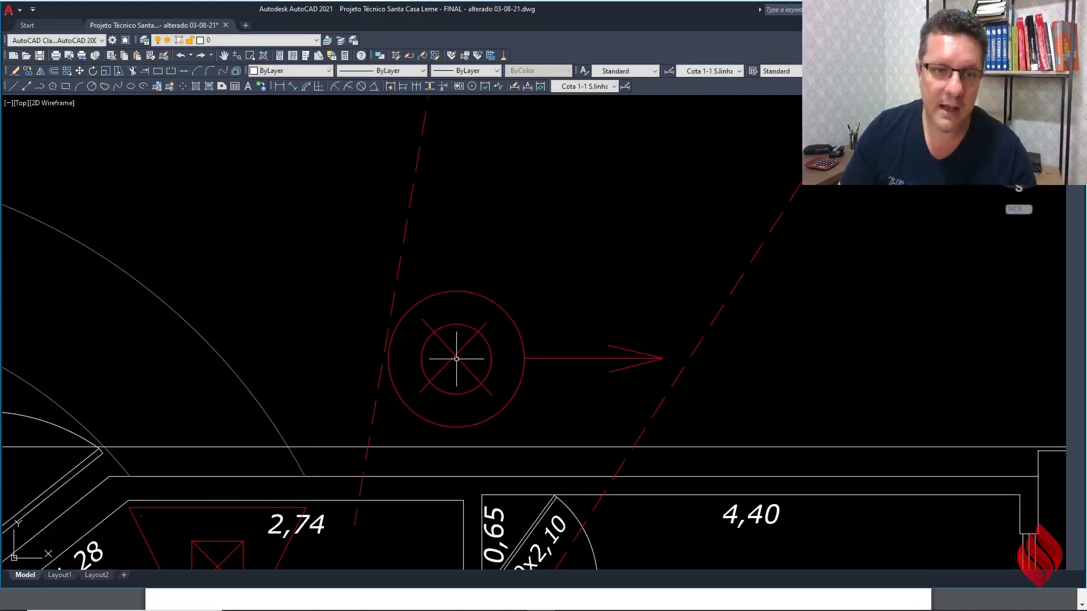
Step: Rotate the circled-X symbol about its centre so that its arrow points upward
scroll(509, 317, "down", 4)
scroll(317, 320, "down", 3)
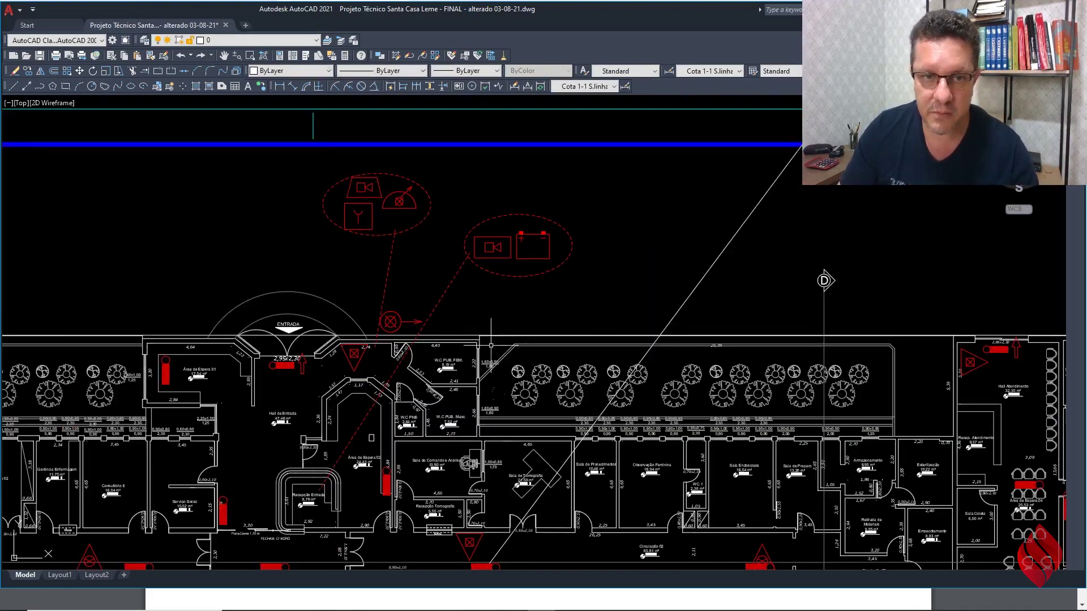
left_click(92, 72)
scroll(408, 330, "up", 4)
left_click(388, 299)
right_click(378, 305)
left_click(364, 309)
left_click(372, 277)
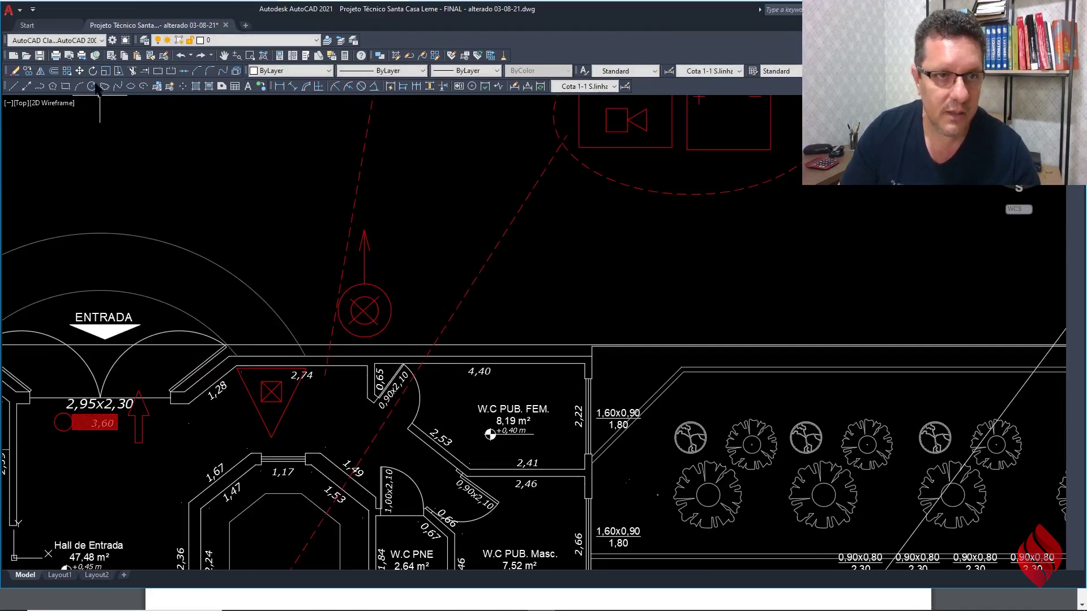
Step: Shift the circled-X symbol slightly left so that it sits on the dashed leader outside the entrance wall
key("space")
left_click(358, 307)
right_click(362, 307)
left_click(425, 283)
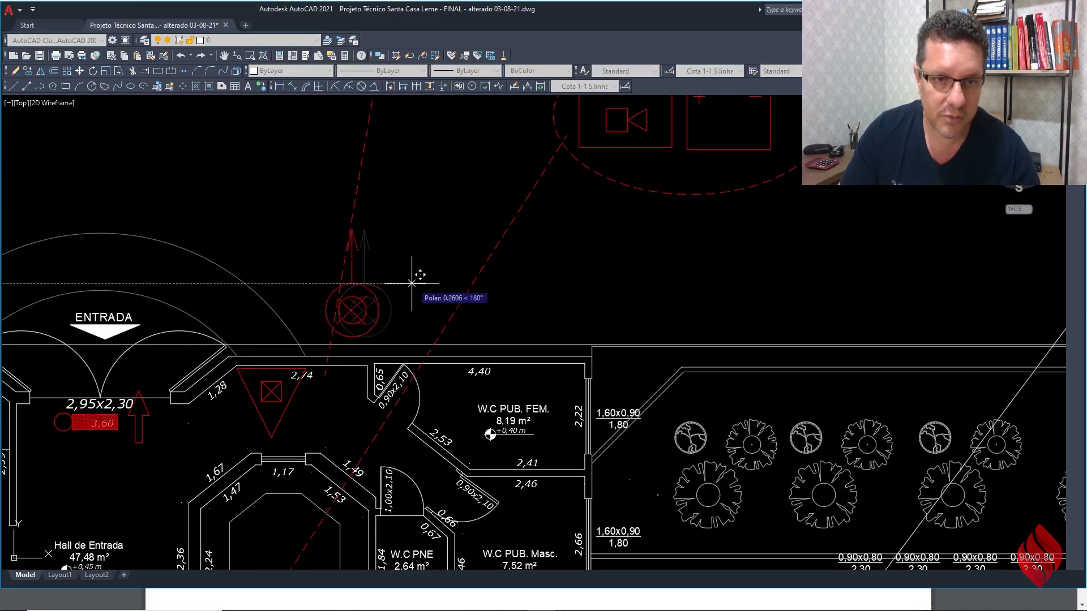
left_click(395, 283)
scroll(399, 294, "down", 4)
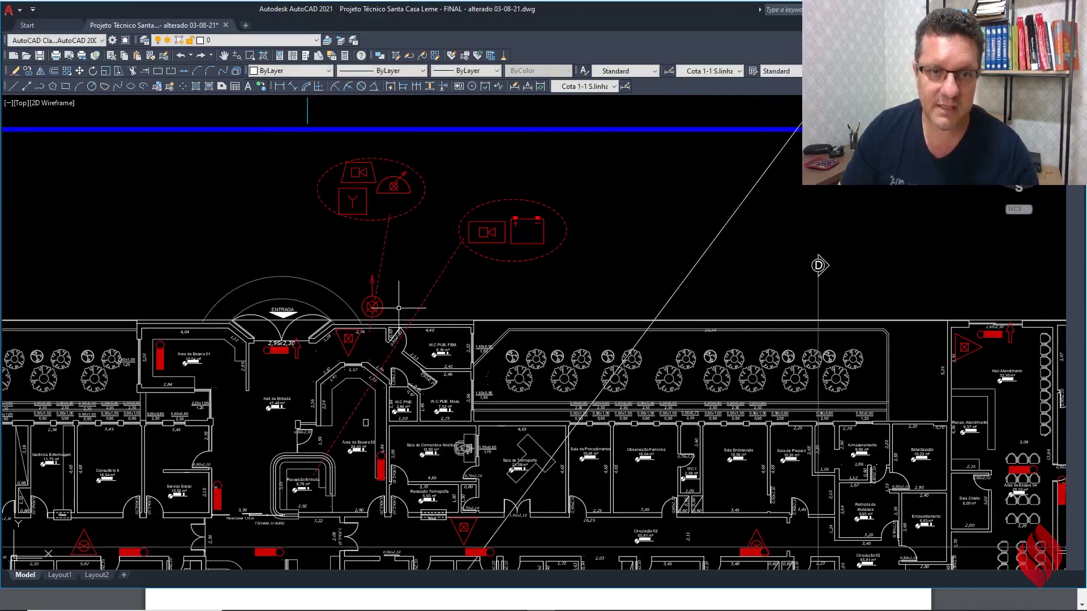
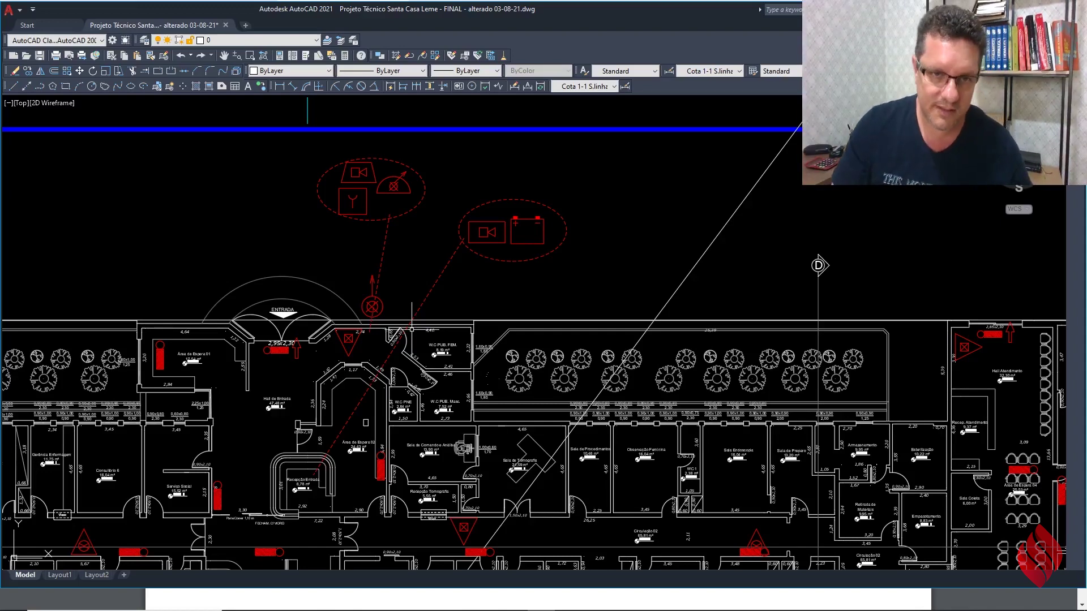
Step: Draw a small circle at the end of the three-symbol callout's leader, beside the 2,74 dimension in the entrance hall
scroll(449, 287, "down", 2)
middle_click_drag(457, 365, 708, 361)
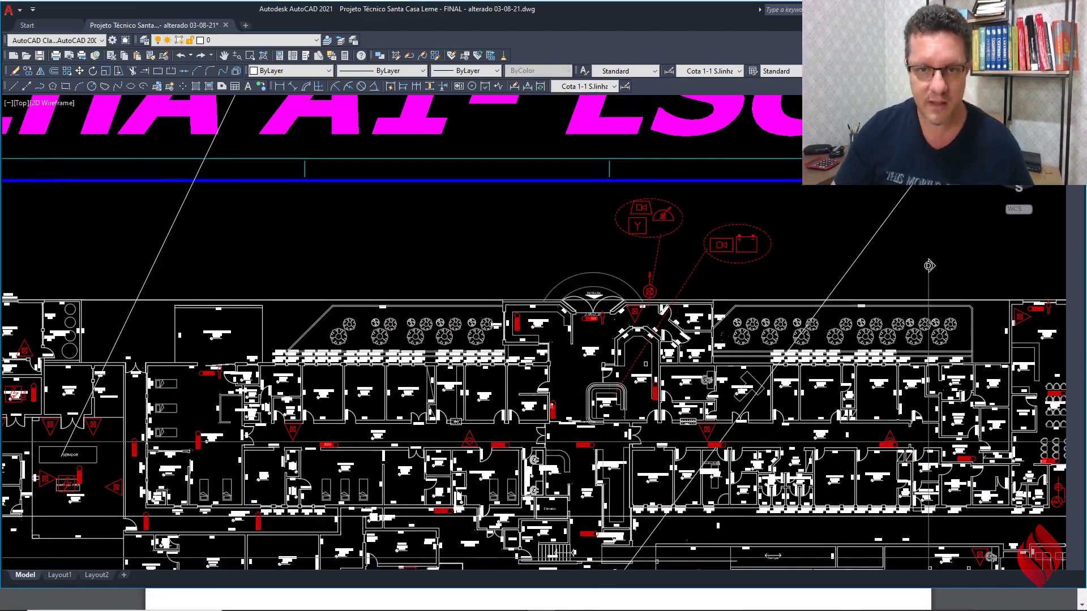
scroll(673, 292, "up", 4)
scroll(606, 286, "up", 4)
scroll(607, 288, "down", 5)
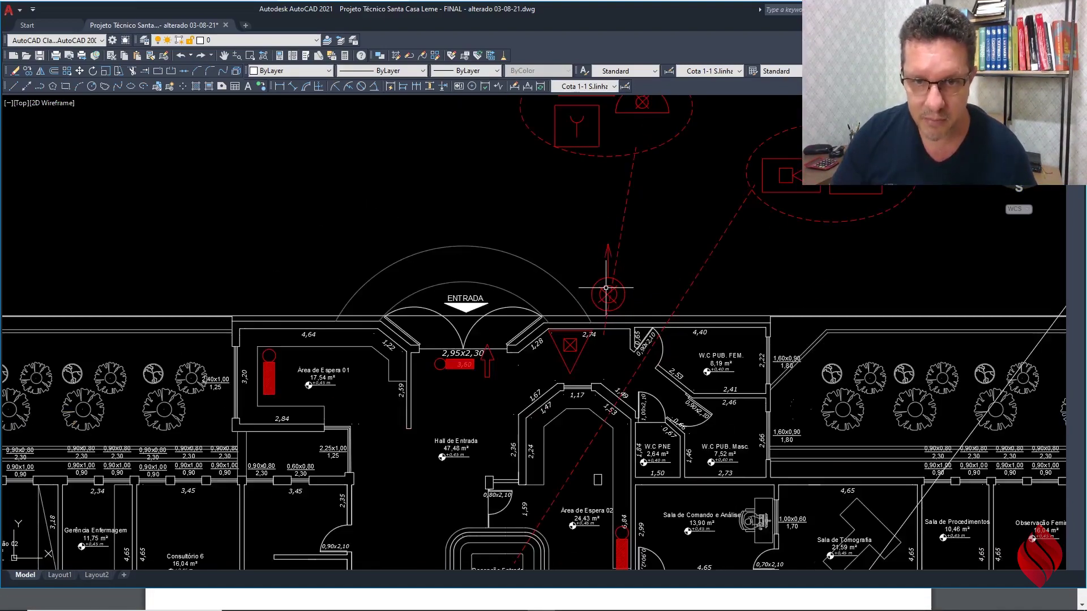
scroll(577, 264, "down", 3)
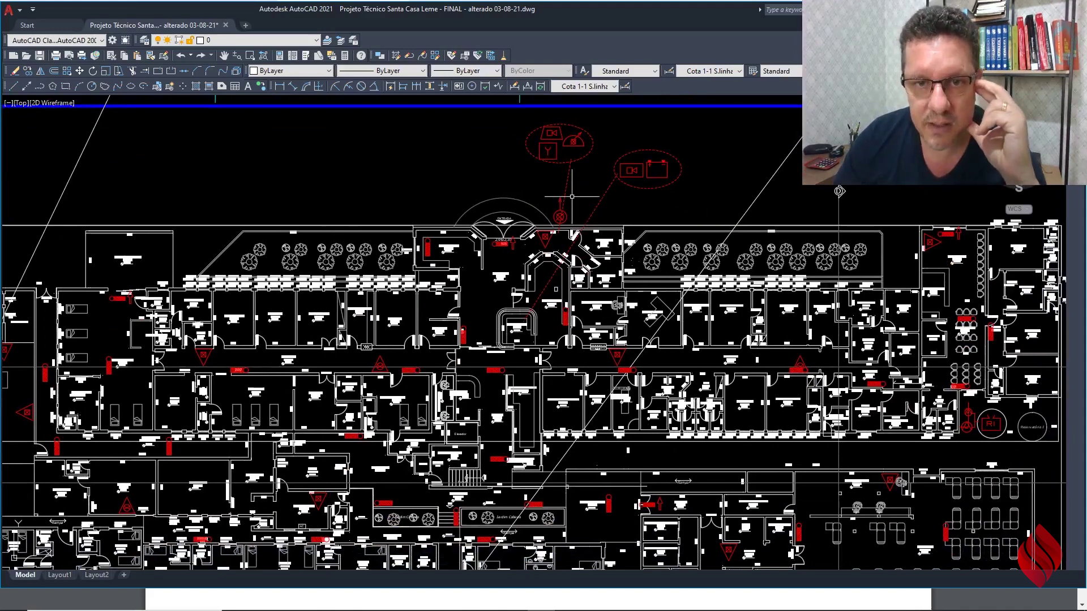
scroll(559, 227, "up", 4)
scroll(532, 300, "up", 3)
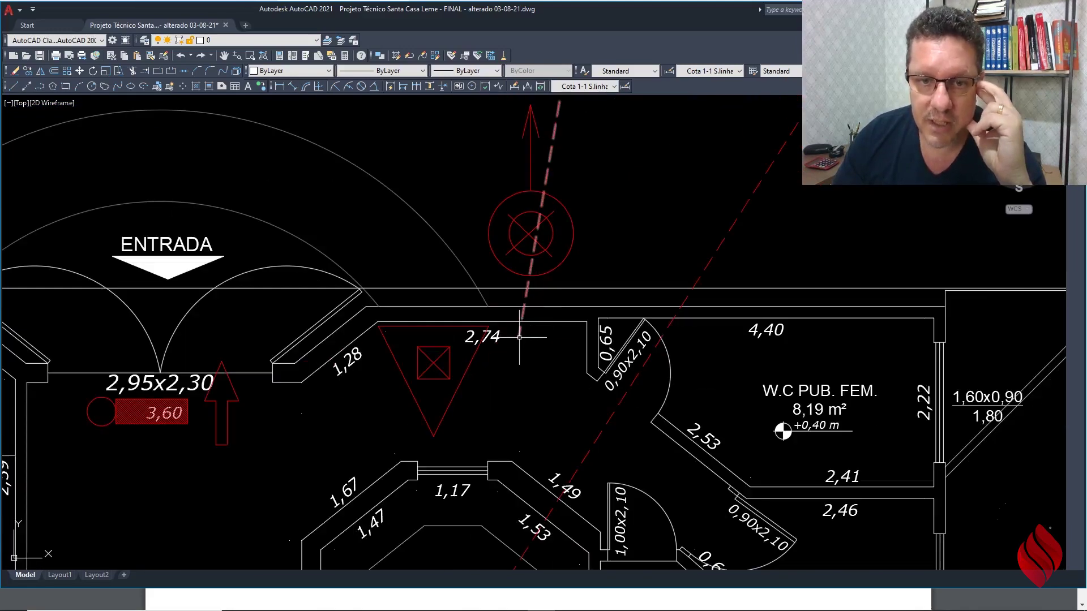
left_click(92, 86)
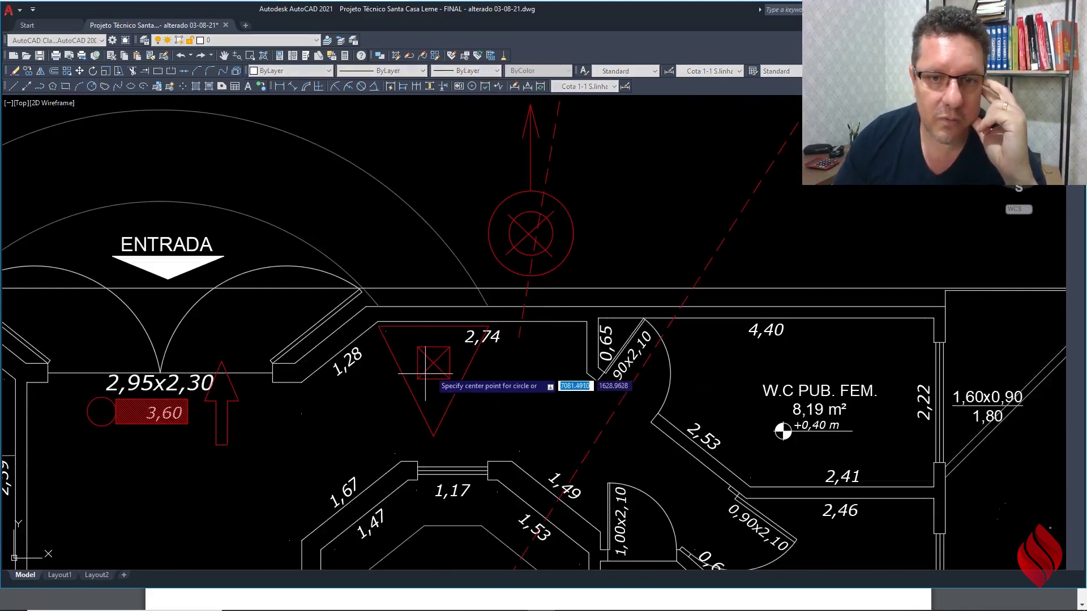
scroll(560, 354, "up", 4)
left_click(445, 311)
left_click(444, 341)
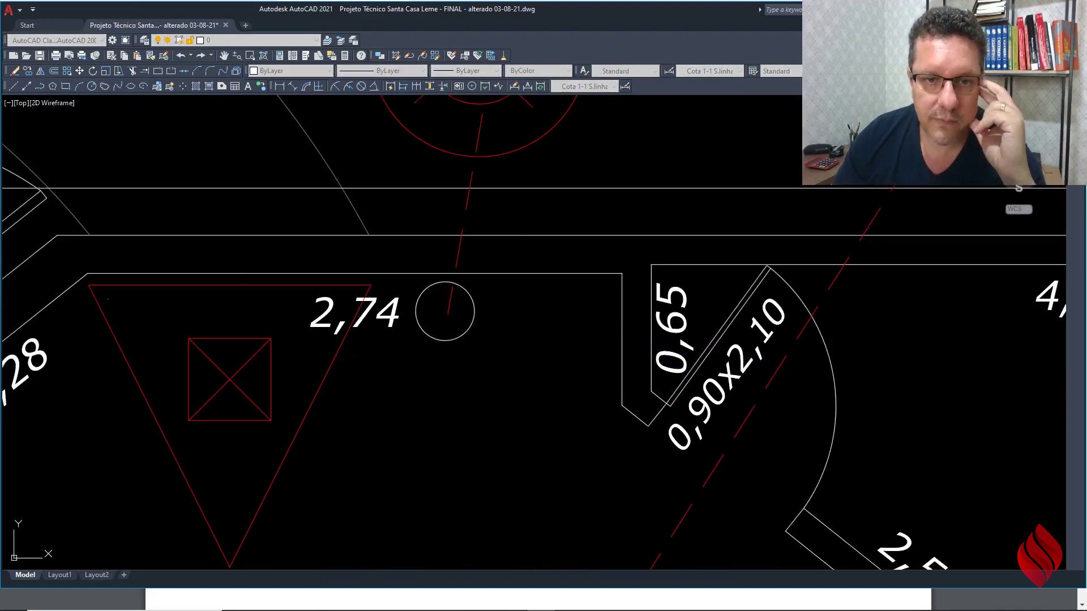
Step: Hatch the small circle at the leader's end with the SOLID pattern
left_click(196, 86)
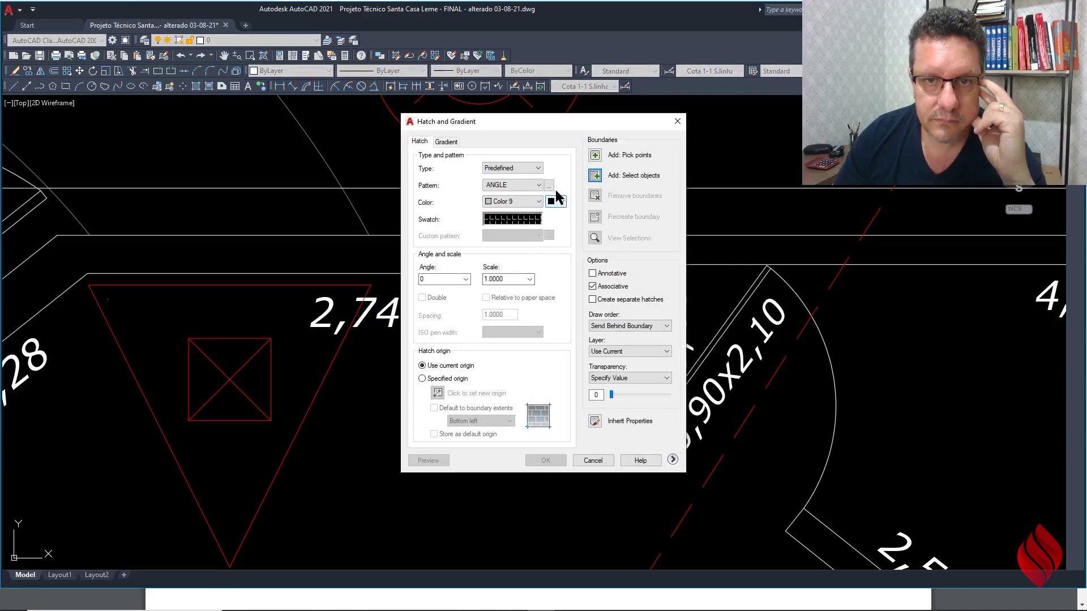
left_click(549, 186)
left_click(482, 220)
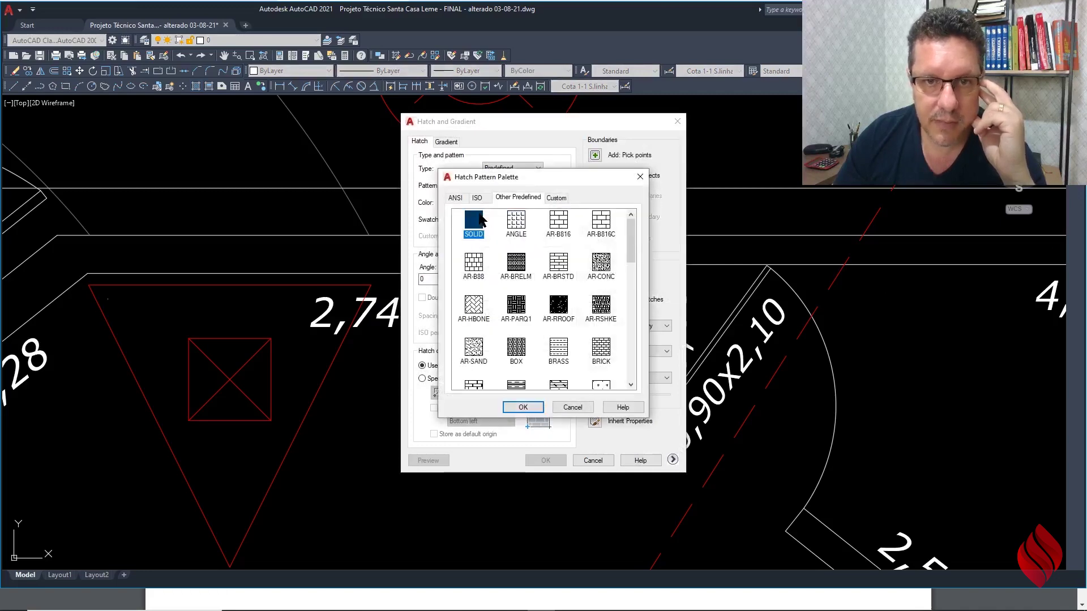
left_click(523, 407)
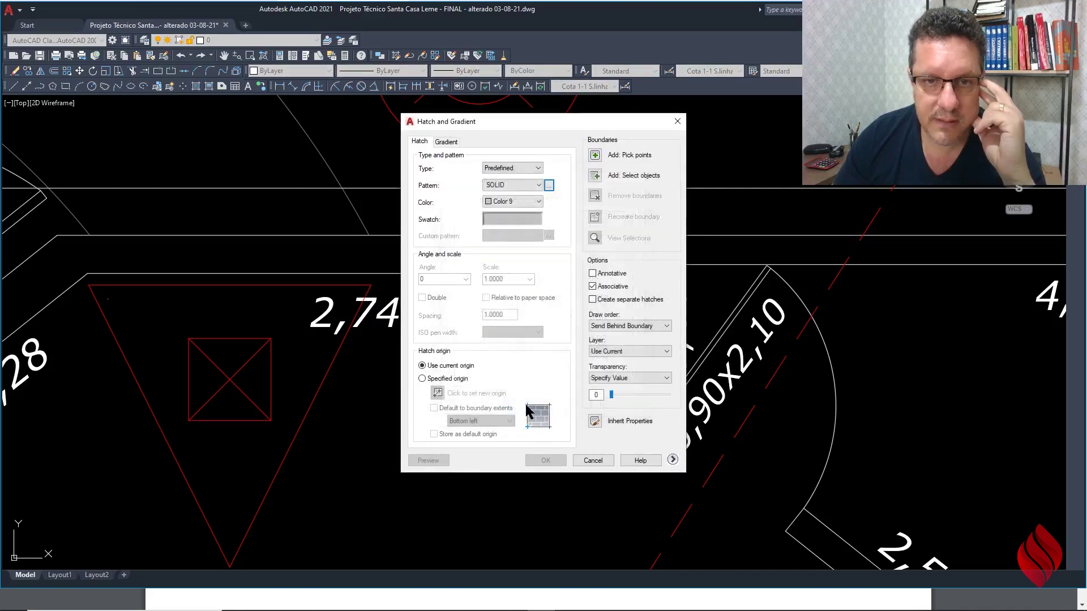
left_click(594, 176)
left_click(474, 313)
right_click(477, 314)
left_click(498, 316)
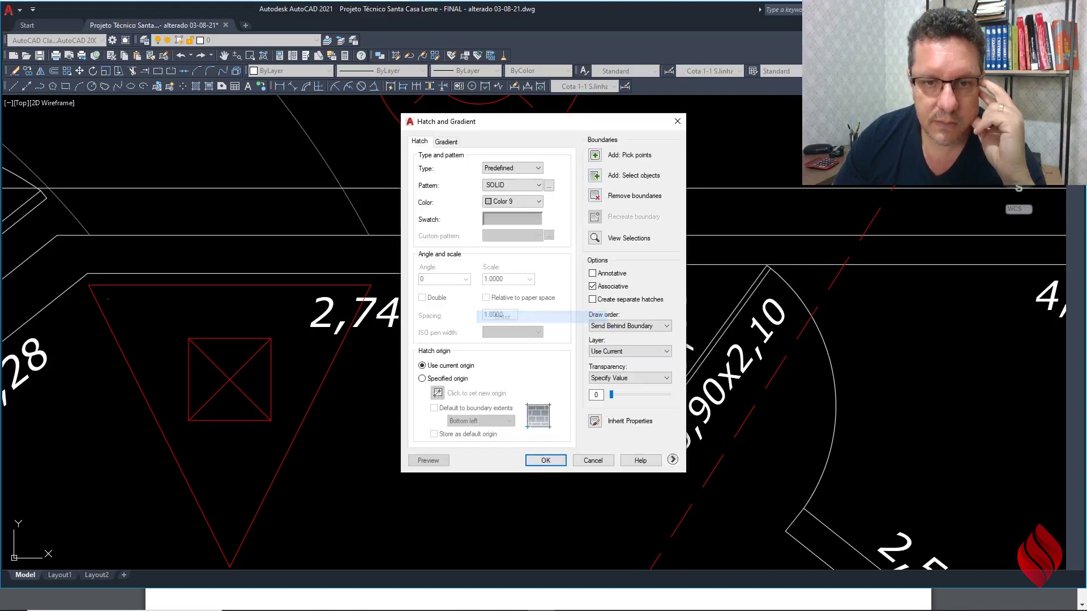
left_click(552, 460)
Step: Change the color of the filled circle at the leader's end to Red
left_click(469, 331)
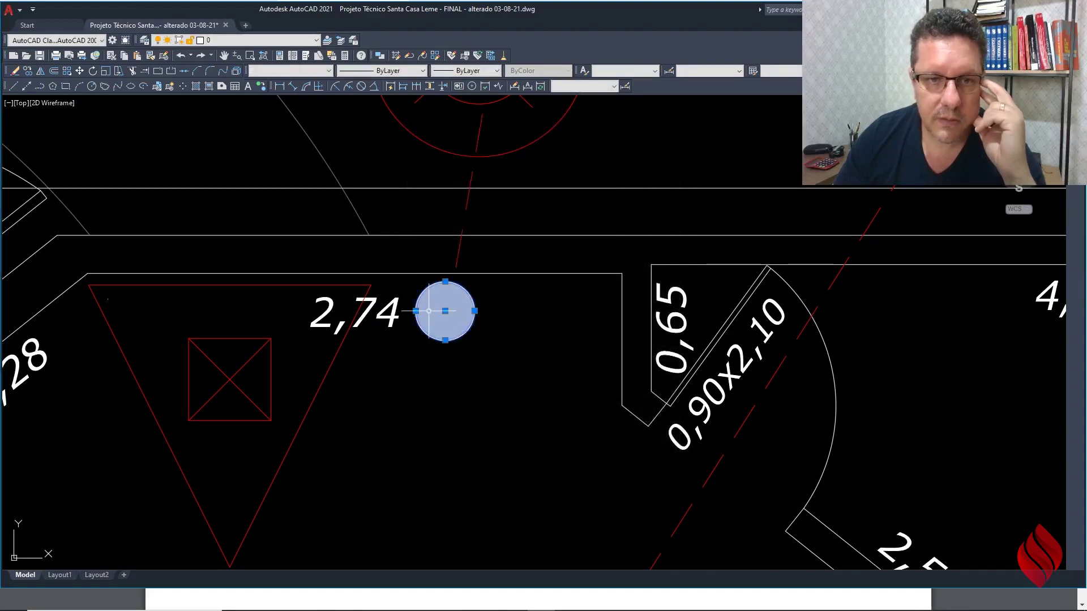
left_click(289, 70)
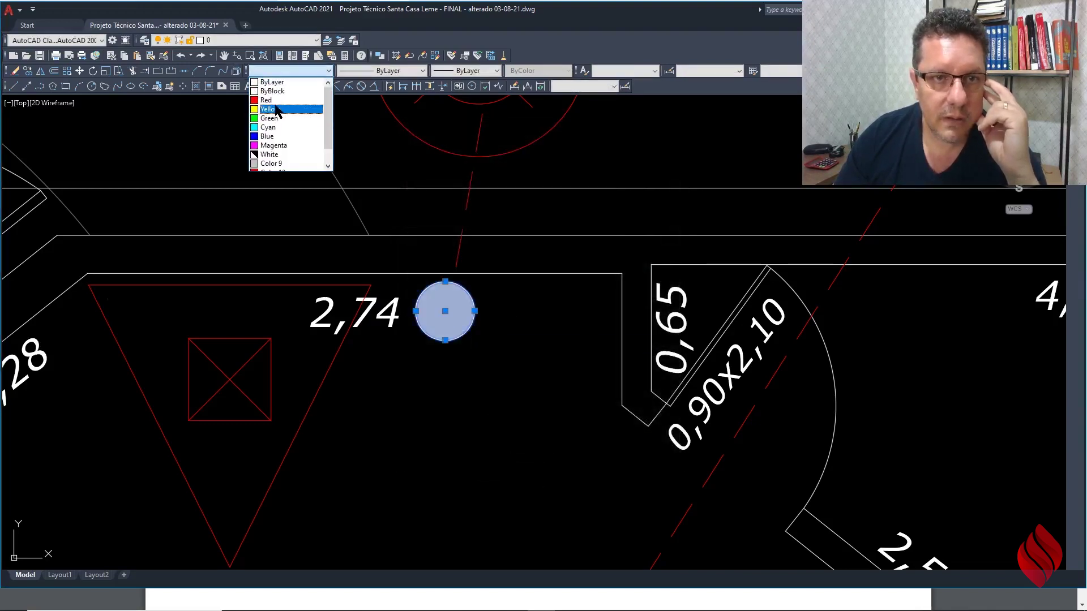
left_click(274, 109)
scroll(510, 368, "down", 5)
scroll(492, 388, "down", 4)
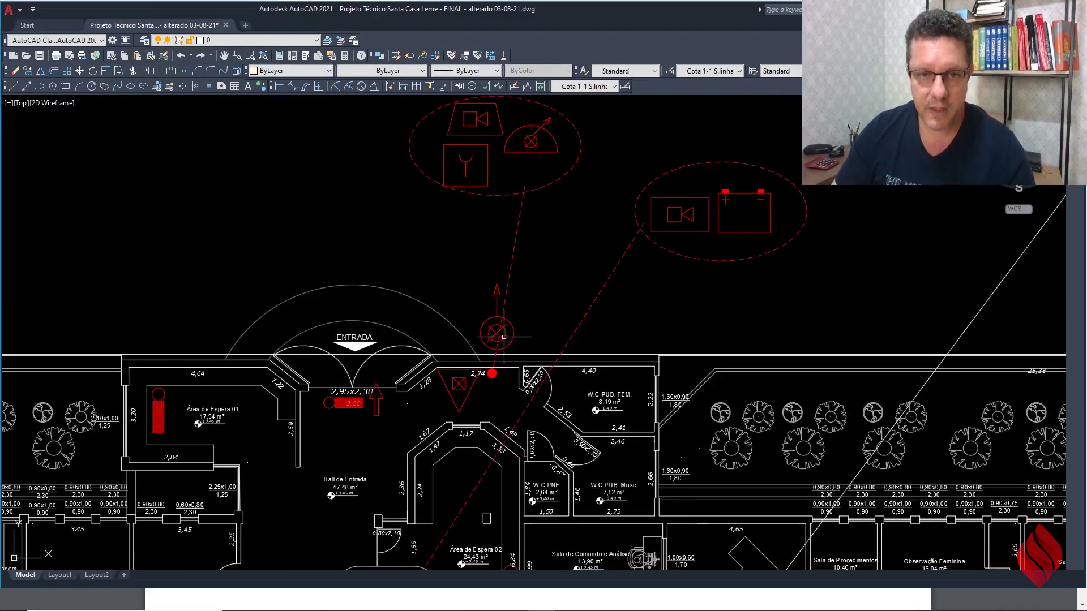
scroll(505, 347, "up", 4)
scroll(501, 320, "down", 3)
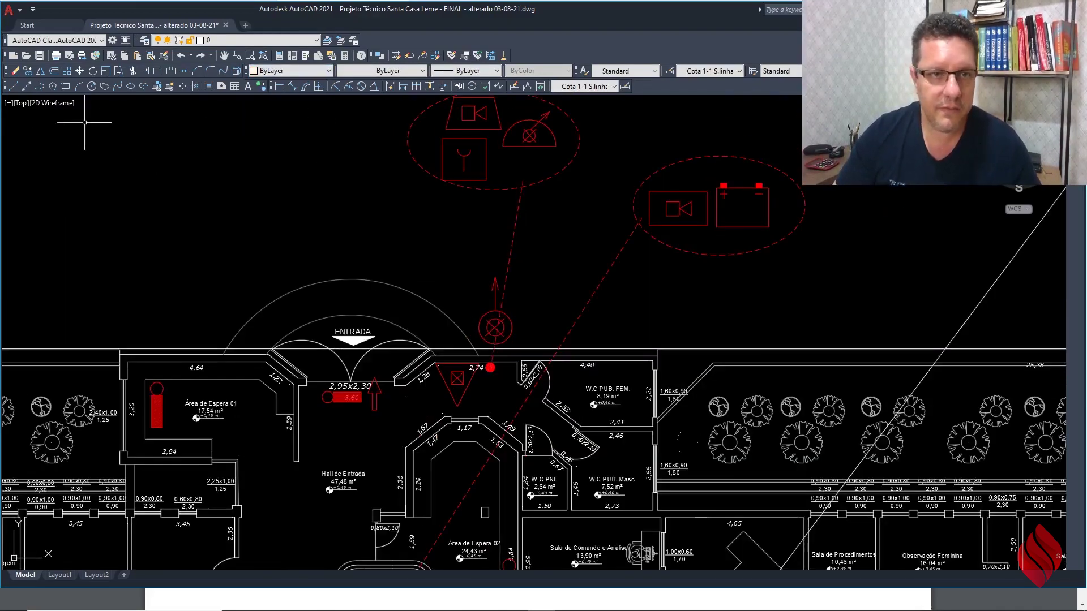
Step: Move the encircled three-symbol group further left, away from the alarm panel and battery callout
left_click(79, 72)
scroll(380, 237, "down", 2)
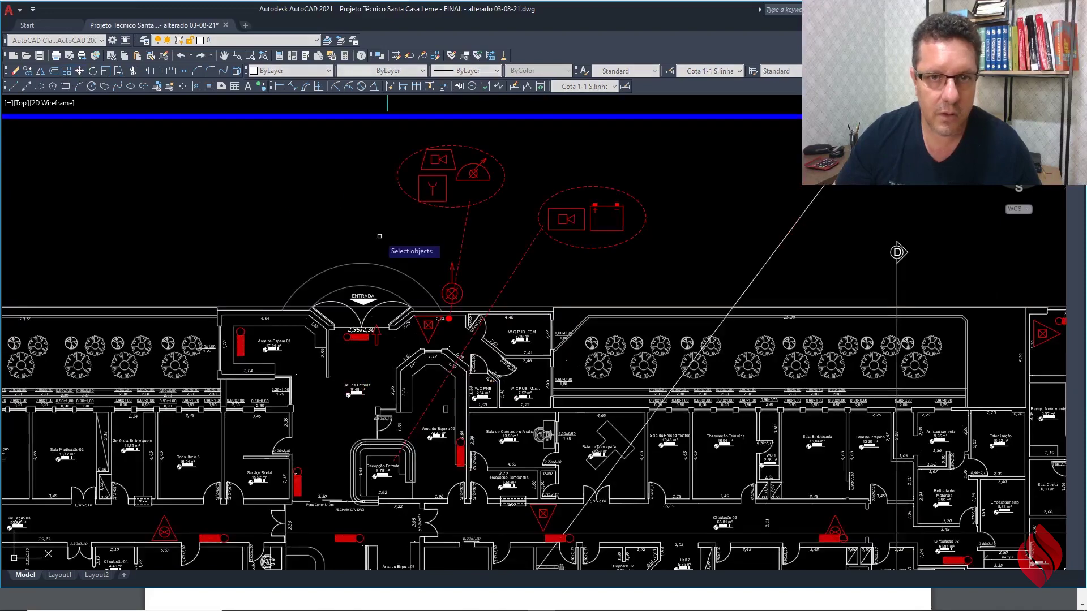
left_click(536, 147)
left_click(365, 189)
right_click(366, 190)
left_click(366, 190)
left_click(298, 189)
Step: Stretch the upper end of the group's dashed leader to the ellipse's new position
left_click(467, 217)
left_click(469, 202)
scroll(401, 203, "up", 4)
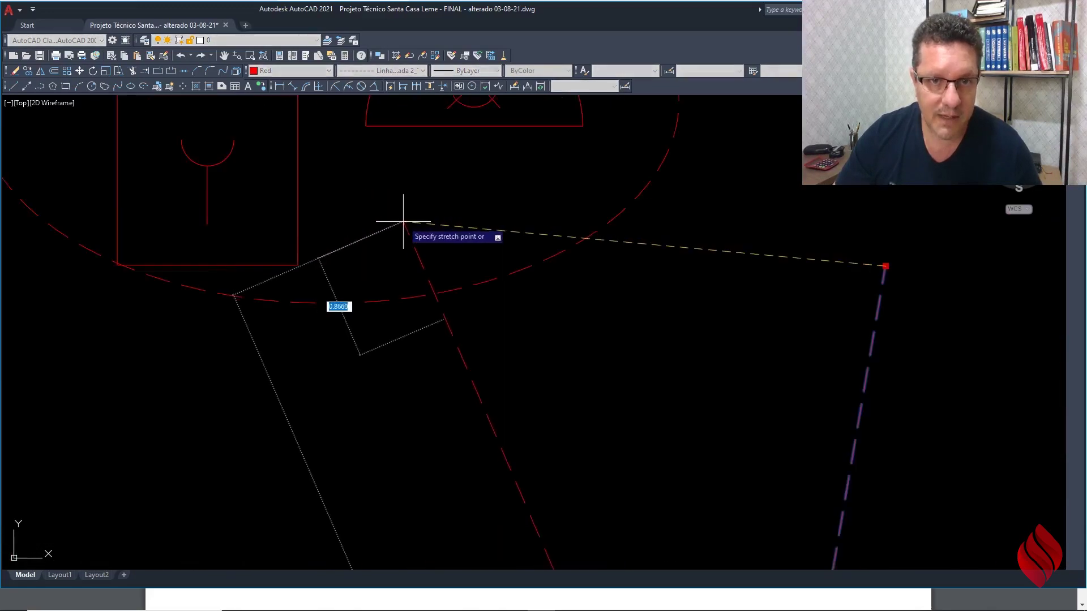
left_click(396, 197)
scroll(439, 211, "down", 3)
key("Escape")
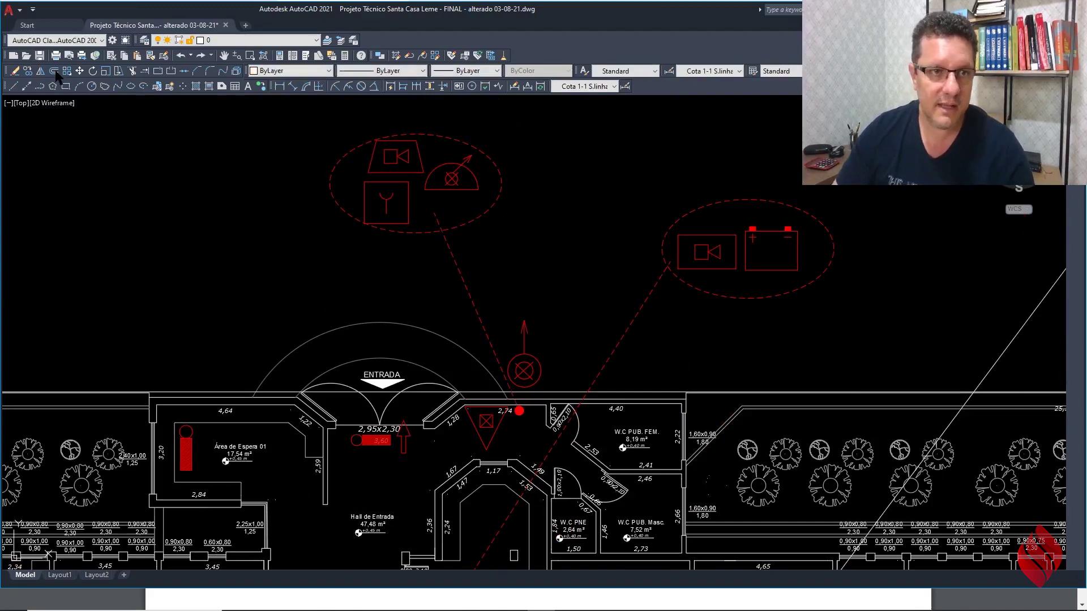
Step: Move the trapezoid and square Y symbols out of the ellipse to the empty area left of it, above Área de Espera 01
left_click(78, 72)
left_click(391, 169)
left_click(373, 194)
right_click(378, 195)
left_click(386, 193)
scroll(449, 177, "down", 5)
scroll(461, 272, "up", 3)
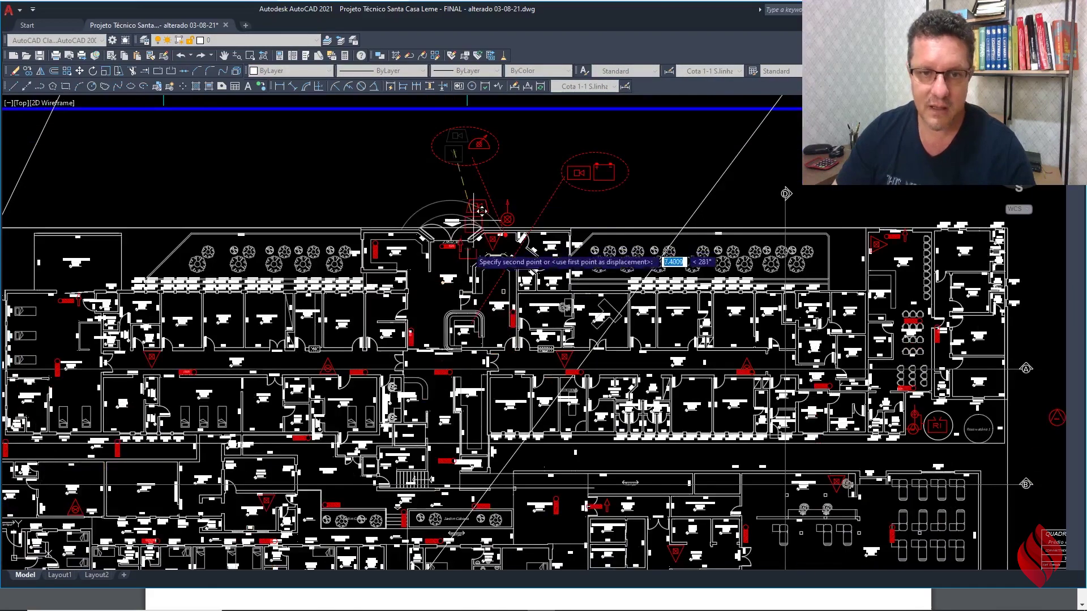
middle_click_drag(463, 266, 455, 211)
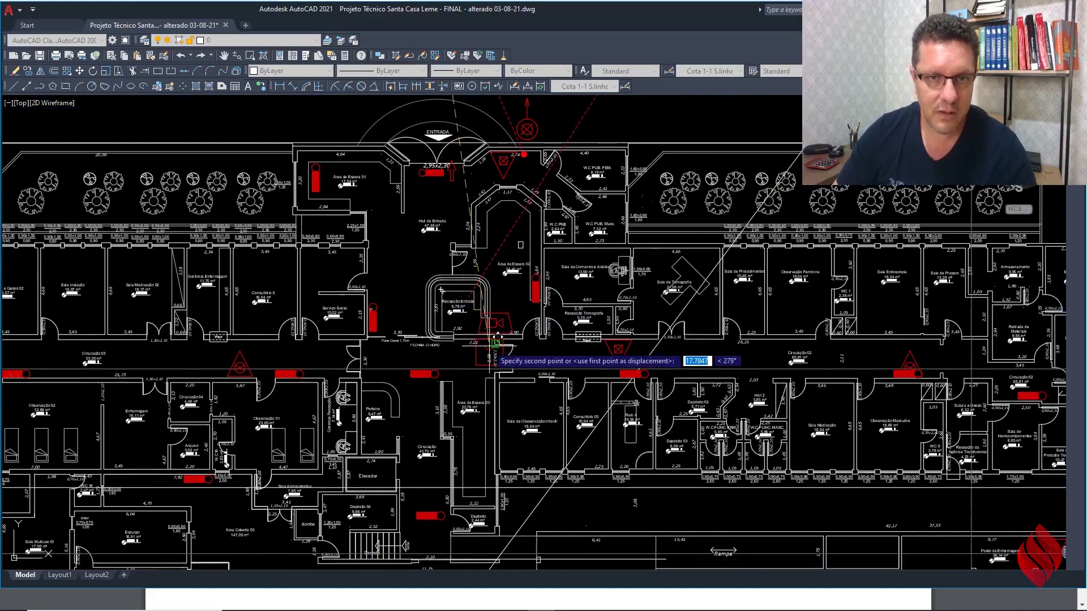
middle_click_drag(498, 388, 532, 304)
scroll(439, 305, "up", 5)
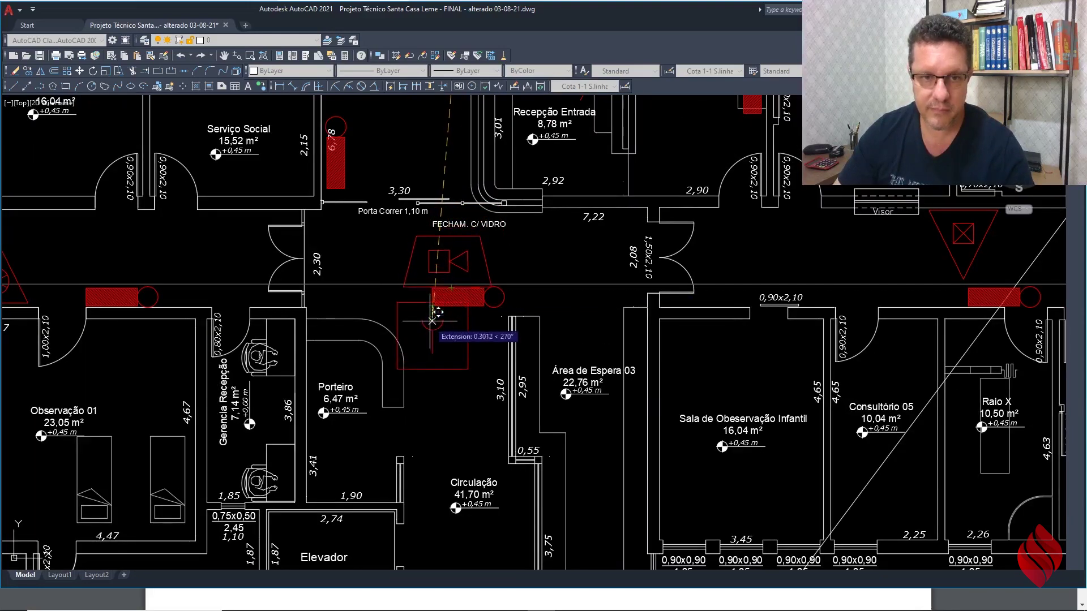
scroll(439, 306, "down", 2)
middle_click_drag(444, 377, 402, 342)
scroll(408, 373, "up", 2)
scroll(413, 383, "down", 2)
scroll(422, 374, "down", 6)
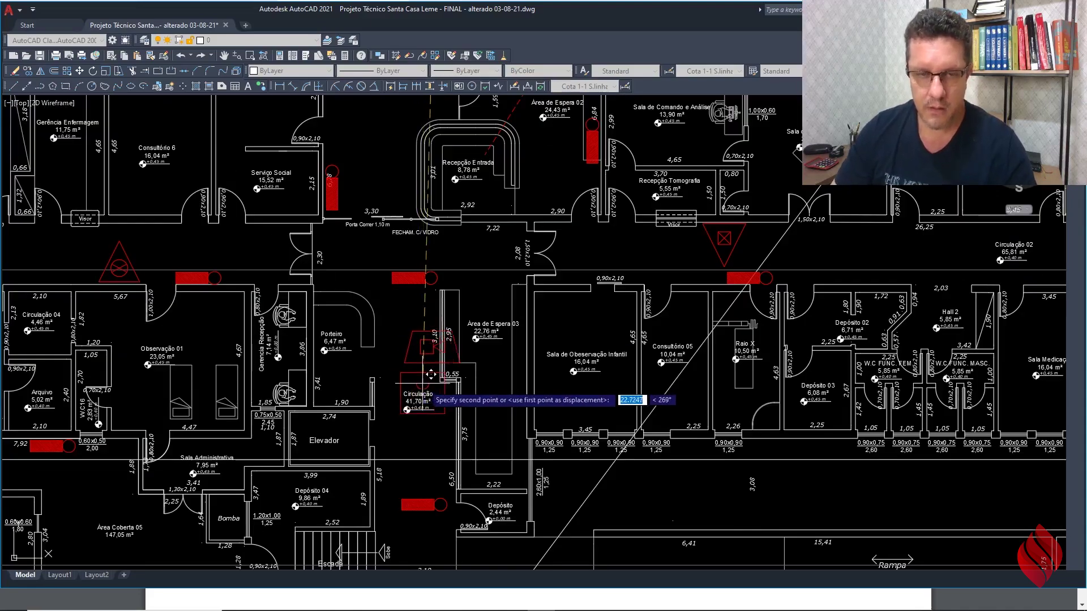
scroll(377, 232, "up", 5)
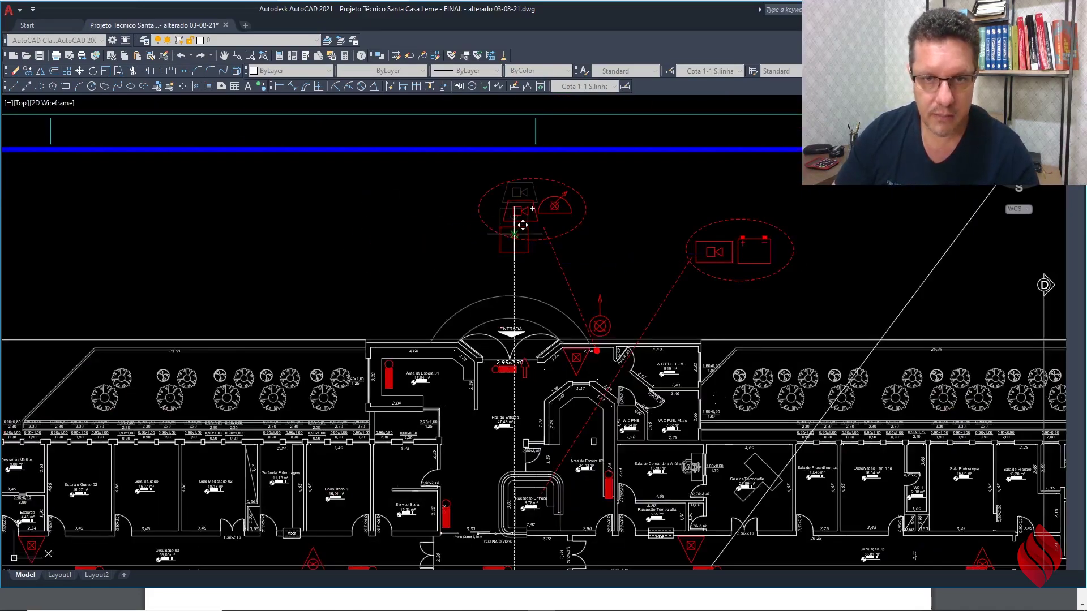
left_click(378, 240)
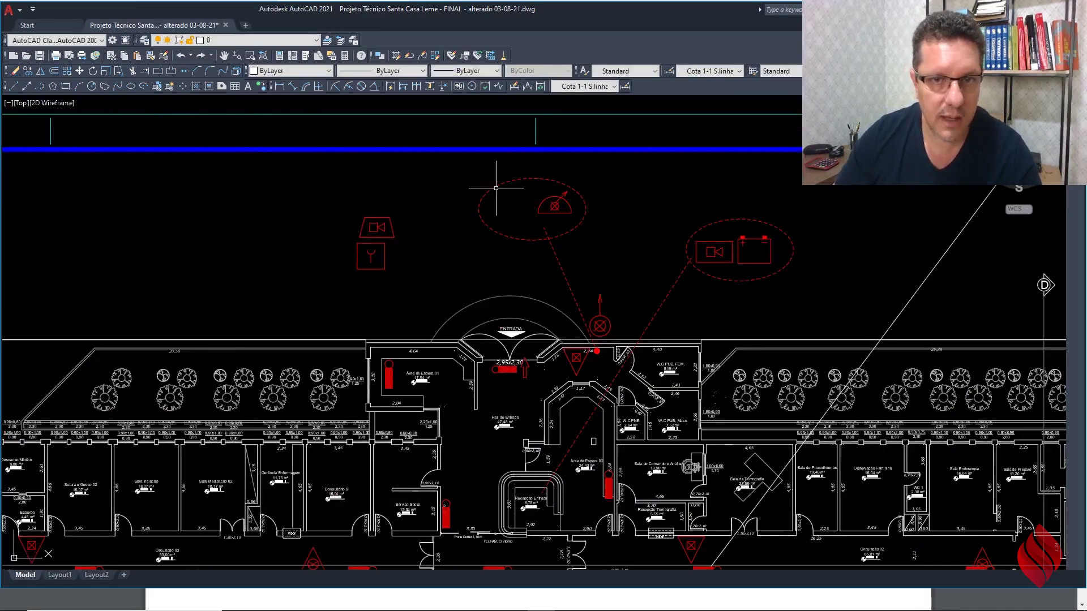
Step: Move the semicircle symbol with the diagonal arrow left to the centre of its dashed ellipse
left_click(79, 71)
left_click(555, 206)
key("Return")
left_click(555, 208)
left_click(521, 208)
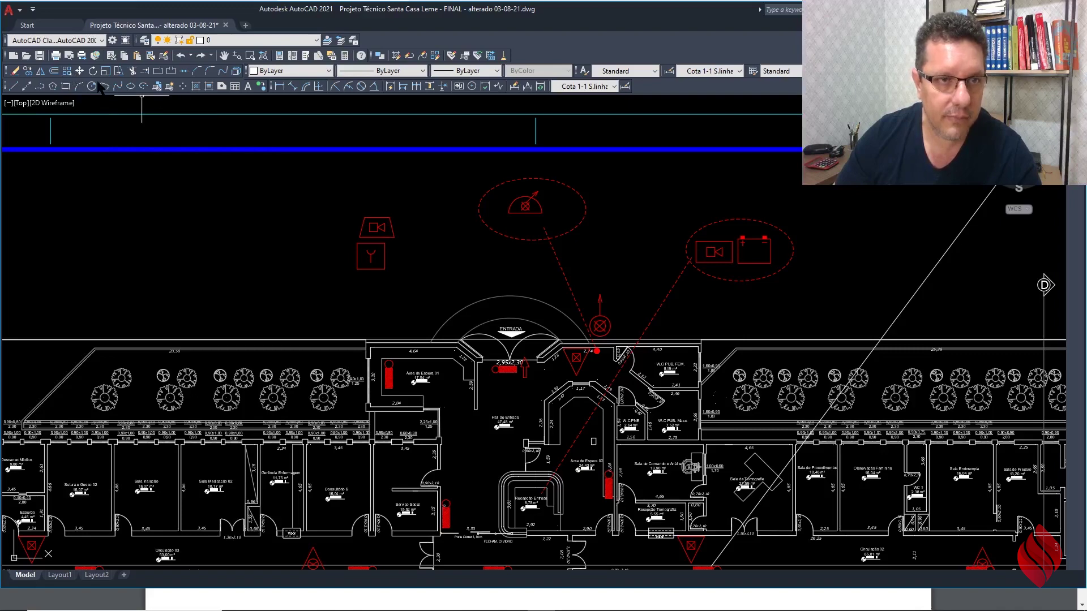
right_click(221, 171)
key("Escape")
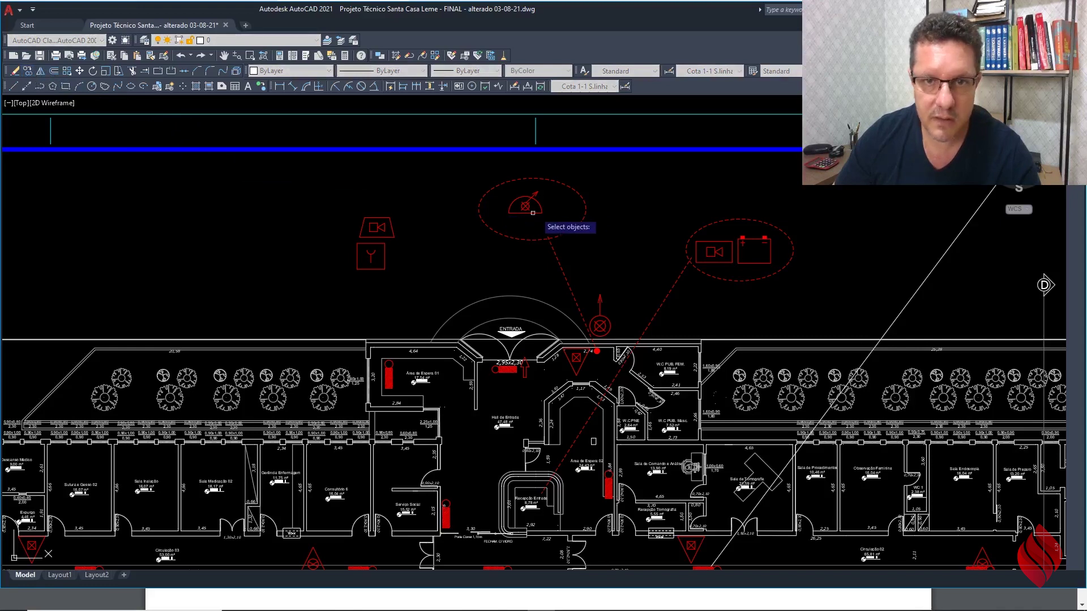
left_click(585, 188)
left_click(574, 203)
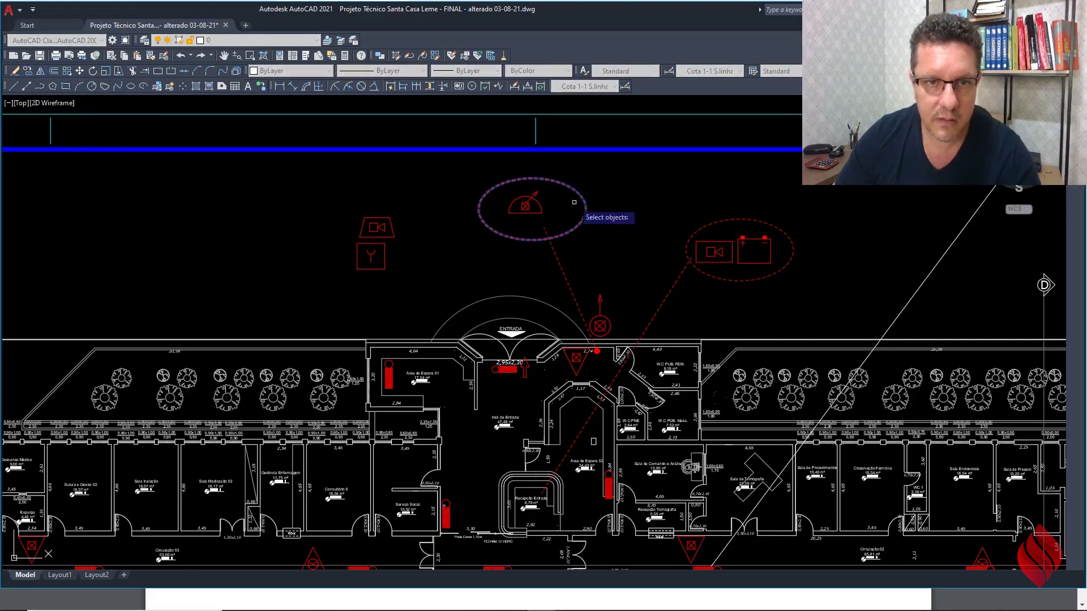
key("Return")
Step: Try to copy the trapezoid and square Y symbols to another spot on the plan
left_click(31, 71)
left_click(419, 217)
left_click(354, 265)
key("Return")
left_click(384, 269)
scroll(422, 247, "down", 2)
scroll(430, 335, "up", 1)
scroll(432, 354, "up", 5)
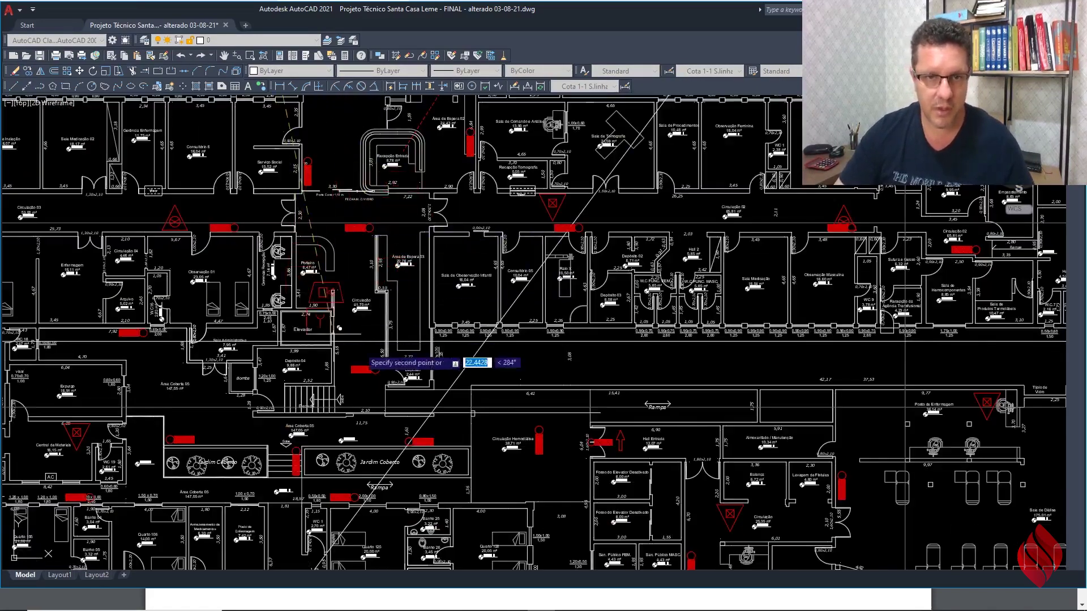
scroll(461, 334, "down", 2)
scroll(473, 335, "up", 6)
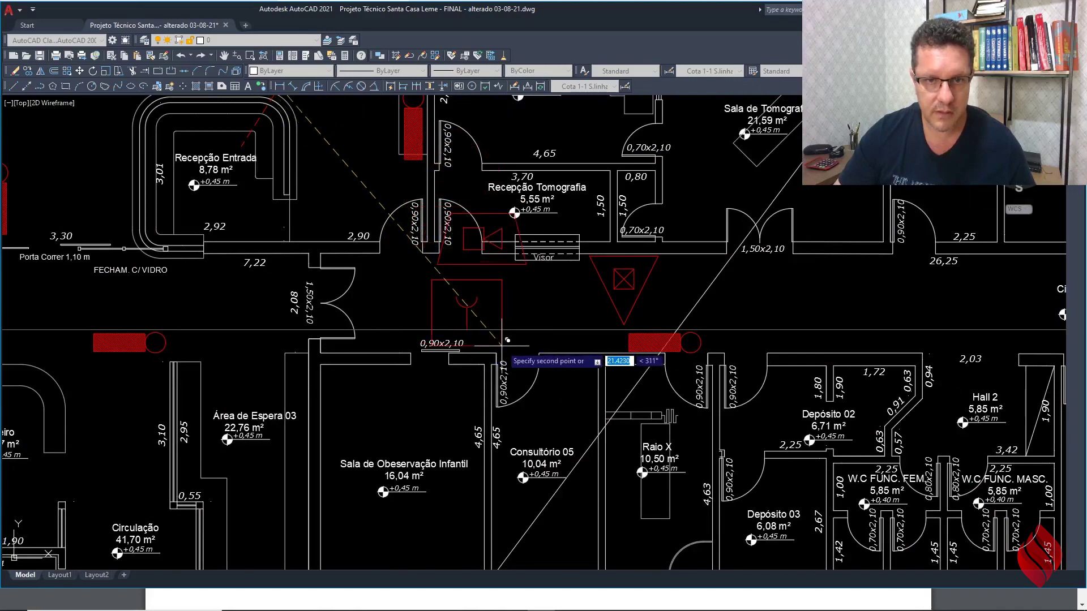
scroll(518, 341, "down", 2)
scroll(518, 348, "down", 5)
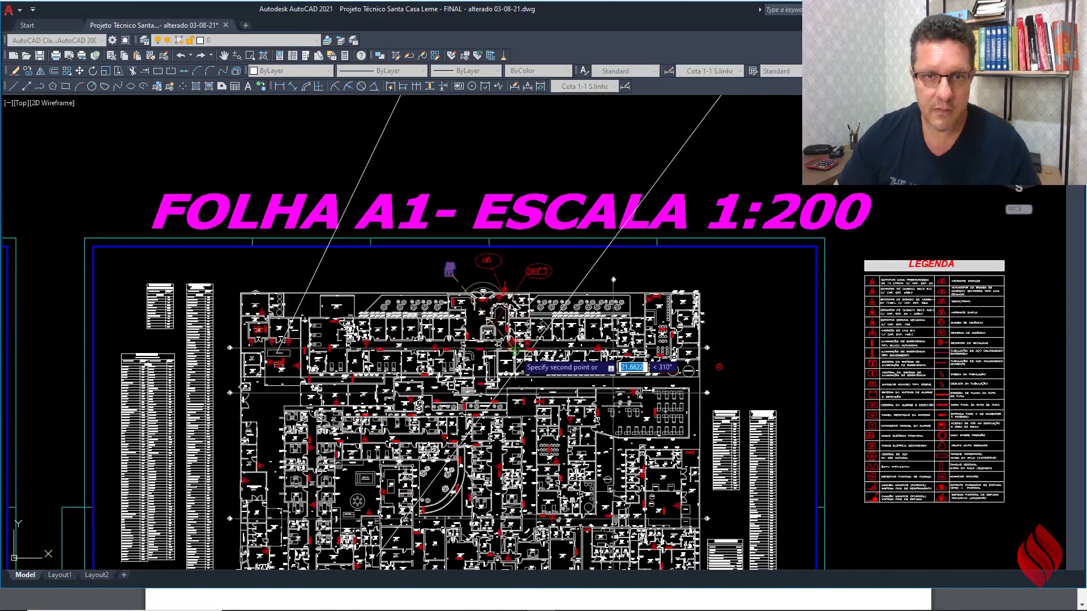
scroll(397, 303, "up", 4)
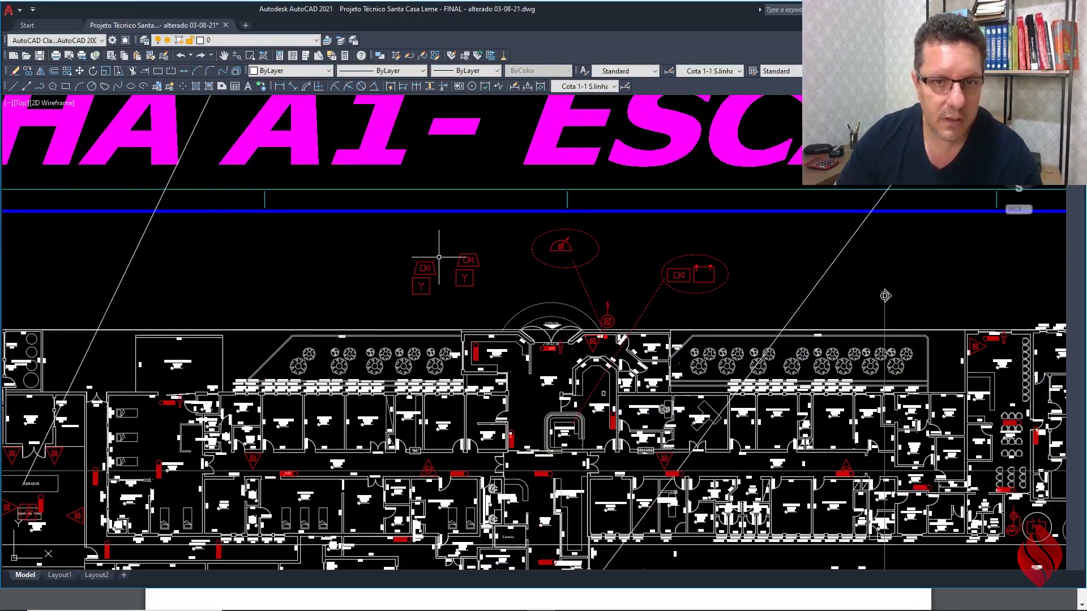
key("Escape")
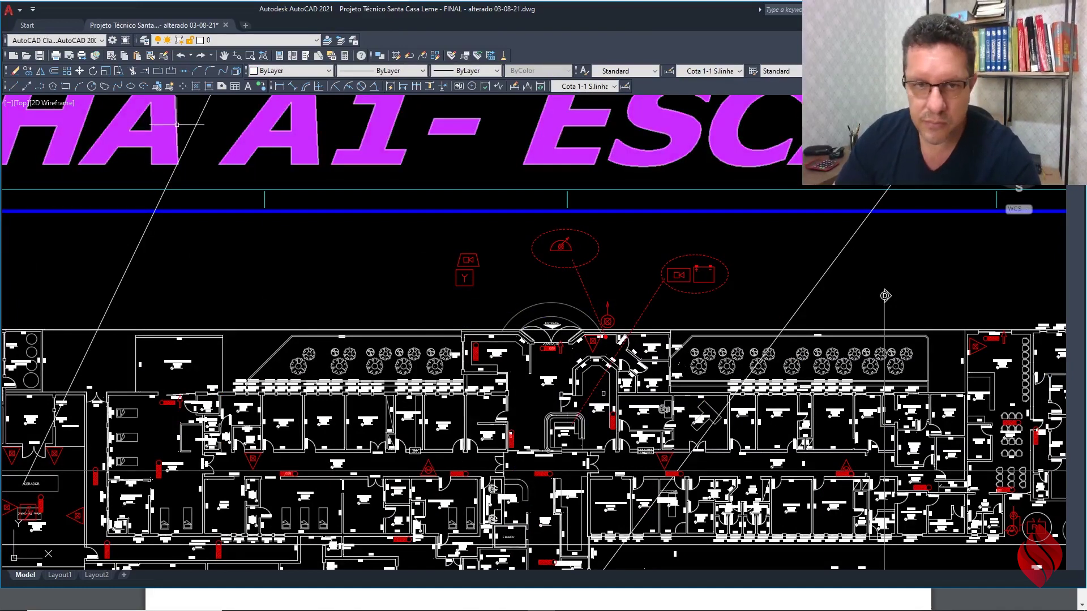
Step: Draw a circle around the trapezoid and square Y symbols and enlarge it slightly so it encloses both
left_click(91, 86)
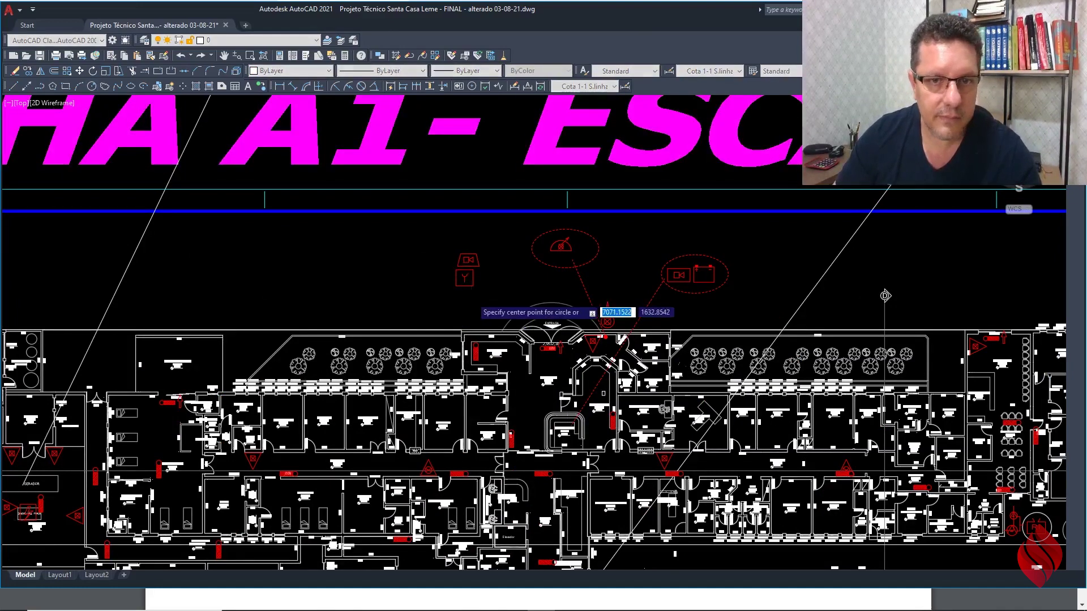
scroll(469, 292, "up", 8)
left_click(440, 192)
left_click(426, 291)
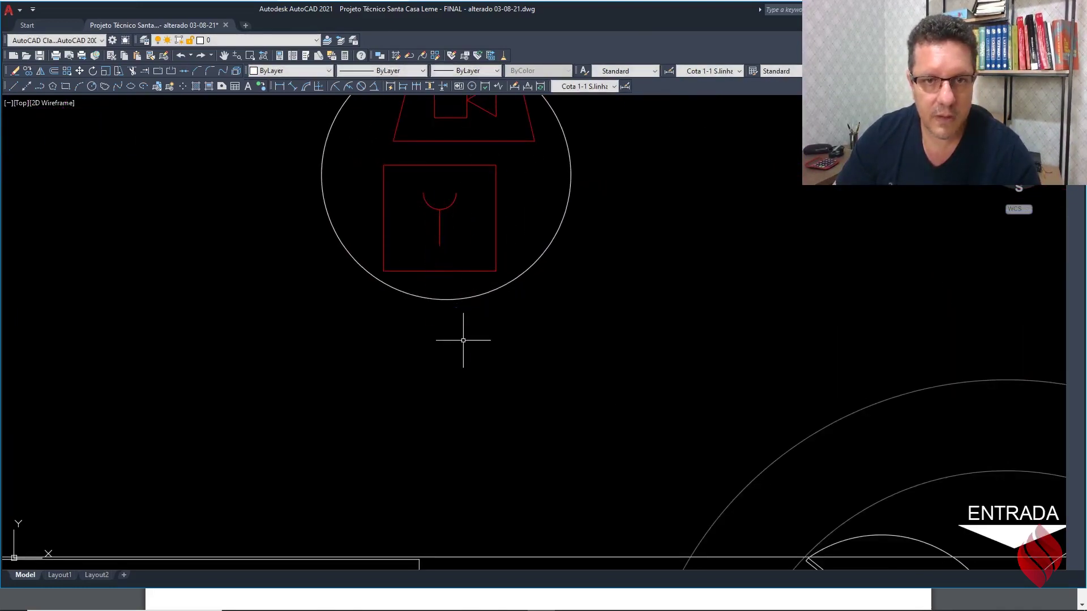
scroll(466, 342, "down", 4)
scroll(531, 269, "up", 3)
left_click(502, 286)
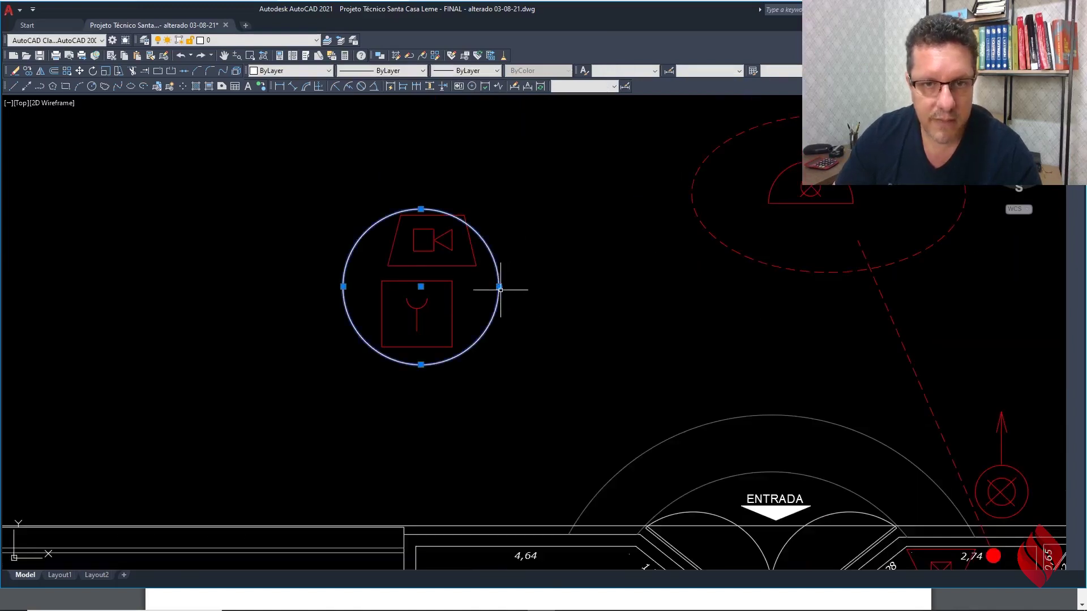
key("Escape")
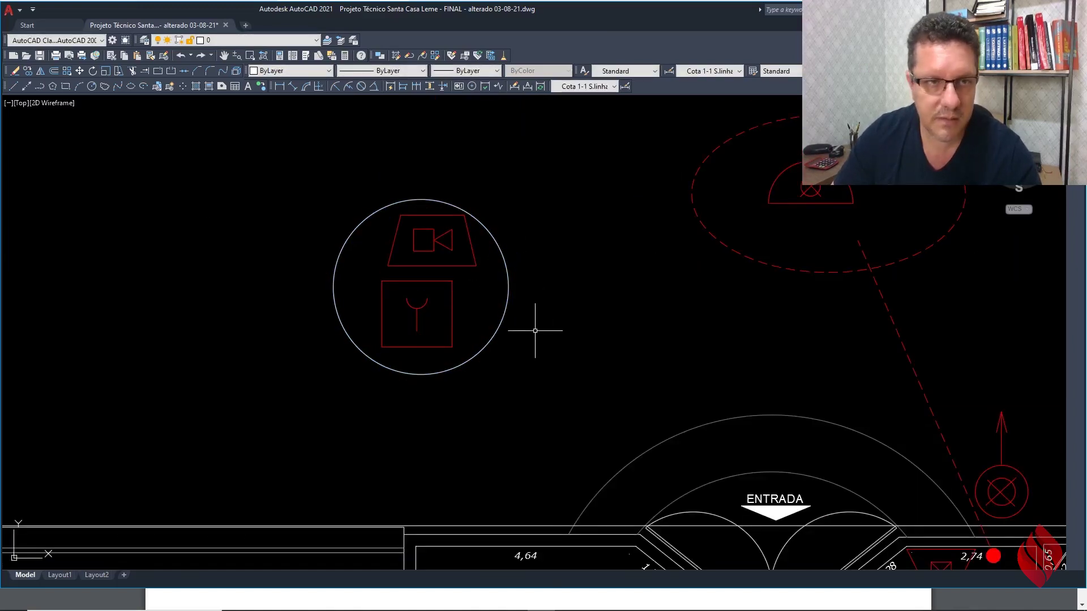
Step: Copy the dashed leader with its red dot to the corridor beside the double door below Serviço Social
left_click(28, 70)
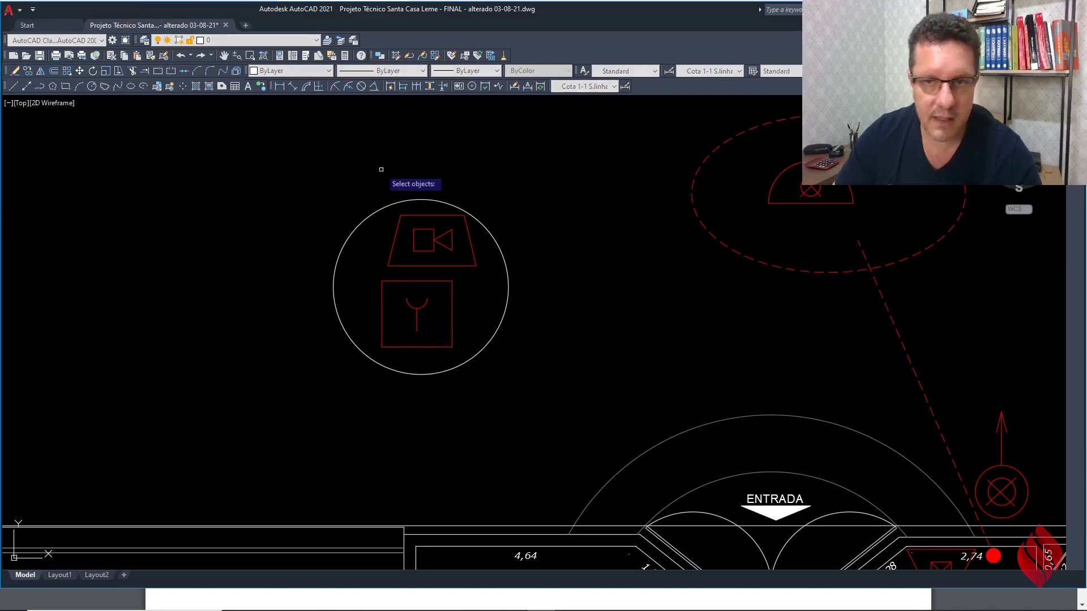
scroll(374, 178, "down", 3)
scroll(762, 405, "up", 3)
left_click(771, 412)
key("Return")
left_click(770, 412)
scroll(634, 257, "down", 4)
middle_click_drag(562, 397, 577, 245)
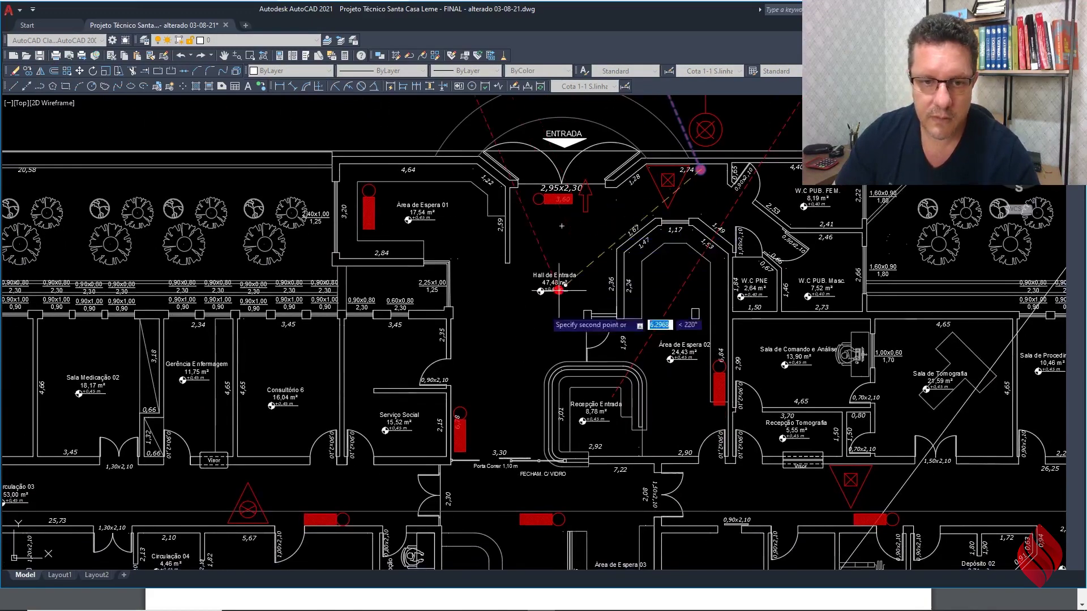
scroll(402, 477, "up", 4)
left_click(403, 477)
scroll(488, 473, "down", 4)
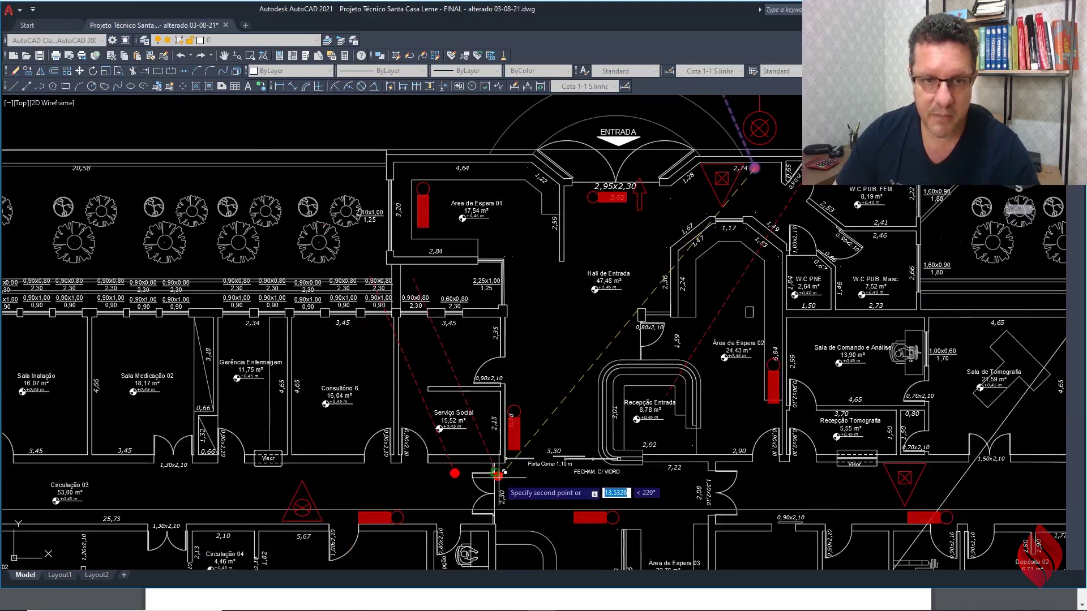
key("Escape")
Step: Stretch the upper end of the copied dashed leader up to the circle around the trapezoid and square Y symbols
left_click(417, 375)
left_click(413, 374)
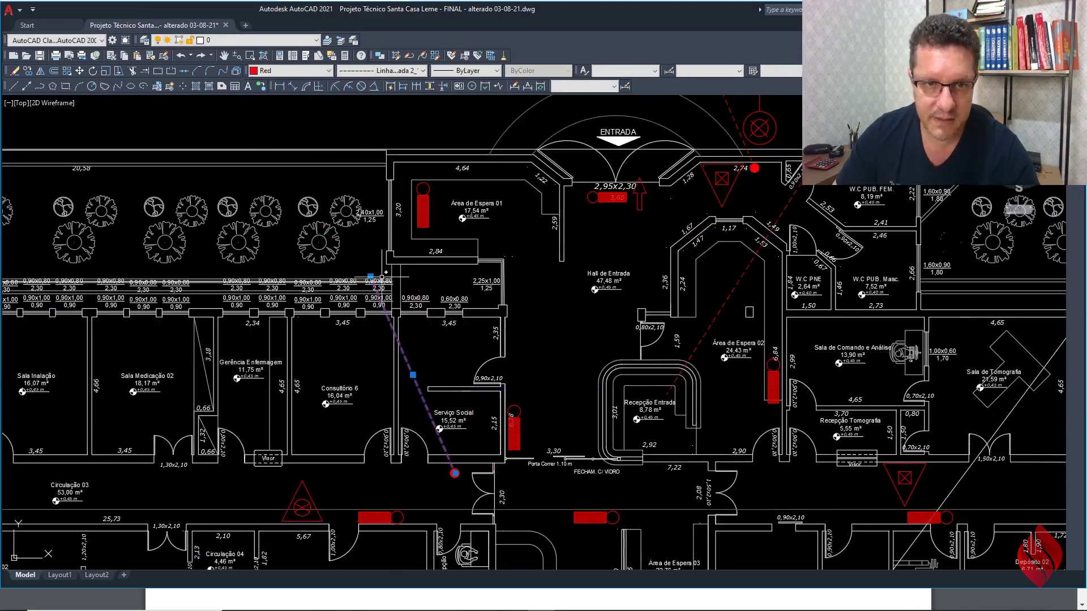
key("Escape")
left_click(417, 375)
left_click(413, 375)
left_click(370, 276)
scroll(486, 399, "down", 5)
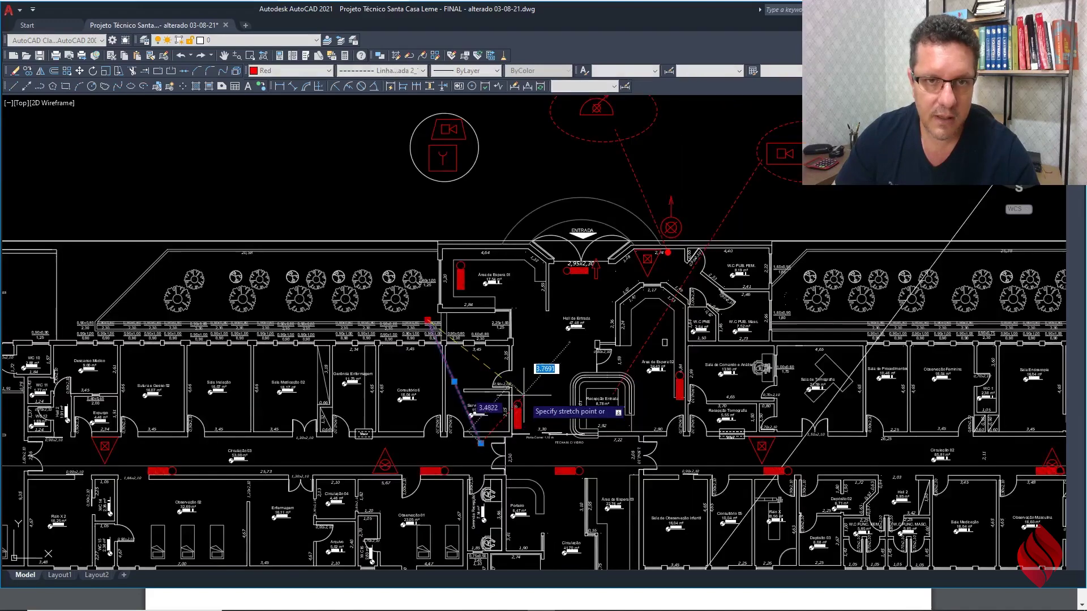
scroll(447, 298, "up", 8)
left_click(430, 308)
scroll(430, 308, "down", 5)
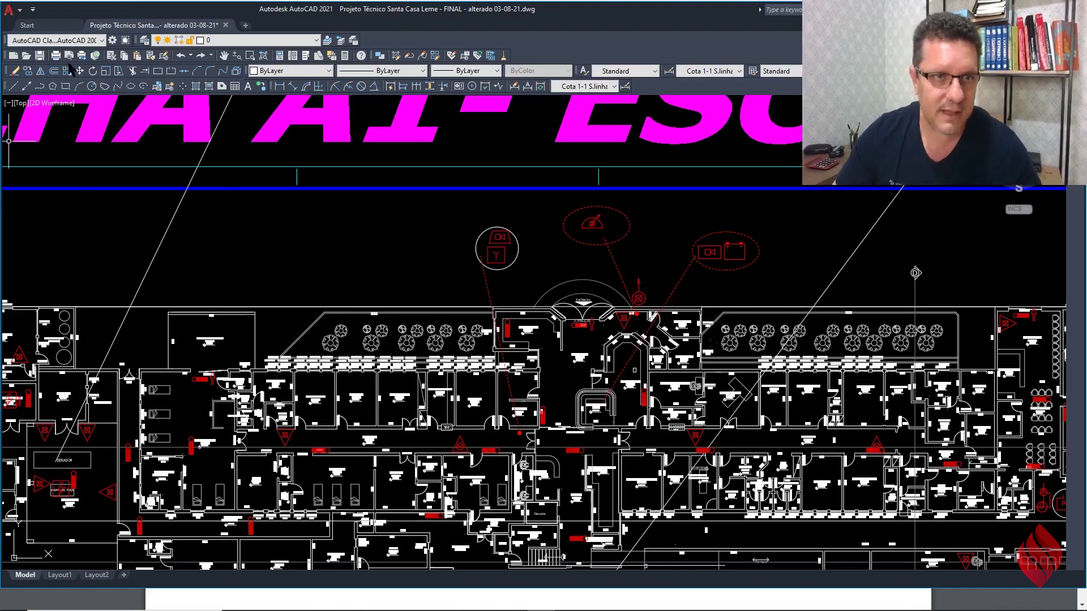
Step: Move the circle and its two symbols left until the circle's right edge meets the leader's upper end
left_click(80, 71)
scroll(512, 232, "up", 4)
left_click(493, 294)
key("Return")
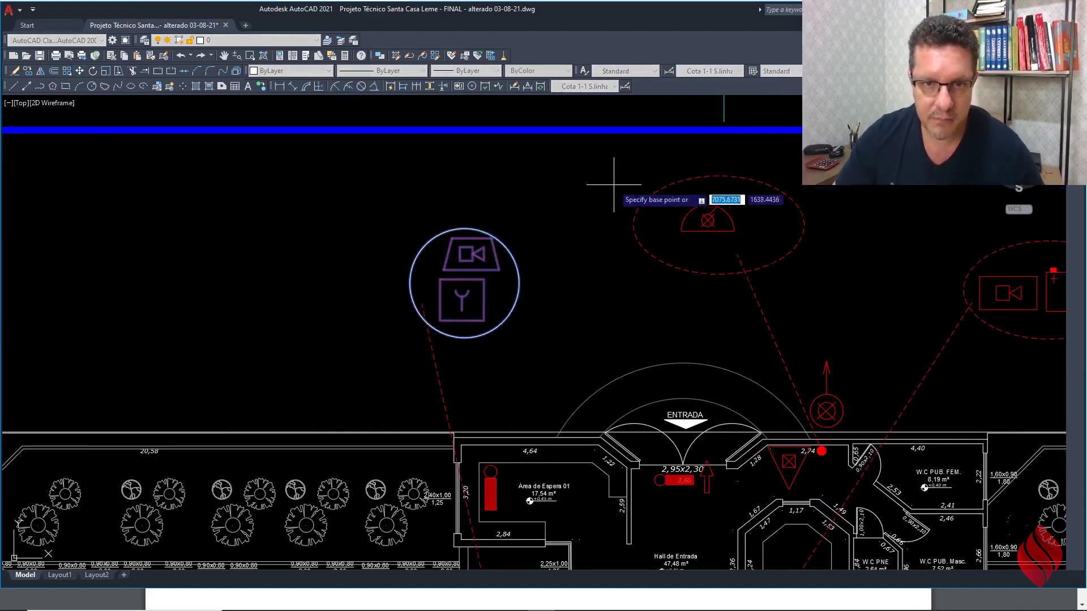
left_click(616, 184)
left_click(526, 189)
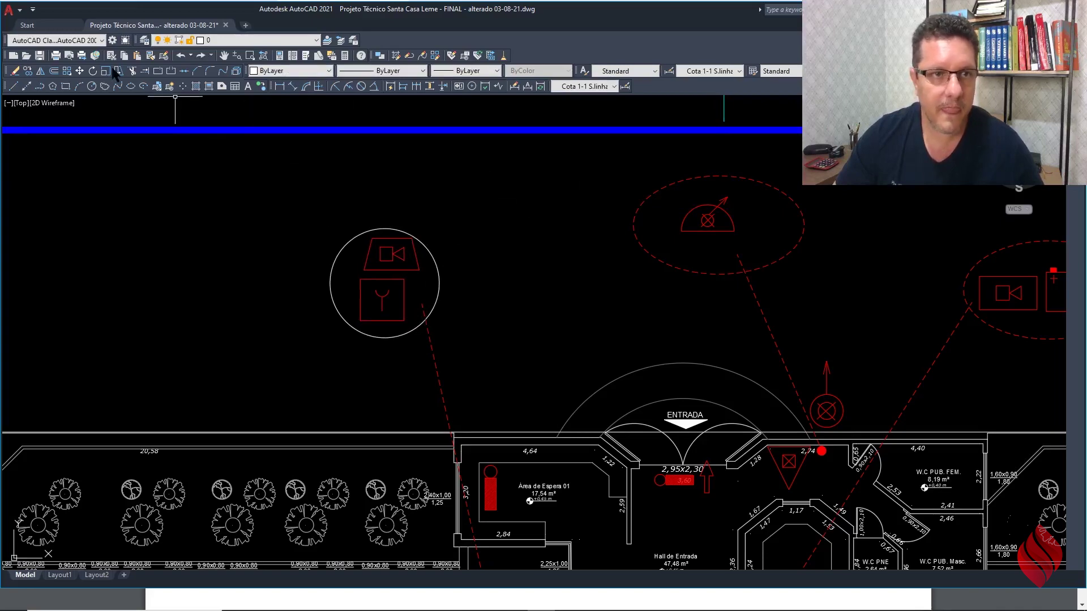
Step: Match the white circle's properties to the red dashed ellipse around the semicircle symbol
left_click(149, 56)
left_click(639, 246)
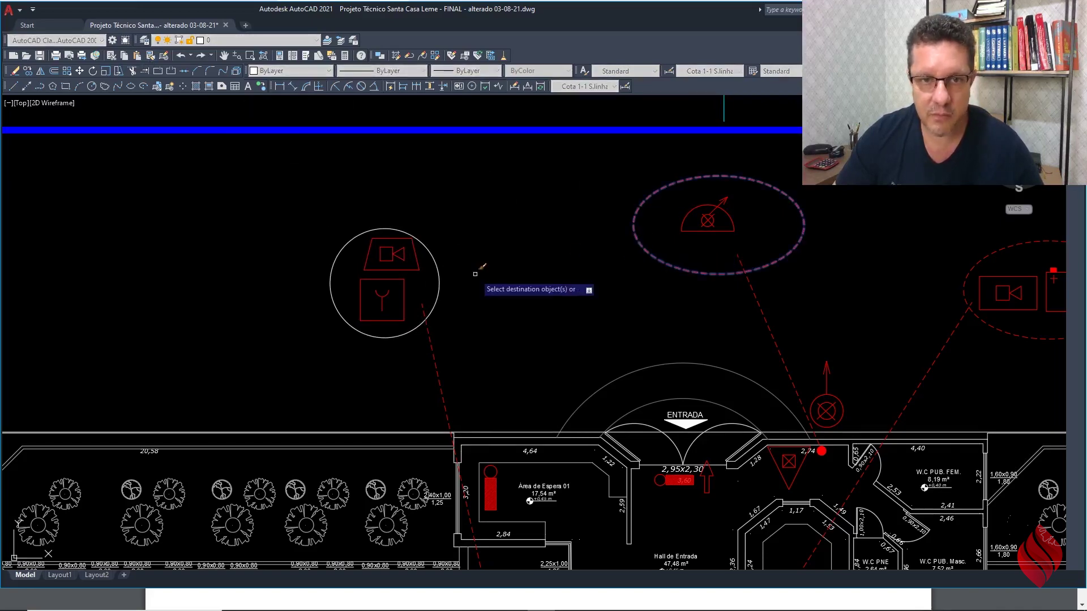
left_click(474, 275)
left_click(427, 295)
right_click(457, 303)
left_click(477, 309)
Step: Examine the callouts, hydrants and alarm symbols around Hall de Entrada and along Circulação 02
scroll(438, 251, "down", 4)
mouse_move(461, 281)
middle_mouse_down()
mouse_move(429, 232)
mouse_move(489, 258)
middle_mouse_up()
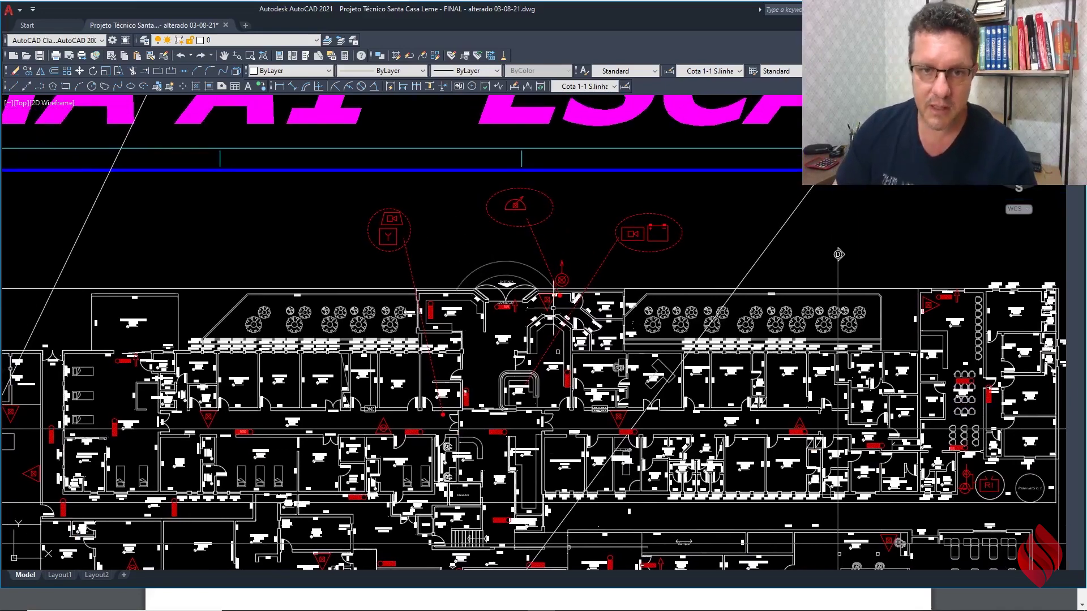
middle_click_drag(555, 308, 559, 252)
scroll(457, 258, "up", 2)
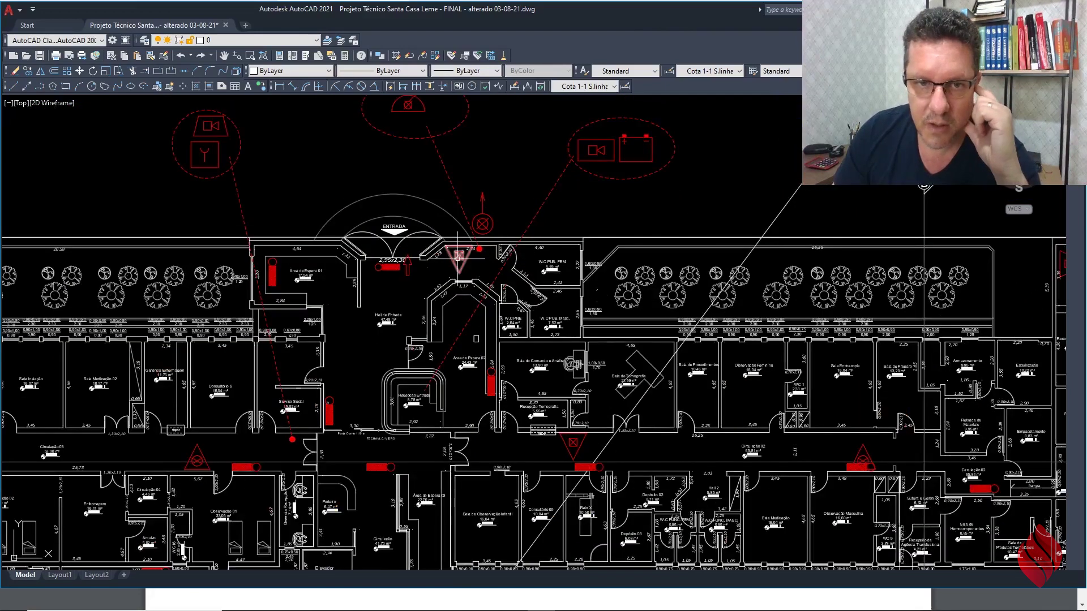
scroll(461, 256, "down", 3)
scroll(477, 265, "up", 3)
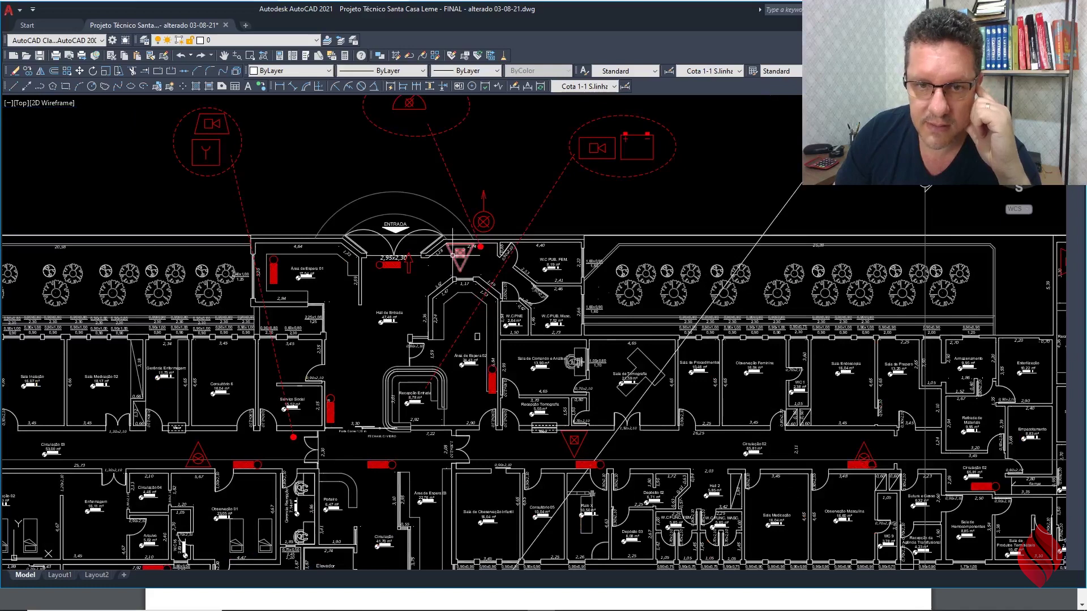
scroll(471, 270, "down", 3)
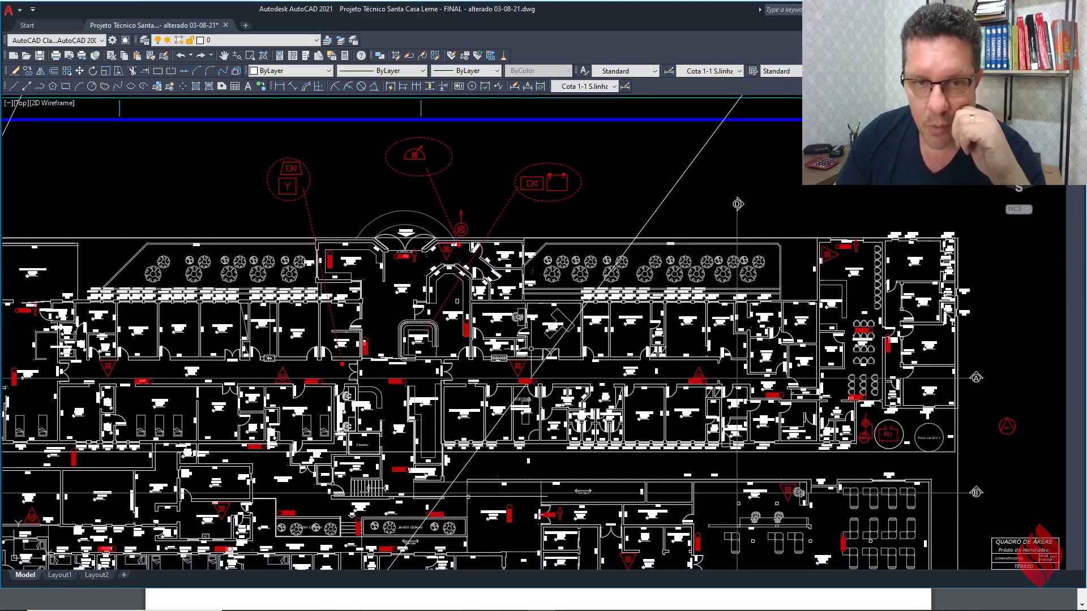
middle_click_drag(471, 271, 457, 261)
middle_click_drag(695, 346, 614, 336)
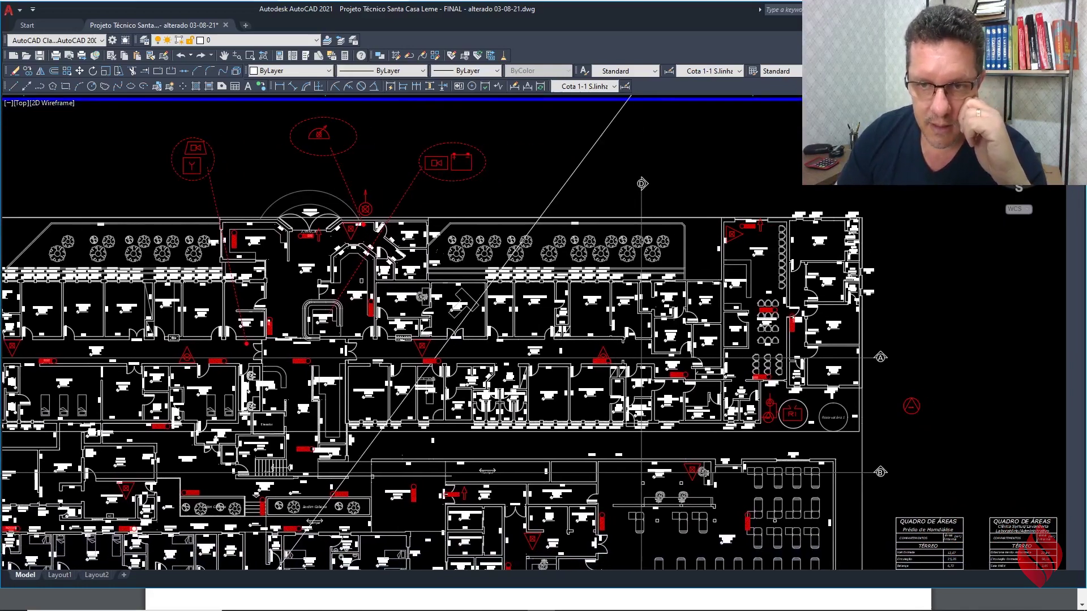
scroll(645, 338, "up", 3)
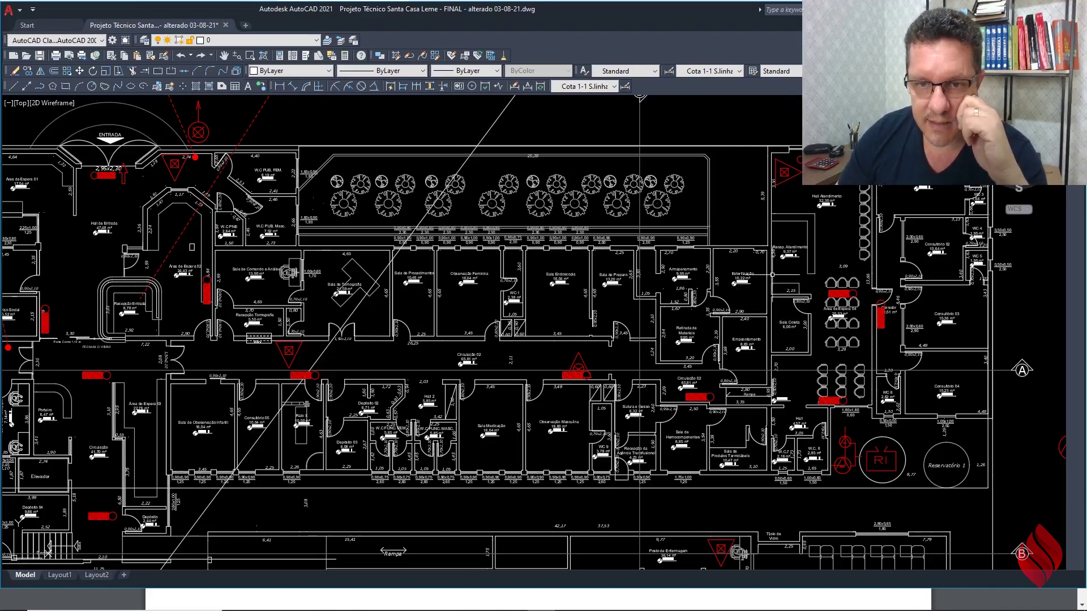
scroll(742, 292, "down", 3)
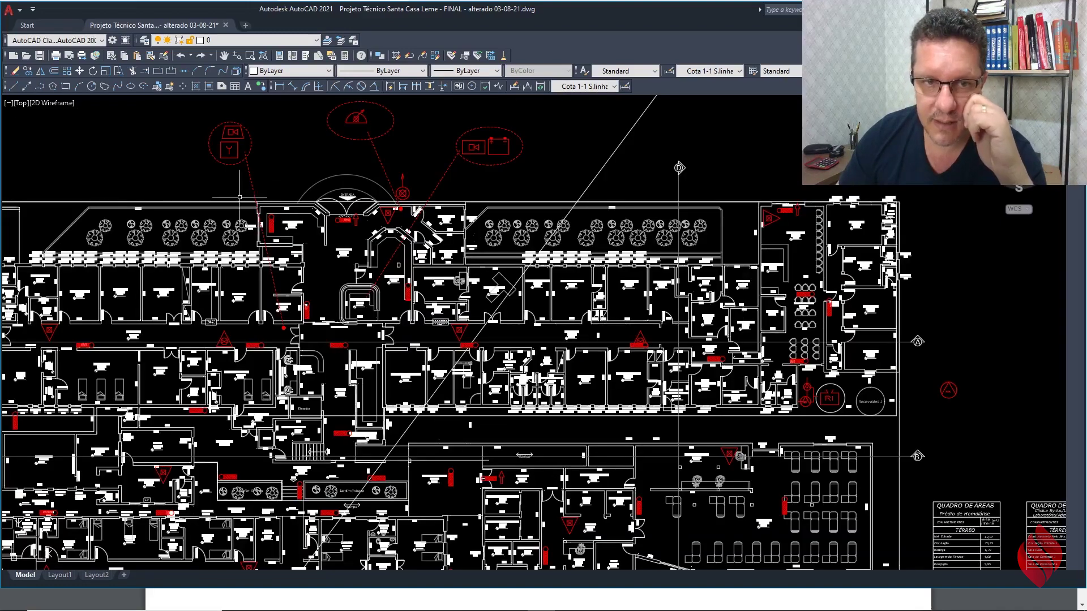
middle_click_drag(430, 330, 440, 344)
scroll(509, 301, "up", 7)
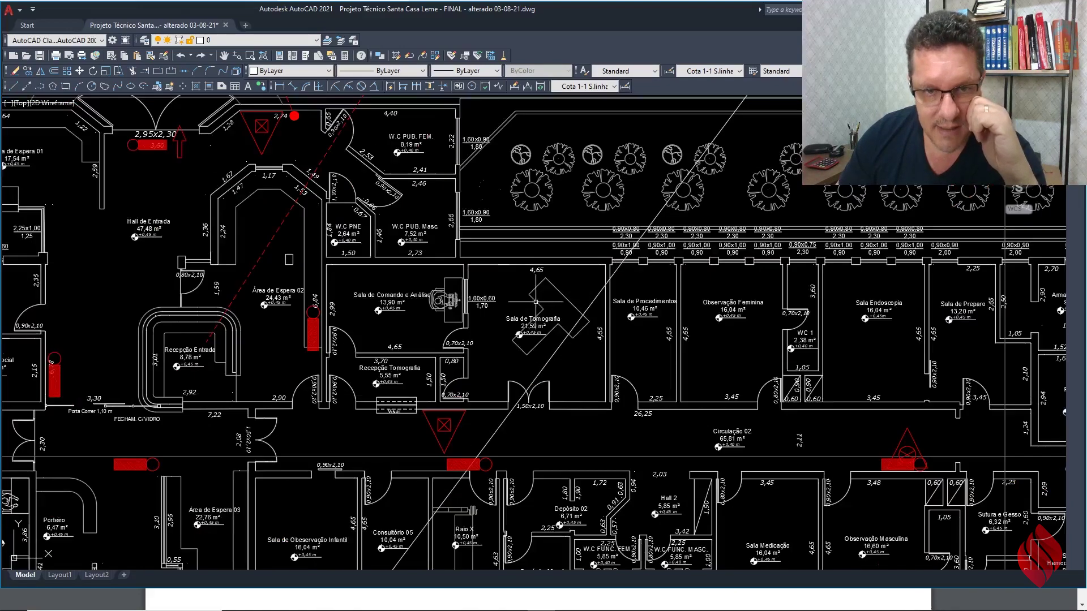
scroll(382, 303, "down", 2)
middle_click_drag(565, 342, 510, 345)
middle_click_drag(571, 364, 528, 371)
scroll(528, 371, "up", 2)
scroll(505, 357, "up", 2)
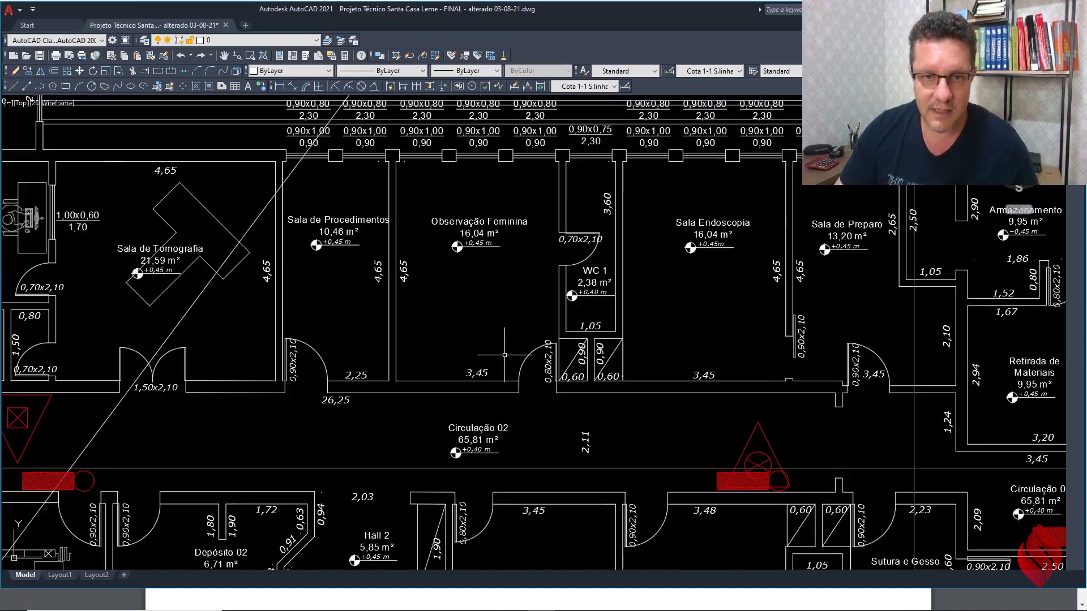
Step: Measure the diagonal distance across Observação Feminina to its doorway on Circulação 02 with a temporary dimension
scroll(504, 351, "down", 2)
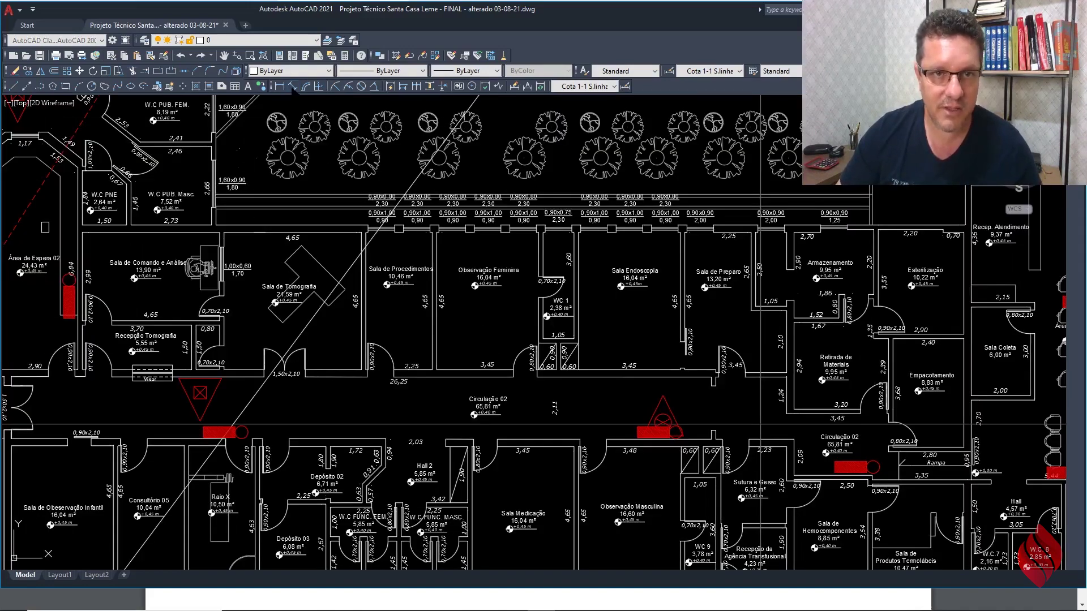
scroll(527, 384, "up", 3)
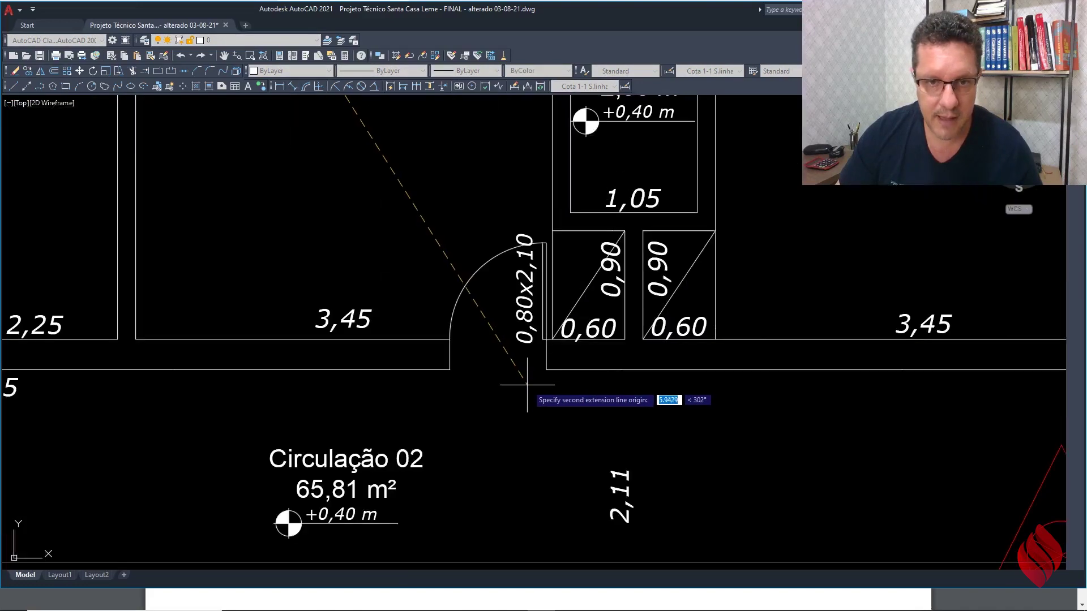
left_click(527, 385)
scroll(527, 402, "down", 2)
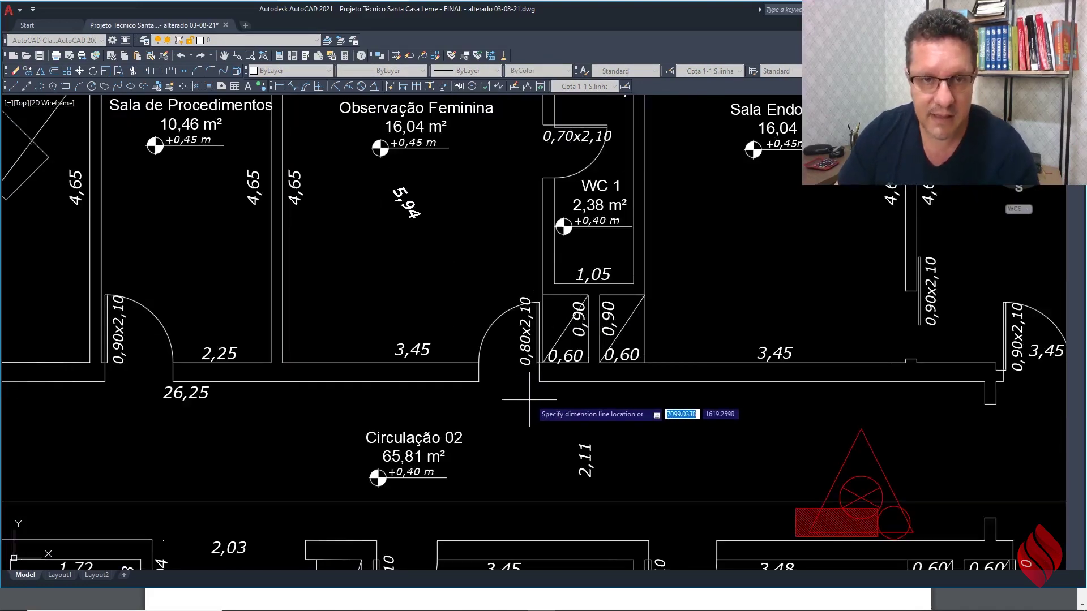
key("Escape")
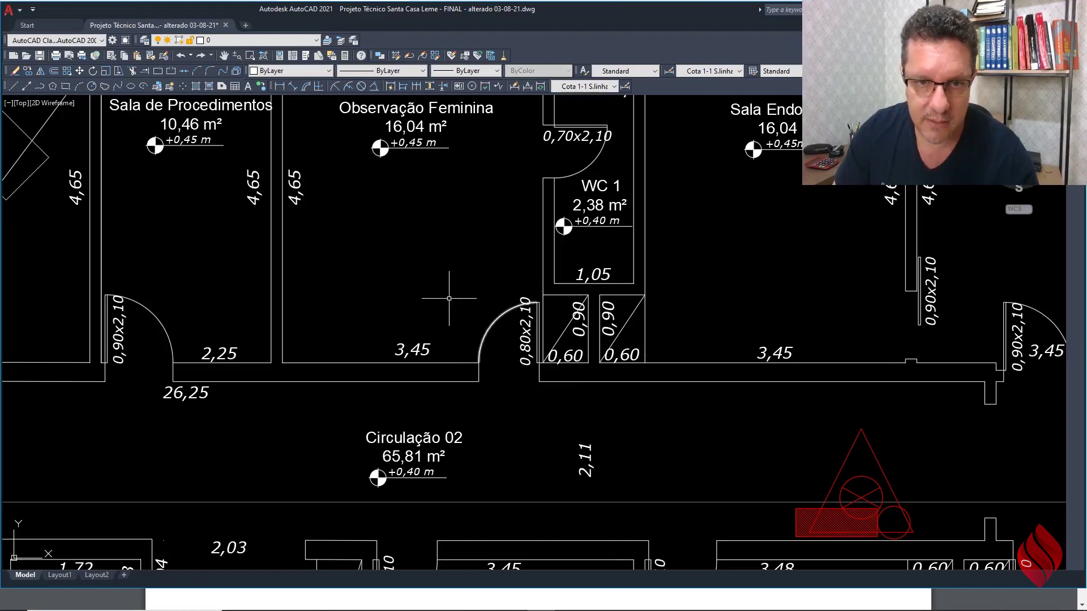
middle_click_drag(480, 390, 613, 313)
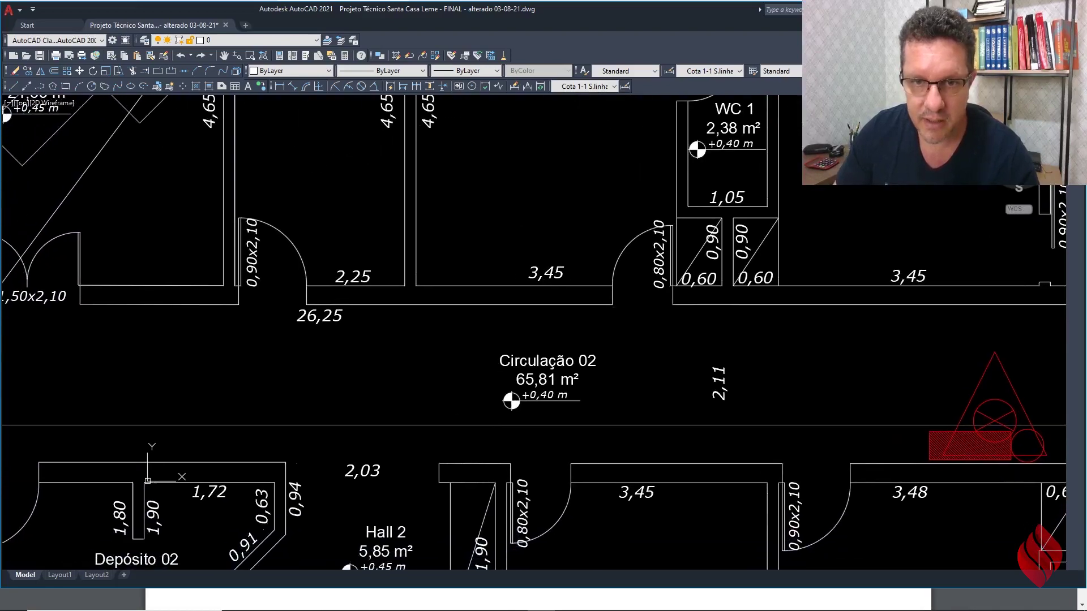
Step: Measure the distance from the Observação Feminina doorway along Circulação 02 to the reception hall beside Porteiro with a temporary aligned dimension
scroll(613, 306, "up", 2)
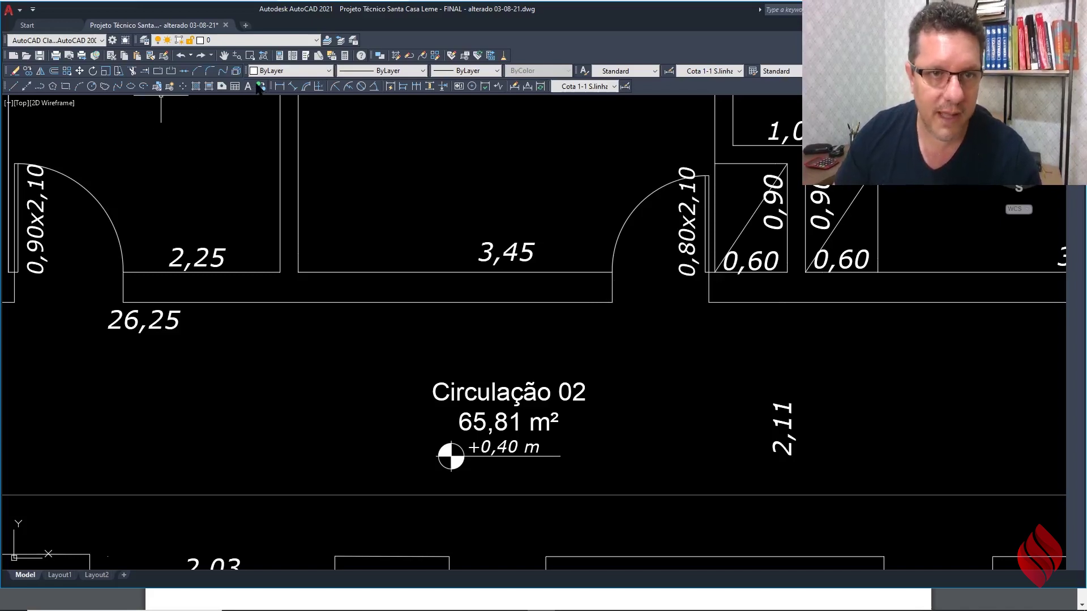
left_click(292, 86)
left_click(612, 303)
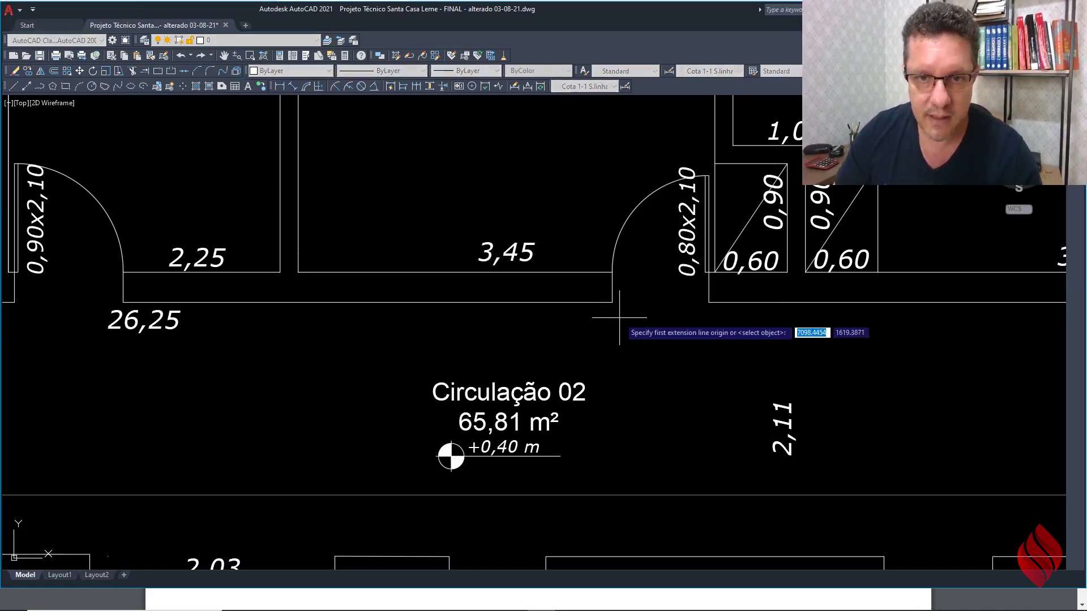
scroll(620, 318, "down", 3)
scroll(663, 321, "up", 1)
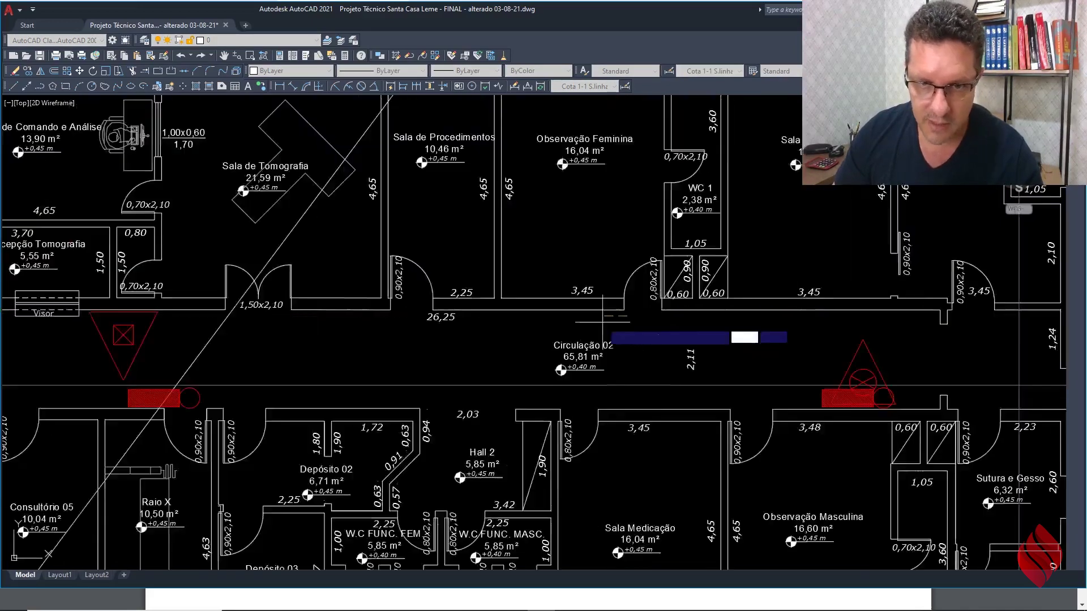
scroll(663, 321, "down", 3)
scroll(504, 357, "up", 2)
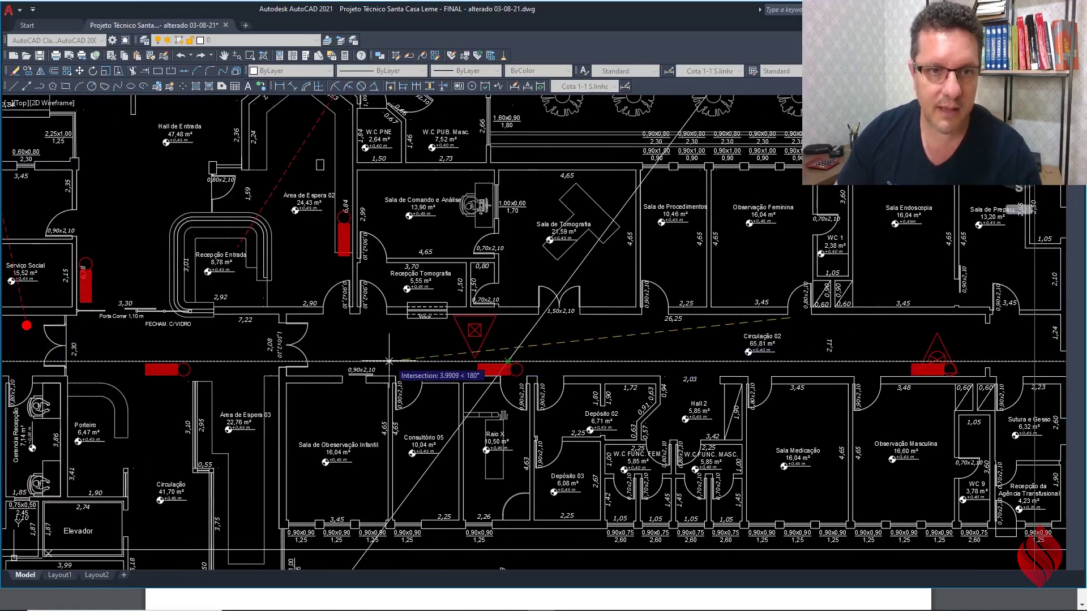
left_click(121, 337)
scroll(399, 346, "up", 4)
left_click(372, 344)
Step: Measure from the reception hall through Hall de Entrada to the red dot beside the entrance, and delete the temporary corridor dimension
right_click(391, 325)
left_click(419, 330)
scroll(466, 350, "down", 4)
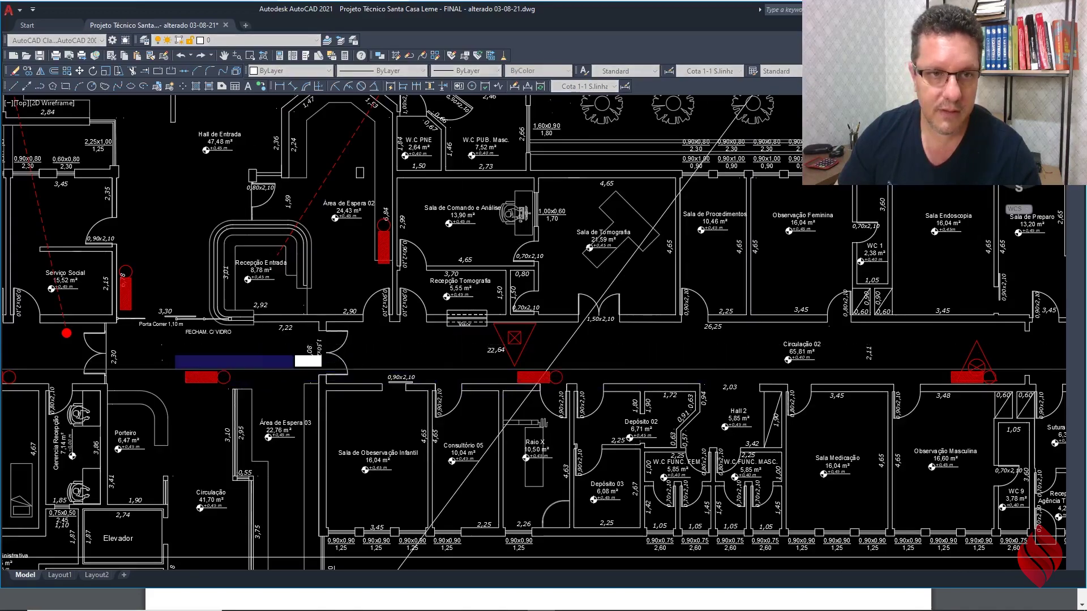
scroll(164, 344, "down", 4)
scroll(192, 253, "up", 2)
left_click(275, 204)
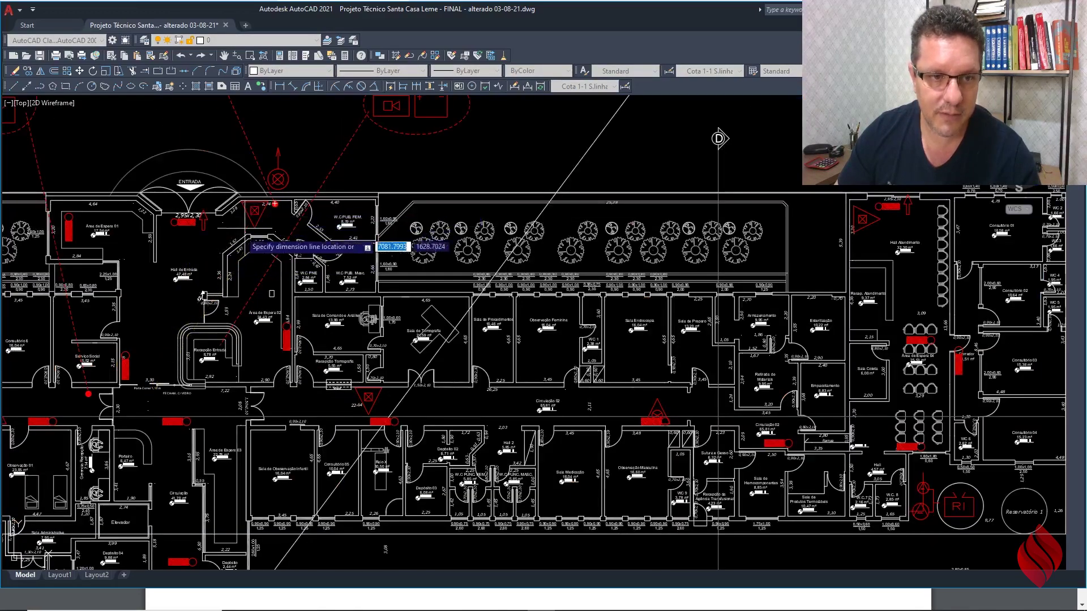
scroll(167, 308, "up", 4)
key("Escape")
scroll(169, 308, "down", 4)
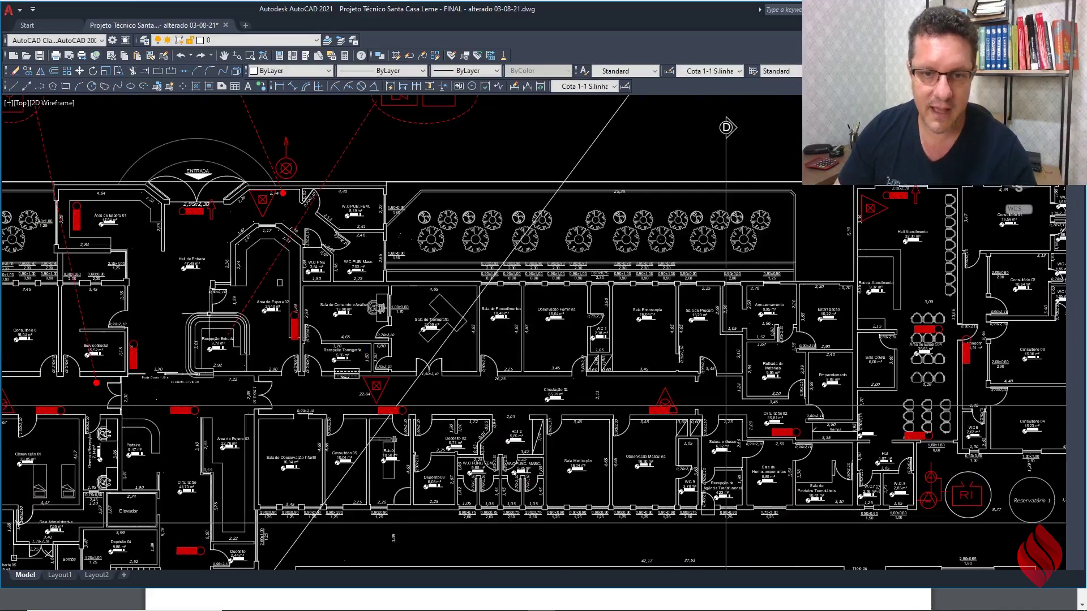
scroll(496, 403, "up", 4)
scroll(501, 367, "down", 2)
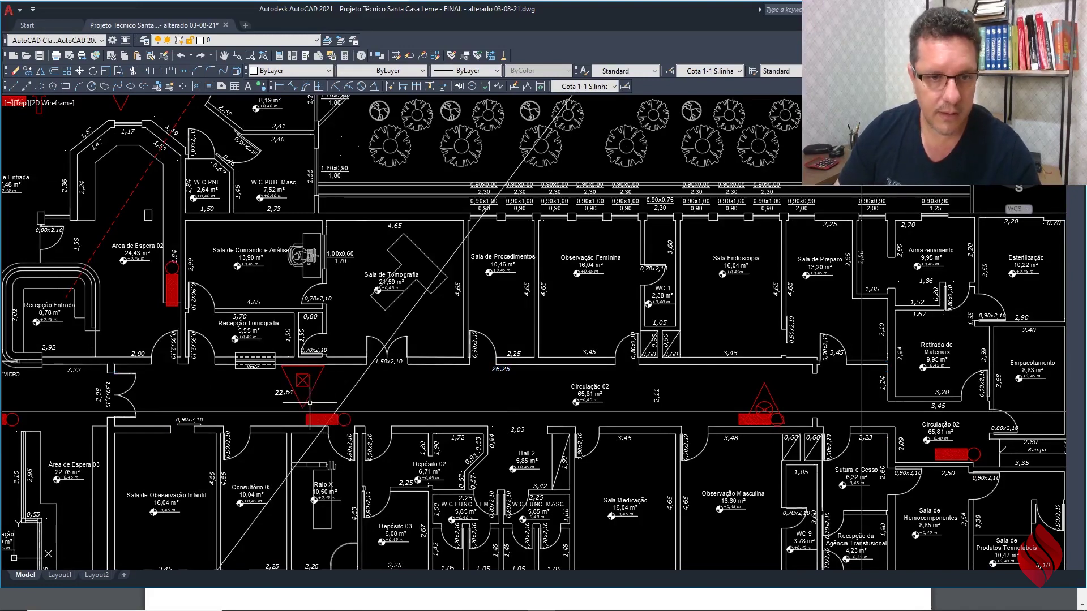
key("Delete")
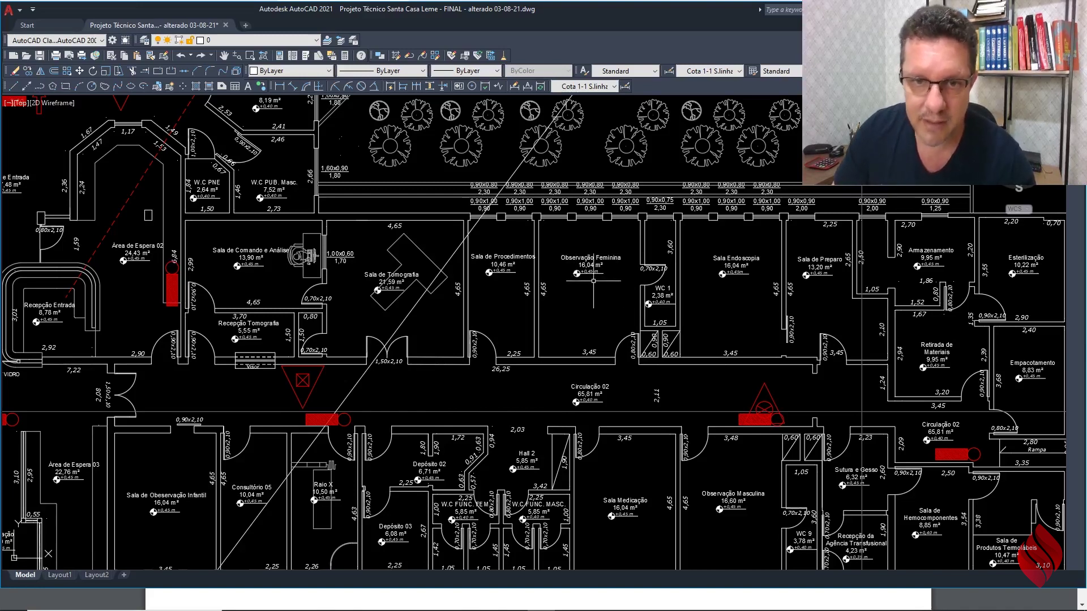
Step: Measure the two-segment walking path from Sala de Tomografia's upper-right corner to its double door, and remove the temporary dimension
middle_click_drag(561, 295, 656, 284)
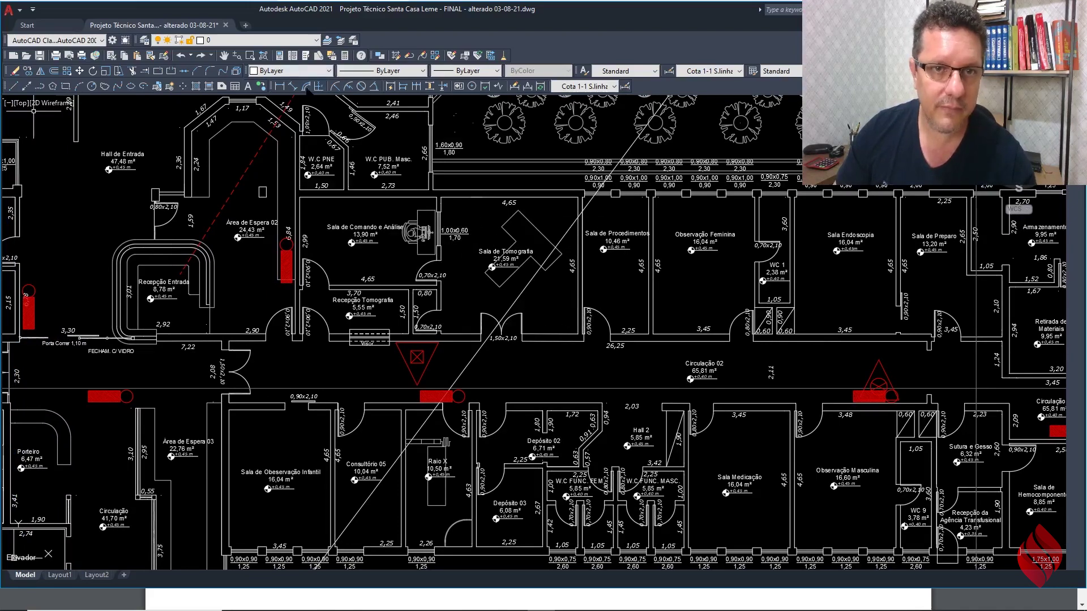
left_click(291, 86)
scroll(563, 220, "up", 4)
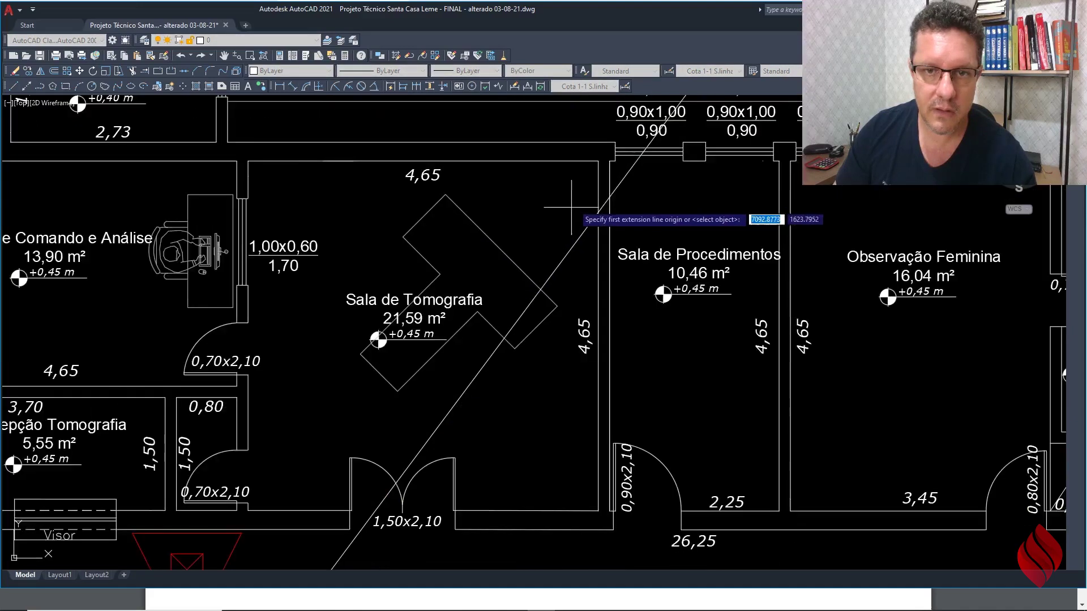
left_click(592, 167)
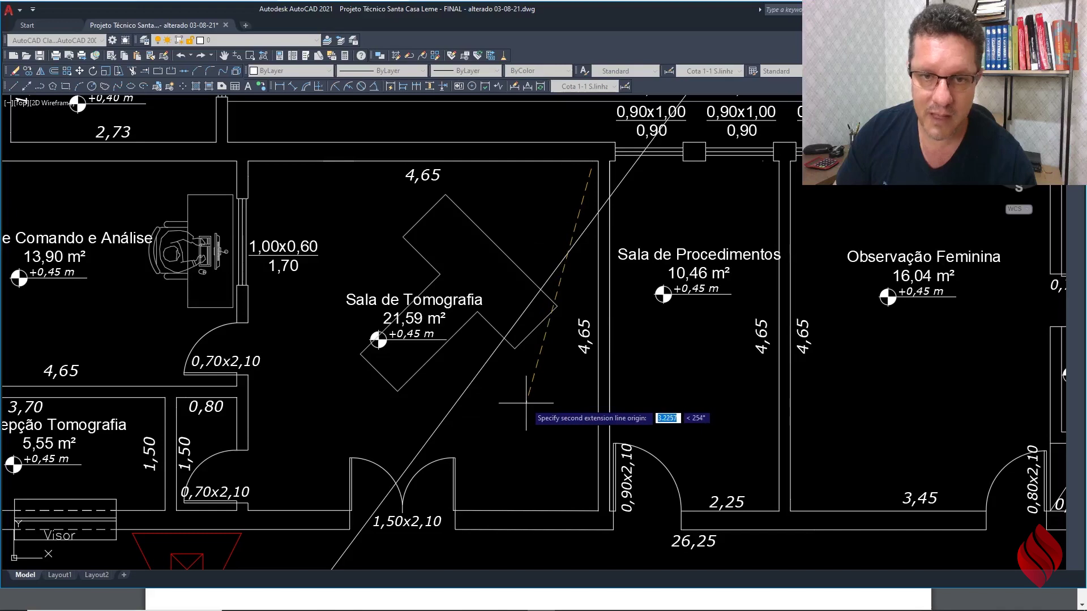
left_click(544, 384)
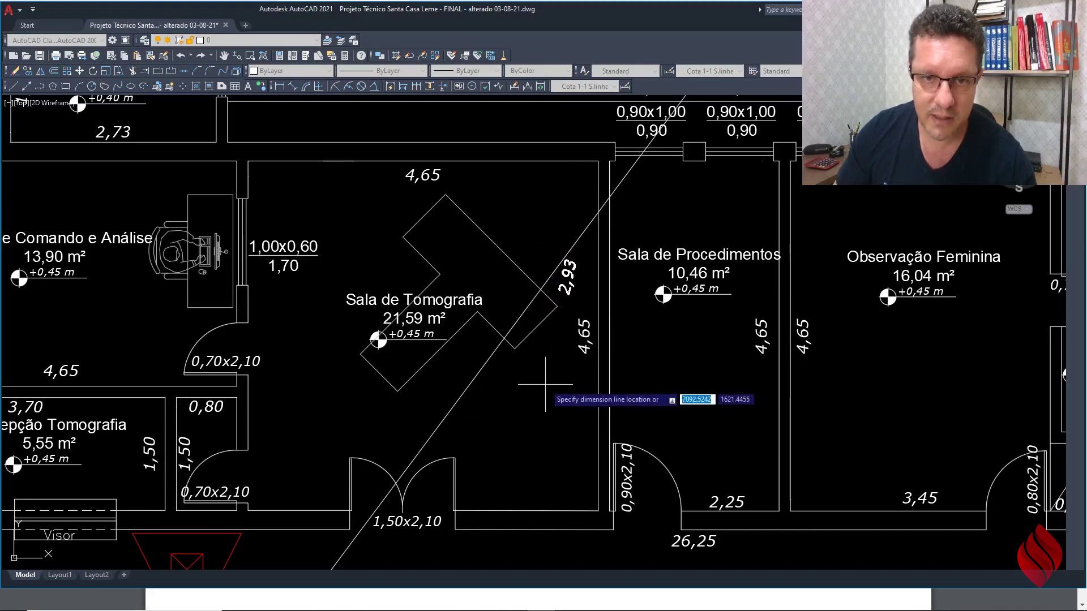
left_click(549, 441)
right_click(556, 375)
left_click(563, 382)
left_click(546, 384)
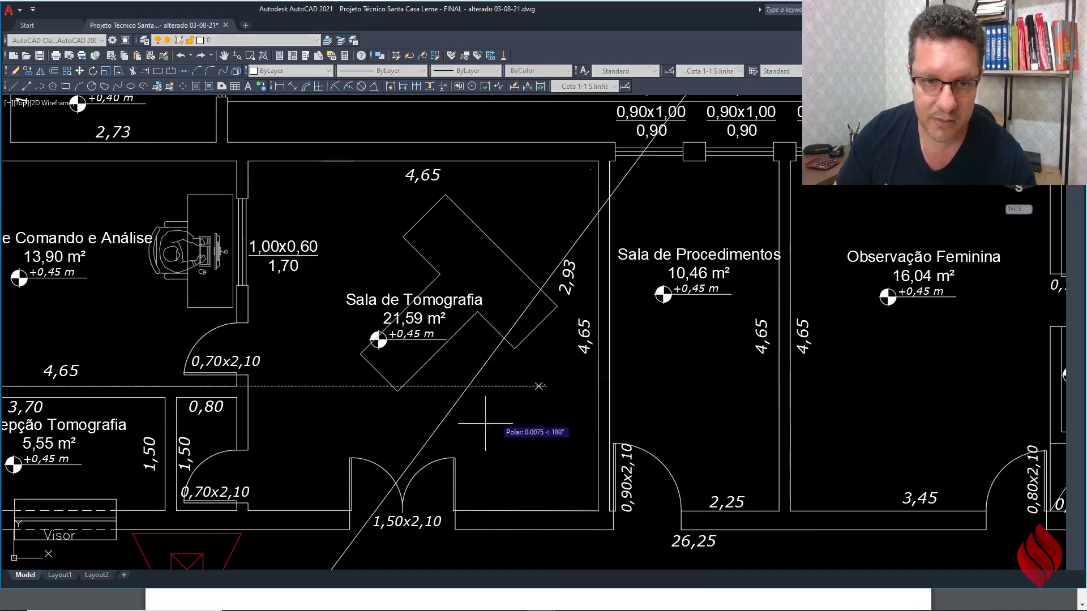
left_click(376, 547)
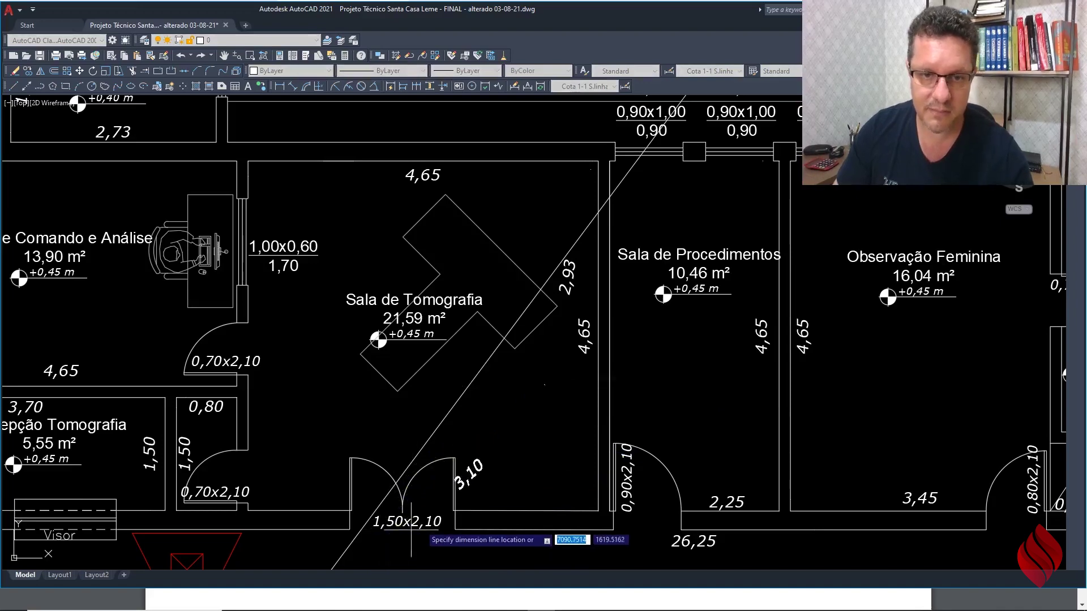
key("Escape")
key("Delete")
Step: Measure the distance from Sala de Tomografia's double door along the corridor to the hall near Porta Correr with a temporary dimension
scroll(561, 291, "down", 2)
middle_click_drag(562, 291, 588, 225)
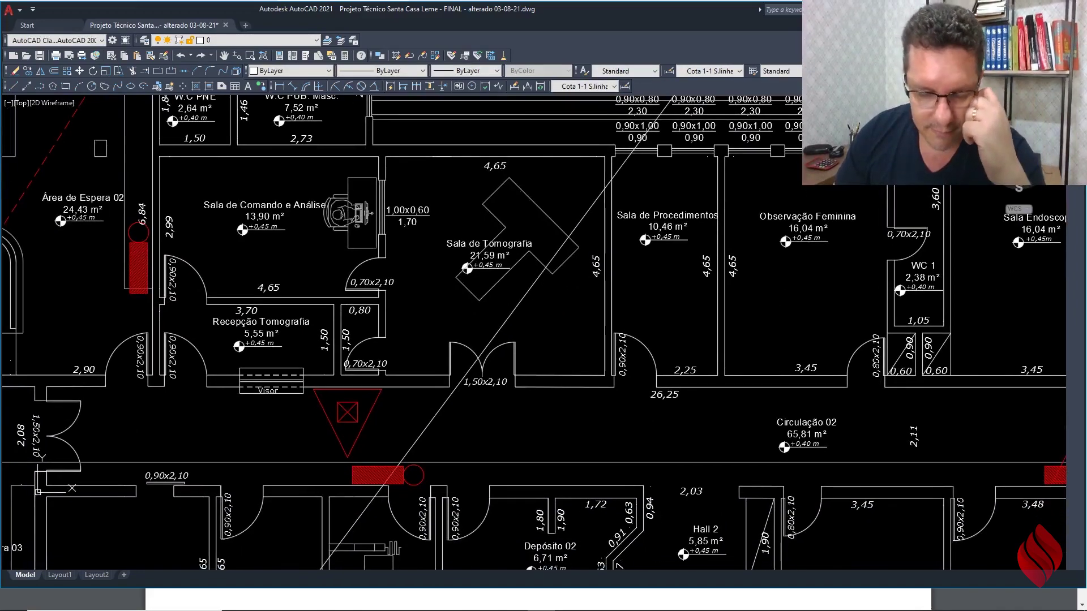
scroll(507, 342, "up", 2)
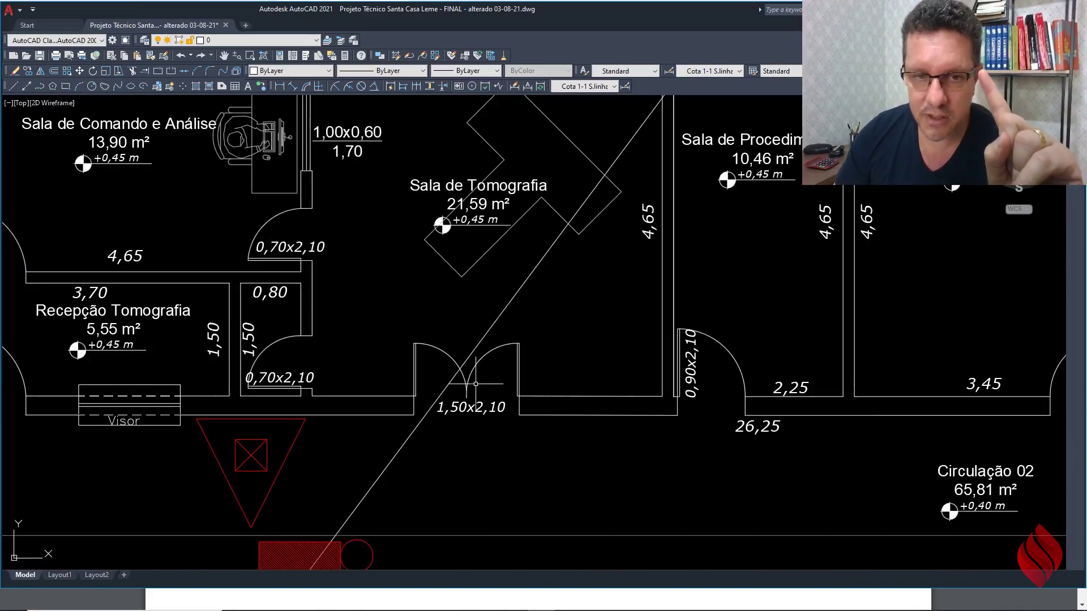
scroll(471, 389, "down", 2)
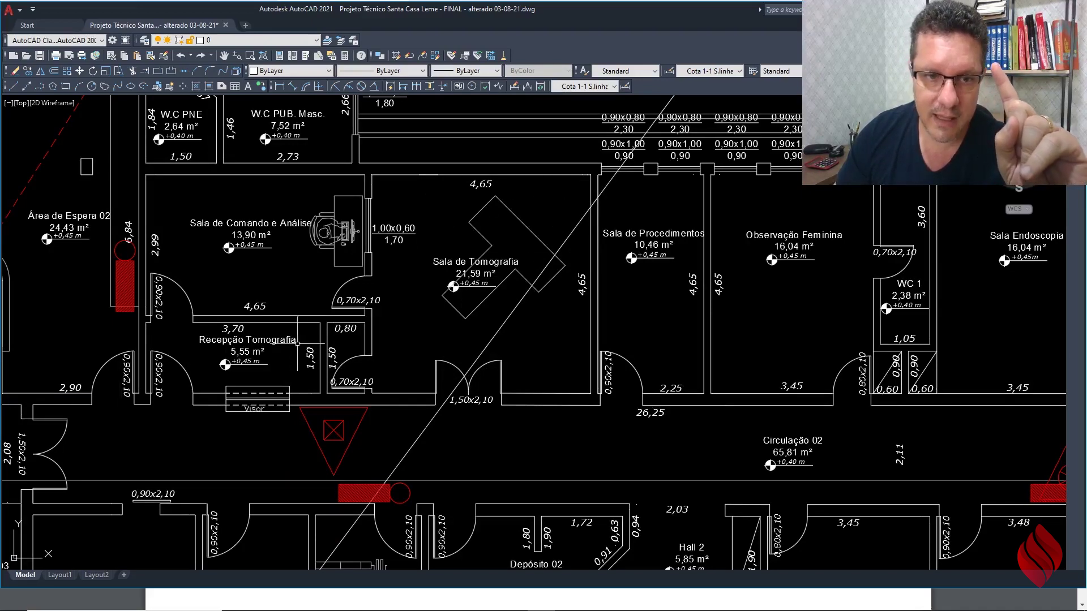
scroll(375, 285, "up", 2)
scroll(458, 238, "down", 2)
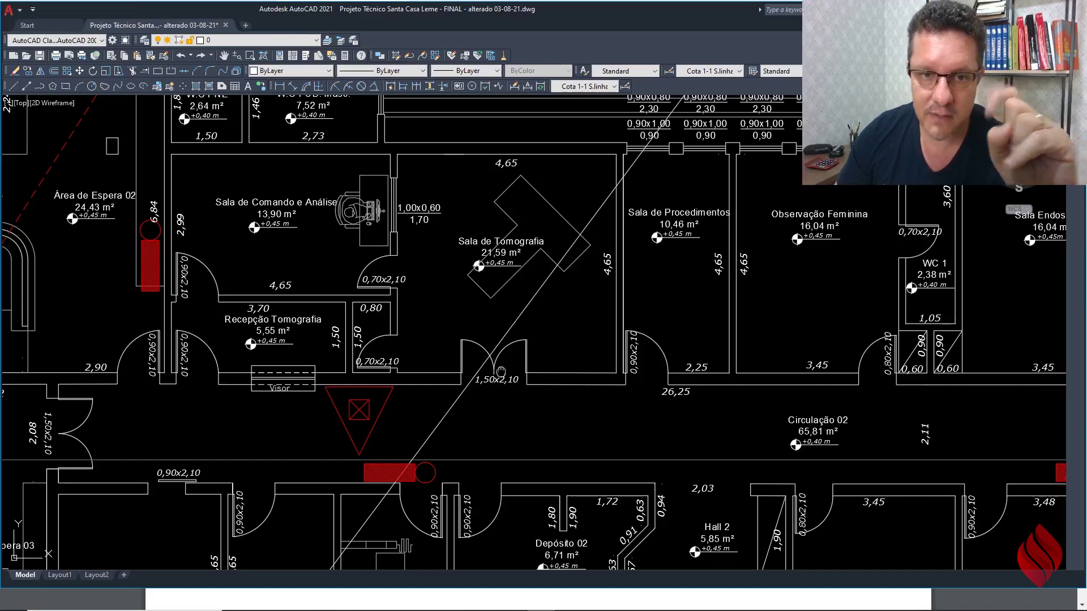
middle_click_drag(500, 372, 508, 329)
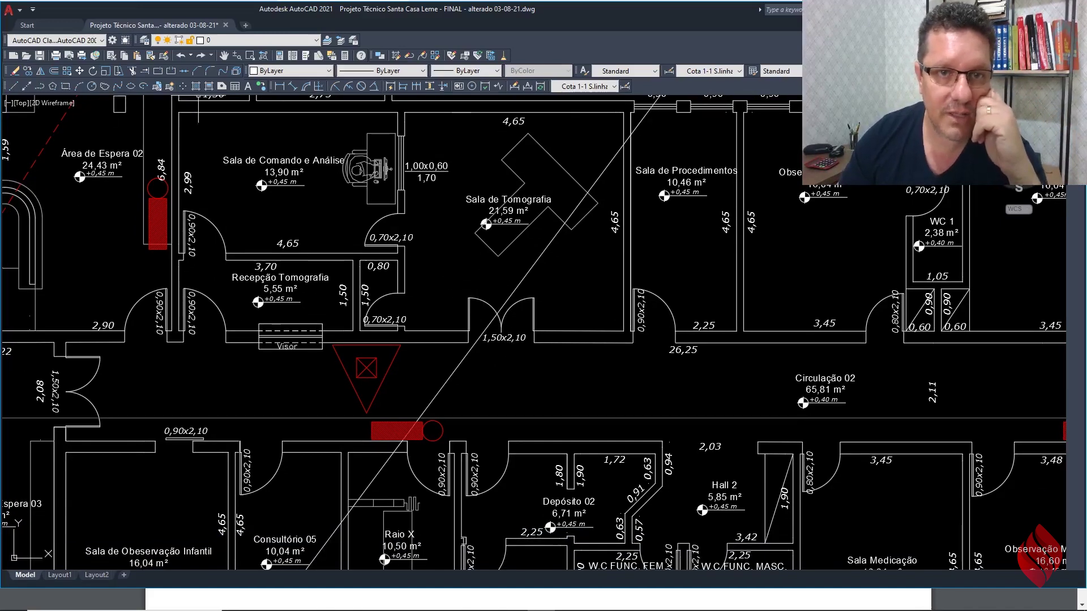
left_click(294, 86)
scroll(461, 340, "up", 3)
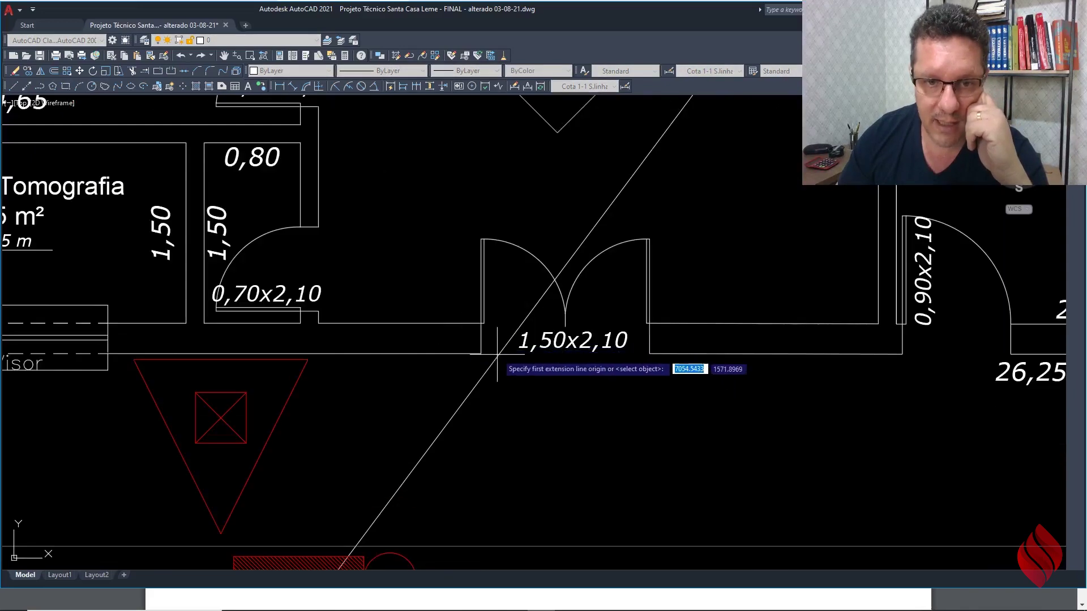
scroll(511, 365, "up", 4)
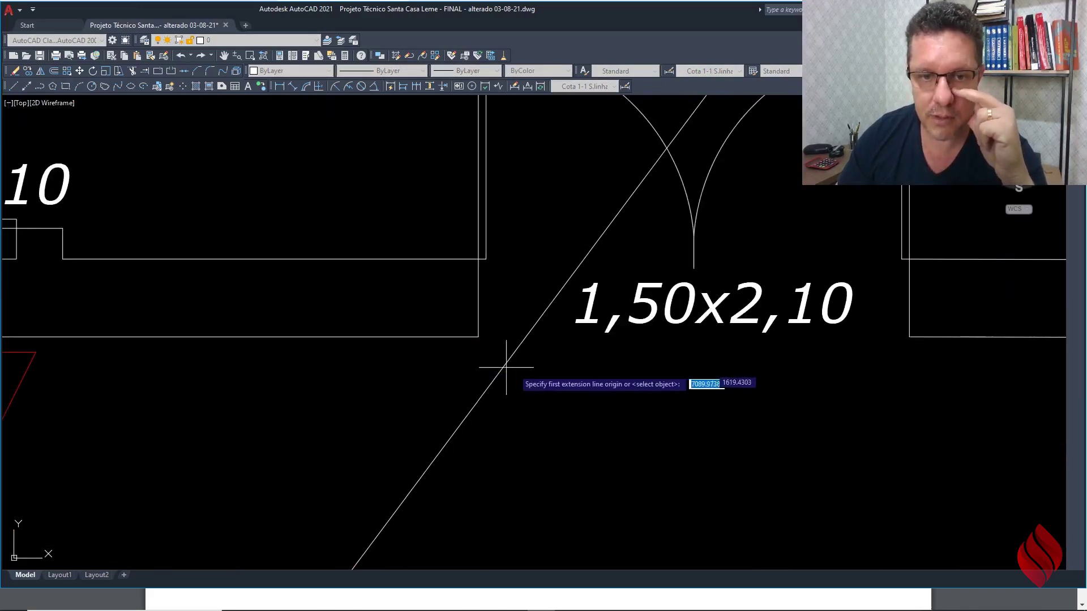
scroll(596, 365, "down", 6)
left_click(597, 365)
scroll(597, 365, "down", 5)
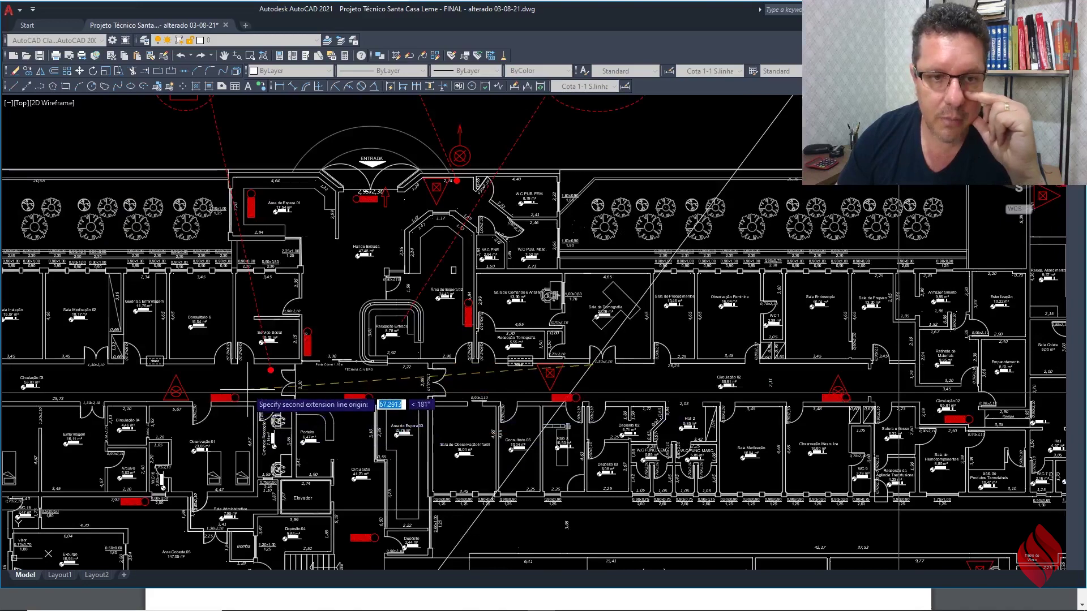
scroll(336, 387, "up", 4)
left_click(305, 378)
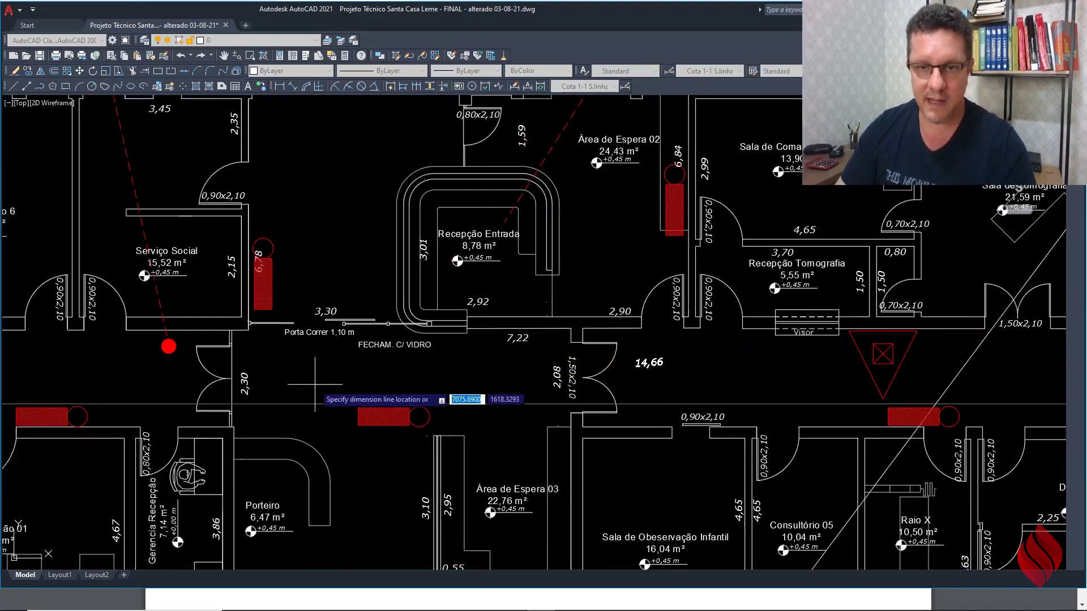
left_click(314, 385)
Step: Measure from below Porta Correr diagonally to the red dot near the entrance, and delete the temporary dimension from the tomography door
right_click(369, 264)
left_click(389, 274)
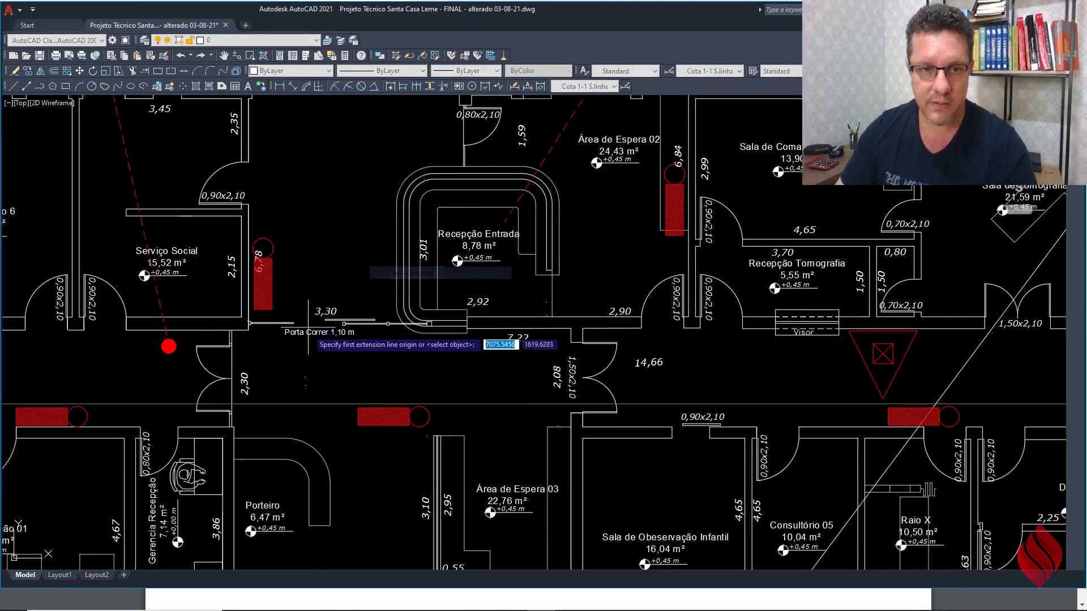
left_click(308, 353)
scroll(309, 353, "down", 2)
middle_click_drag(309, 317, 308, 414)
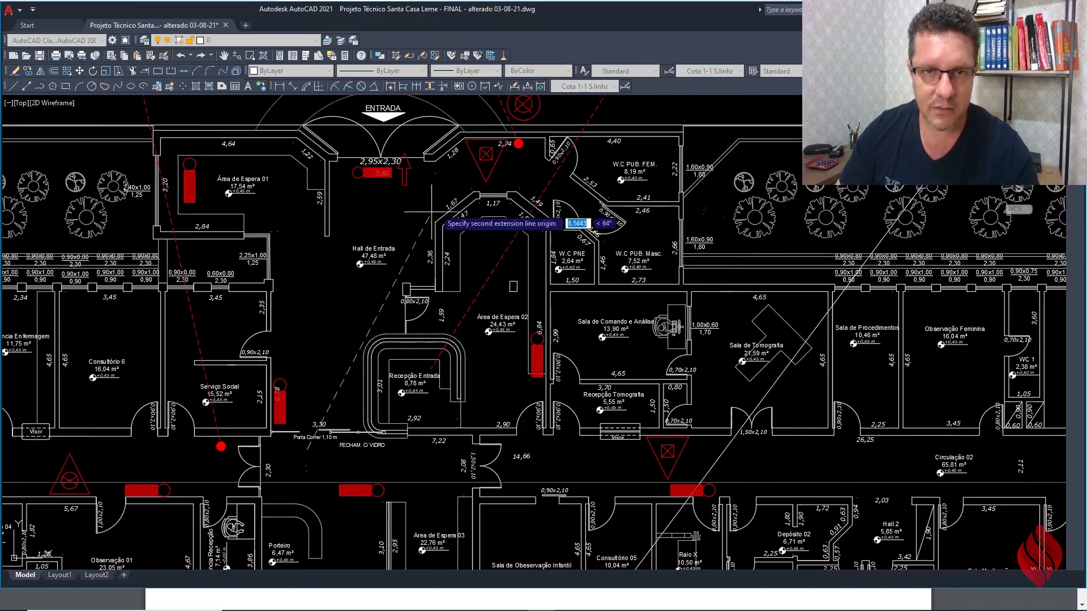
left_click(519, 143)
scroll(399, 261, "up", 2)
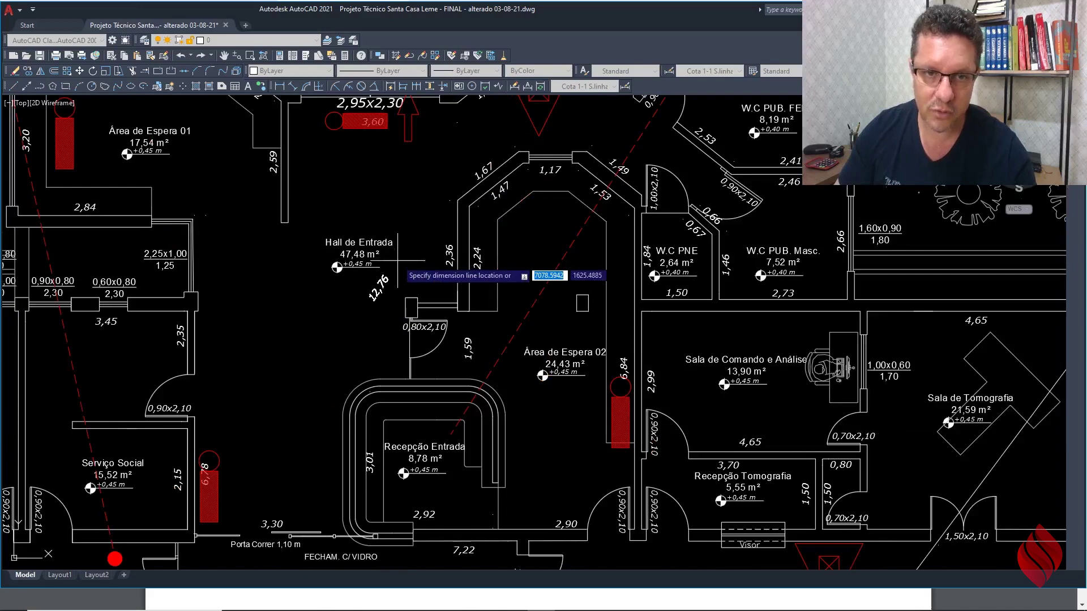
key("Escape")
scroll(349, 239, "down", 4)
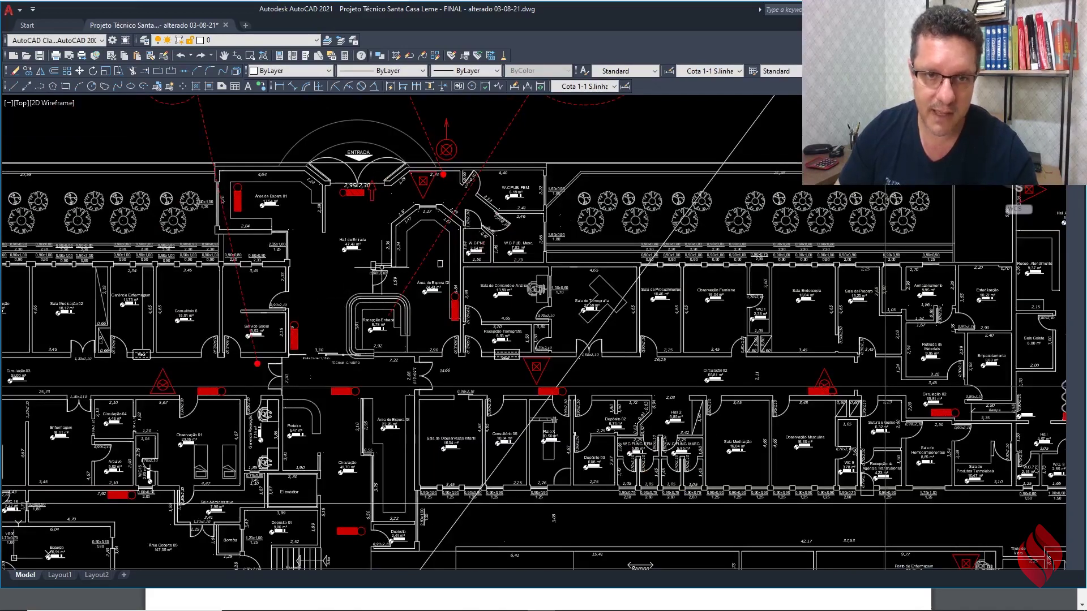
scroll(464, 378, "up", 2)
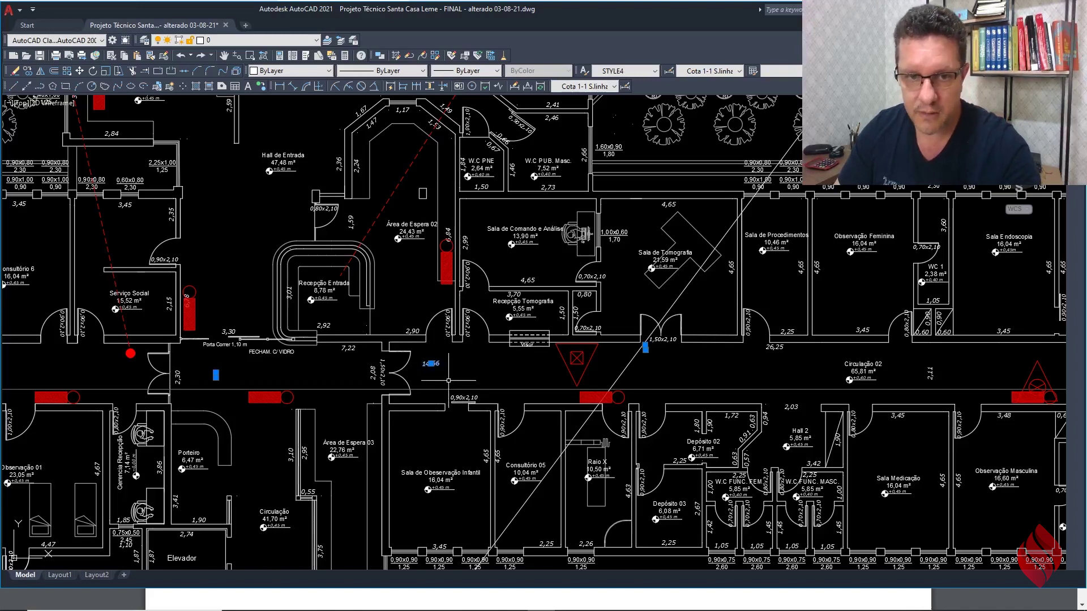
key("Delete")
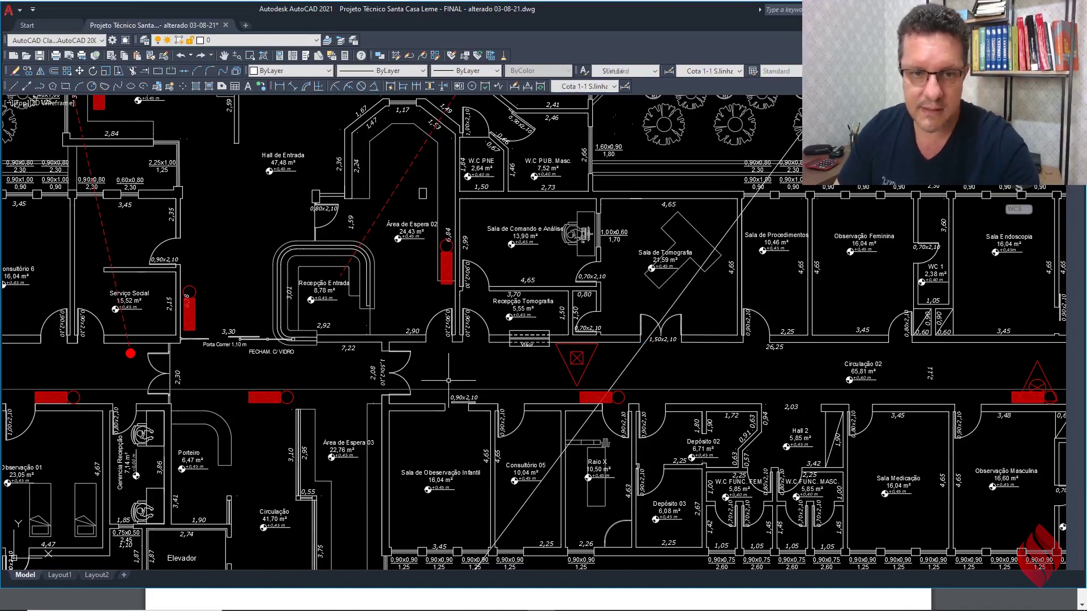
Step: Examine the entrance callouts and the placement of hydrants and alarm symbols along the upper wing of the ground-floor plan
scroll(444, 368, "down", 5)
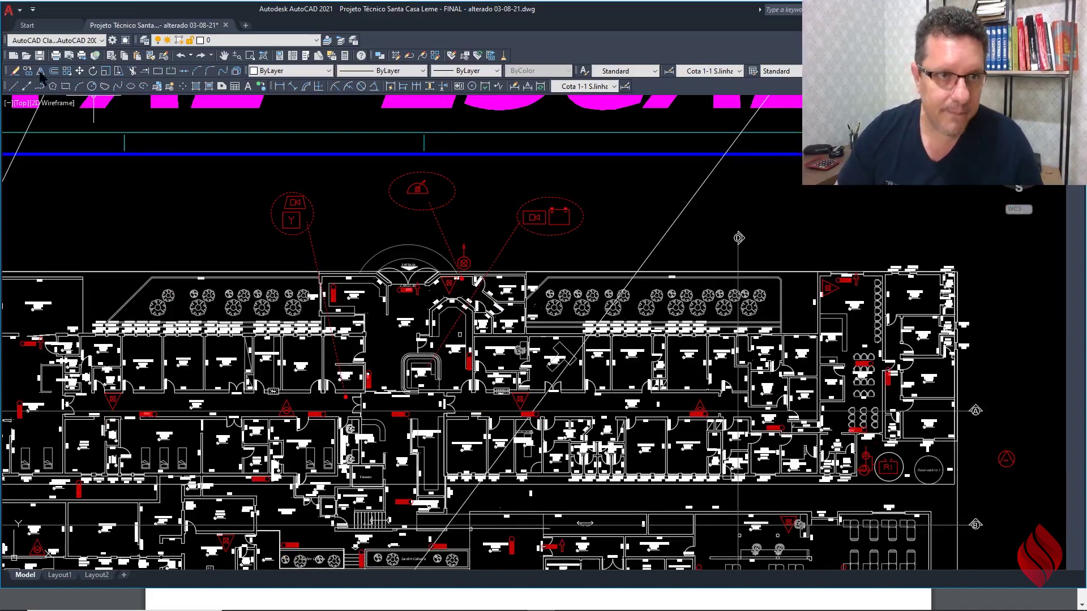
scroll(568, 379, "up", 2)
scroll(715, 388, "down", 1)
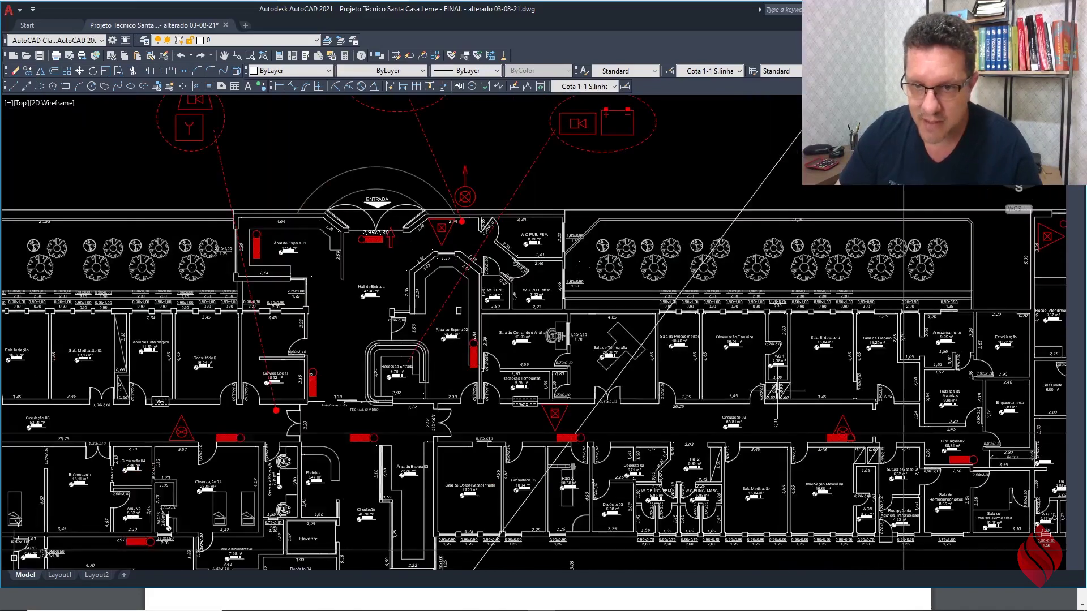
middle_click_drag(716, 387, 455, 371)
middle_click_drag(592, 395, 505, 390)
middle_click_drag(414, 398, 557, 371)
scroll(547, 372, "down", 3)
scroll(547, 371, "down", 1)
scroll(546, 372, "up", 1)
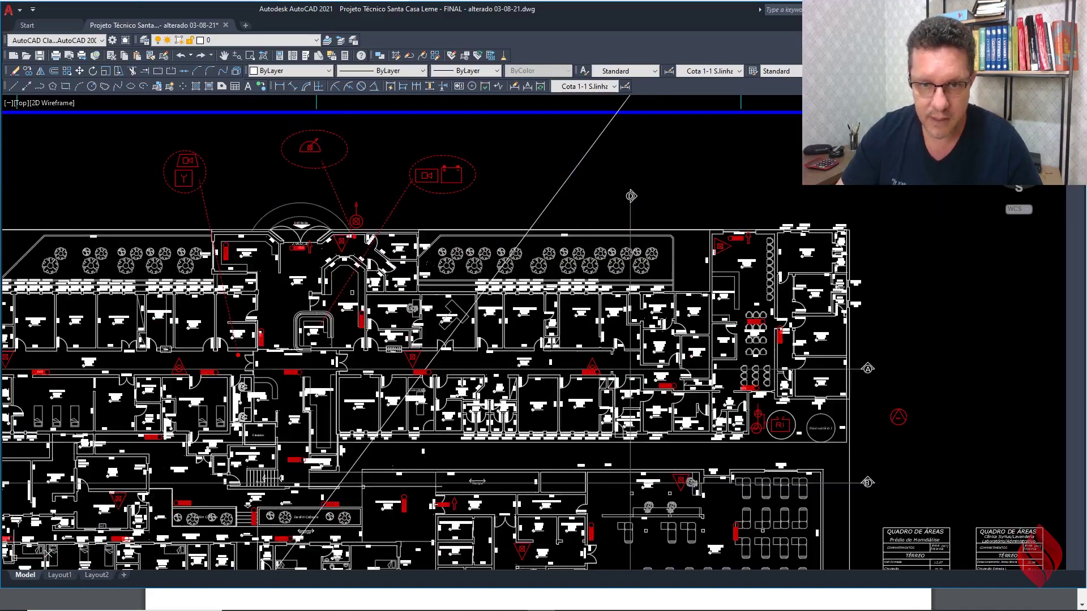
Step: Regenerate the drawing and check the redrawn symbols and leaders around Circulação 02
type("re")
key("Return")
scroll(288, 384, "up", 6)
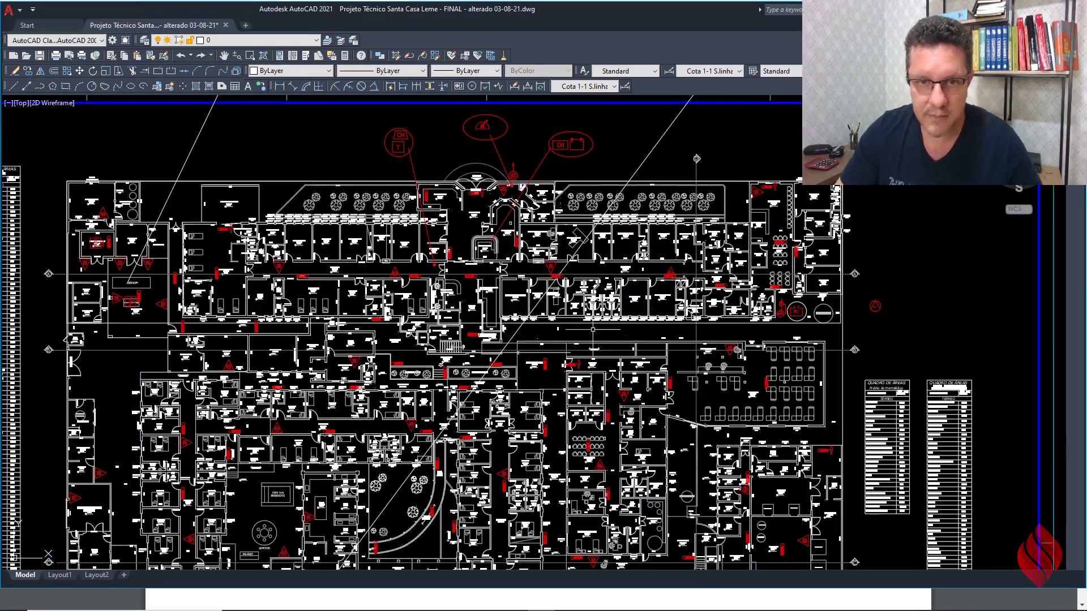
scroll(592, 329, "up", 5)
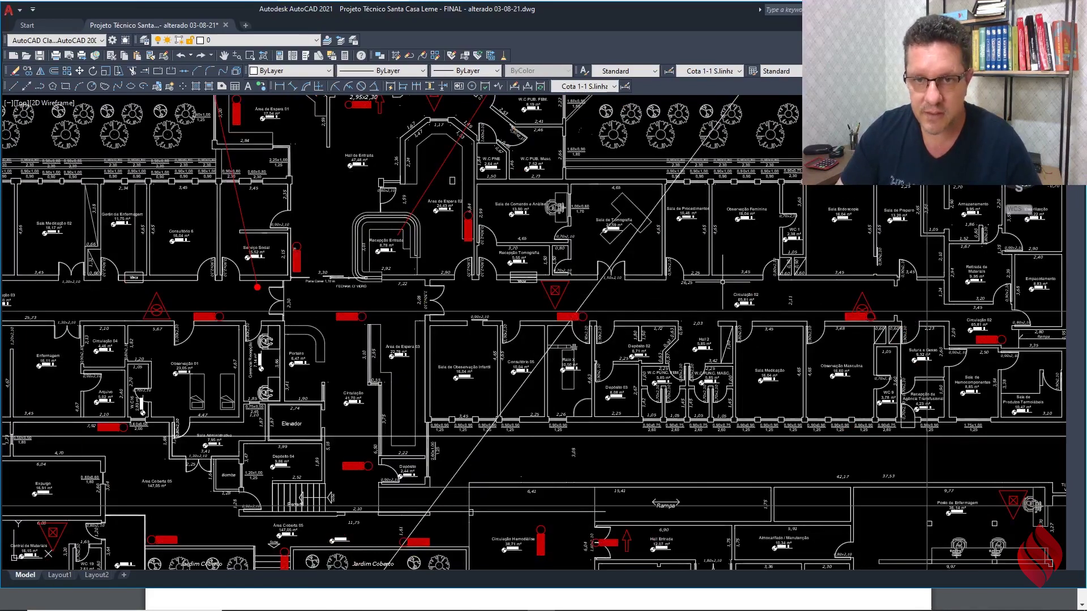
Step: Copy the oval callout with the half-round symbol above the entrance to the empty area beyond the battery callout, above the planters
middle_click_drag(667, 306, 438, 322)
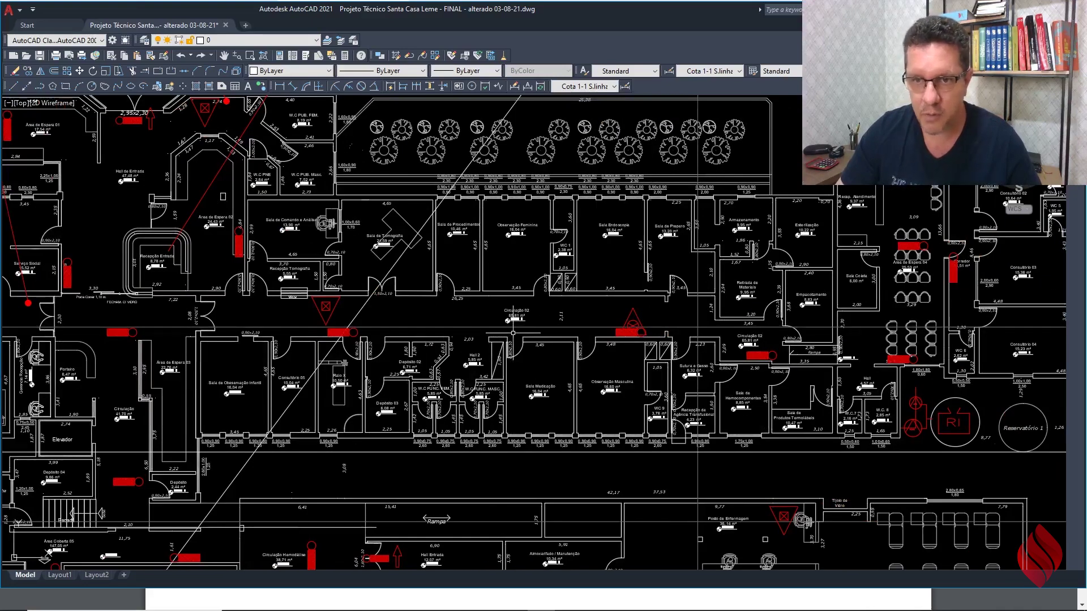
scroll(698, 327, "down", 5)
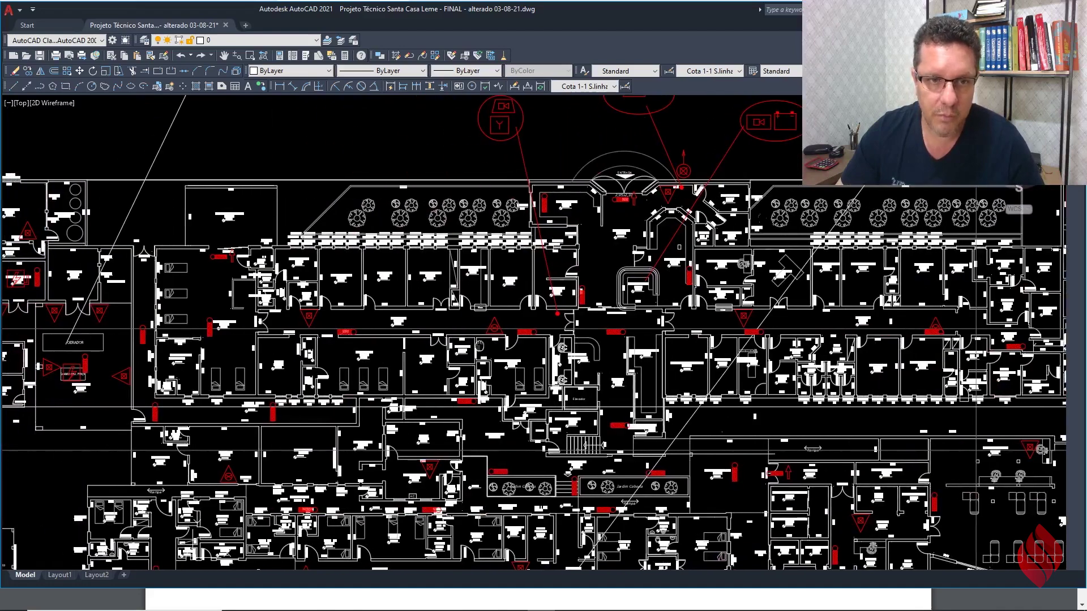
scroll(349, 315, "down", 3)
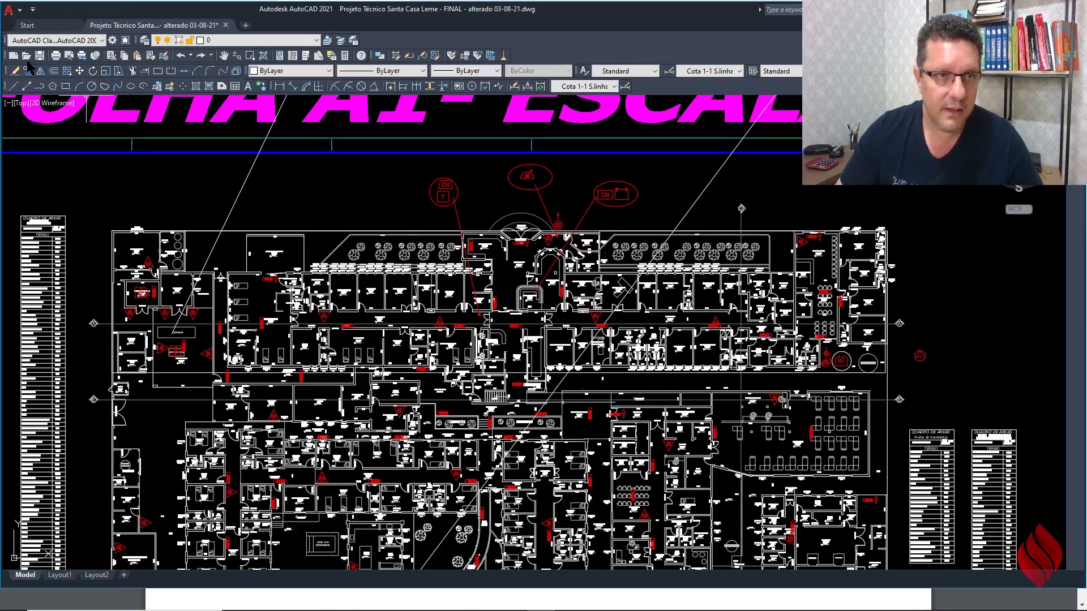
left_click(28, 70)
middle_click_drag(436, 244, 427, 267)
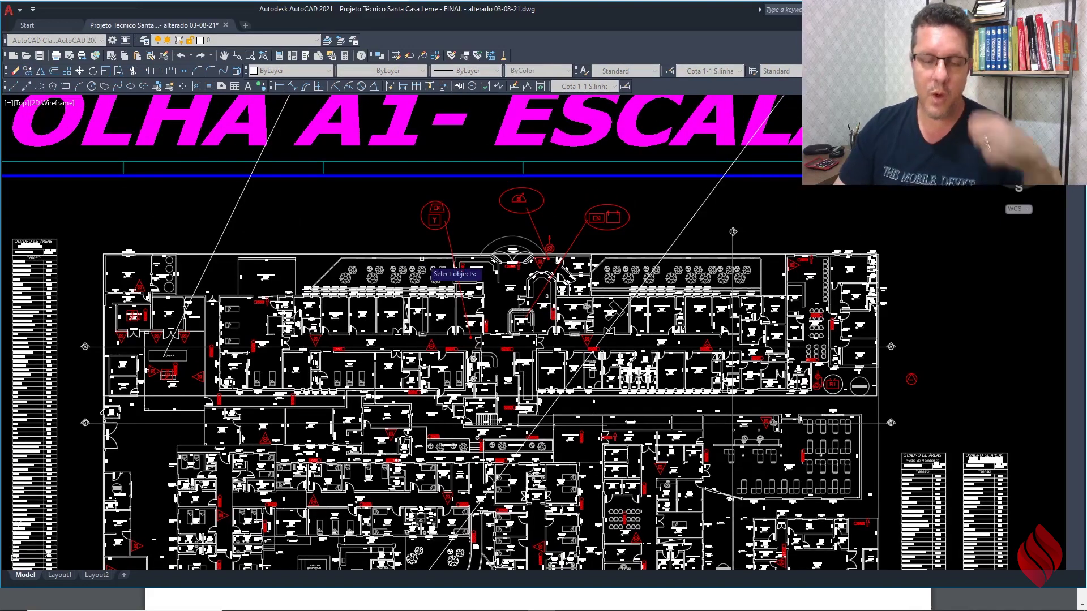
scroll(646, 356, "up", 5)
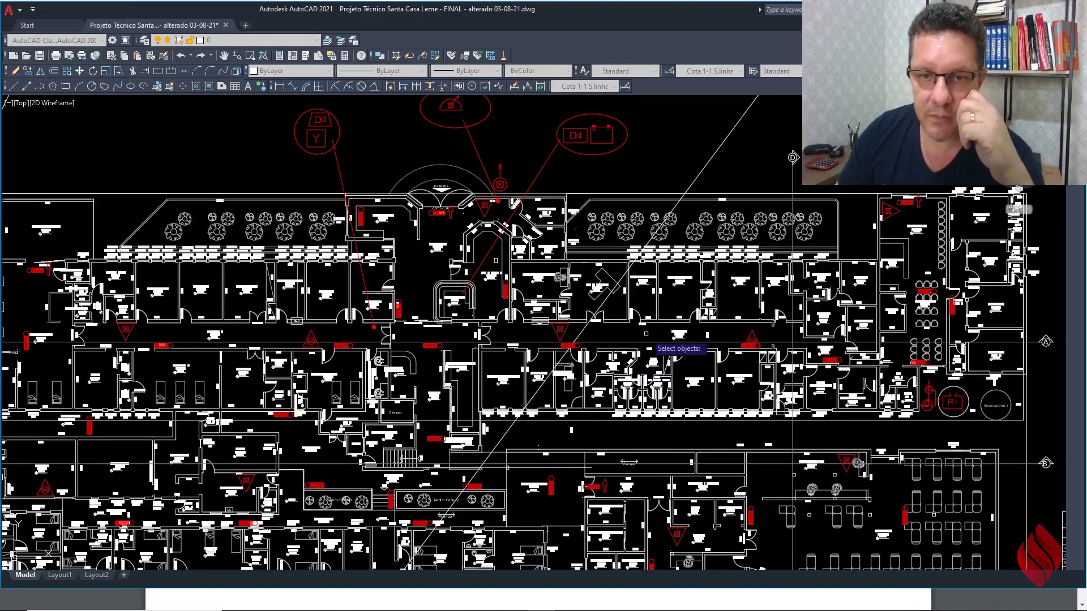
scroll(676, 346, "down", 5)
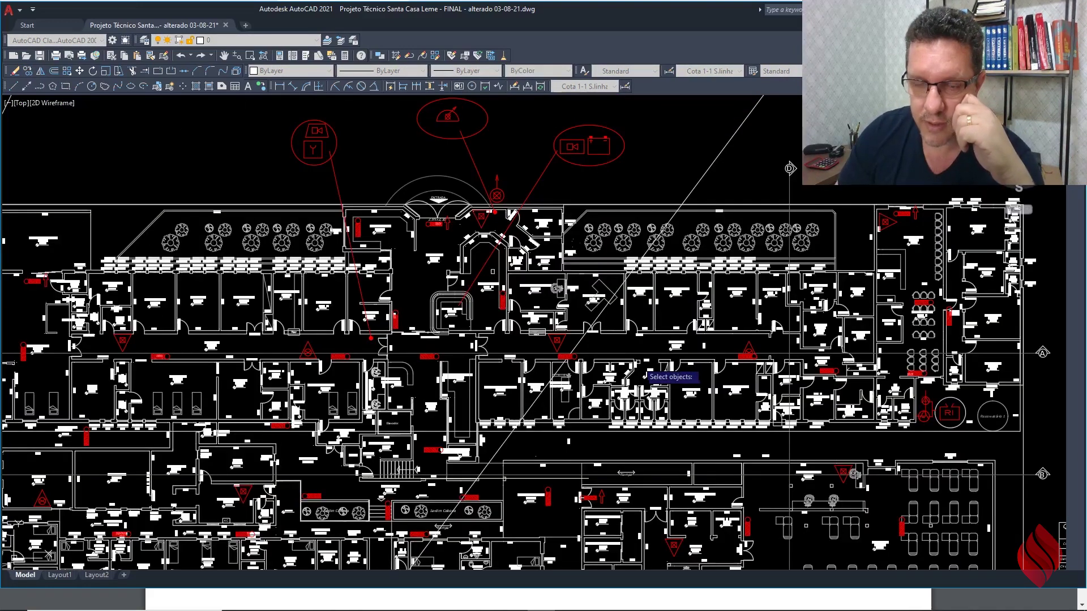
scroll(627, 374, "up", 4)
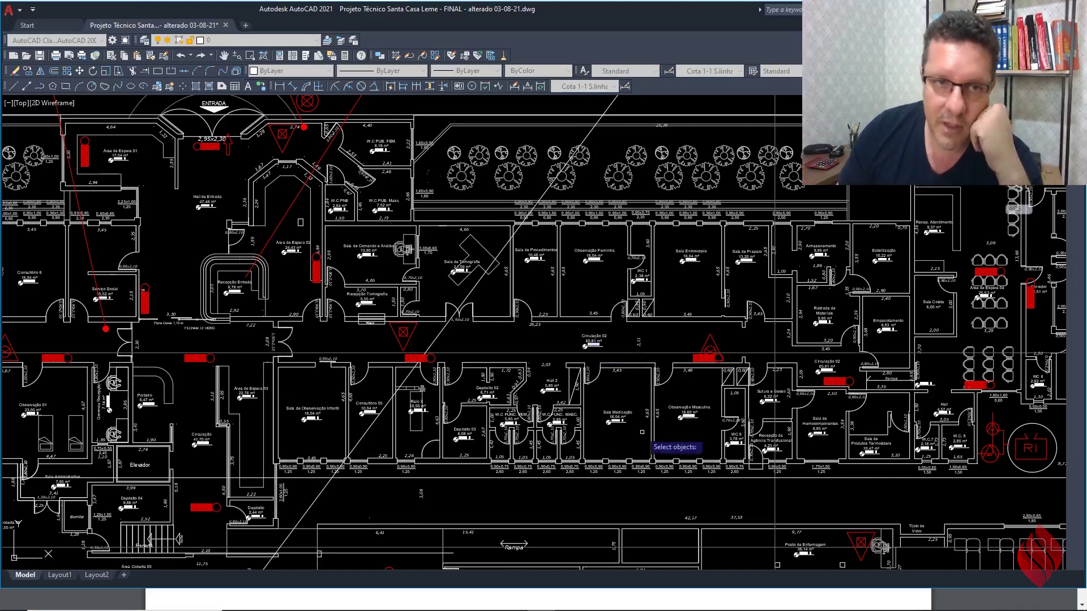
scroll(453, 387, "down", 2)
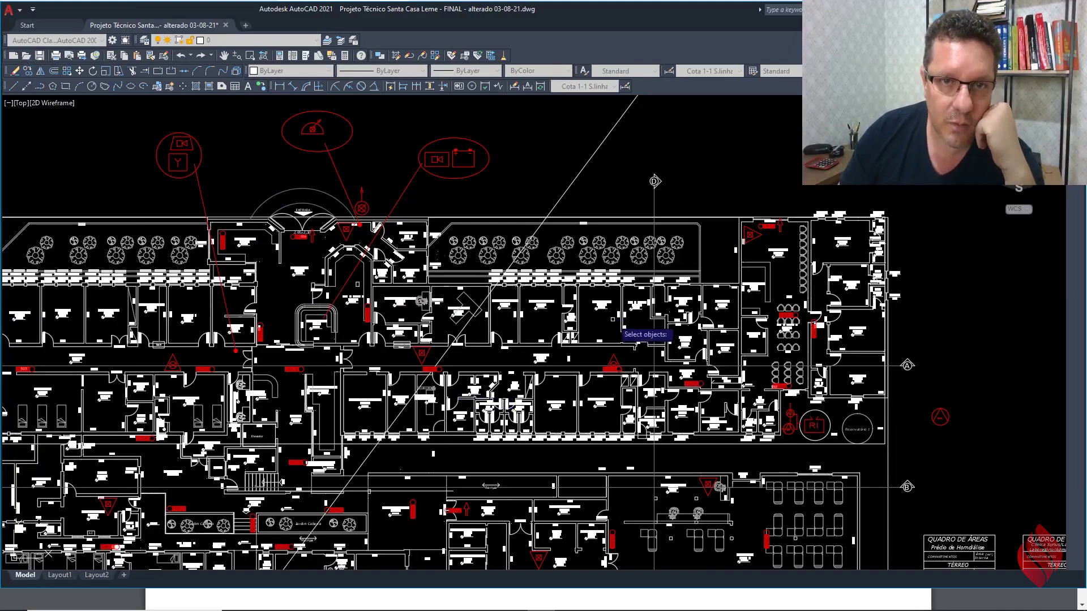
scroll(487, 303, "up", 5)
left_click(605, 153)
left_click(524, 186)
right_click(523, 187)
left_click(508, 208)
scroll(412, 231, "down", 2)
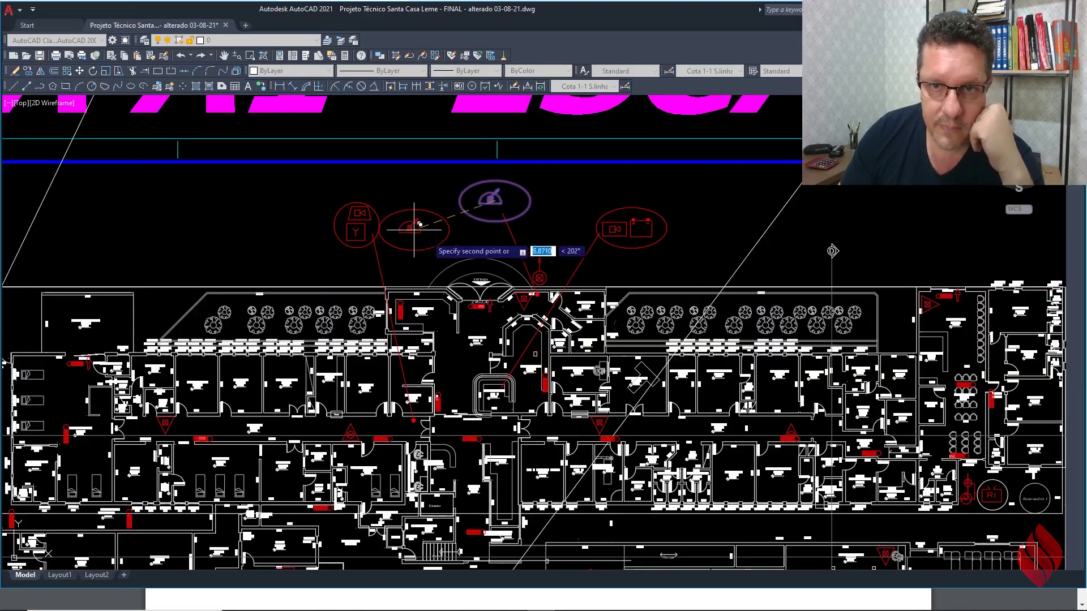
scroll(657, 241, "up", 4)
left_click(750, 231)
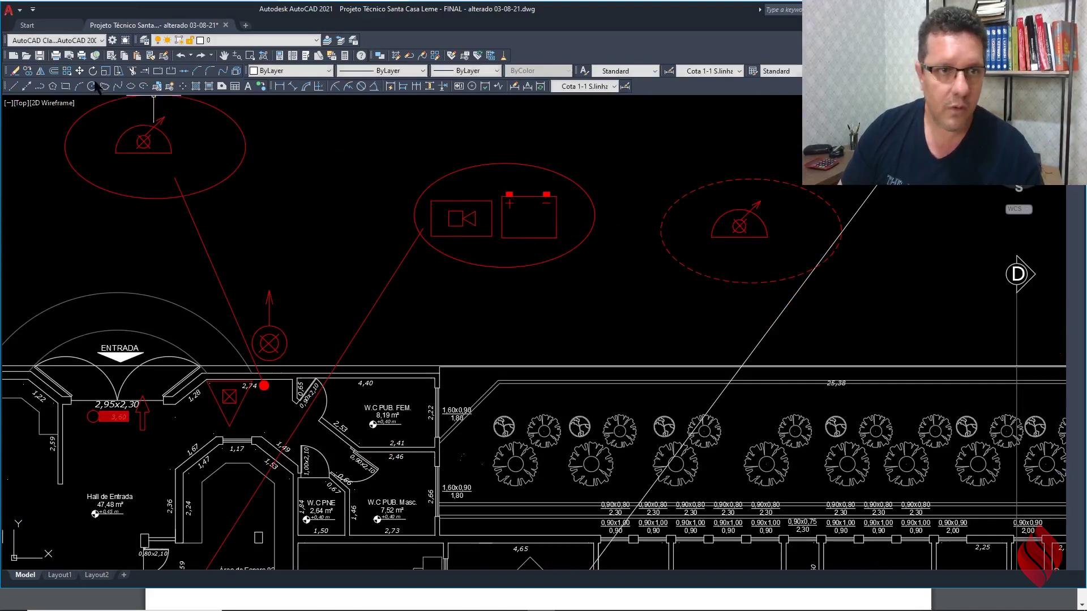
Step: Copy the siren and manual call point symbols from the callout near Área de Espera 01 to the new dashed oval
left_click(28, 71)
scroll(645, 241, "down", 2)
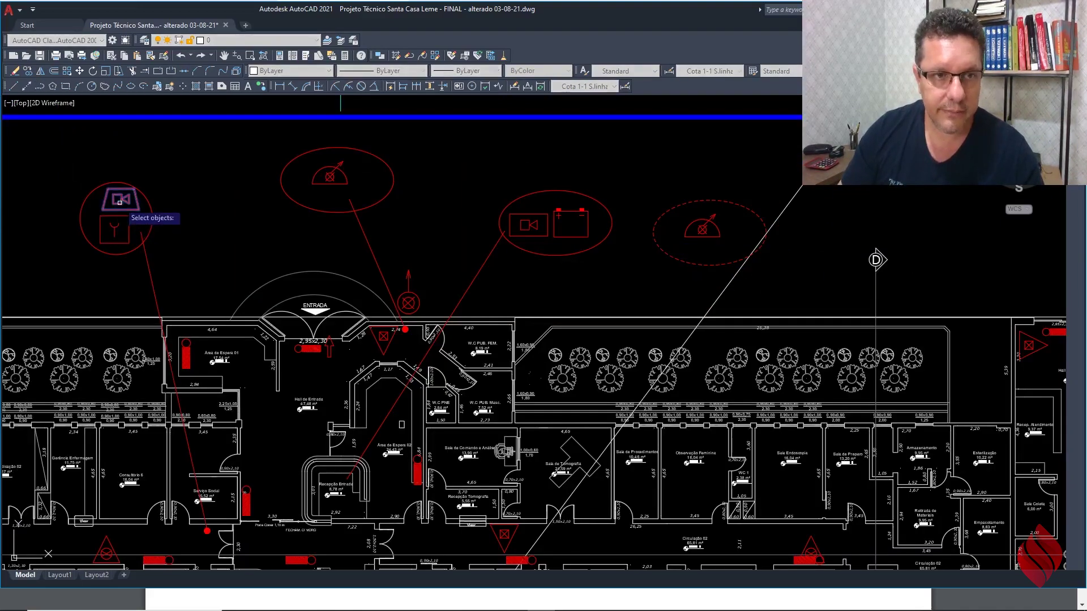
left_click(104, 227)
right_click(106, 227)
left_click(114, 227)
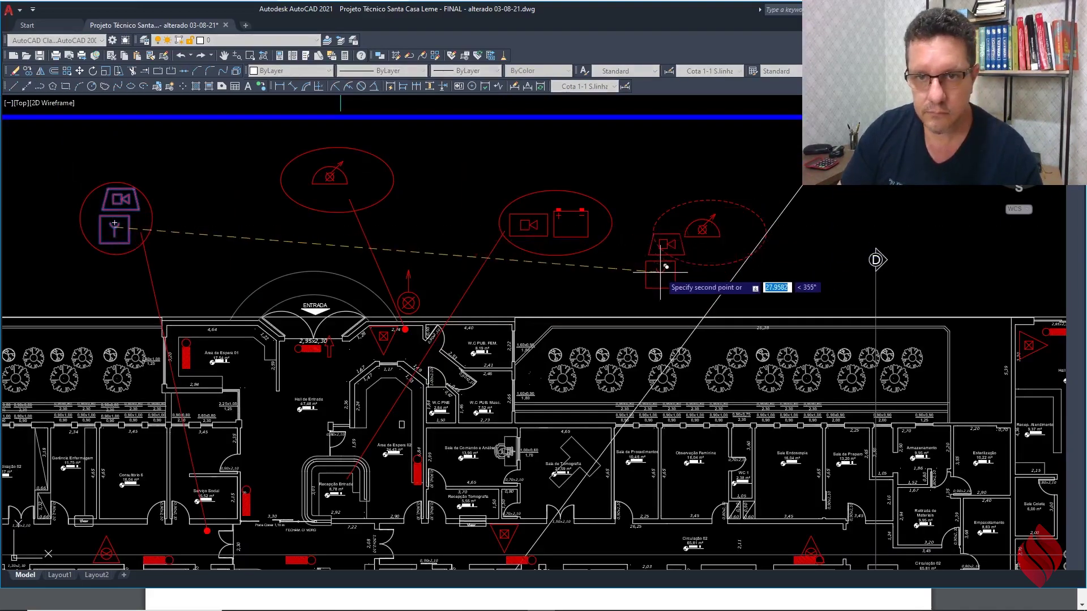
scroll(660, 273, "up", 2)
scroll(697, 283, "up", 4)
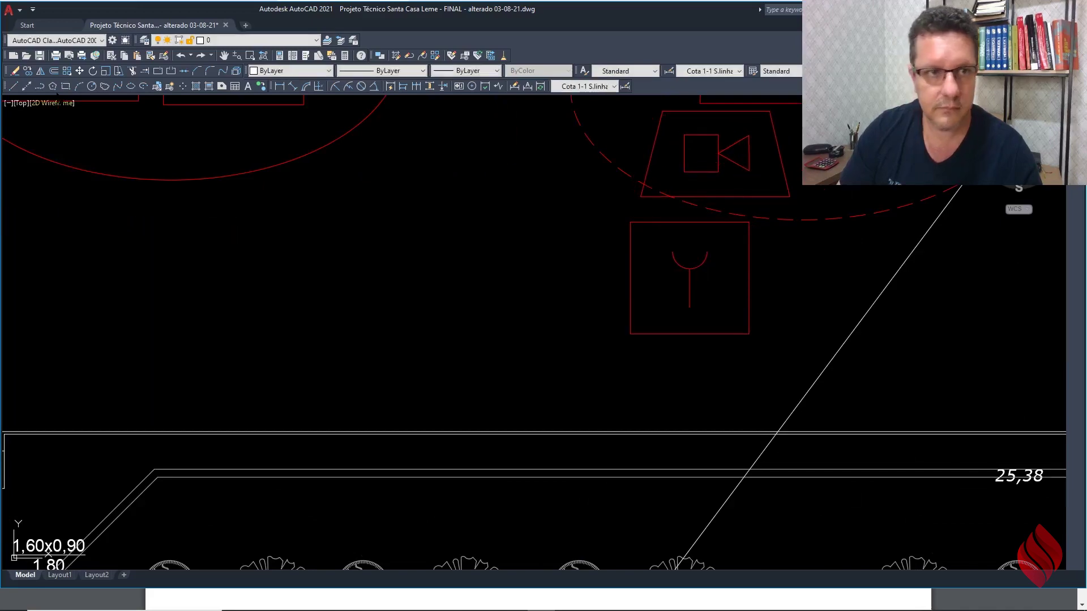
Step: Move the copied manual call point symbol beside the siren symbol inside the dashed oval
left_click(79, 73)
left_click(752, 287)
left_click(649, 307)
right_click(650, 309)
left_click(653, 312)
scroll(657, 324, "down", 3)
scroll(734, 259, "up", 4)
left_click(734, 259)
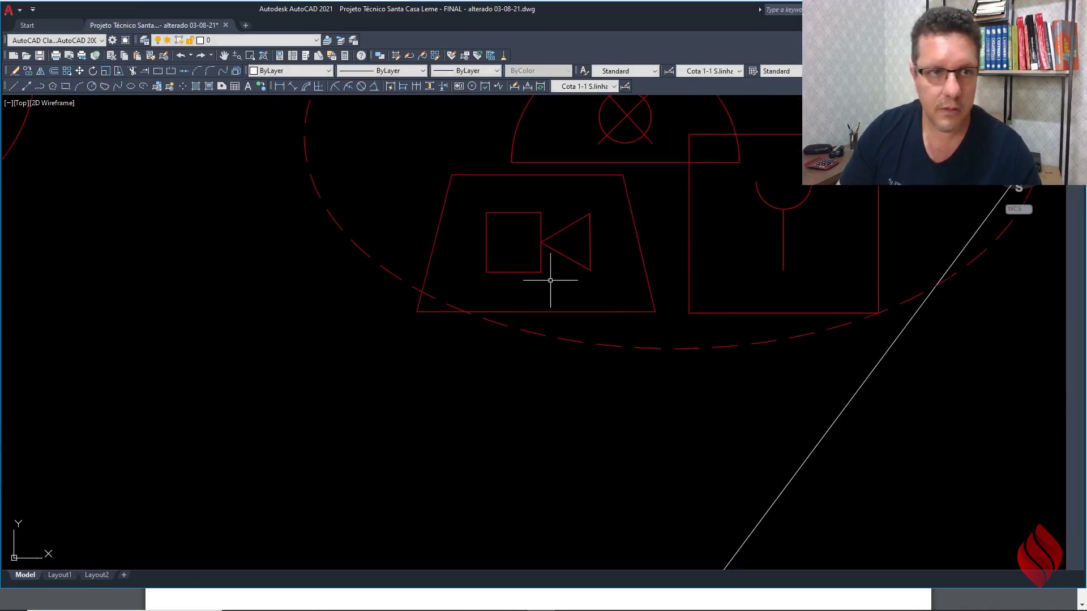
Step: Move the half-round, siren and manual call point symbols together upward within the dashed oval
scroll(380, 338, "down", 4)
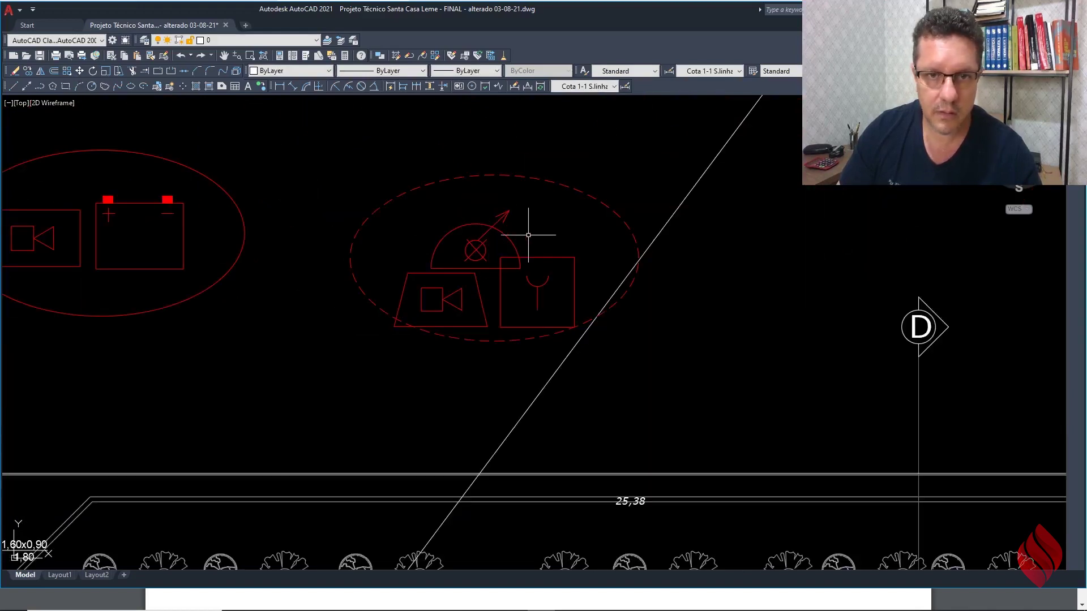
left_click(79, 72)
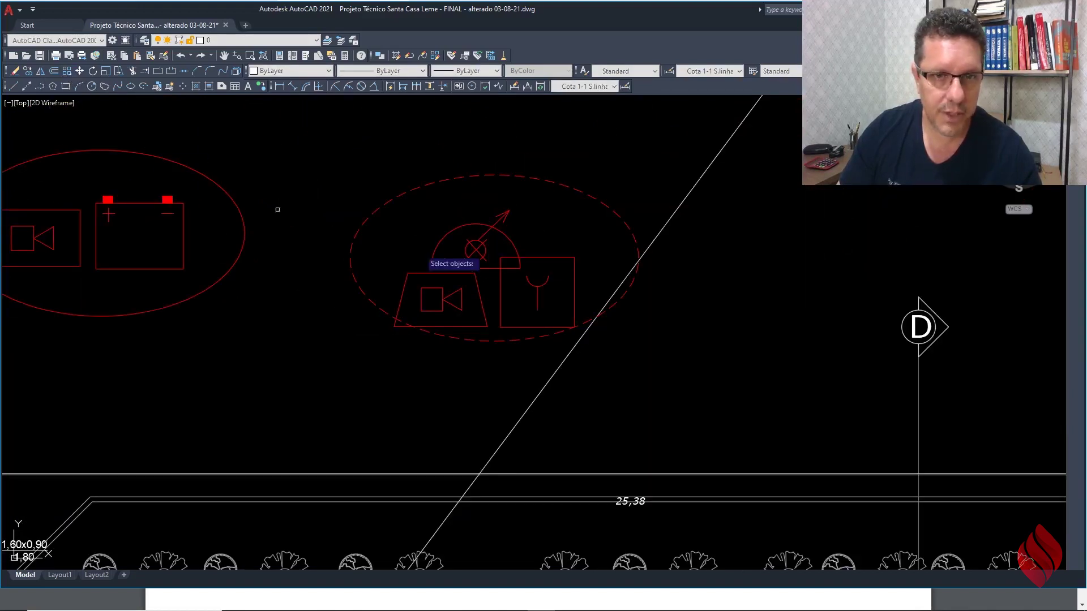
left_click(520, 261)
right_click(470, 277)
left_click(476, 250)
scroll(475, 250, "up", 4)
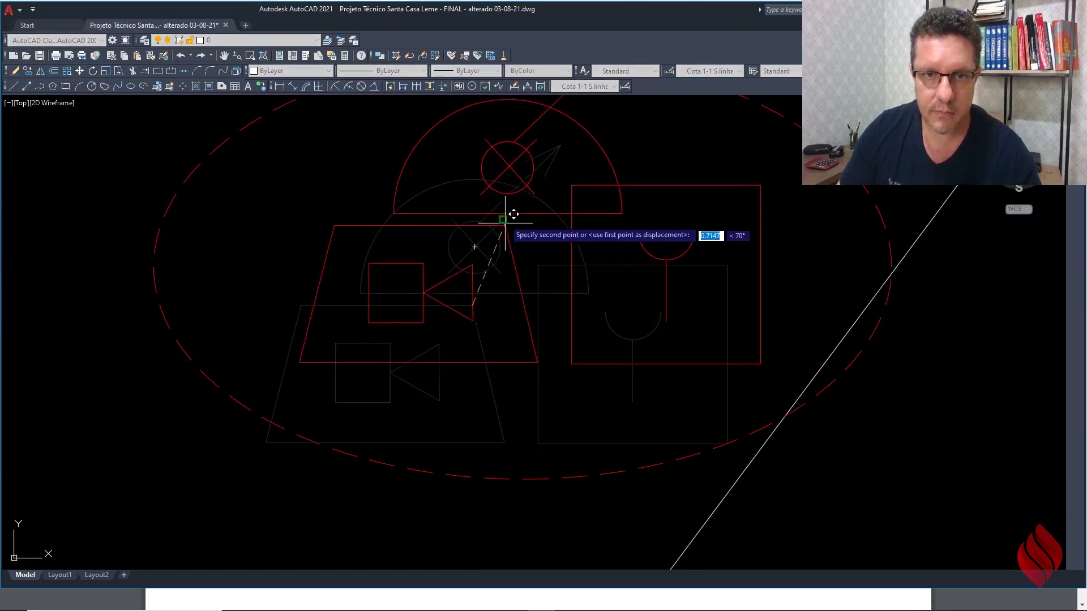
left_click(506, 163)
Step: Move the half-round symbol so it sits directly above the siren symbol in the dashed oval
right_click(517, 224)
left_click(532, 230)
left_click(531, 165)
right_click(499, 169)
left_click(487, 179)
scroll(412, 164, "up", 3)
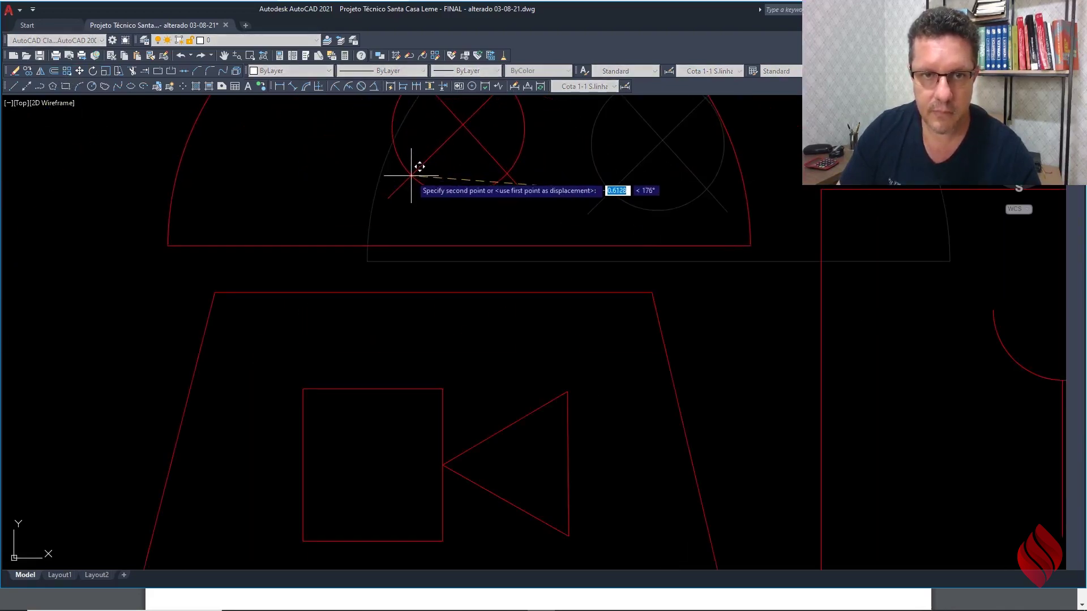
left_click(417, 170)
Step: Draw a leader line from below the dashed callout's symbols to the Circulação 02 corridor wall at Observação Masculina
scroll(418, 170, "down", 10)
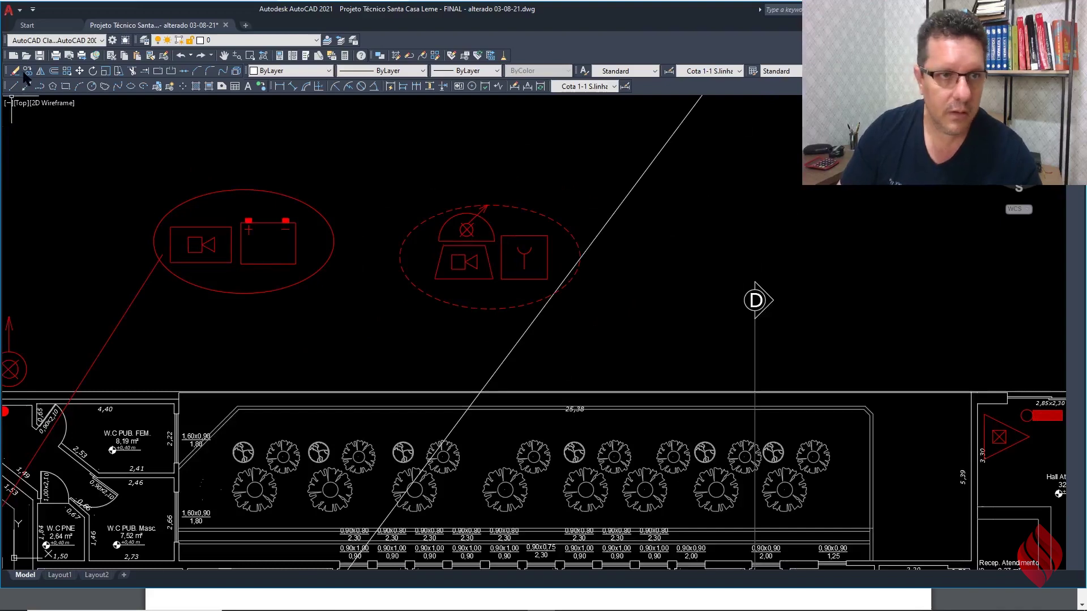
scroll(620, 276, "down", 1)
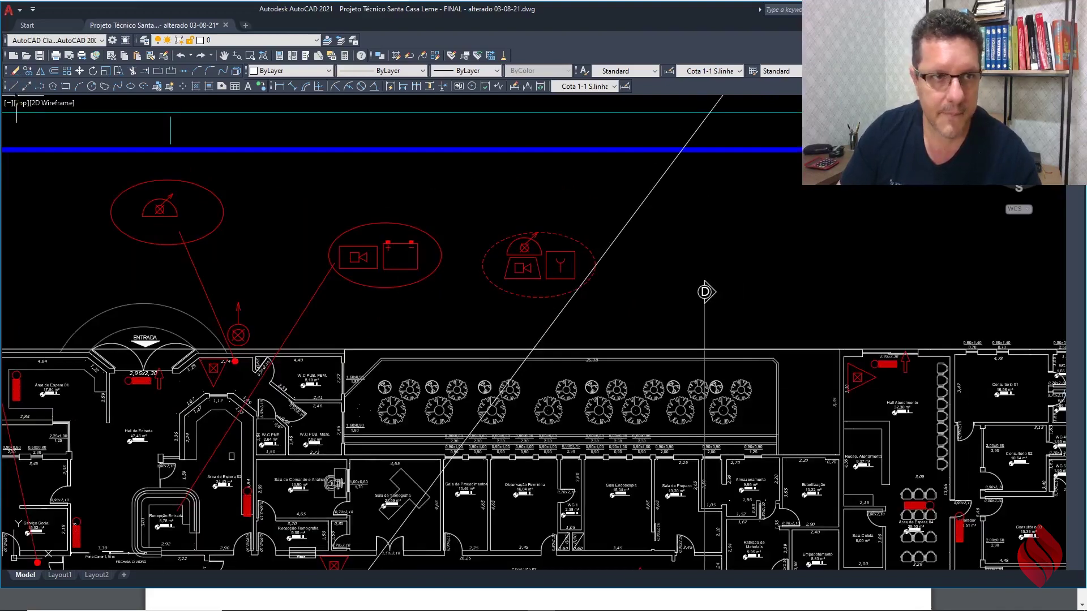
left_click(14, 86)
scroll(513, 294, "up", 3)
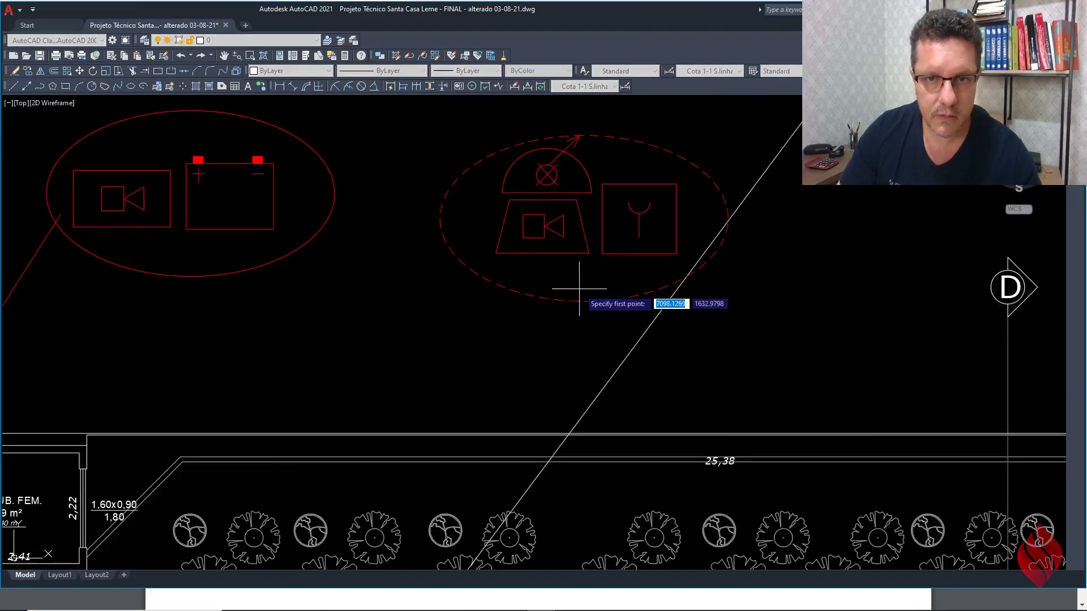
scroll(622, 283, "up", 2)
scroll(492, 249, "down", 5)
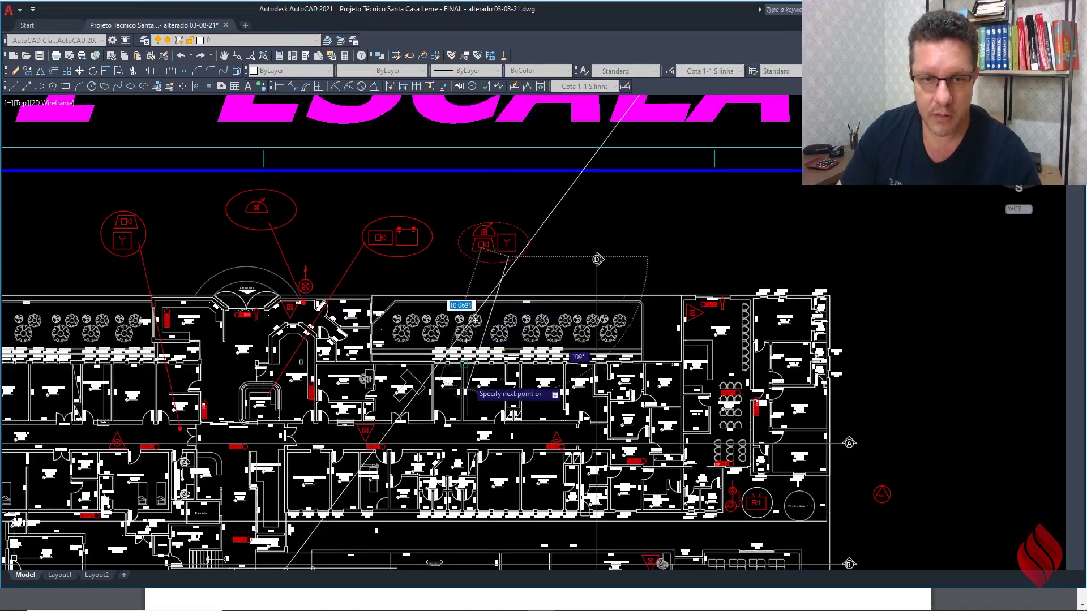
scroll(492, 452, "up", 4)
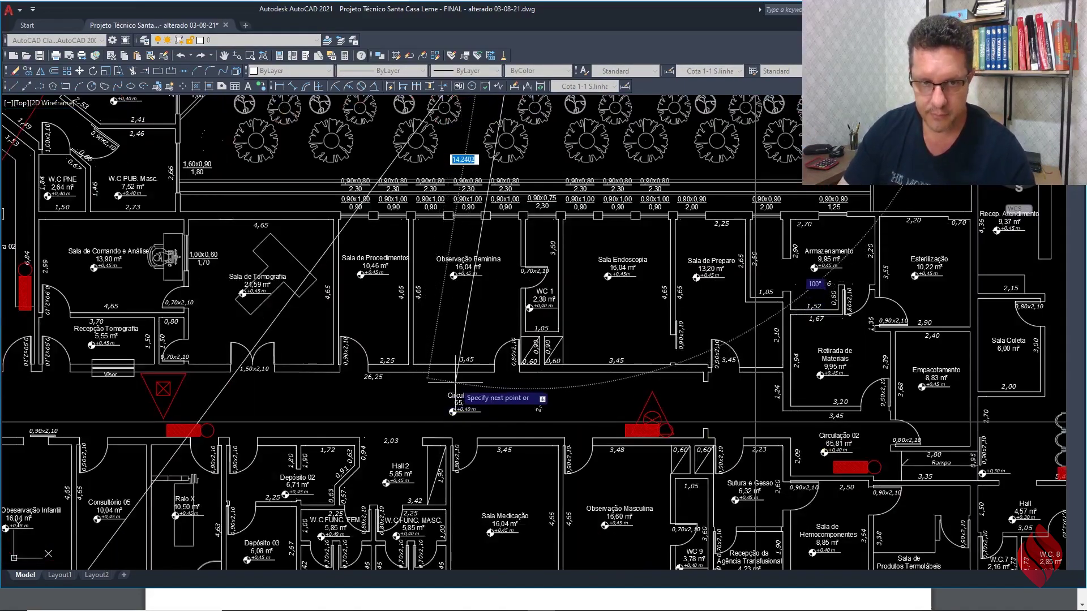
scroll(453, 378, "down", 3)
scroll(566, 416, "up", 6)
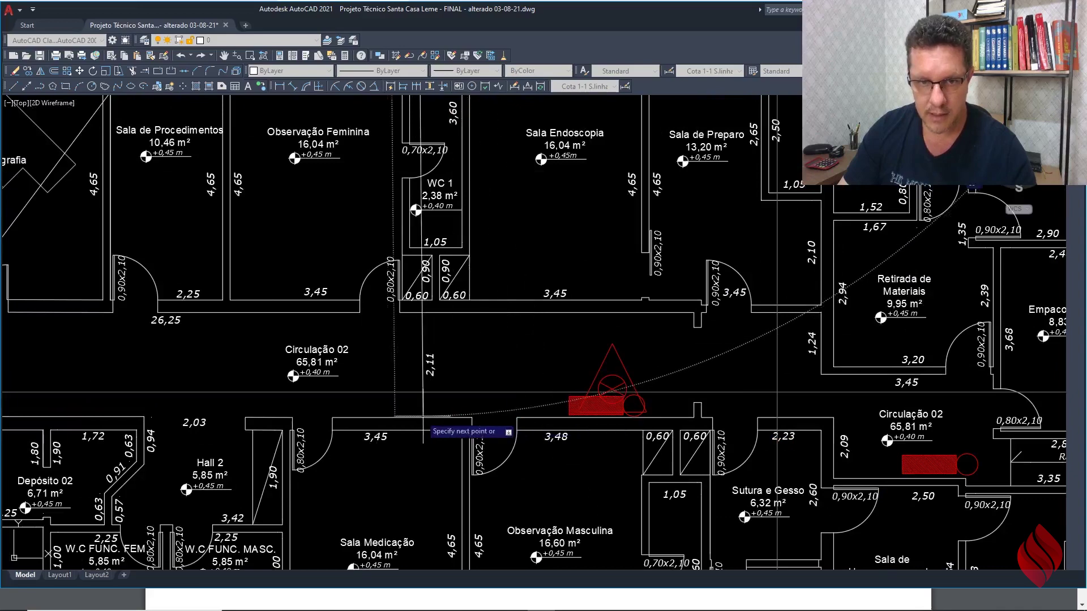
left_click(647, 405)
scroll(561, 406, "down", 6)
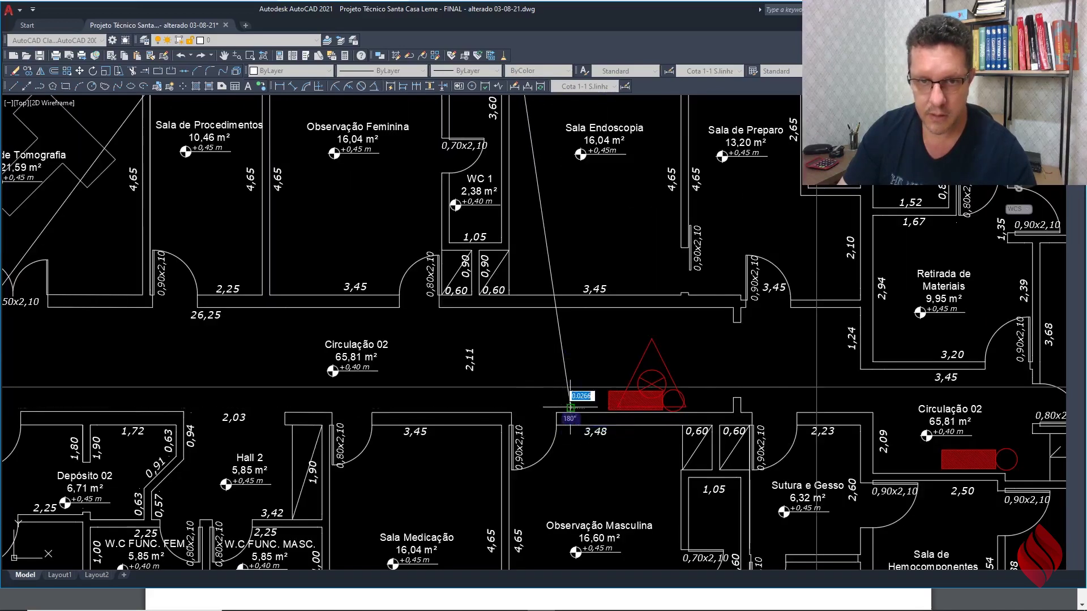
key("Escape")
Step: Match the new leader's properties to the dashed red callout oval
scroll(536, 389, "down", 2)
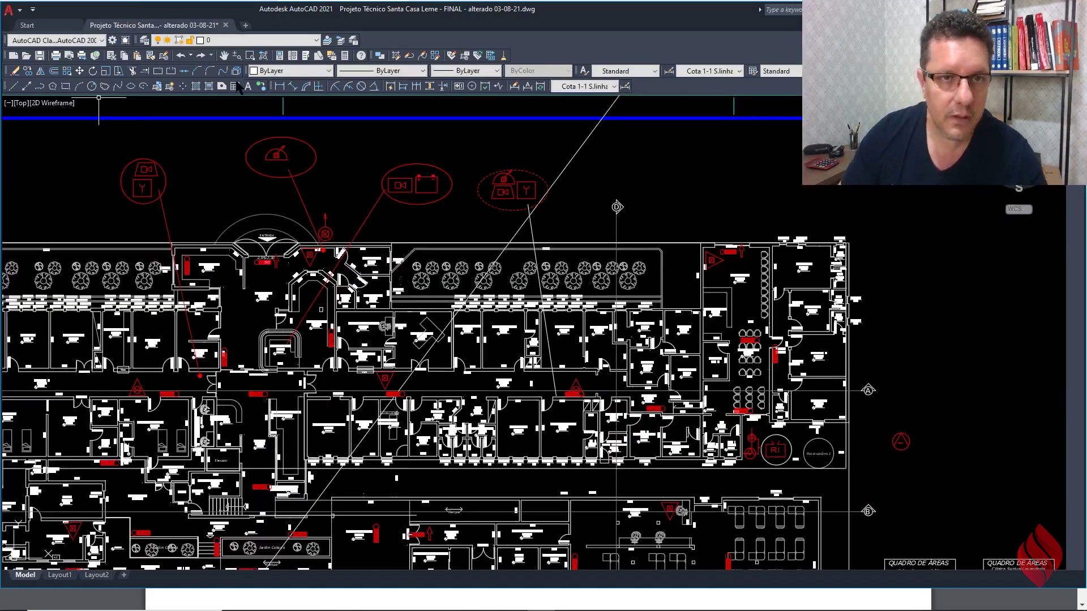
middle_click_drag(629, 442, 575, 336)
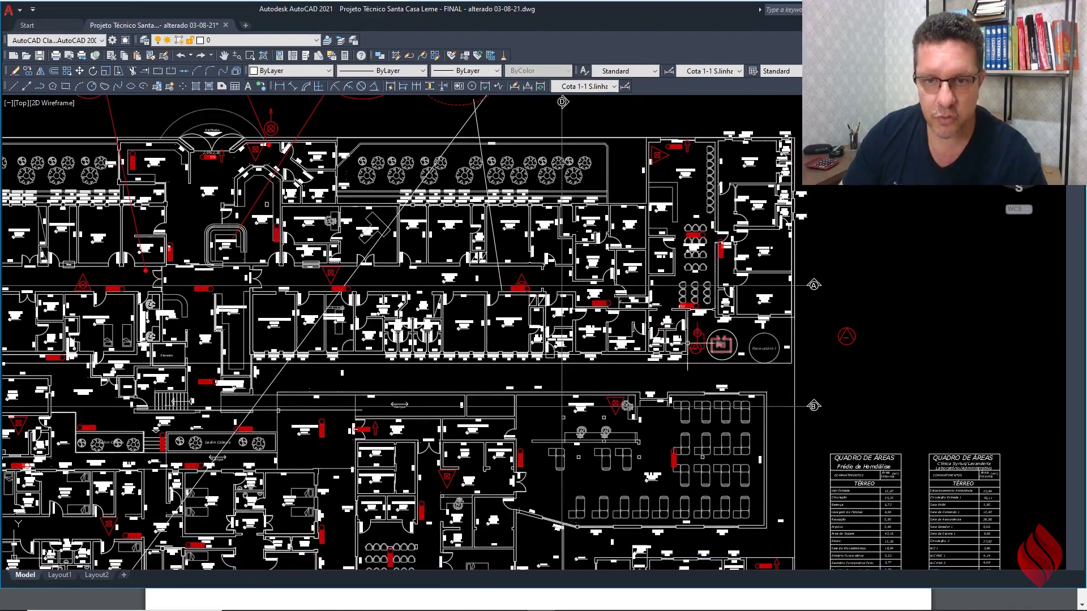
scroll(673, 341, "up", 2)
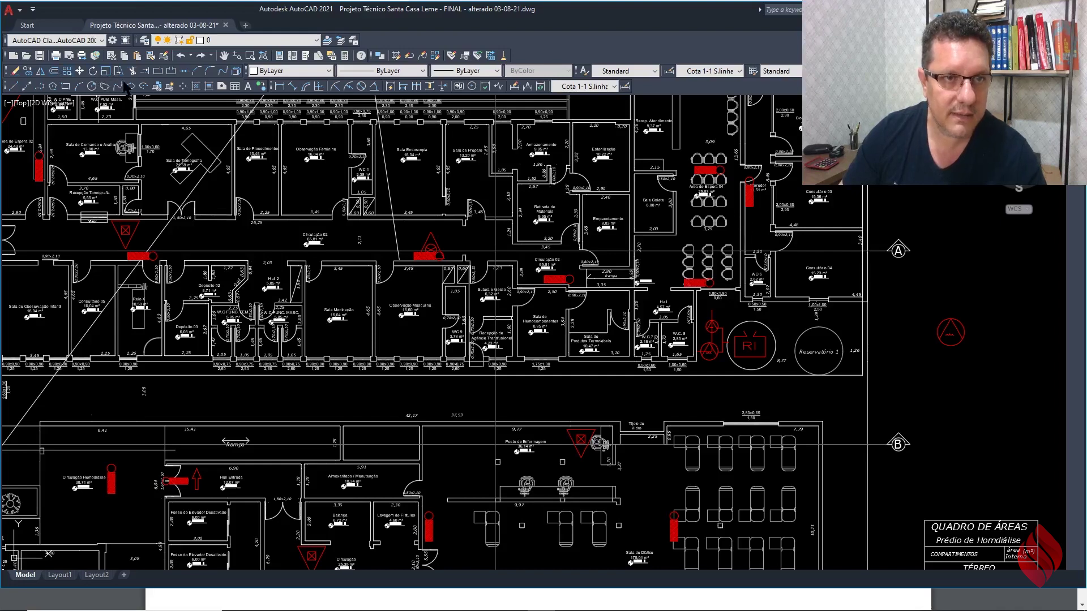
left_click(150, 55)
scroll(526, 357, "down", 6)
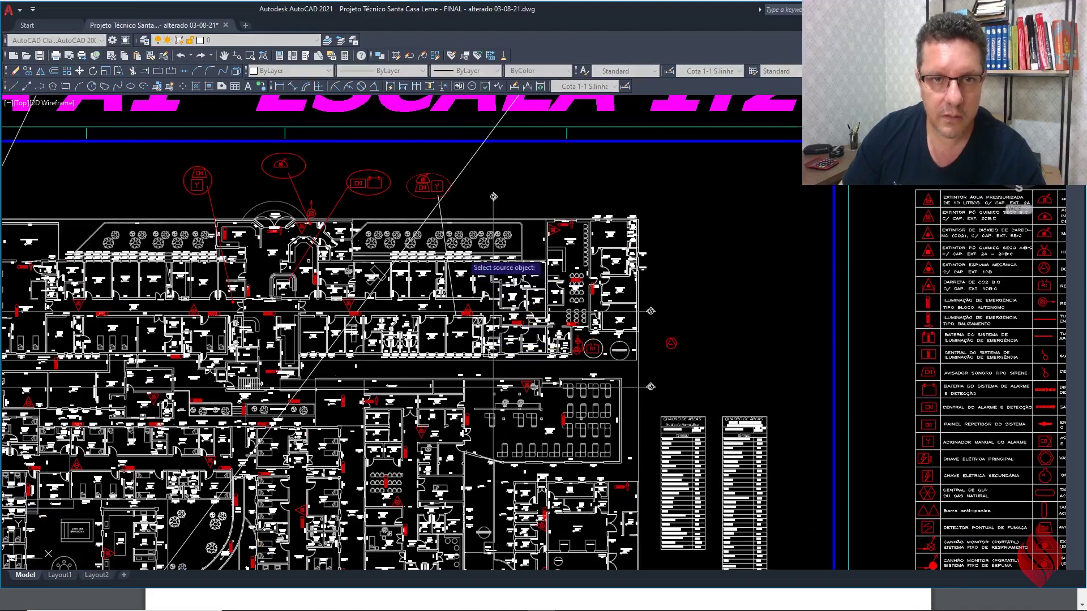
scroll(447, 229, "up", 4)
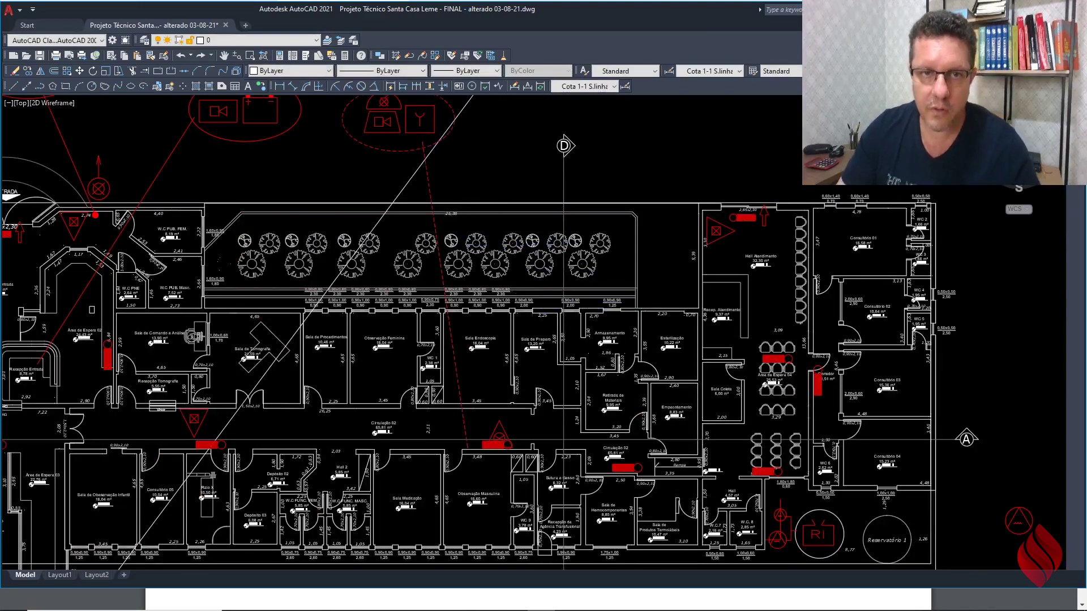
Step: Copy the dashed callout with its symbols and leader so the leader ends at the Circulação 03 corridor wall beside Enfermagem's double door
scroll(538, 295, "down", 4)
middle_click_drag(543, 364, 607, 362)
left_click(17, 71)
scroll(535, 219, "up", 4)
left_click(545, 247)
left_click(605, 294)
scroll(644, 272, "down", 2)
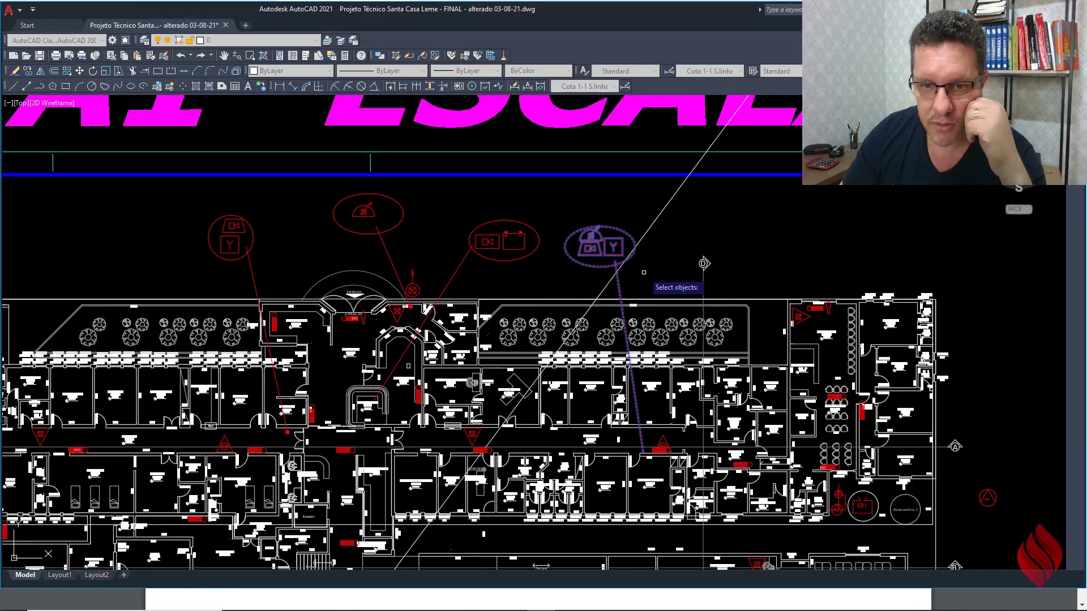
scroll(645, 454, "up", 4)
key("Return")
left_click(640, 450)
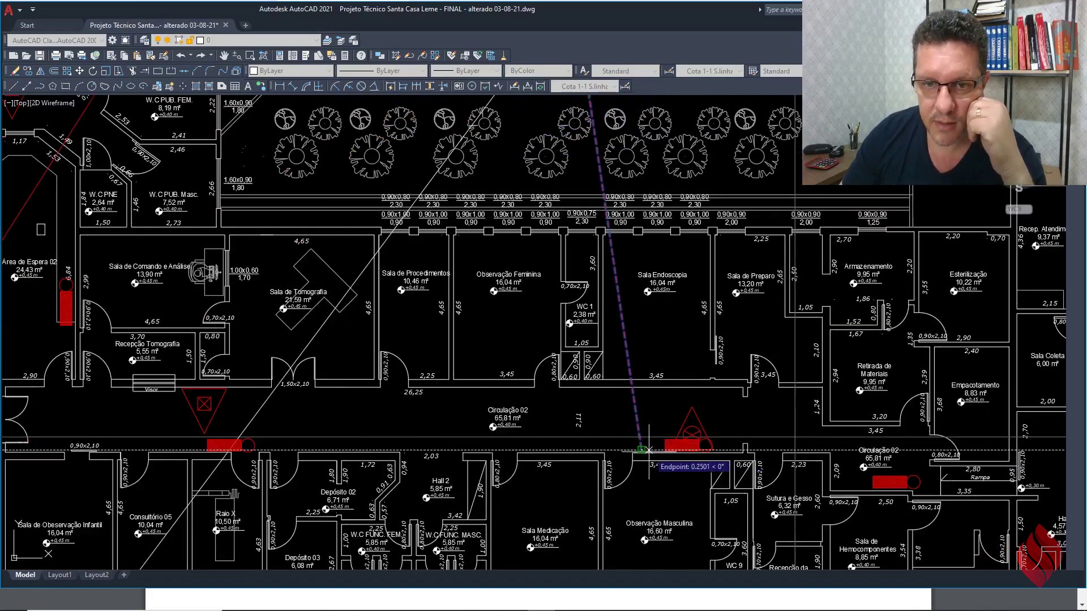
scroll(641, 450, "down", 5)
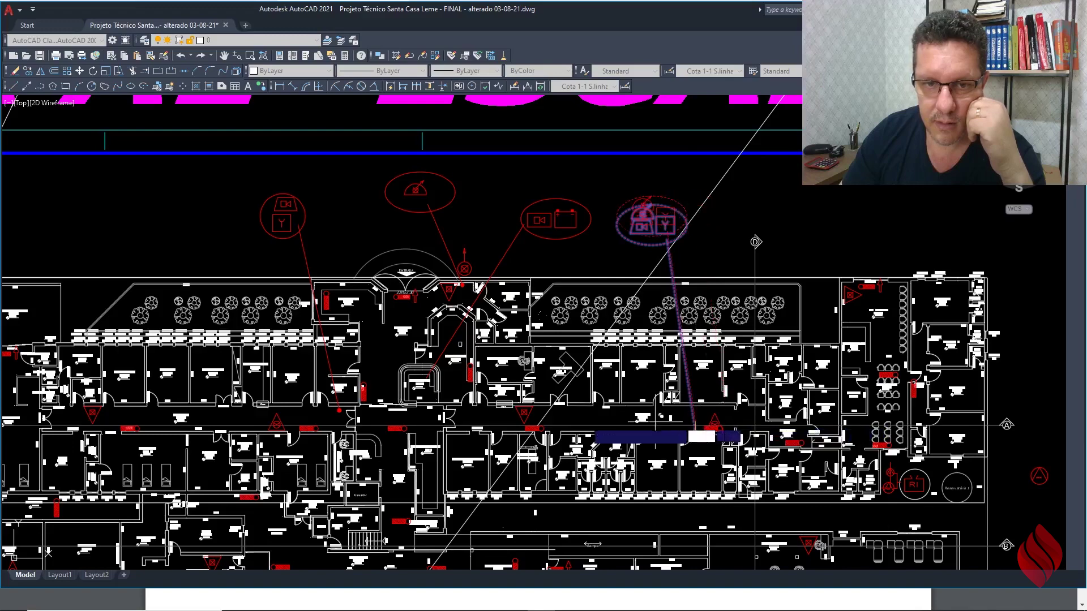
scroll(679, 418, "up", 2)
scroll(651, 411, "down", 2)
scroll(649, 406, "down", 3)
scroll(407, 420, "up", 8)
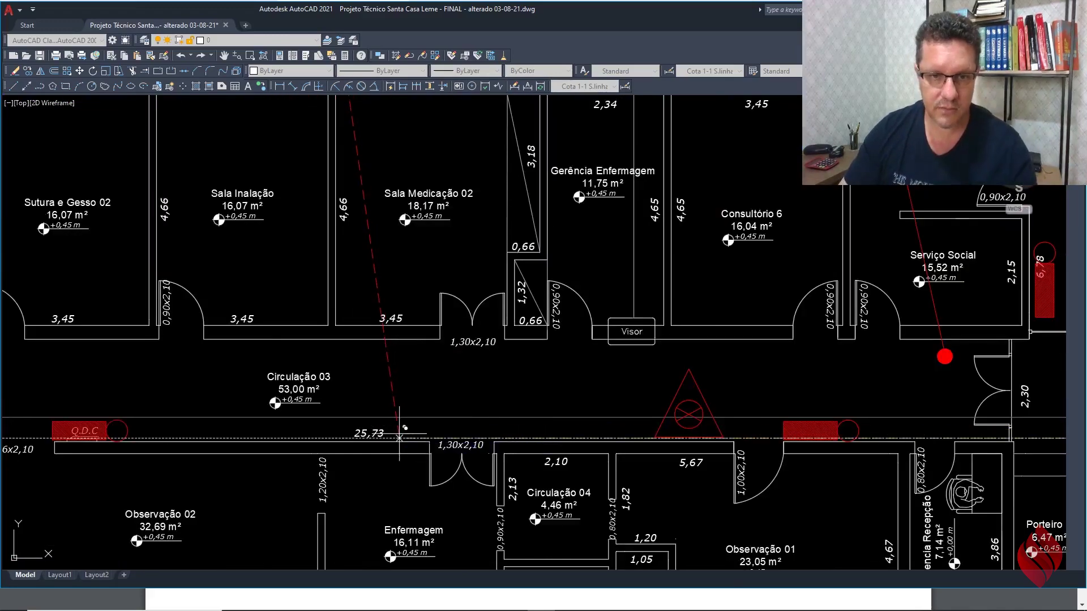
scroll(448, 447, "down", 4)
scroll(412, 461, "down", 2)
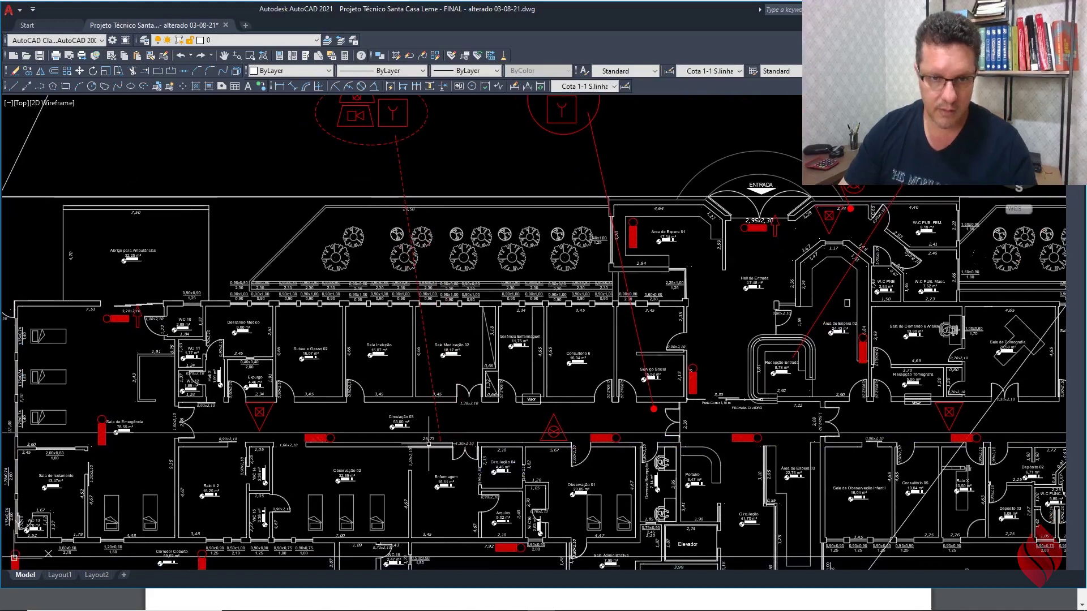
Step: Measure with an aligned dimension from Sala de Isolamento's doorway, through Sala de Emergência's double door, to a point in Circulação 03
scroll(430, 441, "down", 2)
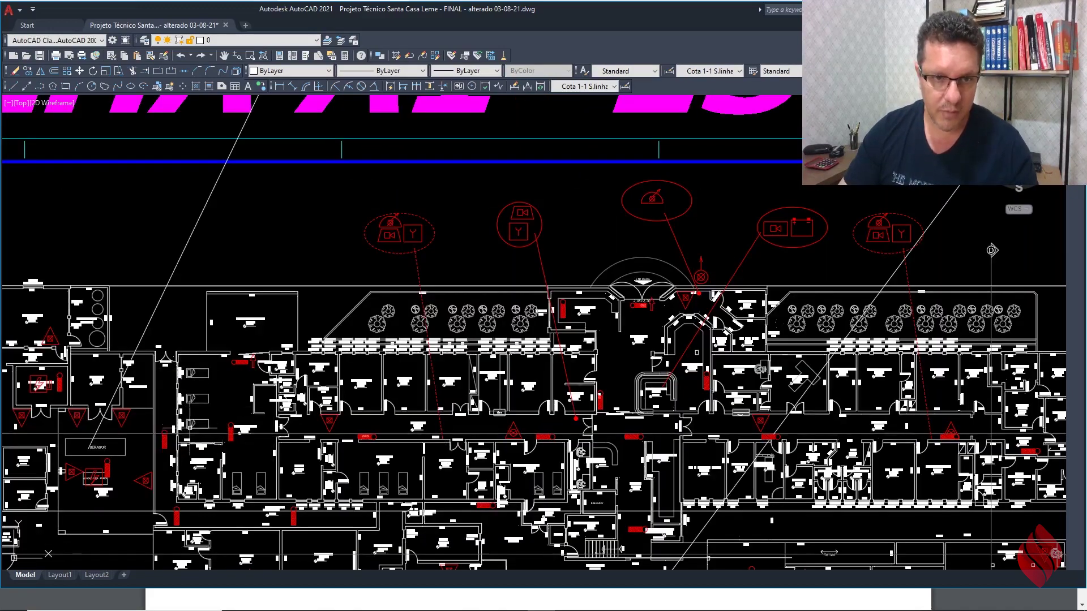
scroll(260, 438, "up", 2)
scroll(260, 439, "down", 2)
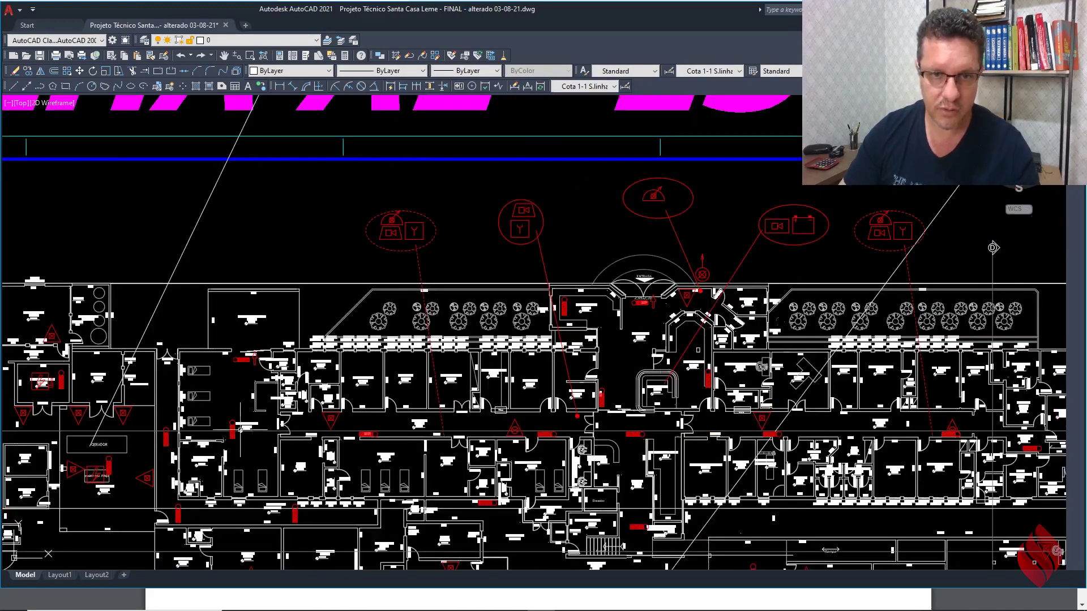
left_click(290, 86)
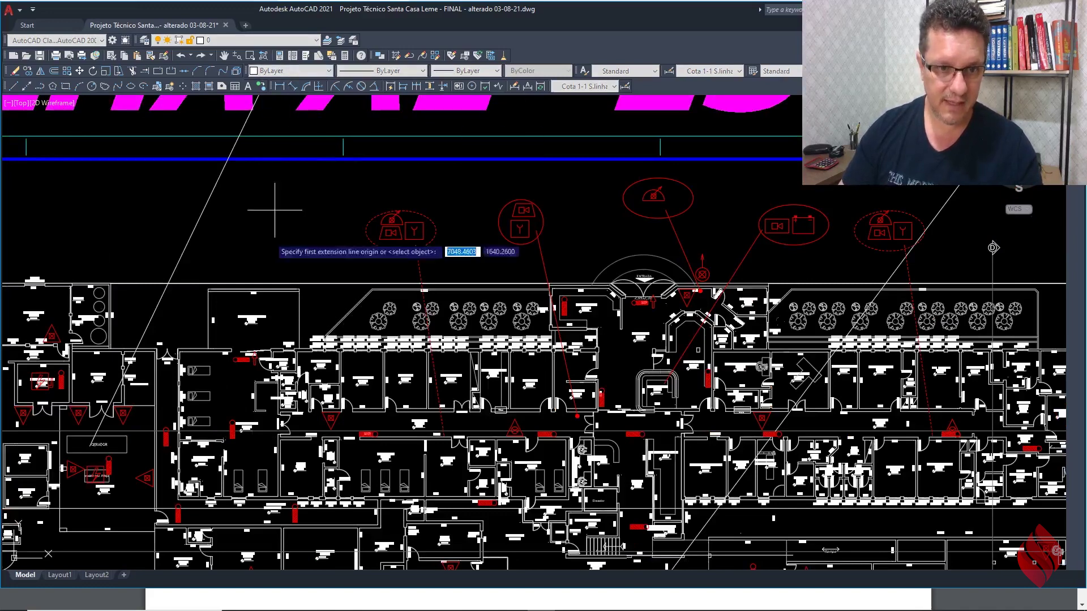
scroll(227, 487, "up", 5)
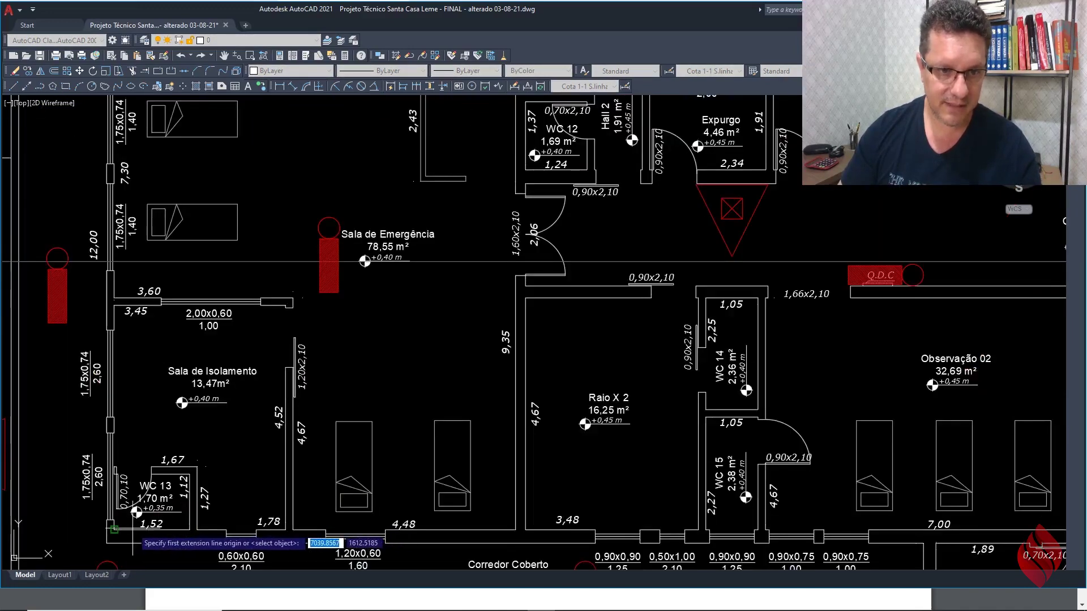
scroll(204, 447, "up", 3)
scroll(244, 431, "down", 3)
scroll(300, 347, "up", 2)
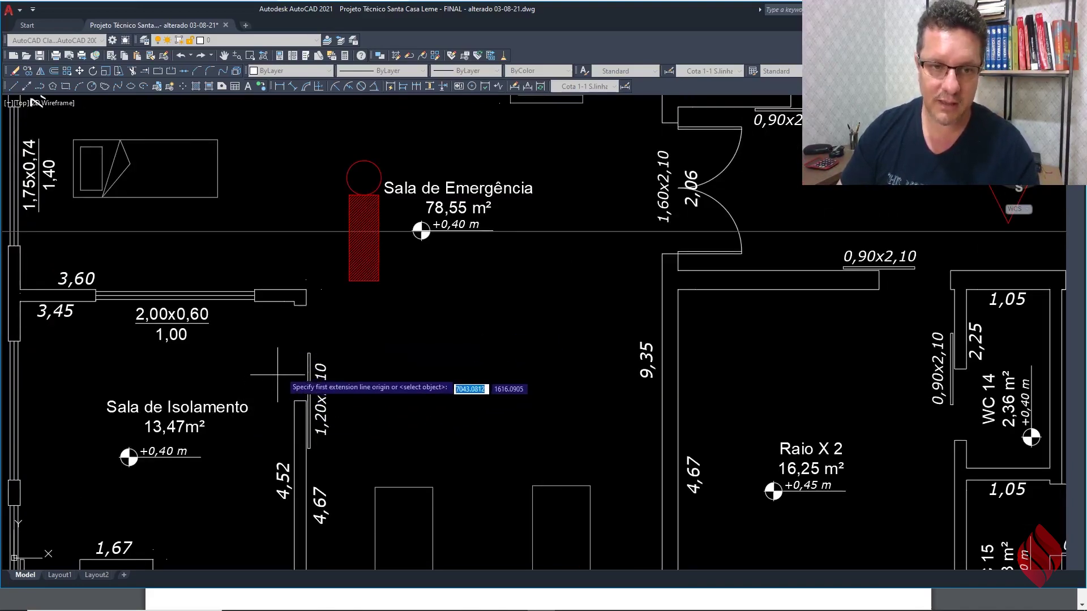
scroll(323, 335, "up", 4)
left_click(292, 350)
scroll(292, 350, "down", 10)
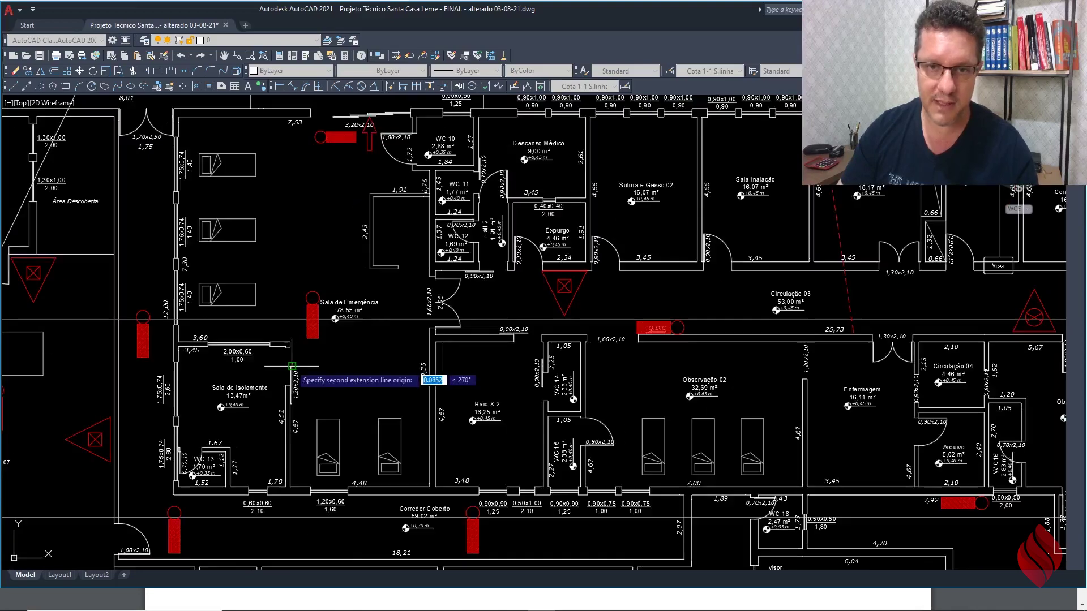
scroll(447, 311, "up", 6)
left_click(453, 315)
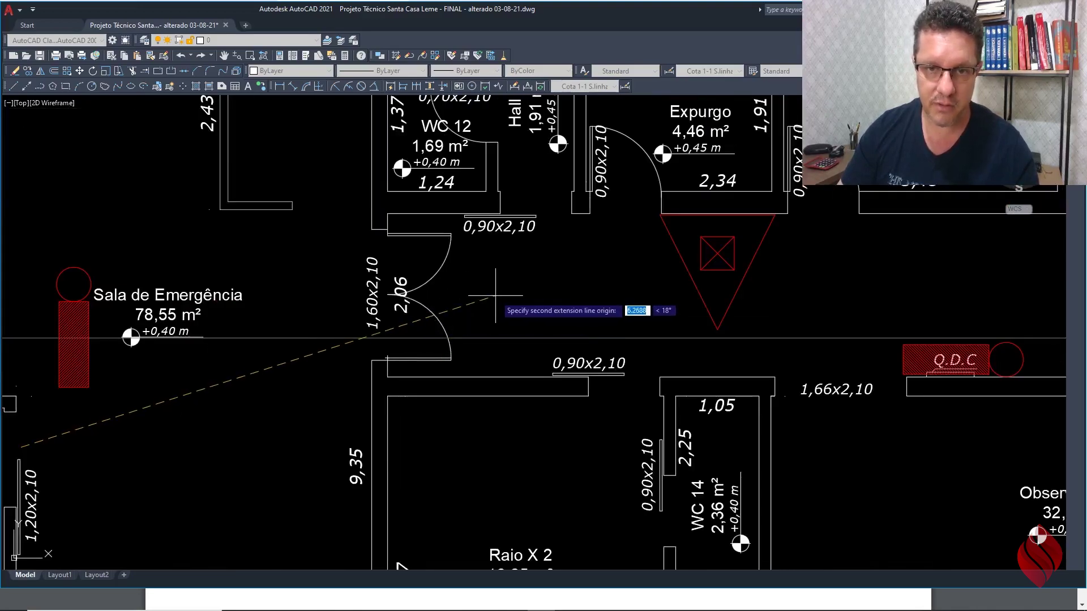
left_click(571, 262)
Step: Measure from that Circulação 03 point to the dashed leader's end beside Enfermagem's double door, and discard the temporary dimensions
right_click(568, 277)
left_click(581, 285)
left_click(569, 265)
scroll(454, 292, "down", 4)
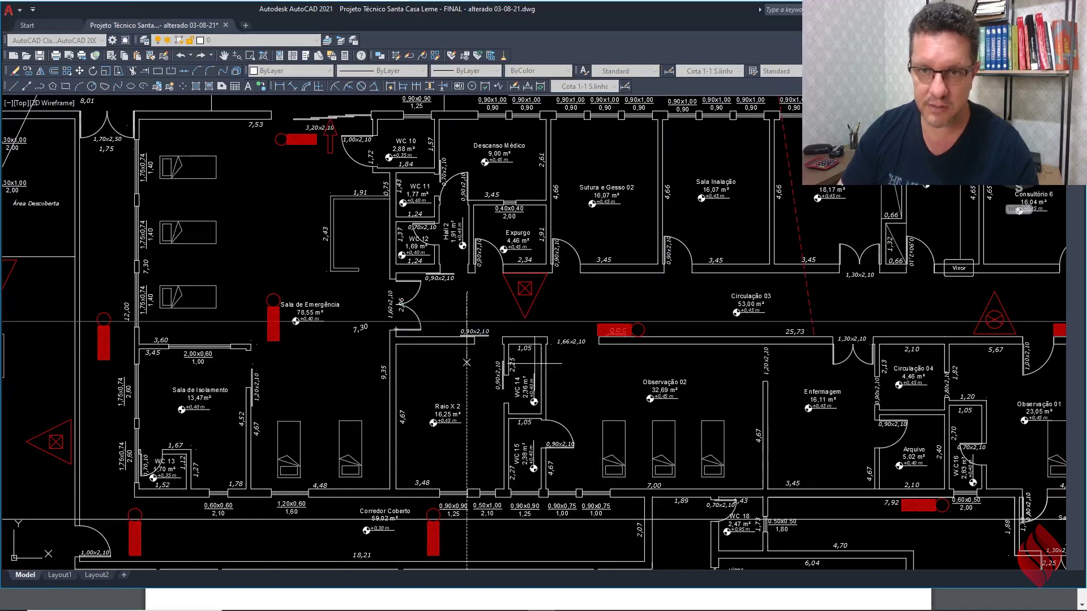
left_click(815, 334)
scroll(628, 297, "up", 4)
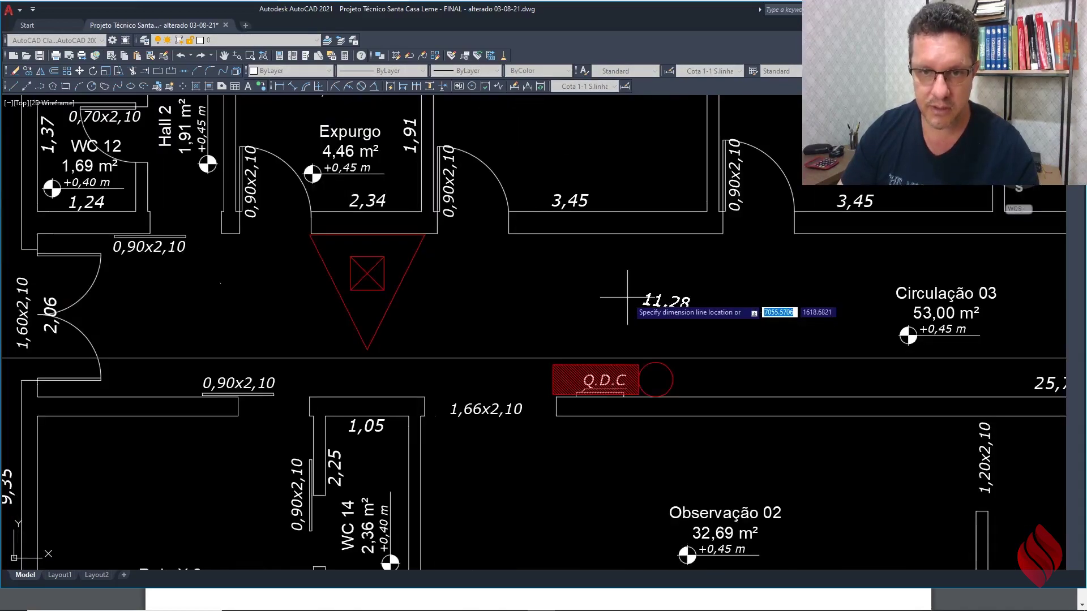
scroll(628, 297, "down", 2)
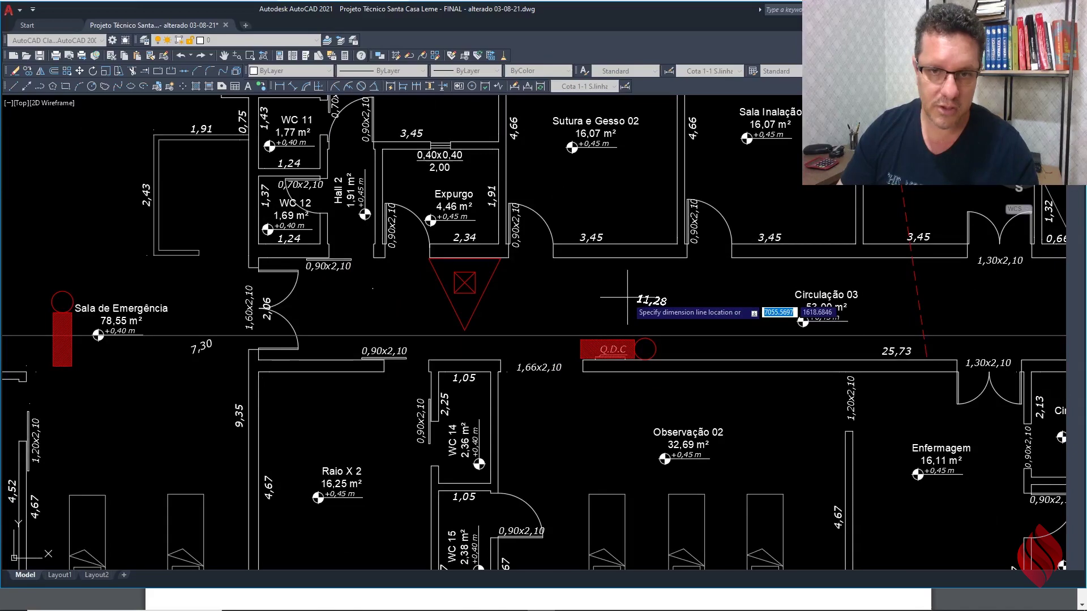
key("Escape")
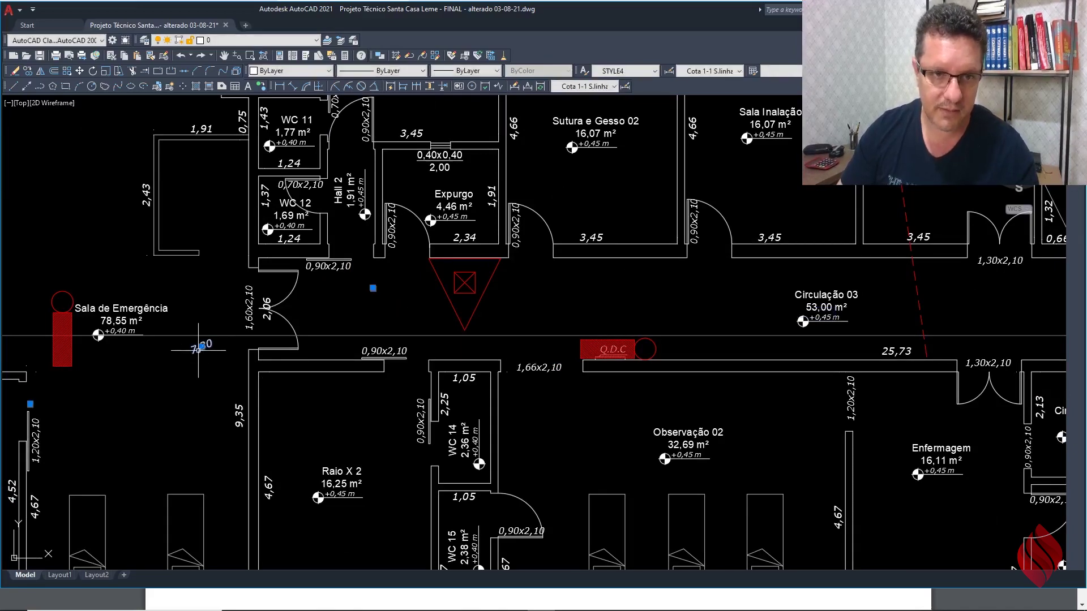
scroll(405, 359, "down", 2)
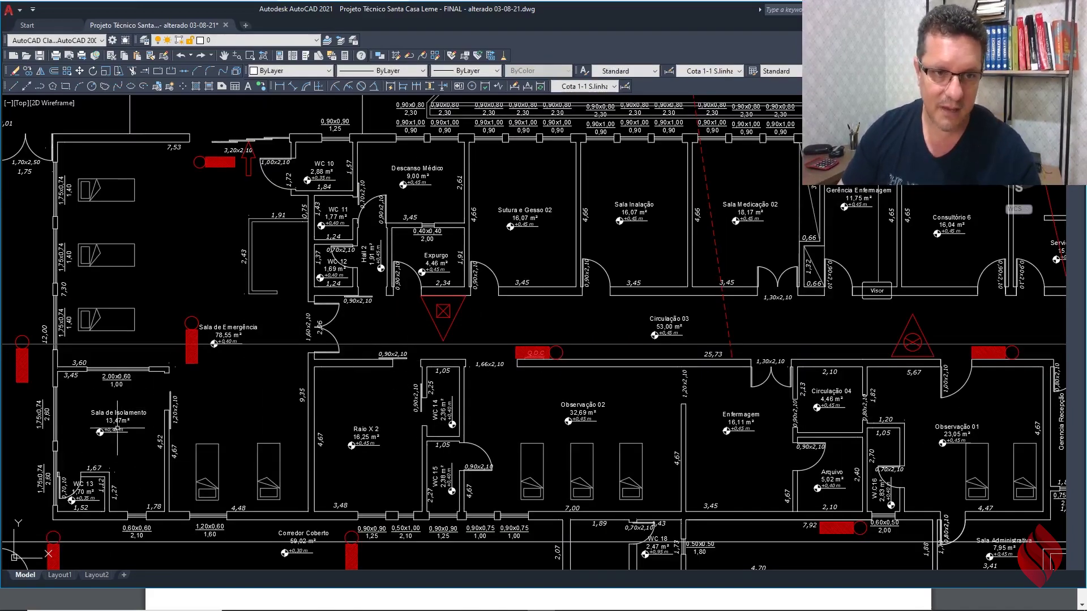
Step: Measure the distance from the red dot beside the main entrance to the outer edge of Abrigo para Ambulâncias
scroll(165, 233, "down", 4)
middle_click_drag(169, 238, 180, 266)
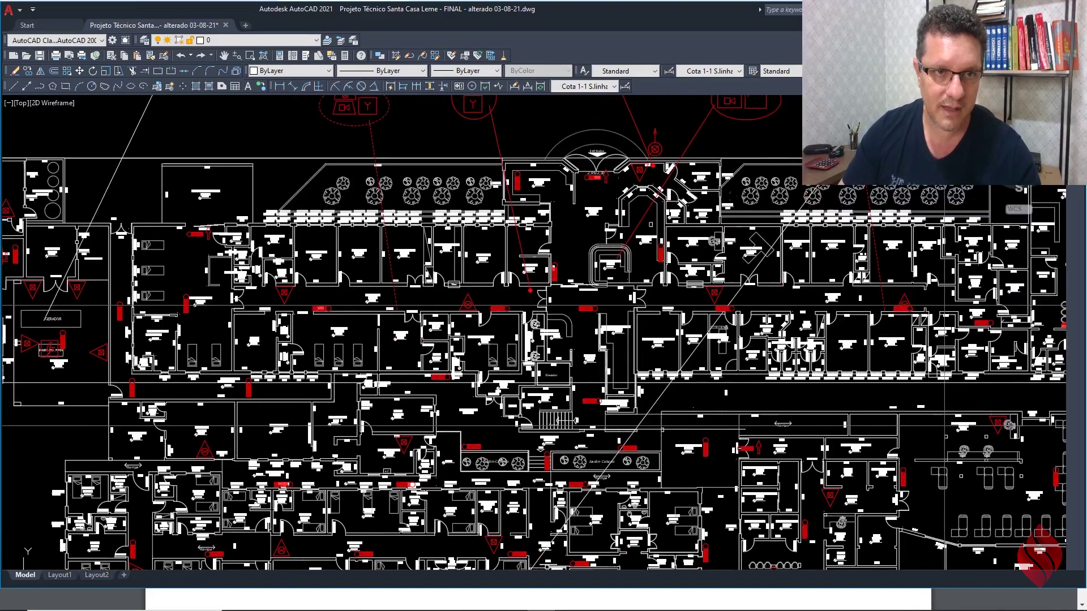
middle_click_drag(247, 250, 212, 244)
scroll(276, 277, "up", 2)
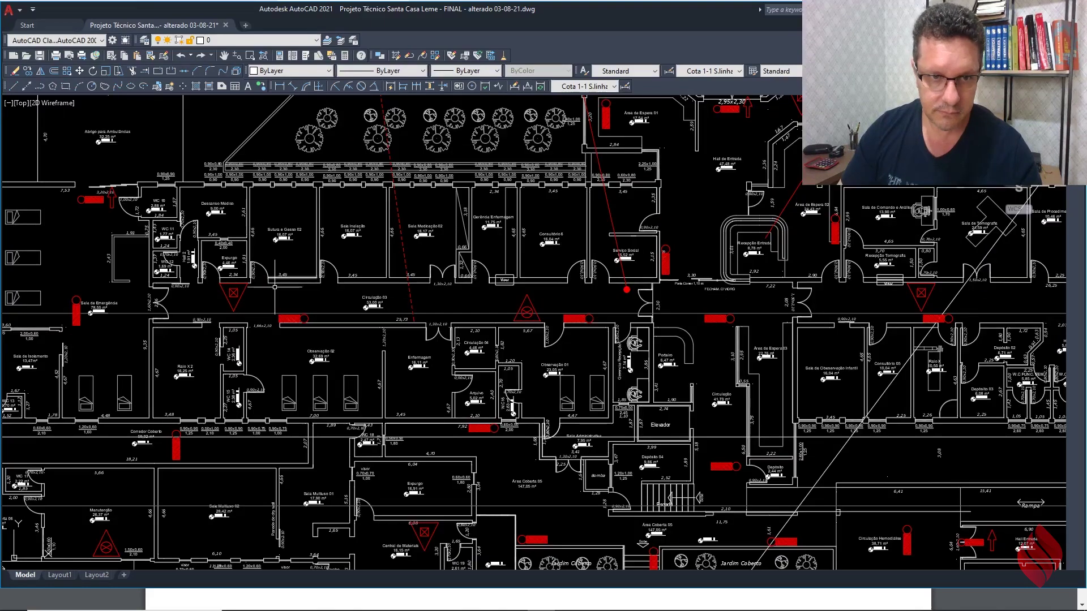
scroll(269, 307, "down", 3)
scroll(206, 194, "up", 3)
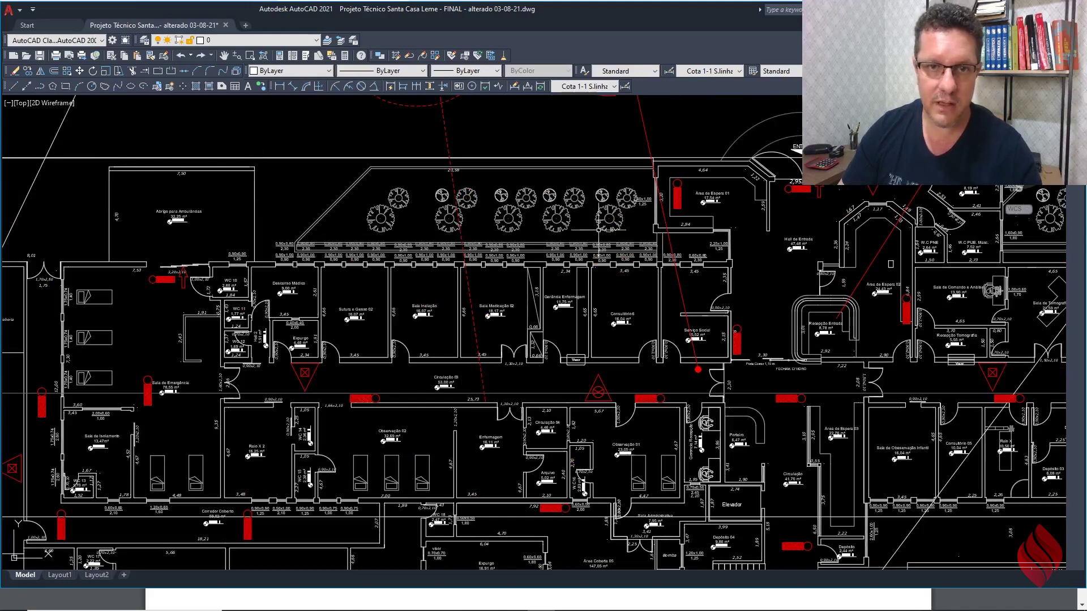
middle_click_drag(853, 193, 826, 242)
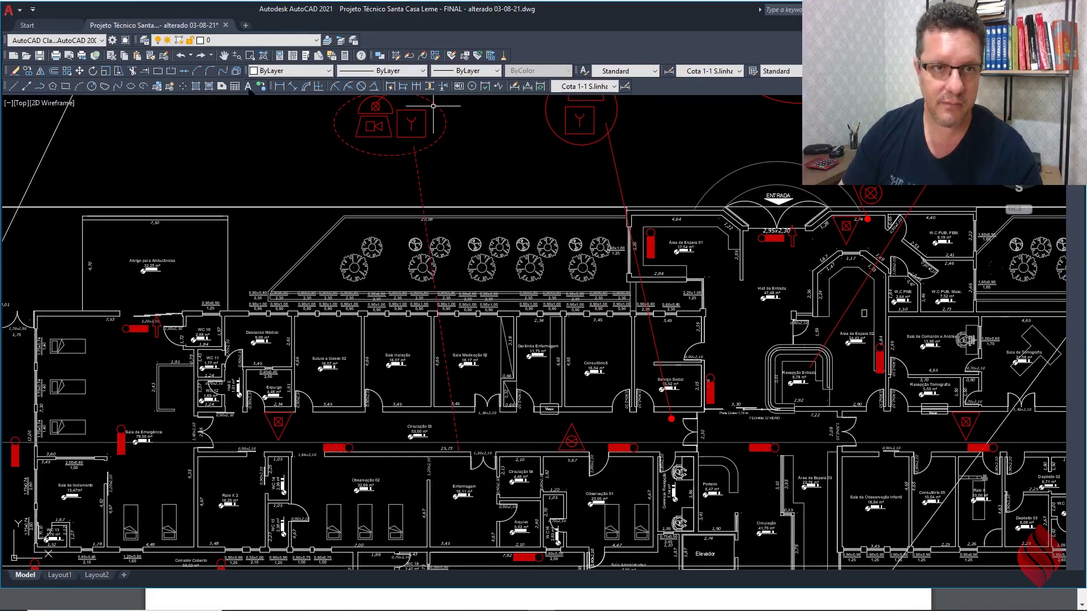
left_click(292, 87)
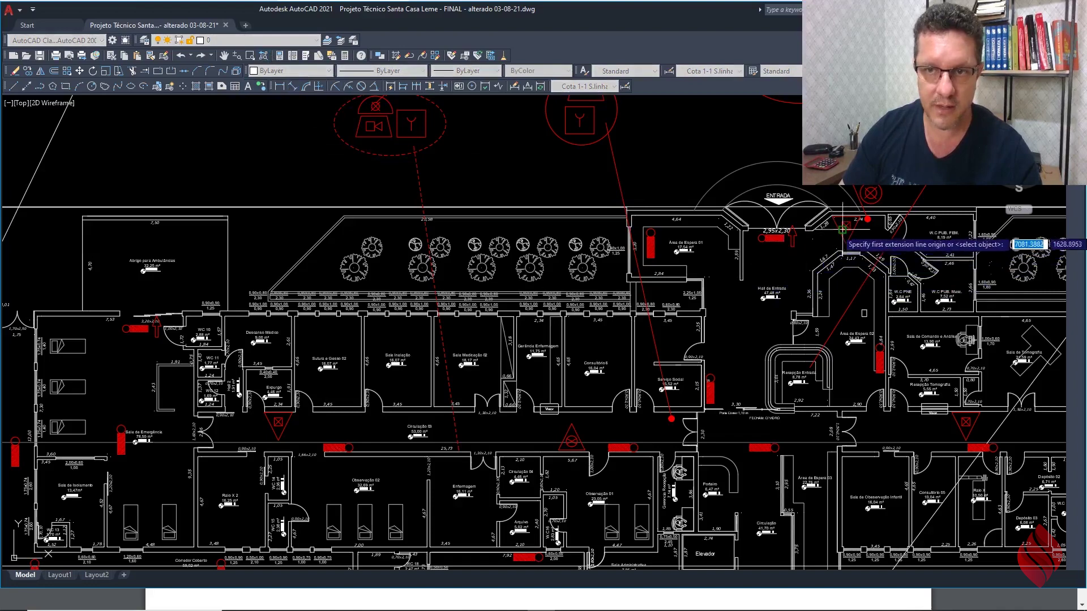
left_click(867, 219)
left_click(214, 217)
scroll(513, 200, "down", 3)
left_click(513, 200)
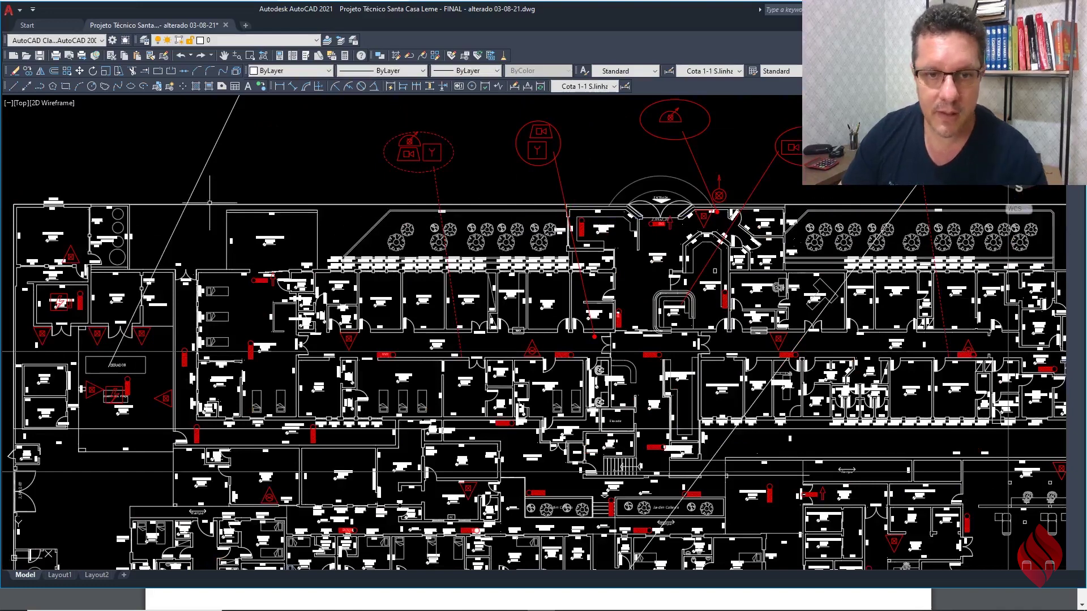
Step: Measure with an aligned dimension from Sala de Emergência's ambulance-side doorway to its double door onto Circulação 03
left_click(292, 87)
scroll(252, 244, "up", 5)
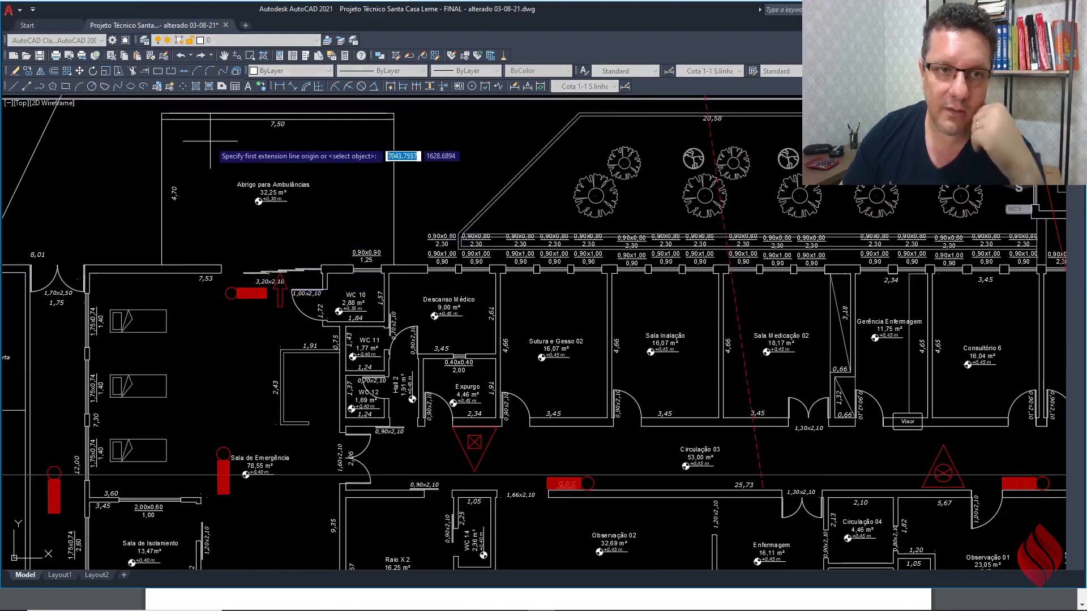
scroll(244, 280, "up", 2)
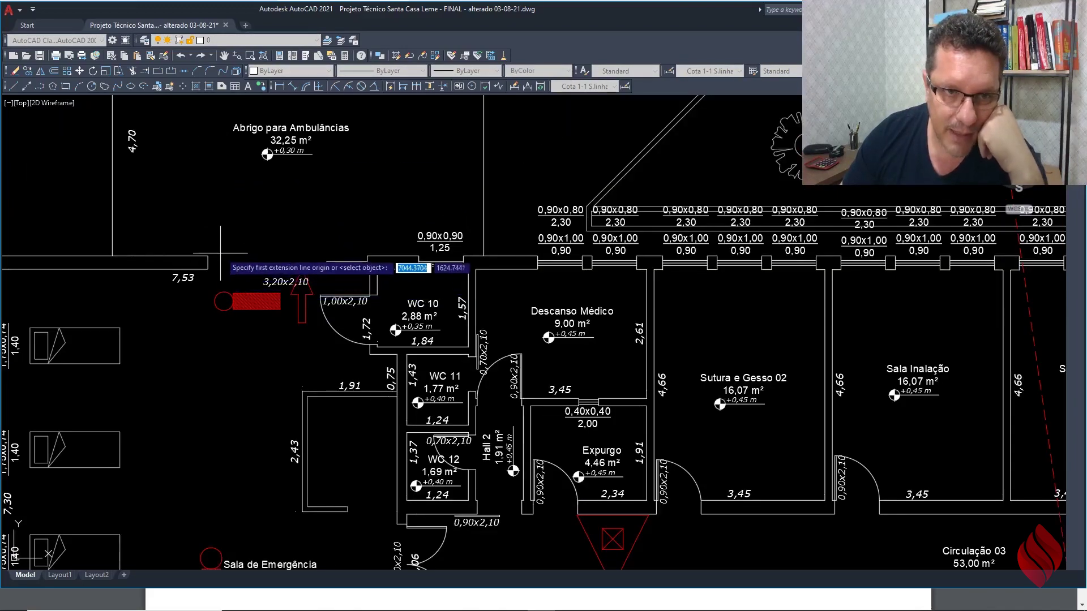
scroll(219, 264, "up", 4)
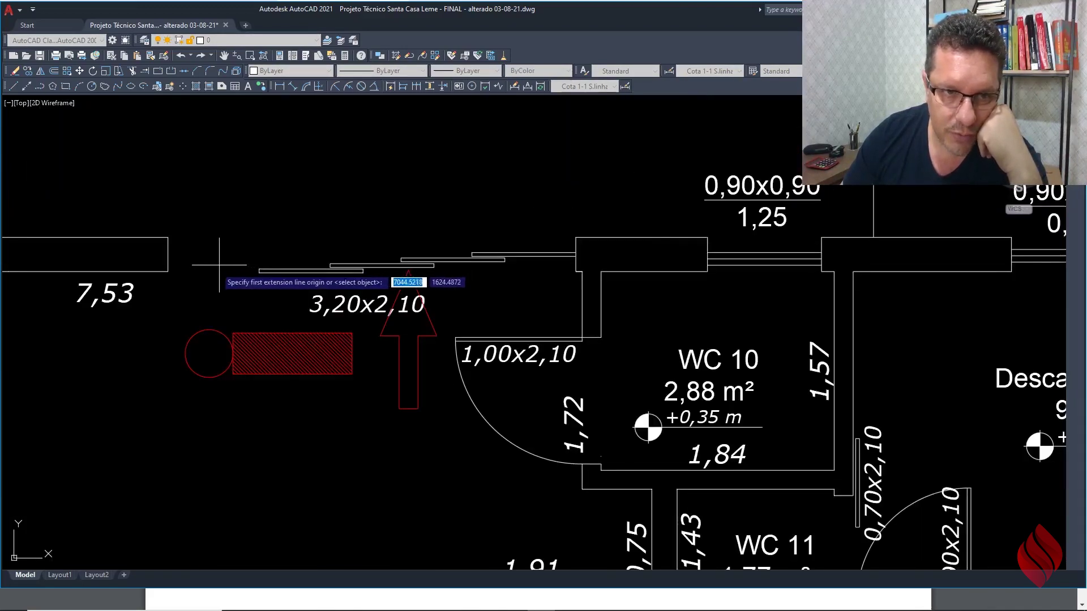
left_click(215, 272)
scroll(224, 255, "down", 8)
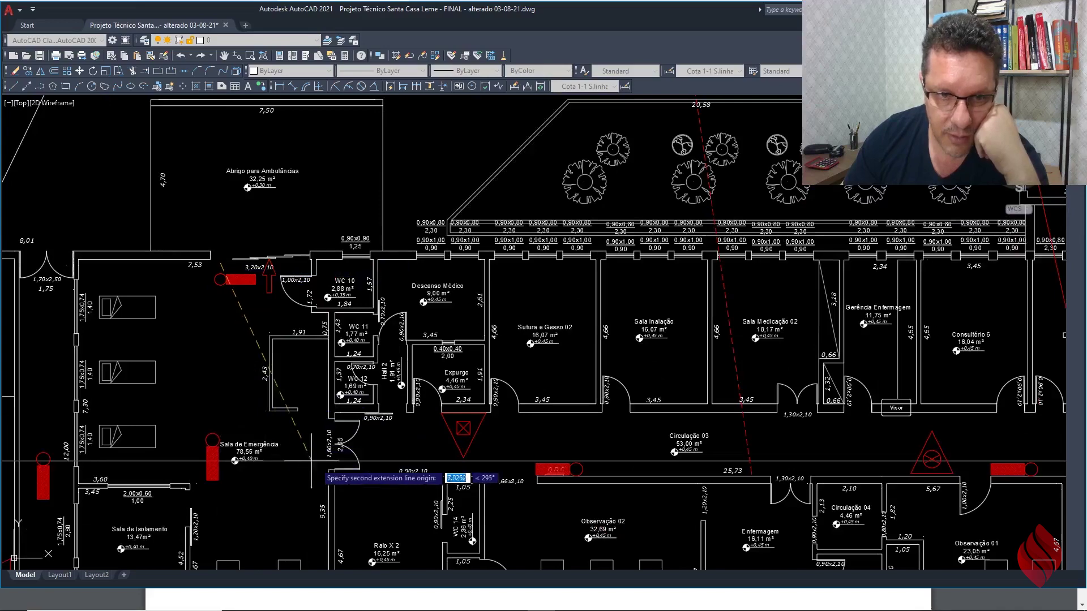
scroll(311, 461, "up", 5)
left_click(327, 452)
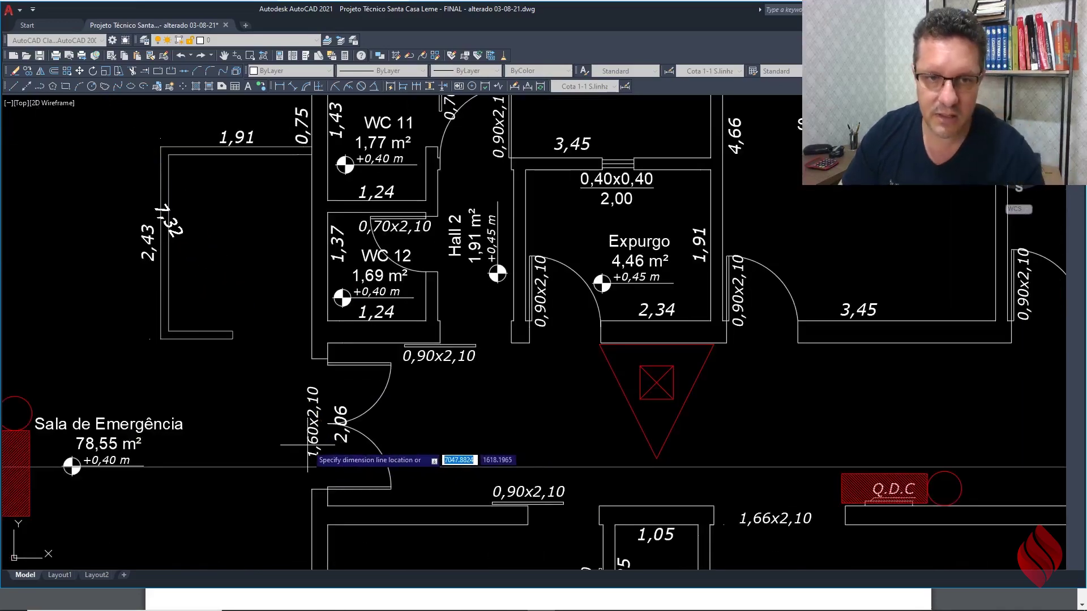
Step: Delete the solid-outlined callout with the camera and Y symbols, including its leader to the red marker near Serviço Social
scroll(307, 447, "down", 8)
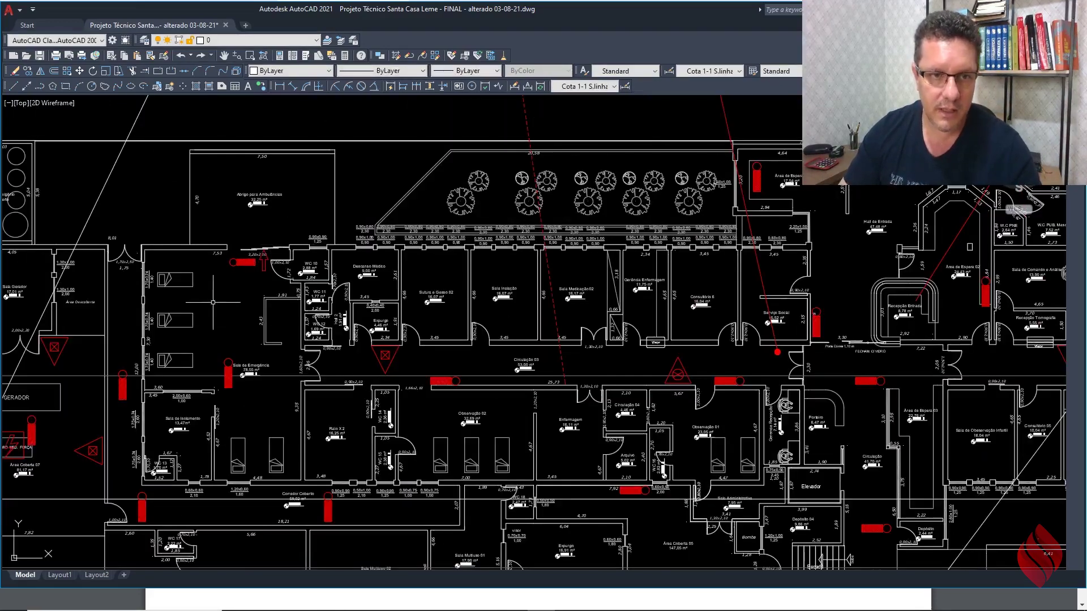
scroll(213, 303, "down", 5)
scroll(263, 357, "up", 3)
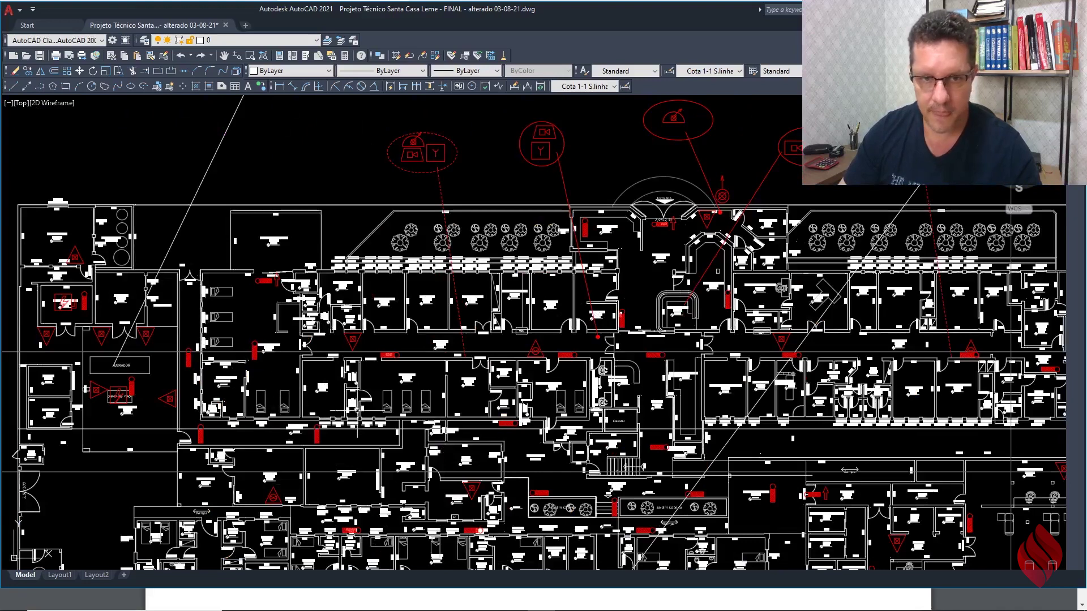
middle_click_drag(603, 391, 496, 332)
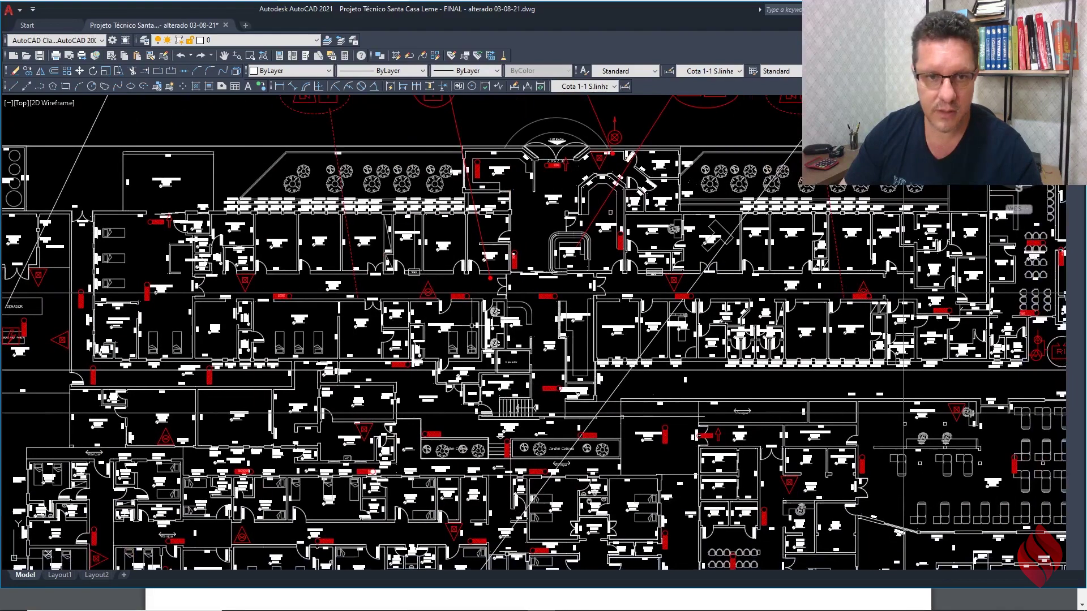
middle_click_drag(669, 342, 526, 371)
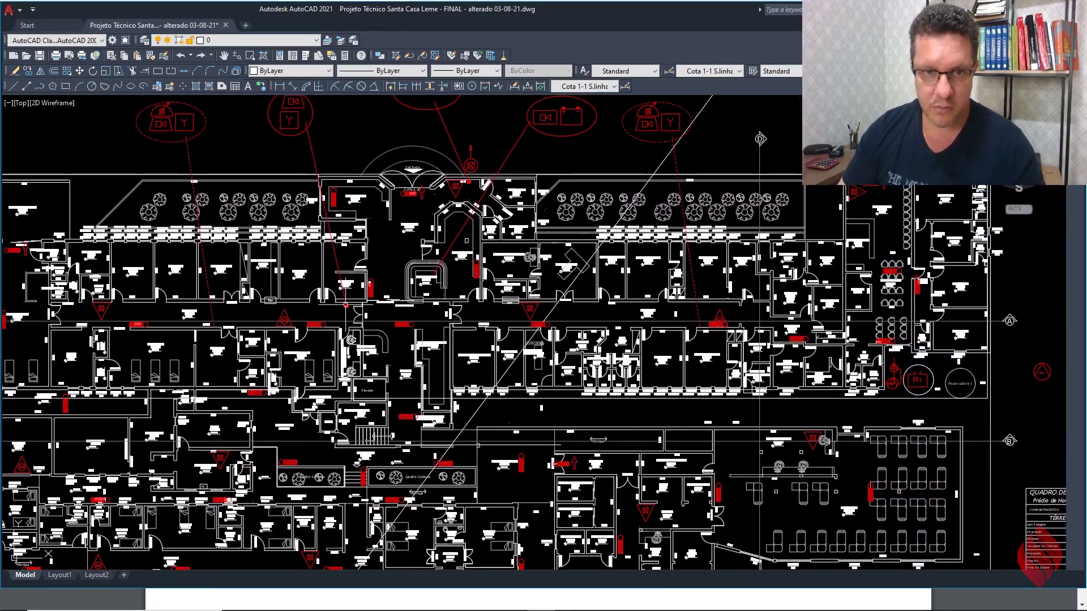
middle_click_drag(526, 371, 620, 431)
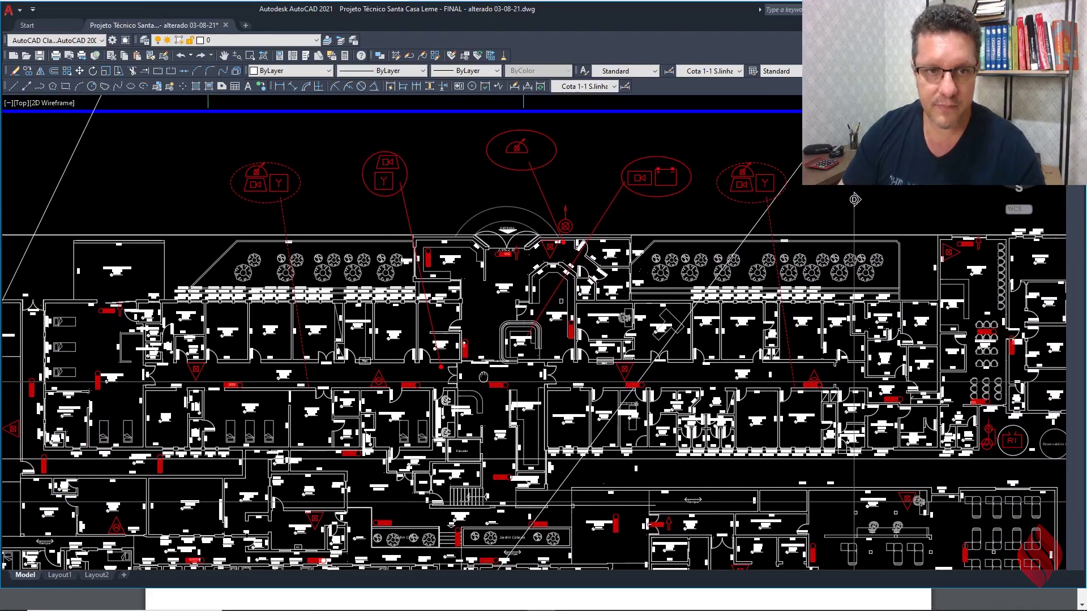
left_click(396, 181)
key("Escape")
scroll(442, 367, "up", 6)
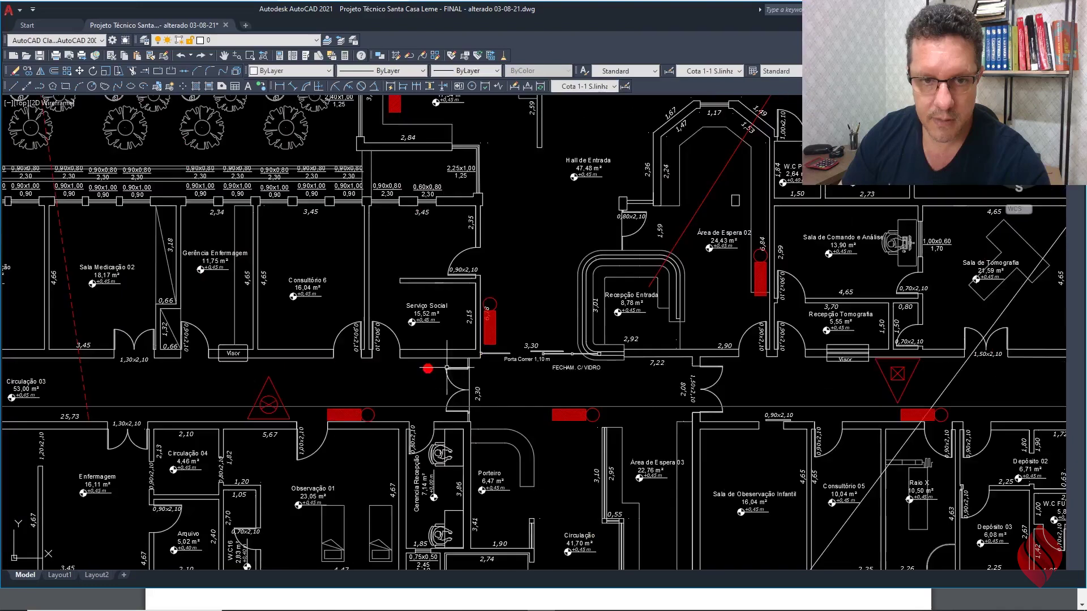
Step: Move the red marker from the corridor near Serviço Social to the end of the dashed leader by the Enfermagem door in Circulação 03
left_click(80, 70)
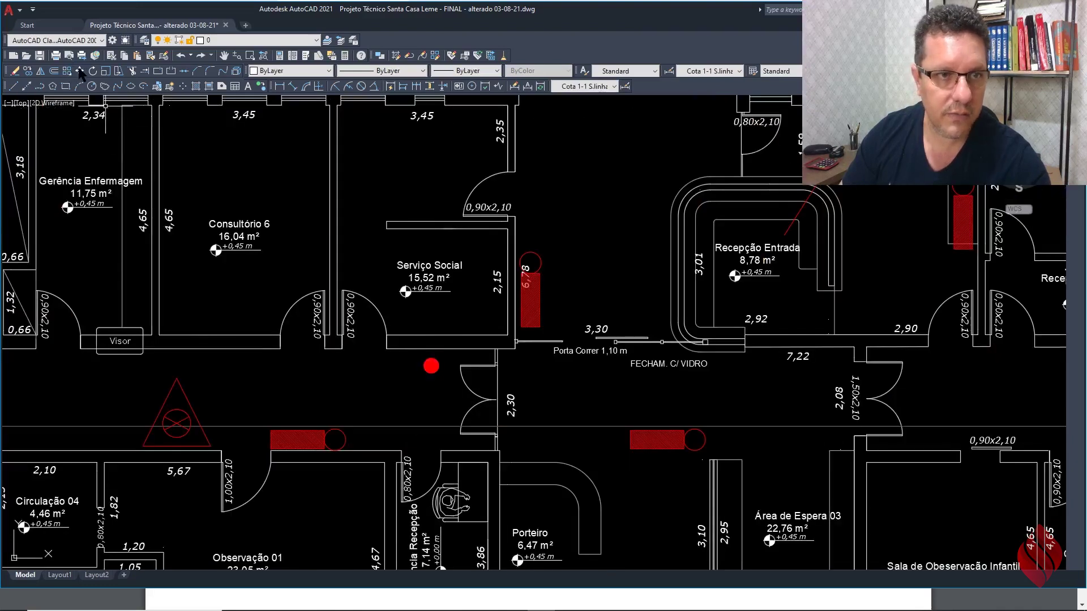
scroll(423, 359, "up", 4)
left_click(456, 378)
key("Return")
left_click(456, 378)
scroll(456, 378, "down", 5)
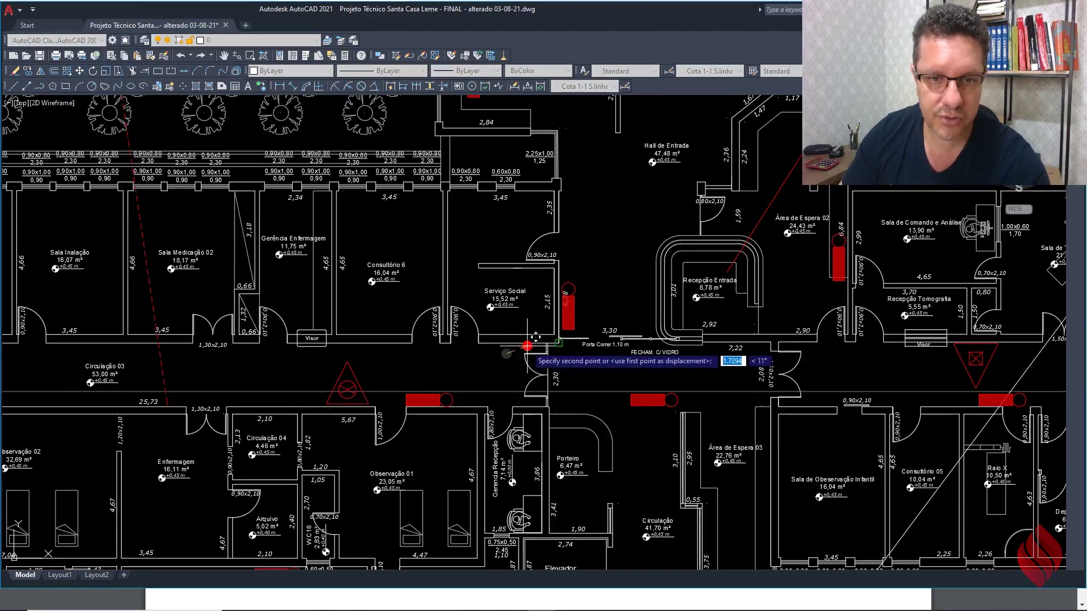
scroll(182, 417, "up", 12)
left_click(163, 322)
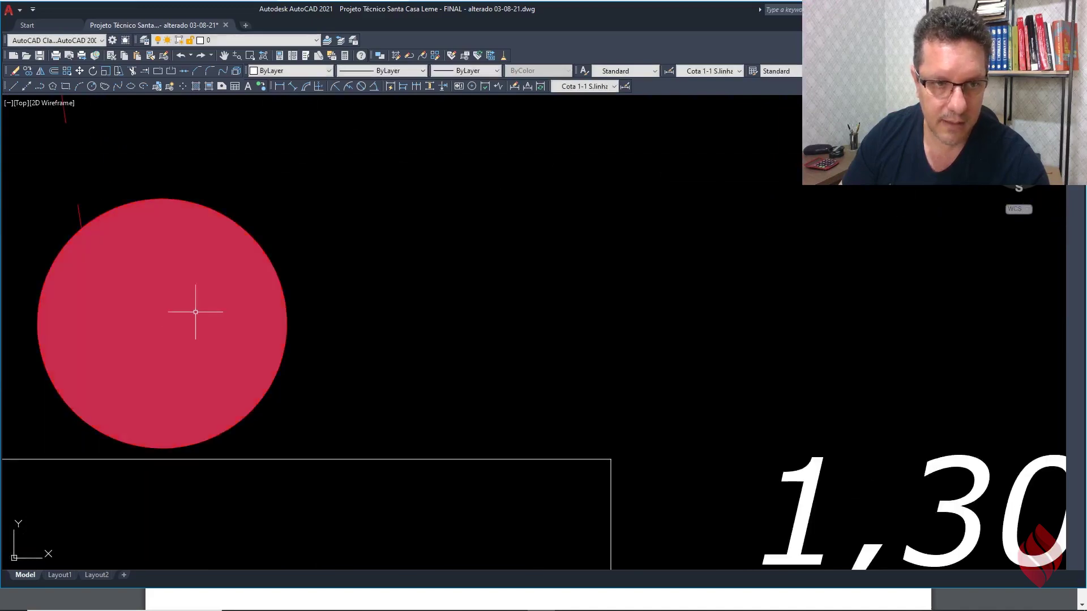
Step: Copy the red marker from Circulação 03 to the end of the dashed leader near Observação Masculina in Circulação 02
scroll(170, 271, "down", 6)
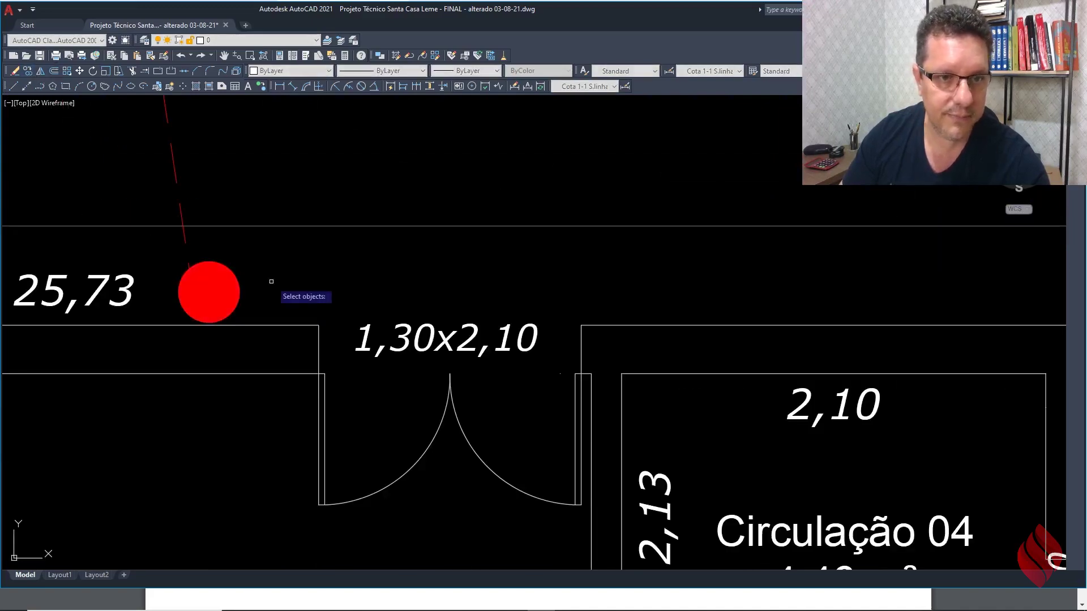
scroll(198, 287, "down", 6)
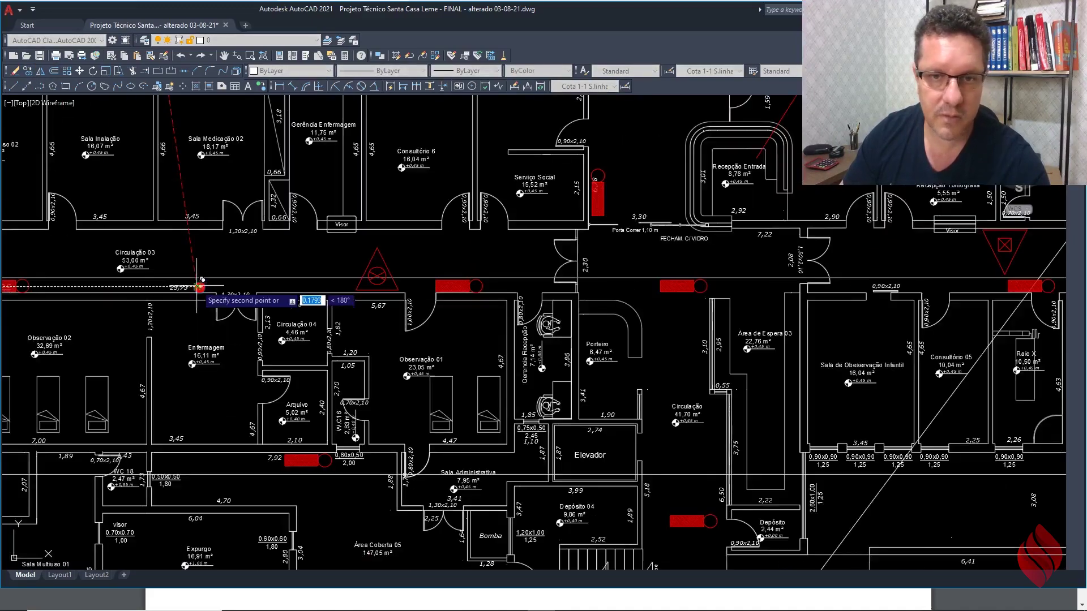
scroll(198, 287, "down", 5)
scroll(781, 283, "up", 10)
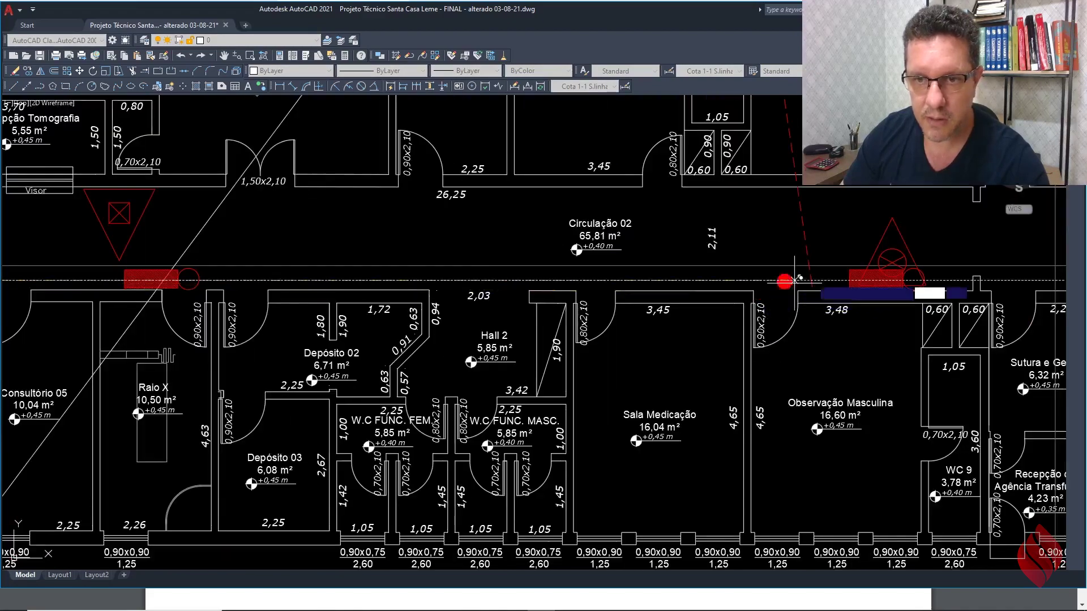
scroll(804, 315, "down", 8)
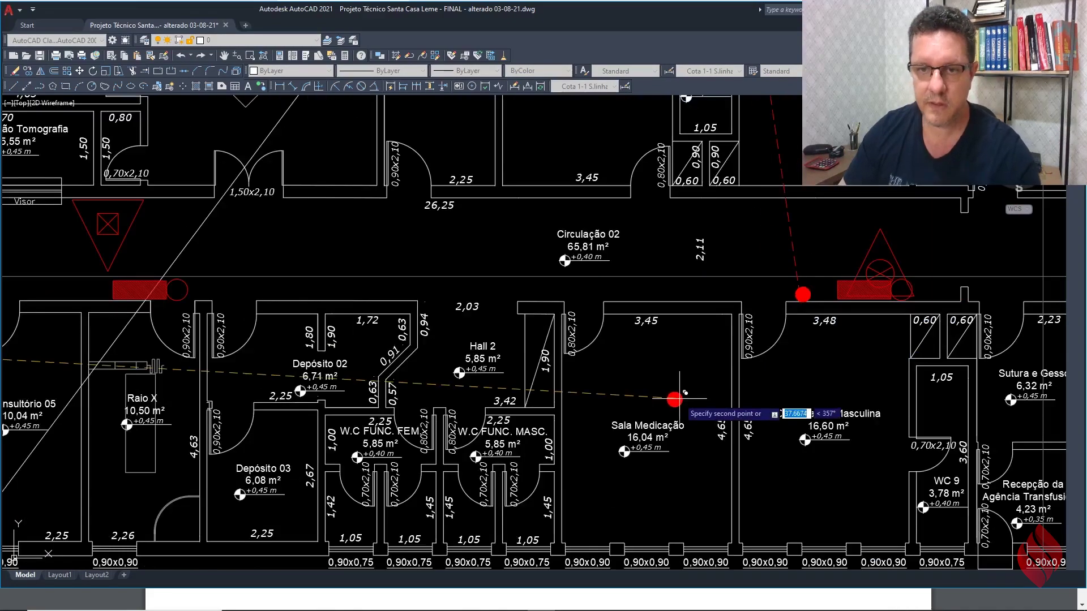
key("Escape")
Step: Measure with an aligned dimension from the WC 13 doorway to the Sala de Isolamento door
scroll(531, 287, "up", 2)
scroll(542, 270, "down", 1)
middle_click_drag(576, 289, 565, 247)
middle_click_drag(559, 205, 553, 163)
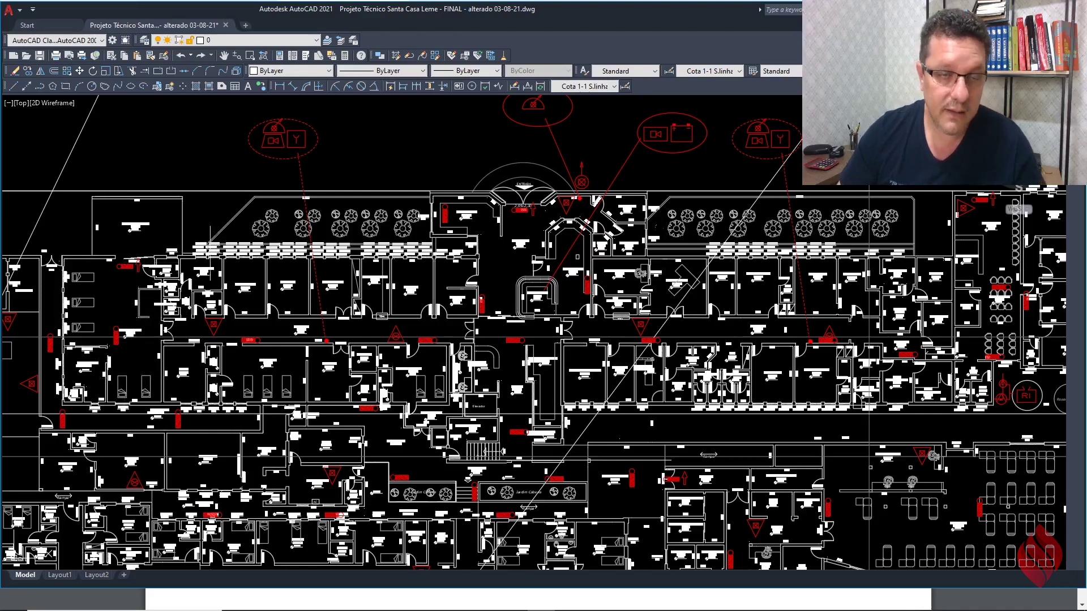
left_click(293, 86)
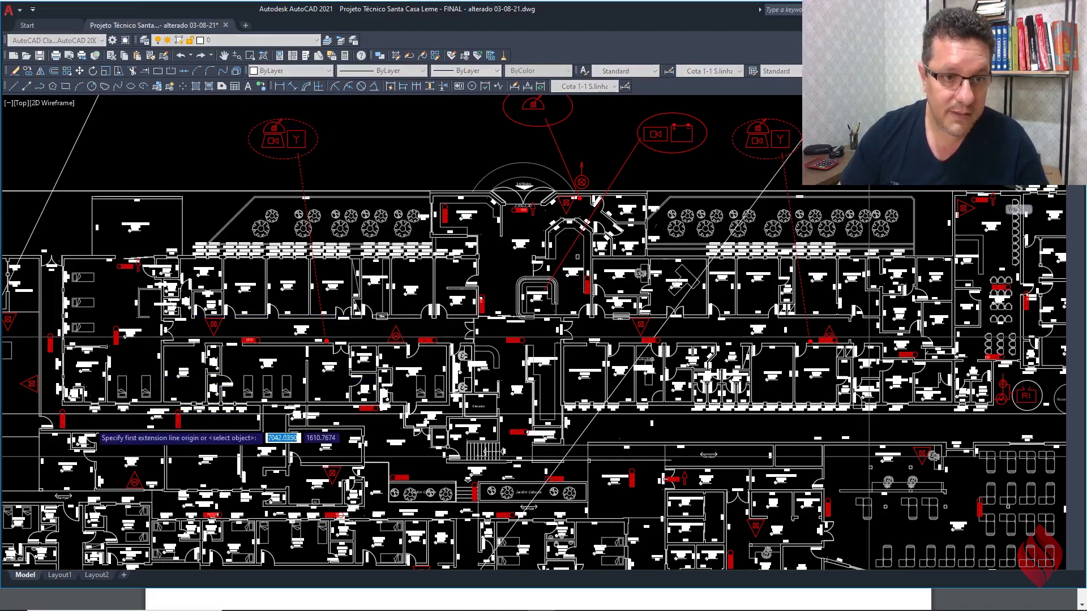
scroll(77, 405, "up", 6)
left_click(26, 330)
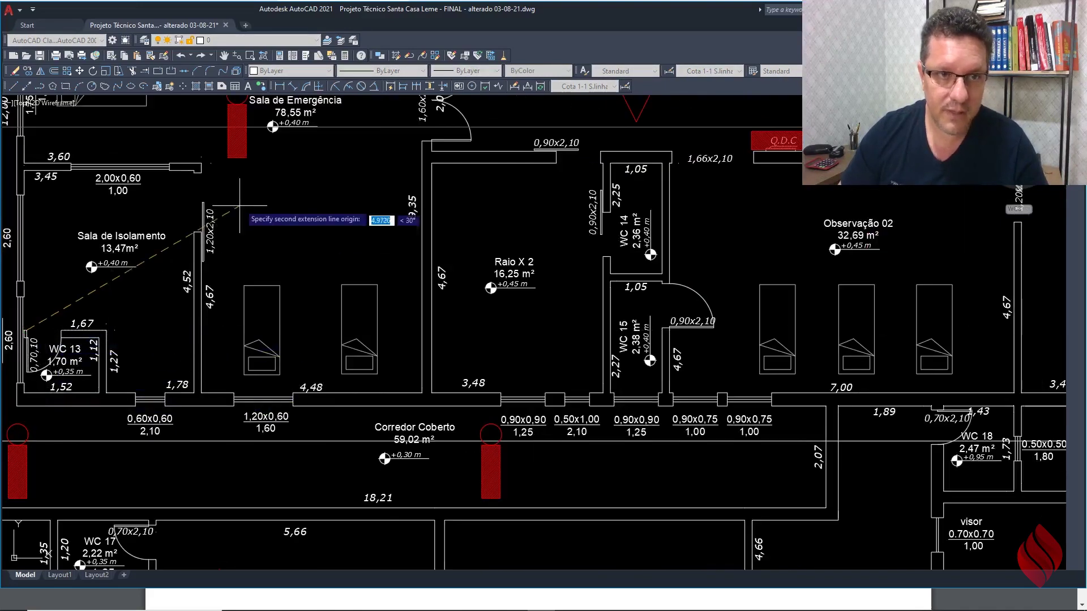
left_click(229, 186)
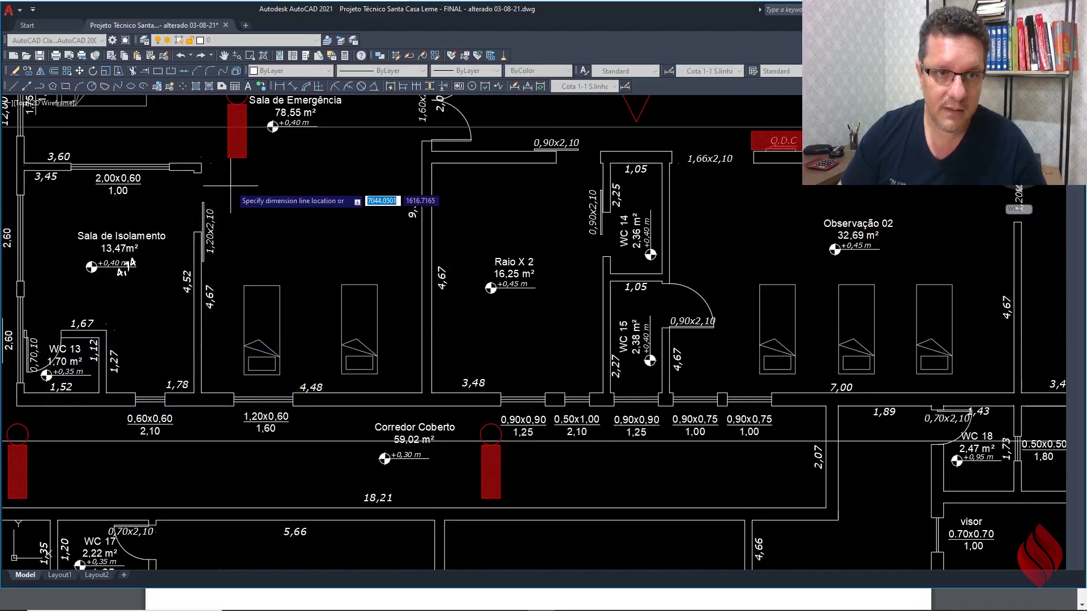
left_click(260, 182)
Step: Measure with an aligned dimension from the Sala de Isolamento door to the corridor just beyond Sala de Emergência's double door
right_click(268, 181)
left_click(280, 186)
left_click(203, 185)
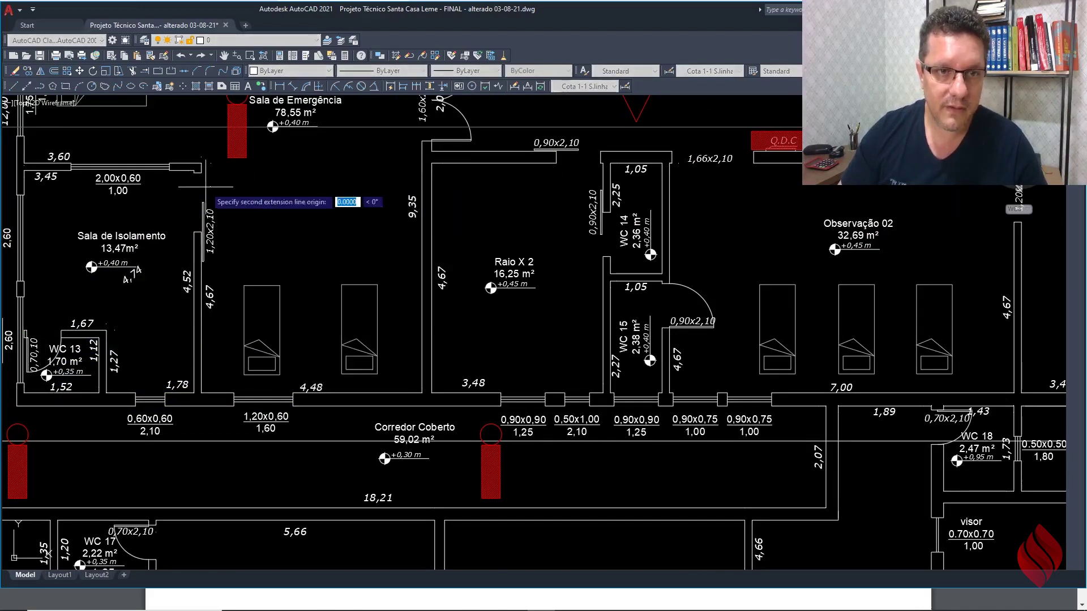
scroll(263, 205, "down", 6)
scroll(332, 175, "up", 8)
left_click(332, 173)
scroll(336, 167, "down", 5)
scroll(244, 203, "up", 6)
scroll(319, 208, "down", 3)
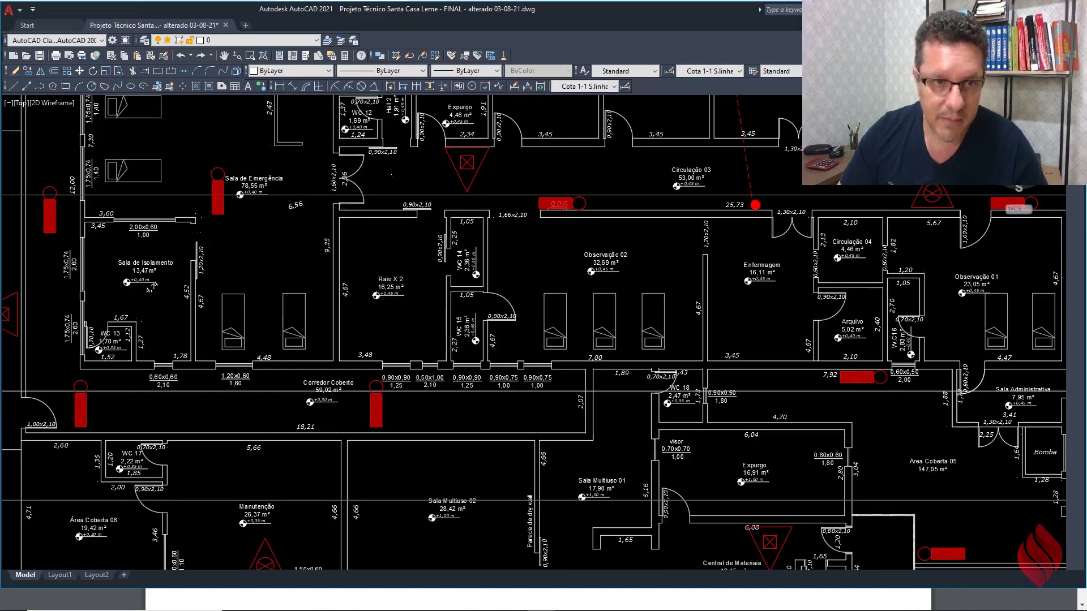
scroll(225, 234, "up", 2)
Step: Measure the remaining stretch from beyond the Sala de Emergência double door to the red marker by Enfermagem, and delete the temporary dimensions
right_click(315, 212)
left_click(340, 222)
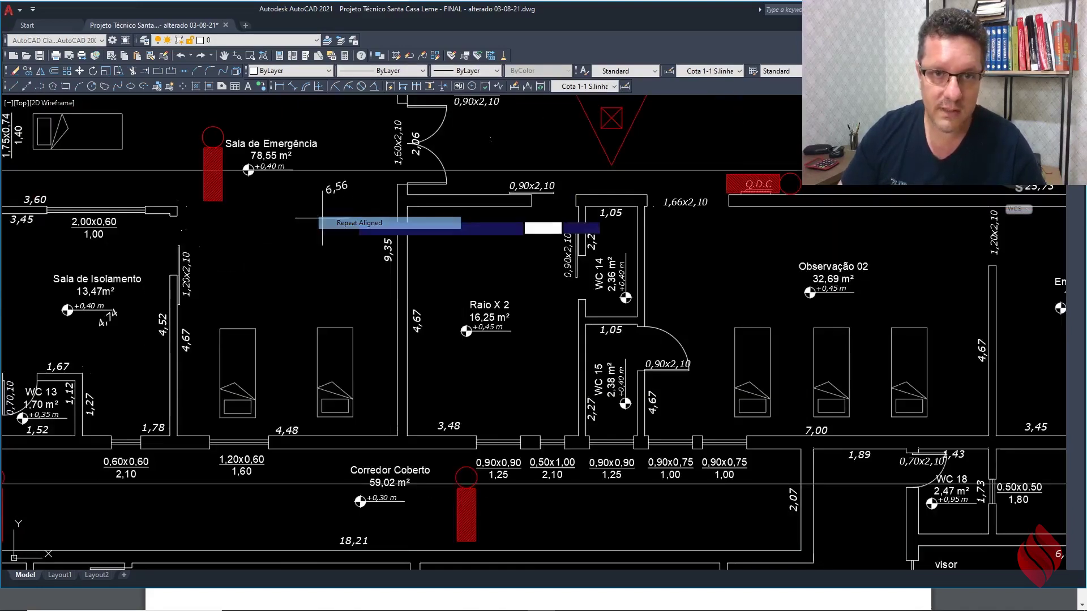
left_click(490, 139)
scroll(426, 212, "down", 2)
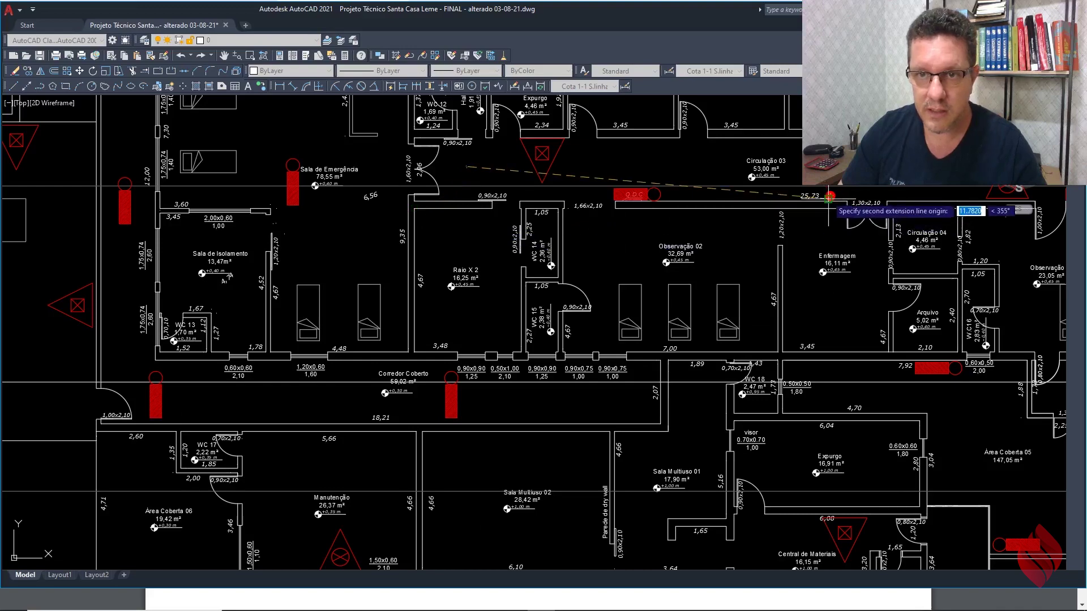
left_click(848, 208)
scroll(674, 171, "up", 2)
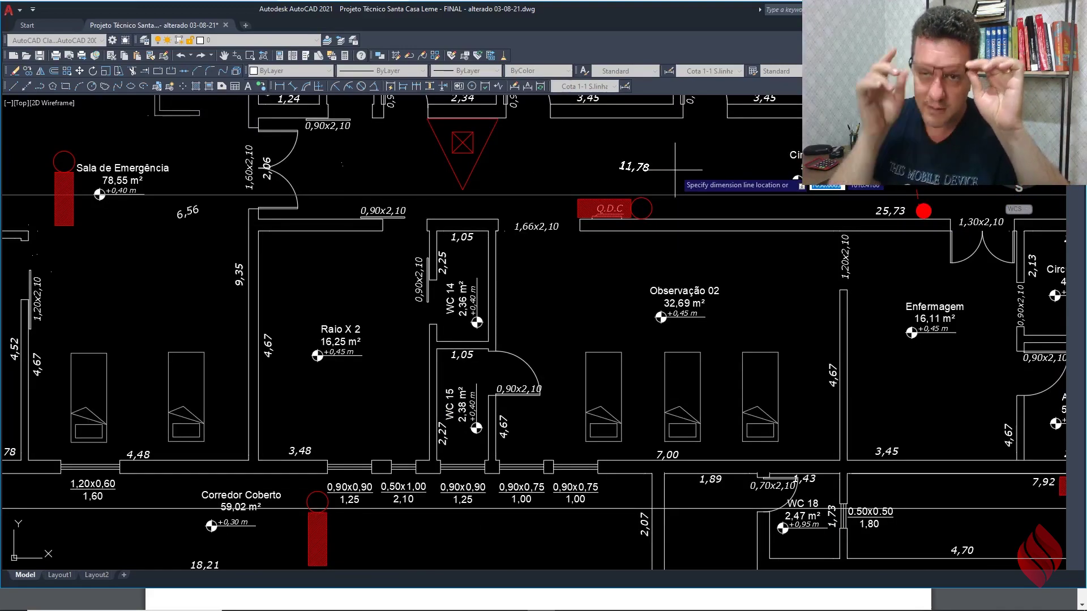
key("Escape")
scroll(675, 170, "down", 2)
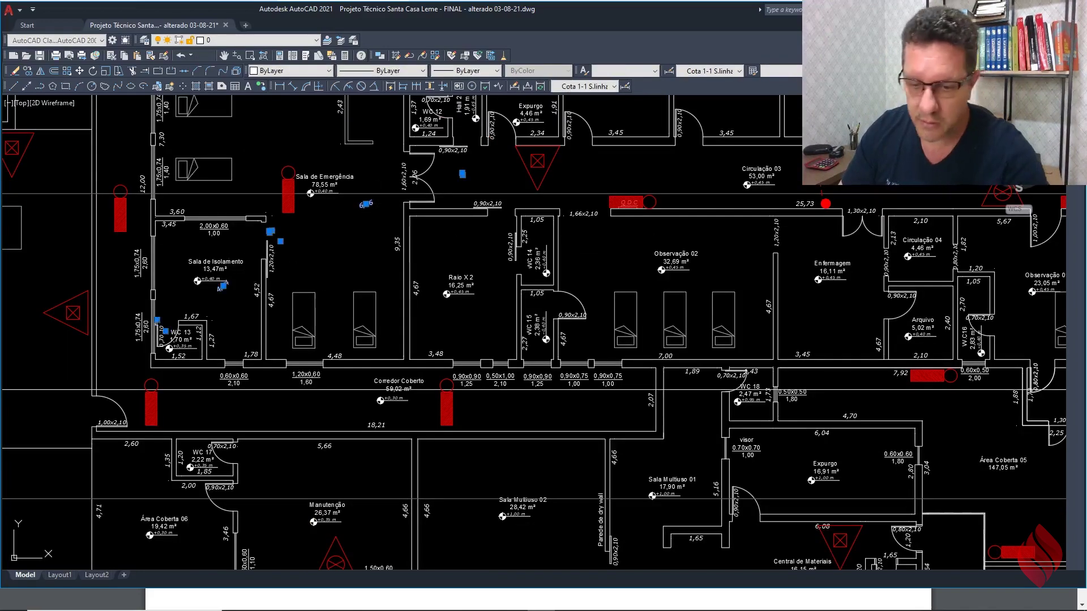
key("Delete")
Step: Examine how the alarm callouts and red markers are distributed across the entrance hall, both corridors and the rest of the floor plan
scroll(225, 287, "down", 4)
scroll(482, 282, "down", 2)
middle_click_drag(589, 268, 478, 265)
scroll(684, 238, "up", 4)
middle_click_drag(600, 296, 611, 338)
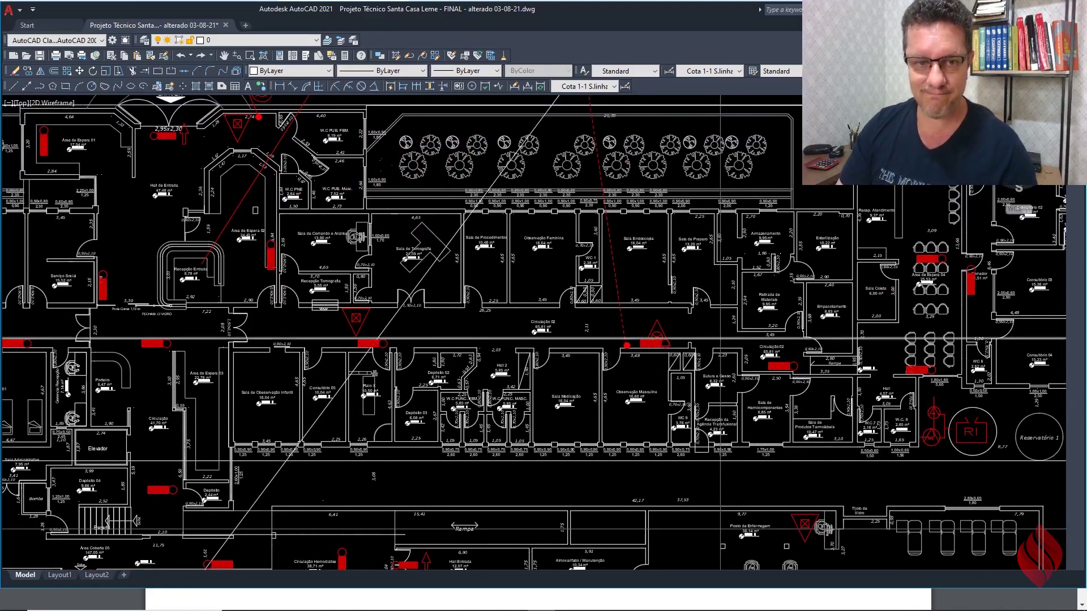
scroll(610, 340, "down", 2)
middle_click_drag(418, 289, 435, 298)
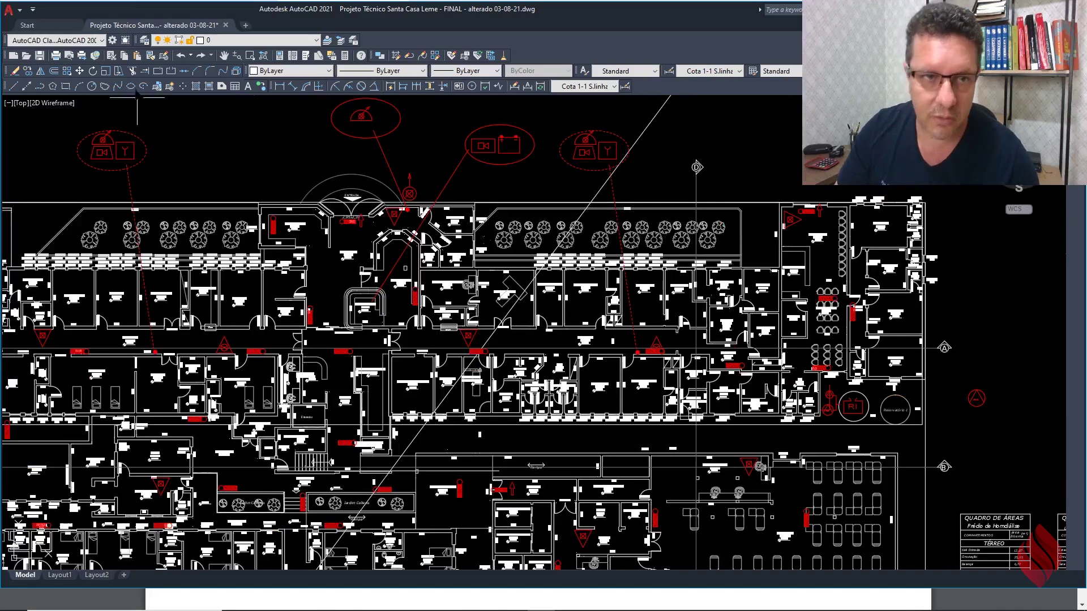
left_click(293, 87)
scroll(437, 270, "up", 2)
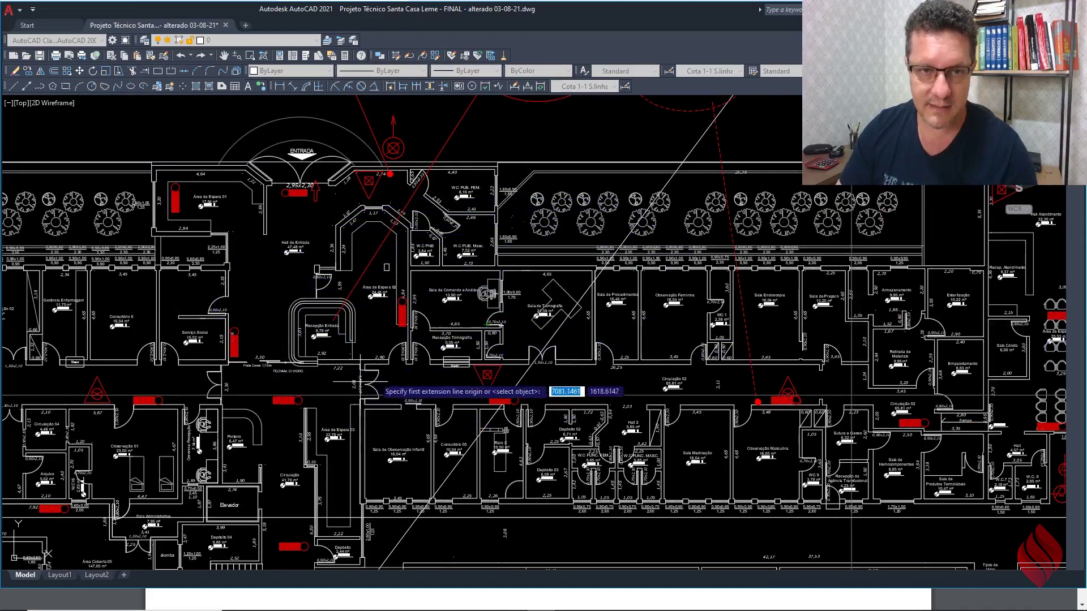
scroll(376, 226, "down", 2)
scroll(362, 223, "up", 2)
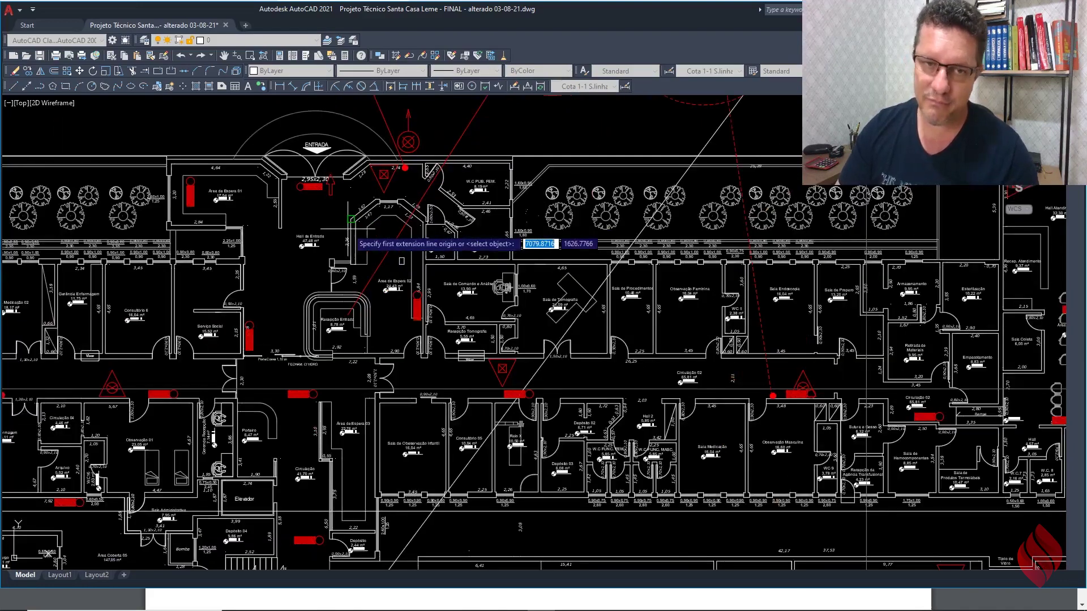
scroll(359, 238, "down", 2)
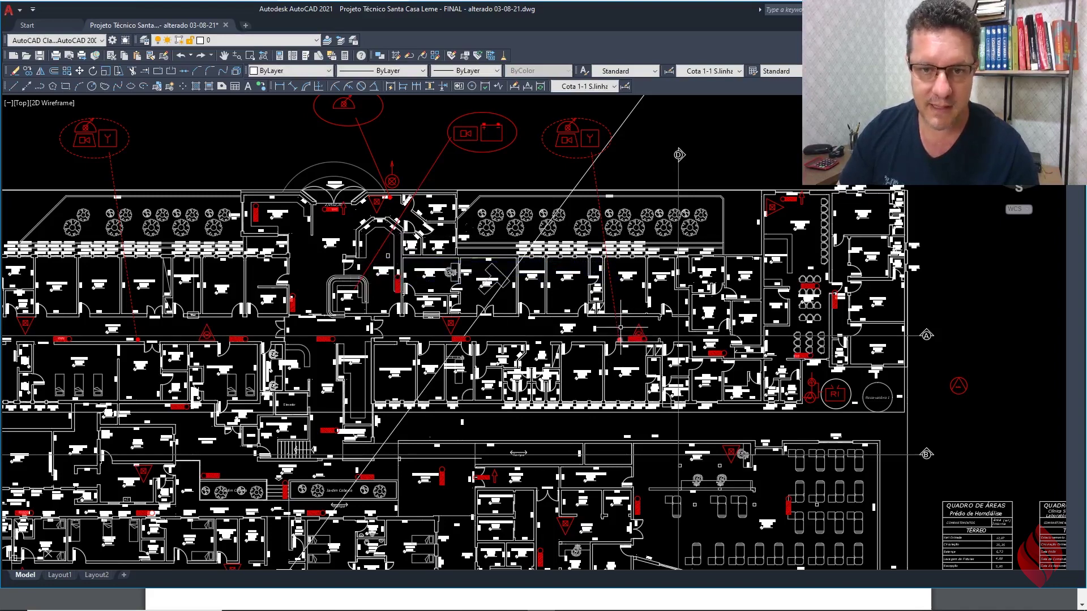
scroll(632, 340, "down", 2)
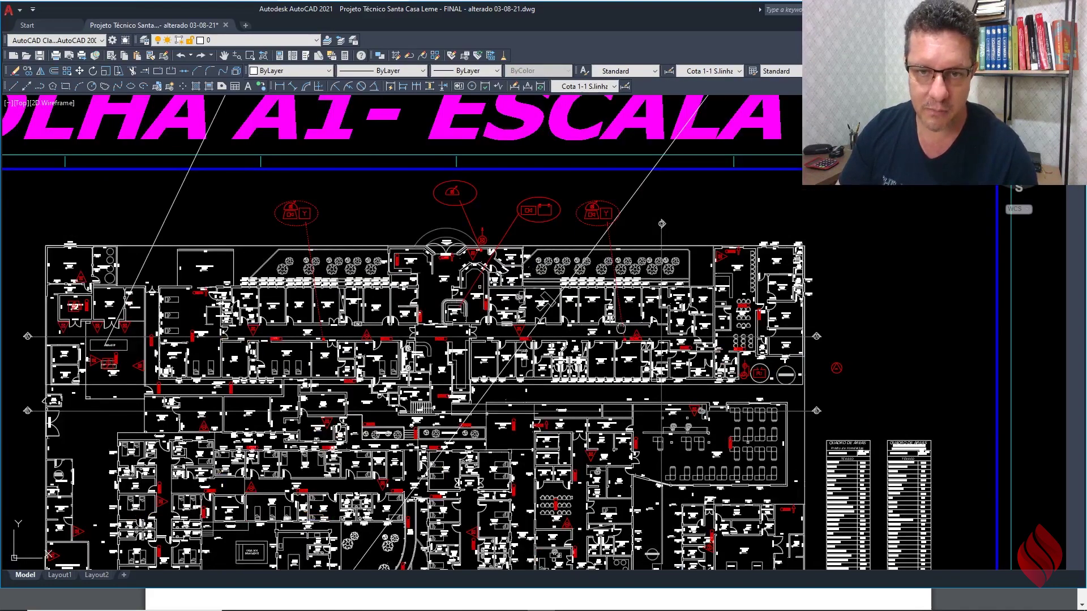
middle_click_drag(621, 329, 681, 352)
scroll(536, 244, "up", 2)
scroll(532, 332, "up", 2)
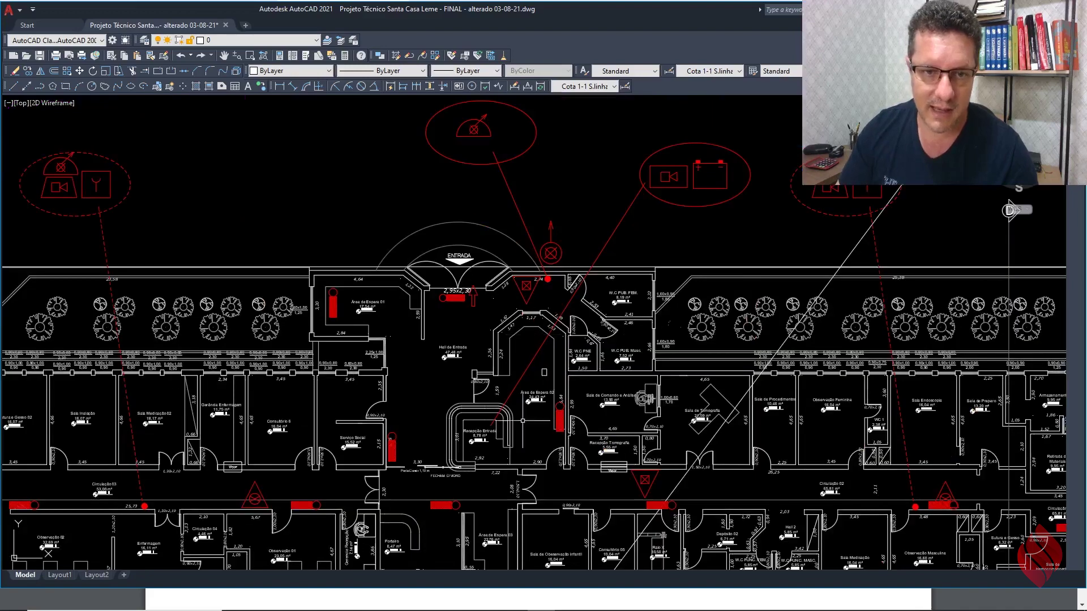
scroll(420, 263, "down", 4)
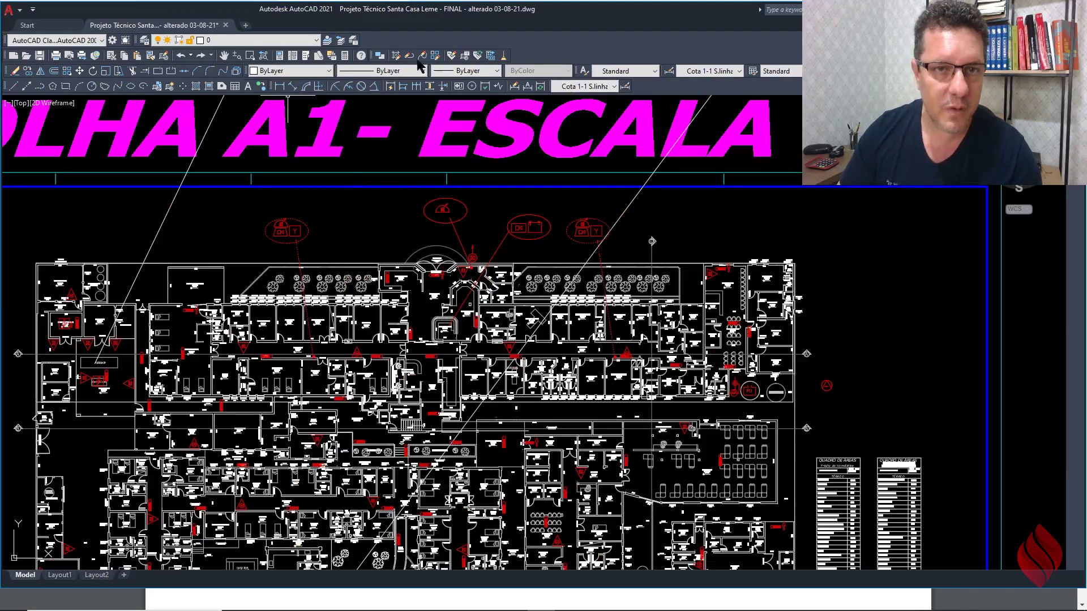
Step: Measure the aligned distance from the main entrance through Hall de Entrada to the corridor junction, without placing the dimension
left_click(291, 87)
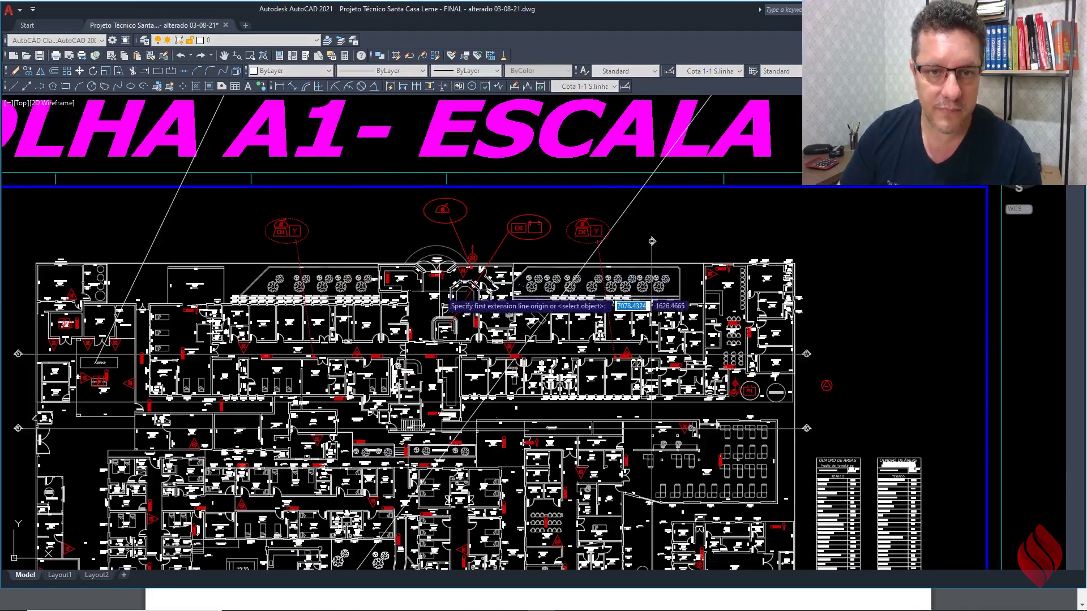
scroll(447, 294, "up", 5)
left_click(478, 247)
scroll(475, 308, "down", 4)
scroll(450, 355, "up", 4)
scroll(424, 405, "up", 2)
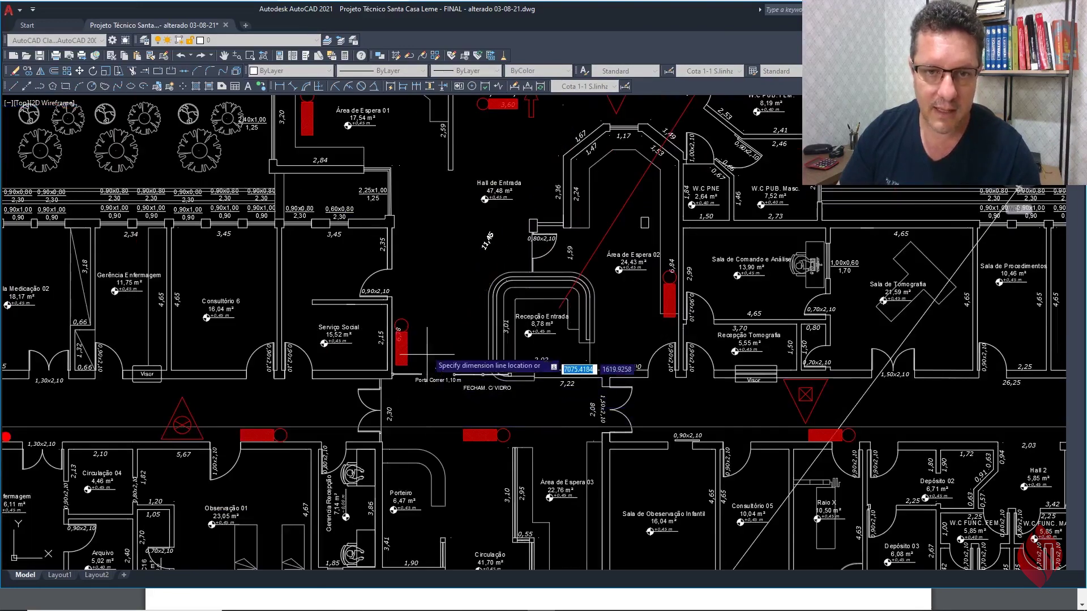
key("Escape")
Step: Measure with an aligned dimension from the corridor junction by Hall de Entrada along Circulação 02 to its red marker, without placing the dimension
right_click(453, 303)
left_click(491, 307)
left_click(418, 404)
scroll(727, 430, "down", 4)
scroll(736, 424, "up", 3)
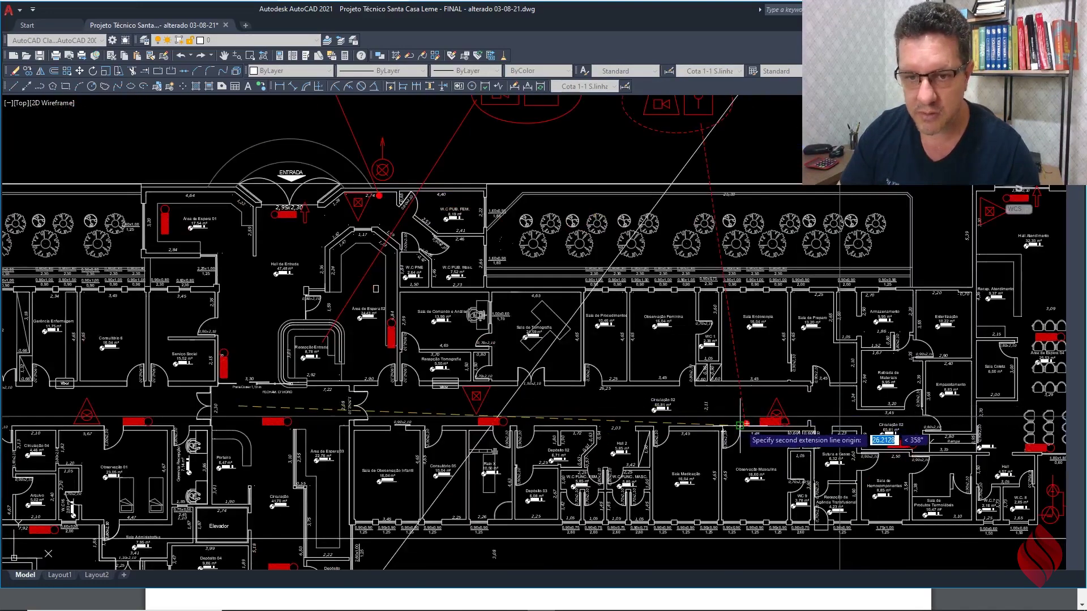
left_click(736, 424)
scroll(493, 412, "up", 4)
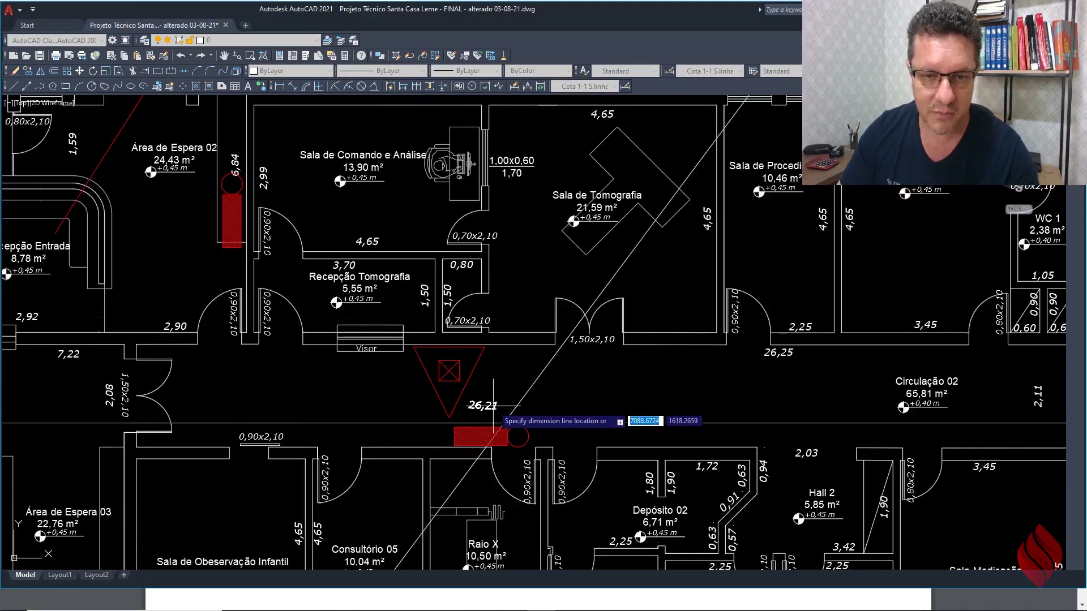
scroll(509, 394, "down", 4)
scroll(510, 393, "down", 2)
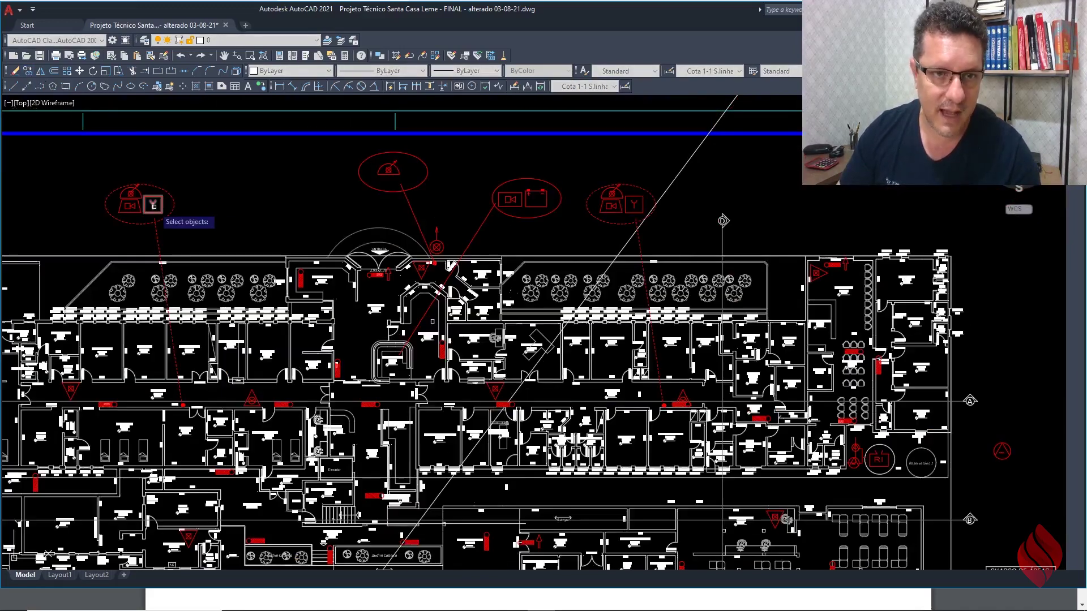
Step: Delete the solid-outline callout balloon above the main entrance and copy the Circulação 03 callout's dashed balloon with its symbols onto the entrance leader
left_click(366, 171)
key("Delete")
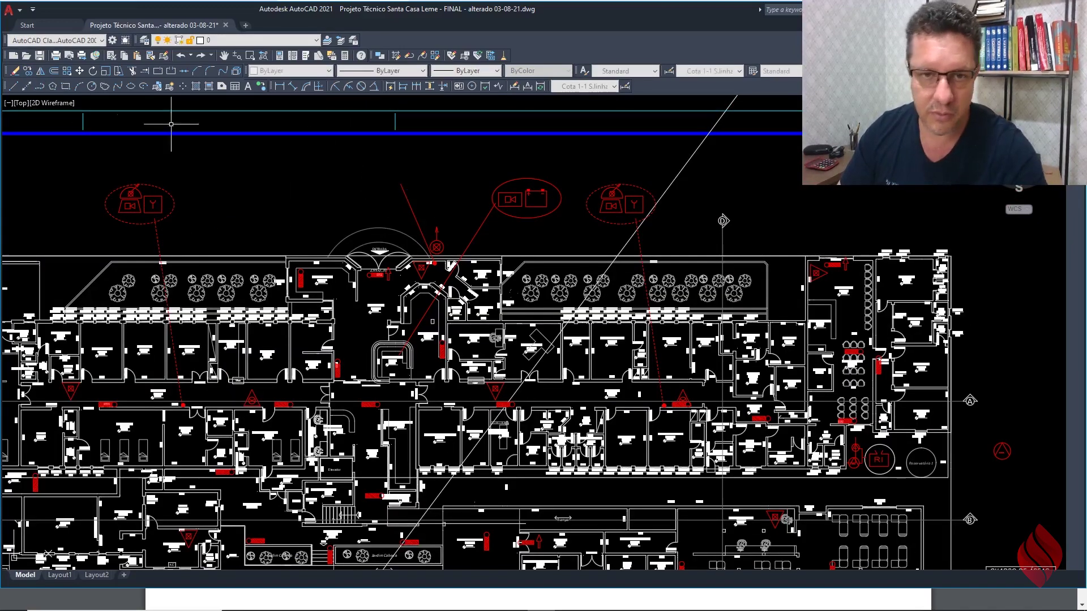
left_click(27, 73)
left_click(170, 195)
key("Return")
left_click(155, 218)
scroll(402, 180, "up", 3)
left_click(382, 210)
scroll(447, 197, "down", 2)
key("Escape")
Step: Examine the overall floor plan and its western wing for areas not served by an alarm callout
scroll(487, 191, "down", 4)
middle_click_drag(440, 255, 468, 203)
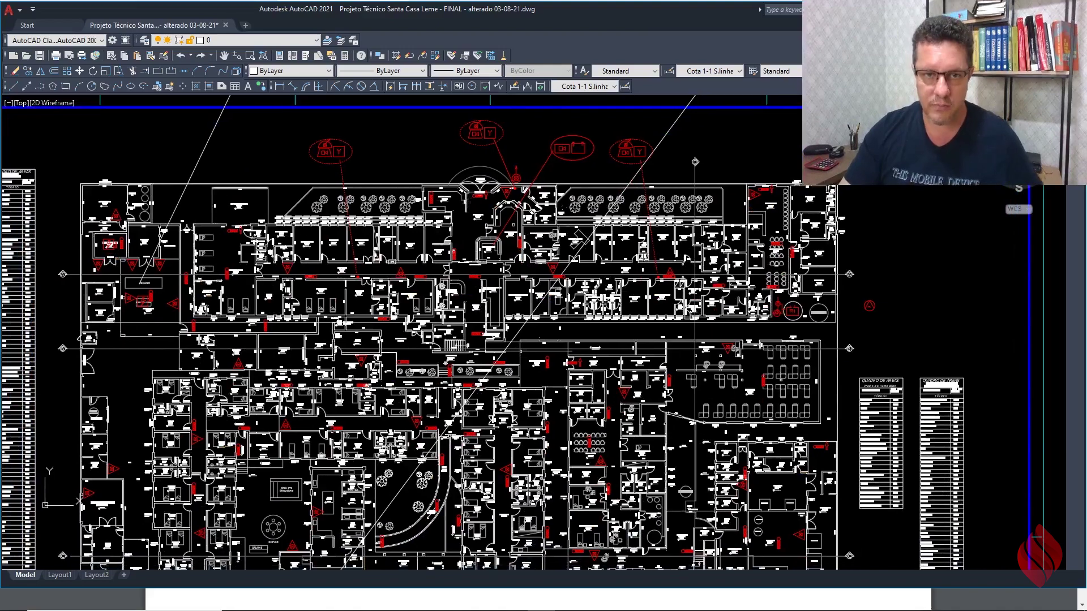
middle_click_drag(400, 275, 514, 286)
scroll(210, 261, "up", 4)
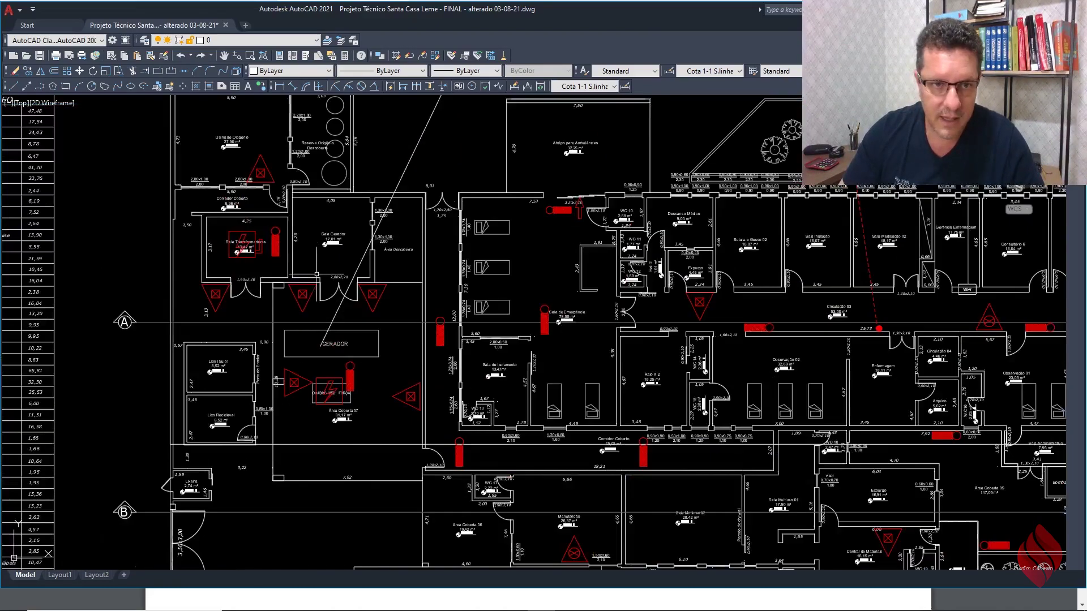
scroll(391, 331, "down", 5)
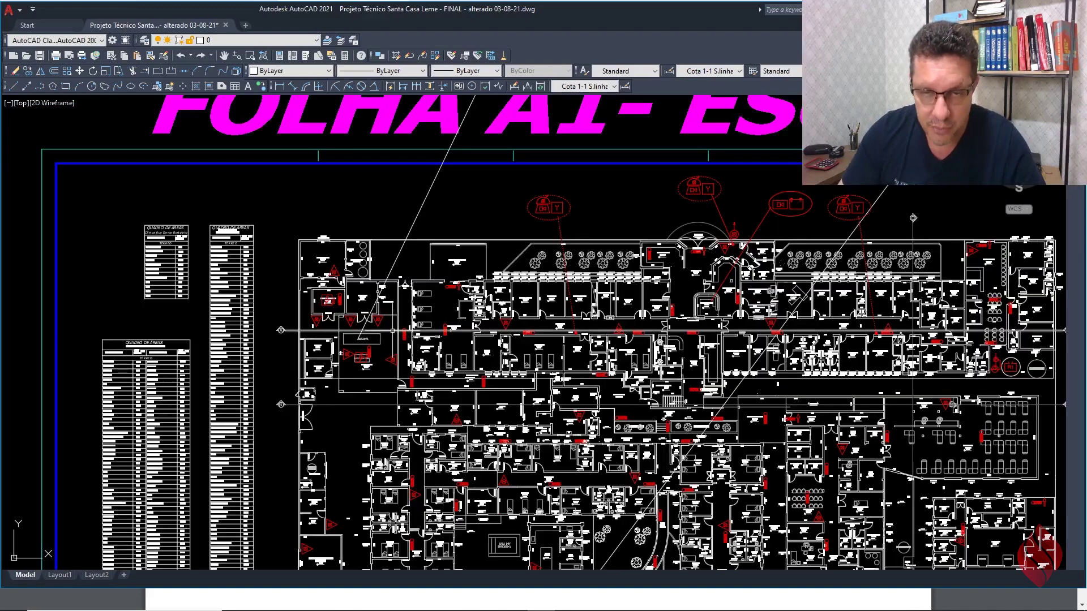
middle_click_drag(538, 344, 479, 324)
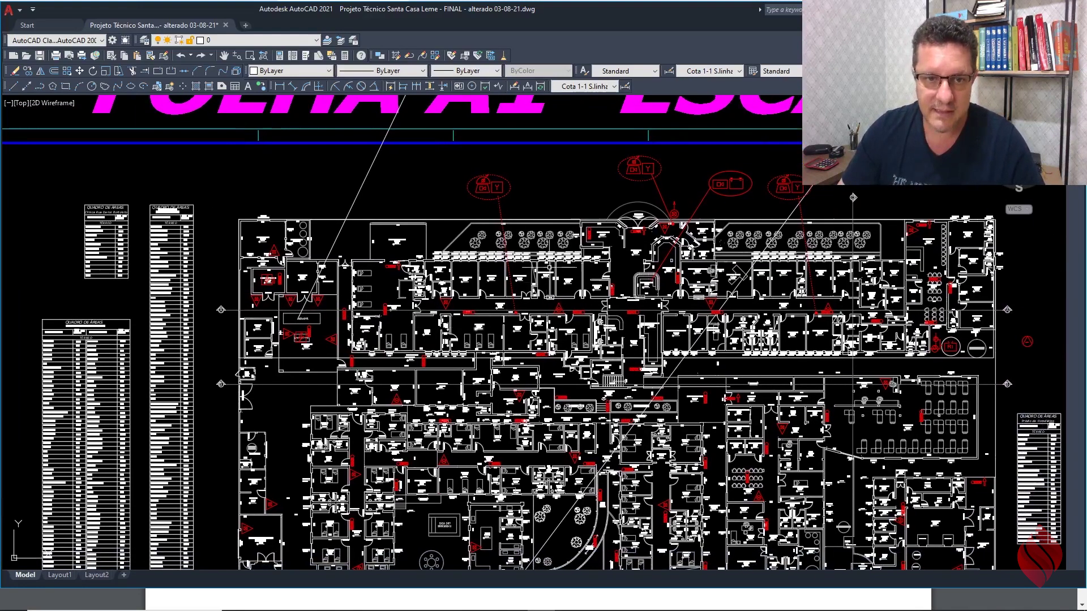
scroll(549, 273, "up", 4)
scroll(580, 247, "down", 4)
scroll(473, 258, "up", 4)
scroll(432, 238, "down", 2)
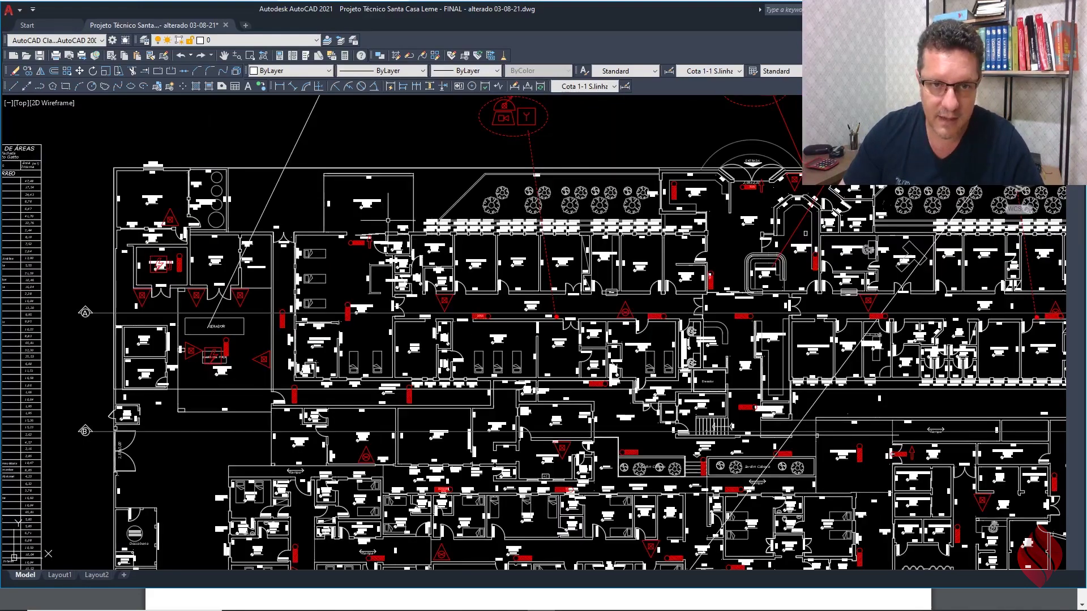
middle_click_drag(219, 306, 257, 287)
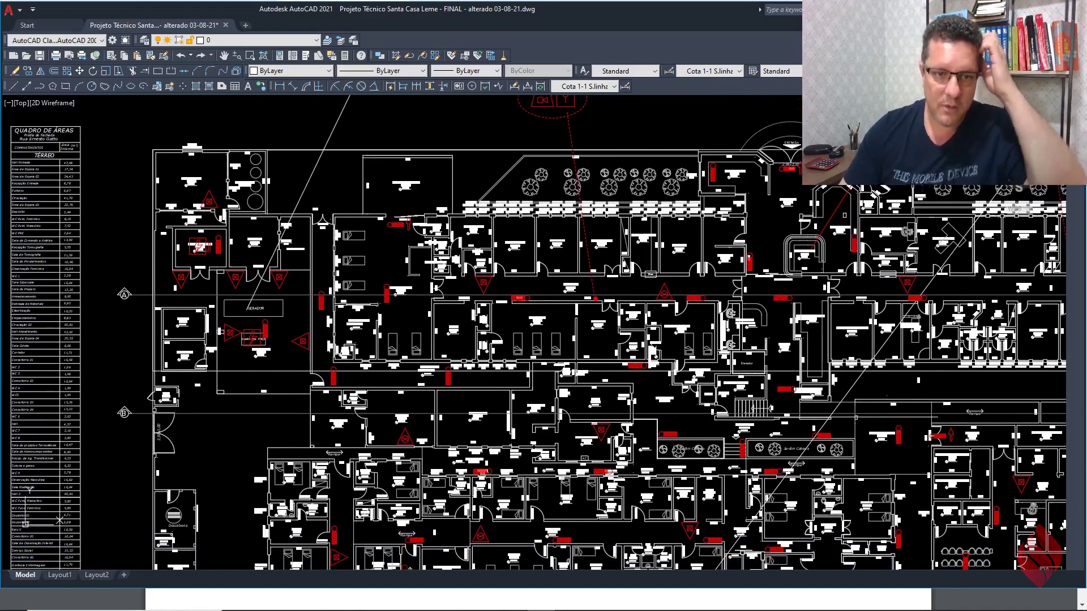
Step: Examine Área Coberta 07, Sala de Emergência and the adjoining Circulação 03 for alarm coverage and travel paths
middle_click_drag(277, 348, 274, 374)
scroll(235, 373, "up", 4)
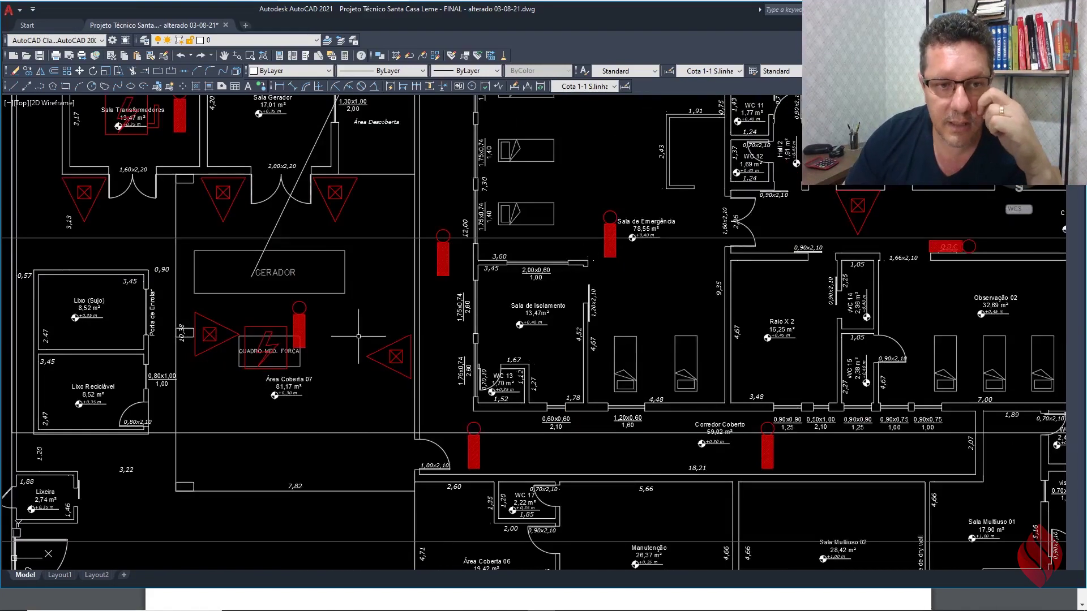
scroll(359, 368, "down", 2)
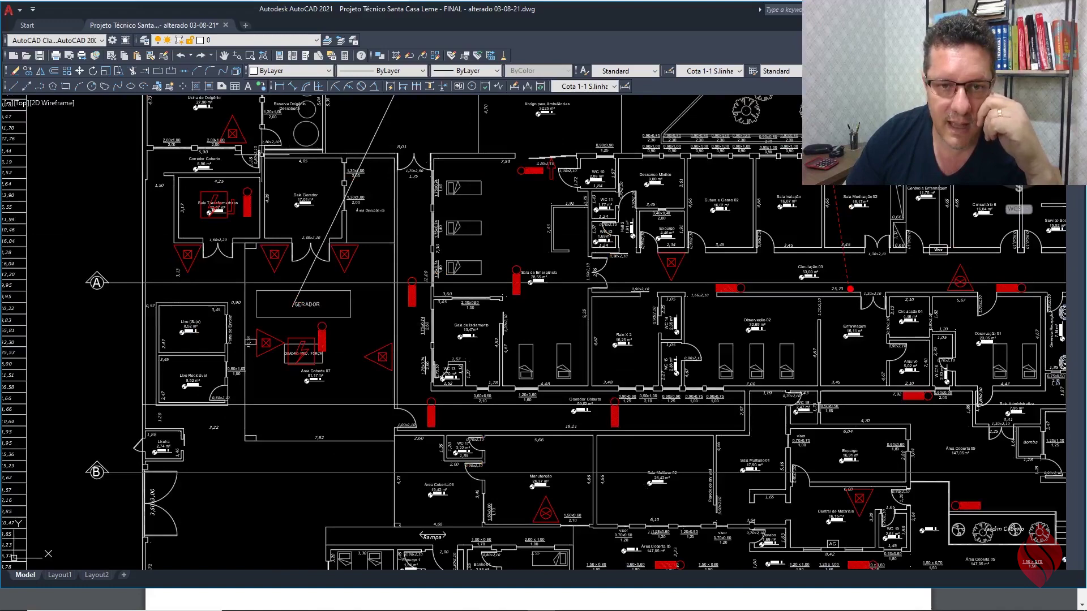
scroll(242, 261, "down", 4)
scroll(305, 287, "up", 2)
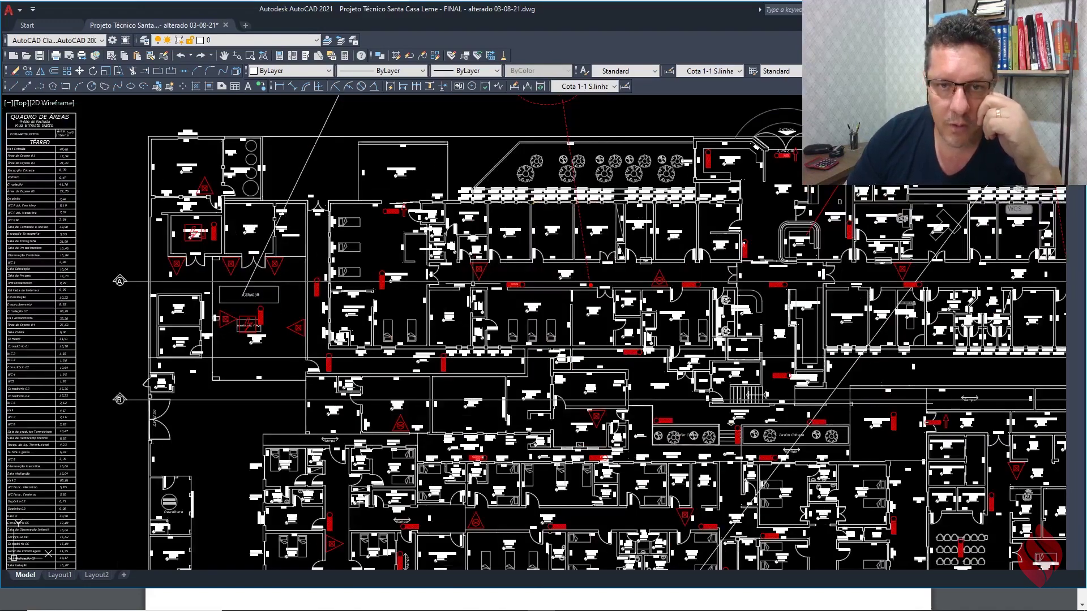
scroll(491, 284, "up", 2)
scroll(639, 291, "up", 2)
scroll(679, 281, "down", 3)
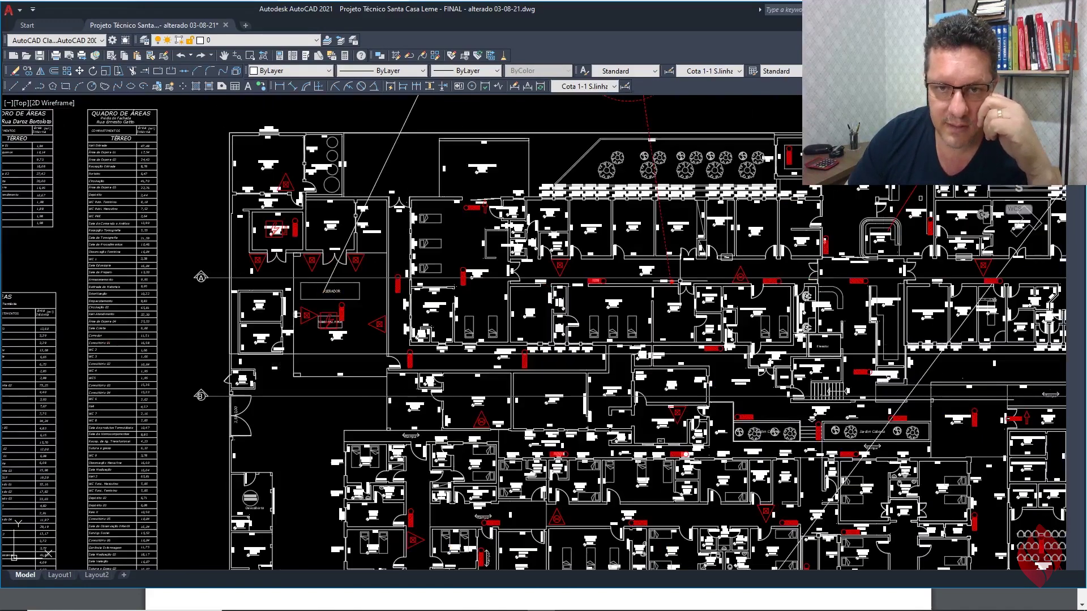
scroll(493, 278, "up", 4)
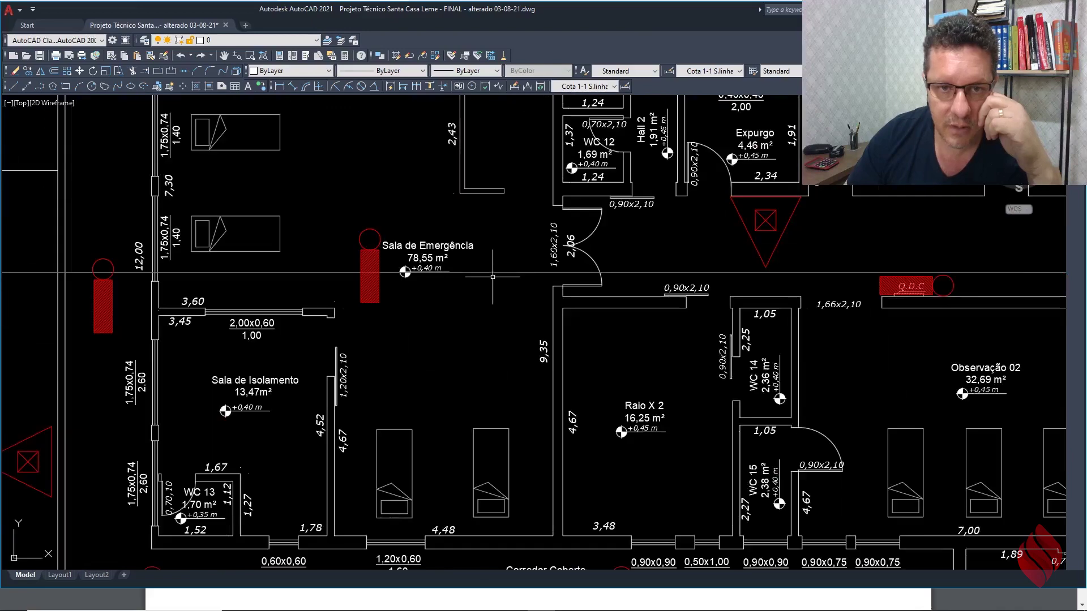
scroll(561, 282, "down", 2)
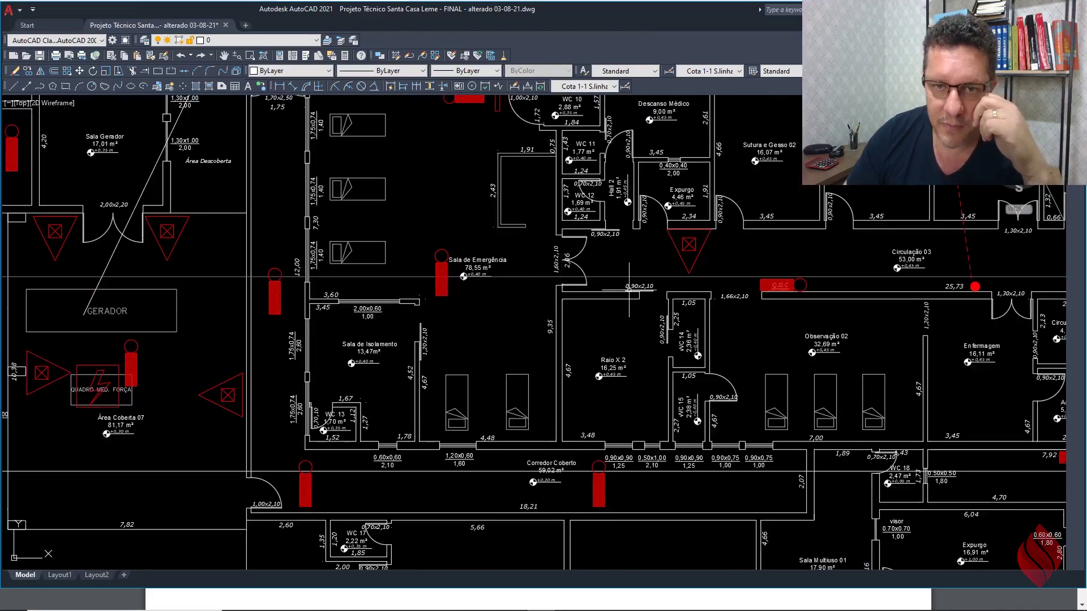
scroll(629, 289, "down", 2)
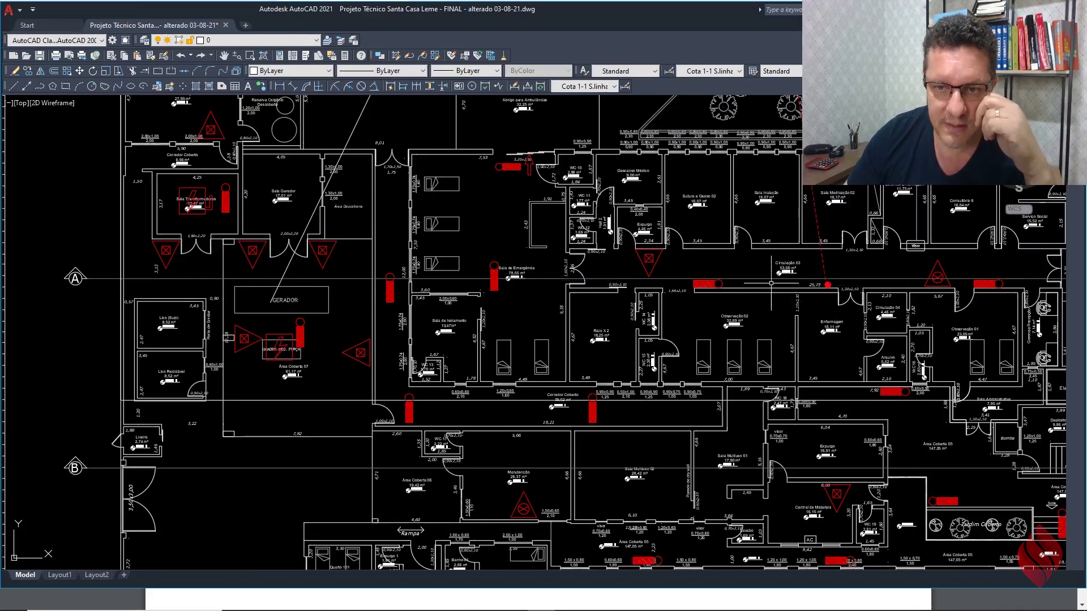
middle_click_drag(503, 279, 702, 279)
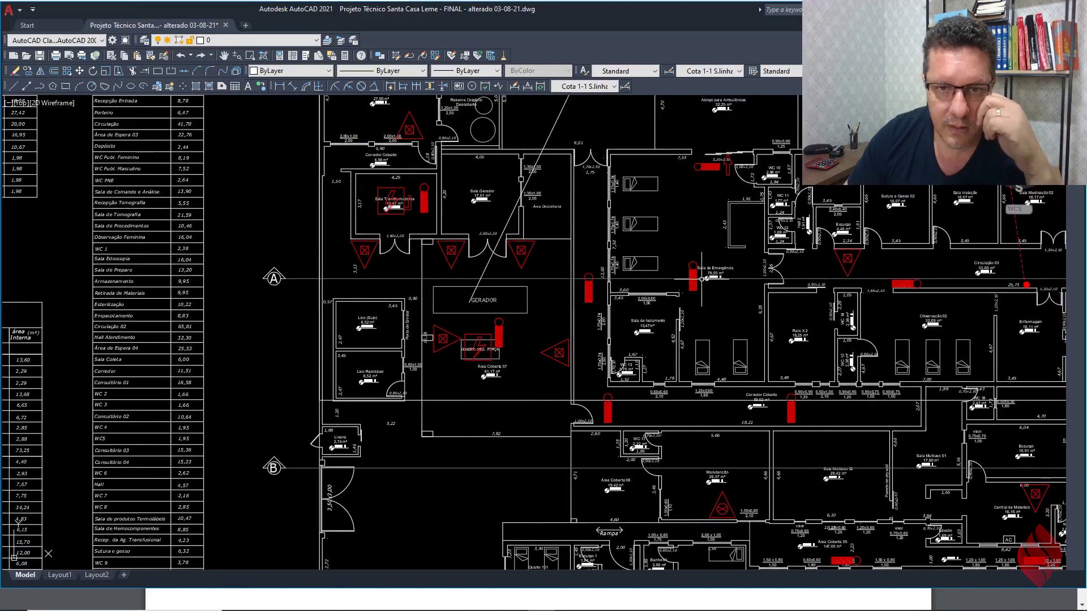
scroll(600, 279, "up", 2)
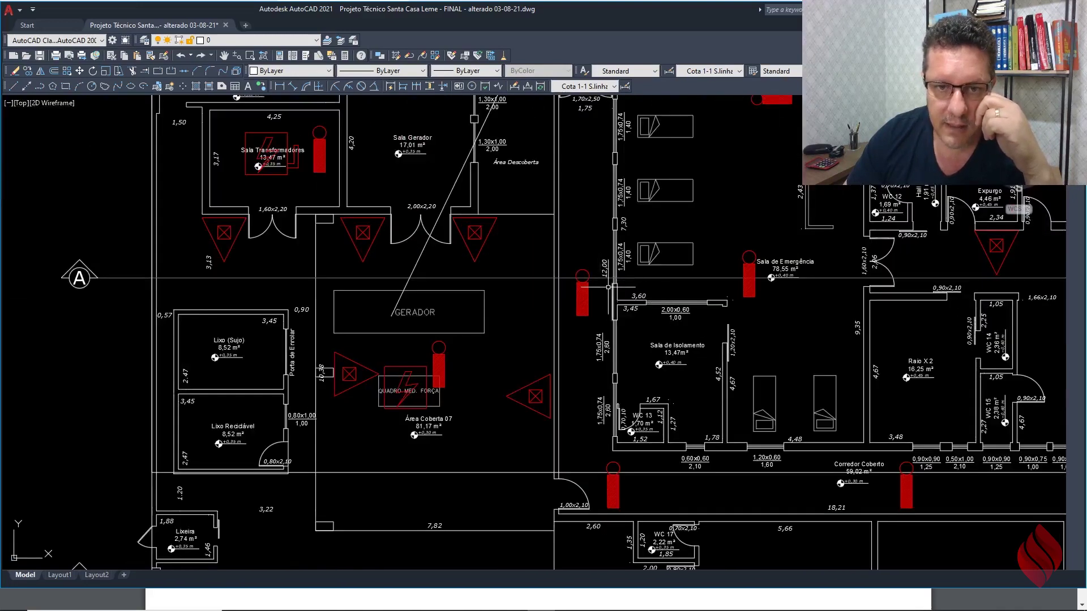
scroll(609, 286, "down", 2)
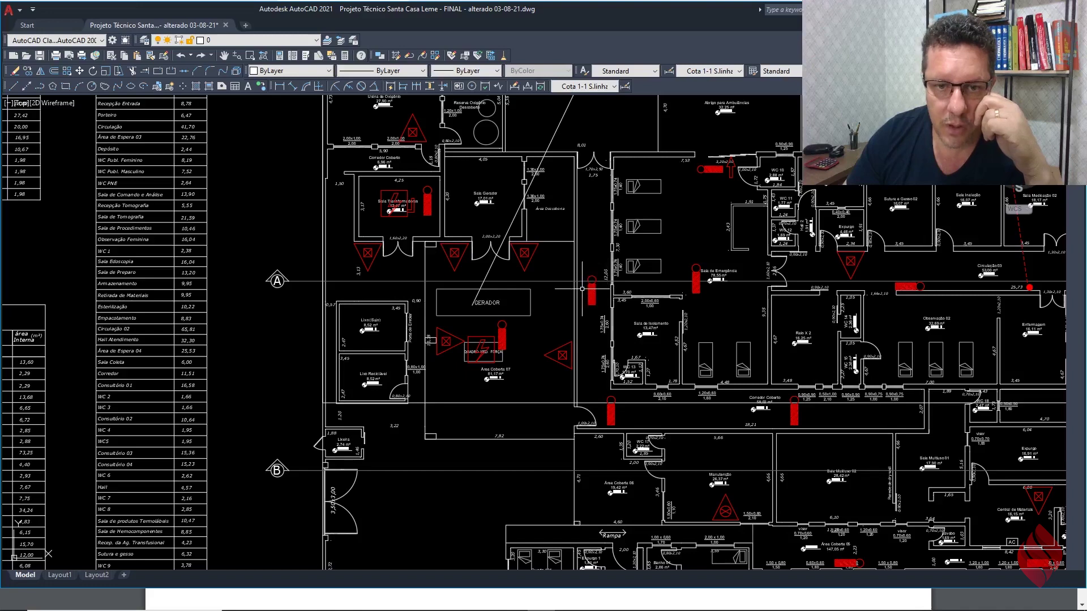
scroll(581, 289, "up", 2)
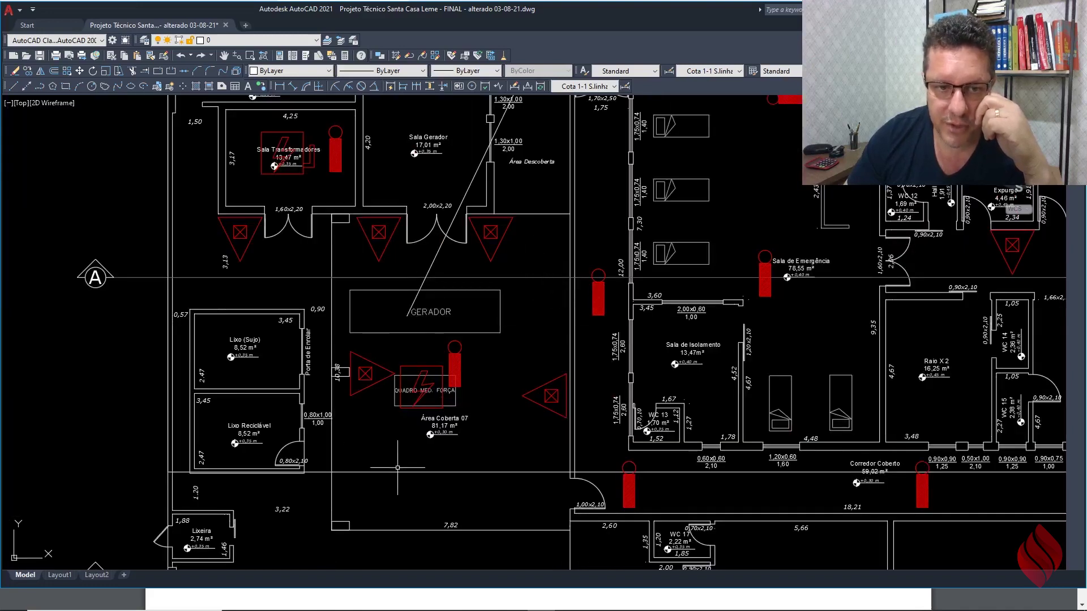
scroll(565, 281, "down", 2)
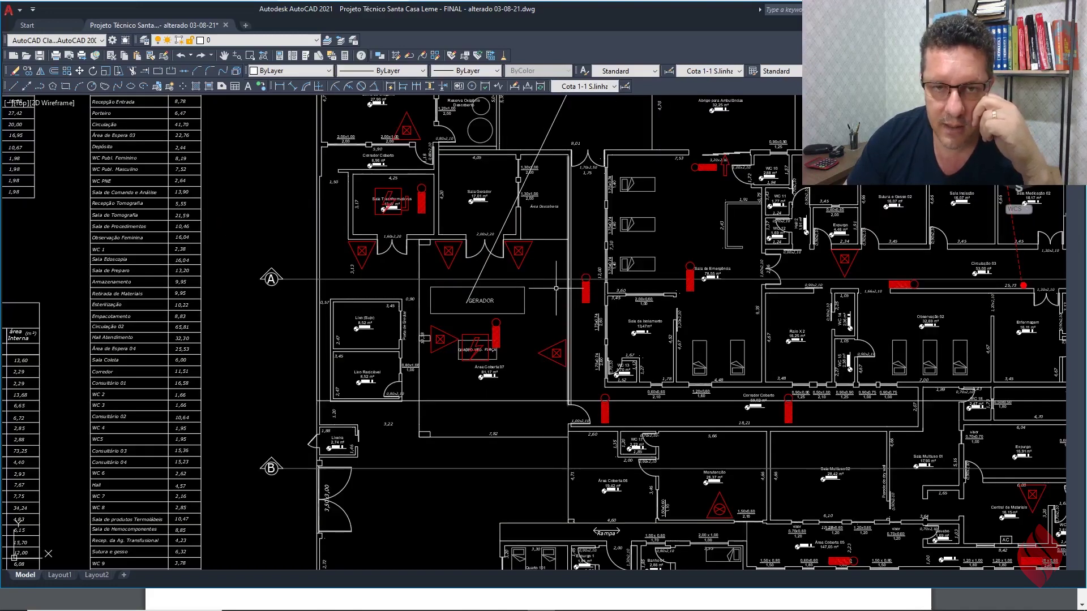
middle_click_drag(552, 281, 531, 333)
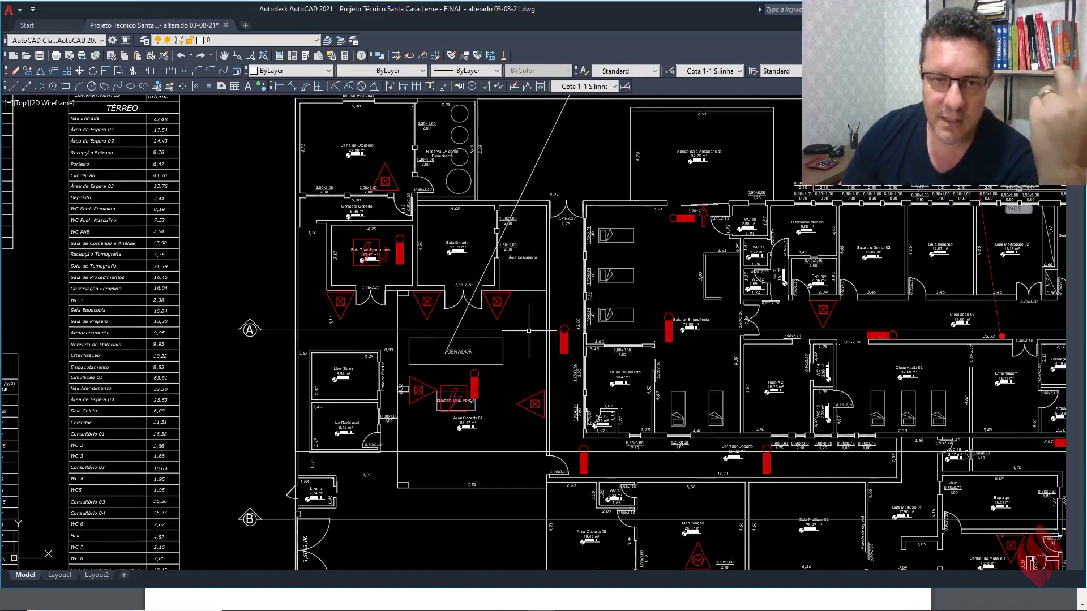
Step: Examine the Usina de Oxigênio, the generator and transformer rooms, and the waste rooms around Área Coberta 07 for alarm coverage
scroll(532, 328, "up", 2)
middle_click_drag(534, 330, 566, 386)
scroll(324, 296, "up", 4)
scroll(423, 339, "down", 4)
middle_click_drag(405, 217, 426, 271)
scroll(387, 201, "up", 4)
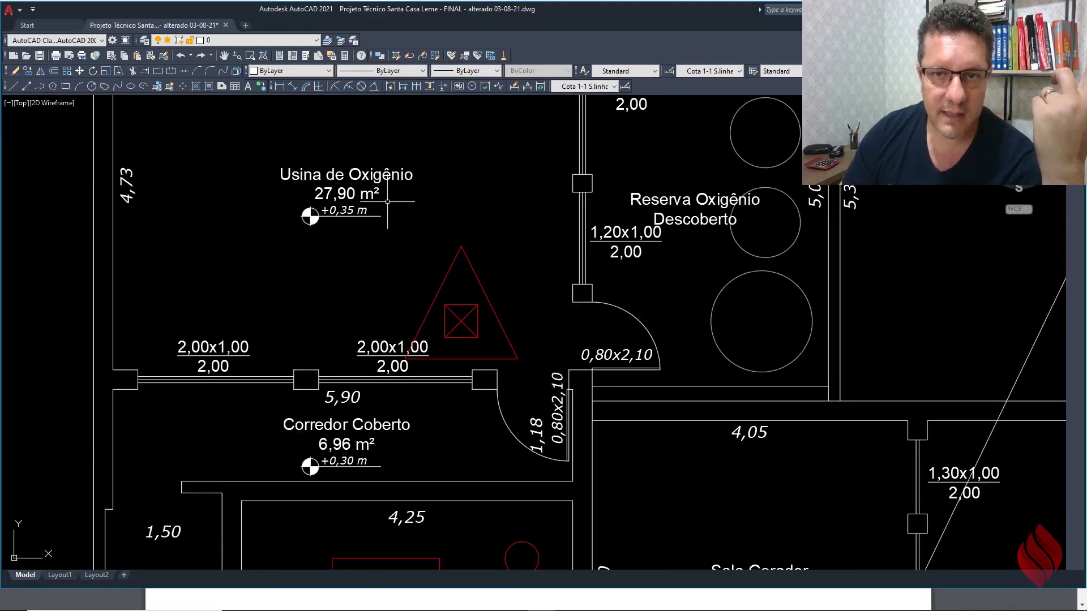
scroll(430, 398, "down", 2)
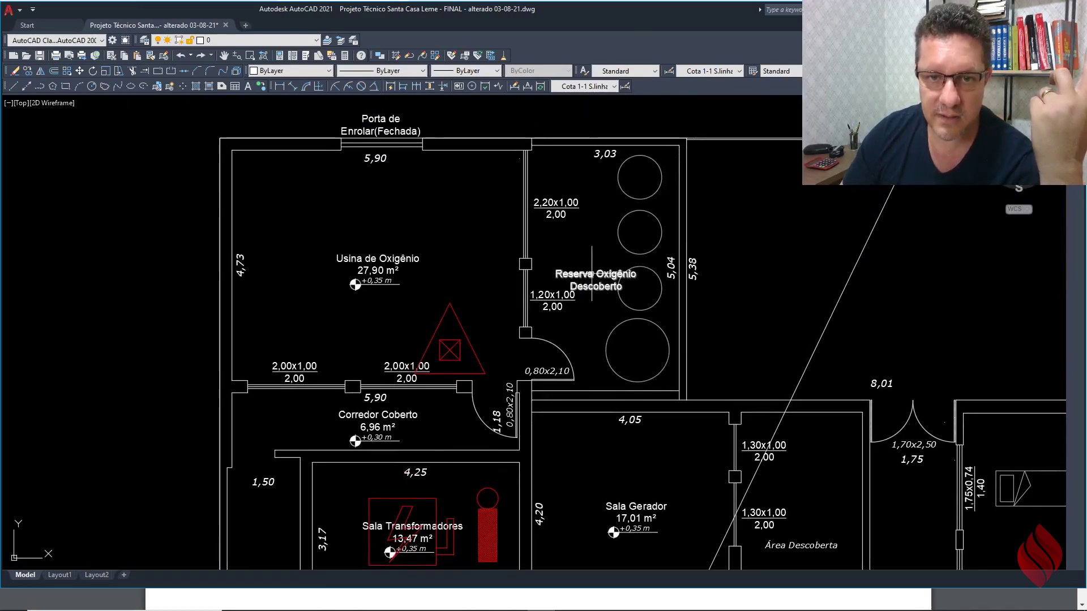
scroll(446, 289, "down", 5)
scroll(485, 381, "up", 7)
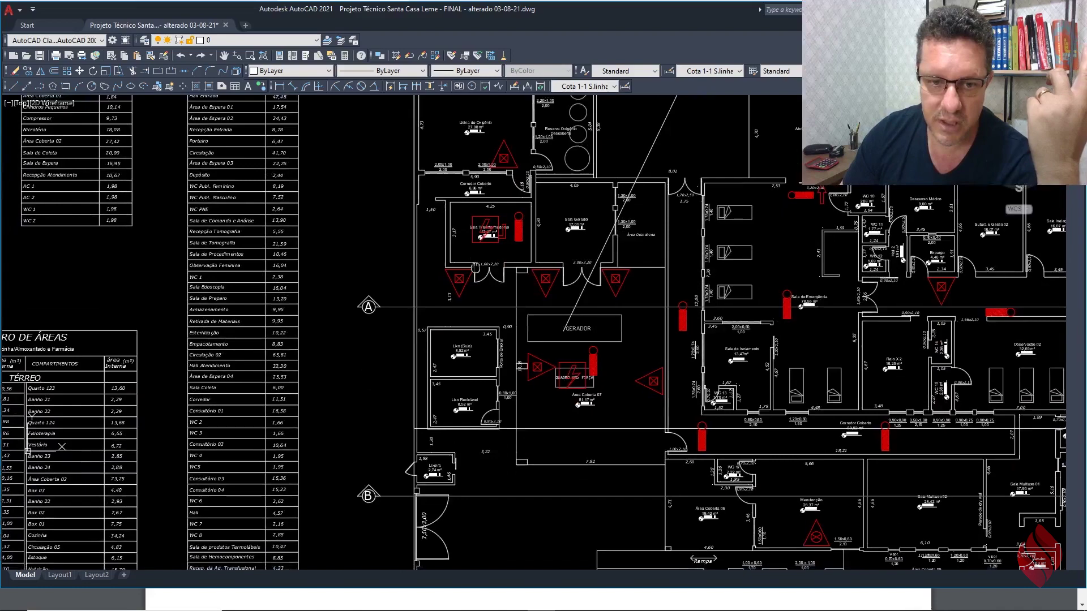
middle_click_drag(485, 381, 458, 240)
scroll(393, 277, "down", 4)
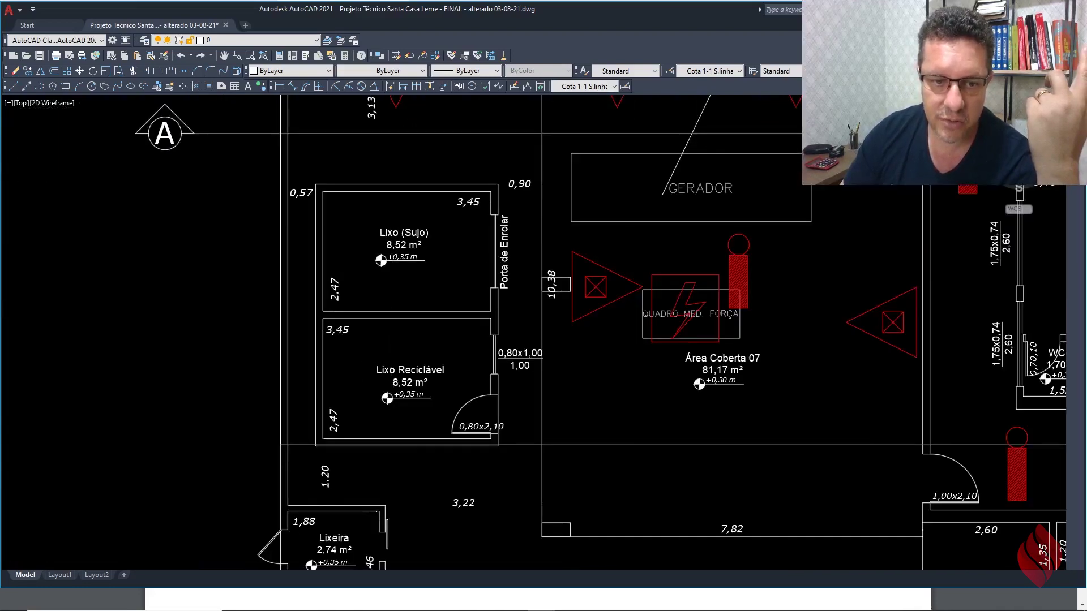
scroll(362, 335, "up", 2)
scroll(430, 359, "down", 2)
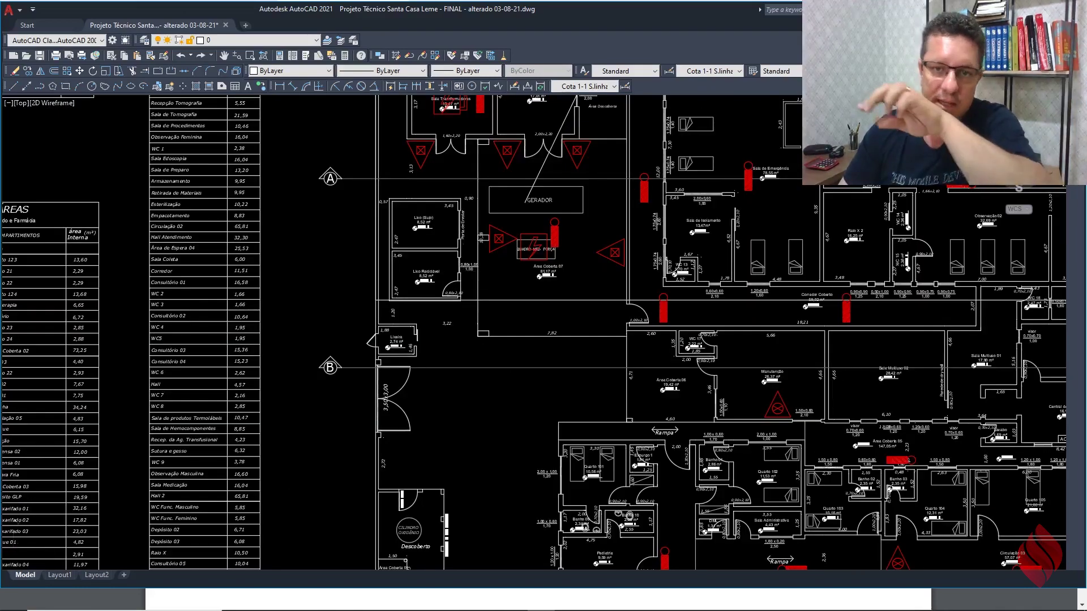
scroll(396, 340, "down", 3)
scroll(362, 316, "up", 2)
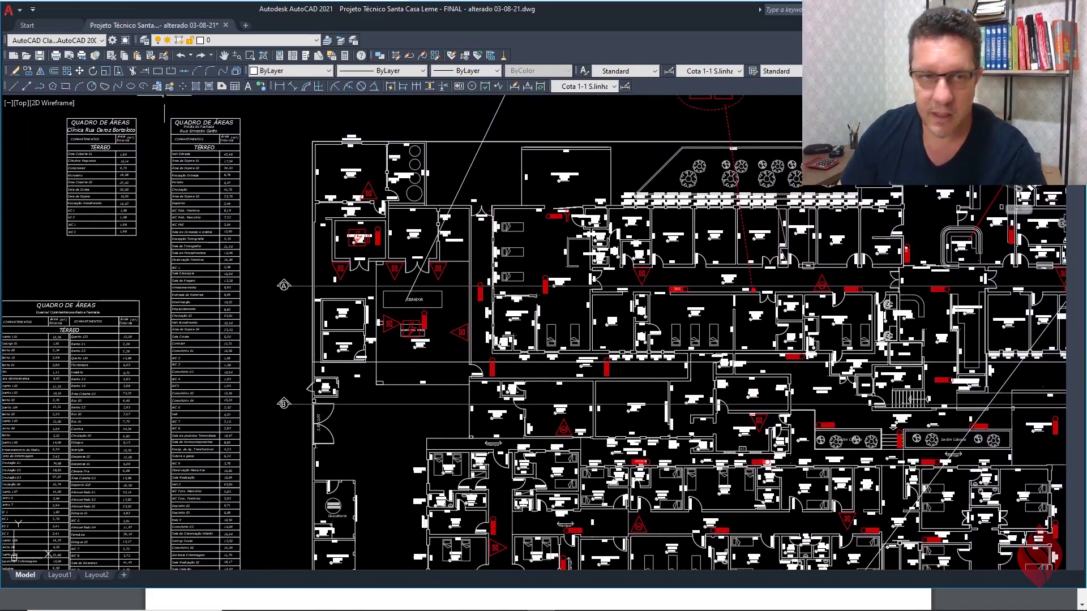
Step: Copy the Circulação 03 callout with its dashed leader and red marker to the wall of Área Coberta 07, just beyond the generator
scroll(343, 289, "down", 3)
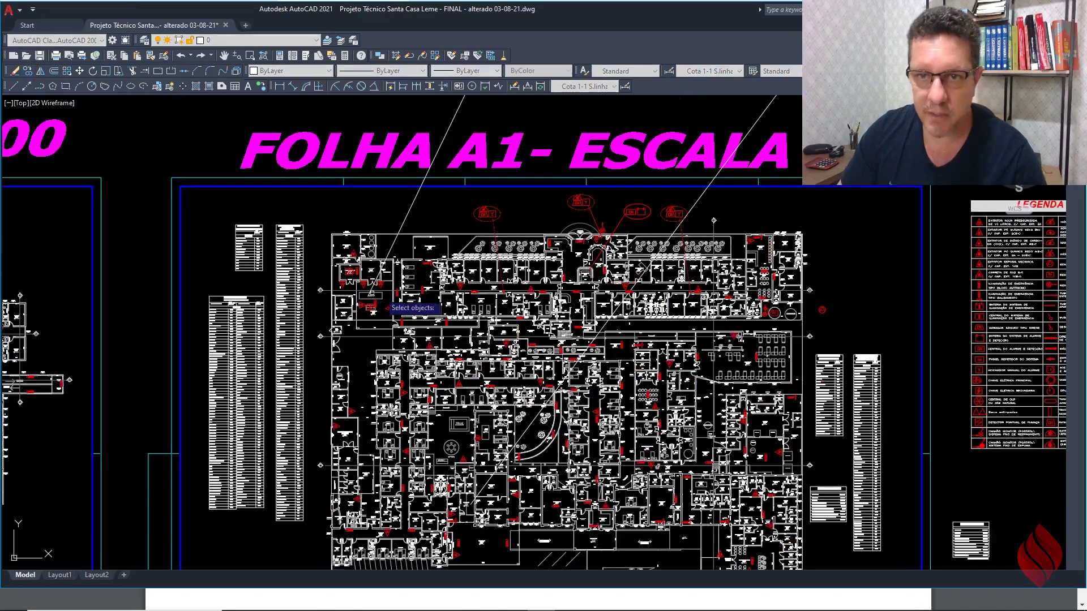
scroll(396, 272, "up", 3)
left_click(421, 207)
left_click(369, 262)
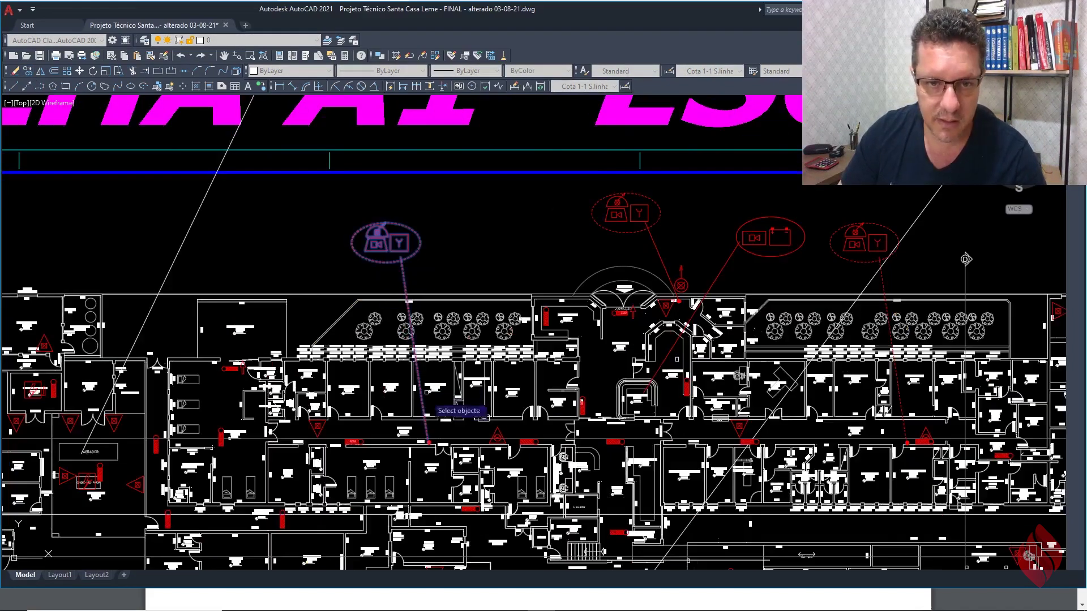
scroll(447, 436, "up", 6)
scroll(436, 442, "down", 10)
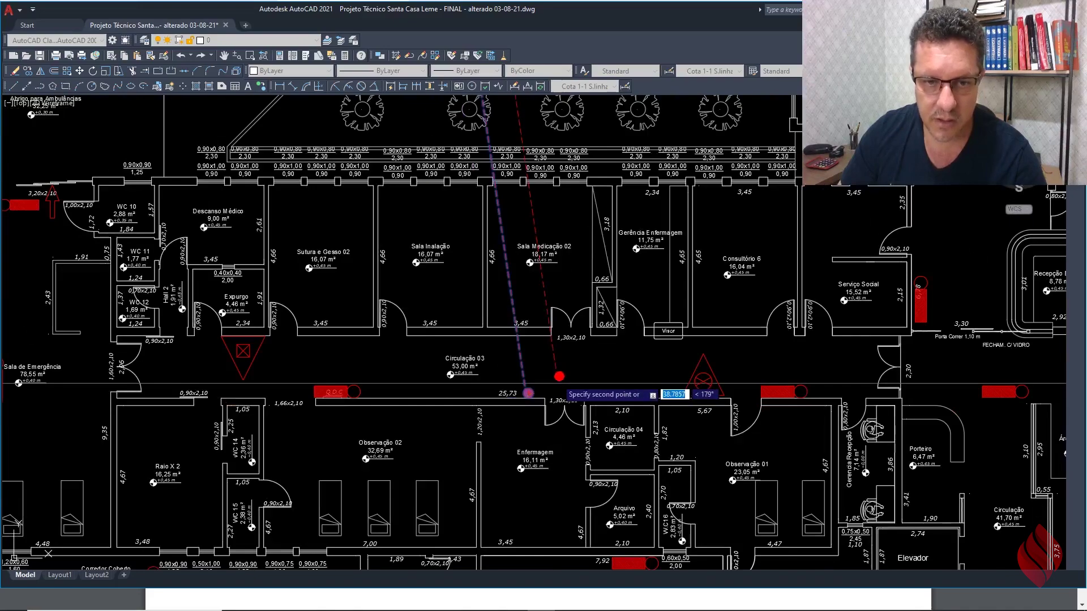
scroll(333, 385, "down", 2)
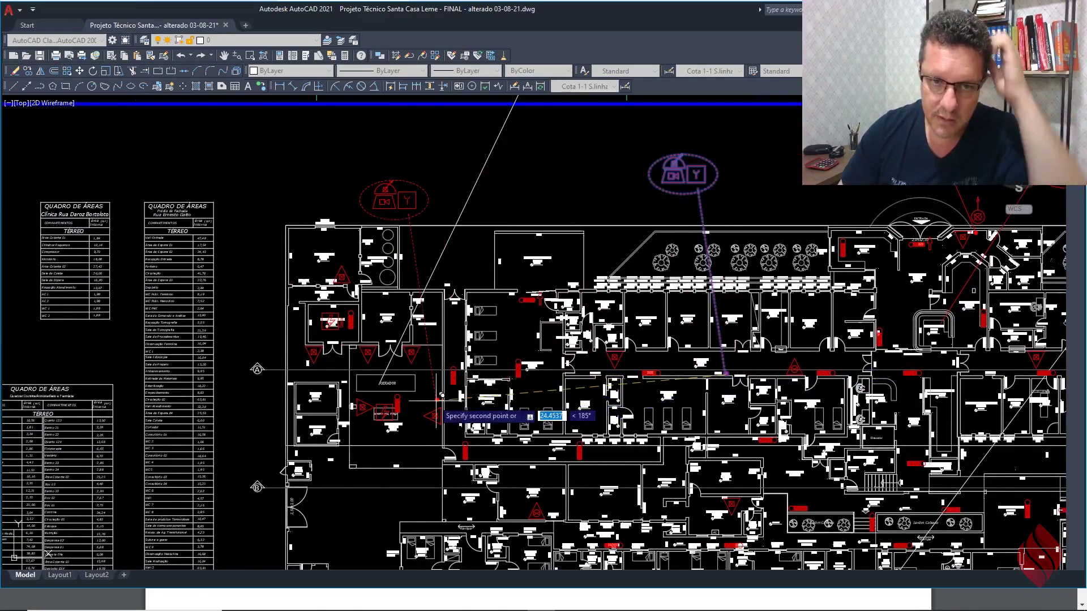
scroll(436, 387, "up", 6)
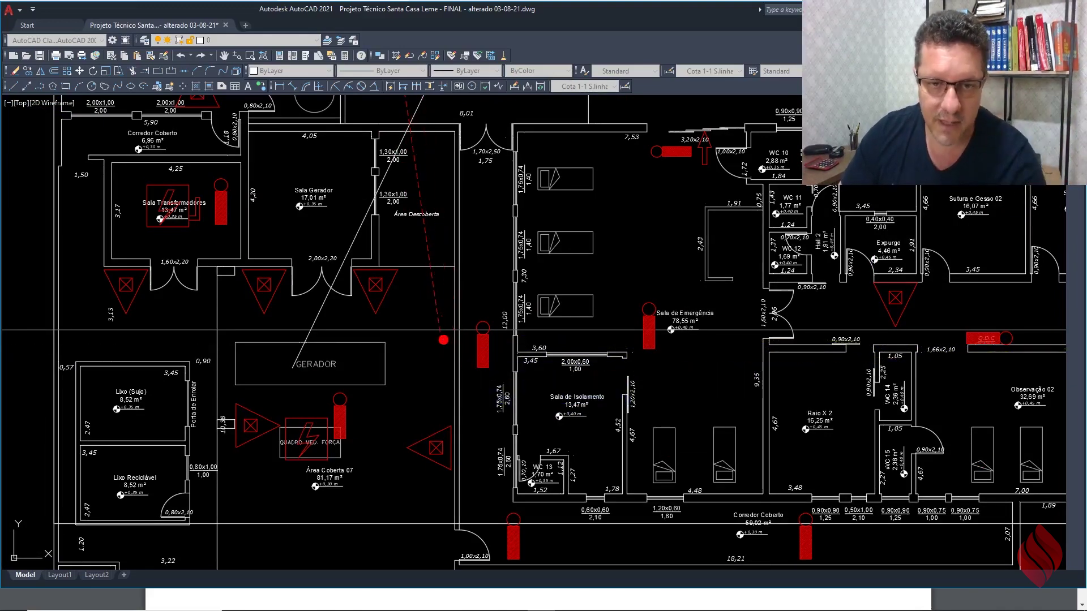
scroll(450, 349, "up", 2)
scroll(441, 335, "down", 5)
scroll(440, 328, "up", 3)
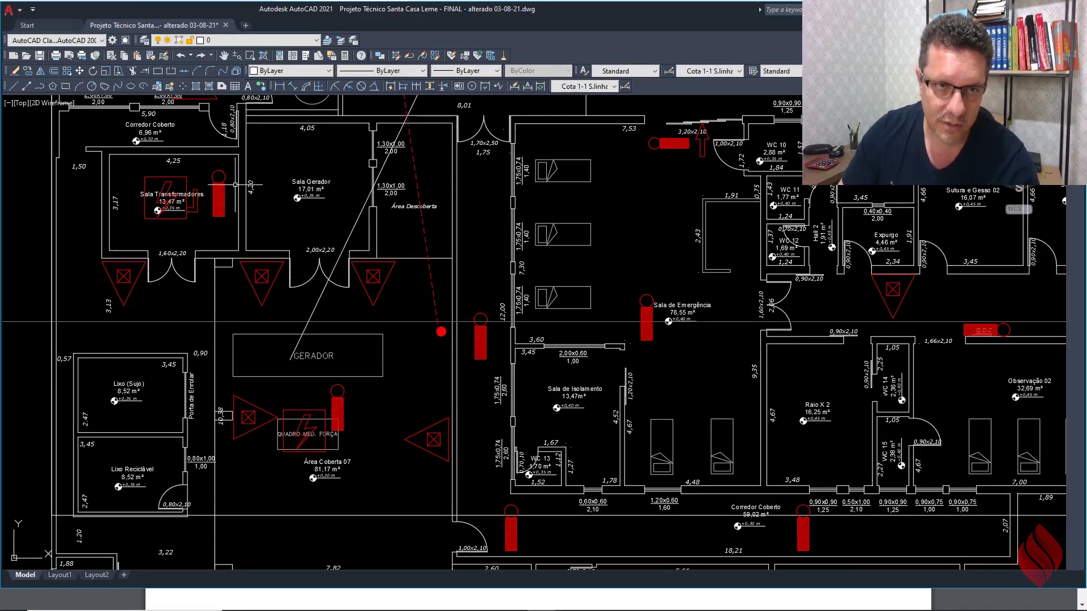
Step: Examine the plan around Área Coberta 07 and down to the oxygen cylinder, Cilindros Pequenos and Compressor areas for alarm coverage
scroll(96, 187, "up", 4)
scroll(274, 217, "down", 4)
scroll(281, 223, "down", 2)
middle_click_drag(356, 316, 344, 266)
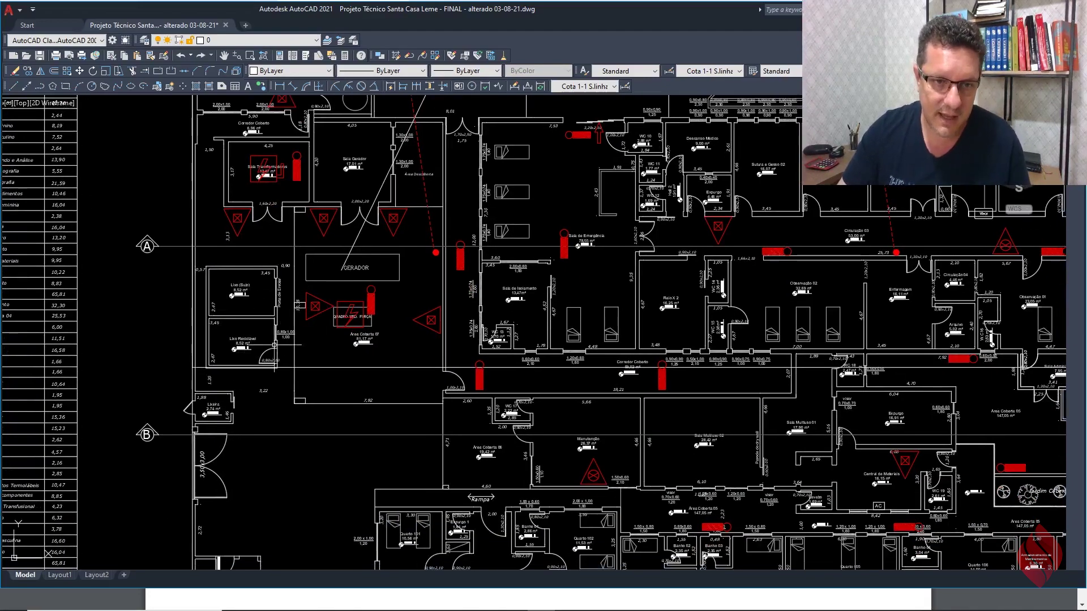
scroll(265, 285, "down", 4)
scroll(346, 284, "up", 4)
scroll(330, 255, "down", 2)
scroll(325, 251, "down", 2)
middle_click_drag(321, 250, 348, 240)
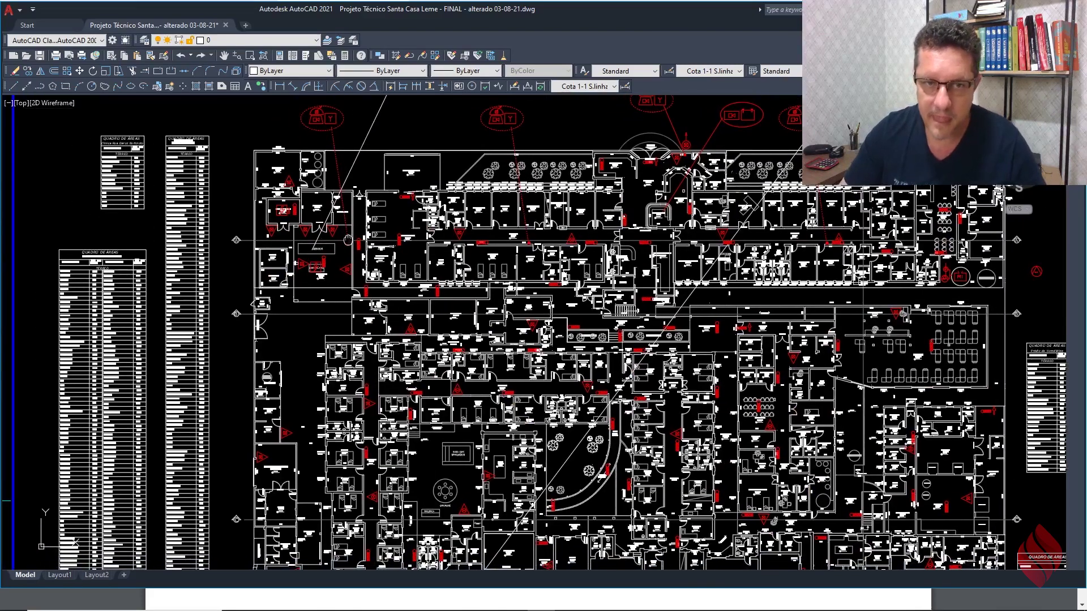
scroll(264, 411, "up", 5)
scroll(290, 270, "up", 2)
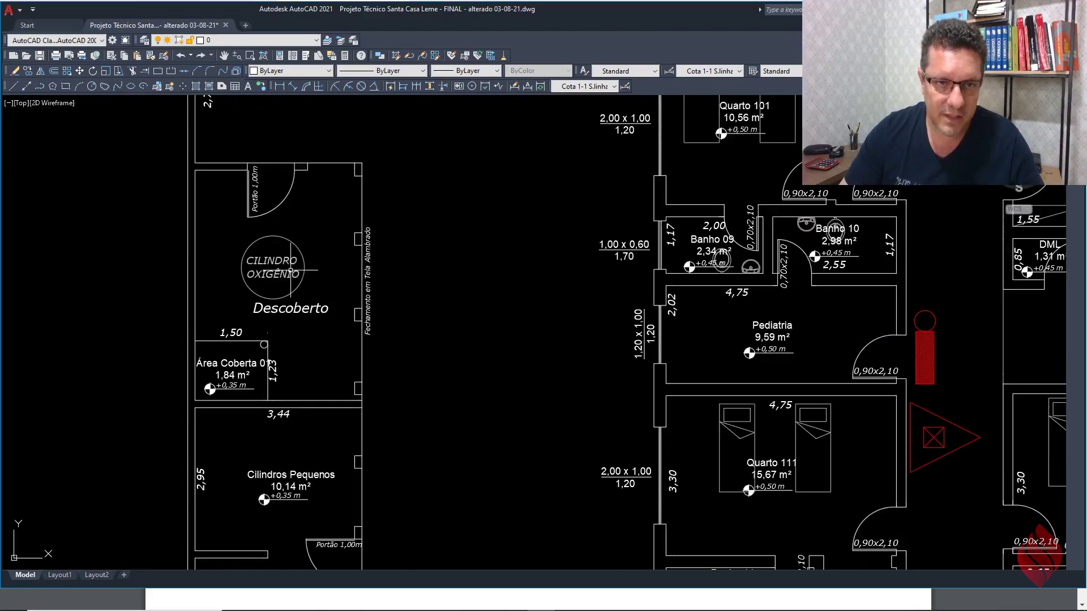
scroll(295, 240, "down", 3)
scroll(293, 348, "up", 3)
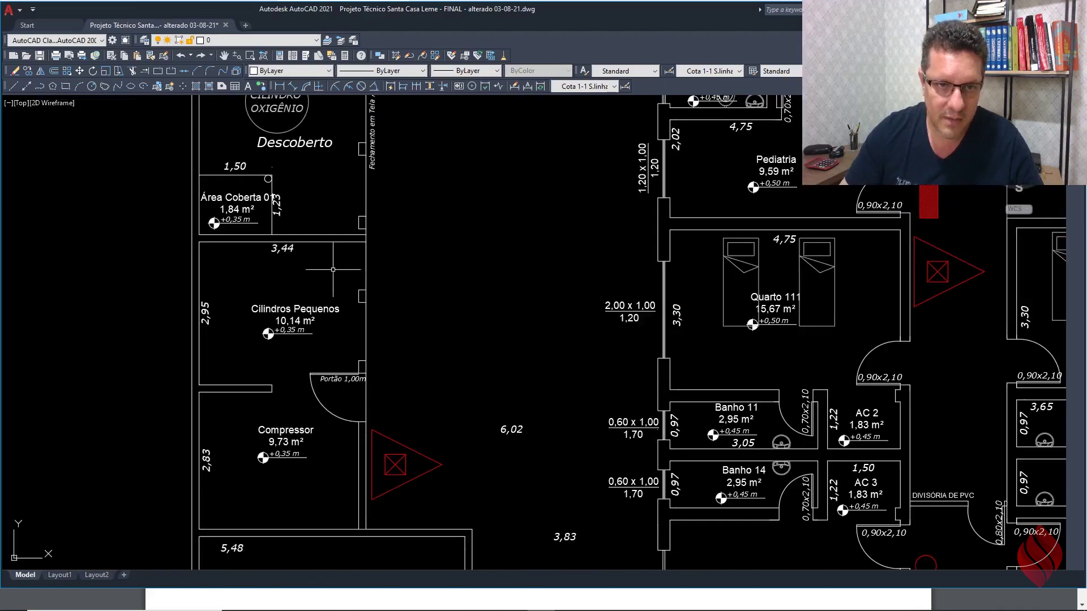
scroll(333, 270, "down", 8)
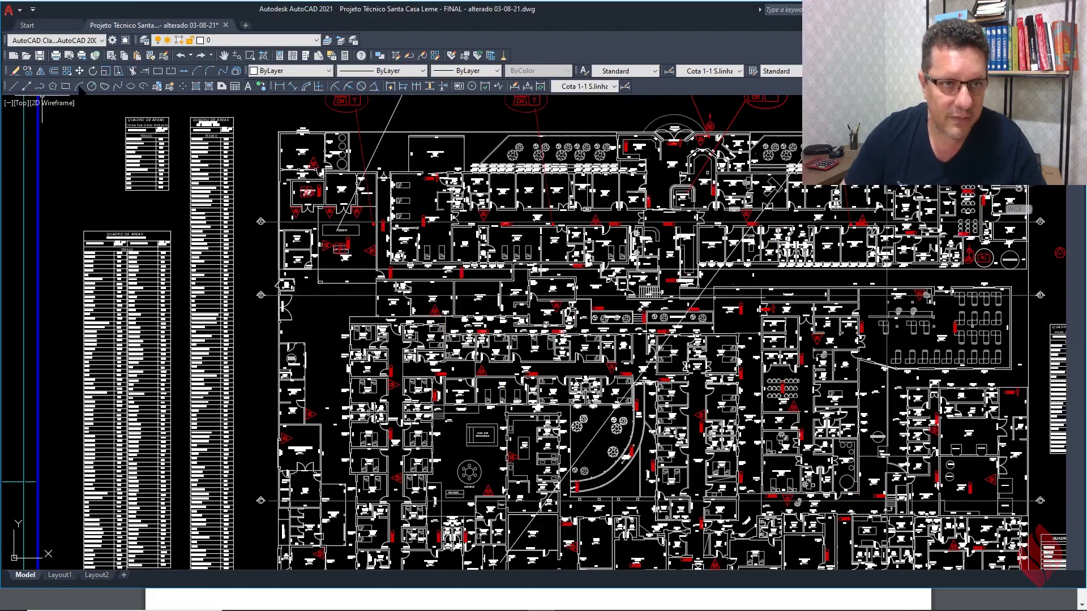
Step: Draw a coverage circle with radius 40 centred on the red callout marker on the wall of Área Coberta 07
left_click(92, 87)
scroll(384, 228, "up", 5)
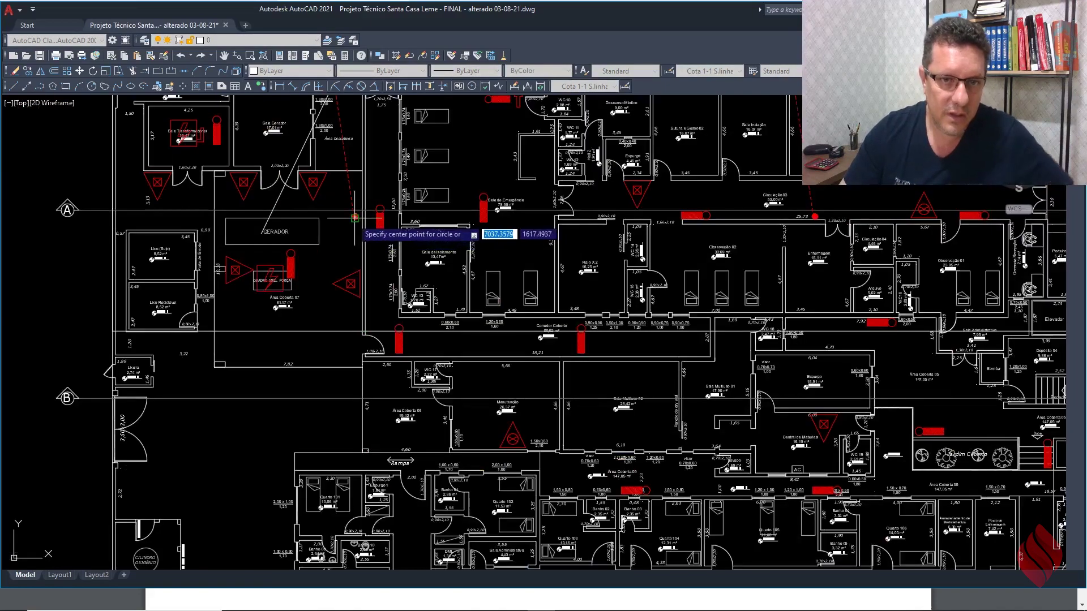
type("40")
key("Return")
scroll(355, 218, "down", 5)
middle_click_drag(277, 355, 287, 273)
scroll(287, 274, "up", 5)
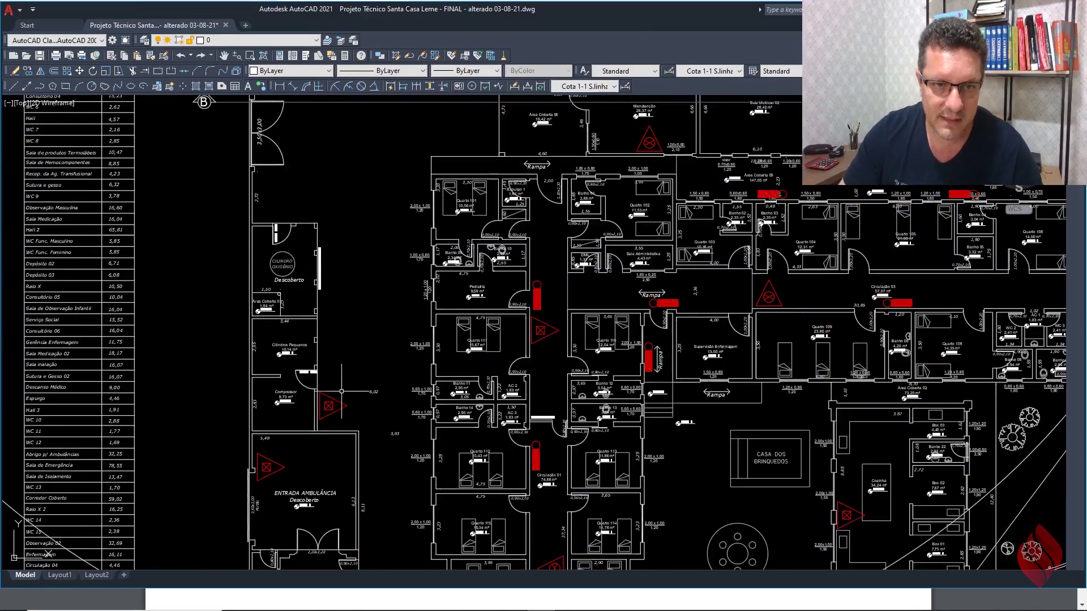
Step: Draw a second coverage circle with radius 30 centred on the same red marker beside Área Coberta 07
scroll(341, 390, "down", 5)
right_click(375, 295)
left_click(396, 304)
scroll(408, 181, "up", 5)
left_click(390, 227)
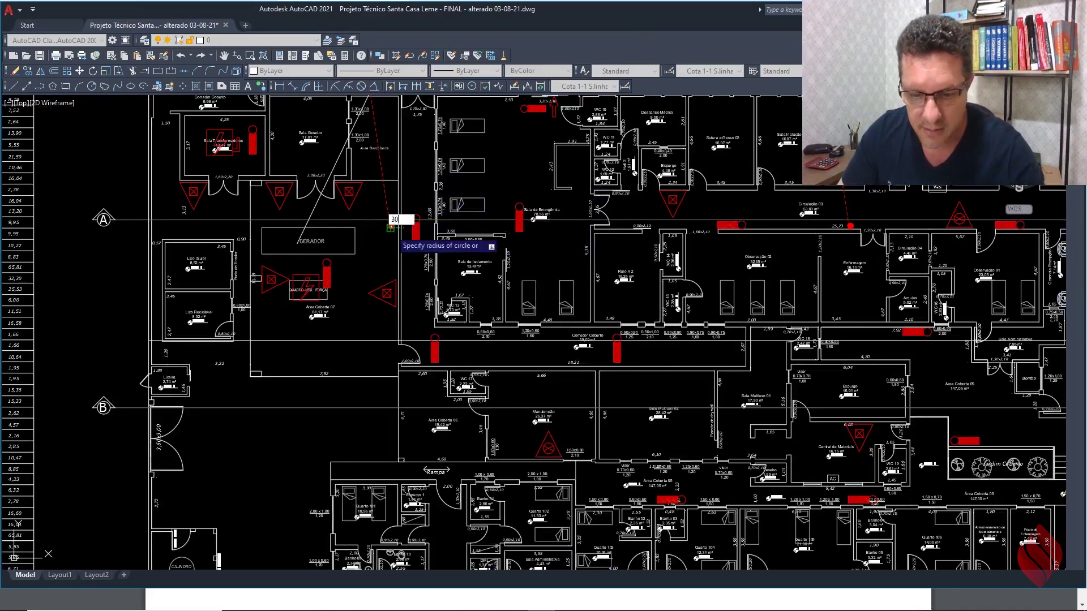
key("Return")
Step: Examine which rooms and outdoor areas fall within the two coverage circles, including the cylinder area, Entrada Ambulância and Usina de Oxigênio
scroll(390, 227, "down", 5)
scroll(368, 352, "up", 5)
scroll(368, 352, "down", 3)
middle_click_drag(354, 257, 381, 306)
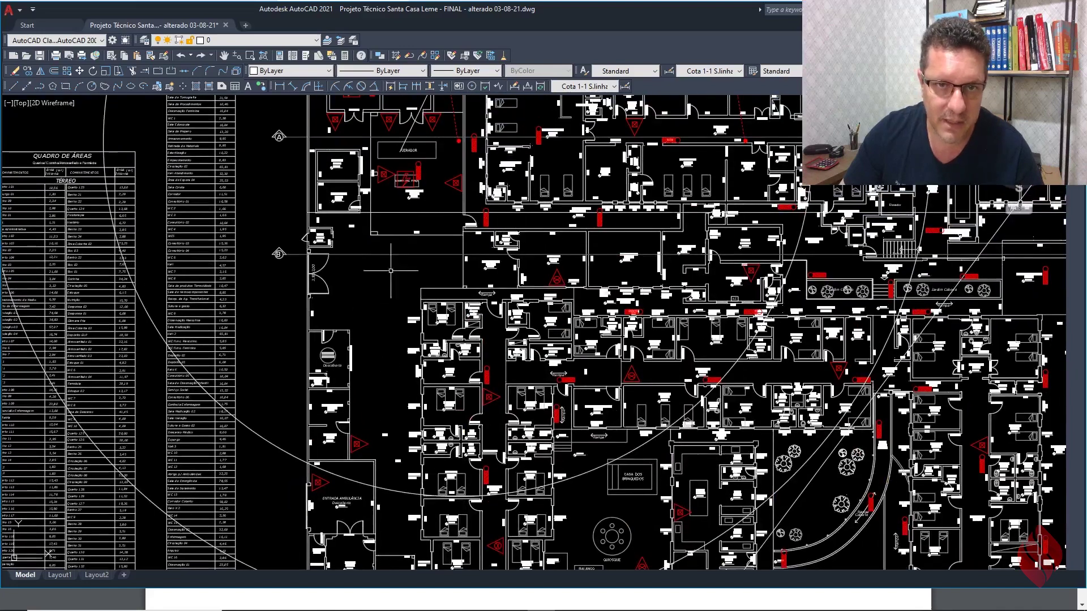
scroll(344, 423, "up", 2)
scroll(339, 295, "up", 4)
scroll(304, 424, "down", 6)
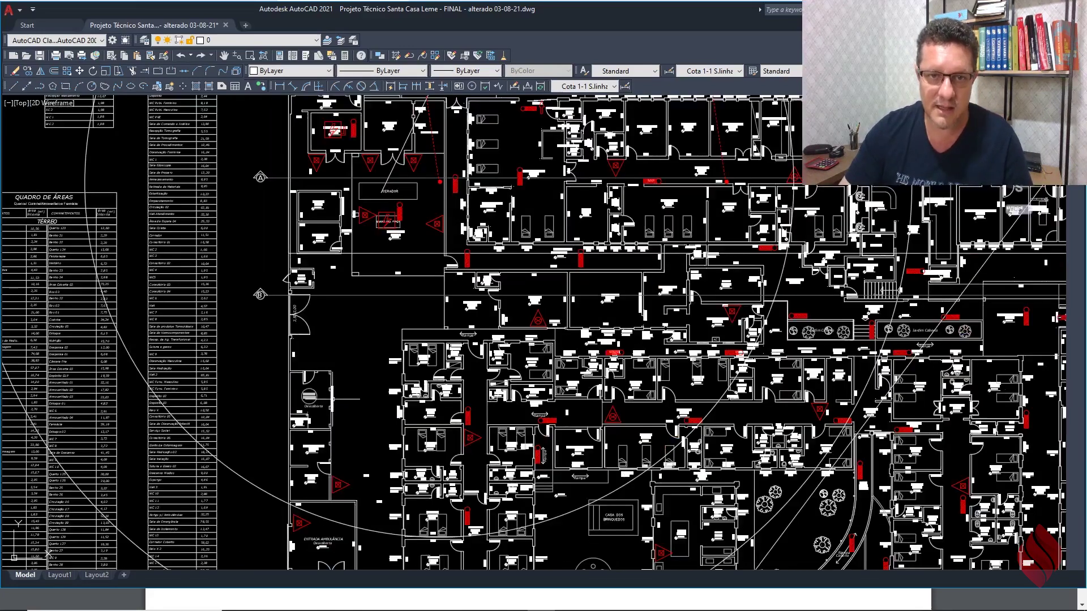
scroll(363, 318, "down", 2)
scroll(444, 382, "up", 3)
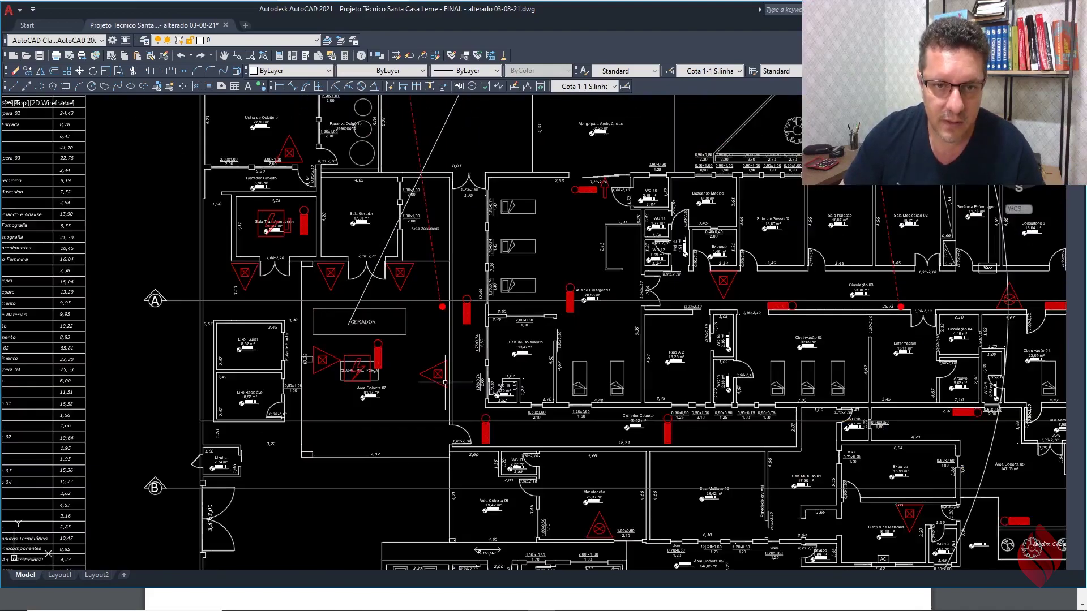
middle_click_drag(338, 192, 360, 297)
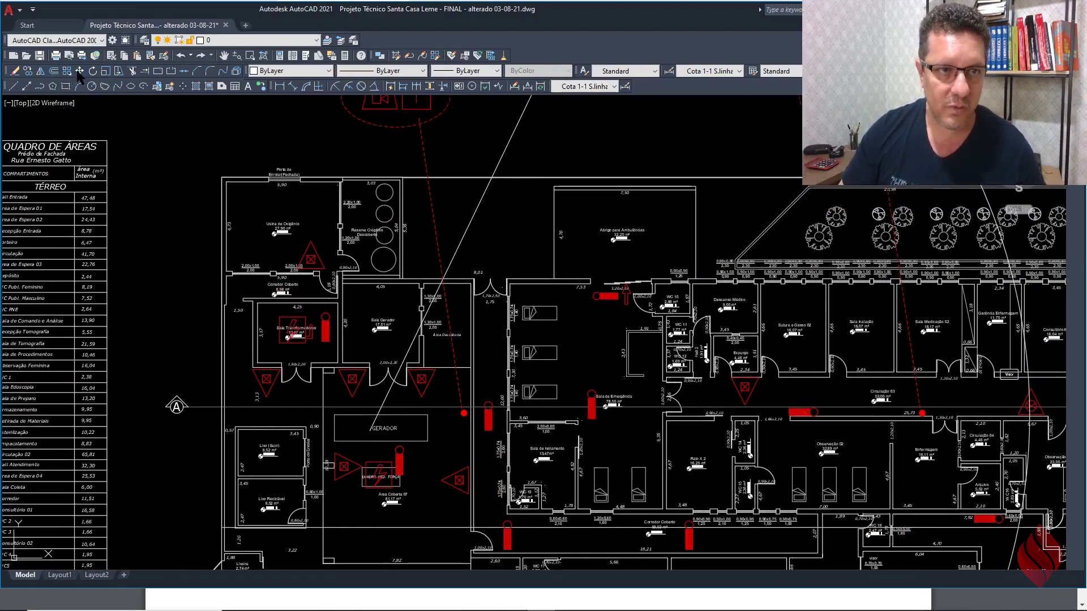
middle_click_drag(388, 321, 408, 407)
scroll(426, 186, "up", 4)
left_click(417, 186)
left_click(364, 197)
right_click(391, 212)
left_click(452, 164)
scroll(452, 161, "down", 6)
key("Escape")
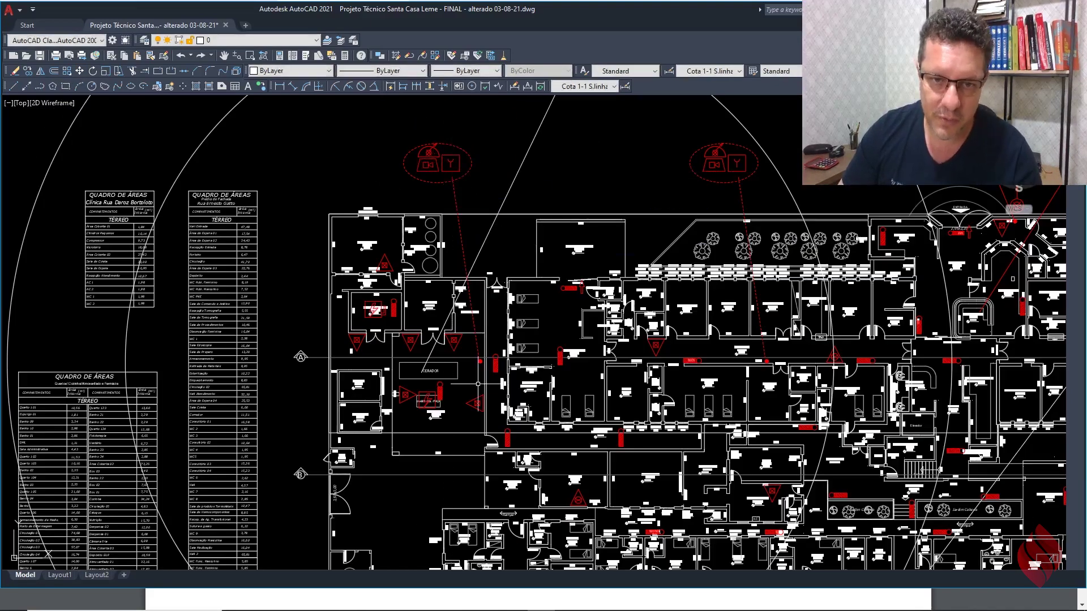
Step: Move the alarm callout symbol with its dashed leader from above the Reserva Oxigênio to outside the west wall of the Usina de Oxigênio
middle_click_drag(476, 403, 473, 354)
scroll(475, 388, "up", 2)
middle_click_drag(477, 427, 472, 389)
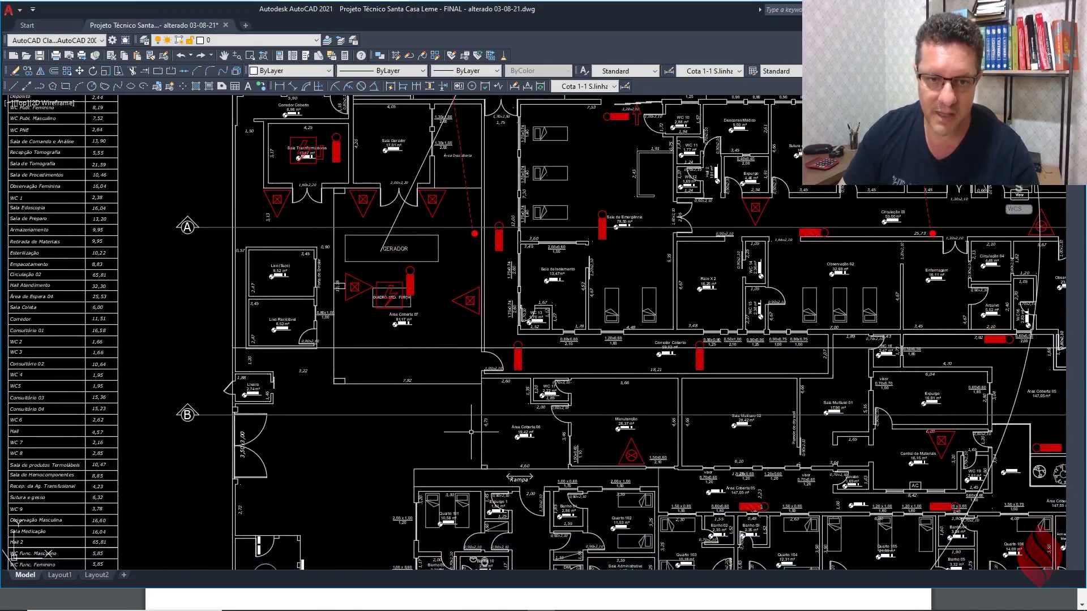
scroll(470, 432, "down", 6)
scroll(472, 425, "up", 2)
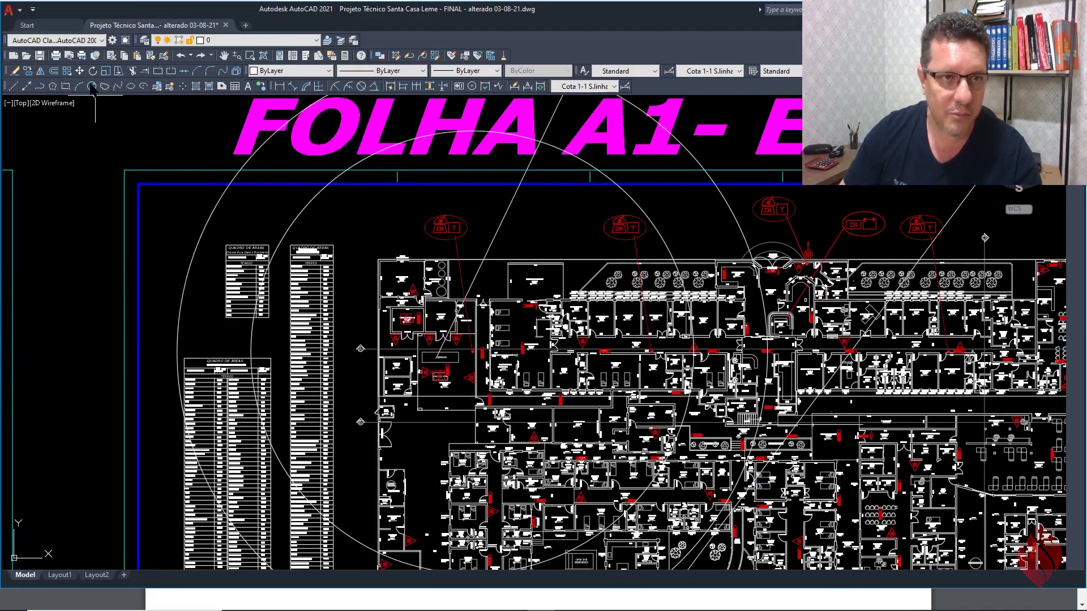
left_click(79, 70)
scroll(446, 230, "up", 4)
left_click(516, 183)
left_click(396, 267)
right_click(420, 277)
left_click(430, 274)
scroll(461, 259, "down", 2)
scroll(300, 360, "up", 4)
left_click(324, 343)
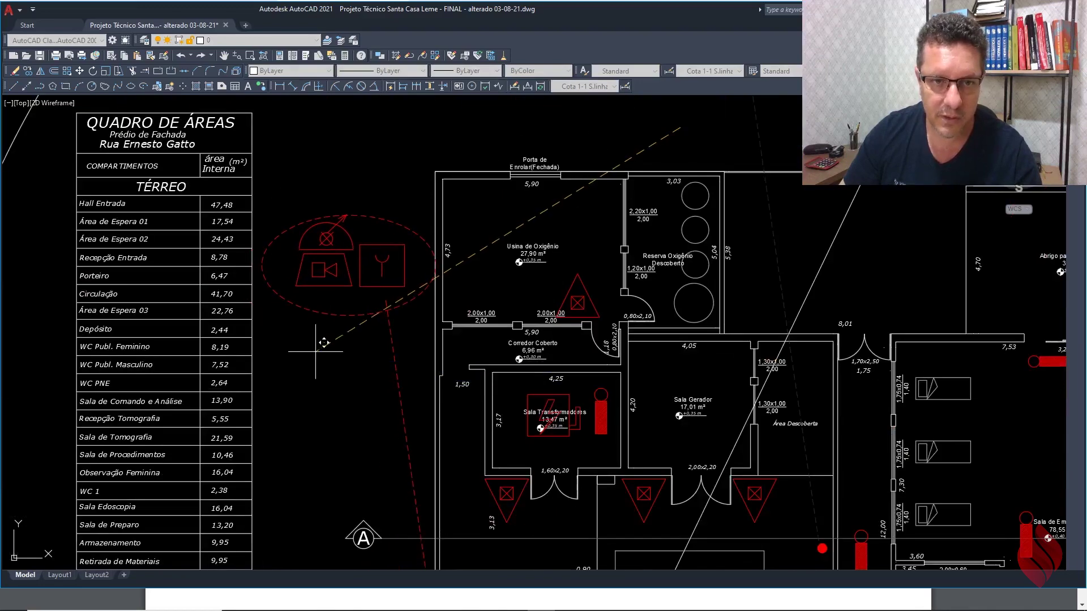
Step: Move the red marker from the wall of Área Coberta 07 to just above the corner pillar of Área Coberta 06, near the Rampa
scroll(349, 260, "down", 4)
left_click(78, 71)
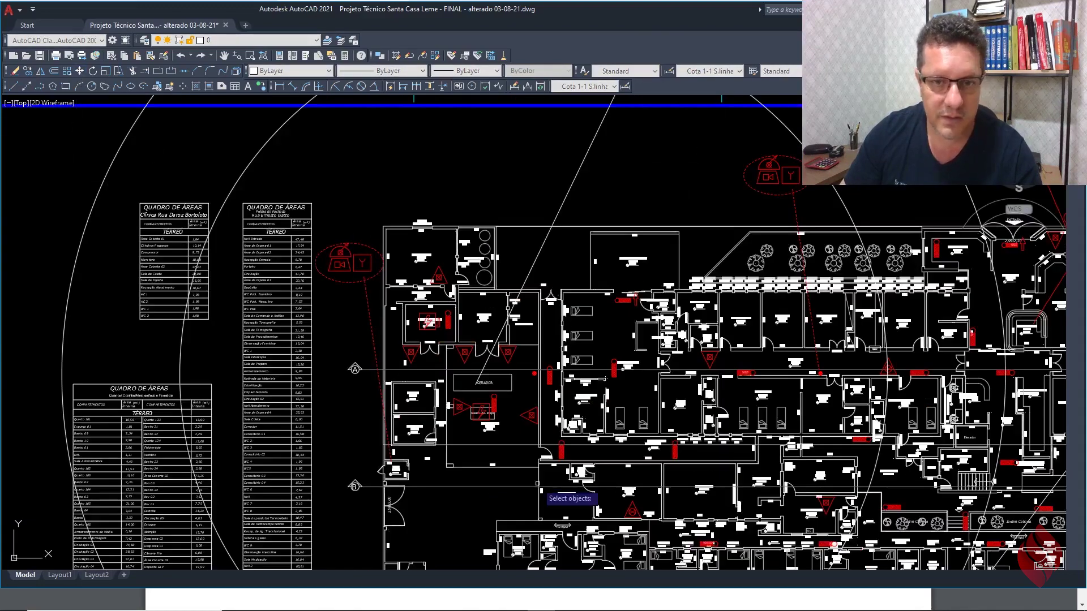
scroll(543, 382, "up", 3)
left_click(482, 365)
left_click(537, 333)
right_click(524, 340)
left_click(510, 348)
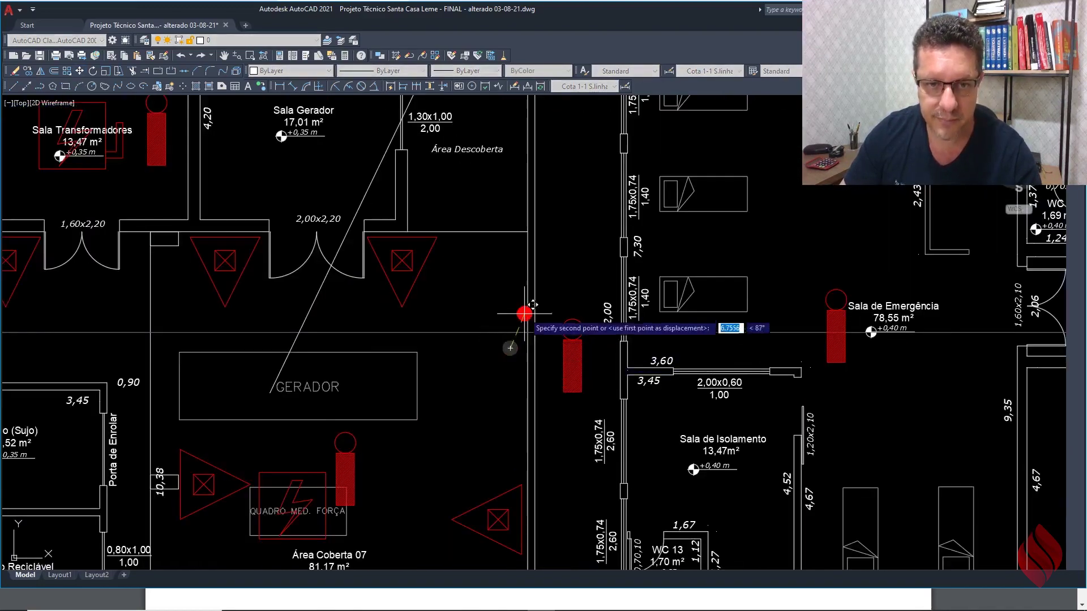
scroll(529, 311, "down", 5)
scroll(534, 441, "up", 5)
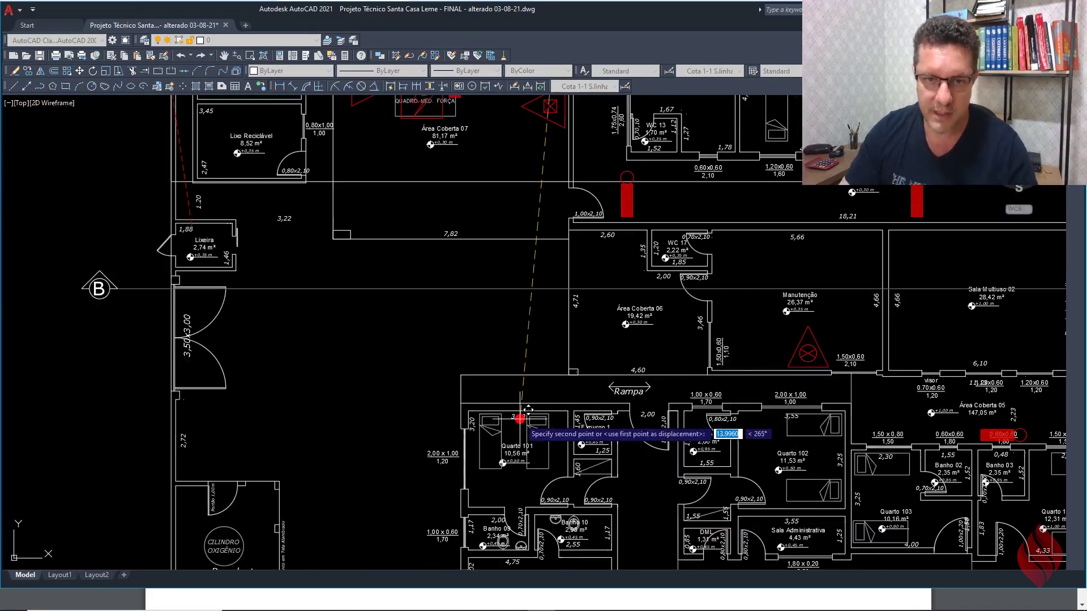
scroll(679, 306, "up", 4)
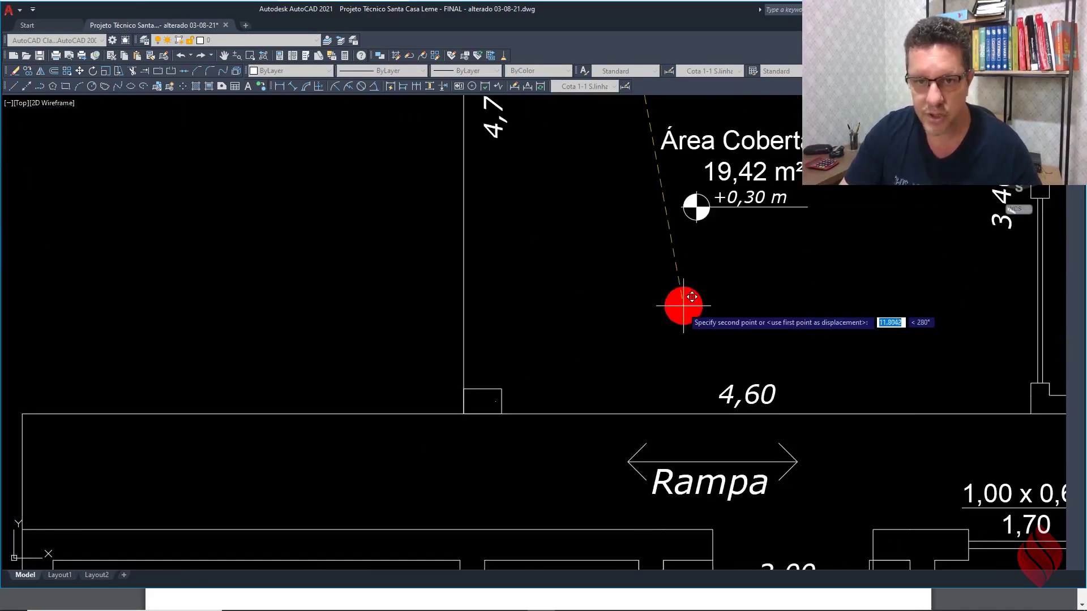
scroll(470, 354, "up", 2)
left_click(500, 352)
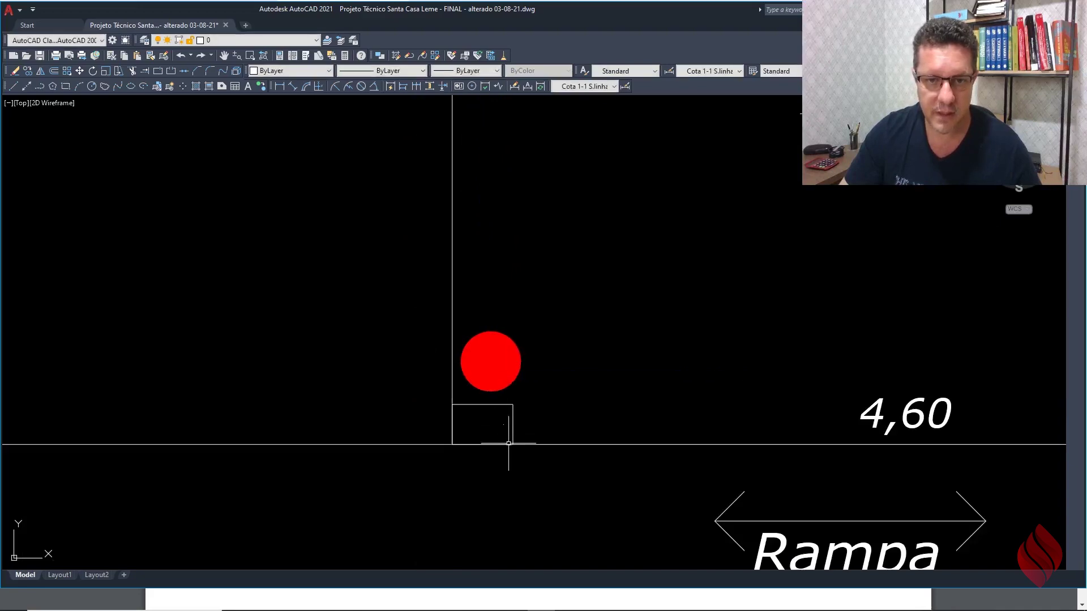
Step: Stretch the end of the callout's dashed leader to the red marker at the corner of Área Coberta 06
scroll(520, 441, "down", 6)
left_click(257, 188)
left_click(283, 355)
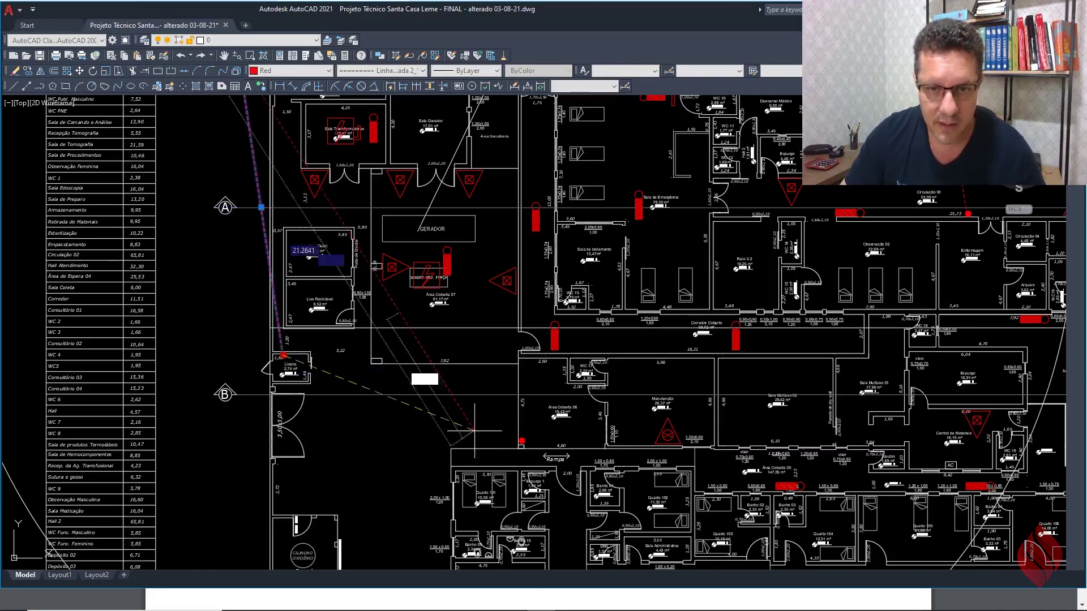
scroll(518, 439, "up", 4)
left_click(521, 441)
scroll(510, 477, "down", 4)
scroll(510, 477, "down", 4)
key("Escape")
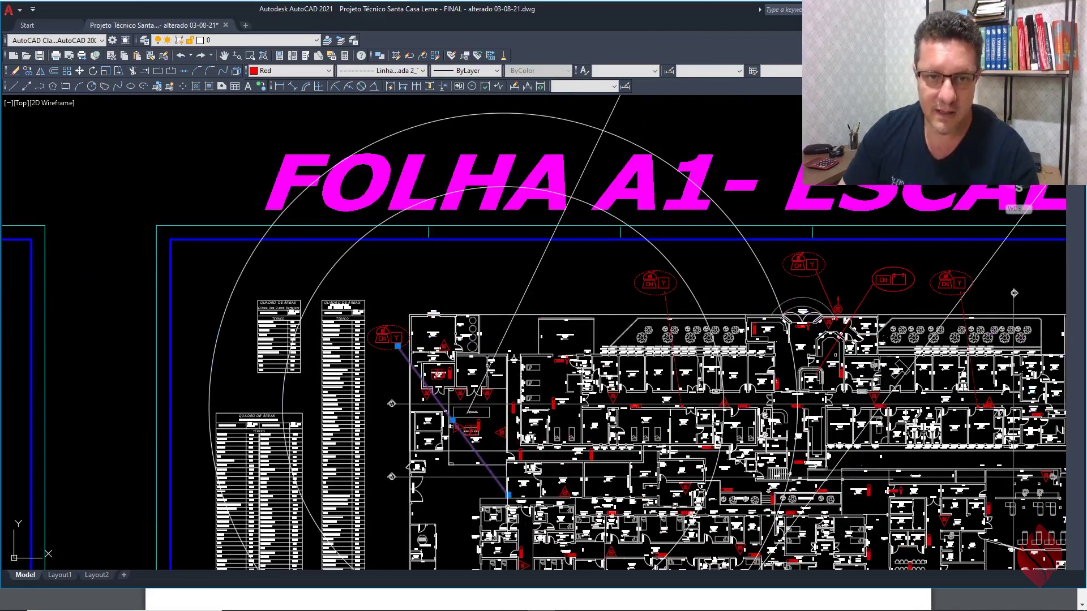
Step: Erase the two concentric coverage circles centred on the marker's former position
left_click(364, 256)
left_click(229, 254)
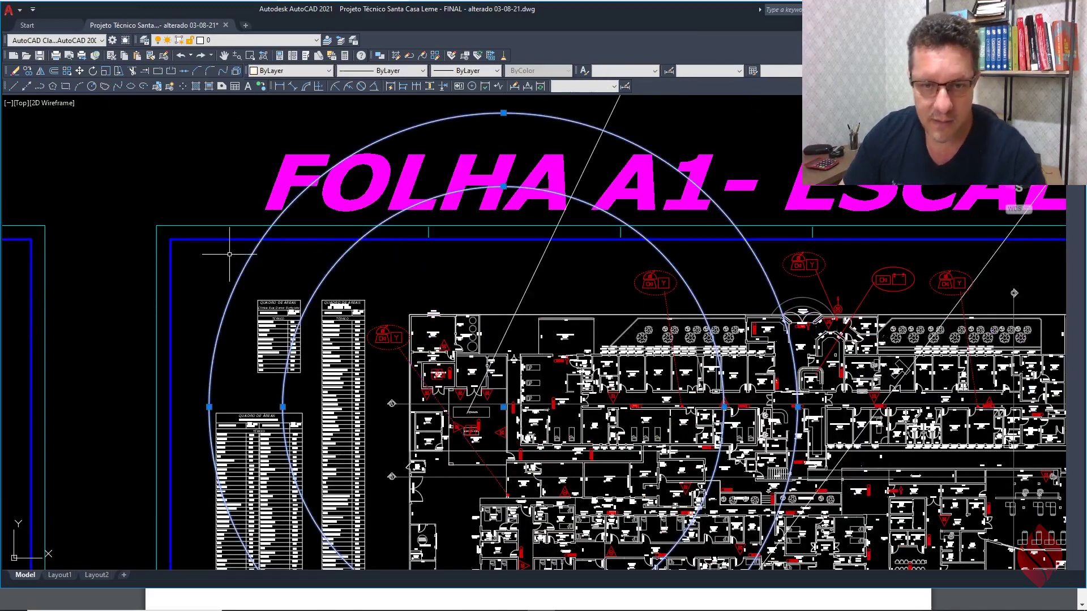
key("Delete")
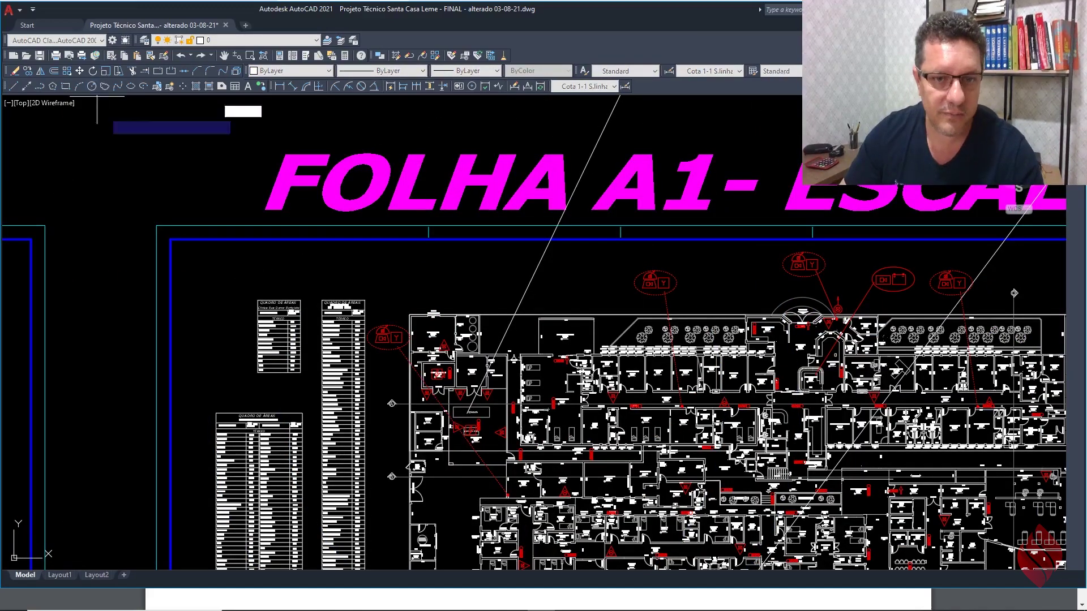
Step: Draw a coverage circle centred on the red marker in Área Coberta 06, with the same 30 radius as the erased inner circle
type("c")
key("Return")
scroll(491, 508, "up", 5)
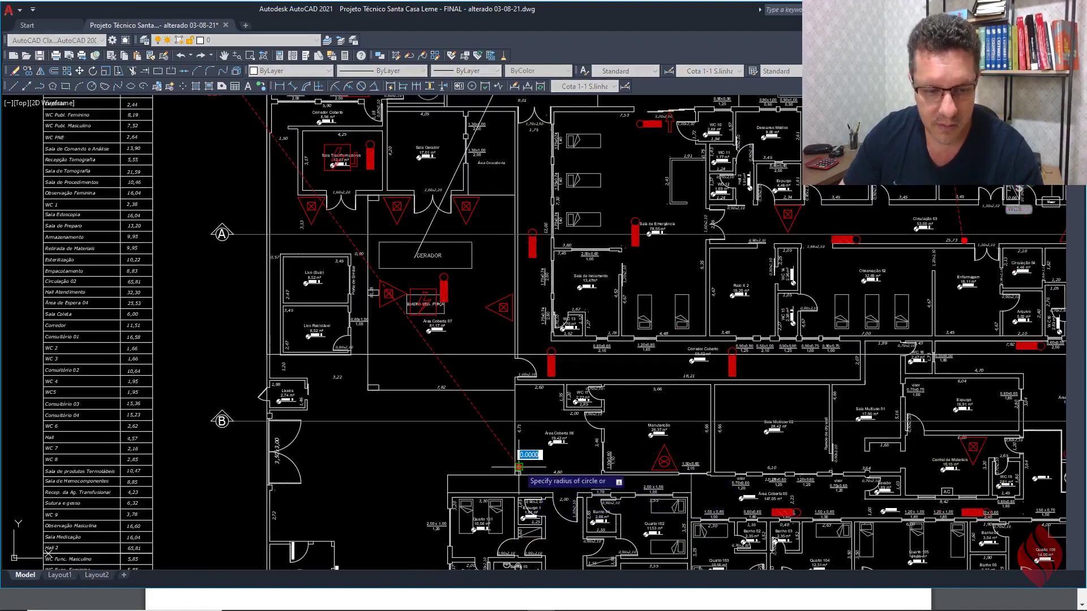
key("Return")
scroll(518, 467, "down", 6)
scroll(509, 415, "up", 4)
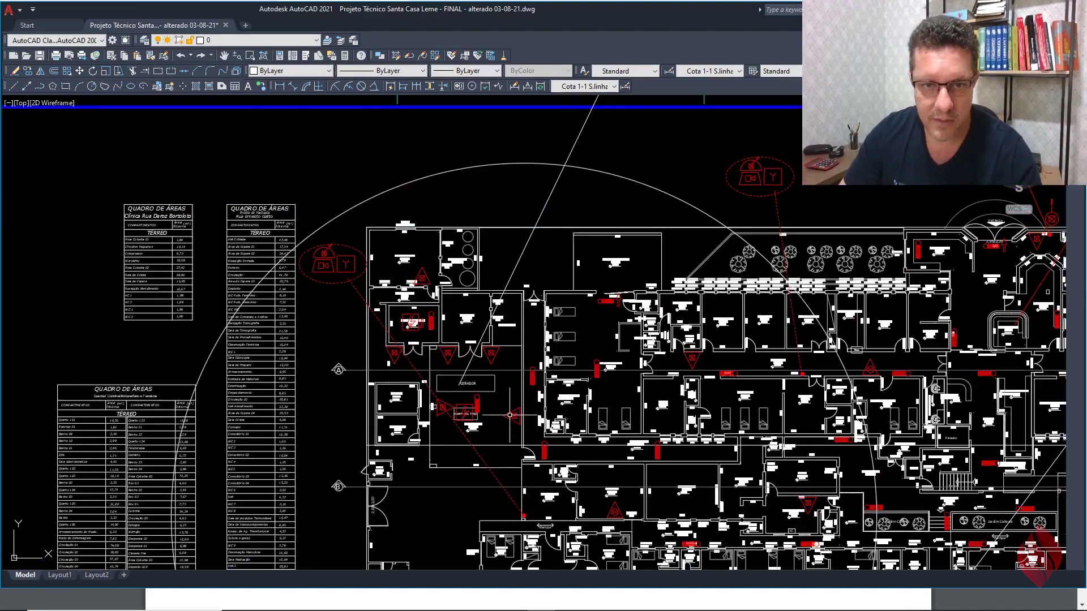
middle_click_drag(380, 302, 395, 296)
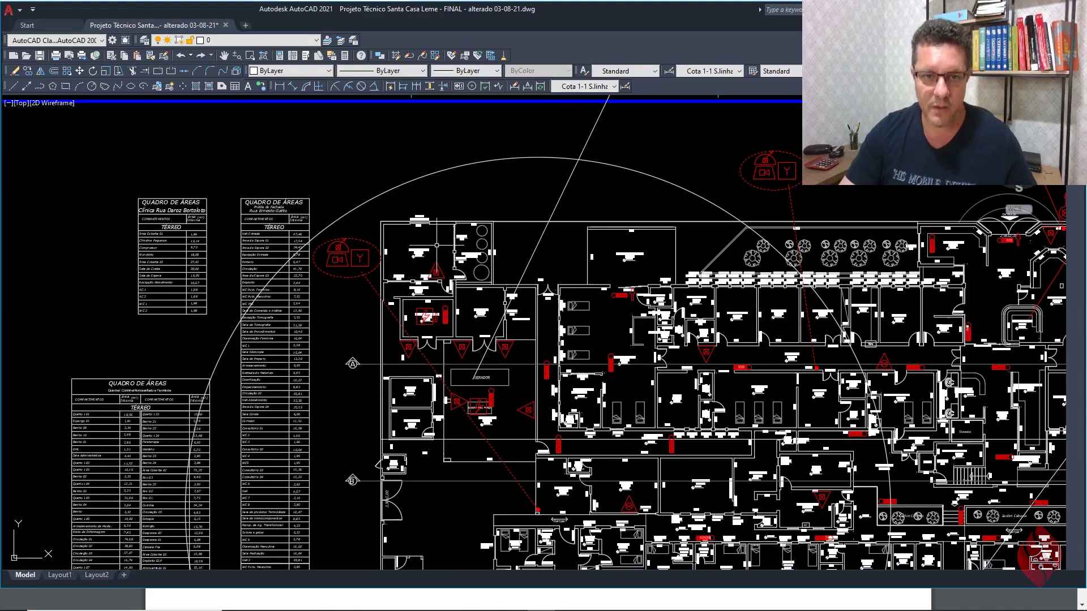
Step: Examine the Usina de Oxigênio, the transformer room and Área Coberta 07 against the coverage circle and the path to the marker
scroll(437, 245, "up", 4)
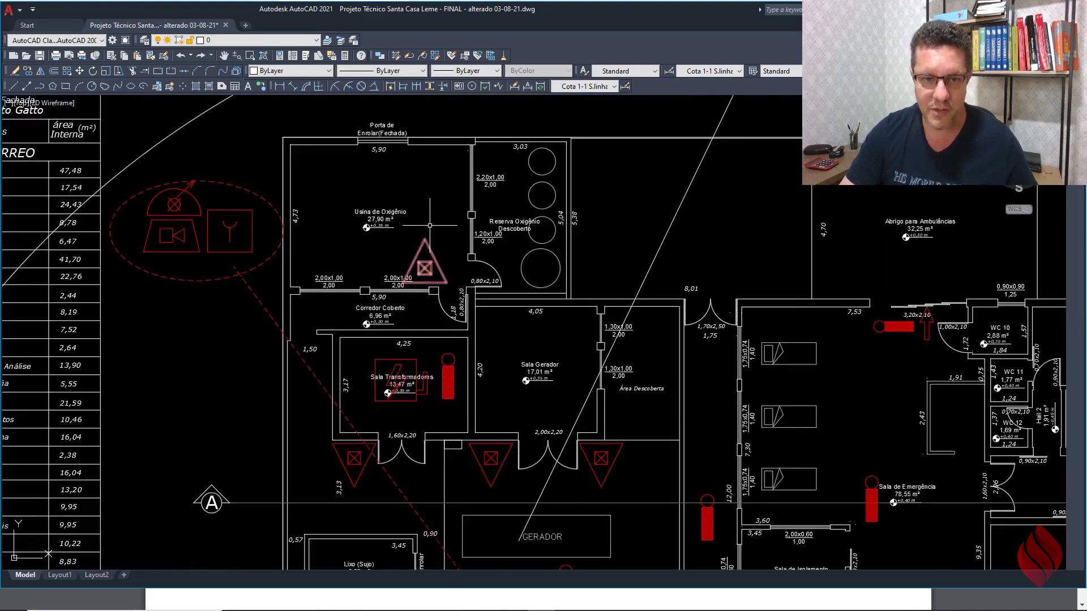
scroll(429, 226, "down", 2)
scroll(452, 336, "down", 2)
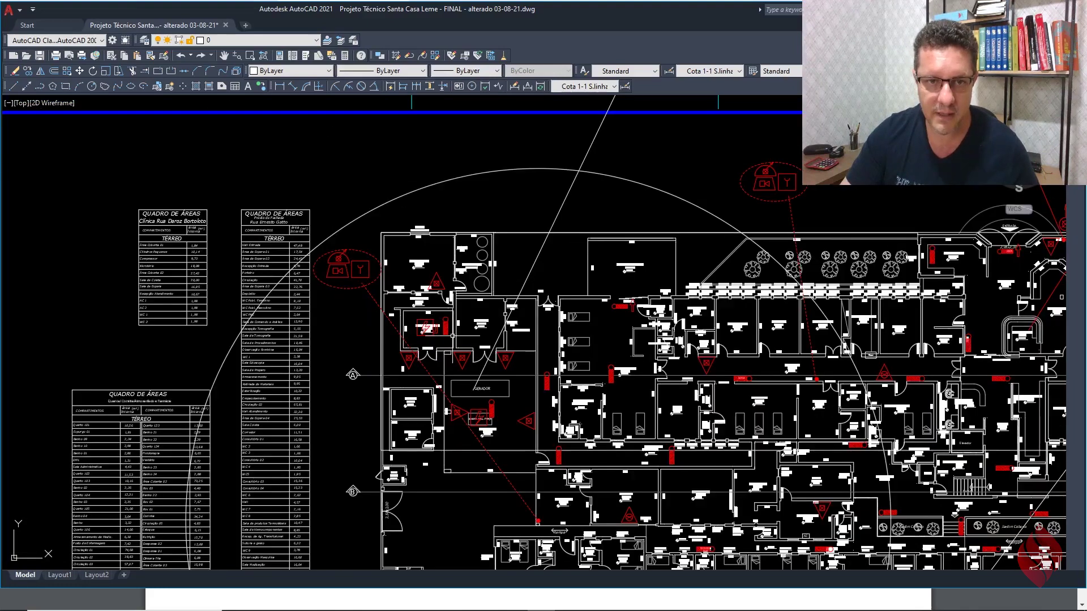
middle_click_drag(452, 336, 422, 294)
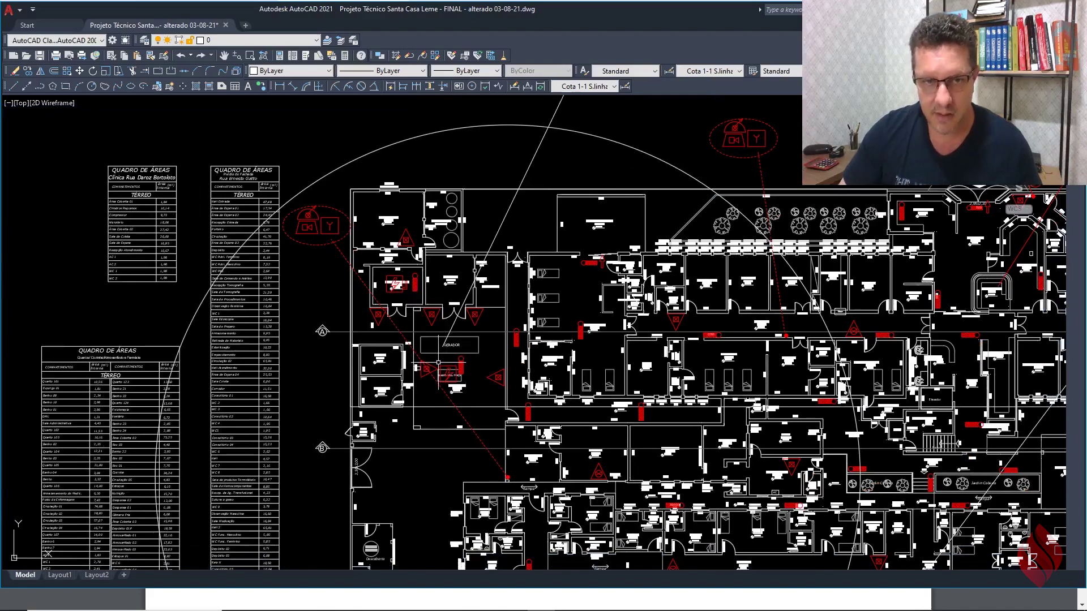
scroll(391, 209, "up", 8)
scroll(395, 211, "down", 8)
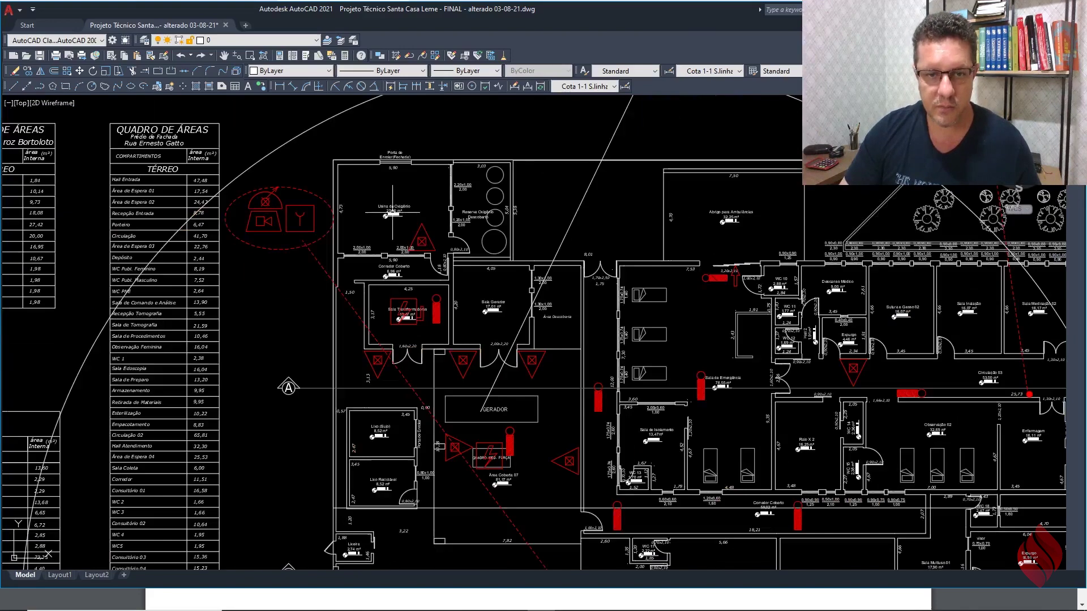
scroll(510, 425, "up", 8)
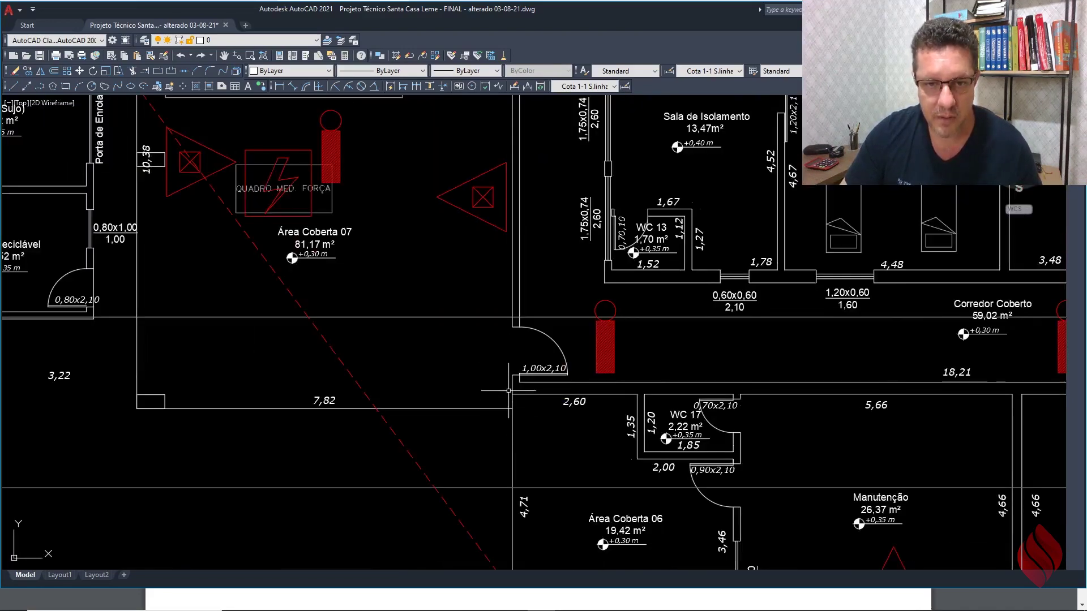
scroll(509, 391, "down", 10)
Step: Move the callout with its leader and red marker so the marker sits in Área Coberta 07 beside the 1,00x2,10 door
left_click(80, 71)
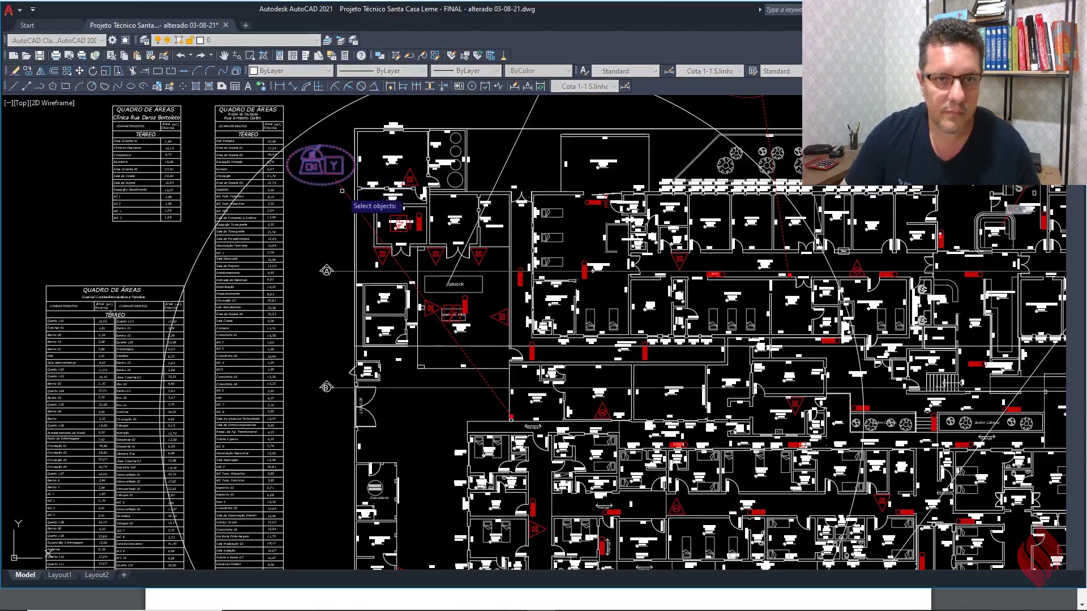
scroll(513, 433, "up", 12)
key("Return")
left_click(511, 417)
scroll(466, 356, "down", 4)
scroll(477, 412, "down", 7)
scroll(461, 374, "up", 5)
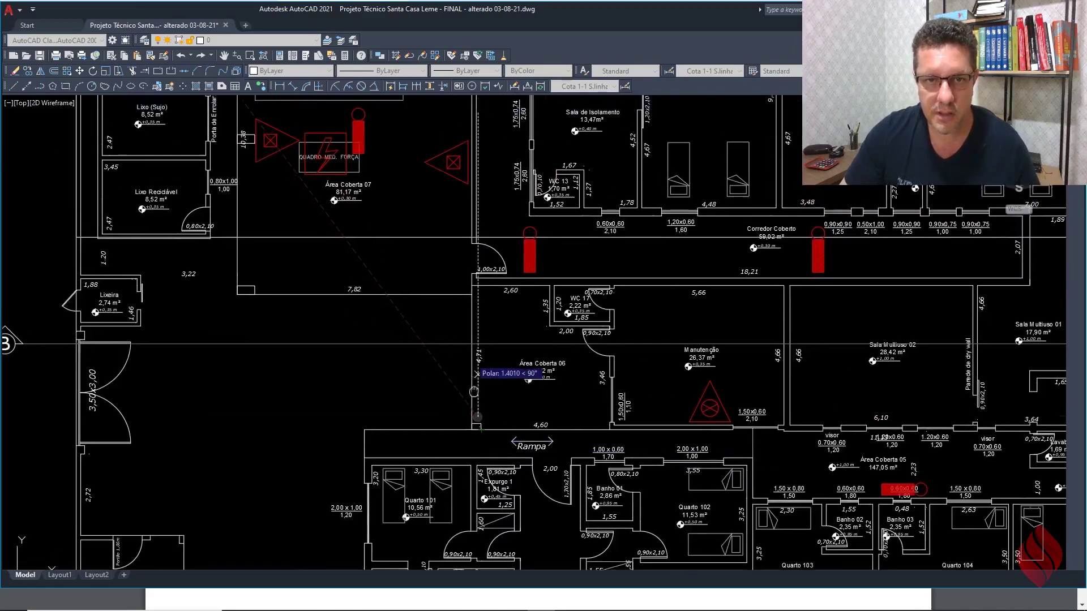
scroll(460, 370, "up", 6)
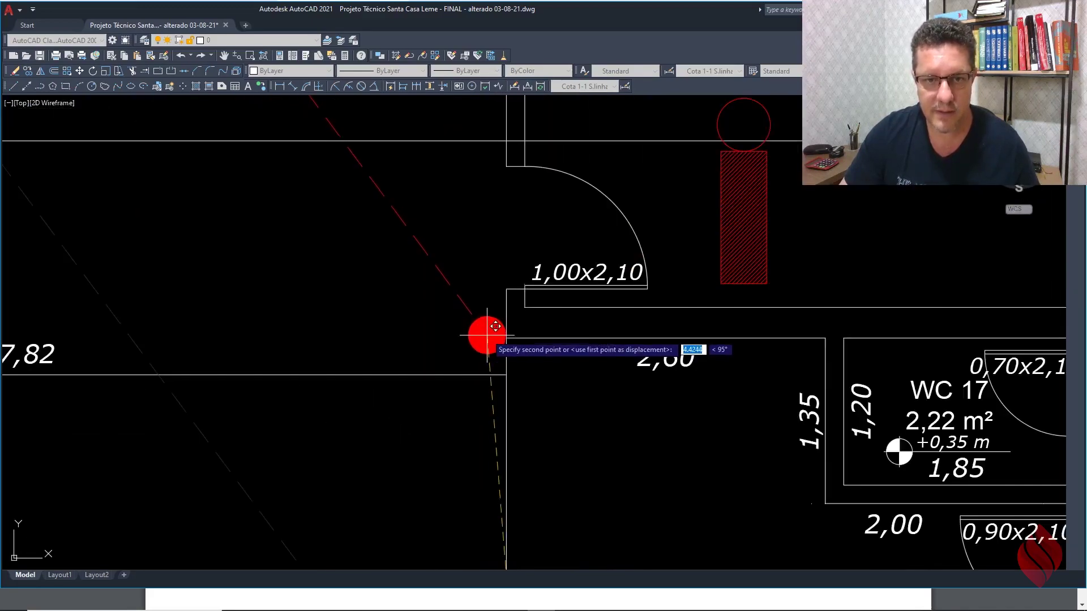
left_click(482, 325)
scroll(482, 324, "down", 8)
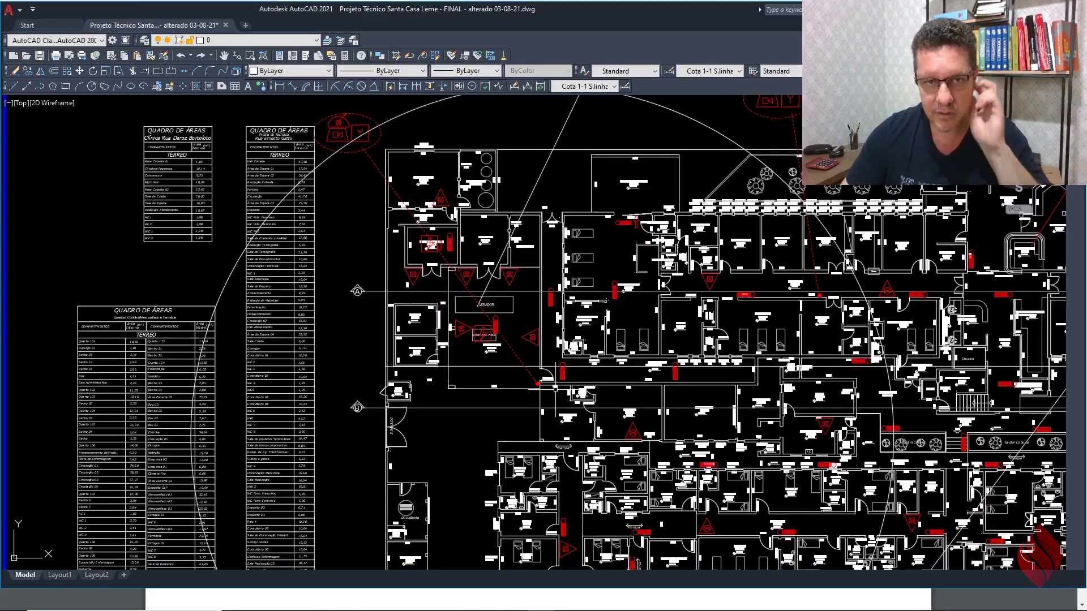
Step: Replace the outdated coverage circle with a new one of radius 30 centred on the marker beside the 1,00x2,10 door
left_click(398, 117)
key("Delete")
left_click(92, 86)
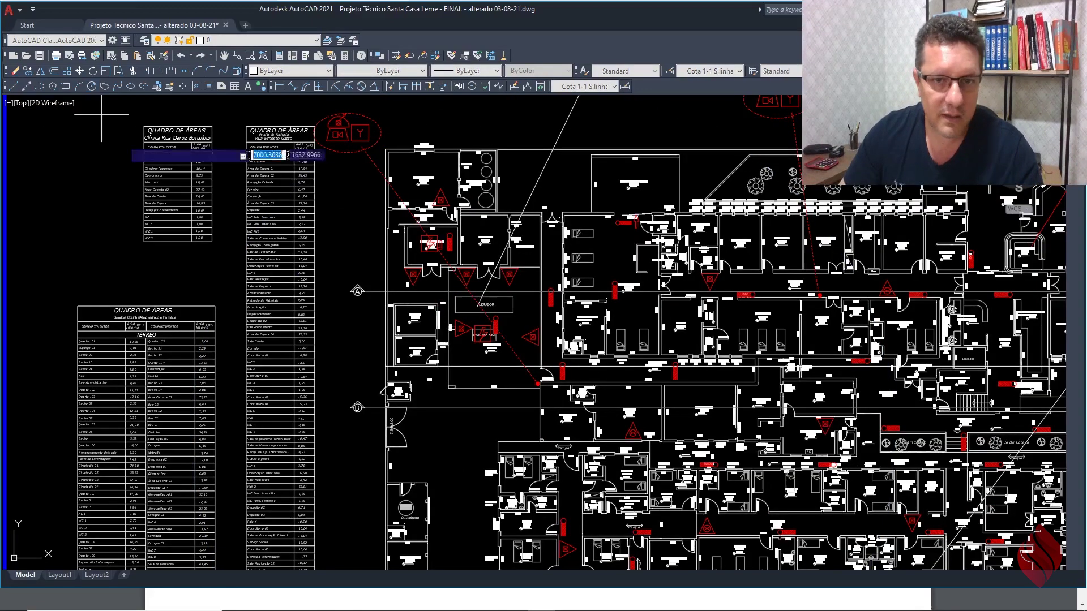
scroll(534, 411, "up", 4)
left_click(543, 341)
type("30")
key("Return")
scroll(495, 414, "down", 5)
middle_click_drag(494, 415, 453, 387)
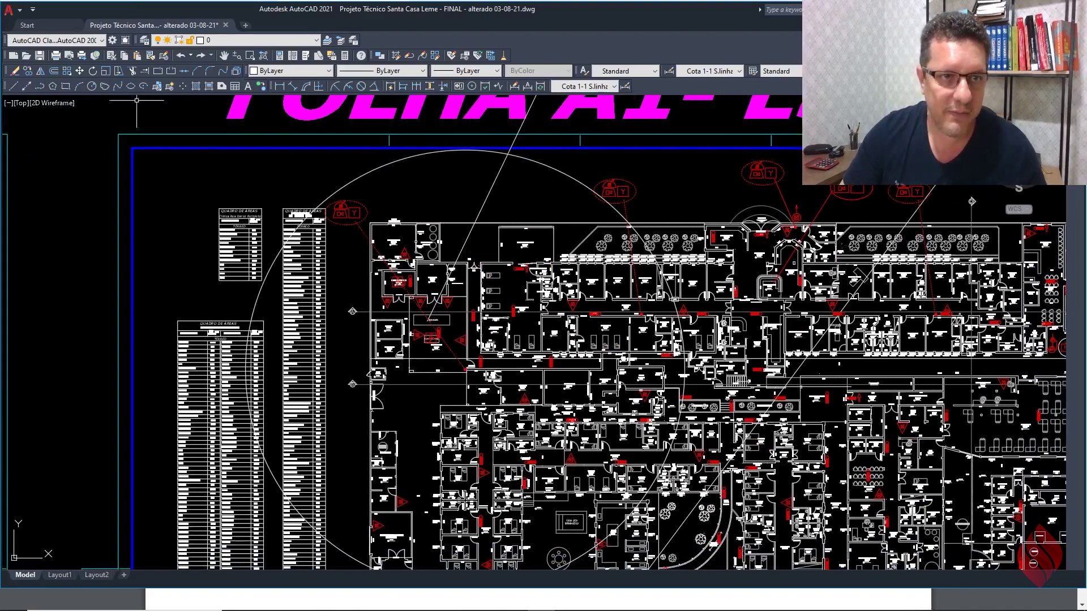
Step: Measure the diagonal across the Usina de Oxigênio from its far outer corner to the 0,80x2,10 door into the Corredor Coberto
left_click(292, 86)
scroll(445, 230, "up", 10)
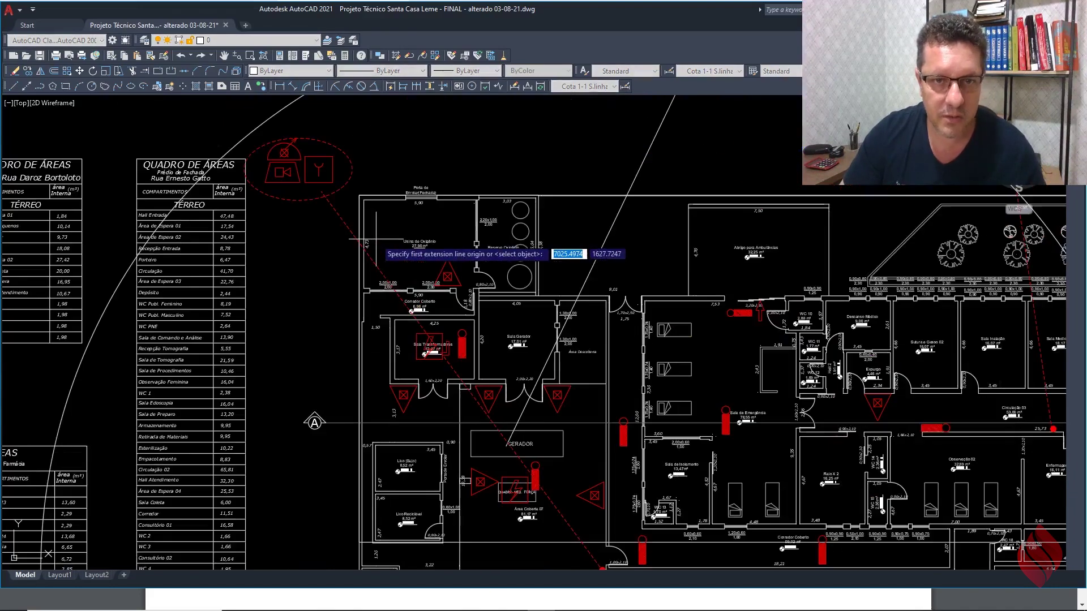
left_click(341, 145)
scroll(420, 201, "down", 2)
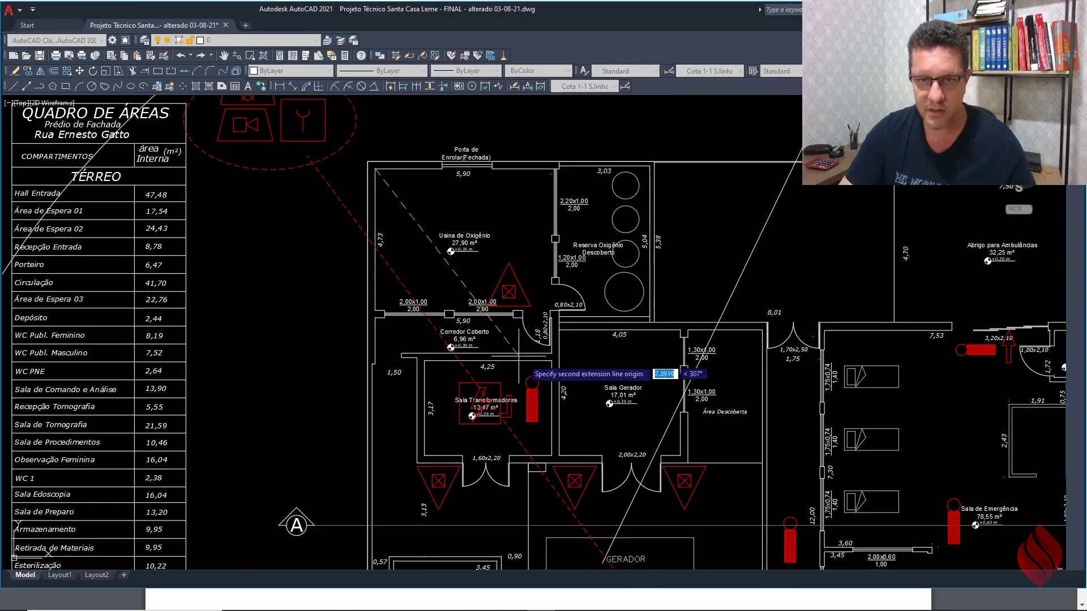
scroll(544, 356, "up", 4)
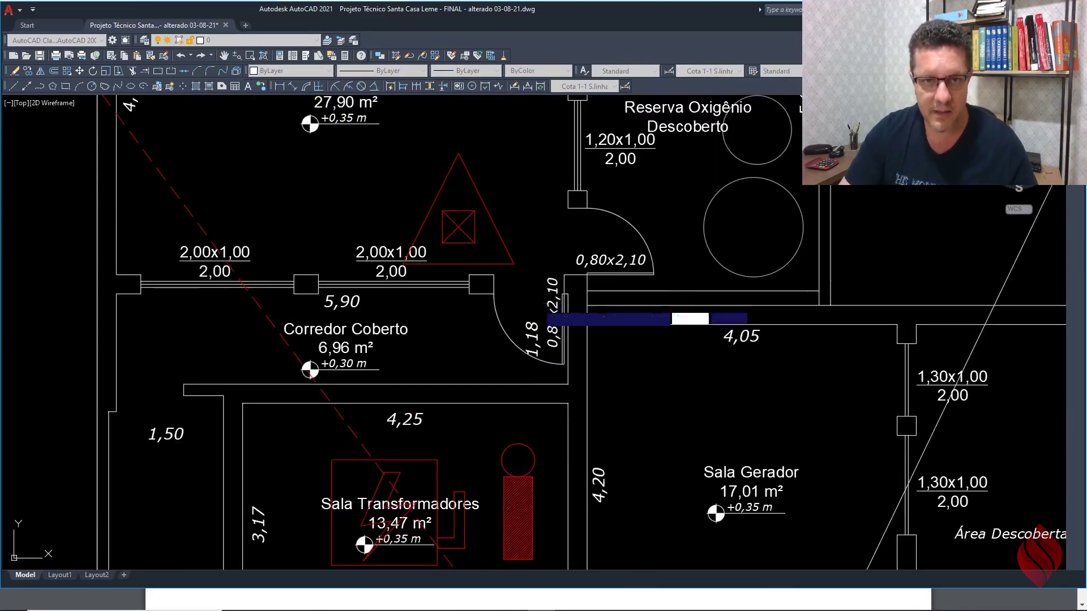
scroll(533, 311, "down", 2)
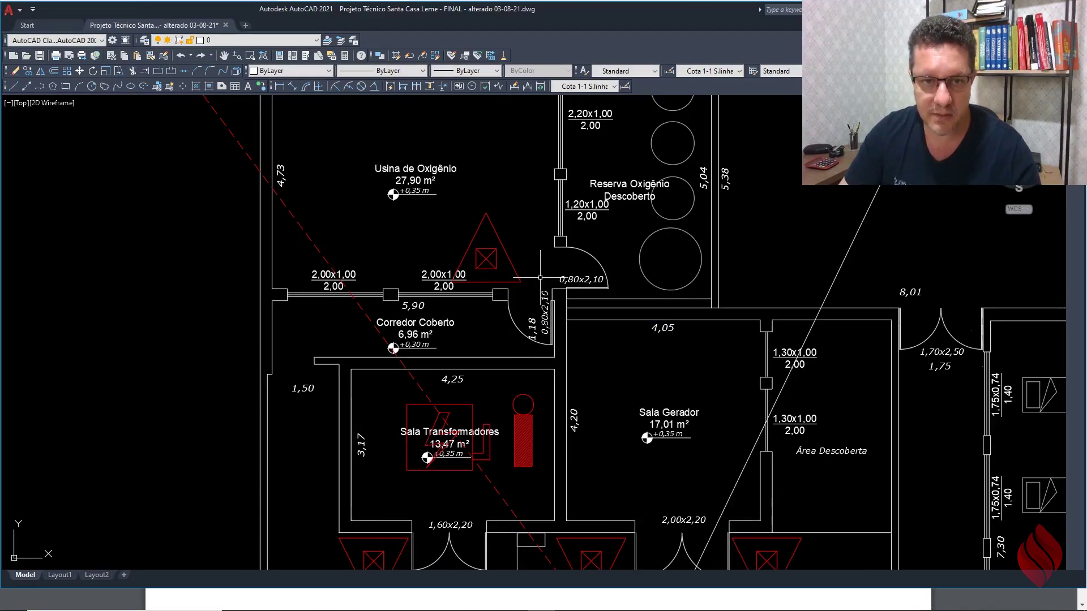
scroll(531, 334, "up", 4)
scroll(532, 300, "down", 4)
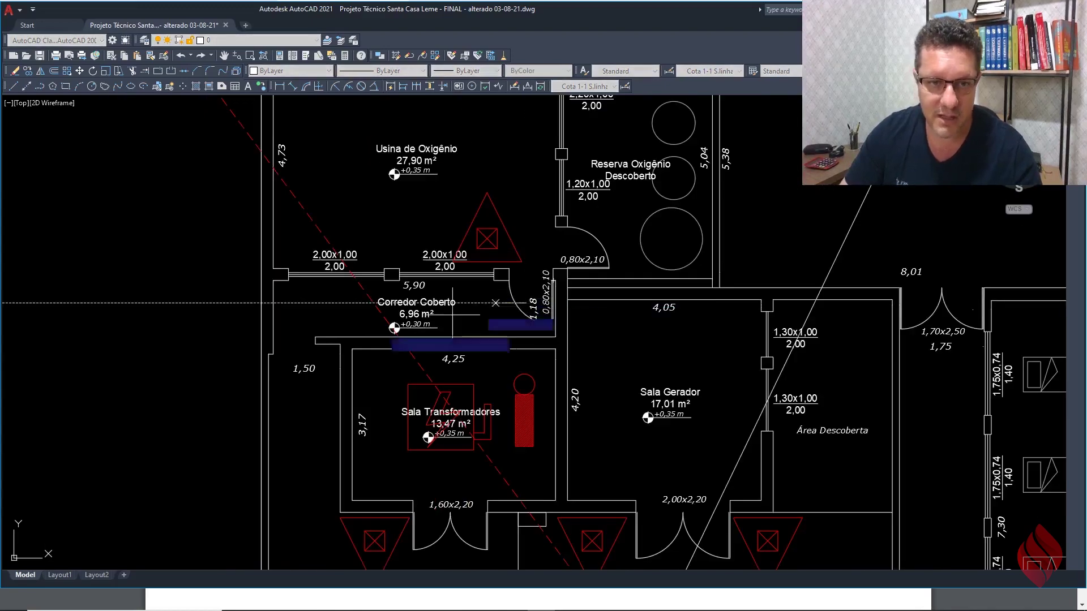
Step: Measure the walking distance along the Corredor Coberto from the door to its open end, without placing the dimension
left_click(496, 302)
scroll(286, 329, "up", 4)
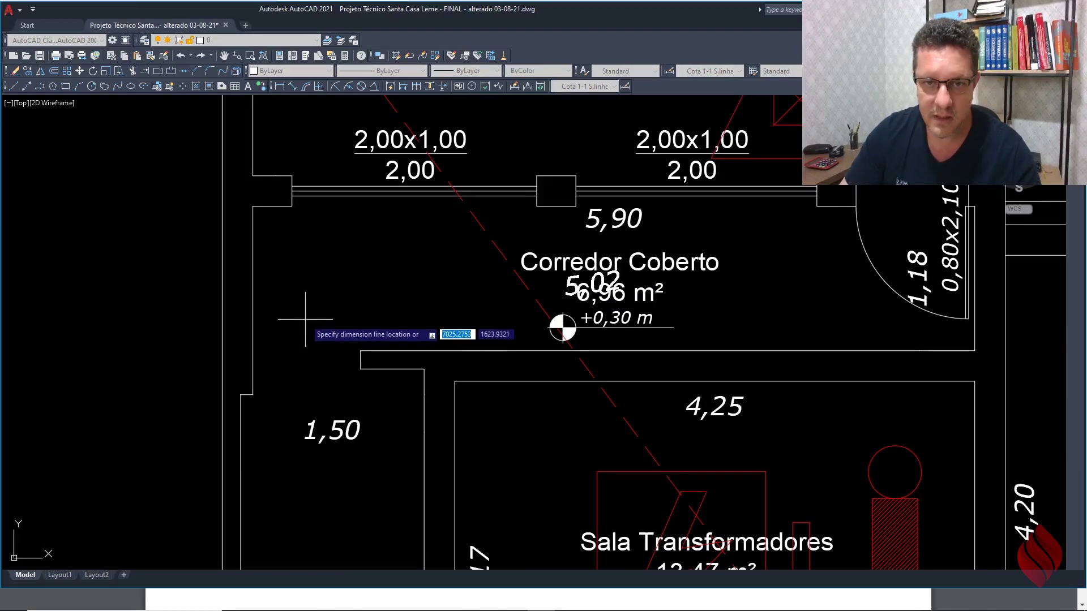
key("Escape")
right_click(315, 292)
left_click(322, 304)
Step: Measure the passage beside the Sala Transformadores from the Corredor Coberto down towards Lixo (Sujo), without placing the dimension
left_click(319, 349)
scroll(330, 275, "down", 3)
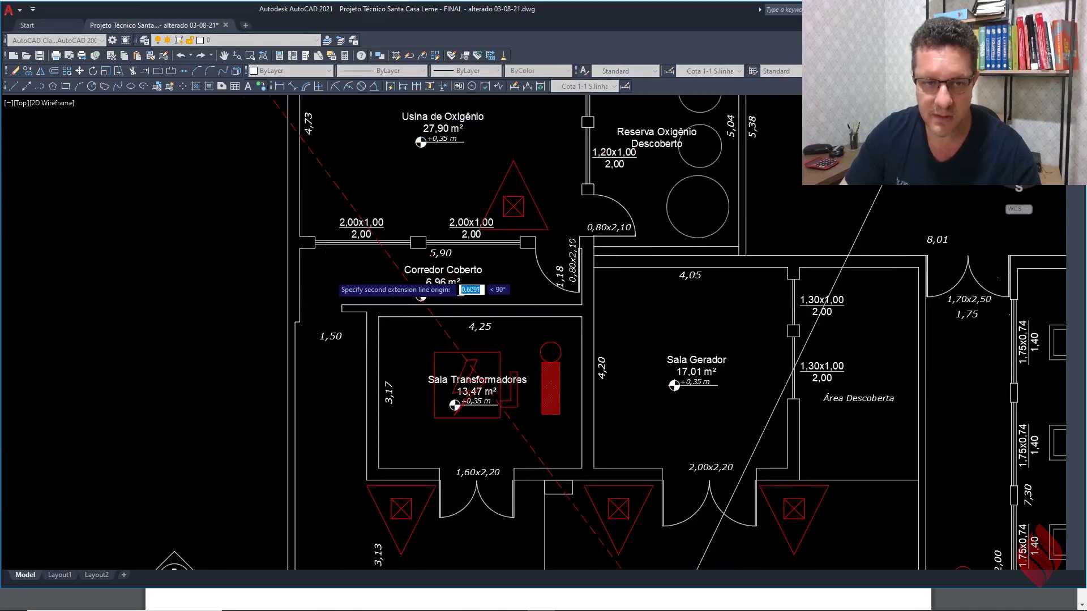
scroll(326, 278, "down", 2)
scroll(351, 368, "up", 4)
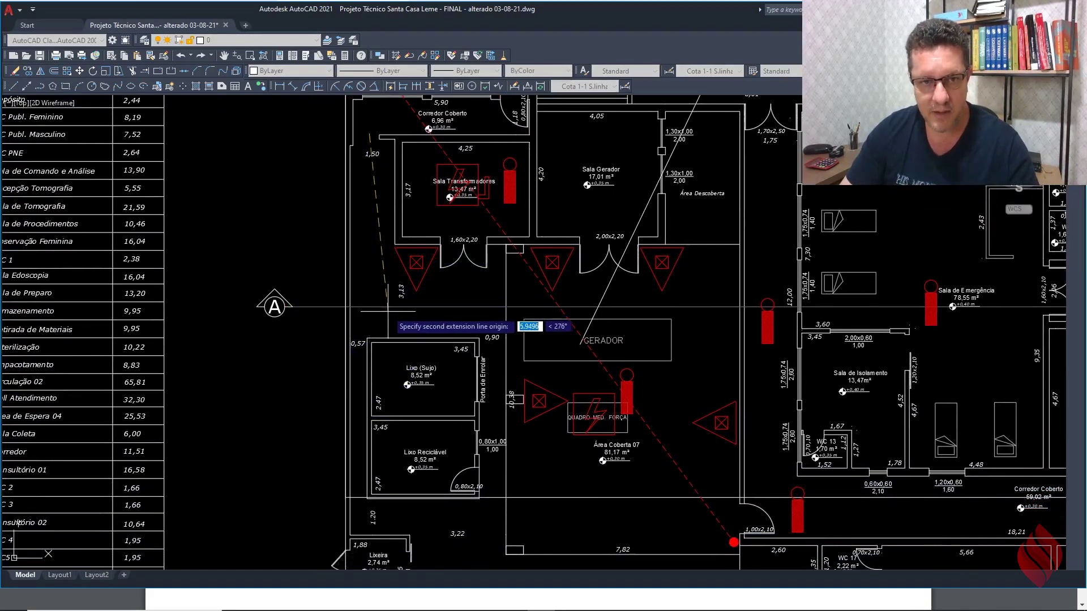
scroll(447, 304, "up", 3)
left_click(218, 287)
scroll(230, 323, "down", 2)
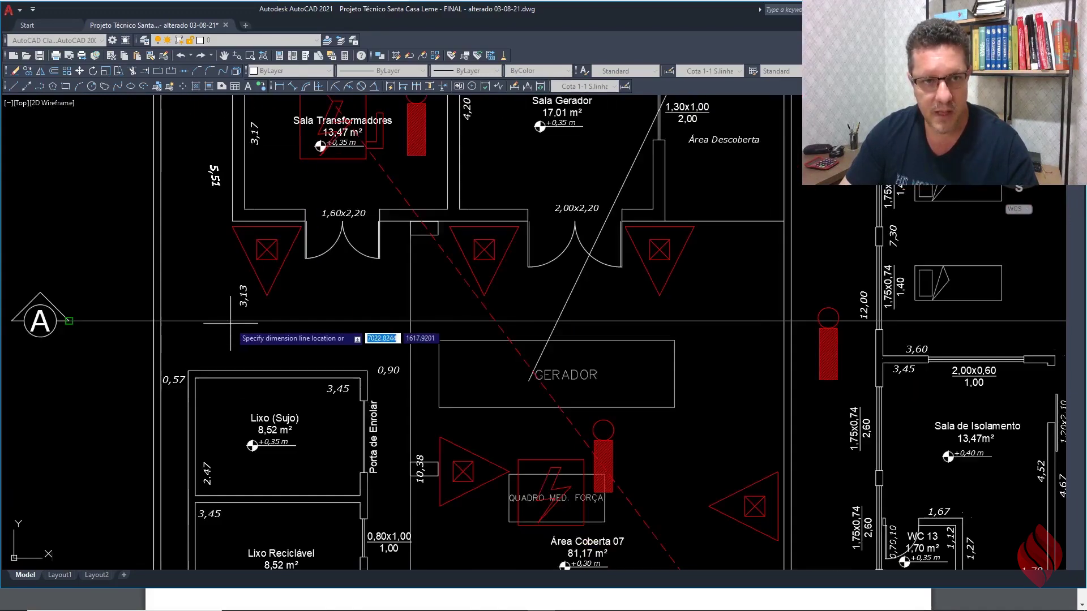
left_click(218, 209)
Step: Measure the rest of the path from the corner of Lixo (Sujo) across Área Coberta 07 to the red marker, without placing the dimension
right_click(218, 207)
left_click(218, 205)
scroll(236, 311, "down", 2)
left_click(246, 310)
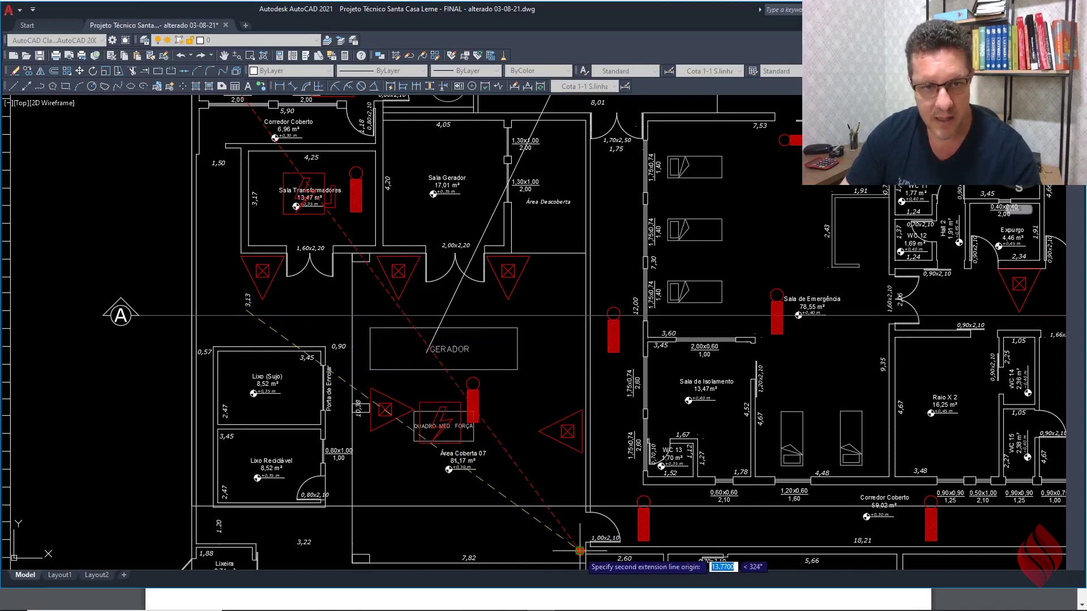
scroll(327, 347, "up", 4)
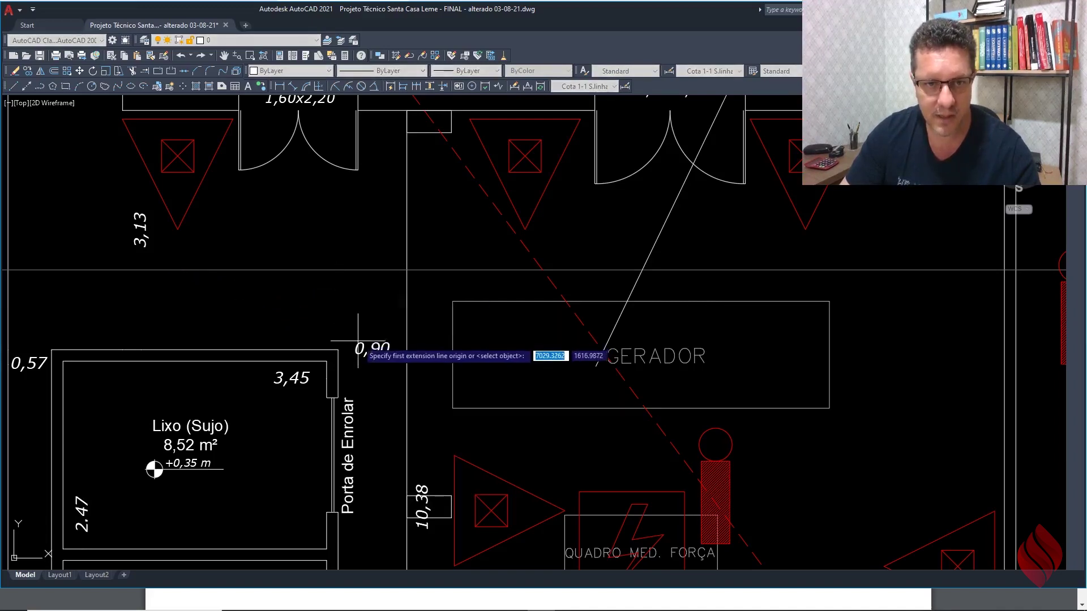
scroll(364, 330, "down", 5)
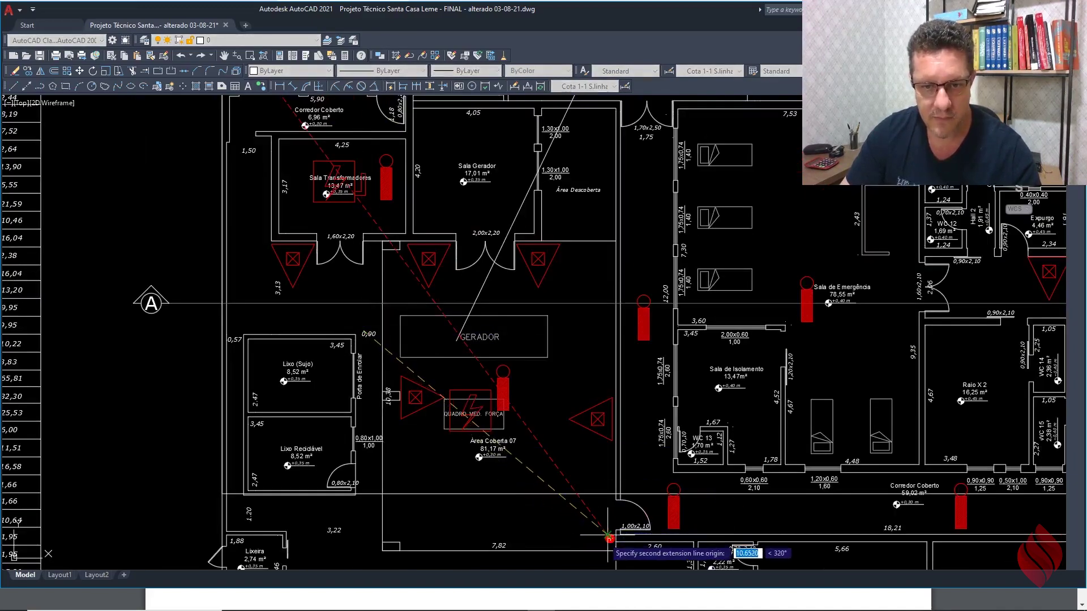
scroll(478, 453, "up", 6)
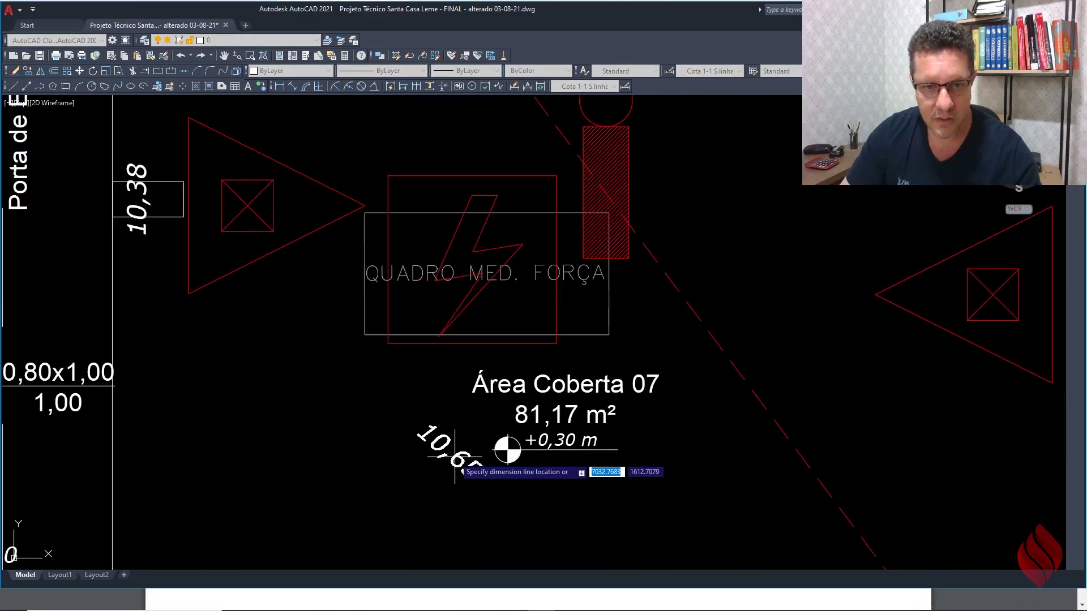
scroll(452, 439, "down", 6)
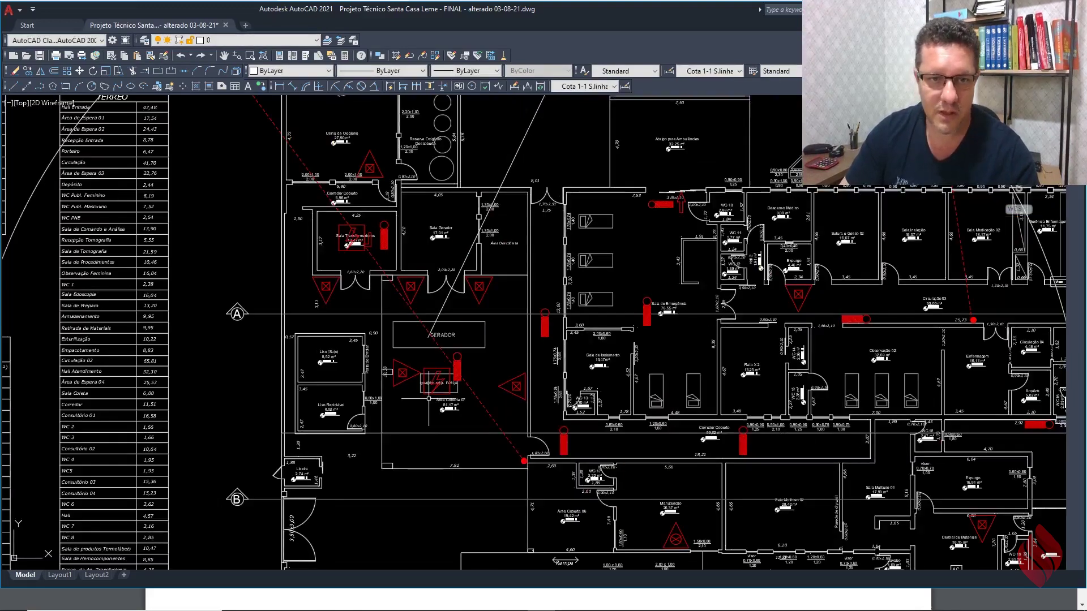
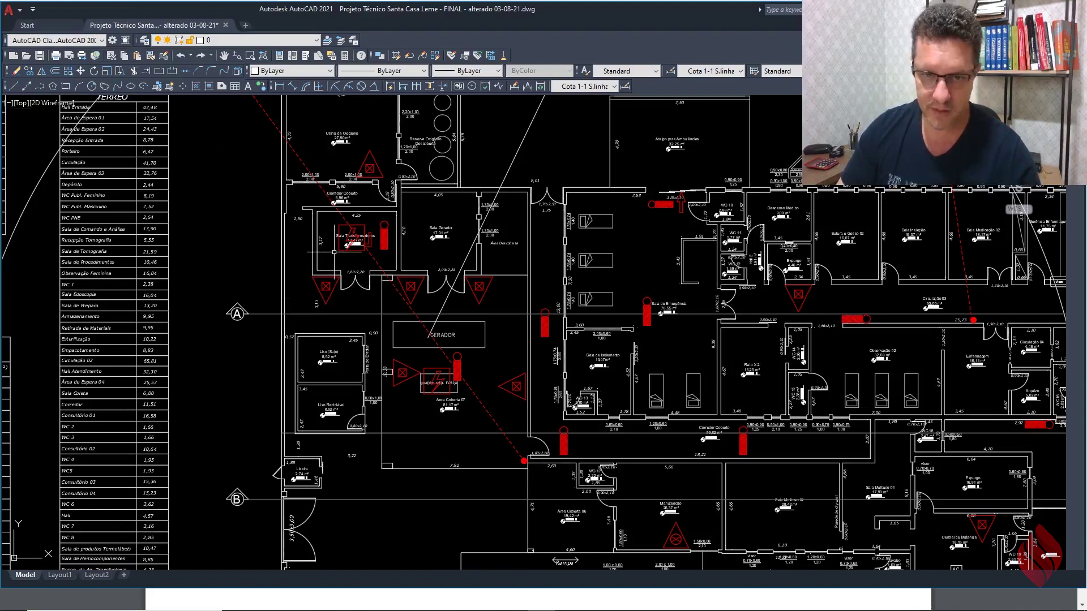
Step: Move the red marker and its leader to the pillar at the opposite end of Área Coberta 07's 7,82 wall
middle_click_drag(444, 447, 401, 390)
scroll(585, 392, "up", 2)
scroll(585, 392, "down", 2)
scroll(355, 396, "up", 2)
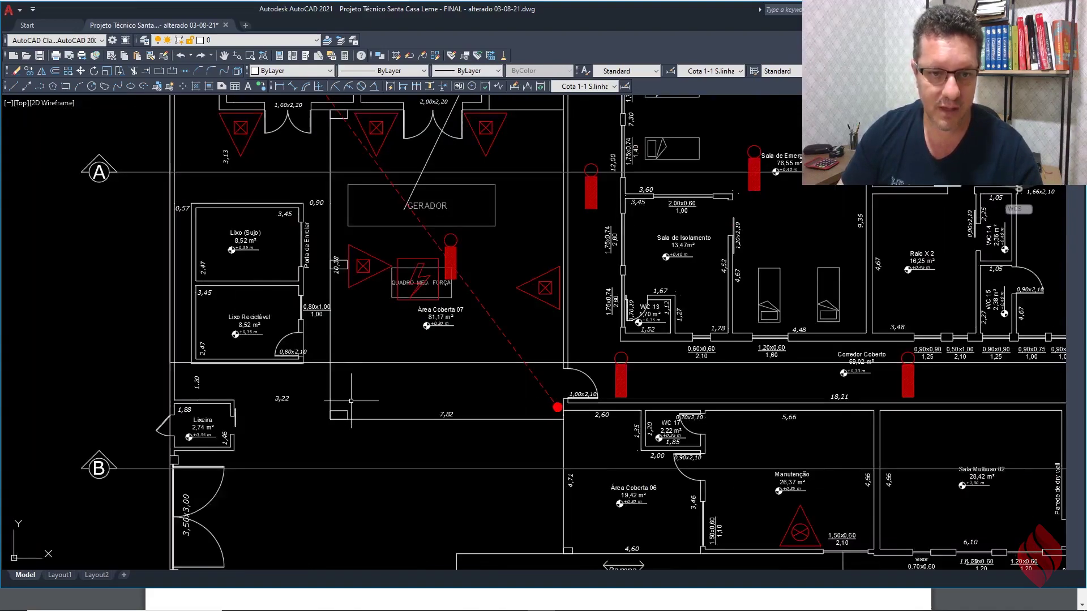
scroll(363, 404, "down", 2)
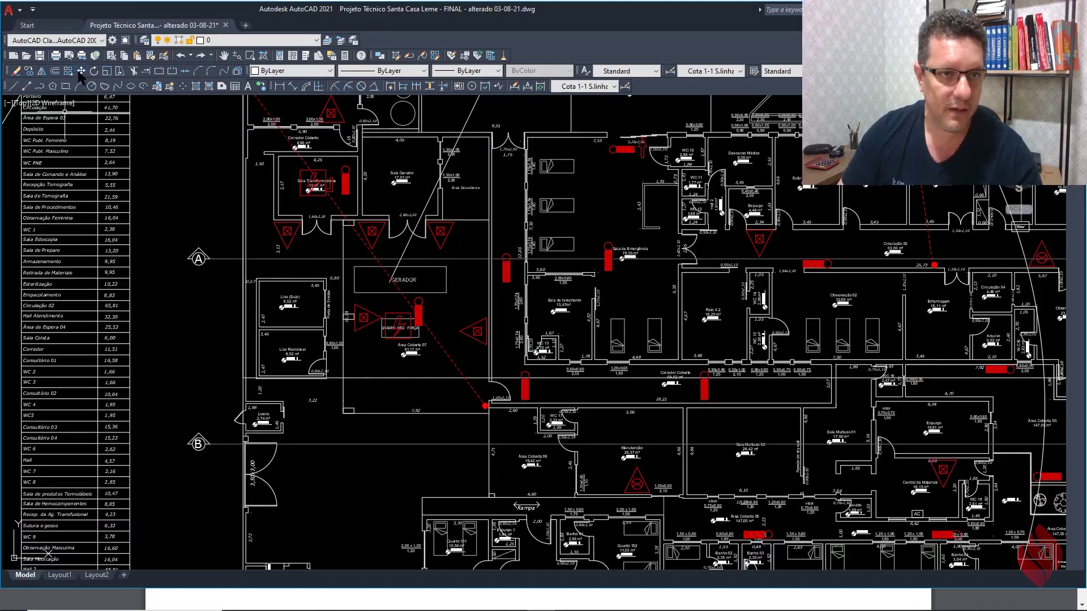
left_click(80, 71)
scroll(467, 402, "up", 4)
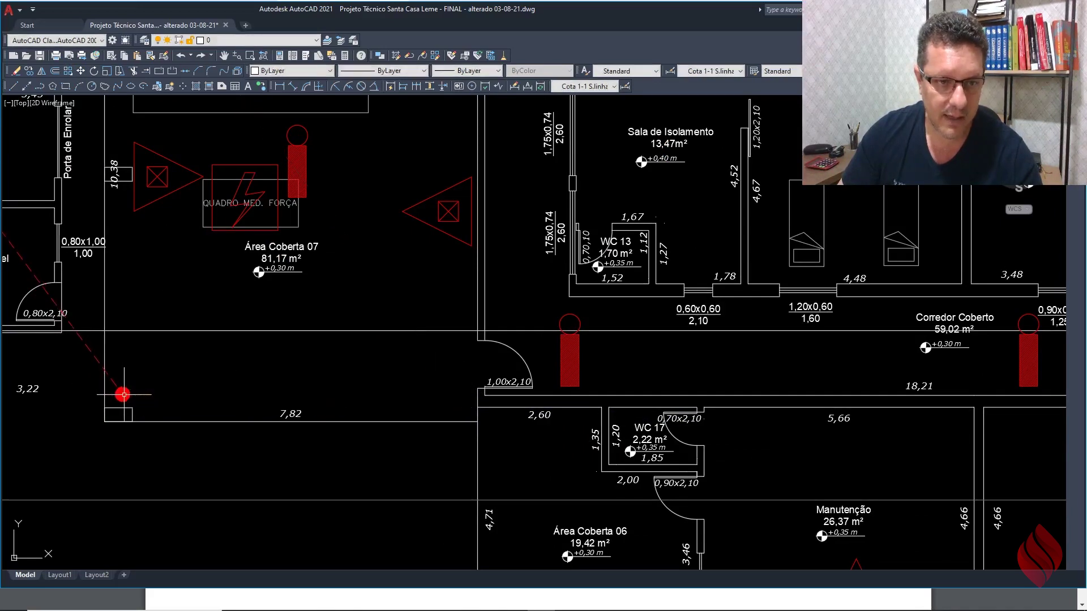
Step: Stretch the detached end of the marker's dashed leader back to the callout ellipse outside the building
scroll(359, 381, "down", 6)
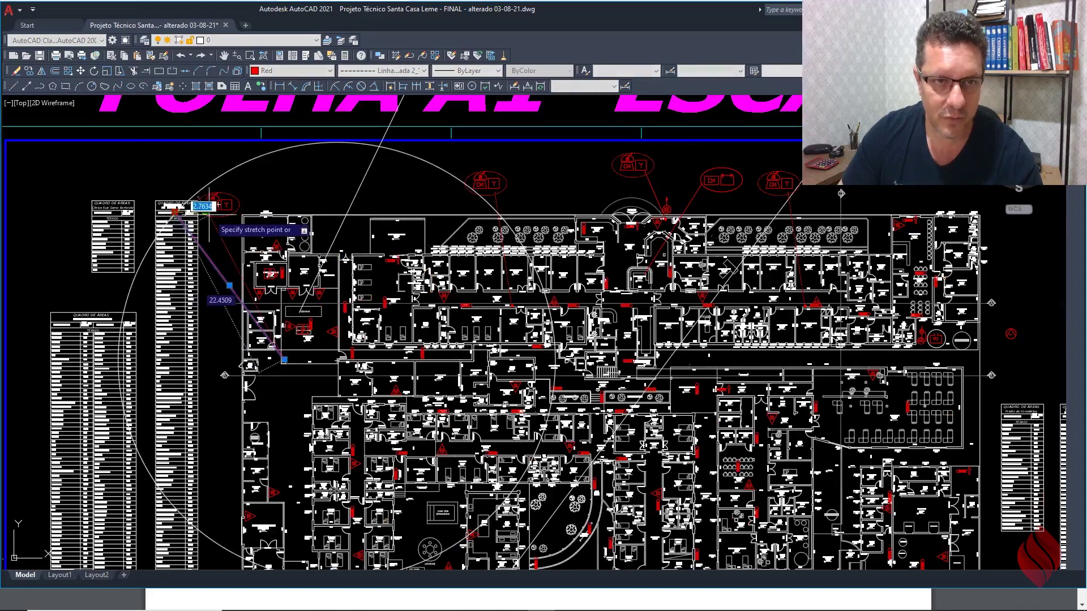
scroll(224, 195, "up", 6)
left_click(372, 161)
scroll(308, 186, "down", 6)
key("Escape")
Step: Examine the relocated marker's access from the Usina de Oxigênio, the transformer room, the waste rooms and the wards below
middle_click_drag(467, 458, 426, 316)
scroll(459, 439, "up", 4)
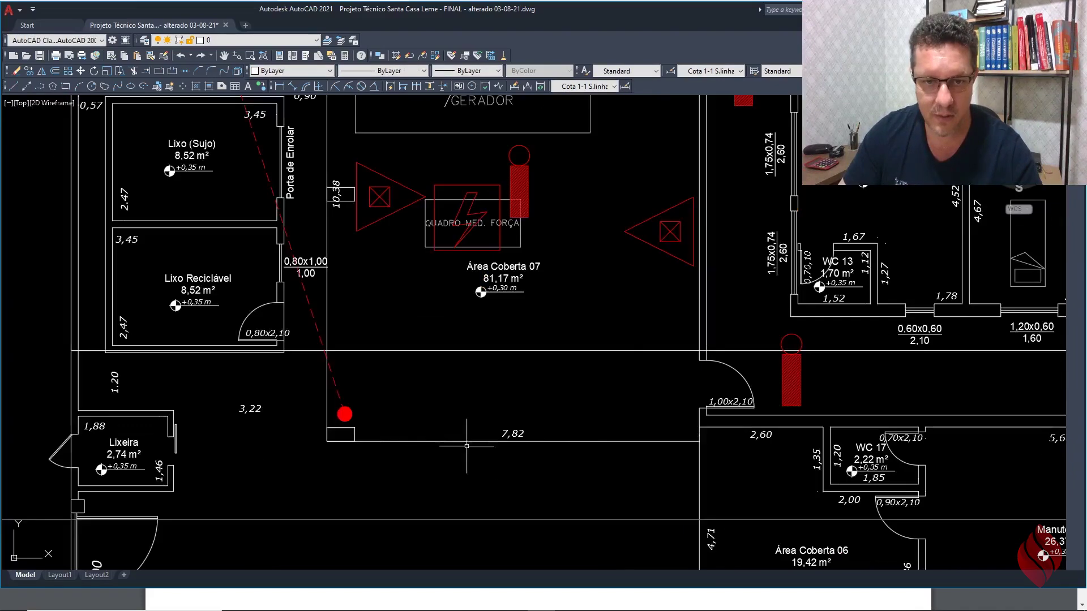
scroll(368, 415, "down", 5)
scroll(387, 392, "up", 2)
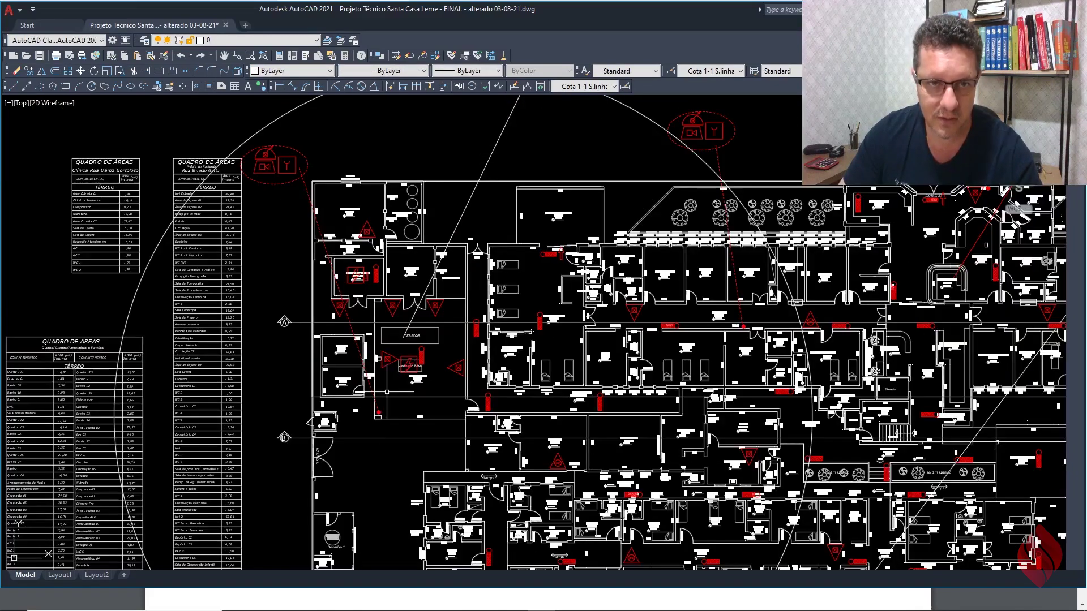
scroll(391, 201, "up", 2)
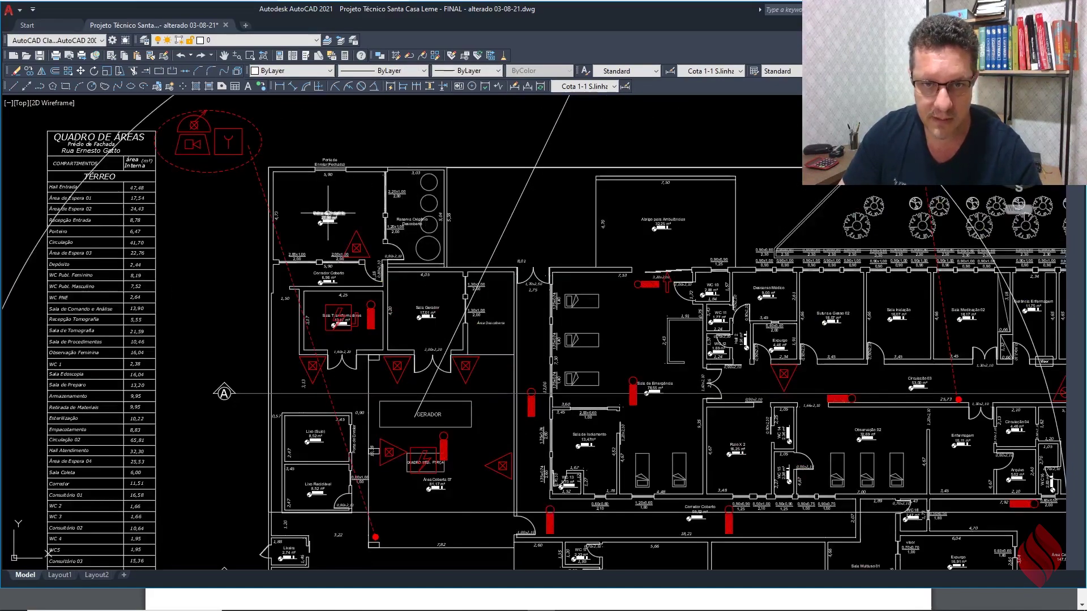
middle_click_drag(372, 334, 403, 232)
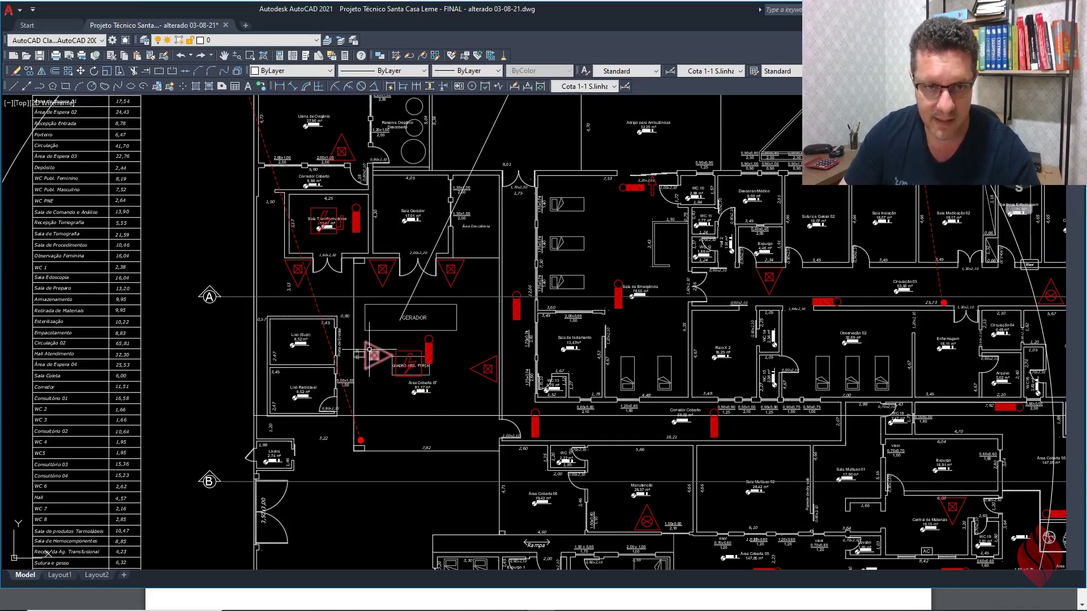
middle_click_drag(369, 350, 356, 245)
scroll(349, 355, "up", 2)
scroll(346, 309, "down", 2)
middle_click_drag(346, 319, 340, 274)
middle_click_drag(284, 420, 294, 239)
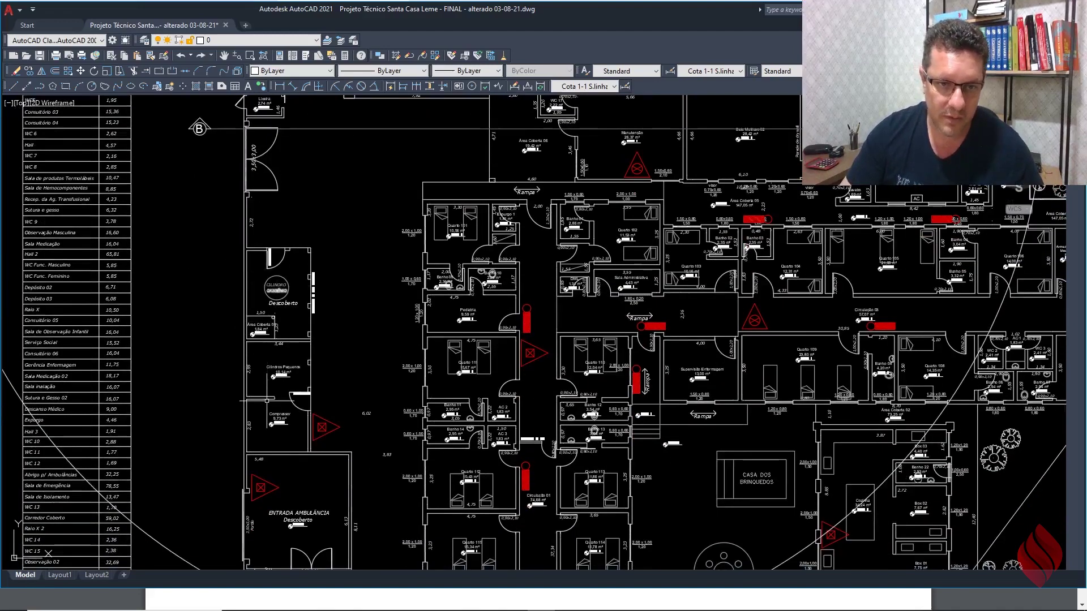
Step: Erase the coverage circle passing through the ambulance entrance and the patient rooms
scroll(362, 275, "down", 3)
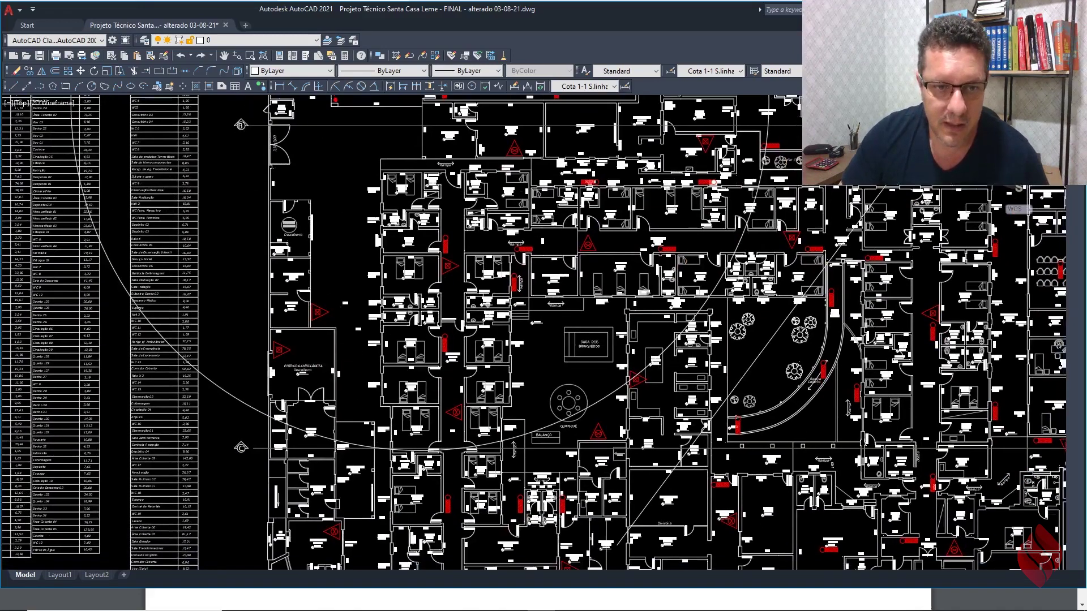
scroll(254, 377, "up", 5)
scroll(274, 355, "down", 3)
left_click(182, 289)
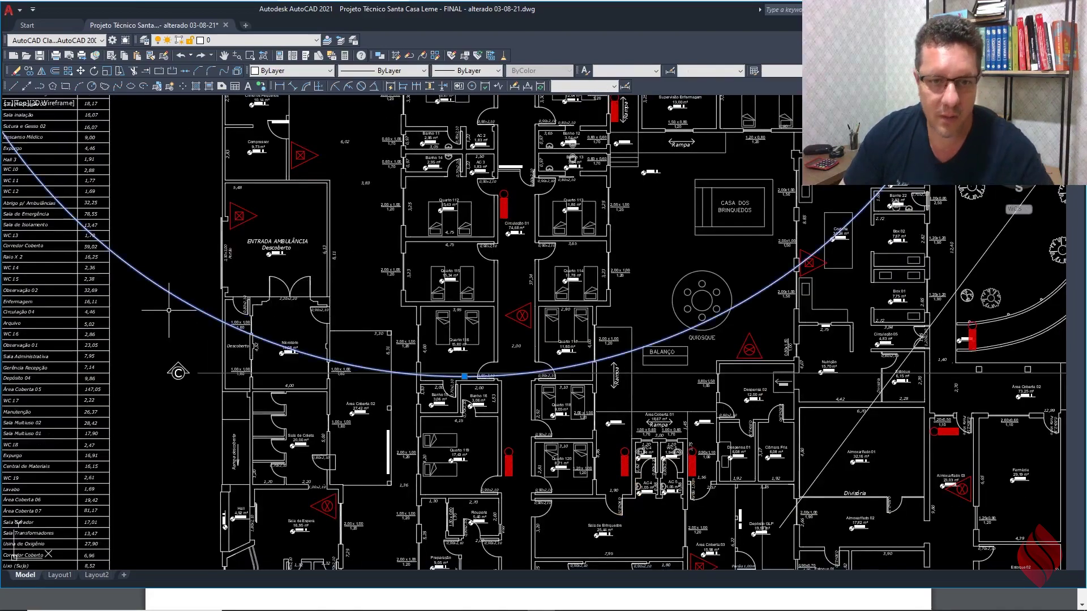
key("Delete")
Step: Examine the remaining floor plan for uncovered areas, from the lower rooms back to the callouts along the upper wing
scroll(285, 247, "down", 2)
middle_click_drag(300, 339, 293, 338)
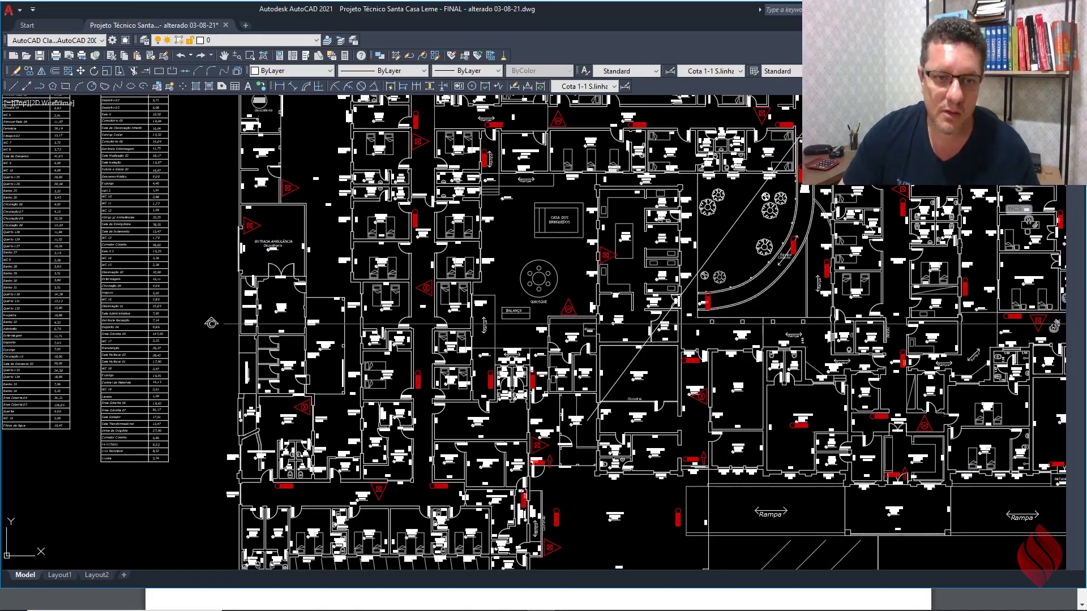
scroll(327, 378, "up", 4)
scroll(225, 444, "down", 5)
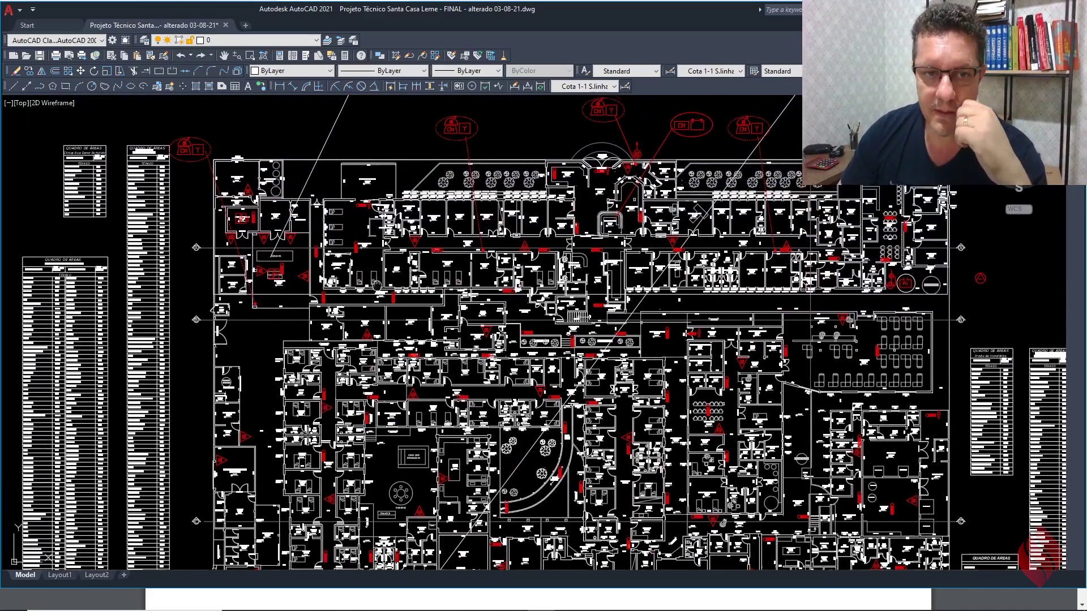
middle_click_drag(374, 277, 366, 332)
scroll(275, 256, "up", 2)
scroll(166, 177, "down", 2)
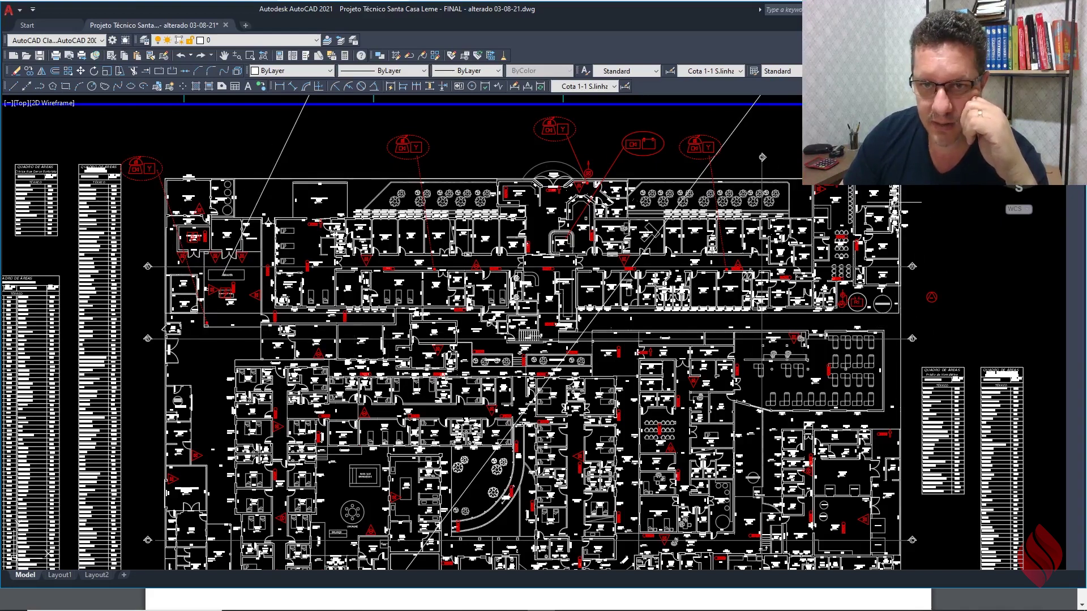
Step: Erase the stray red circular symbol lying outside the right-hand wall of the ground floor plan
scroll(529, 325, "down", 3)
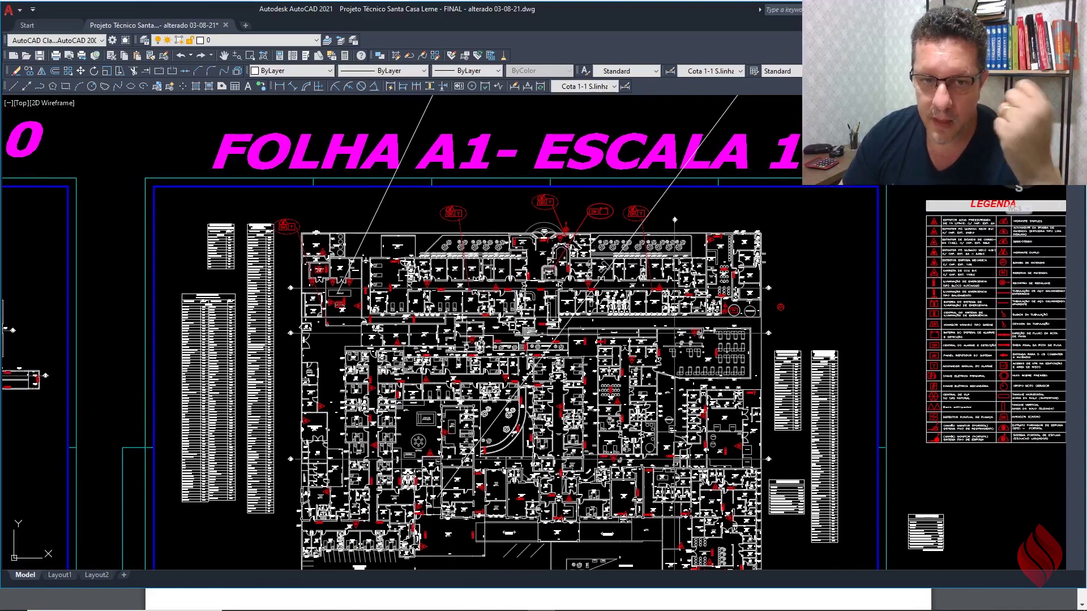
middle_click_drag(465, 337, 438, 269)
scroll(334, 289, "up", 4)
scroll(365, 266, "down", 4)
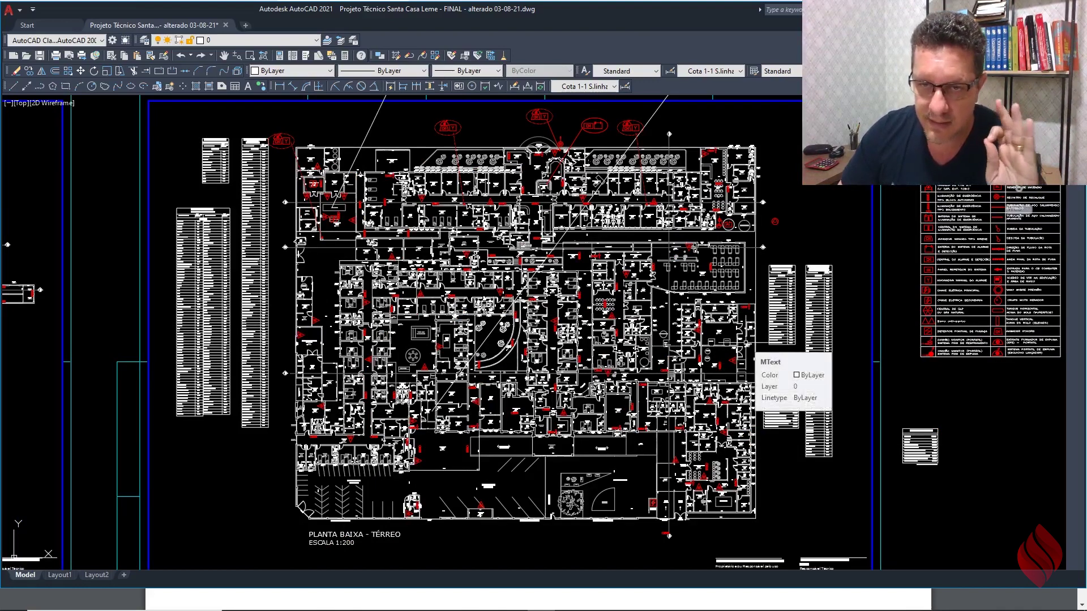
scroll(783, 220, "up", 8)
left_click(783, 220)
left_click(718, 271)
key("Delete")
scroll(737, 235, "down", 10)
mouse_move(670, 264)
middle_mouse_down()
mouse_move(736, 252)
mouse_move(973, 286)
middle_mouse_up()
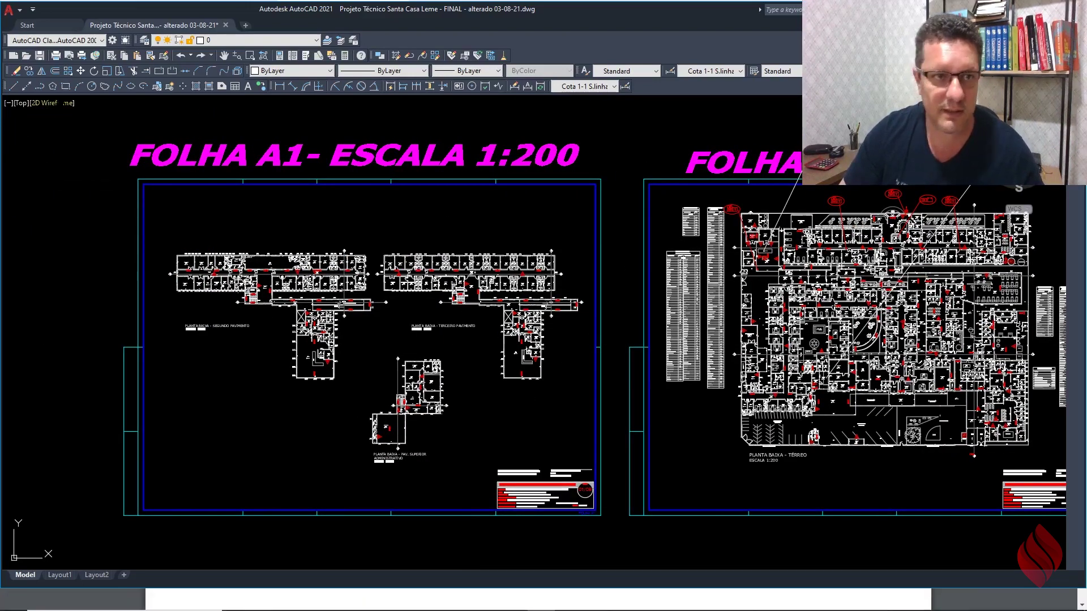
Step: Copy an alarm callout and its dashed leader from the ground floor's upper wing into Sala de Espera on the second floor plan
left_click(28, 71)
scroll(463, 446, "down", 2)
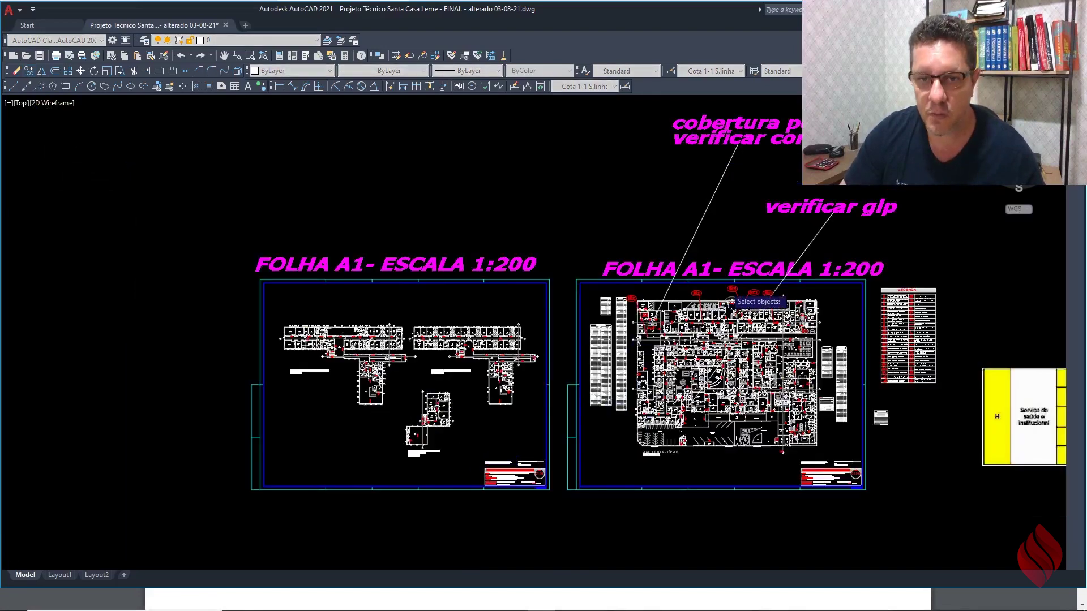
scroll(726, 287, "up", 5)
left_click(670, 287)
left_click(577, 345)
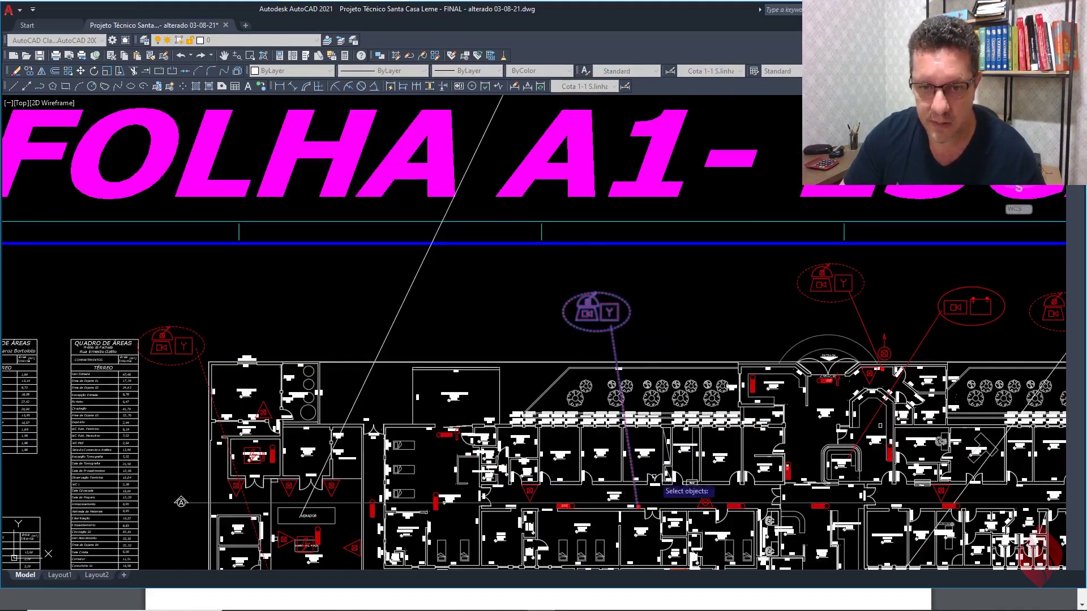
key("Return")
scroll(653, 471, "up", 5)
left_click(637, 506)
scroll(736, 419, "down", 4)
scroll(741, 399, "down", 8)
middle_click_drag(232, 496, 359, 488)
scroll(290, 460, "up", 7)
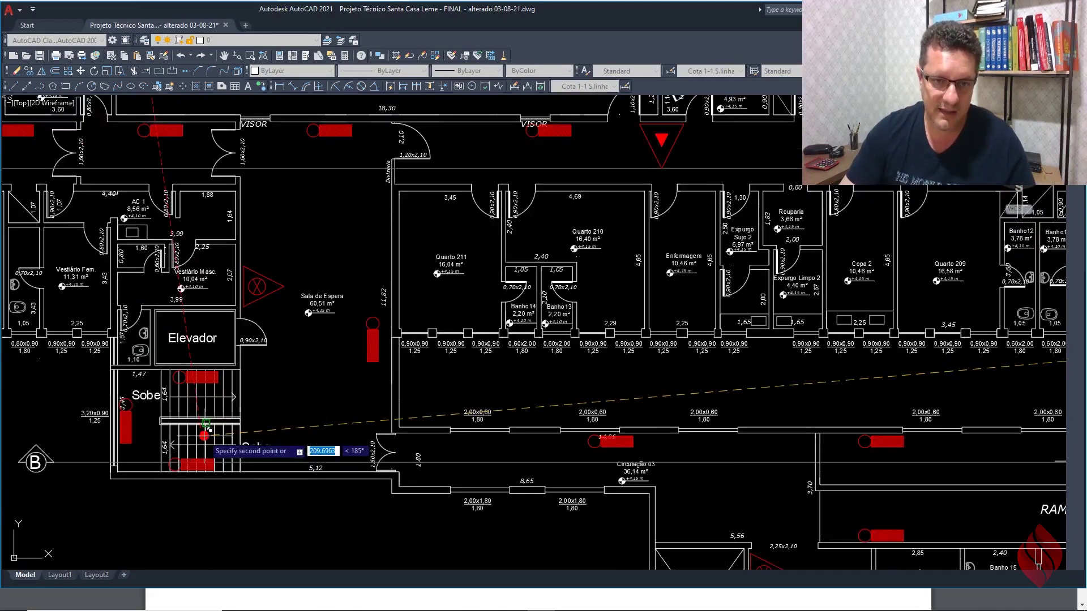
scroll(224, 447, "down", 2)
scroll(608, 470, "down", 2)
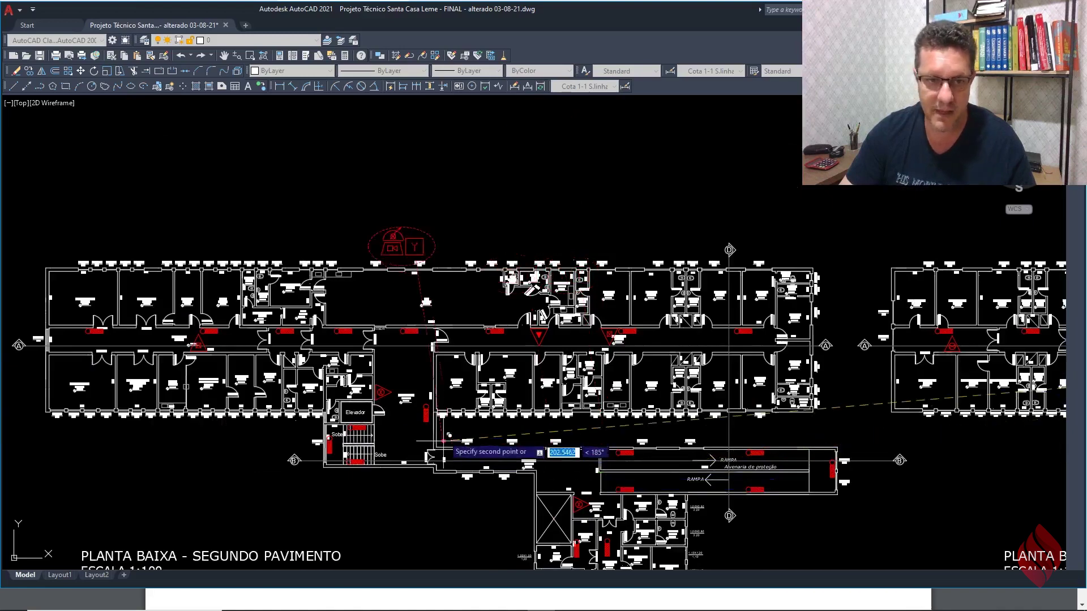
scroll(436, 445, "up", 4)
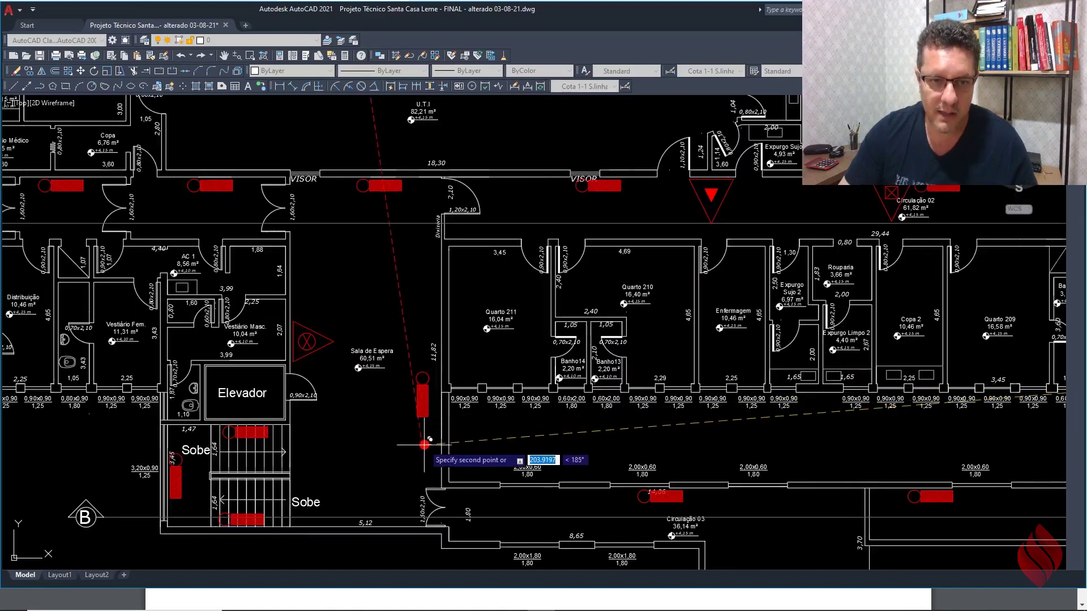
scroll(424, 445, "up", 2)
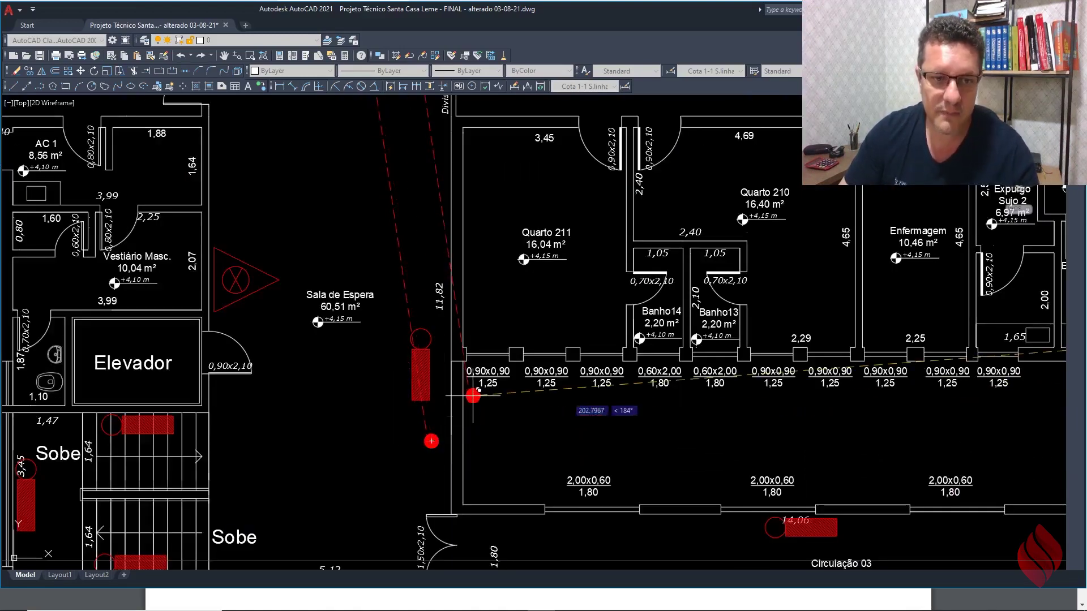
key("Escape")
Step: Measure the distance from the copied marker's dot to the edge of the stairs in Sala de Espera
left_click(292, 88)
left_click(432, 441)
left_click(211, 457)
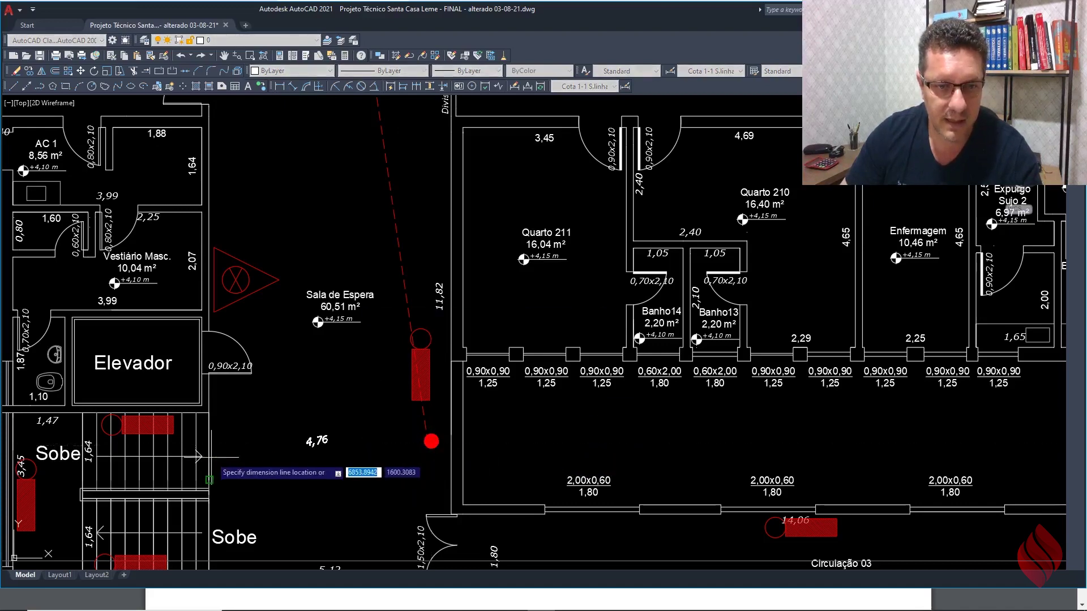
key("Escape")
scroll(447, 476, "down", 4)
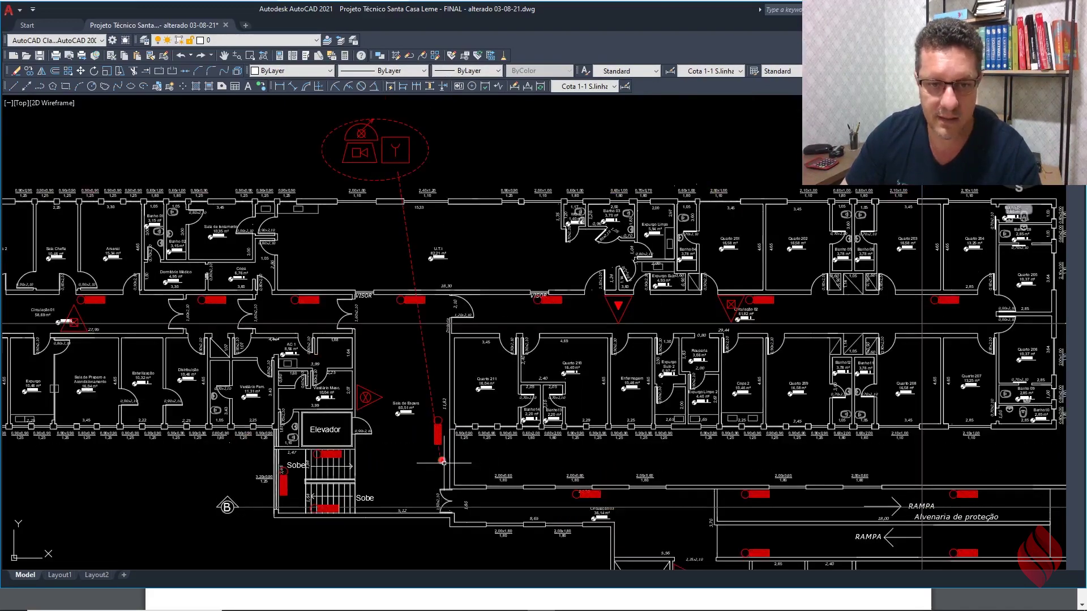
middle_click_drag(443, 463, 436, 438)
scroll(432, 419, "up", 2)
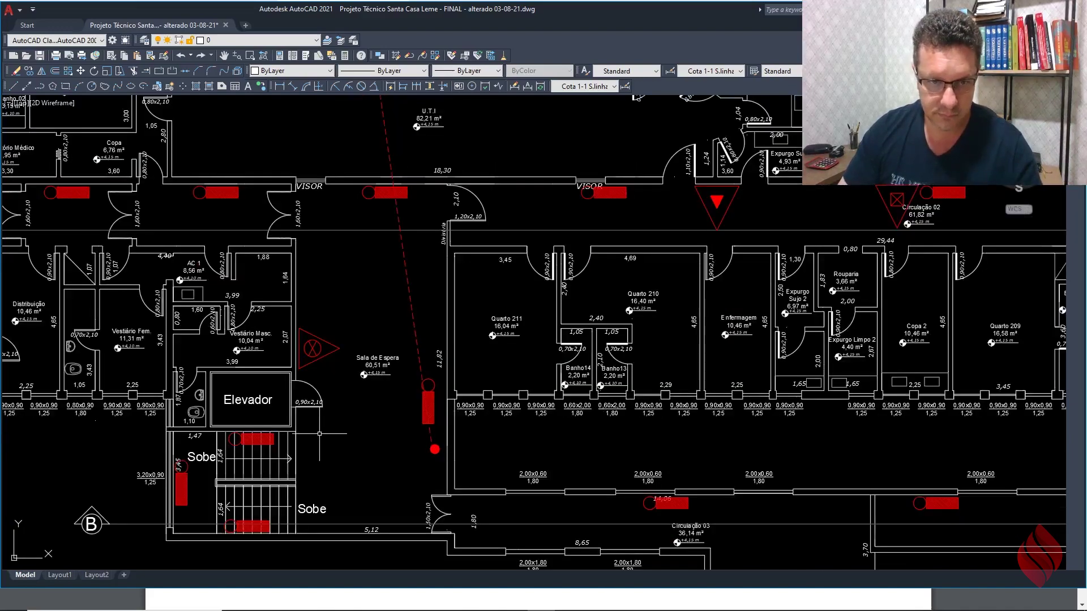
Step: Move the callout with its leader and dot so the dot sits beside the elevator door, next to the stairs
left_click(107, 72)
scroll(435, 430, "down", 3)
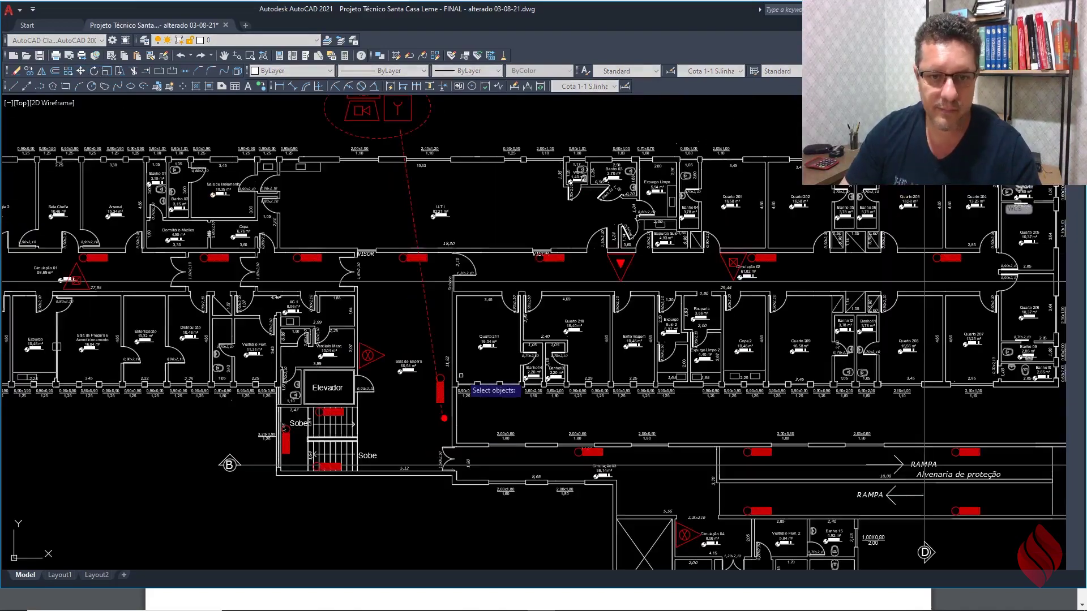
scroll(443, 407, "up", 5)
left_click(407, 390)
scroll(434, 421, "down", 6)
left_click(442, 192)
left_click(361, 222)
key("Return")
scroll(411, 415, "up", 4)
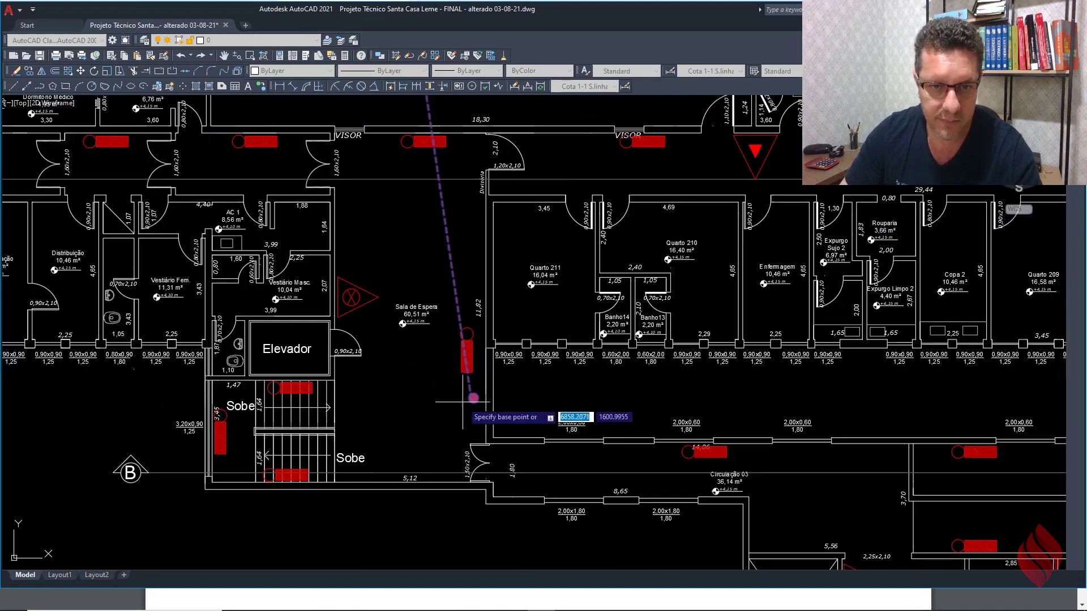
left_click(470, 400)
scroll(352, 375, "up", 4)
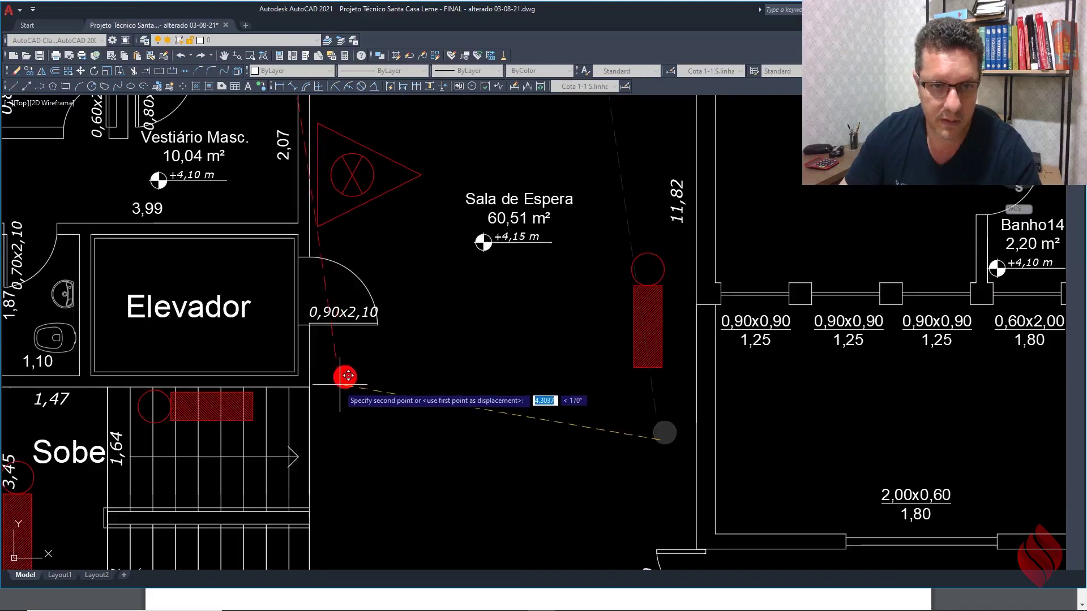
scroll(336, 366, "down", 6)
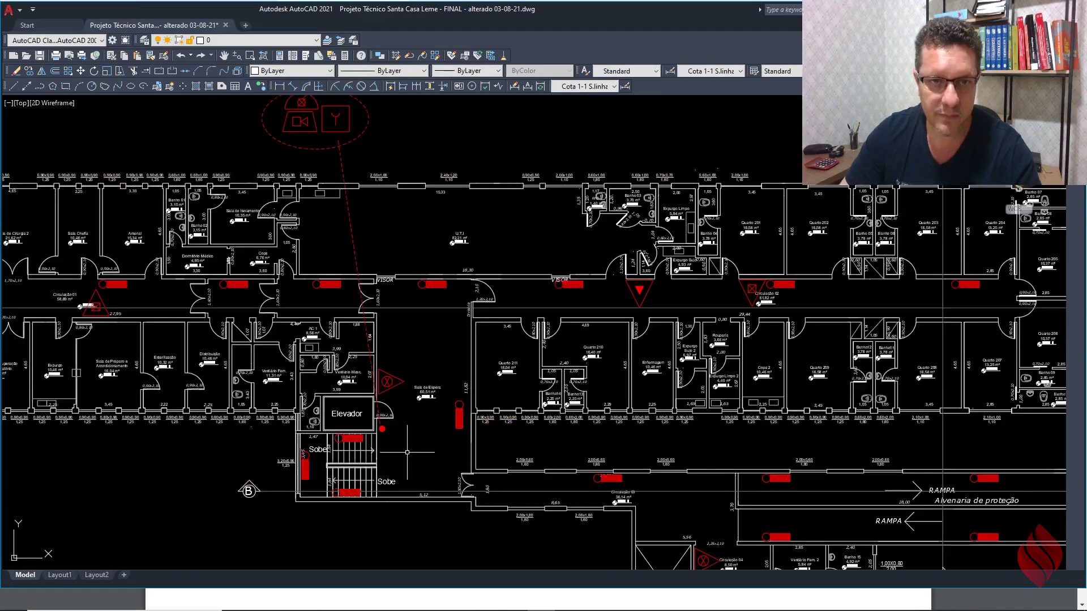
Step: Examine the relocated marker beside the elevator against the second floor's wards, corridor and surgery rooms
scroll(387, 433, "up", 2)
scroll(399, 426, "down", 4)
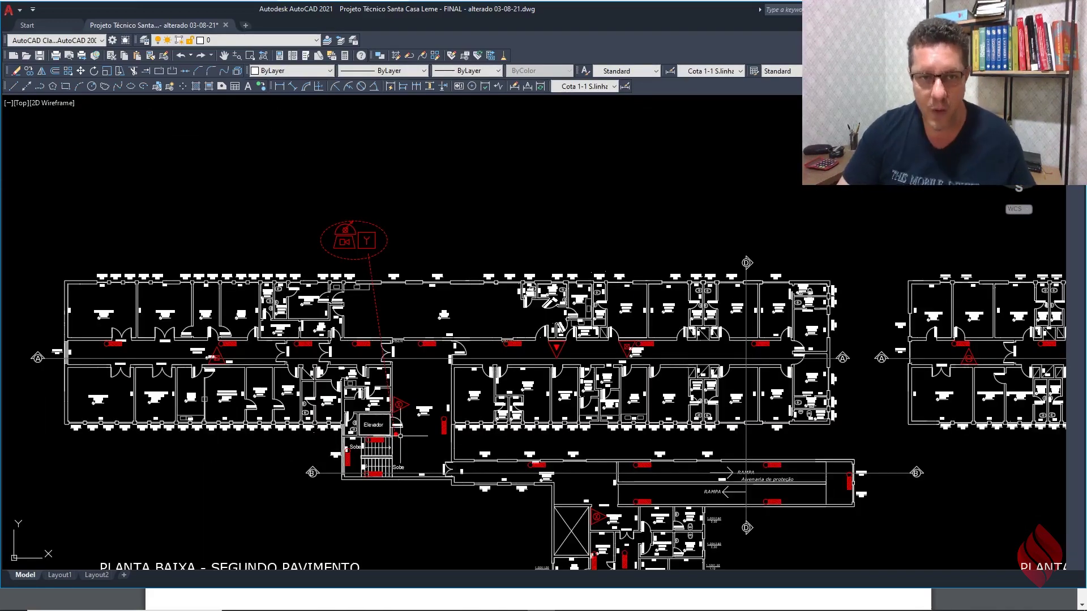
scroll(399, 451, "up", 4)
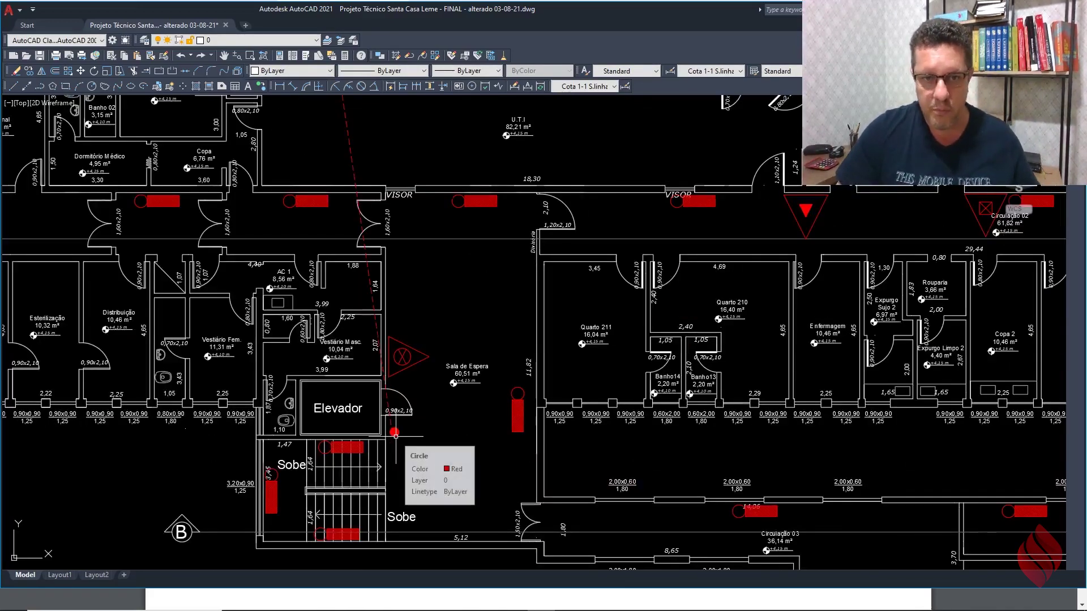
scroll(445, 445, "down", 5)
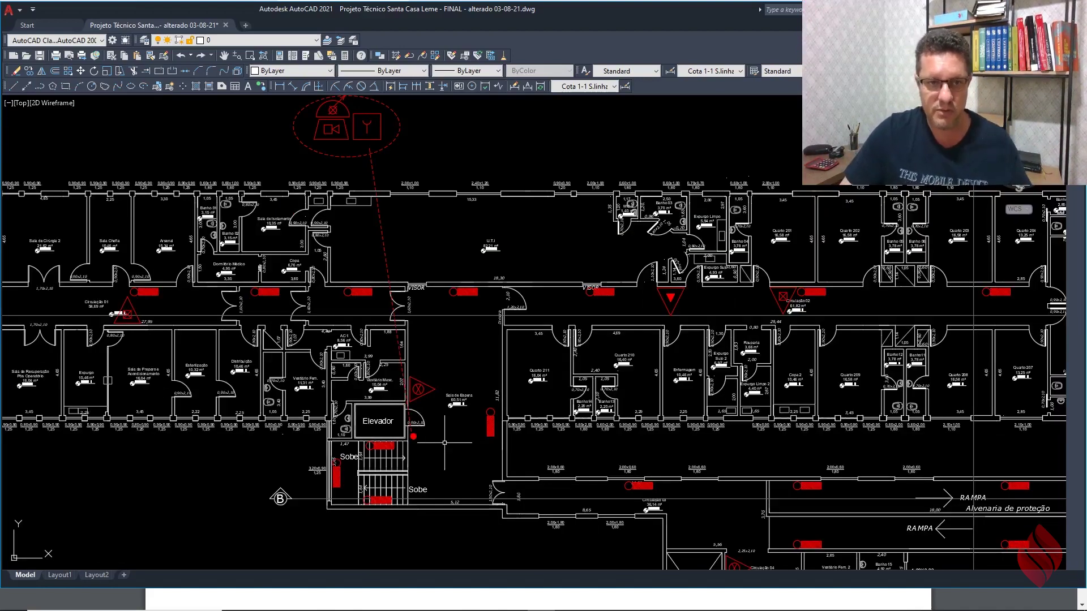
scroll(454, 358, "up", 2)
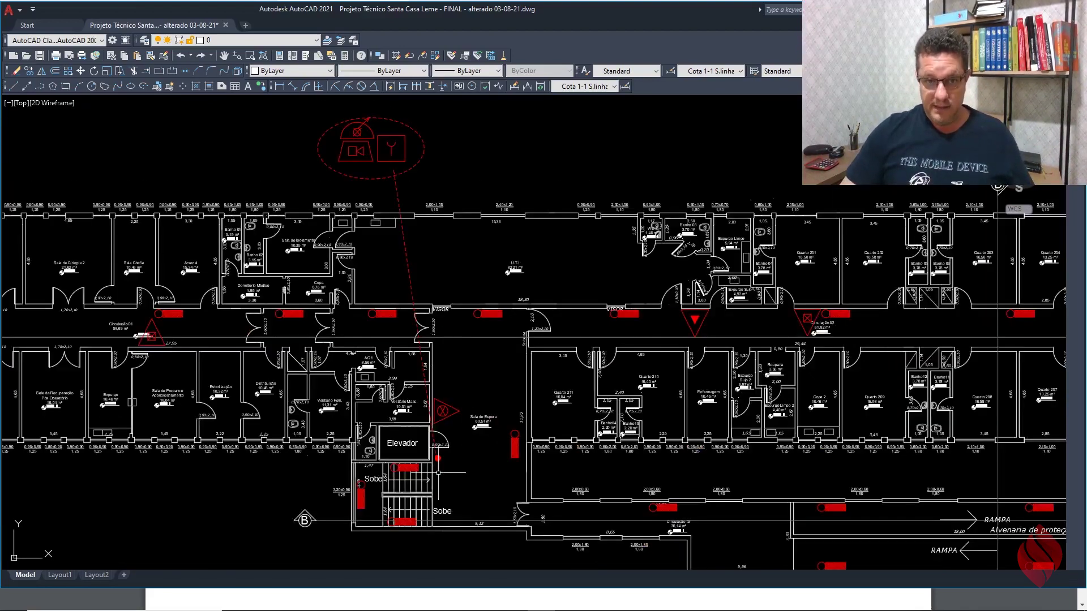
scroll(385, 390, "down", 2)
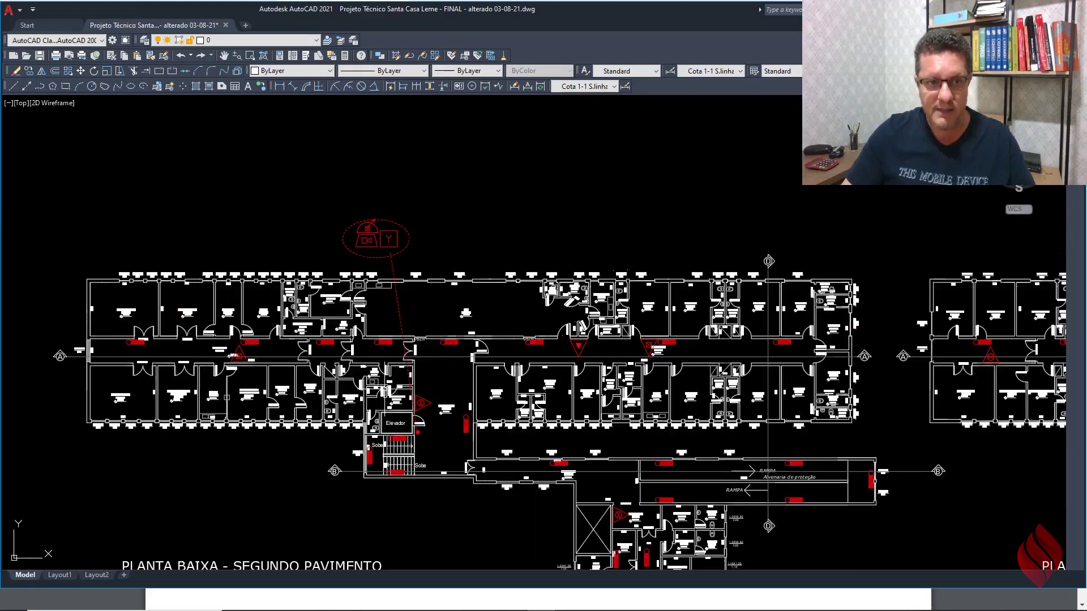
scroll(107, 351, "up", 2)
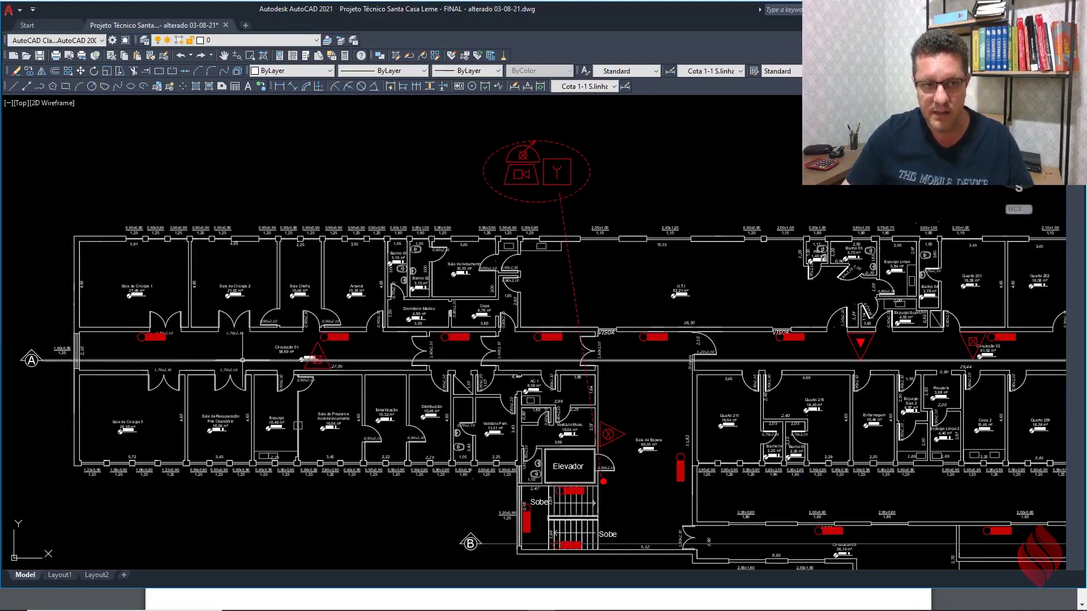
left_click(292, 88)
middle_click_drag(187, 280, 217, 278)
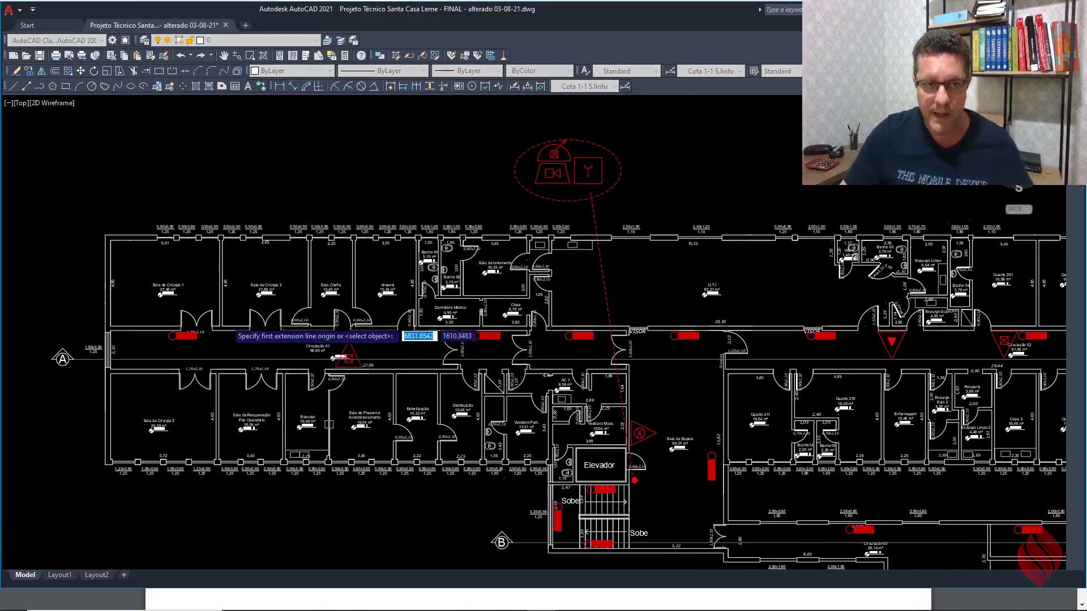
scroll(227, 320, "up", 4)
scroll(168, 307, "up", 4)
scroll(216, 360, "down", 4)
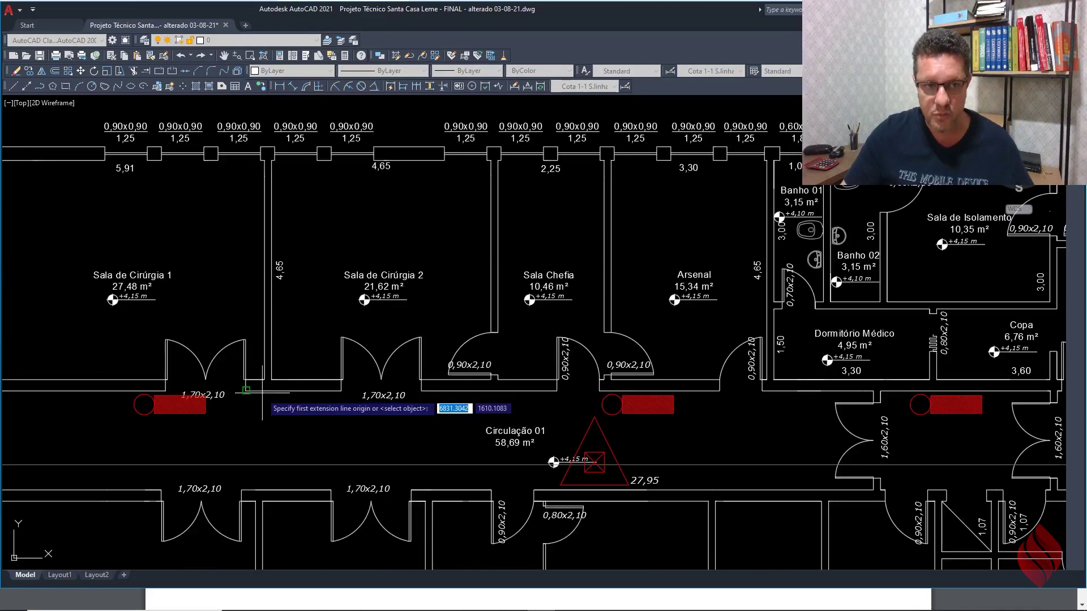
scroll(252, 399, "up", 4)
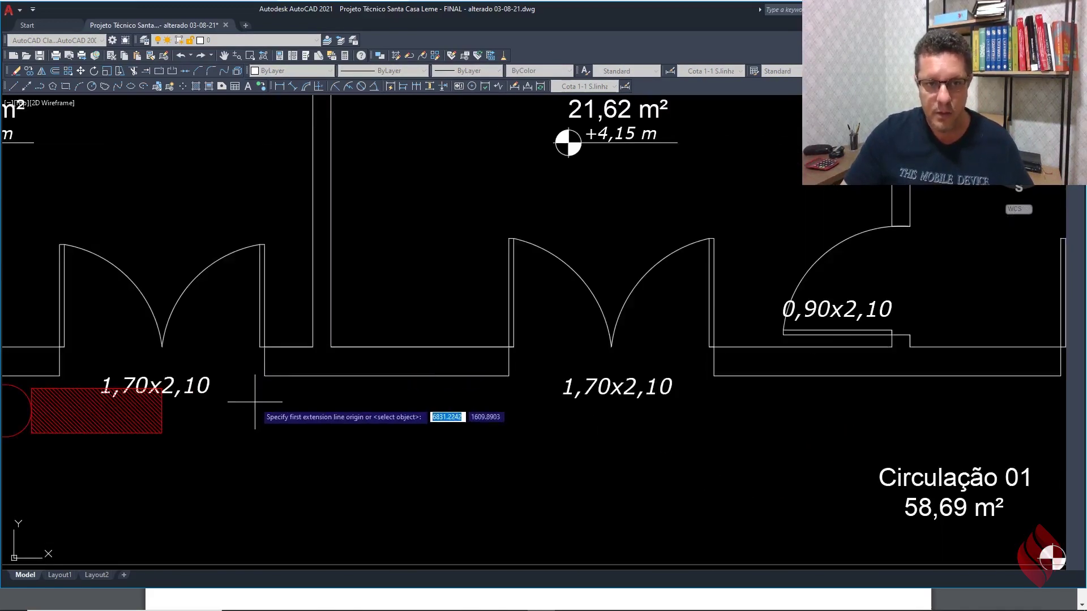
scroll(254, 402, "up", 2)
left_click(223, 359)
scroll(222, 363, "down", 6)
scroll(221, 360, "down", 1)
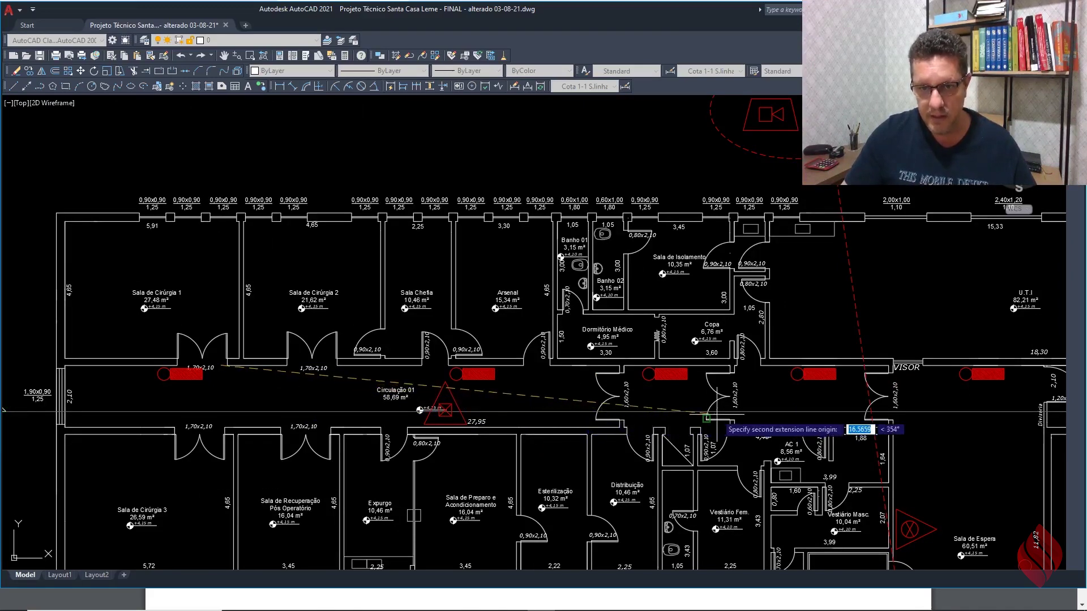
scroll(795, 419, "up", 1)
scroll(702, 365, "down", 2)
scroll(719, 357, "up", 3)
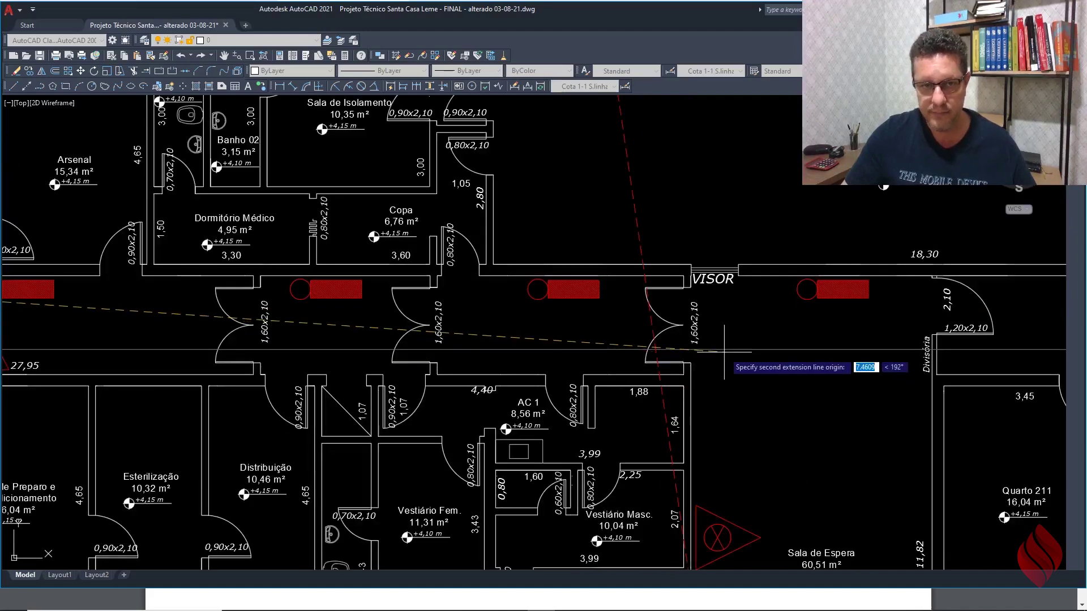
scroll(724, 352, "up", 2)
scroll(724, 352, "down", 4)
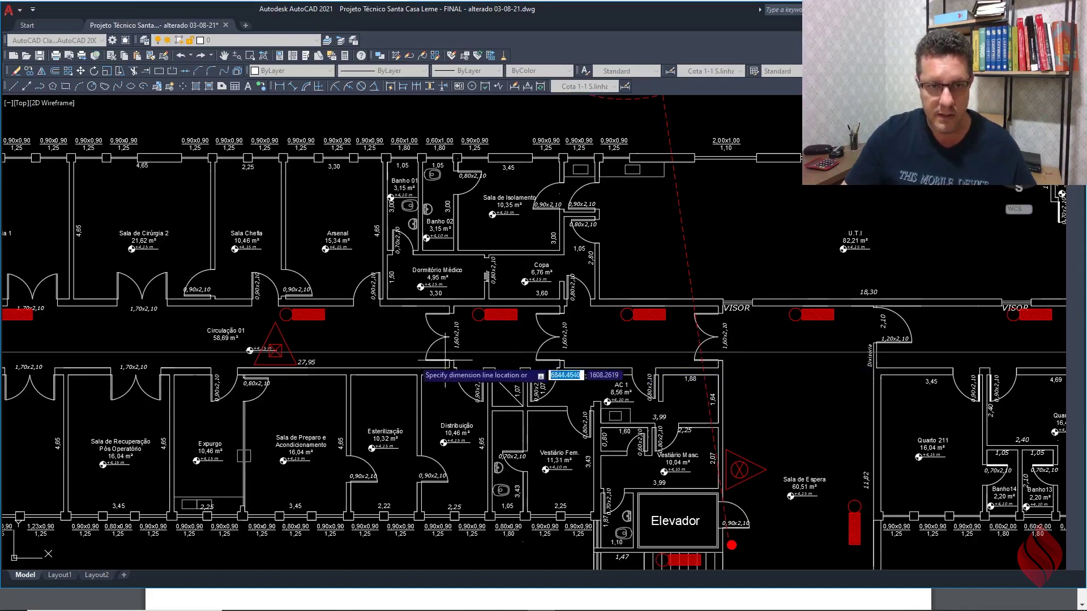
scroll(451, 341, "up", 2)
scroll(432, 347, "down", 4)
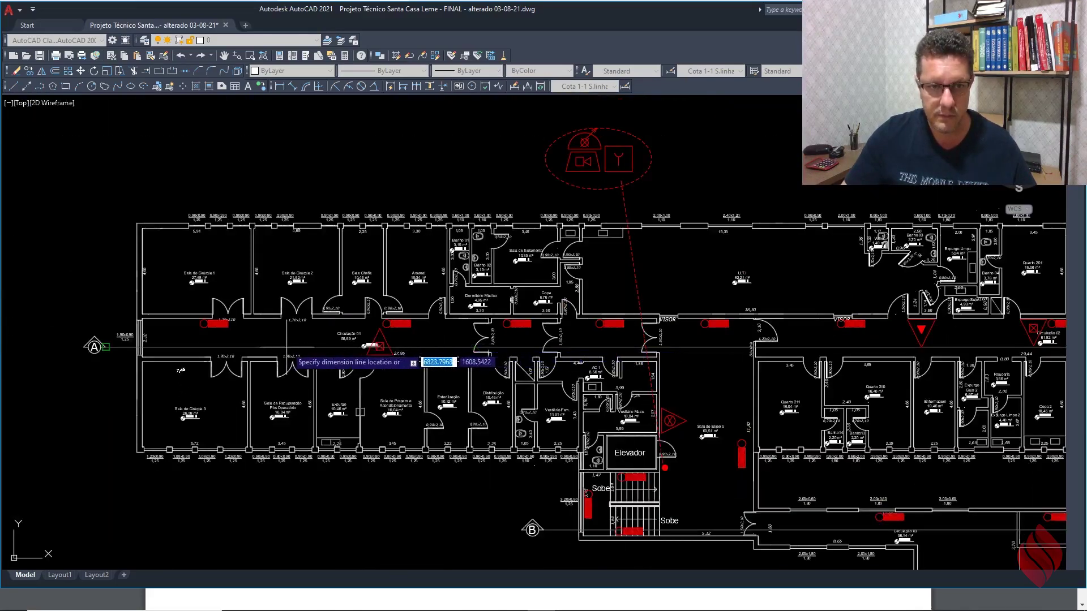
Step: Dimension the path along the corridor from the Sala de Cirurgia 1 doorway to the entrance of Sala de Espera
scroll(180, 360, "up", 4)
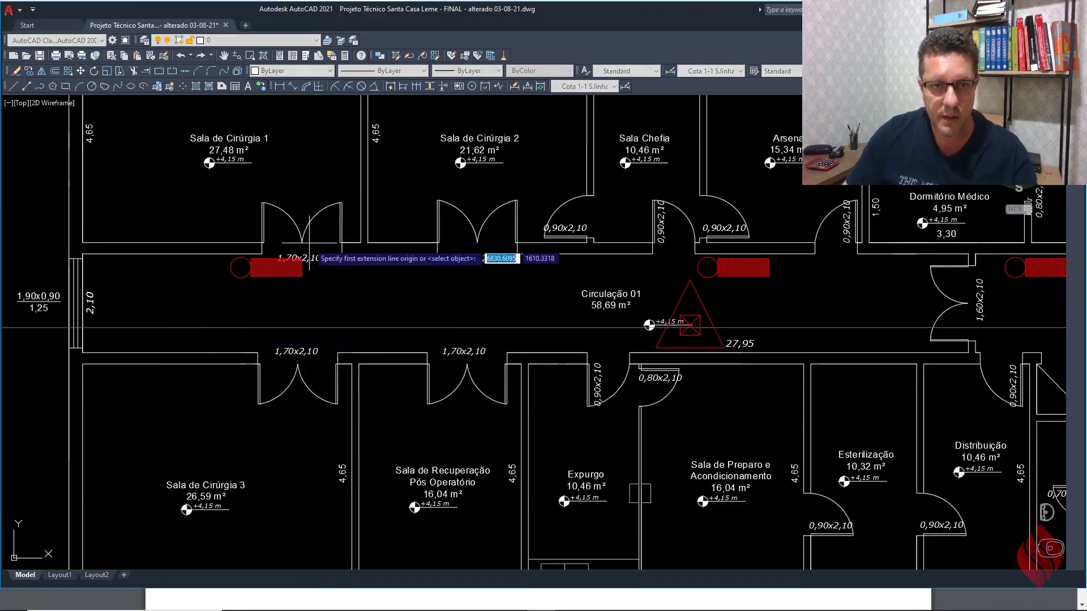
scroll(307, 247, "up", 4)
scroll(337, 322, "down", 8)
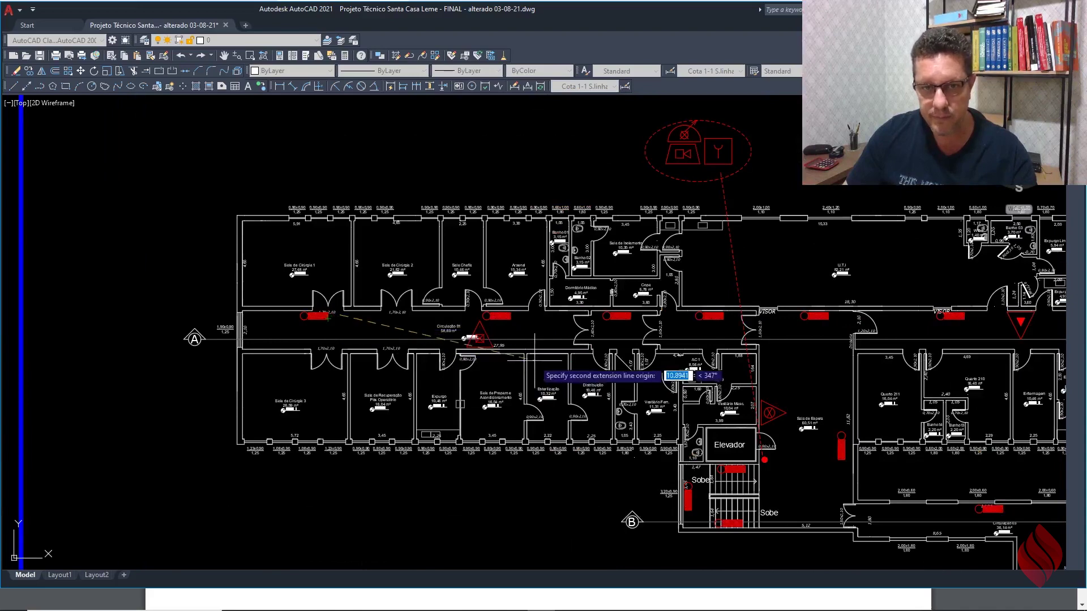
scroll(692, 354, "up", 2)
scroll(689, 286, "up", 4)
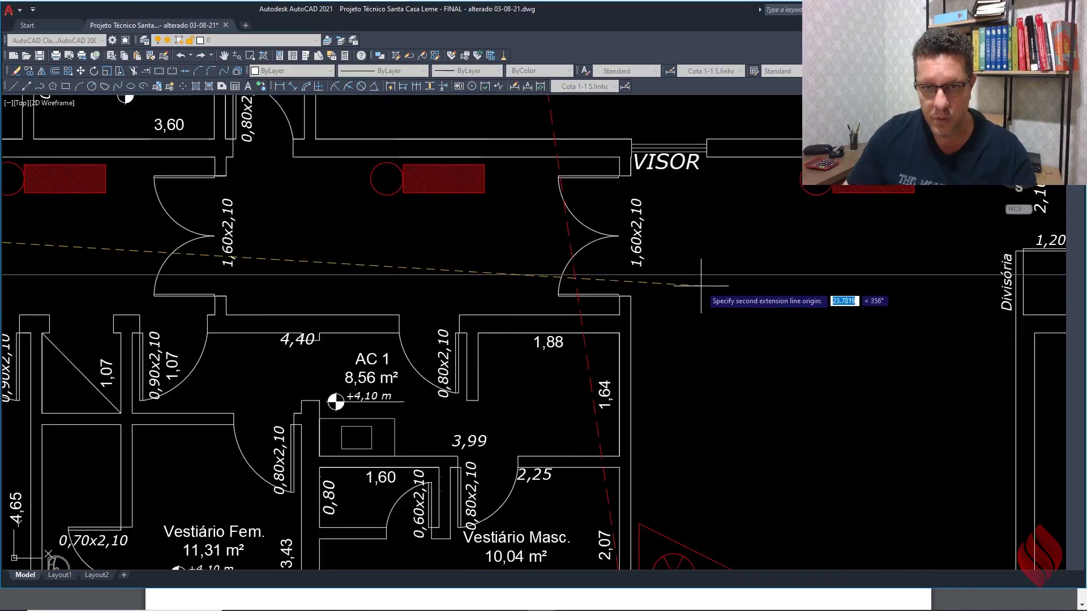
left_click(701, 286)
scroll(736, 300, "down", 4)
scroll(376, 280, "up", 4)
left_click(369, 277)
Step: Dimension the path from the Sala de Espera entrance down to the red dot beside the elevator
right_click(358, 274)
left_click(390, 282)
scroll(390, 281, "down", 5)
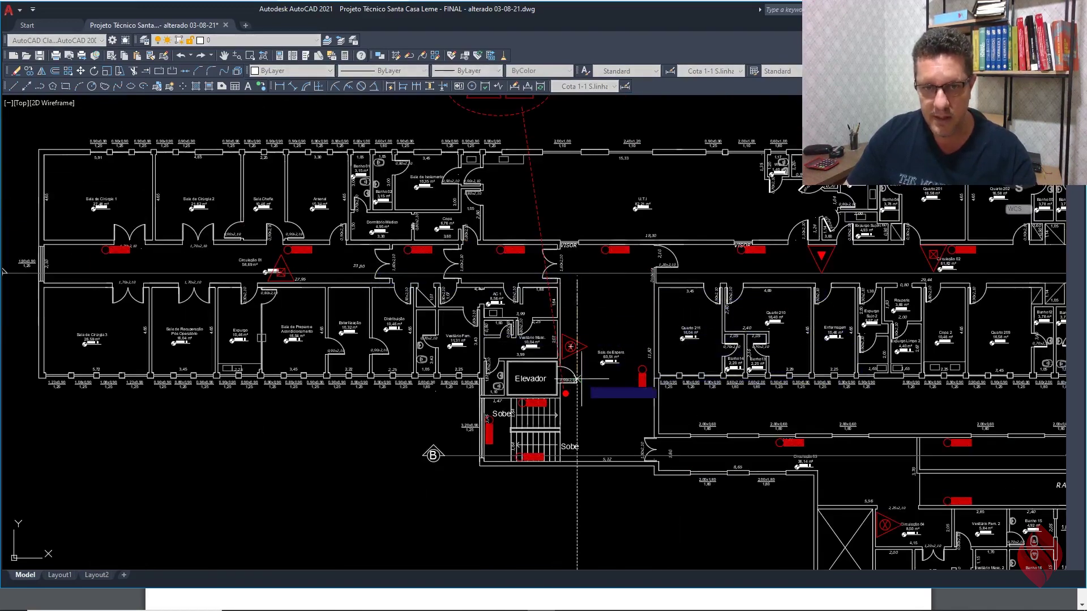
scroll(573, 395, "up", 4)
scroll(565, 274, "up", 4)
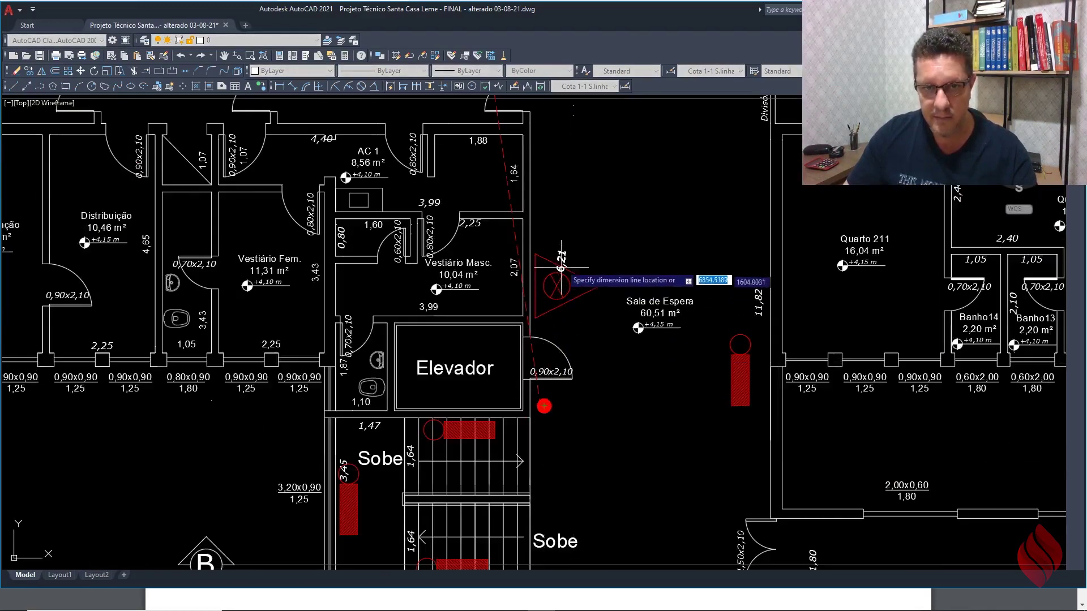
scroll(582, 243, "down", 2)
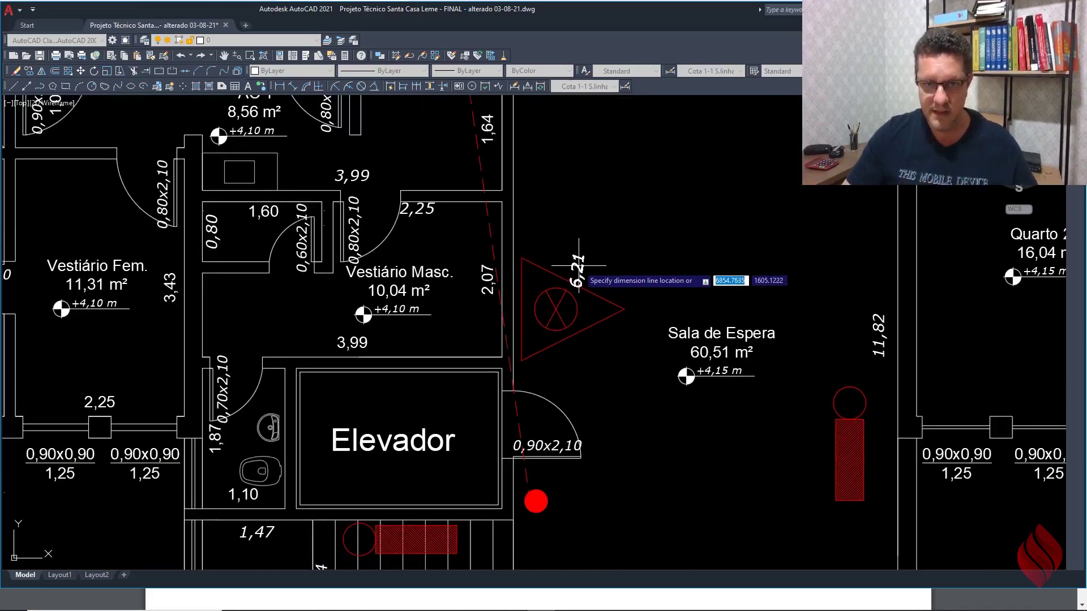
scroll(577, 269, "down", 3)
scroll(207, 149, "up", 1)
scroll(207, 149, "up", 2)
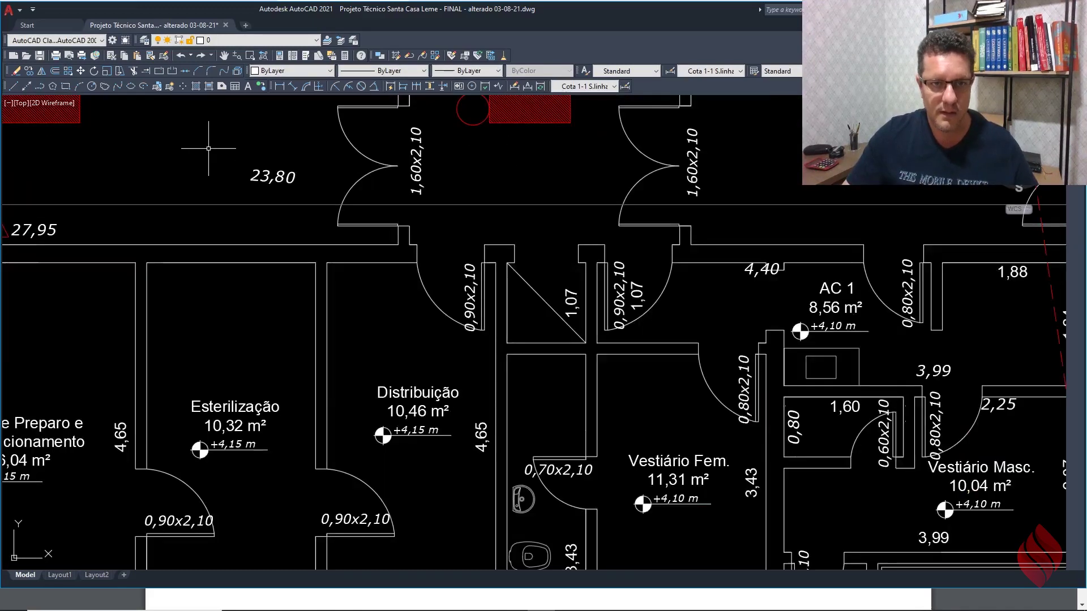
Step: Draw a circle of radius 5 centred on the wall corner between the elevator and the stairs, next to the red dot
scroll(208, 149, "down", 2)
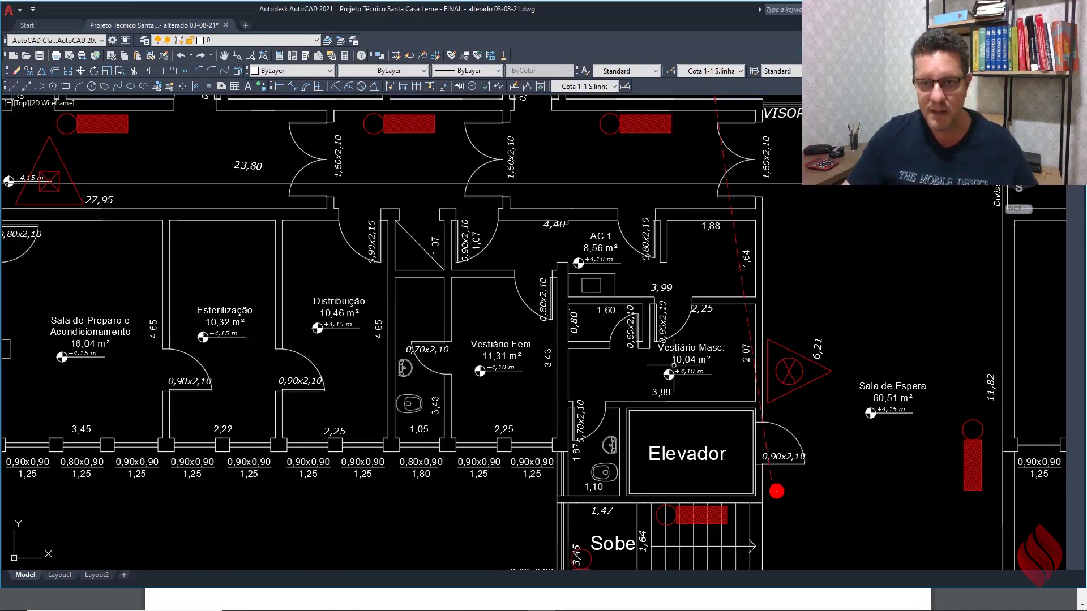
middle_click_drag(694, 380, 599, 345)
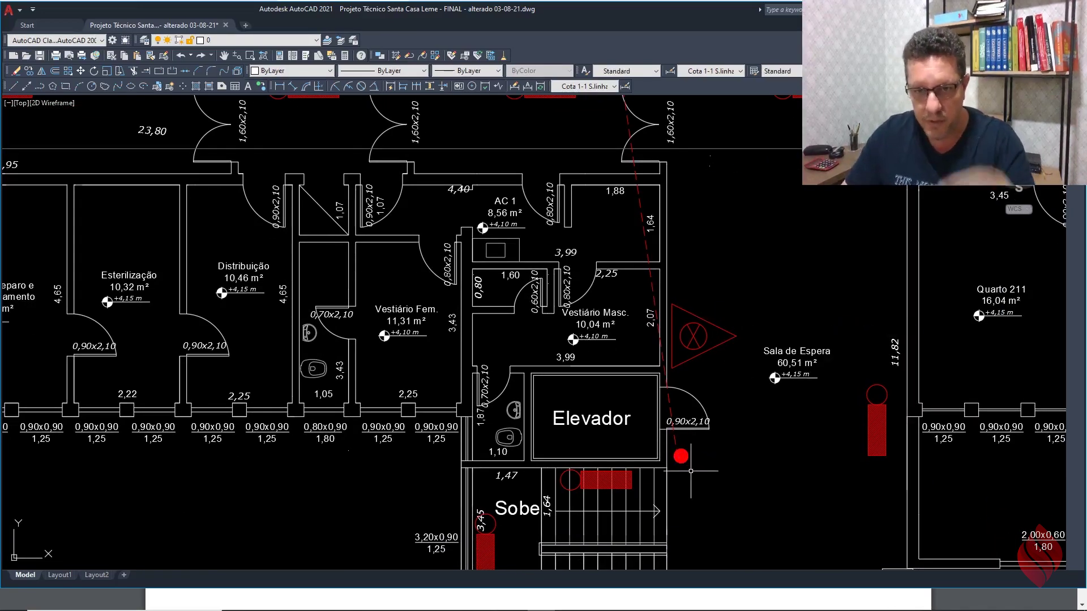
scroll(691, 470, "down", 2)
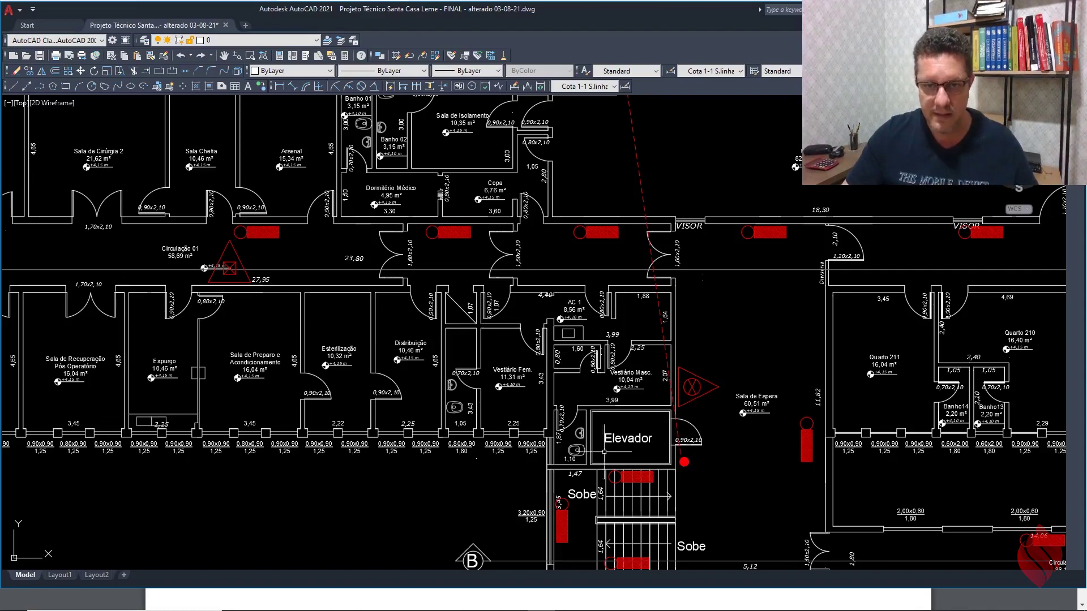
left_click(92, 86)
scroll(676, 467, "up", 2)
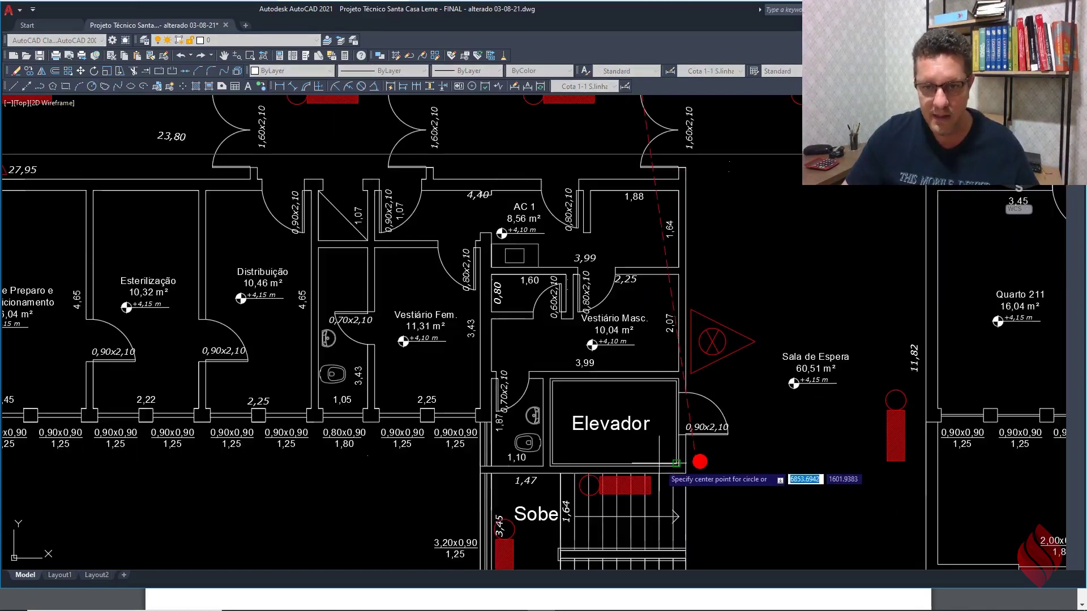
left_click(685, 472)
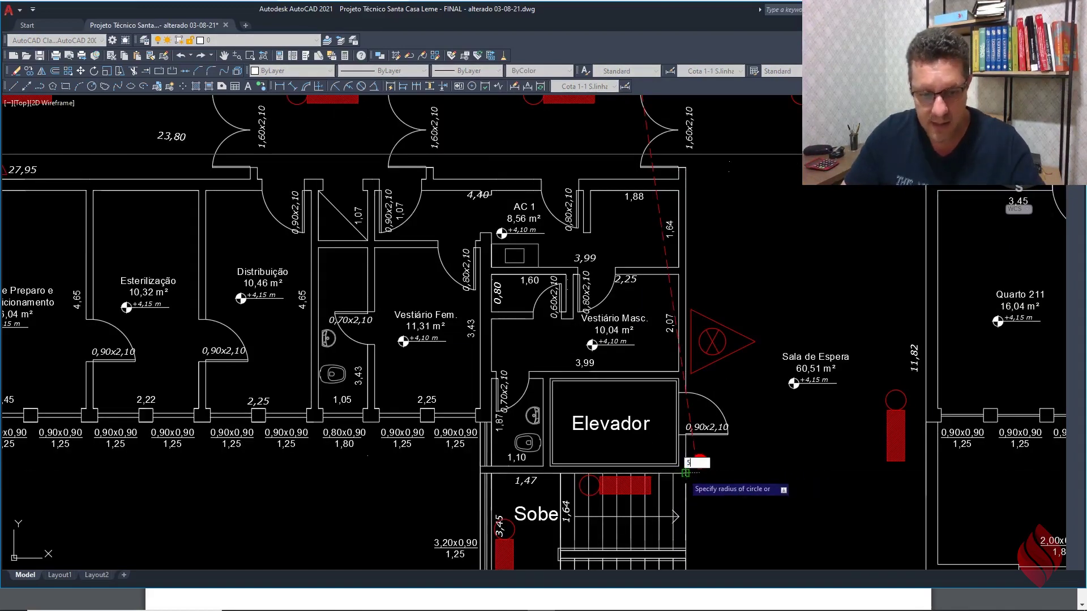
type("5")
key("Return")
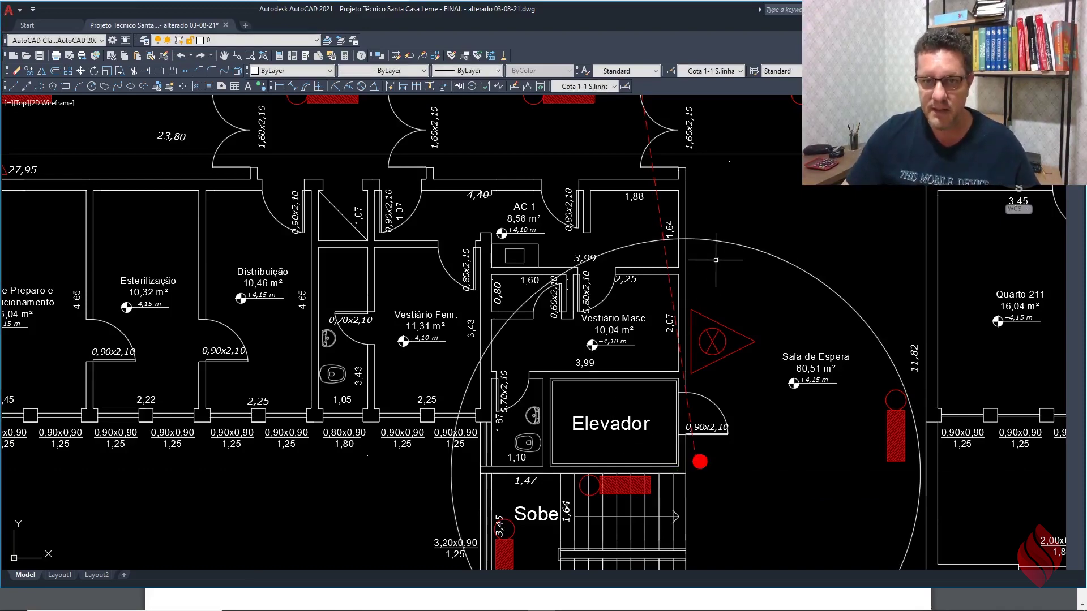
Step: Move the red dot and its leader up along the Sala de Espera wall to the upper edge of the circle
left_click(89, 69)
scroll(695, 462, "up", 2)
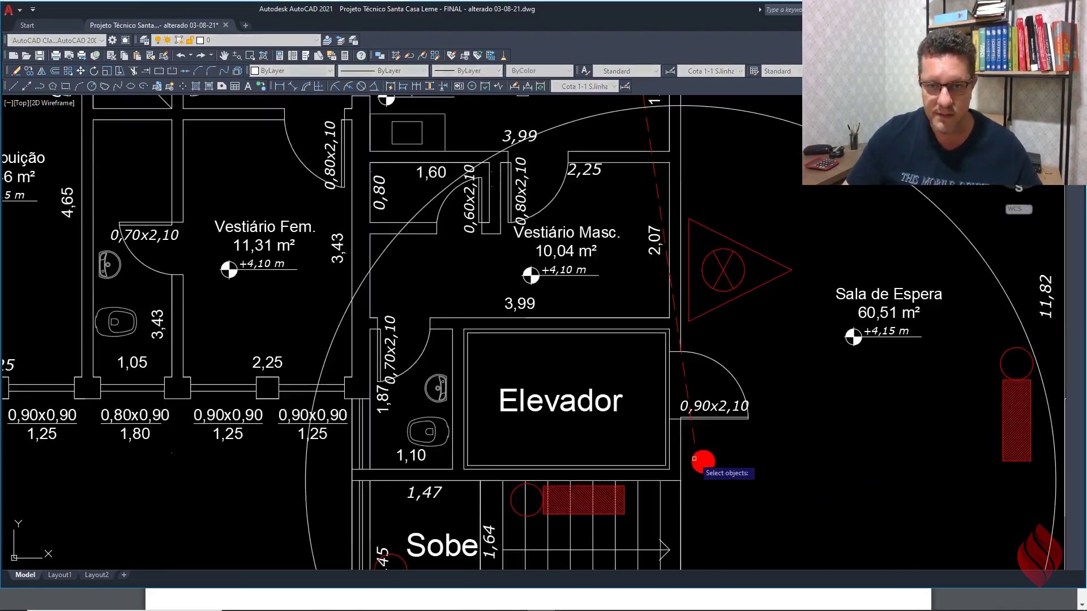
right_click(692, 465)
left_click(696, 466)
scroll(698, 467, "down", 2)
scroll(696, 340, "up", 3)
scroll(703, 325, "down", 4)
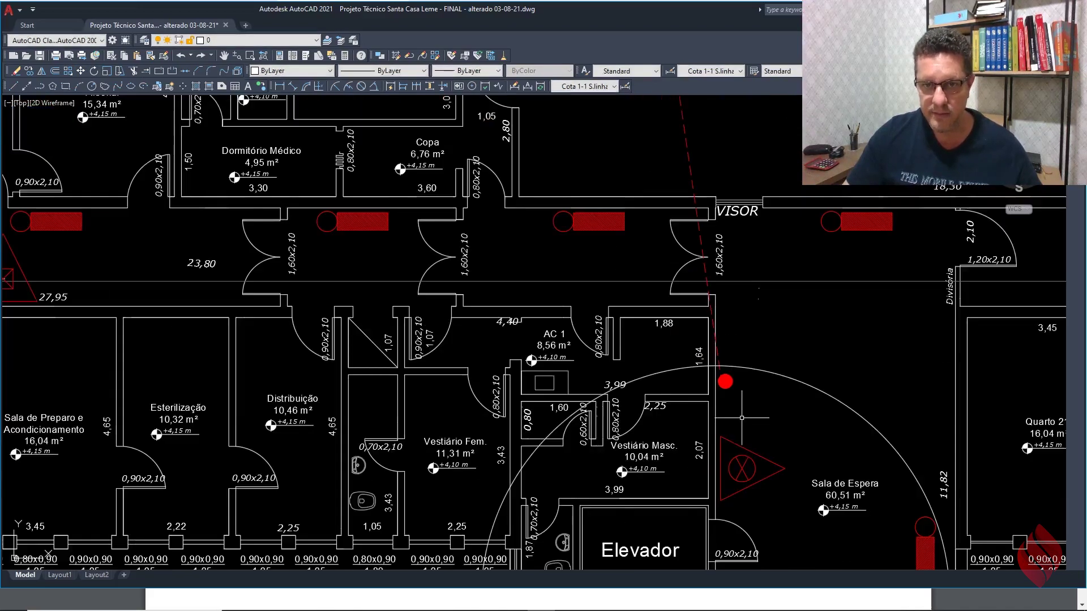
Step: Stretch the leader's upper end back onto the lower edge of the dashed callout ellipse
left_click(709, 222)
left_click(691, 113)
scroll(660, 195, "up", 2)
left_click(769, 142)
scroll(754, 222, "down", 2)
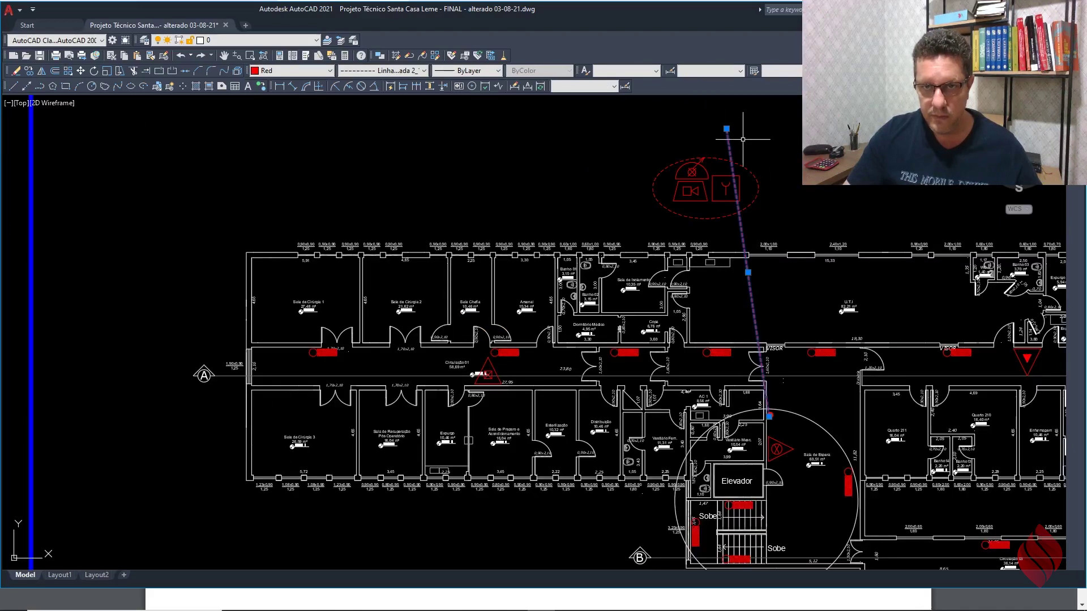
left_click(727, 129)
scroll(702, 208, "up", 4)
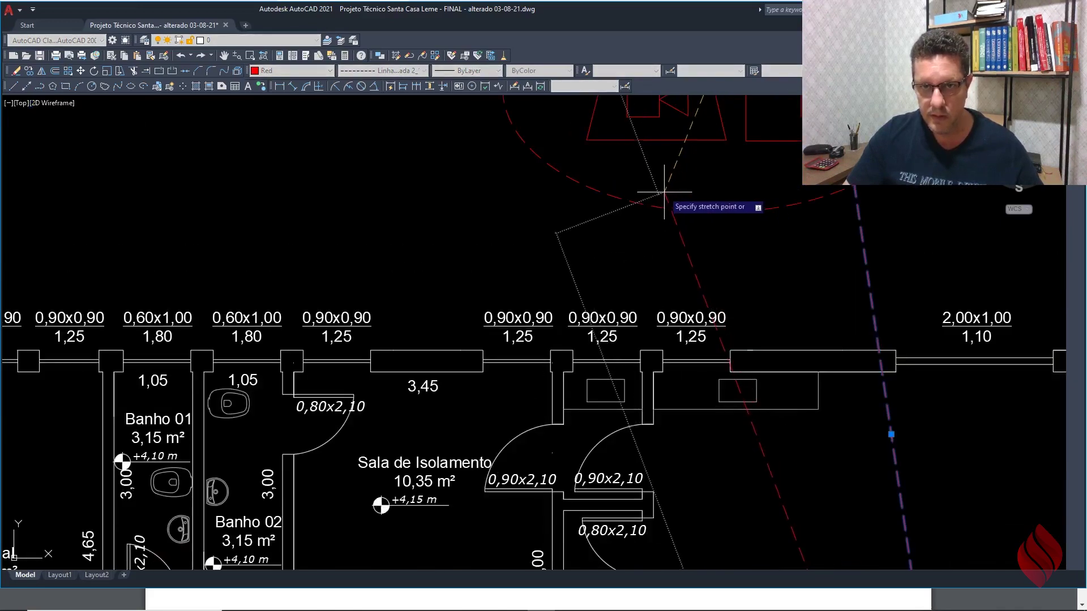
left_click(661, 190)
key("Escape")
Step: Delete the radius 5 circle around the elevator and stairs
scroll(661, 192, "down", 4)
scroll(711, 341, "down", 2)
left_click(799, 455)
key("Delete")
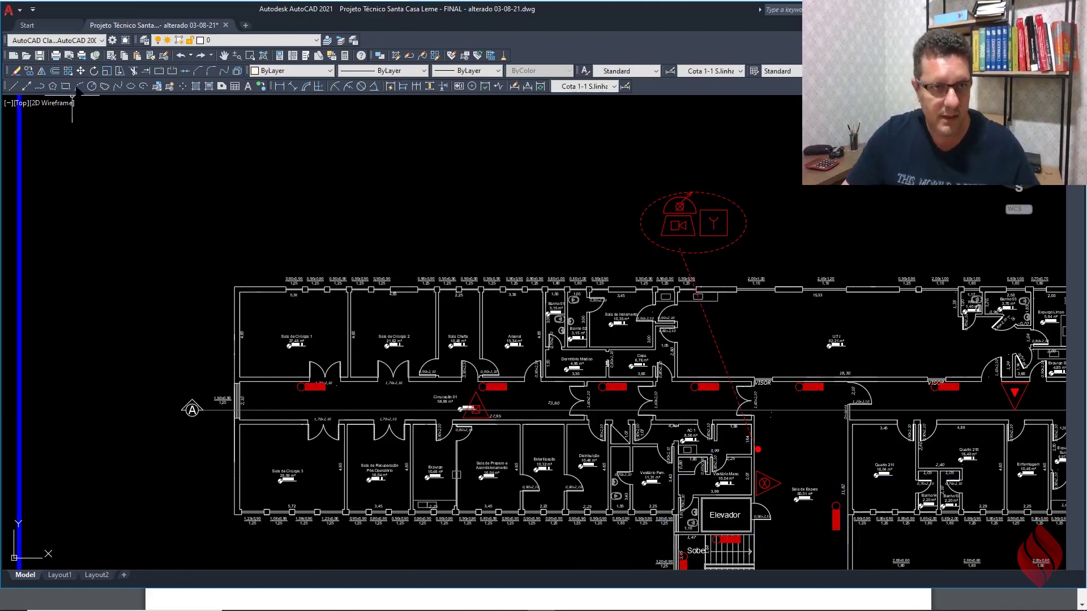
left_click(294, 85)
scroll(345, 399, "up", 4)
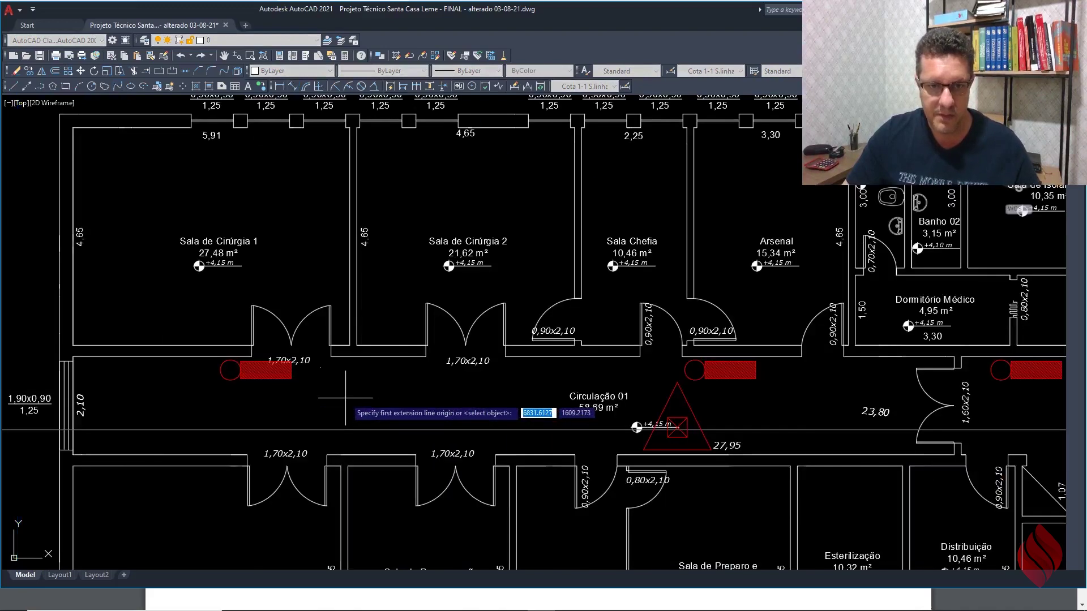
key("Escape")
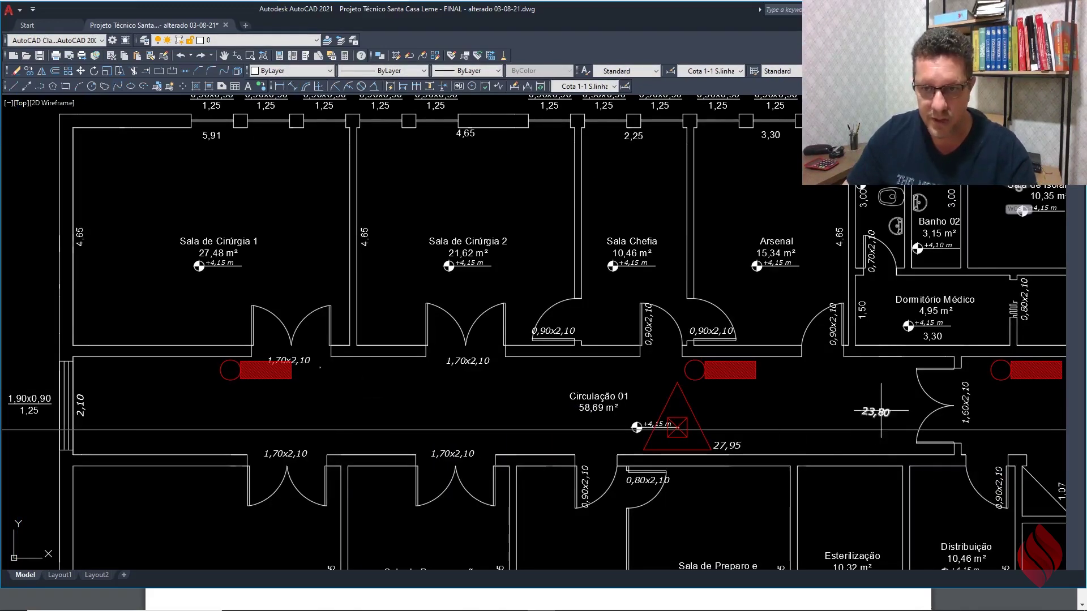
Step: Dimension the distance from the corridor dimension's end at Sala de Espera to the relocated red dot
middle_click_drag(874, 420, 717, 398)
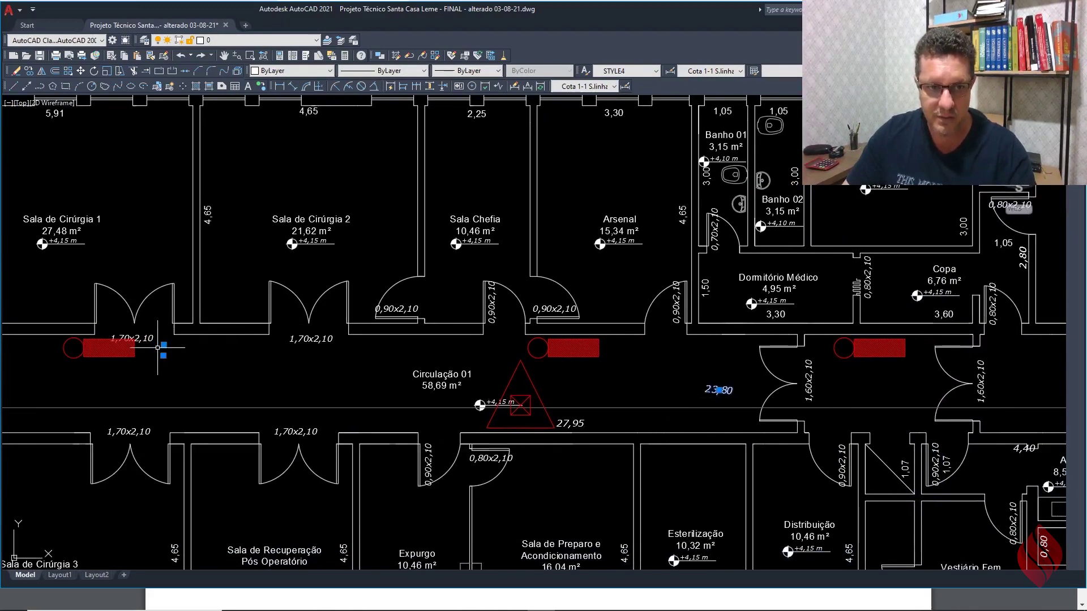
scroll(166, 352, "down", 2)
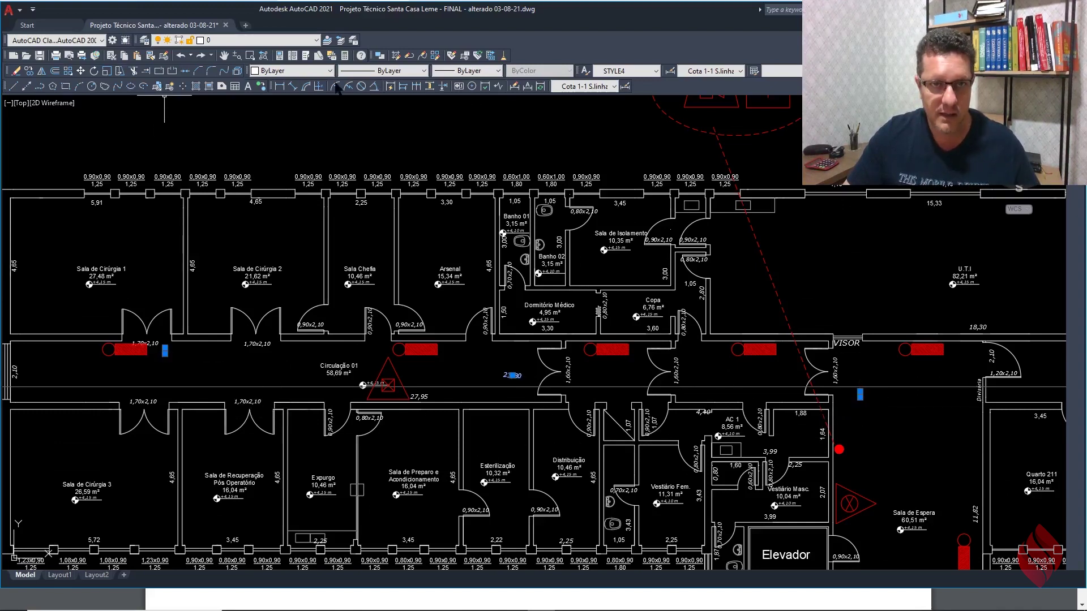
left_click(292, 85)
scroll(846, 400, "up", 4)
left_click(872, 384)
left_click(826, 515)
scroll(865, 465, "up", 2)
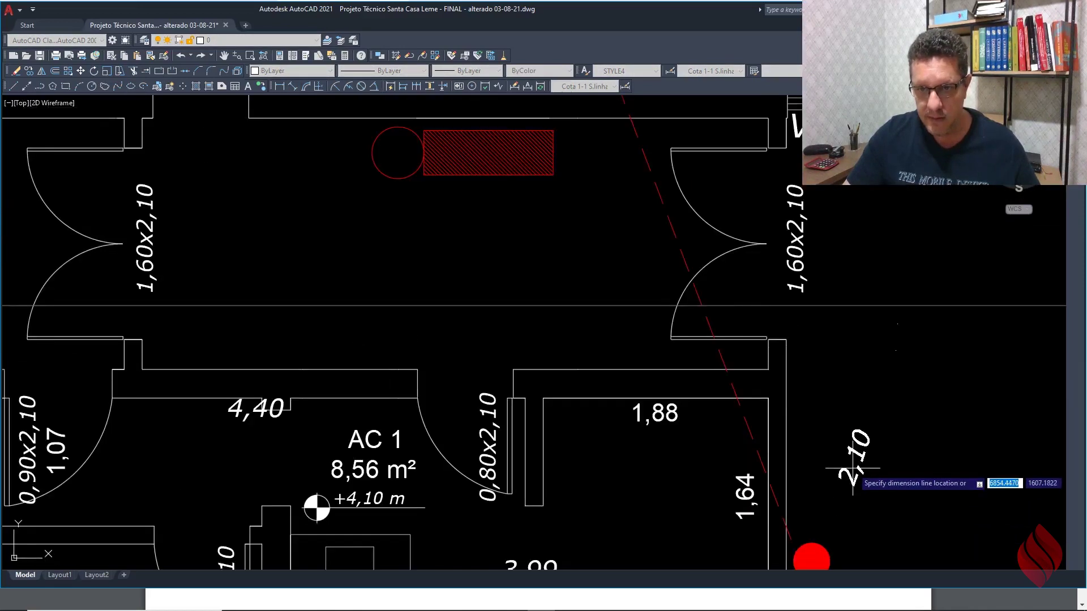
Step: Remove the temporary path dimensions beside the red dot and along Circulação 01
scroll(873, 465, "down", 3)
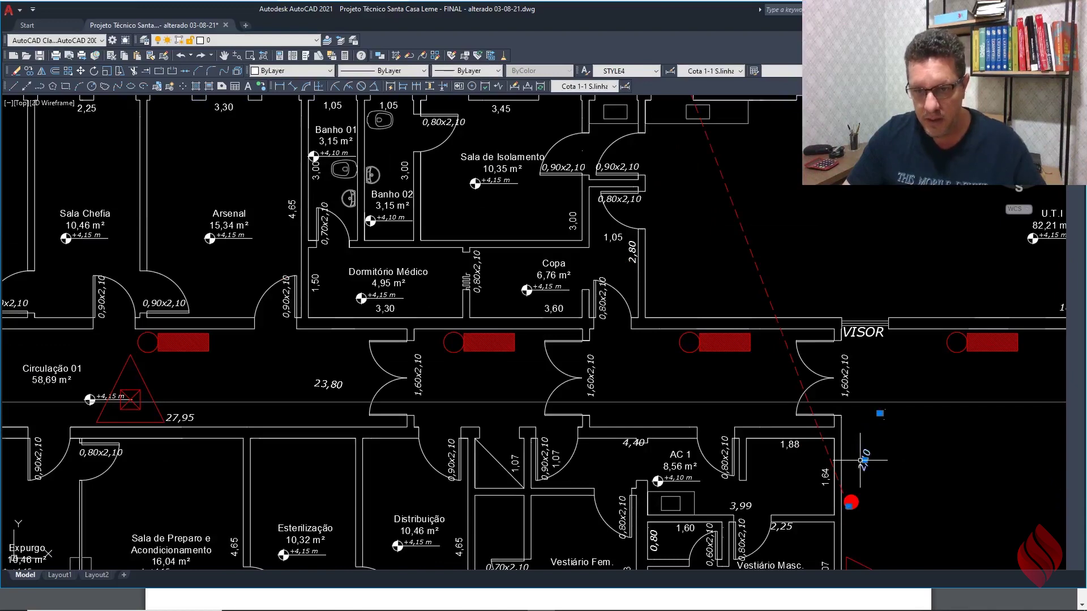
scroll(860, 462, "down", 4)
scroll(898, 437, "up", 6)
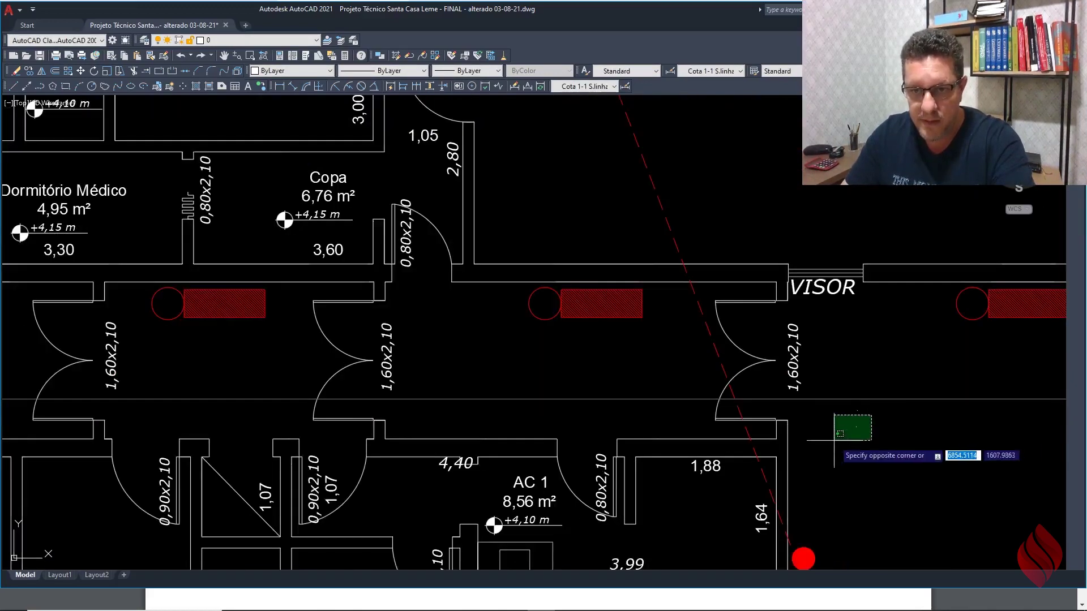
scroll(900, 449, "down", 4)
key("Escape")
scroll(243, 399, "down", 1)
middle_click_drag(243, 400, 267, 389)
scroll(303, 334, "up", 3)
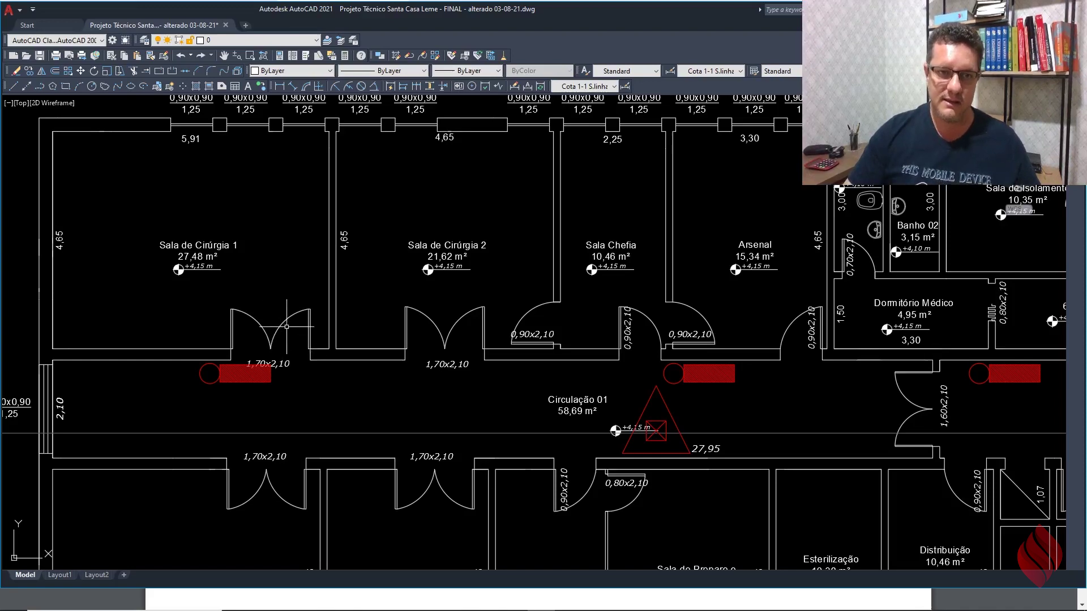
Step: Move the camera and Y symbols out of the dashed ellipse to the empty area above Sala Chefia and Arsenal
scroll(287, 326, "down", 2)
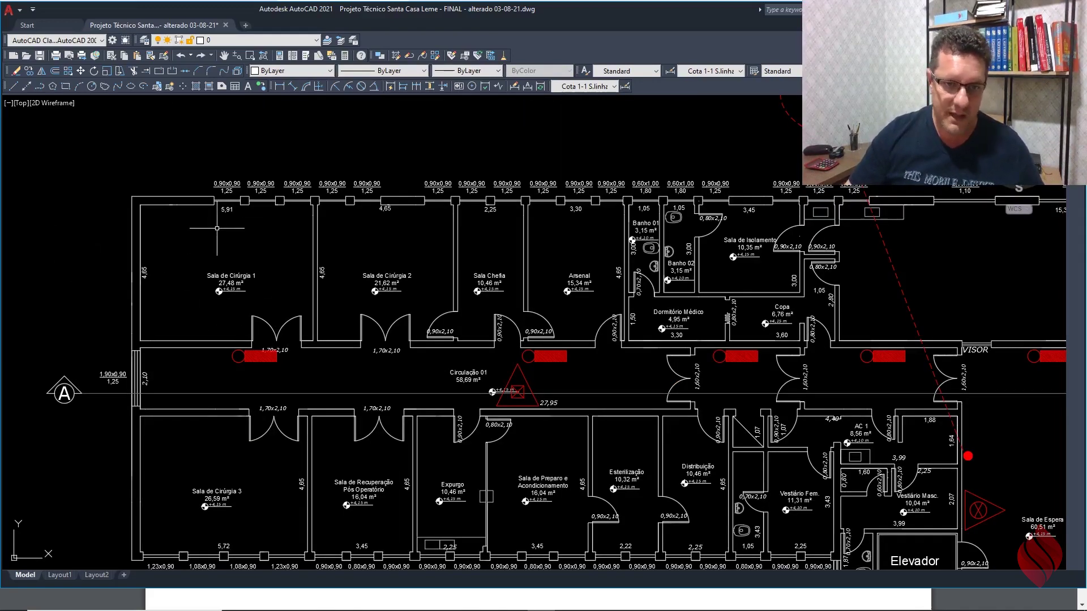
scroll(217, 228, "down", 2)
middle_click_drag(295, 332, 243, 351)
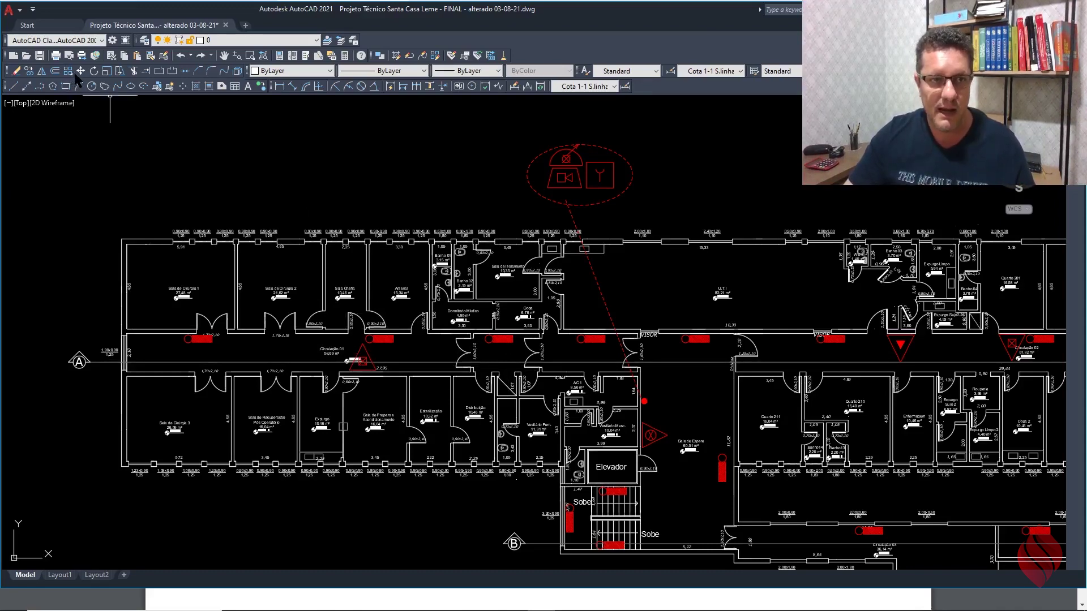
left_click(577, 198)
scroll(589, 184, "up", 5)
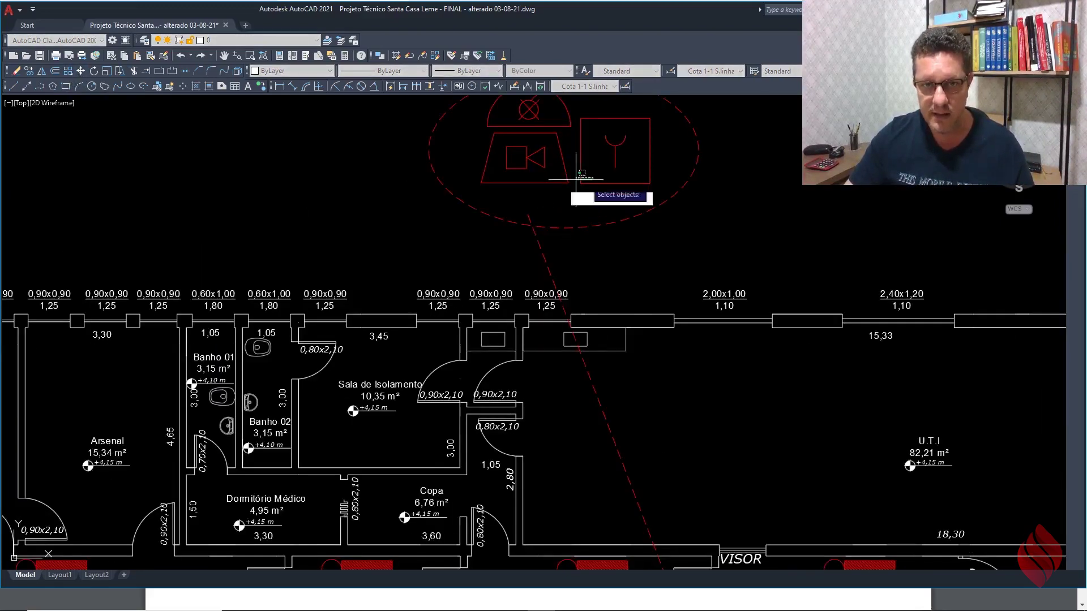
left_click(598, 178)
scroll(603, 176, "down", 2)
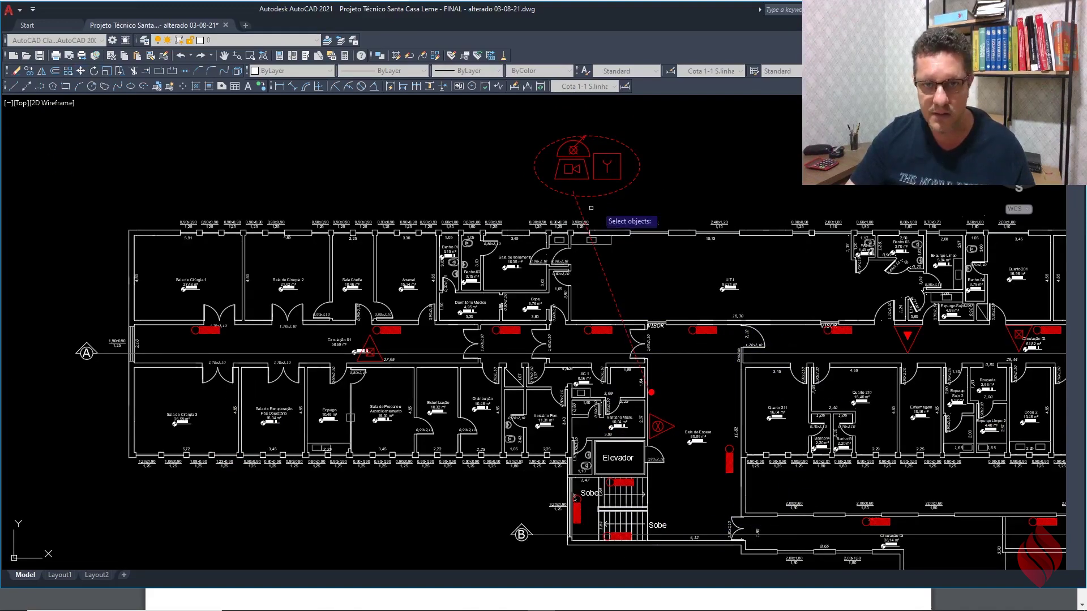
scroll(606, 194, "up", 2)
left_click(583, 145)
left_click(528, 158)
right_click(530, 160)
left_click(533, 162)
scroll(582, 161, "down", 1)
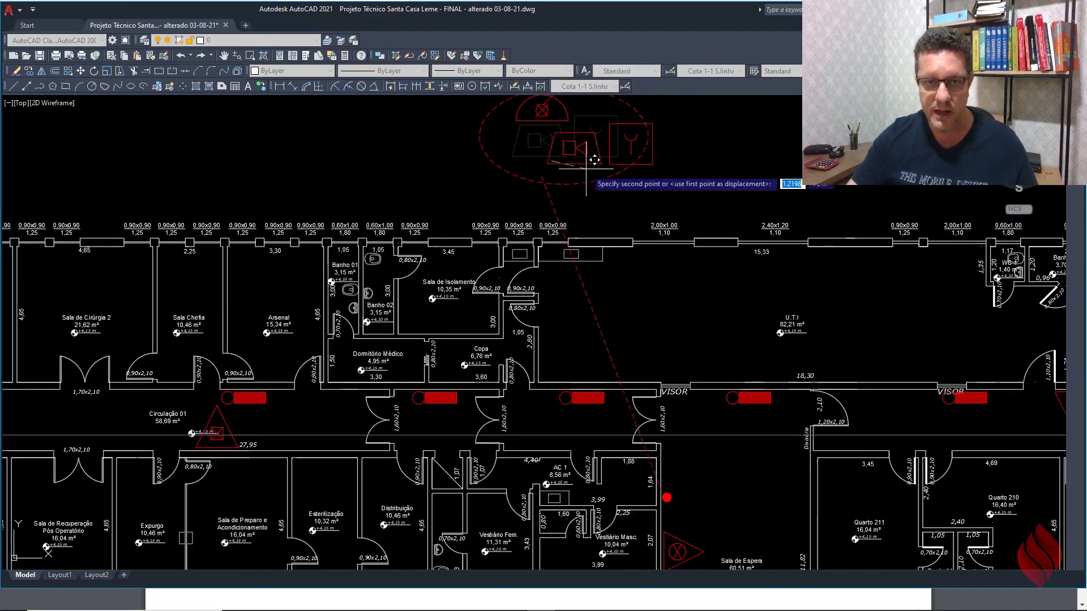
middle_click_drag(278, 139, 374, 254)
left_click(354, 272)
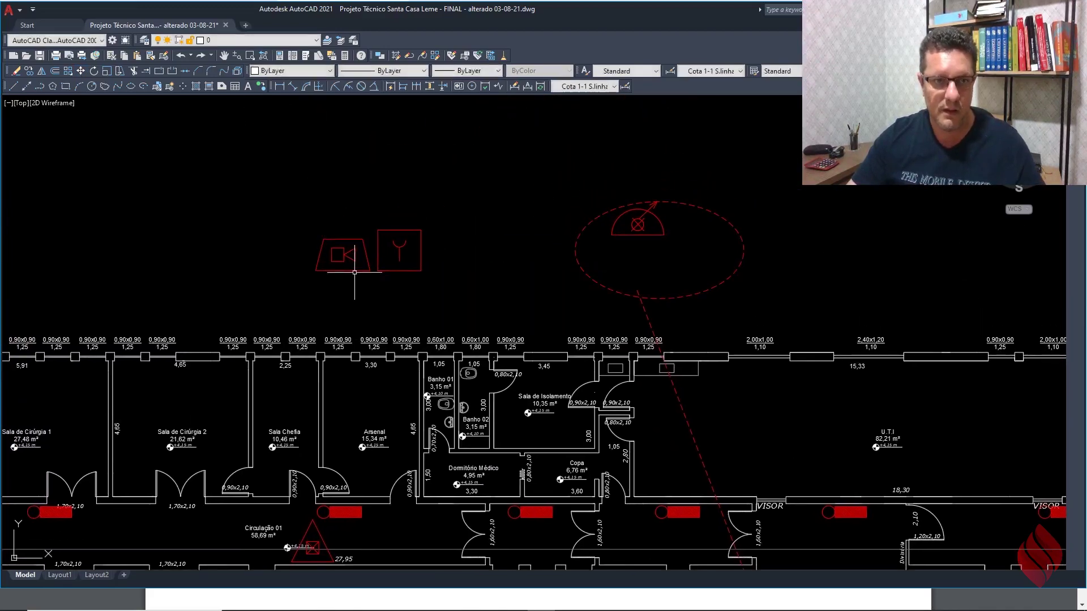
Step: Draw a circle enclosing the relocated camera and Y symbols and centre it around them
left_click(92, 86)
scroll(396, 267, "up", 3)
scroll(315, 225, "down", 1)
left_click(312, 224)
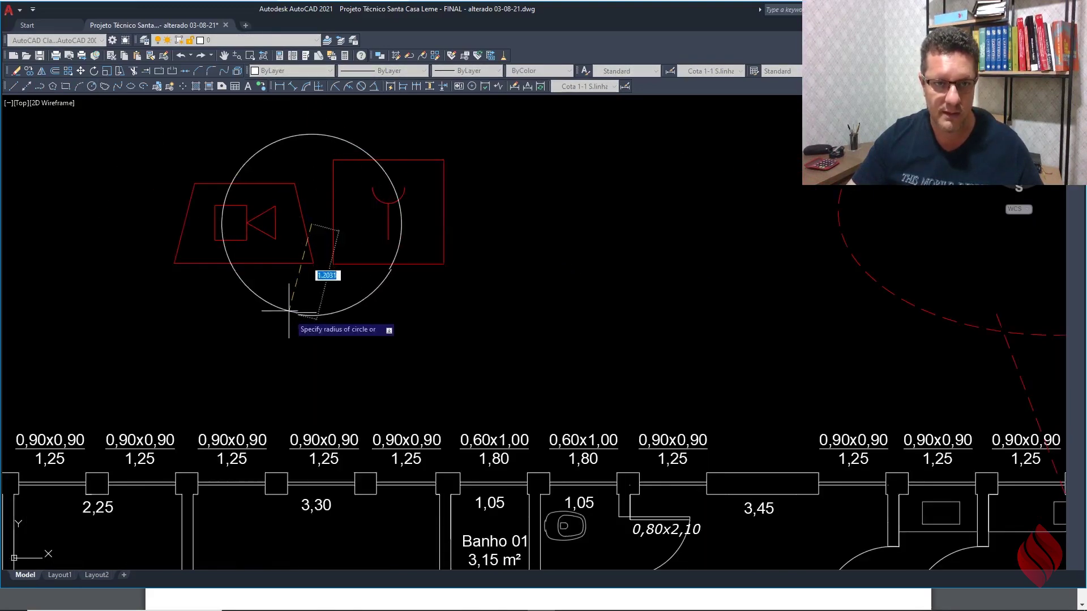
left_click(278, 358)
left_click(380, 339)
left_click(312, 359)
left_click(312, 374)
key("Escape")
Step: Draw a leader line from the new circle's lower edge down to the corridor below Dormitório Médico
left_click(11, 86)
scroll(251, 186, "down", 4)
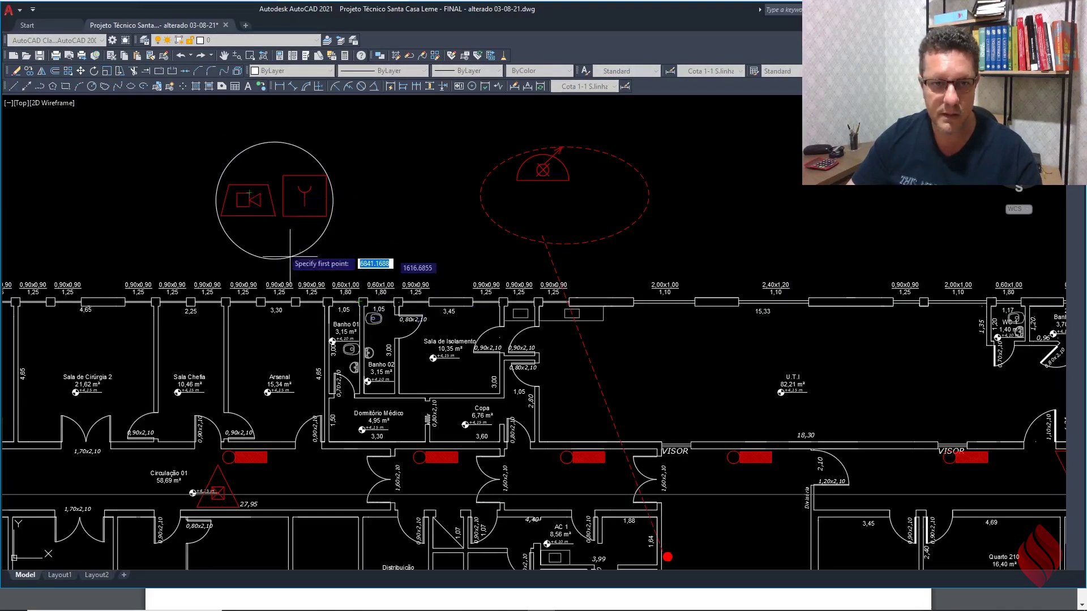
scroll(339, 238, "down", 3)
left_click(282, 250)
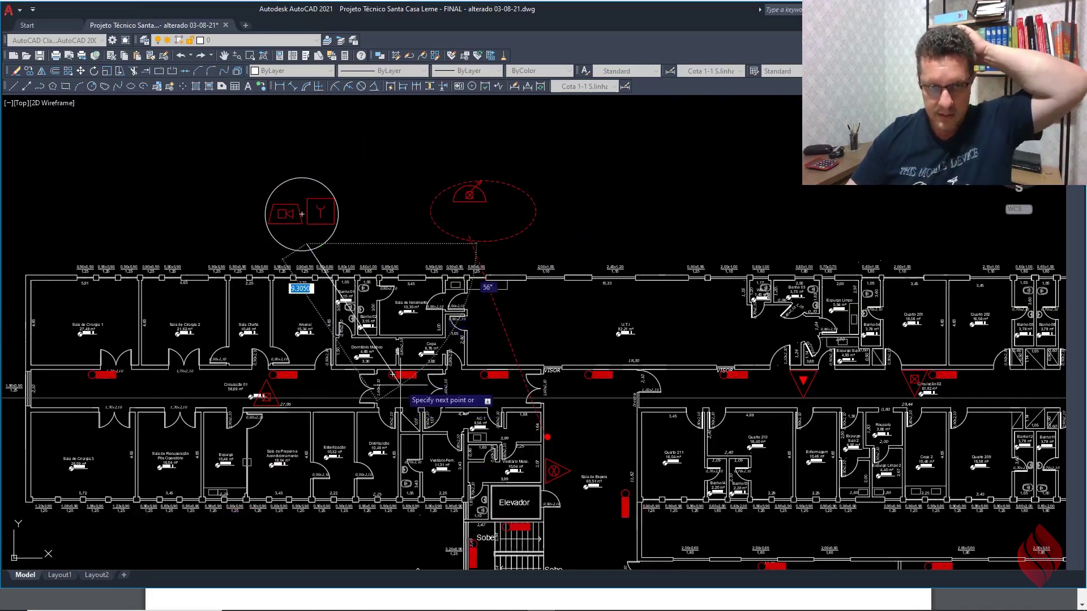
scroll(400, 380, "up", 3)
scroll(400, 378, "up", 2)
scroll(401, 378, "up", 1)
scroll(429, 352, "up", 4)
scroll(369, 359, "down", 2)
scroll(428, 464, "down", 3)
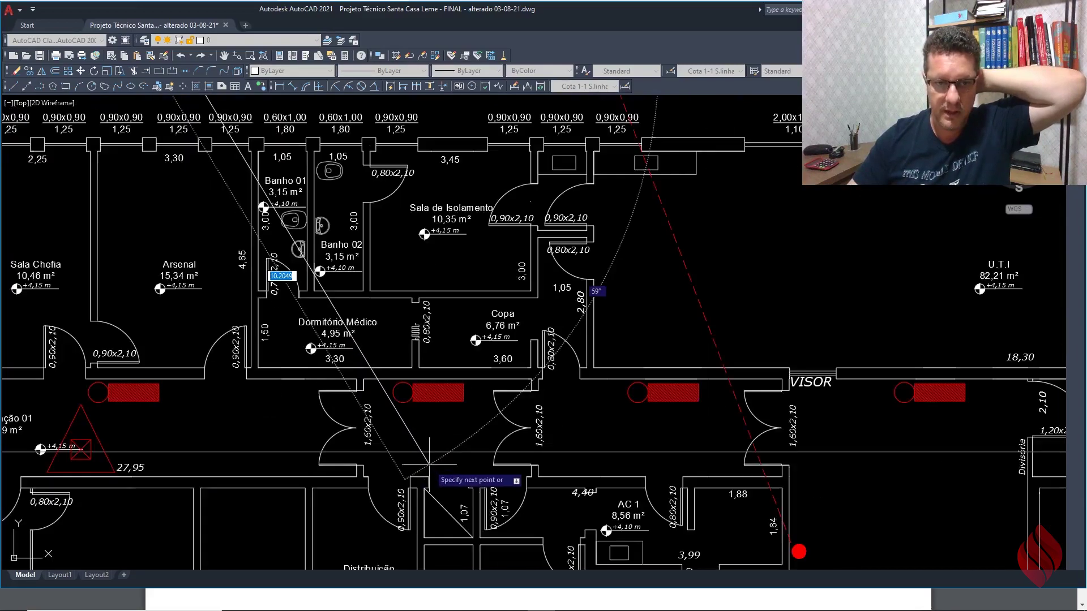
scroll(429, 464, "up", 4)
scroll(364, 388, "down", 8)
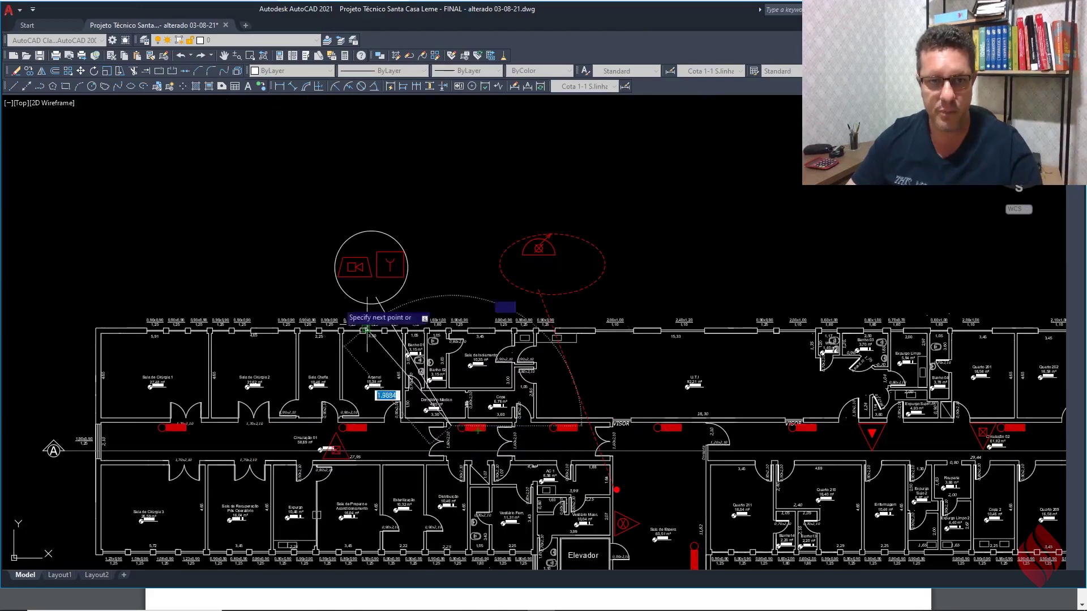
key("Escape")
Step: Match the new circle and its leader line to the dashed red properties of the existing ellipse
left_click(164, 55)
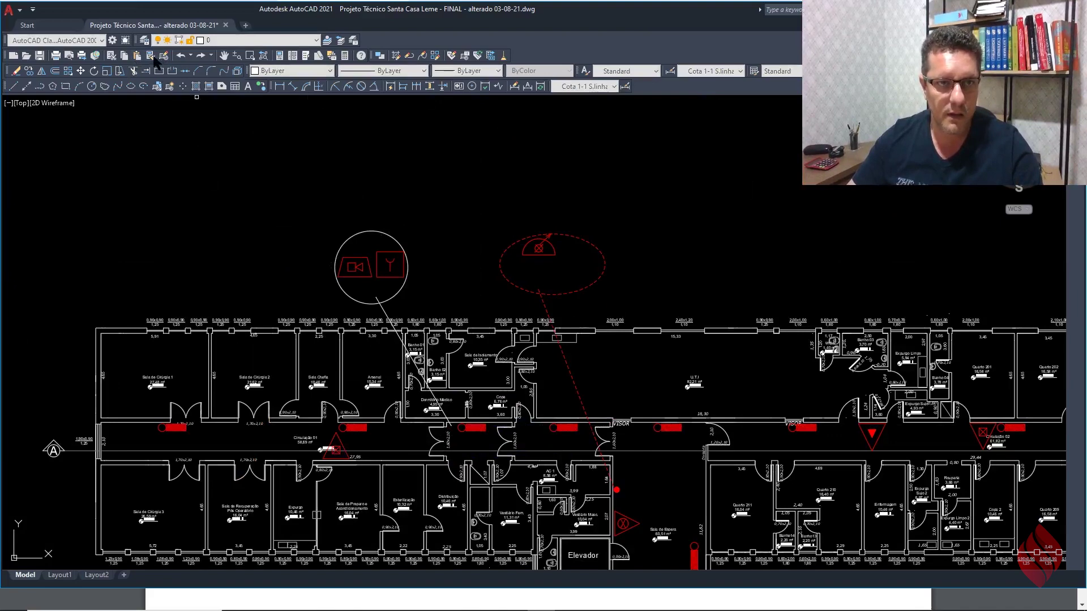
left_click(529, 290)
left_click(420, 300)
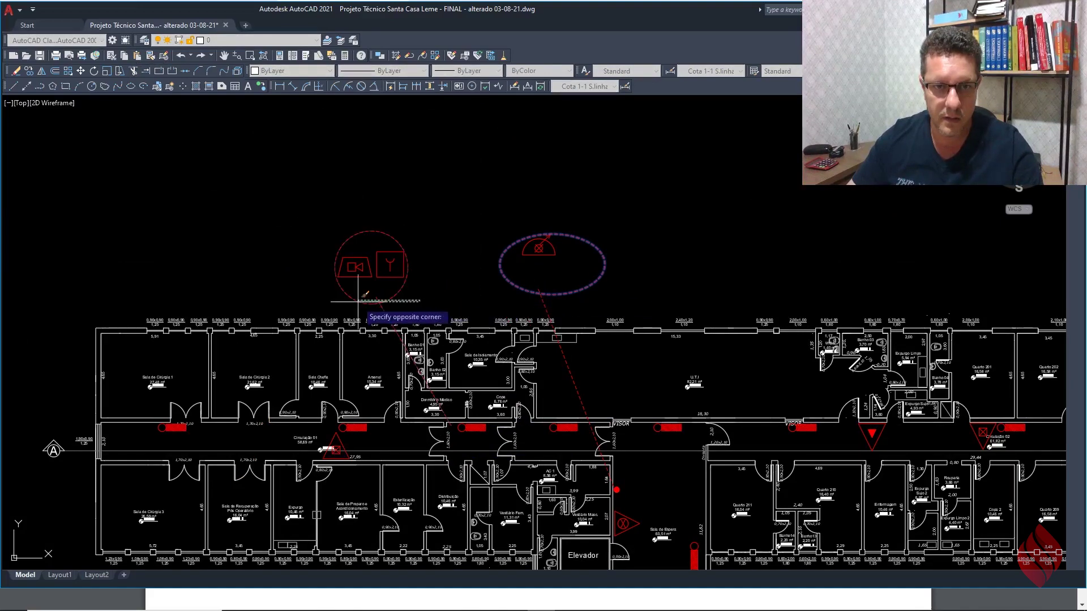
key("Escape")
Step: Measure the diagonal distance from Sala de Cirúrgia 1's far upper corner to the corridor just outside its double door
scroll(365, 305, "down", 2)
scroll(423, 383, "up", 4)
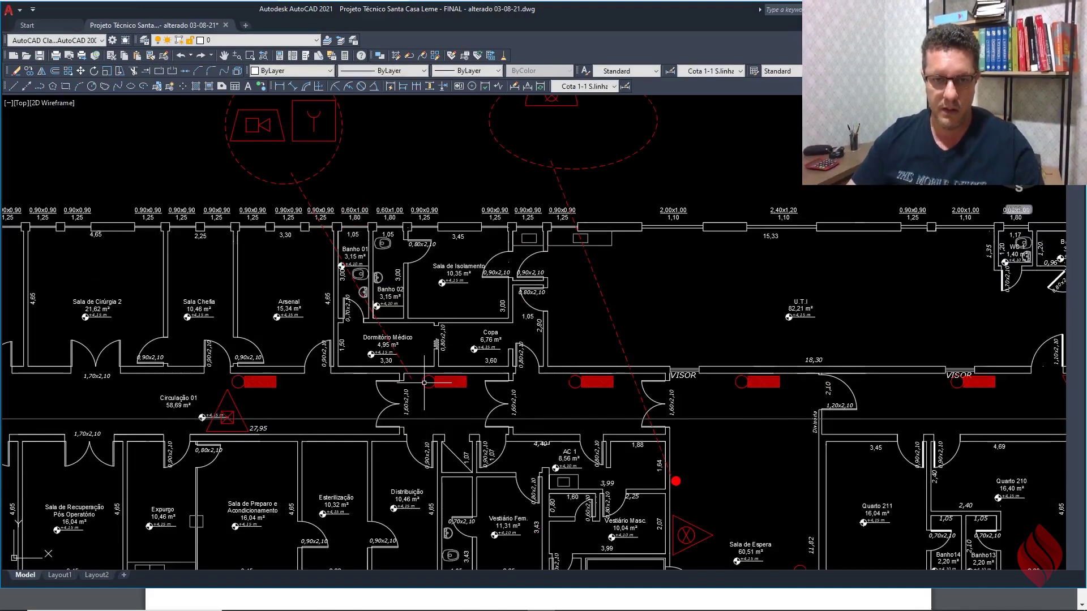
scroll(434, 372, "down", 2)
middle_click_drag(432, 379, 502, 378)
scroll(502, 377, "up", 2)
scroll(502, 377, "down", 2)
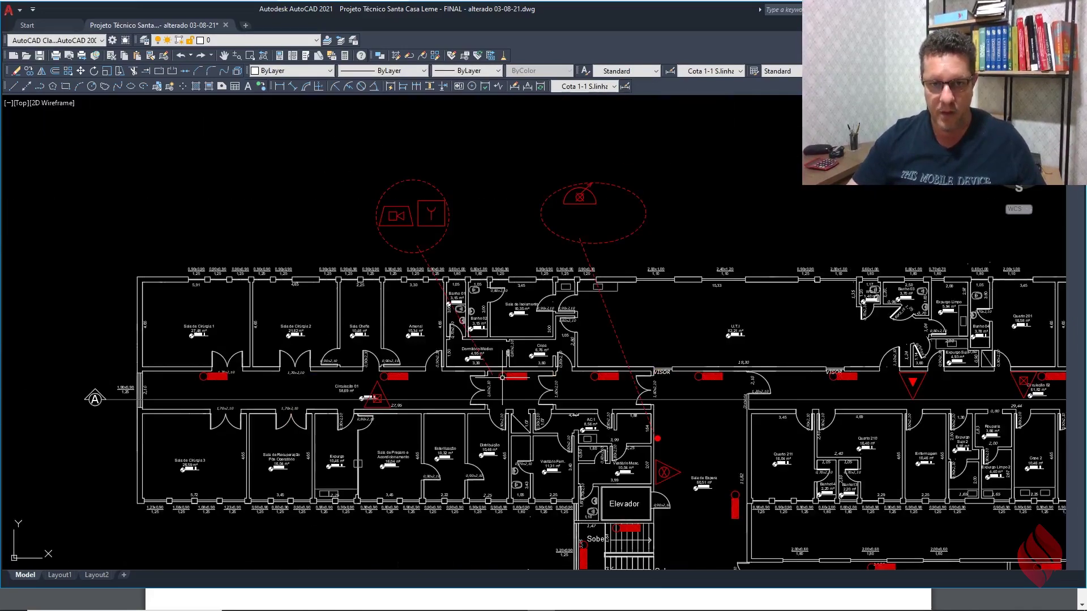
left_click(292, 87)
left_click(143, 282)
scroll(232, 384, "up", 4)
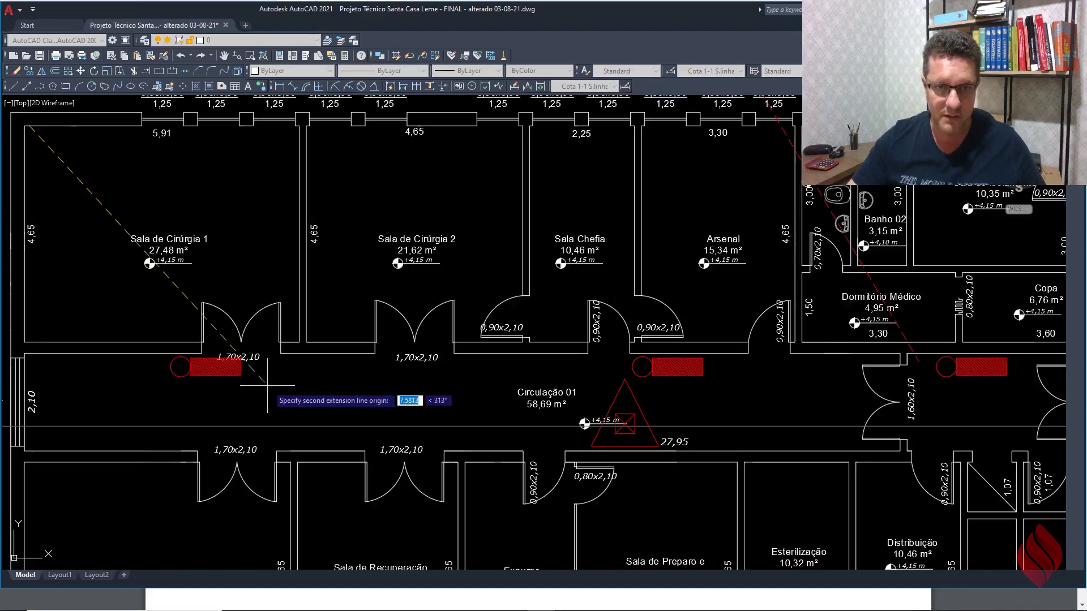
left_click(259, 386)
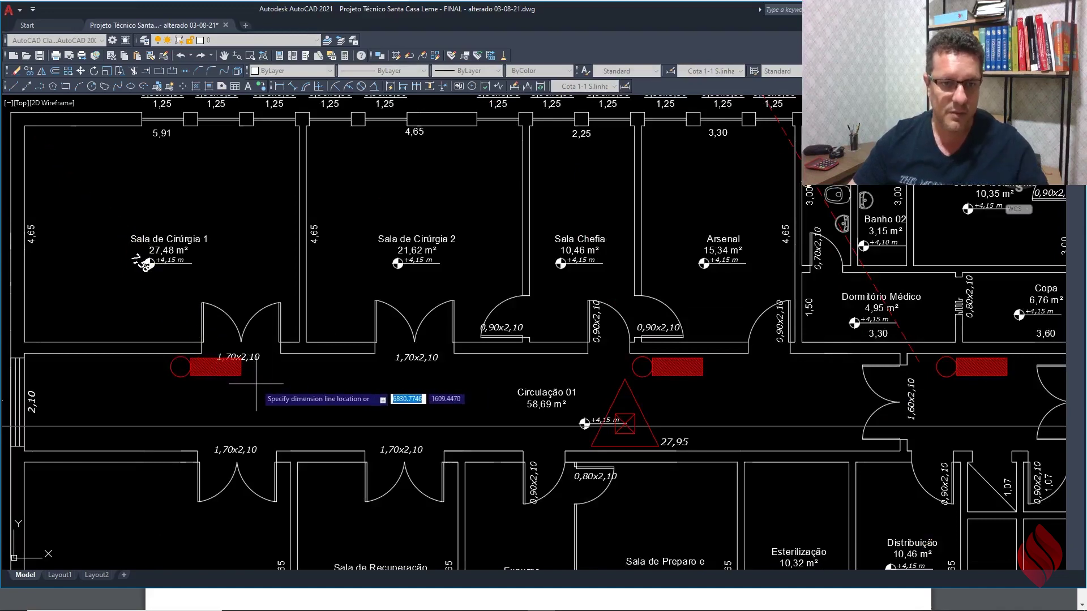
key("Escape")
Step: Measure the distance along Circulação 01 from outside Sala de Cirúrgia 1's door to the camera callout's leader end
right_click(275, 291)
left_click(292, 296)
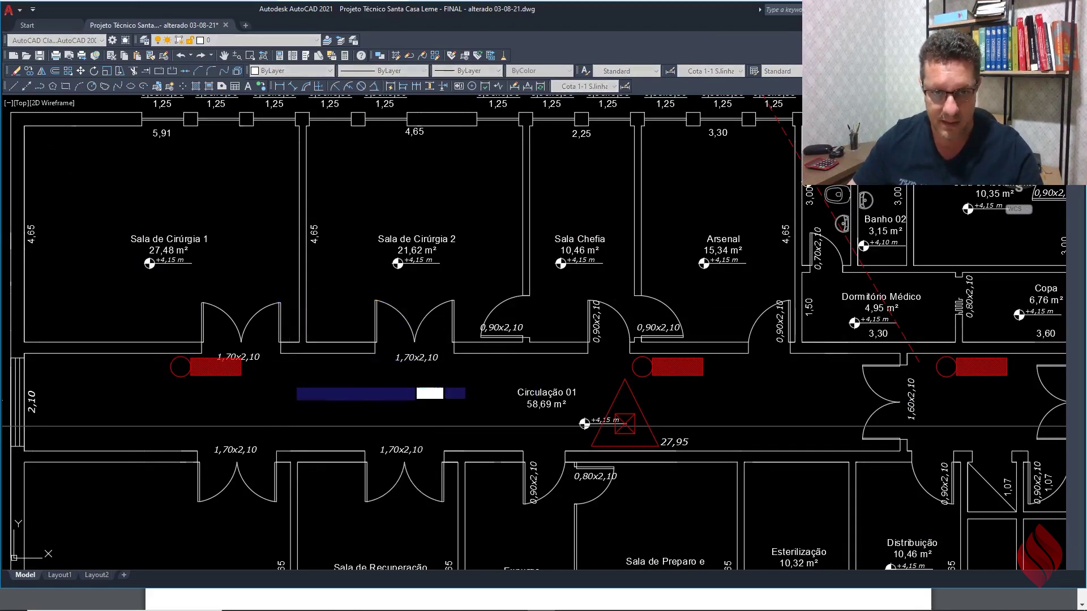
scroll(287, 378, "down", 2)
left_click(292, 374)
left_click(682, 373)
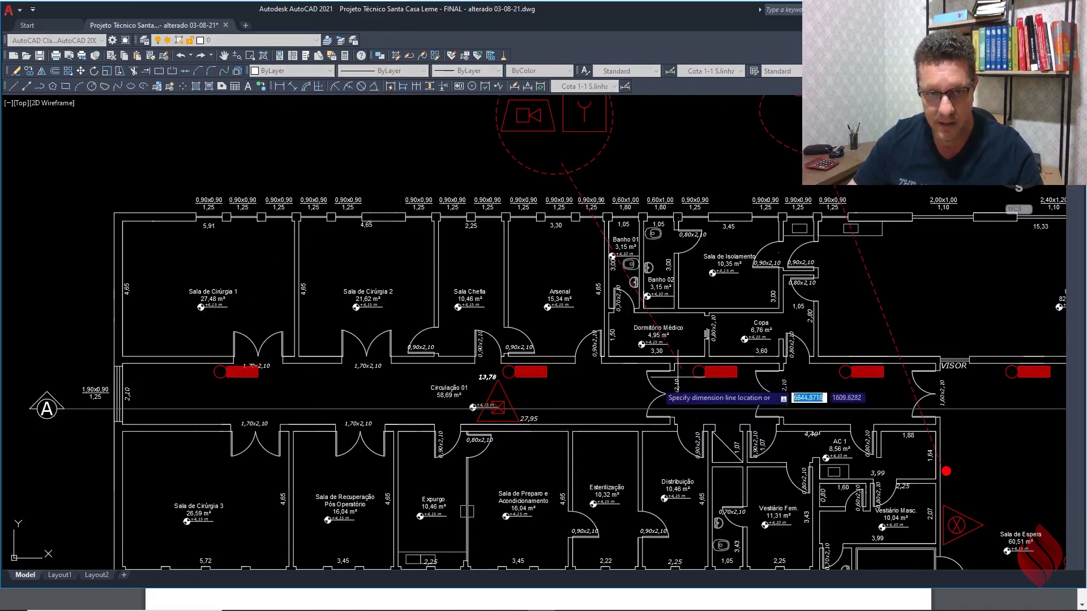
scroll(526, 393, "up", 2)
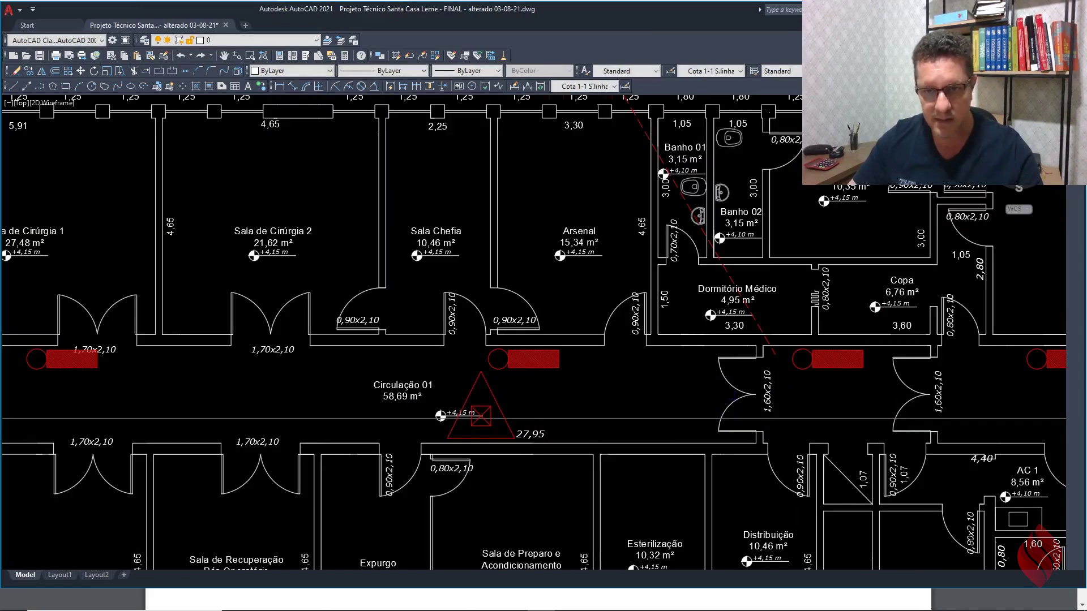
Step: Examine the floor plan from Circulação 01 across the waiting room to the rooms along Circulação 02
scroll(683, 356, "down", 3)
scroll(683, 356, "up", 3)
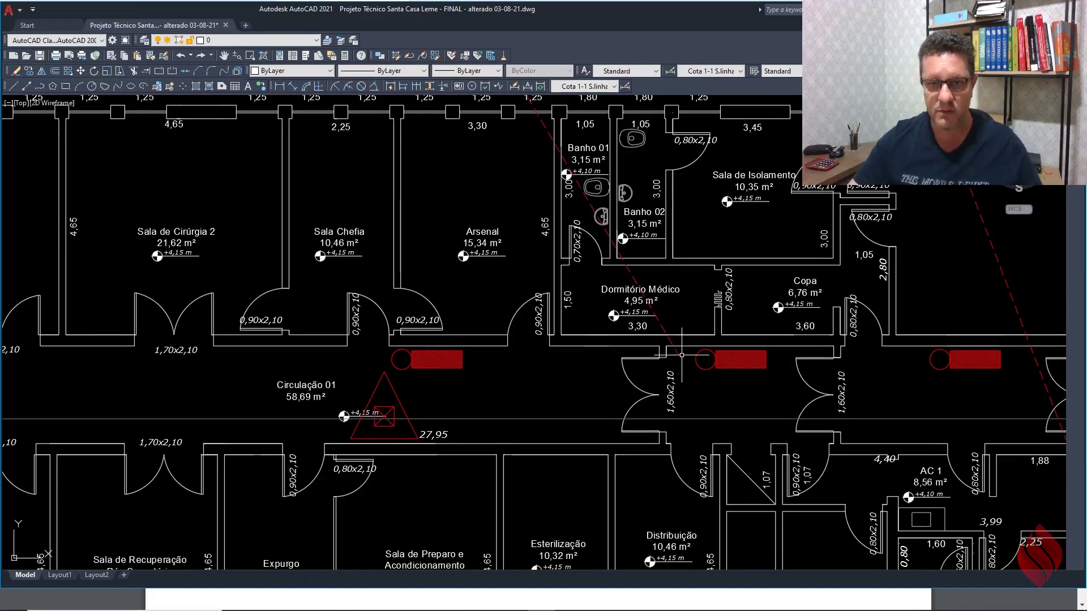
scroll(682, 355, "down", 4)
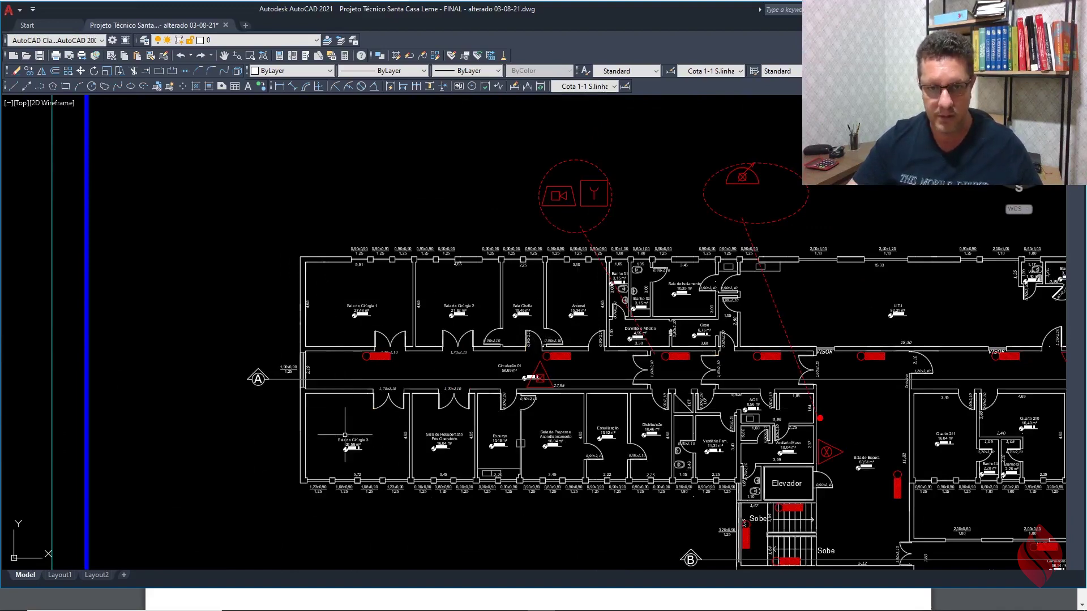
scroll(615, 422, "down", 4)
scroll(407, 325, "up", 4)
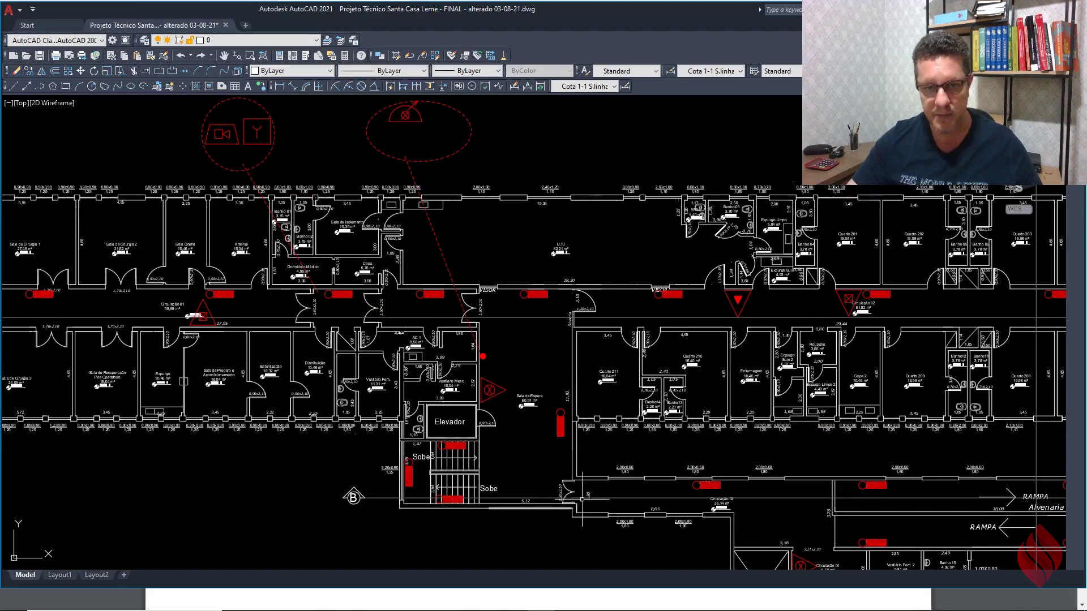
middle_click_drag(614, 322, 526, 377)
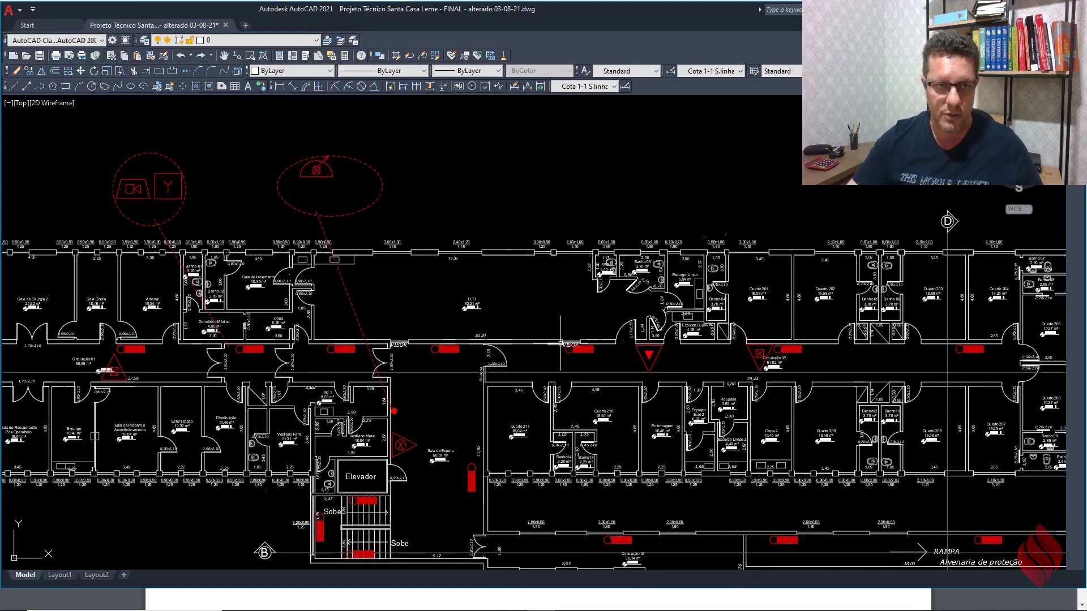
left_click(37, 74)
scroll(391, 287, "up", 2)
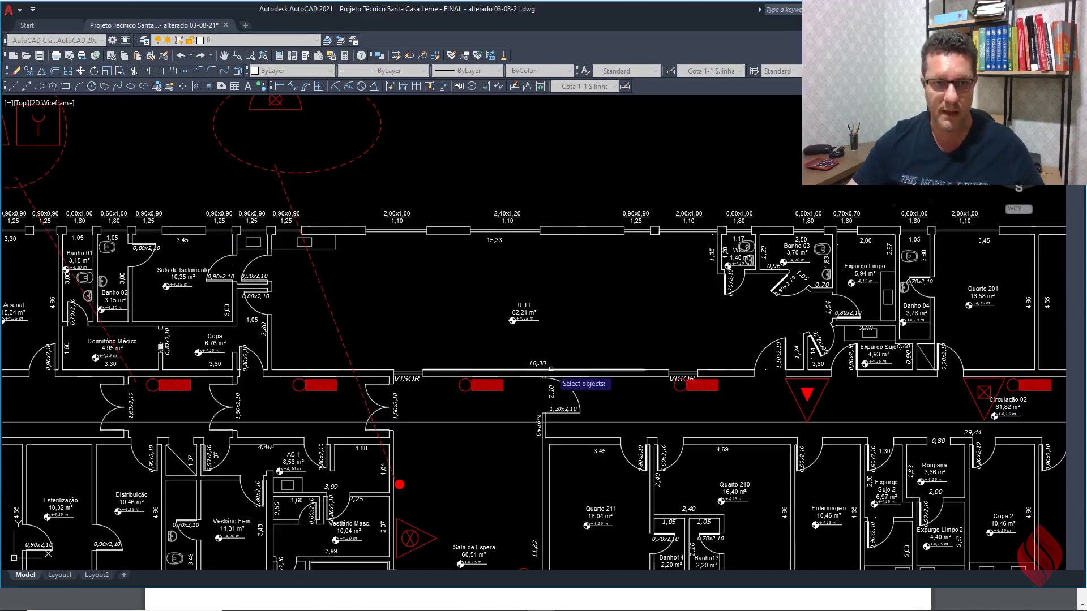
key("Escape")
Step: Examine the corridor and doorways around Dormitório Médico, Copa and Sala de Isolamento for the route into the U.T.I
scroll(323, 389, "up", 4)
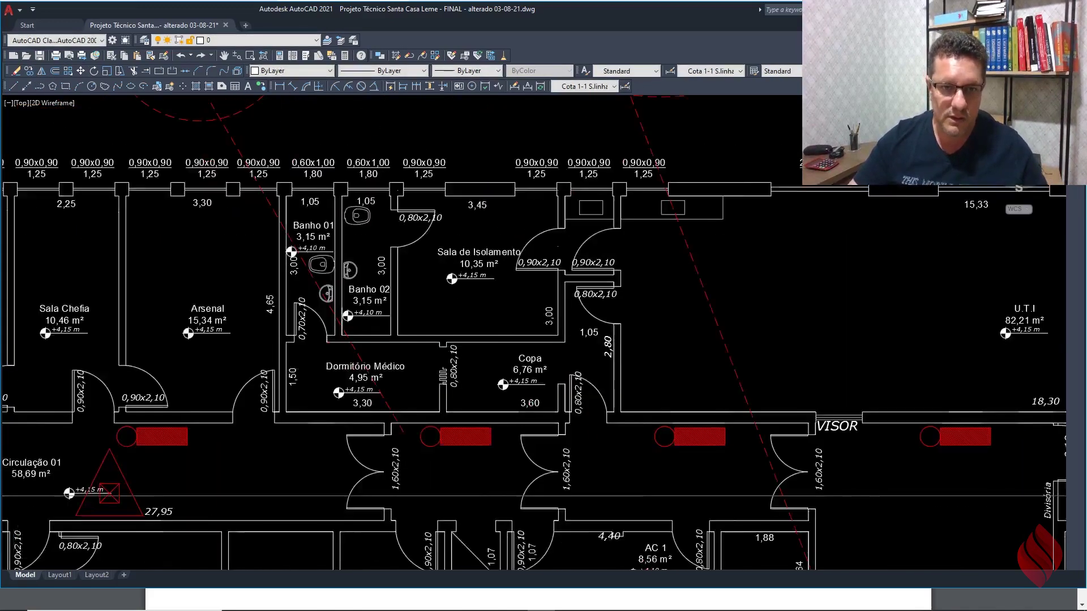
scroll(314, 406, "down", 2)
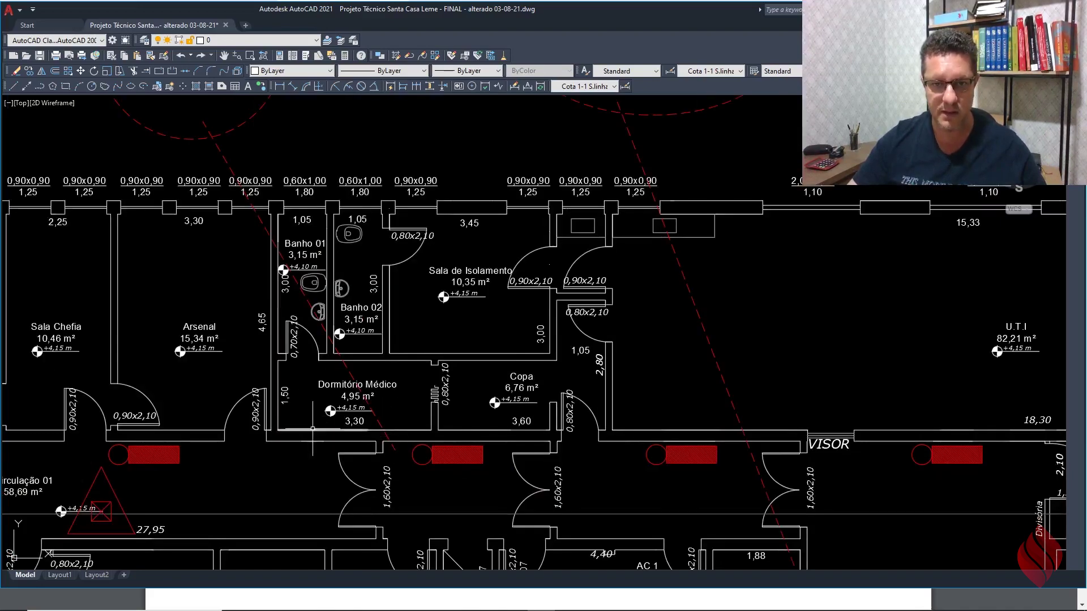
scroll(573, 458, "up", 2)
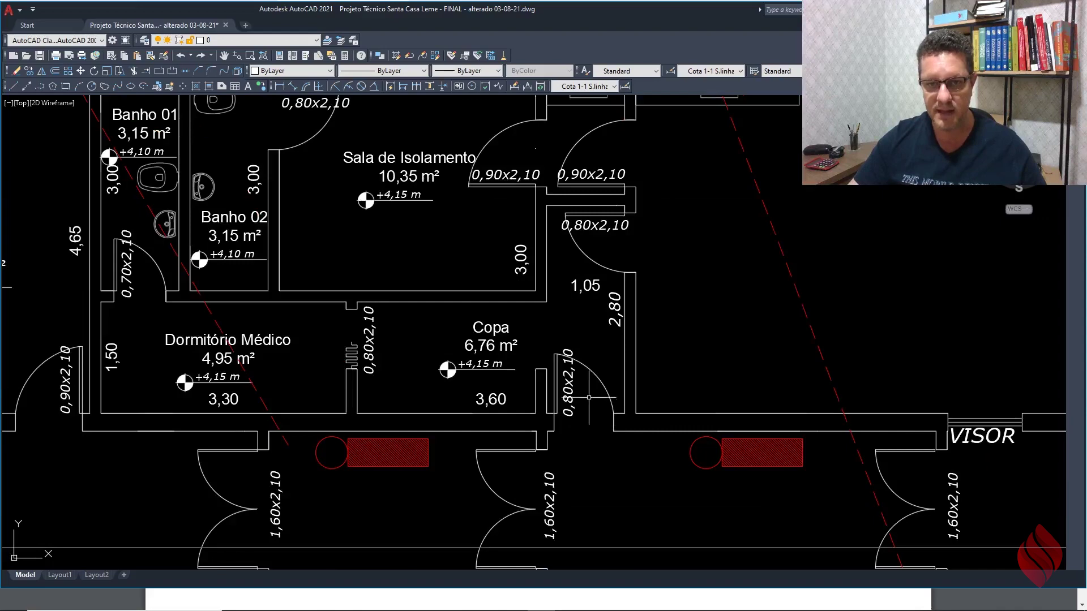
scroll(589, 400, "down", 2)
scroll(480, 439, "down", 2)
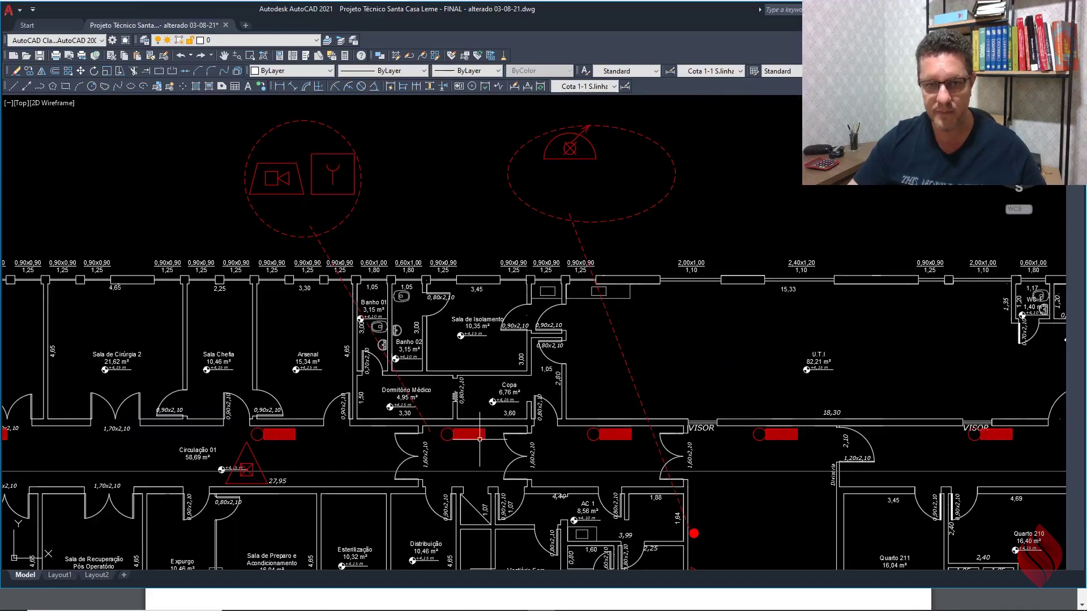
scroll(559, 419, "up", 2)
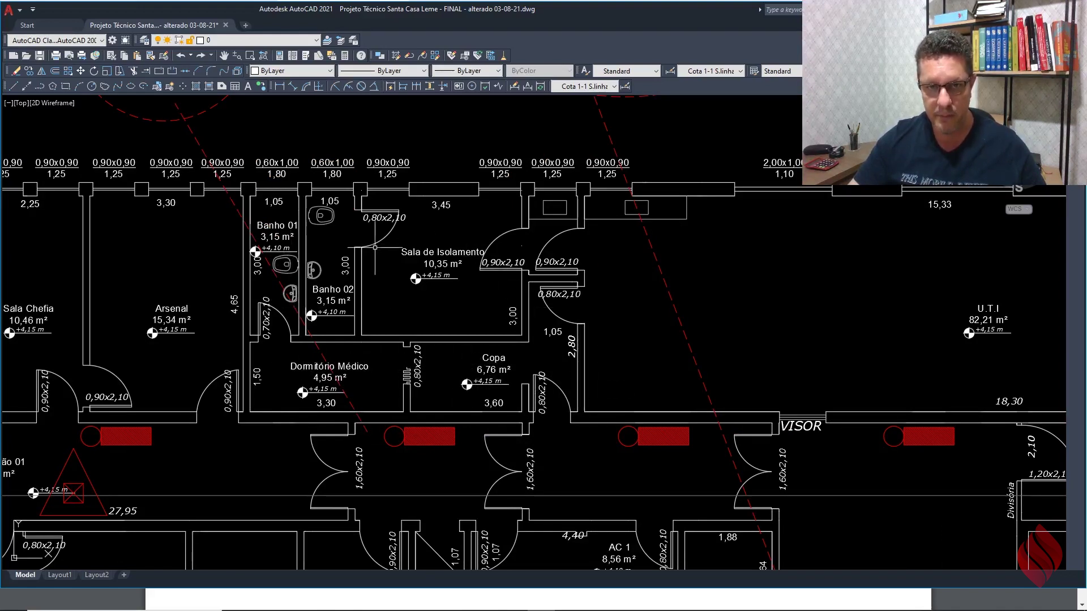
scroll(362, 345, "down", 5)
scroll(420, 355, "up", 5)
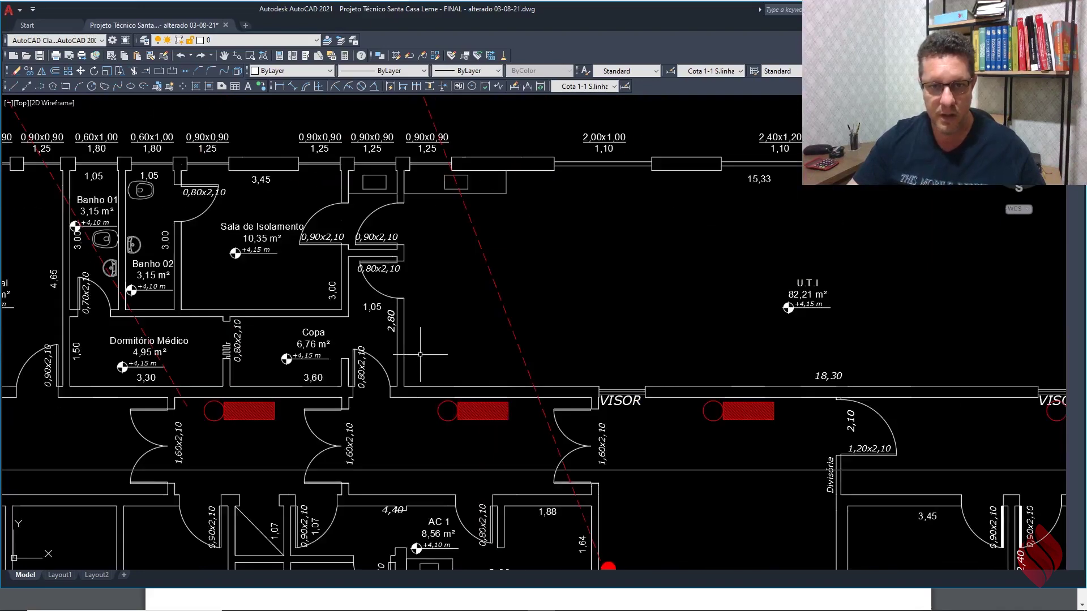
scroll(199, 415, "down", 2)
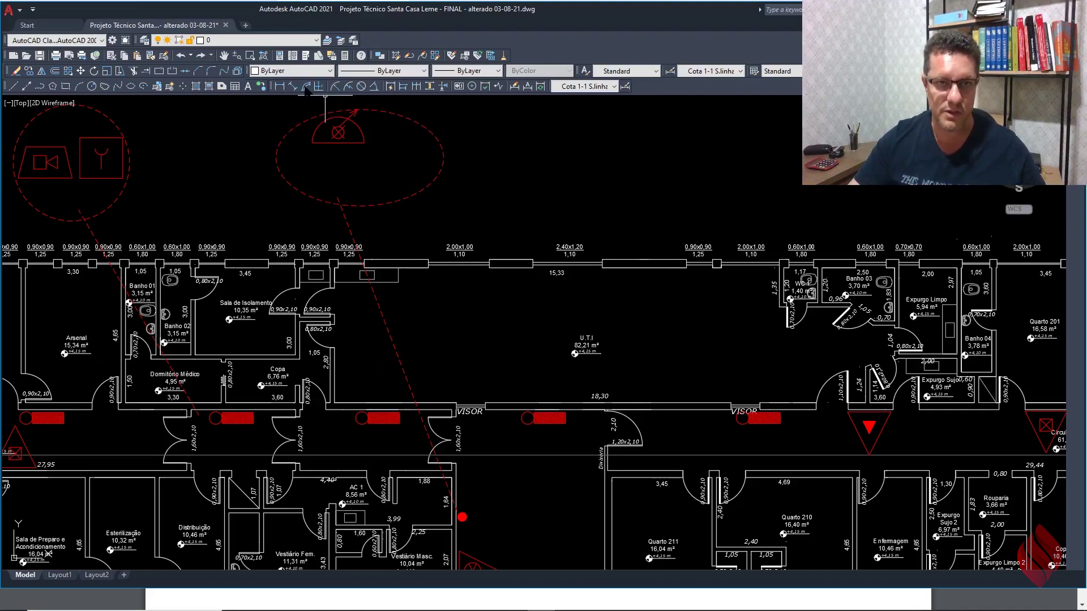
Step: Add an aligned dimension along the corridor from the camera callout's leader end to the door beside Copa
left_click(279, 86)
left_click(200, 416)
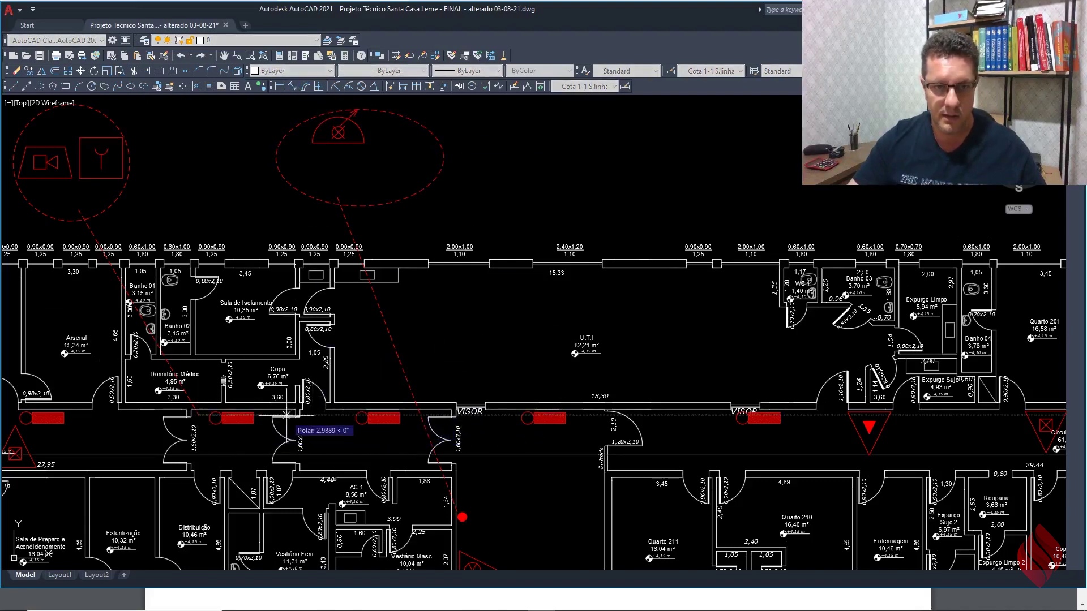
scroll(292, 416, "up", 2)
left_click(350, 415)
left_click(352, 422)
Step: Add an aligned dimension from the corridor outside the door beside Copa up to the U.T.I. doorway
right_click(352, 423)
left_click(395, 220)
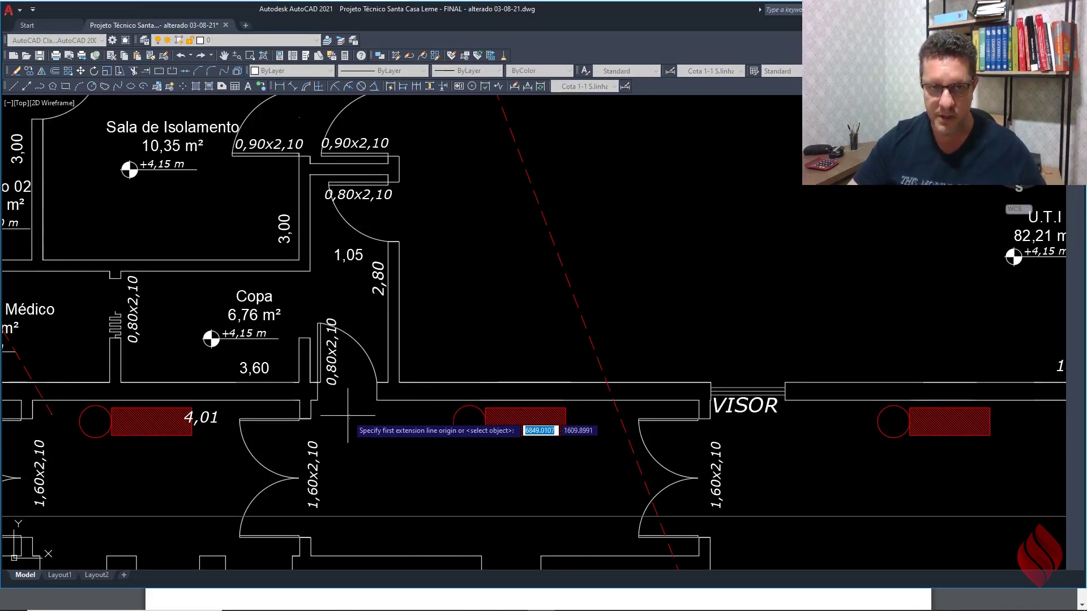
left_click(348, 419)
scroll(349, 420, "down", 2)
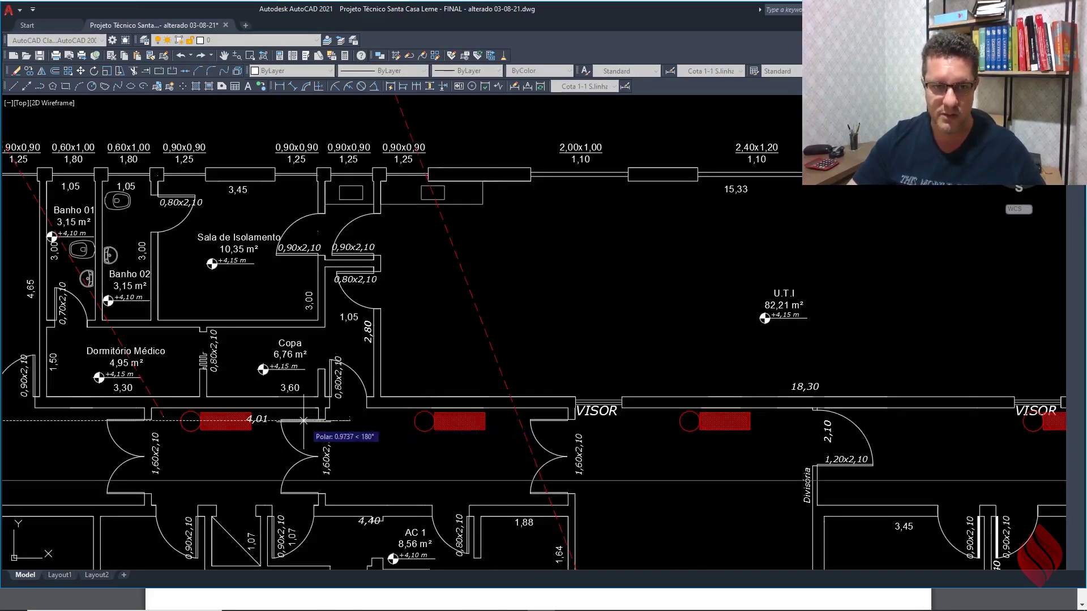
scroll(369, 301, "up", 3)
left_click(378, 291)
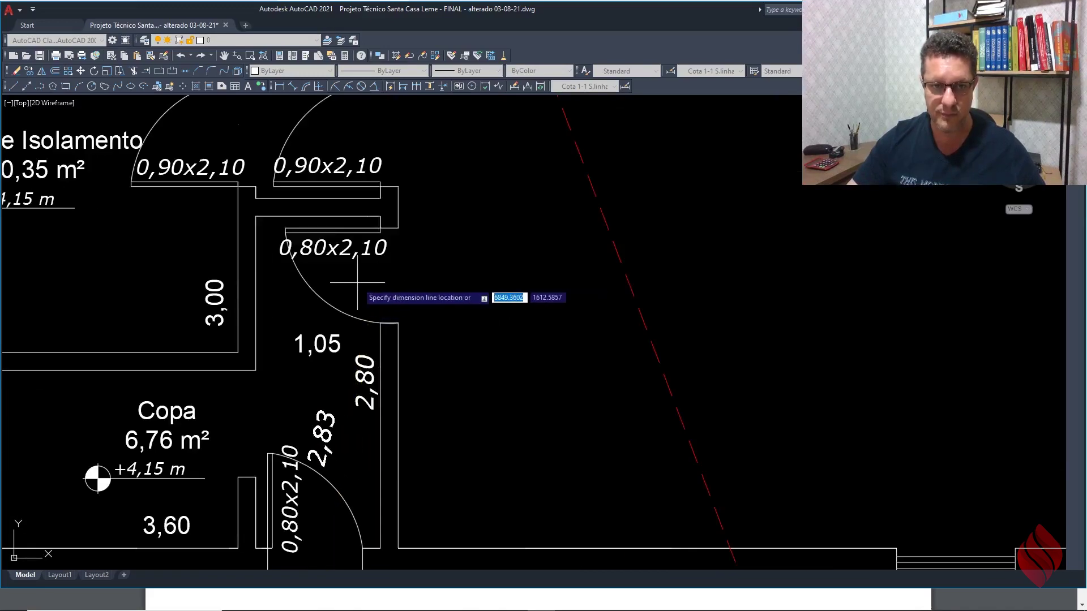
left_click(347, 292)
Step: Draw a coverage circle with a radius of 22 centred on the U.T.I. doorway near Copa
scroll(334, 396, "down", 2)
right_click(375, 328)
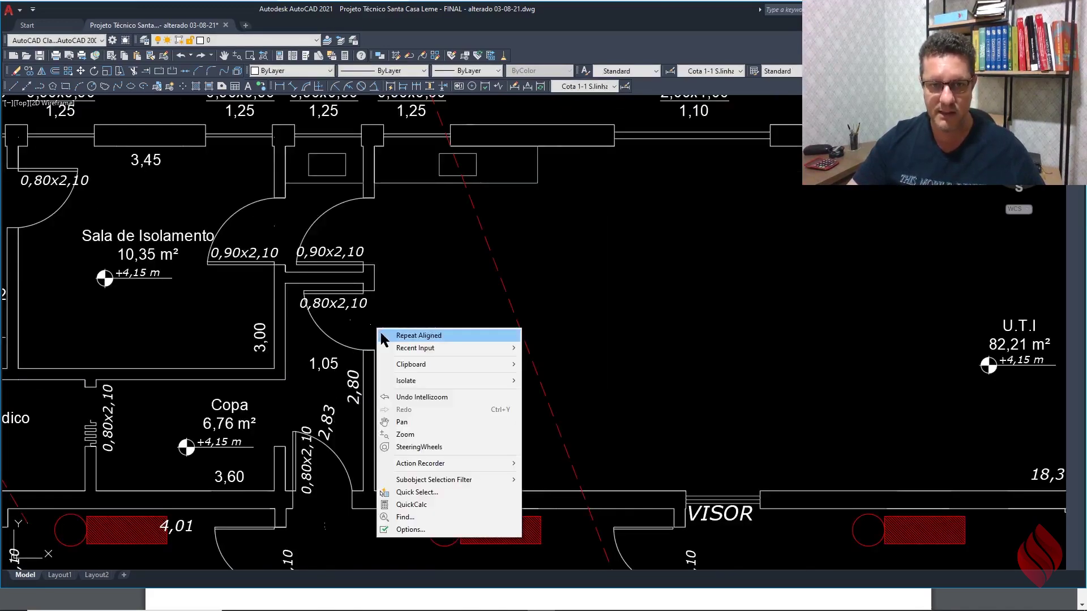
left_click(396, 335)
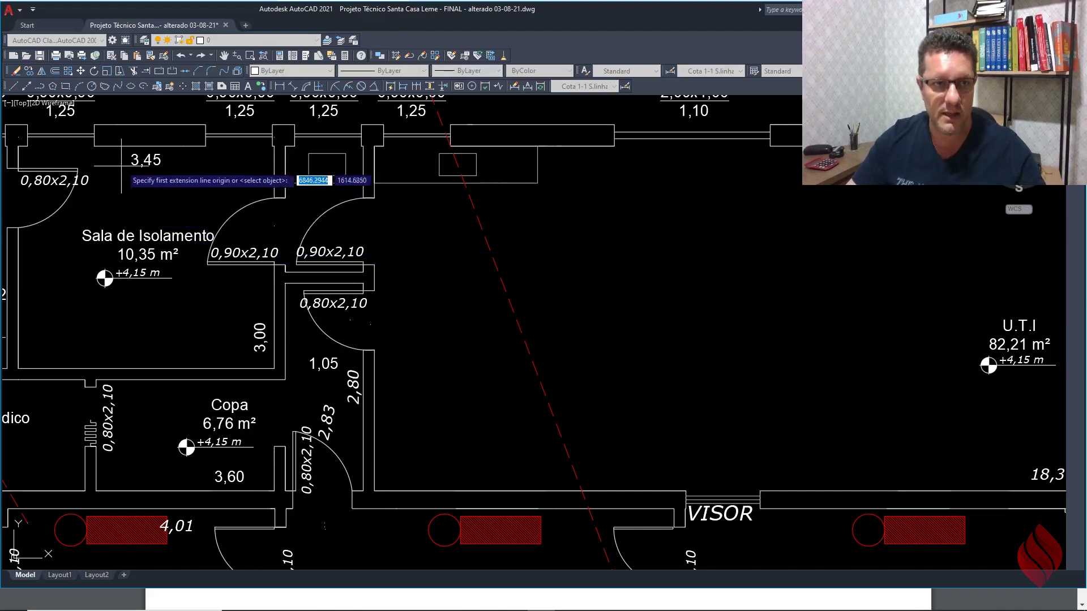
left_click(91, 86)
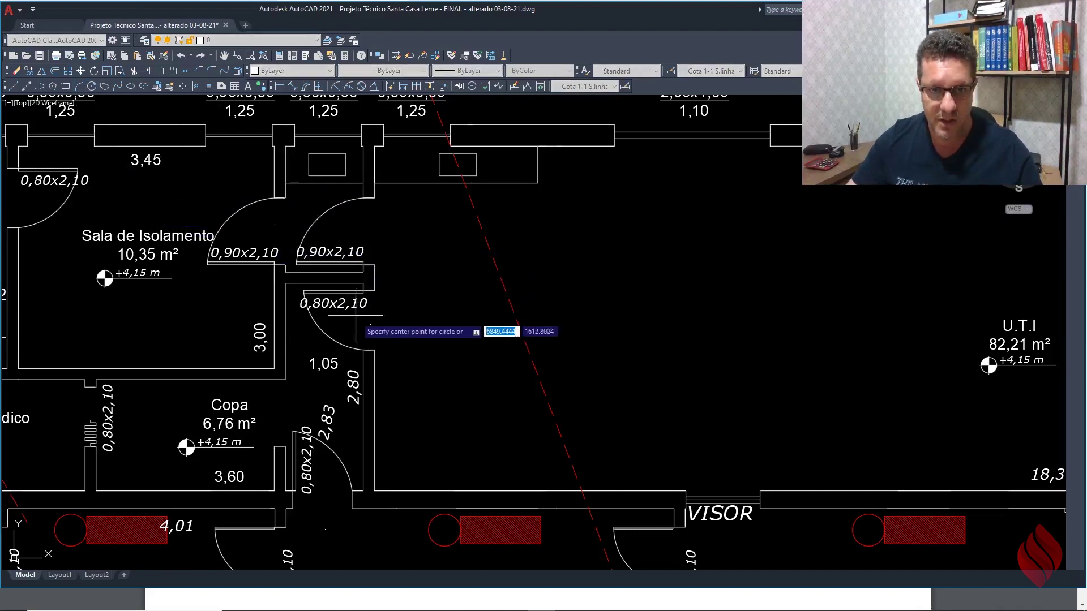
left_click(368, 326)
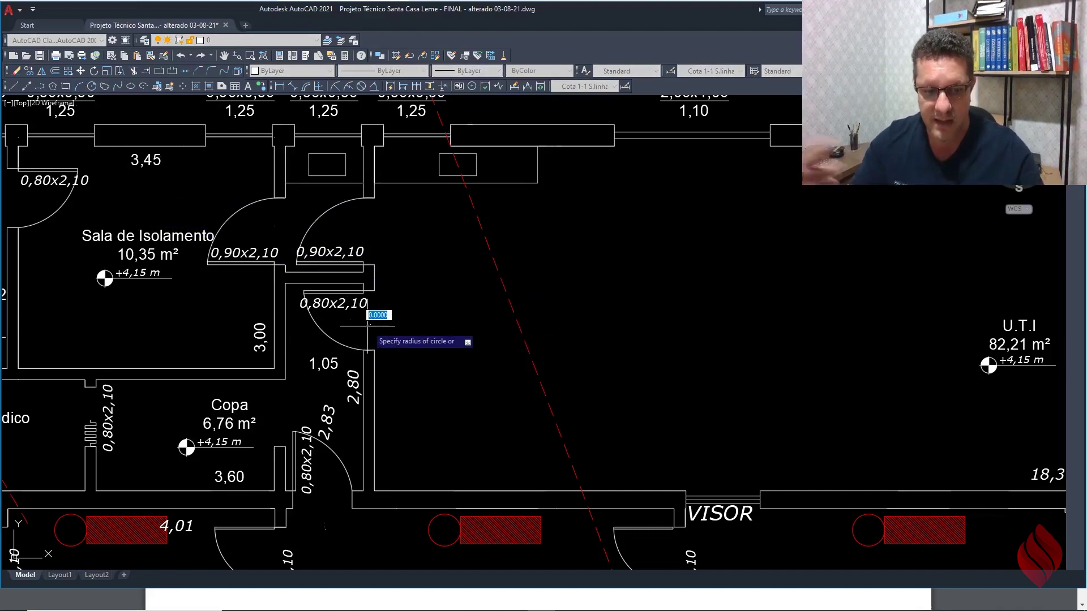
type("22")
key("Return")
Step: Examine how far the coverage circle reaches past the U.T.I. around Expurgo Limpo, Expurgo Sujo and Banho 04
scroll(374, 341, "down", 5)
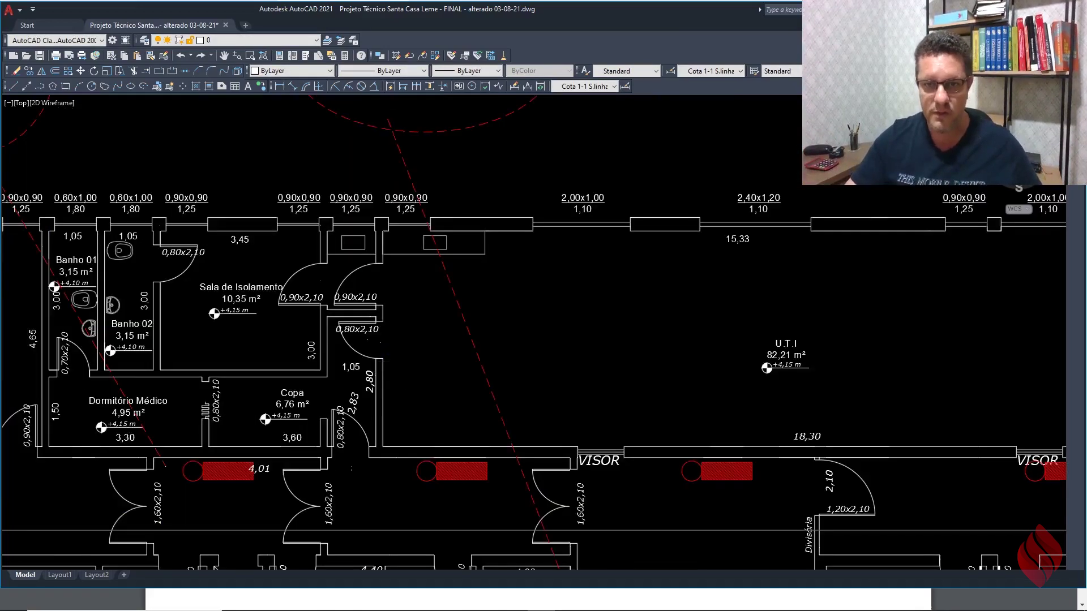
scroll(742, 339, "up", 2)
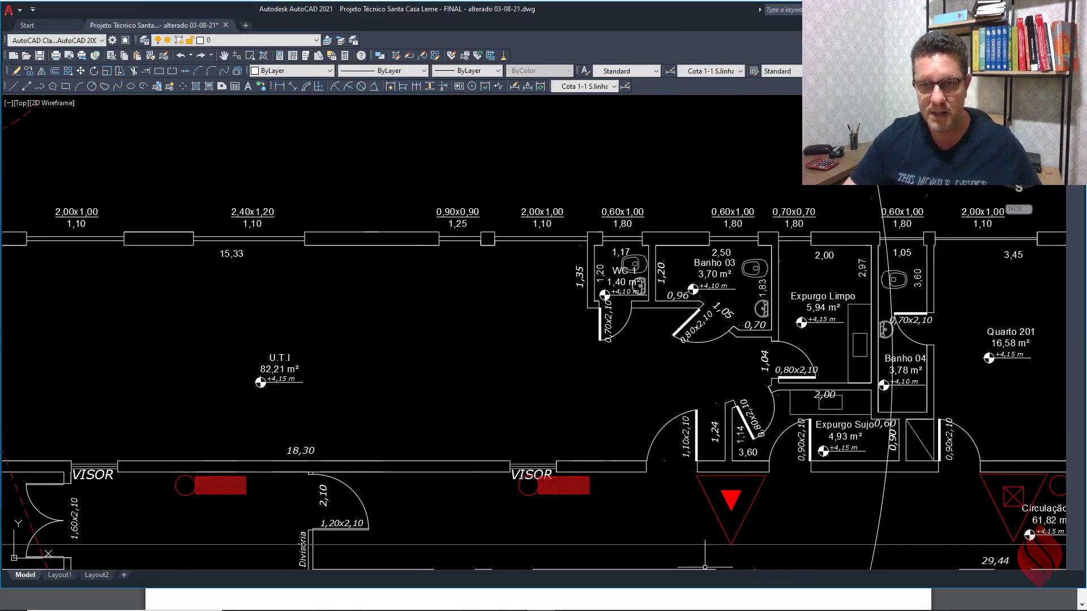
scroll(577, 332, "down", 2)
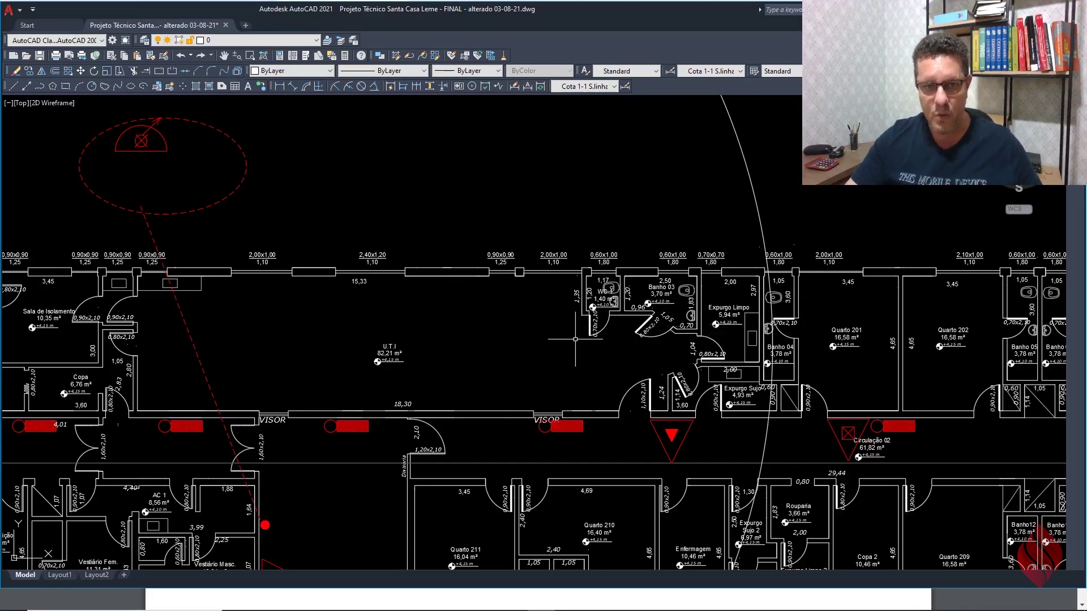
scroll(756, 312, "up", 2)
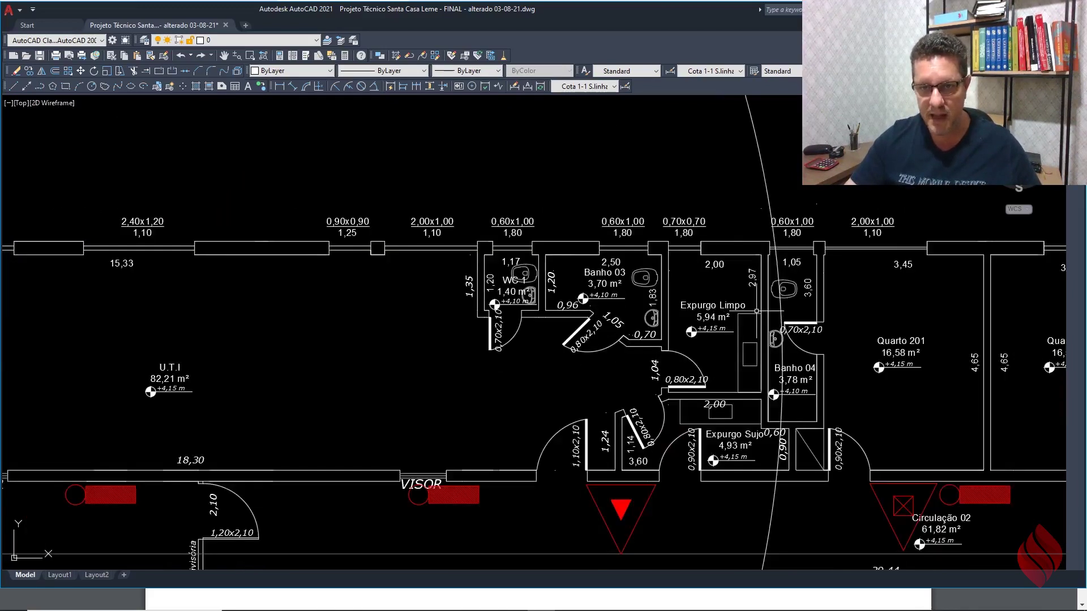
scroll(732, 309, "up", 5)
scroll(682, 289, "down", 3)
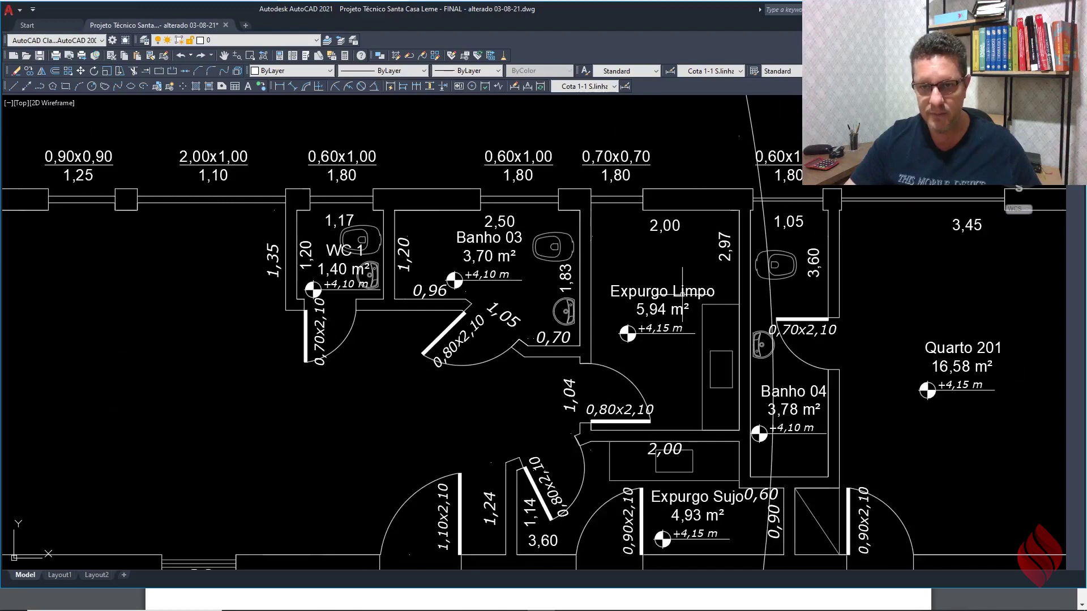
scroll(715, 320, "down", 1)
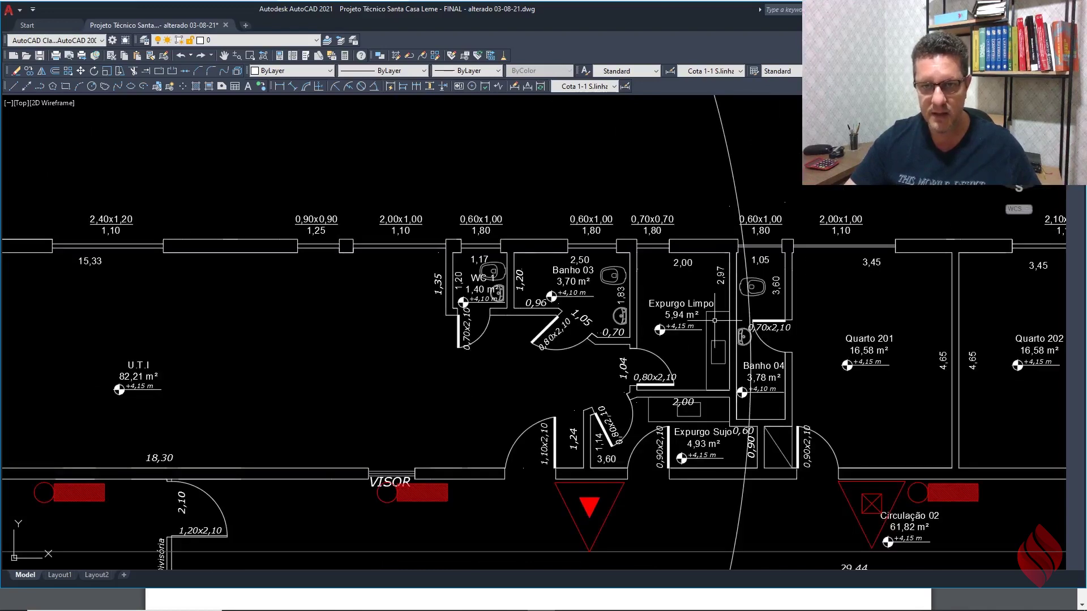
Step: Narrow the dashed ellipse around the alarm symbol above the U.T.I. into a circle like the neighbouring camera callout's
scroll(715, 265, "down", 2)
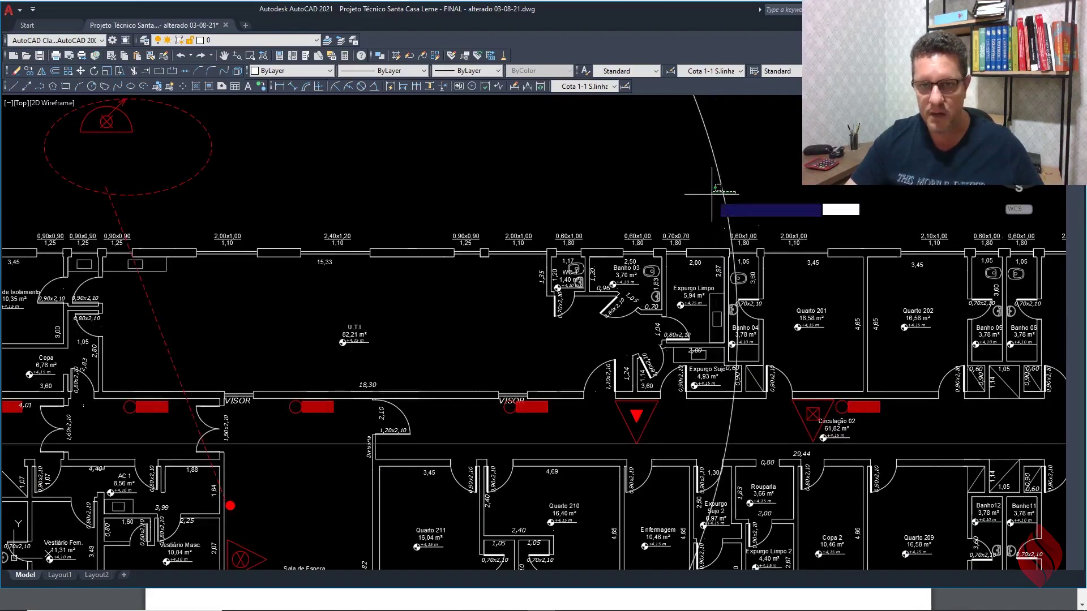
scroll(492, 368, "down", 2)
middle_click_drag(750, 414, 689, 385)
scroll(689, 385, "down", 1)
scroll(390, 294, "up", 1)
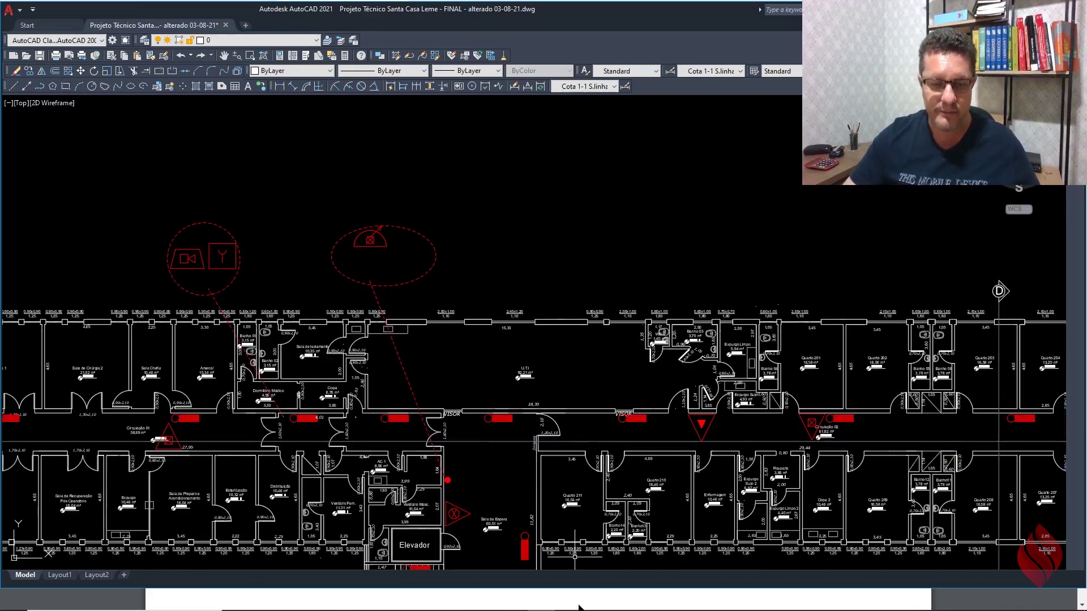
left_click(428, 276)
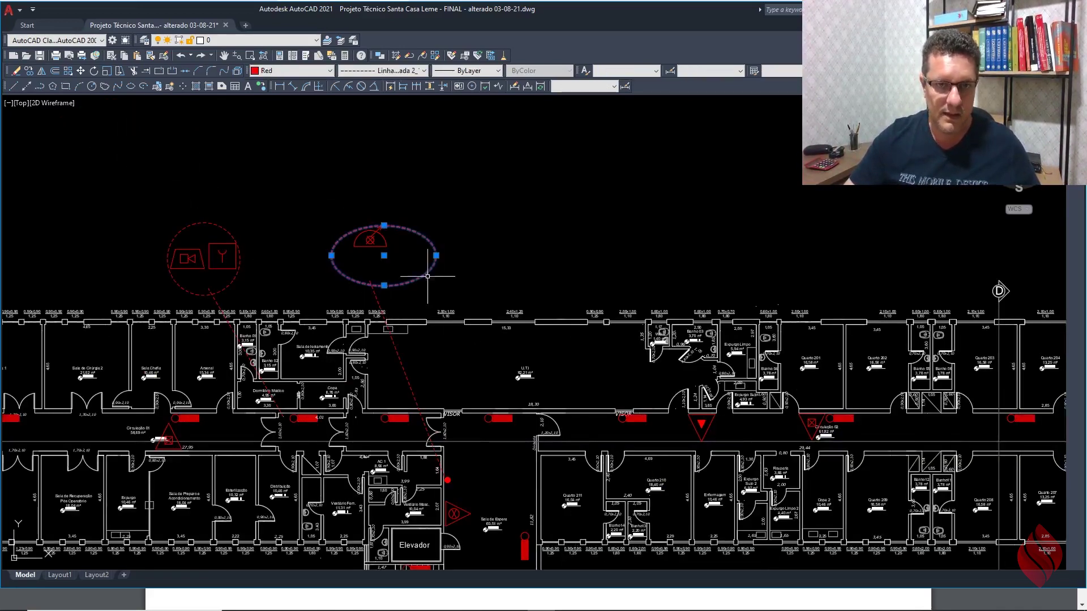
left_click(436, 257)
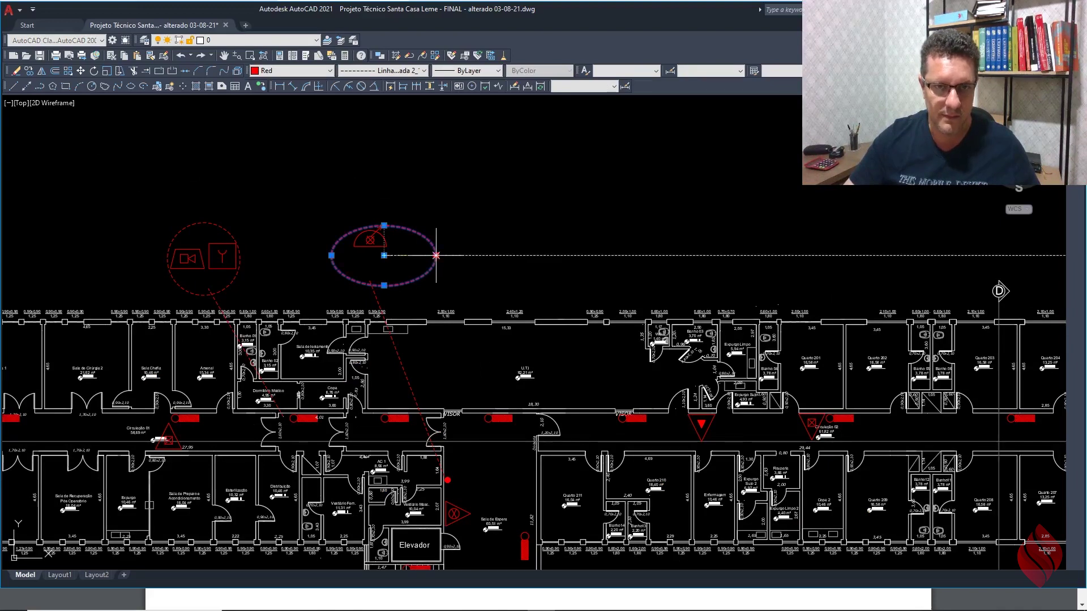
left_click(416, 269)
key("Escape")
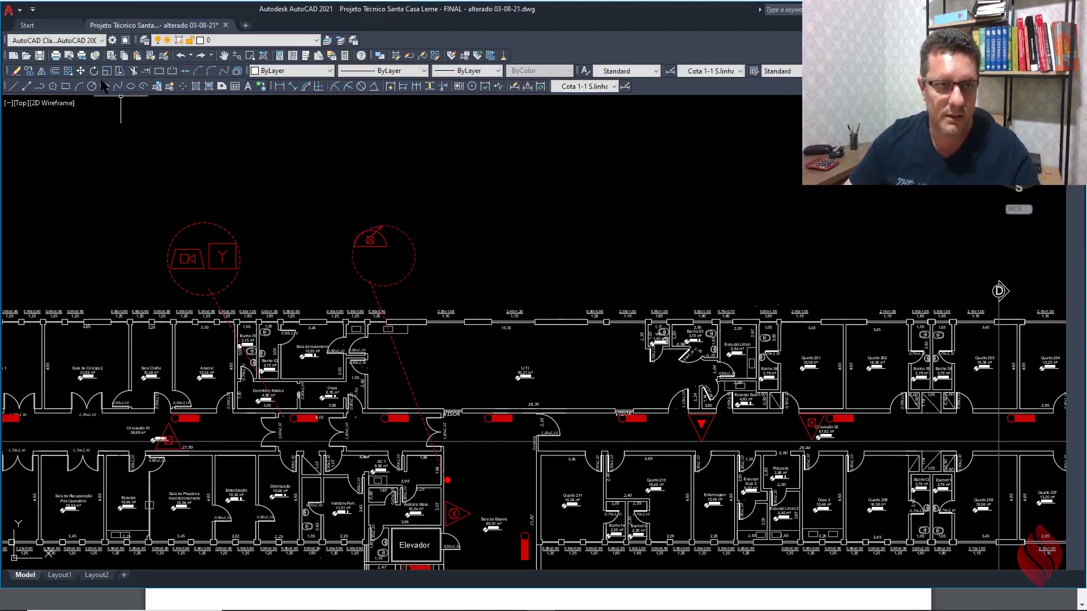
Step: Move the alarm symbol above the U.T.I. to the middle of its dashed circle
left_click(80, 70)
left_click(371, 239)
key("Return")
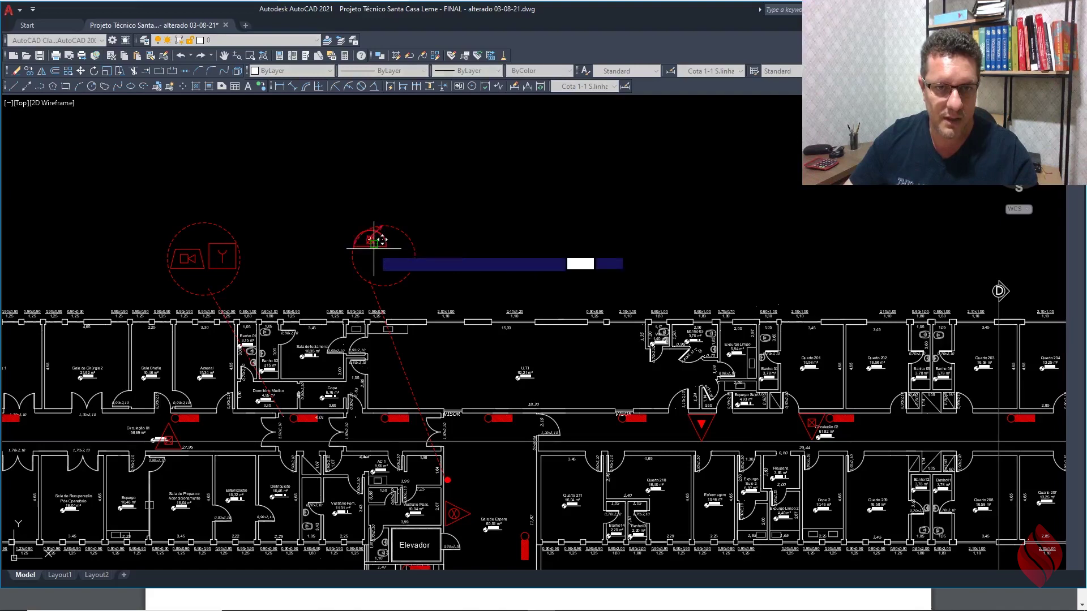
left_click(370, 240)
scroll(384, 270, "up", 2)
scroll(377, 260, "up", 1)
scroll(362, 243, "down", 5)
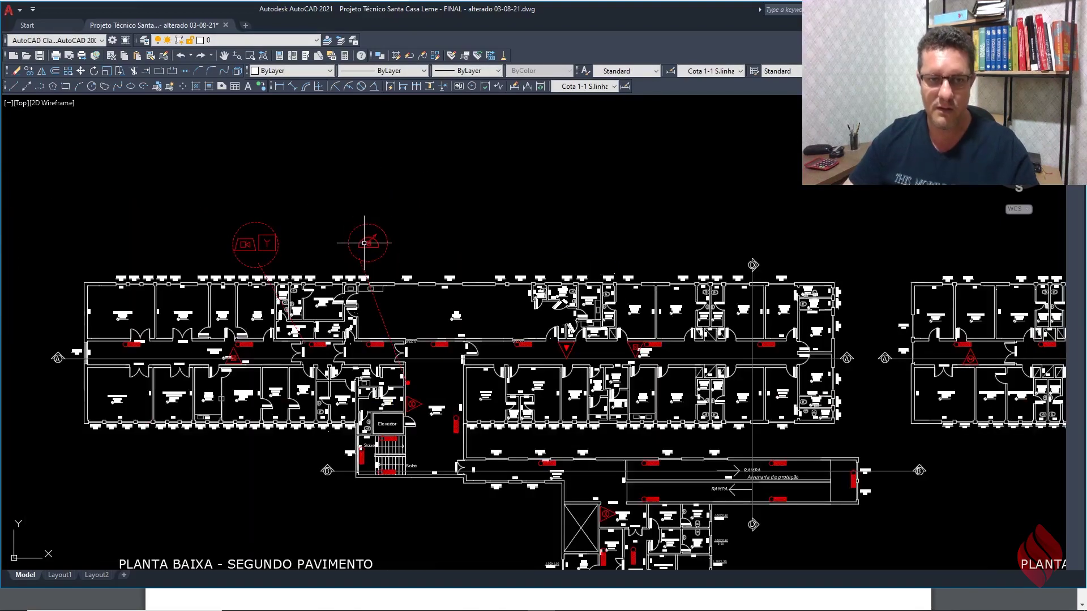
Step: Examine the second-floor corridor from the Sala de Espera to the far rooms for areas lacking an alarm callout
scroll(658, 339, "up", 4)
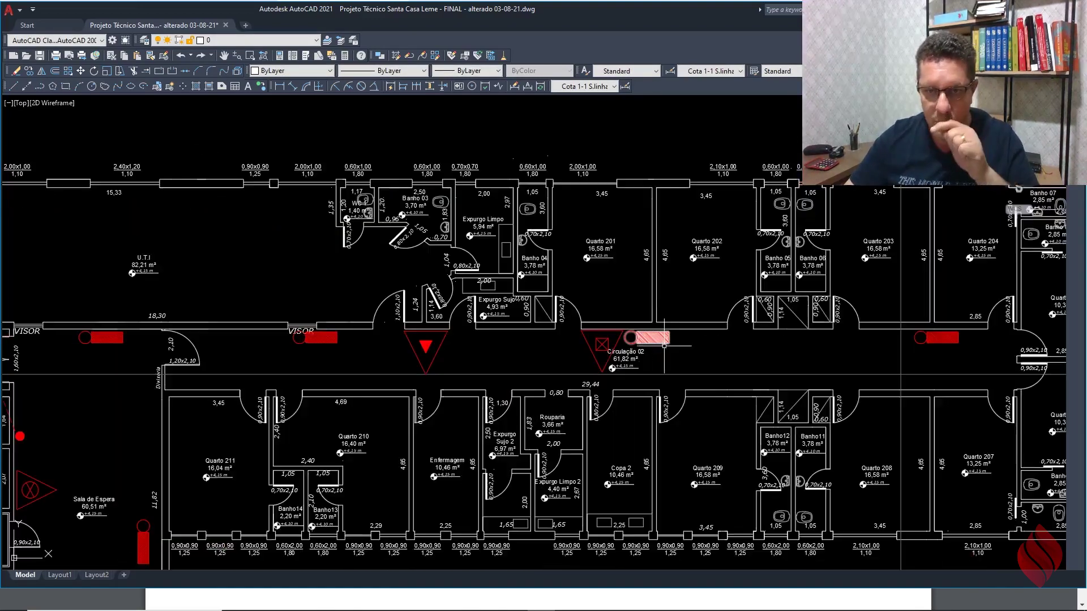
scroll(705, 339, "down", 3)
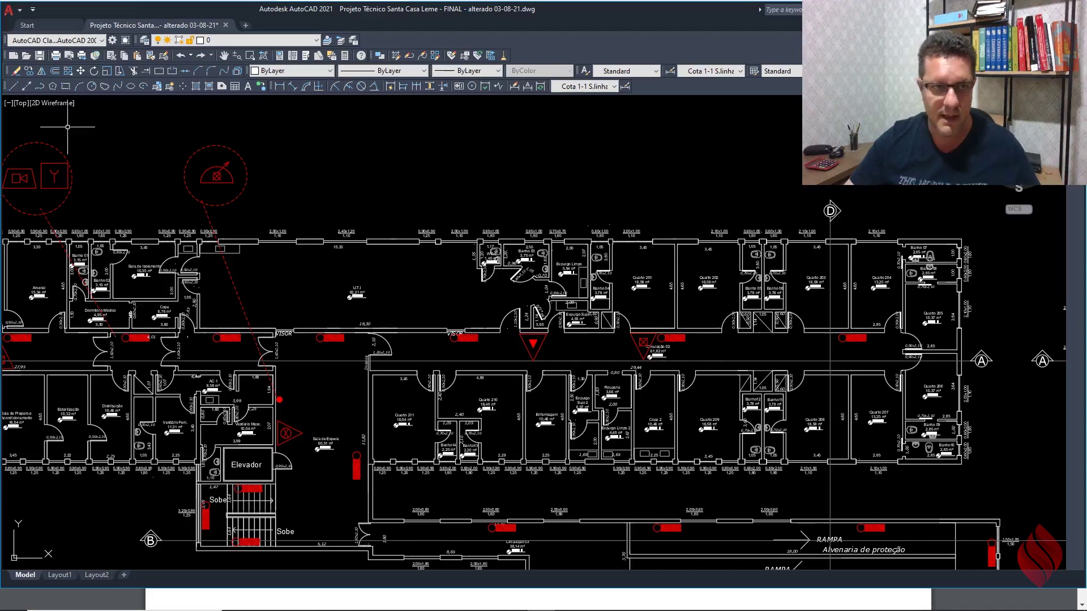
scroll(261, 198, "down", 2)
left_click(158, 158)
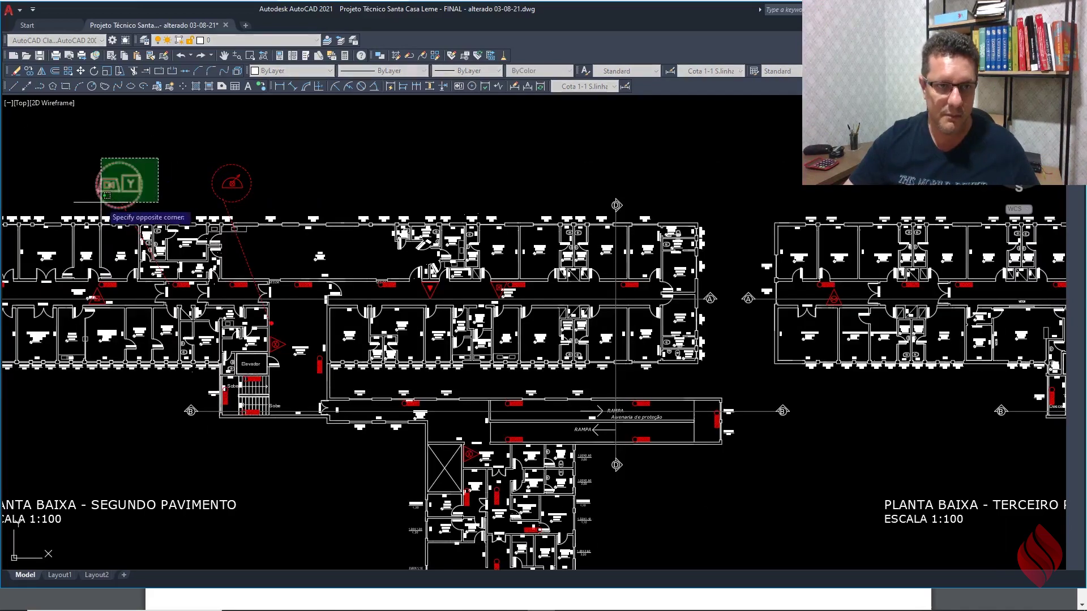
left_click(209, 131)
key("Escape")
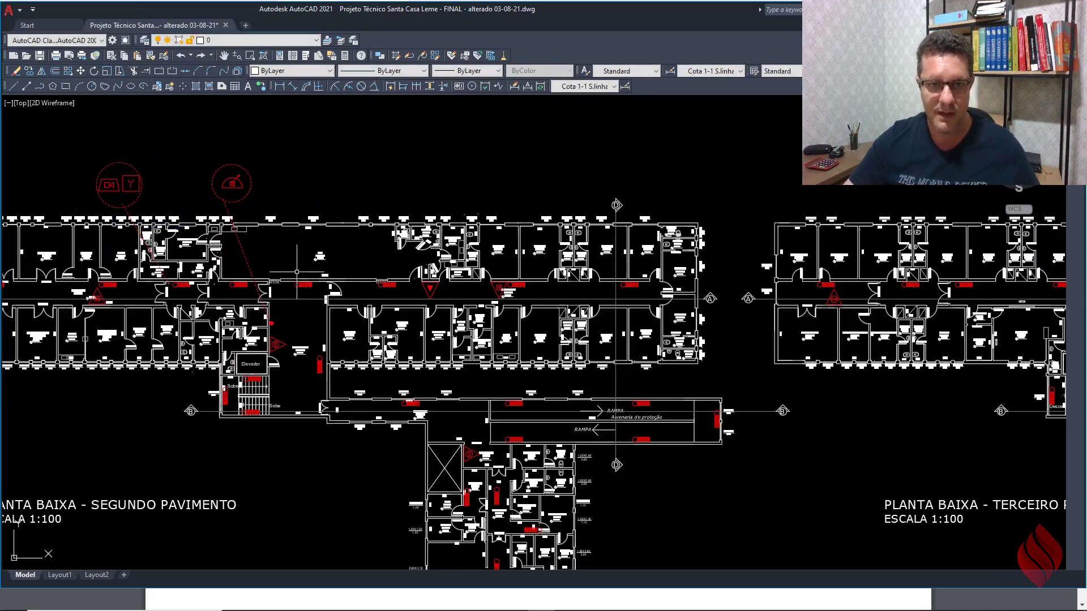
scroll(289, 321, "up", 2)
scroll(262, 327, "down", 3)
scroll(260, 327, "up", 3)
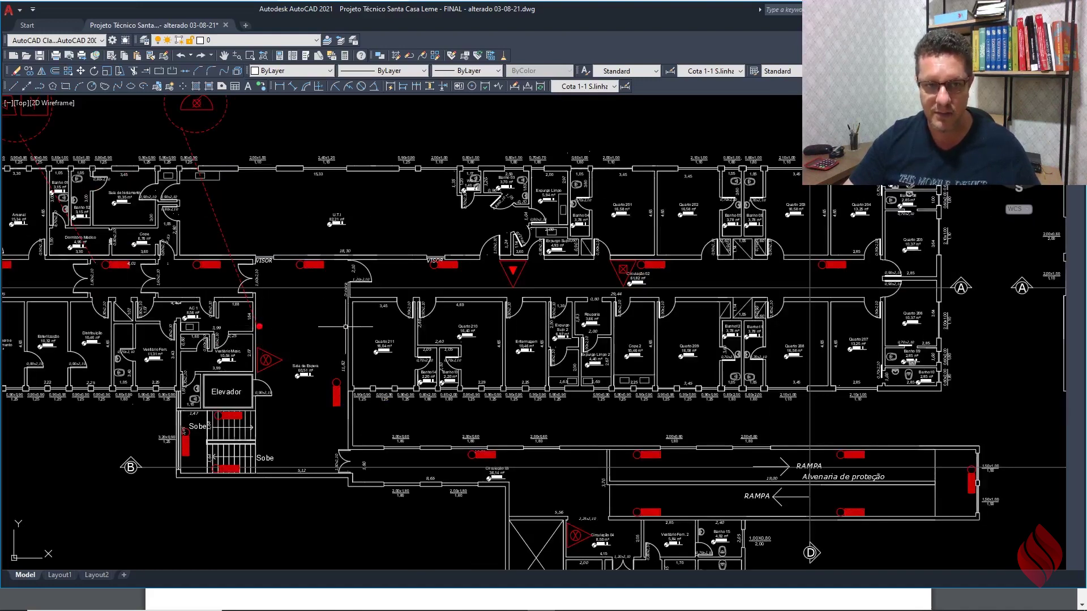
scroll(345, 327, "down", 2)
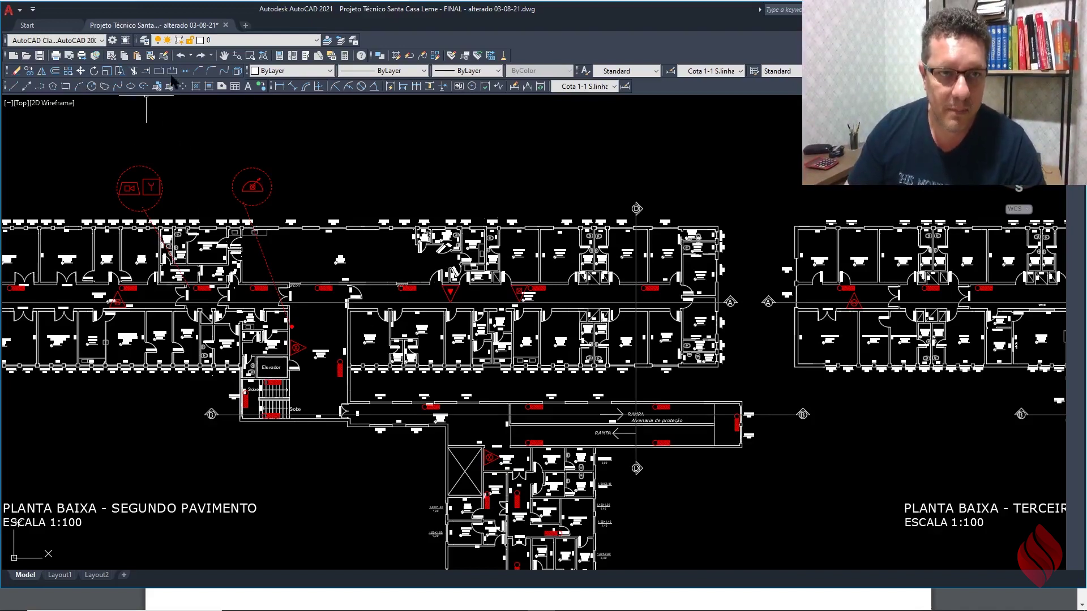
Step: Measure the corridor with an aligned dimension from the Quarto 205 and 206 doors to the Divisória door near Quarto 211
scroll(707, 339, "up", 5)
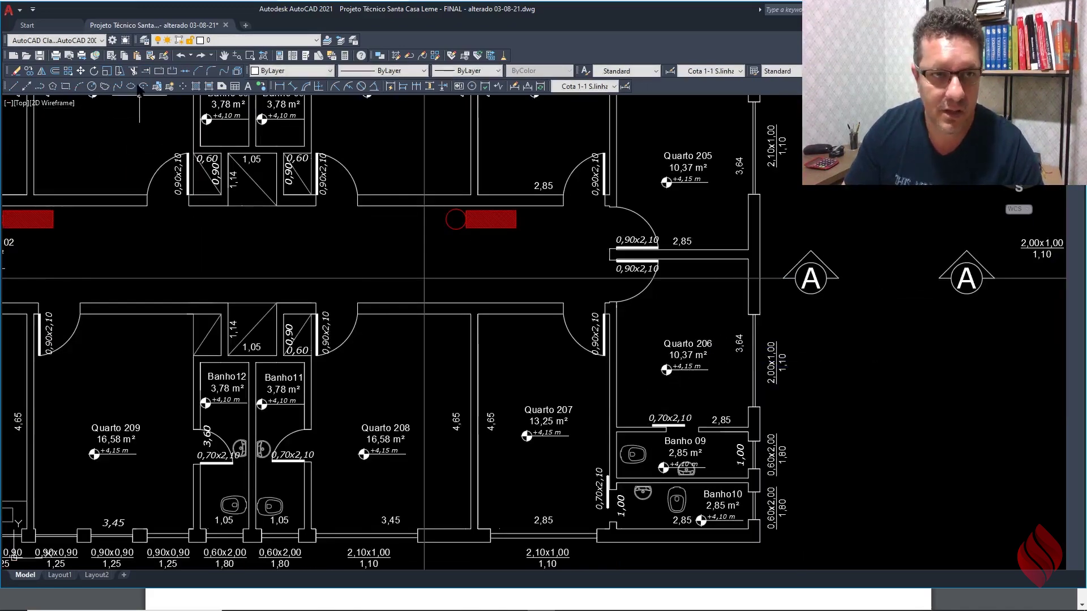
left_click(293, 86)
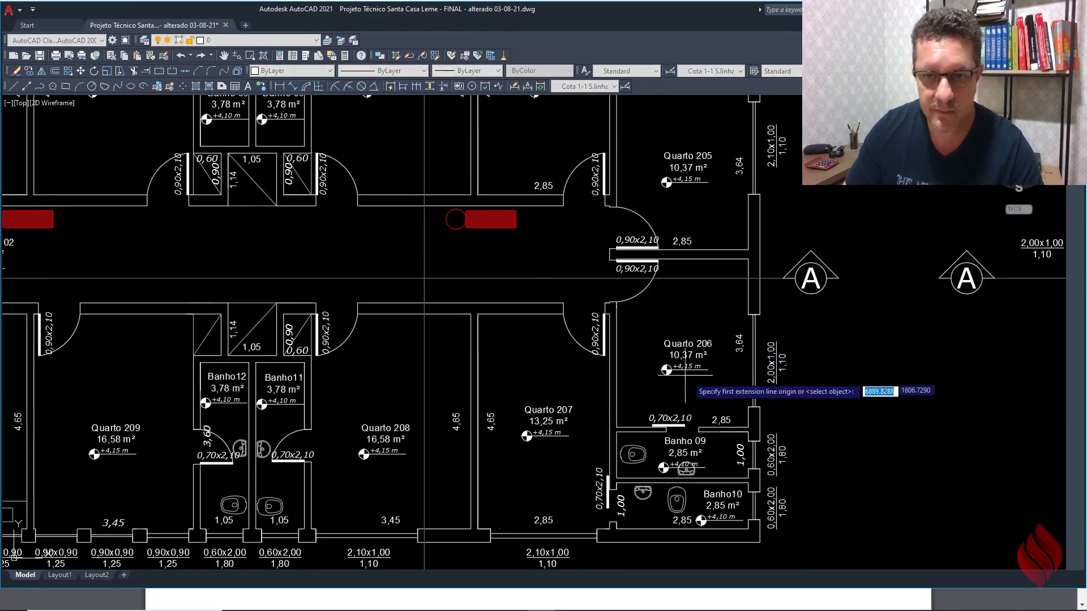
scroll(708, 413, "down", 3)
scroll(727, 335, "up", 1)
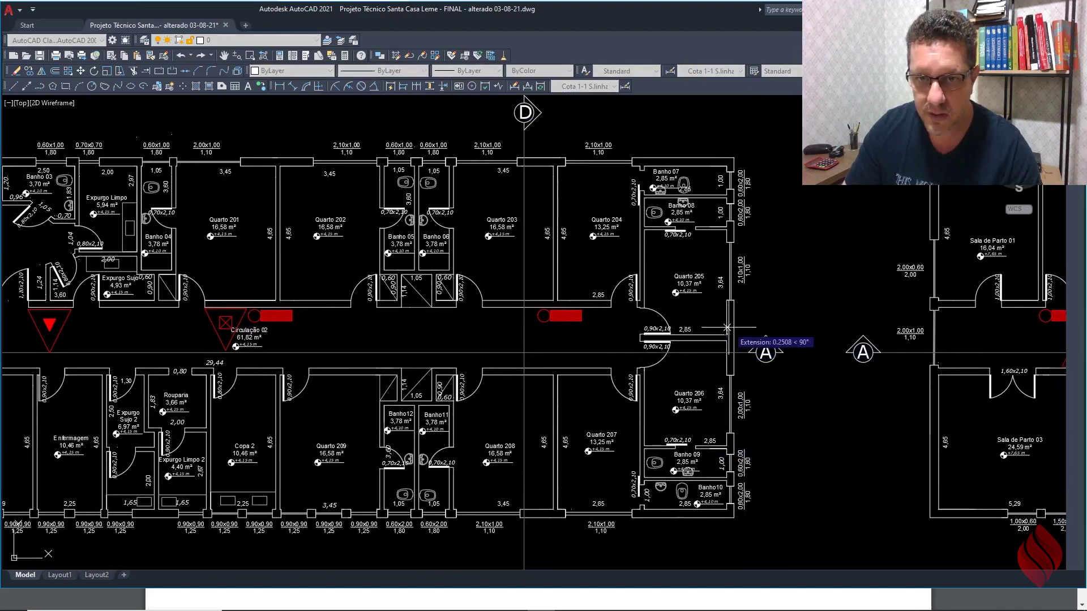
scroll(727, 335, "up", 4)
scroll(729, 328, "down", 2)
middle_click_drag(714, 380, 676, 268)
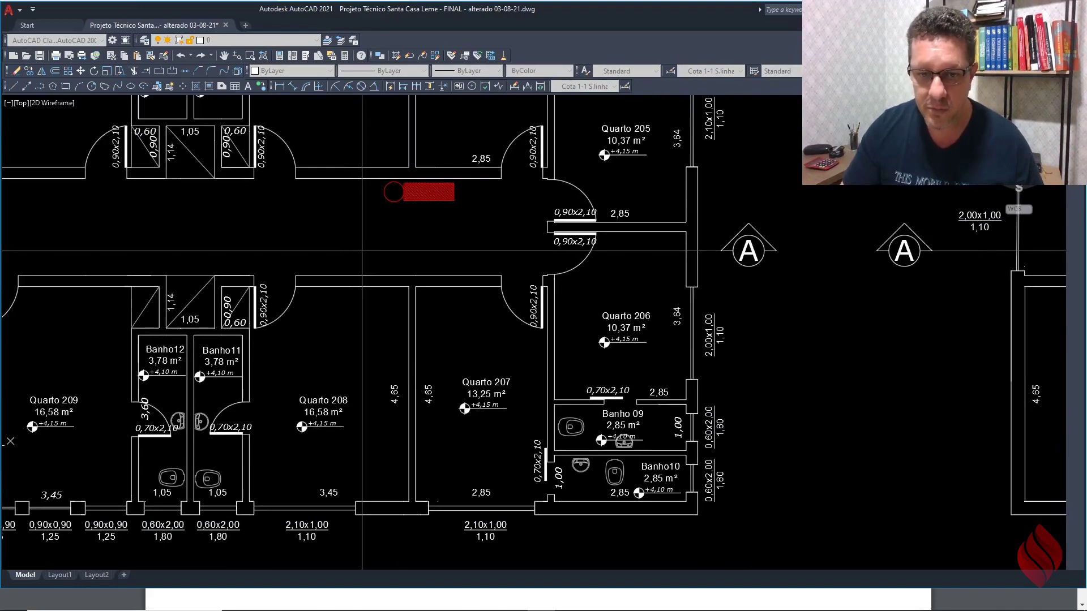
scroll(630, 444, "down", 2)
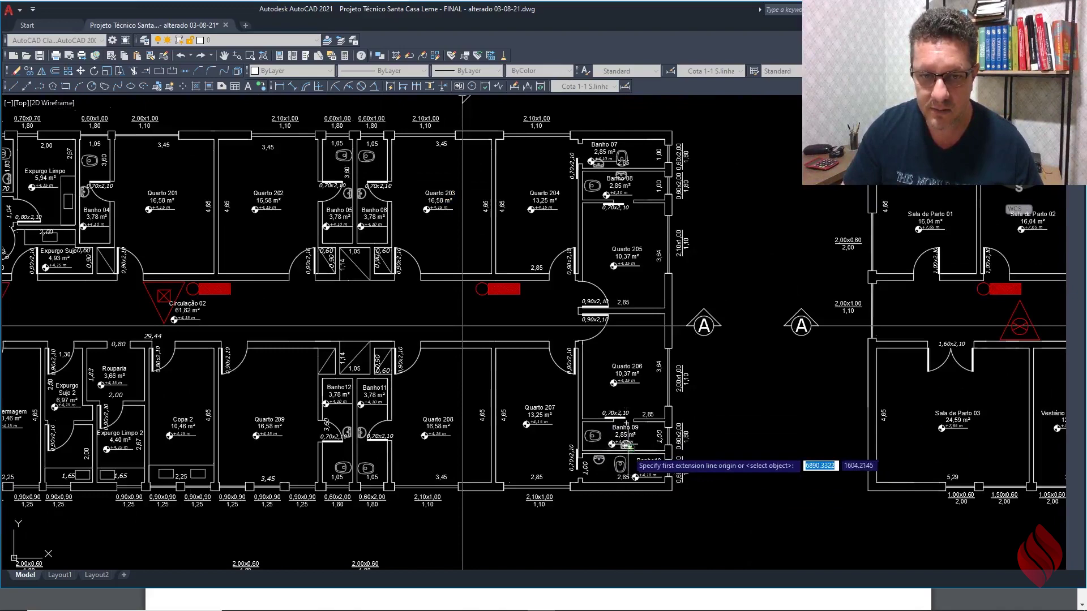
scroll(647, 229, "up", 2)
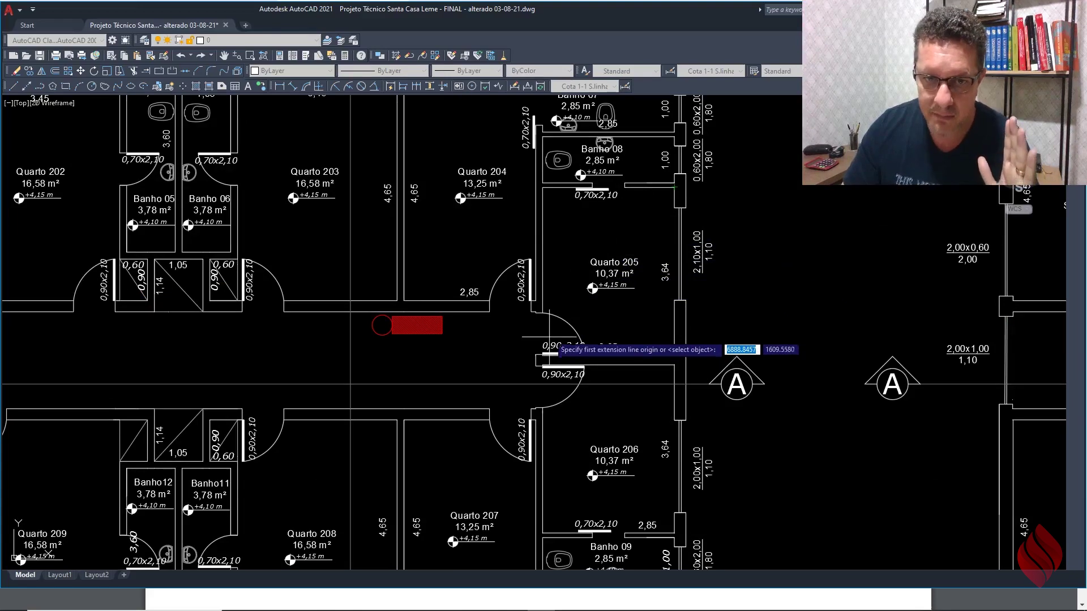
scroll(549, 338, "up", 2)
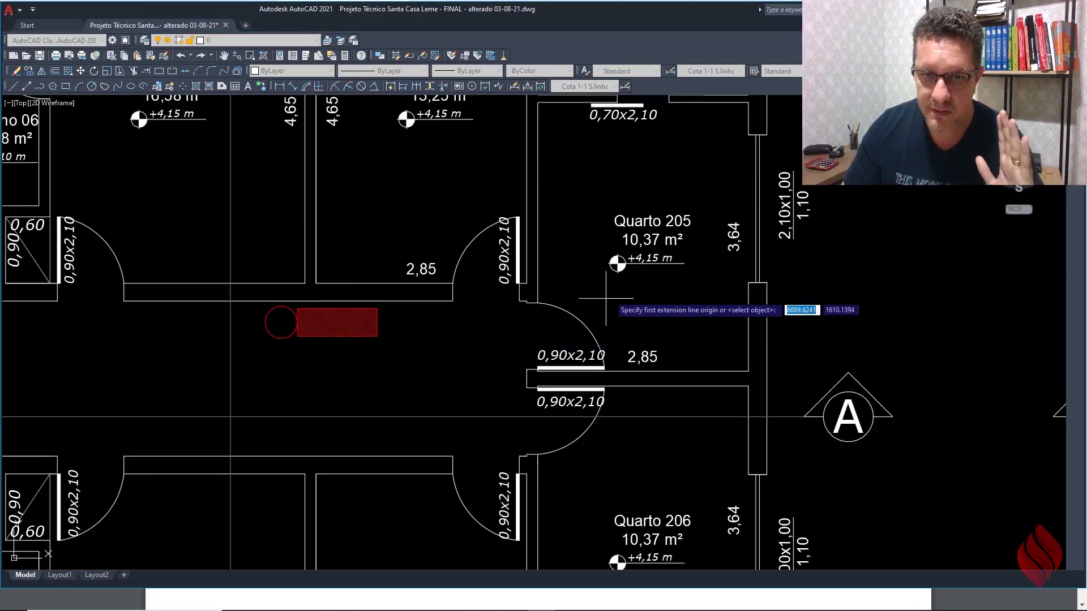
left_click(522, 354)
scroll(522, 353, "down", 7)
scroll(380, 360, "up", 1)
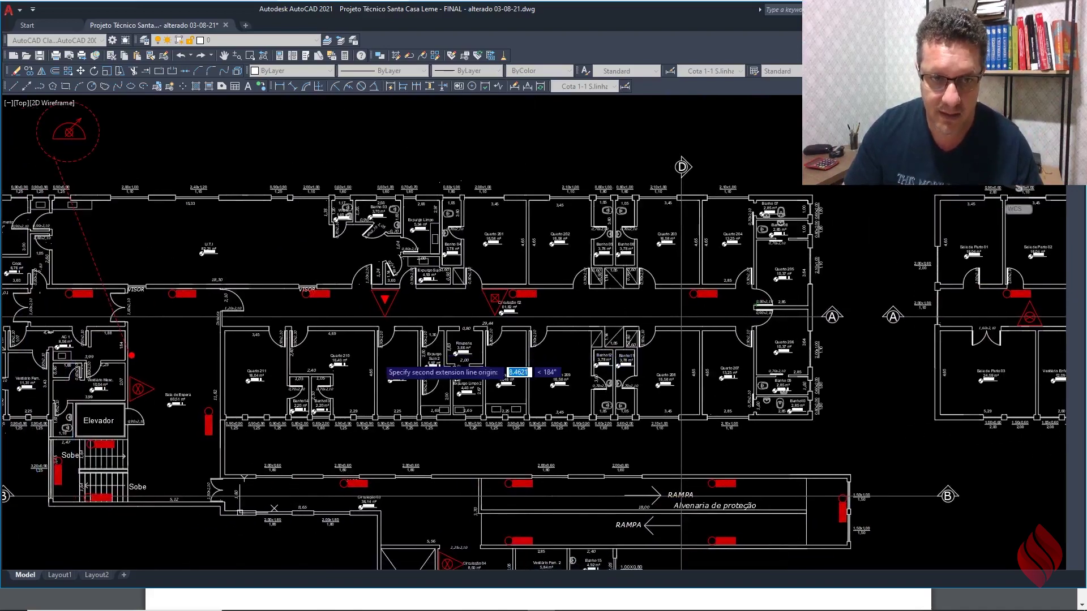
middle_click_drag(187, 304, 289, 309)
scroll(289, 317, "up", 2)
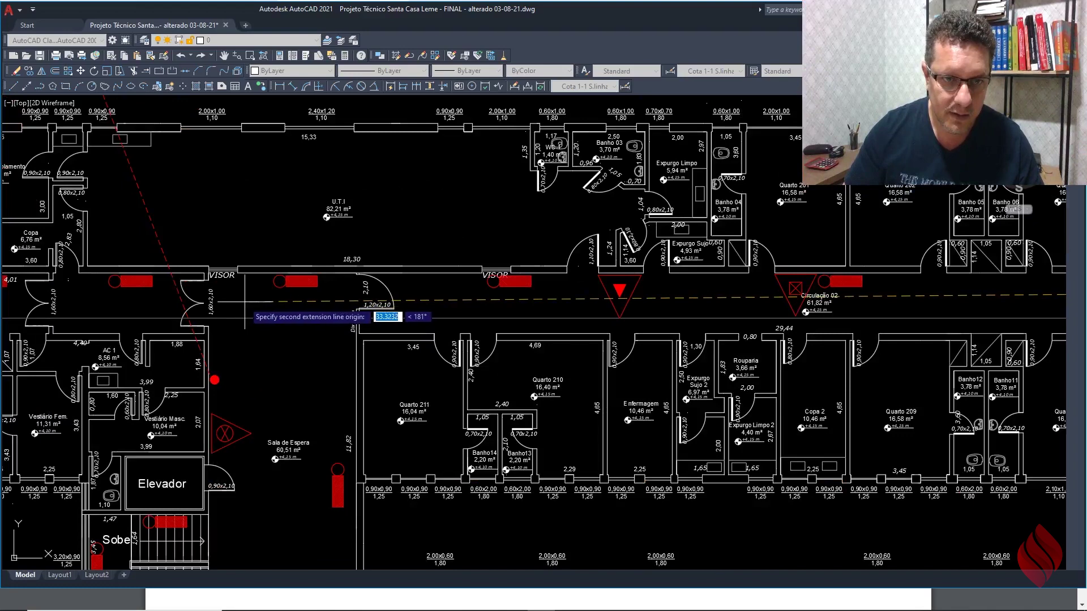
scroll(225, 317, "up", 4)
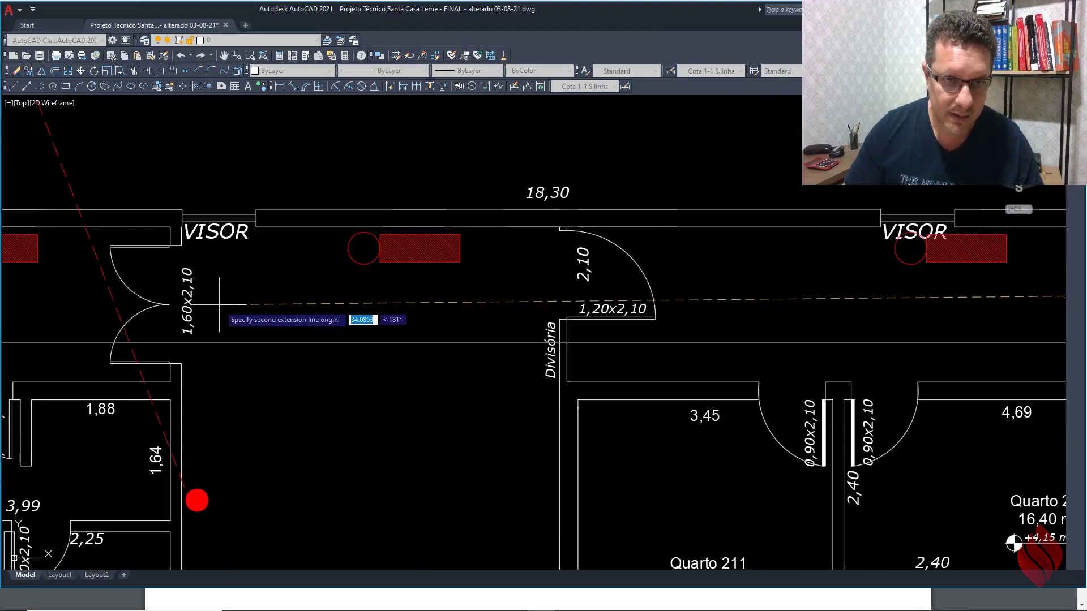
left_click(503, 302)
scroll(468, 298, "down", 4)
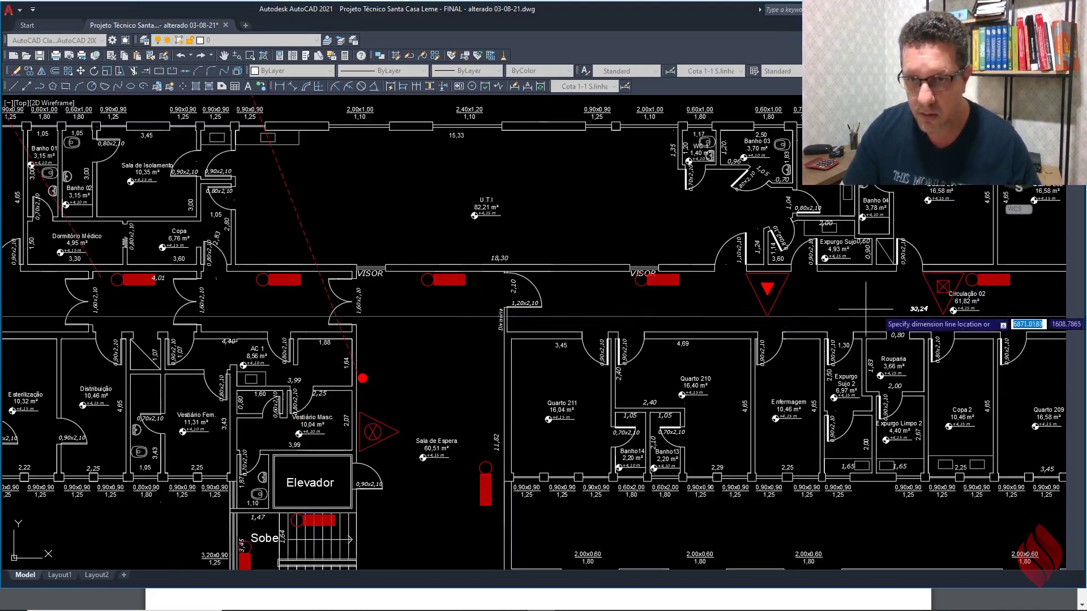
scroll(876, 312, "up", 4)
scroll(736, 278, "down", 5)
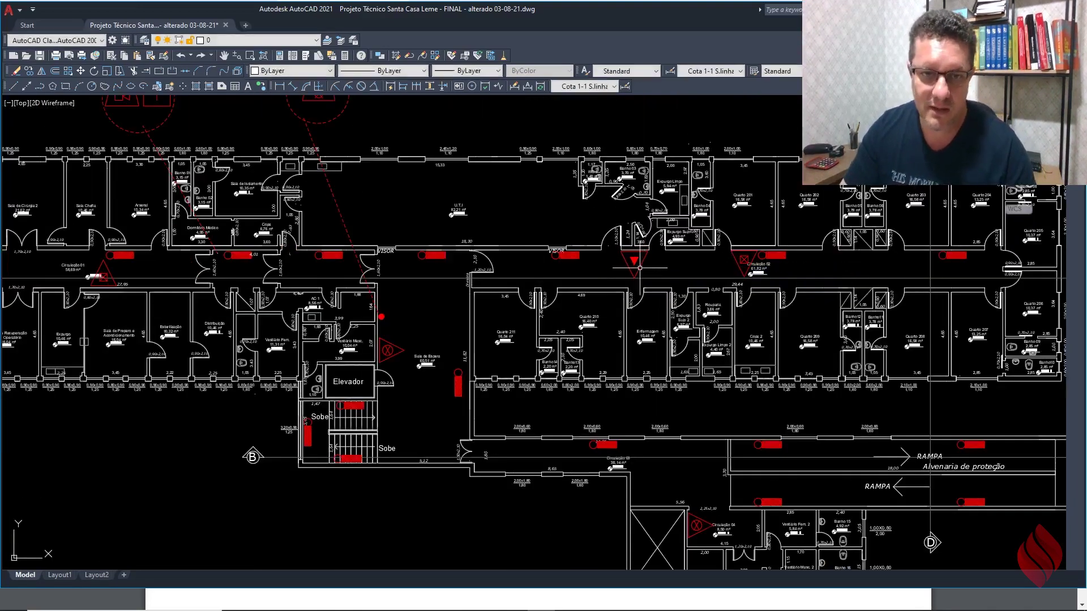
Step: Copy the alarm callout with its leader and red dot from the Sala de Espera to the corridor wall outside Enfermagem
scroll(379, 276, "down", 2)
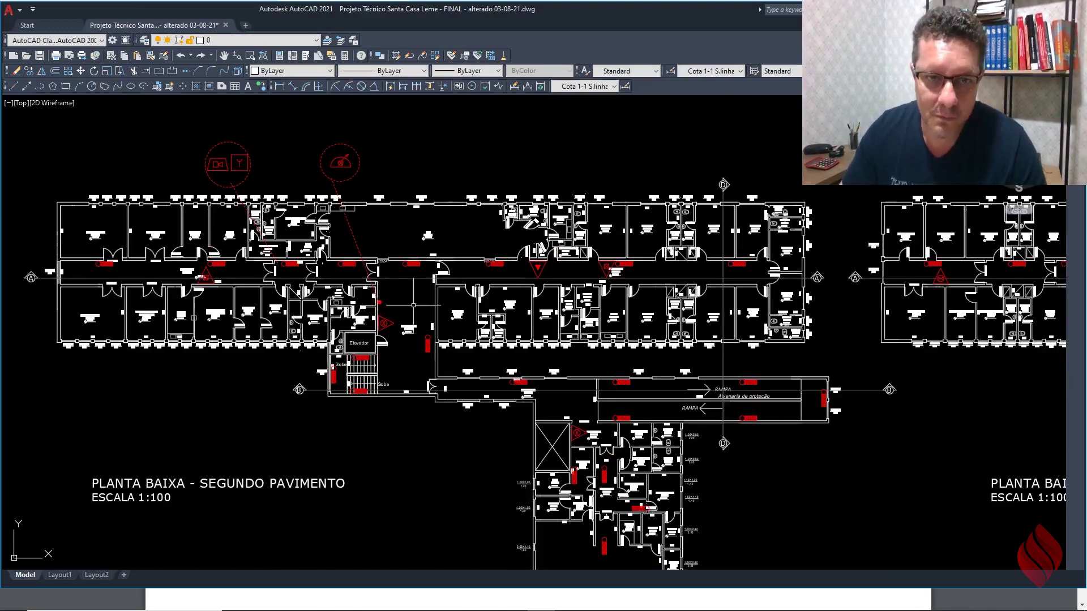
left_click(40, 72)
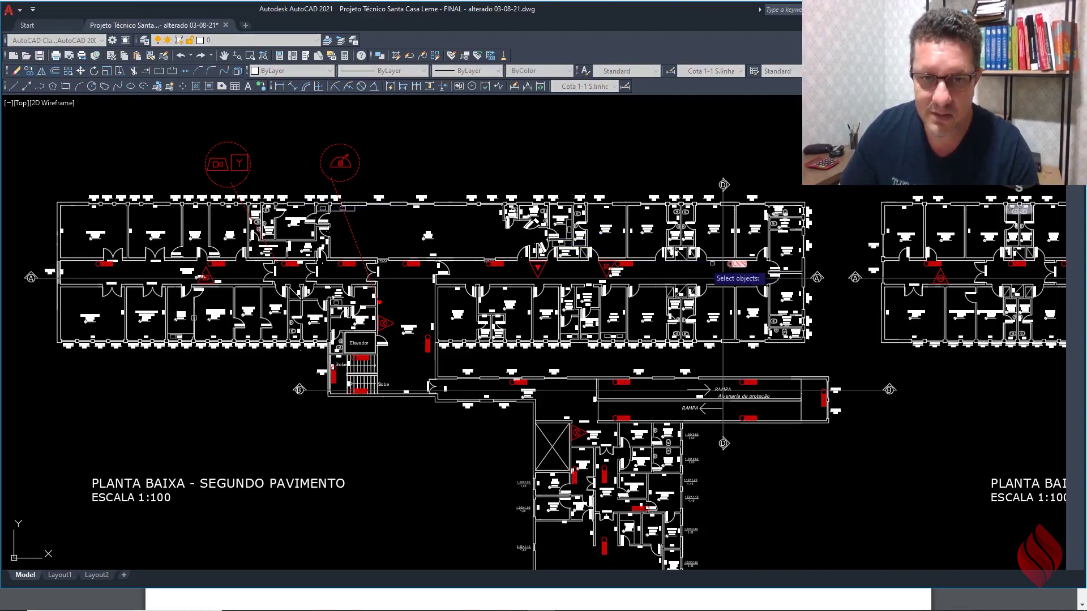
scroll(266, 173, "up", 2)
left_click(445, 138)
left_click(341, 154)
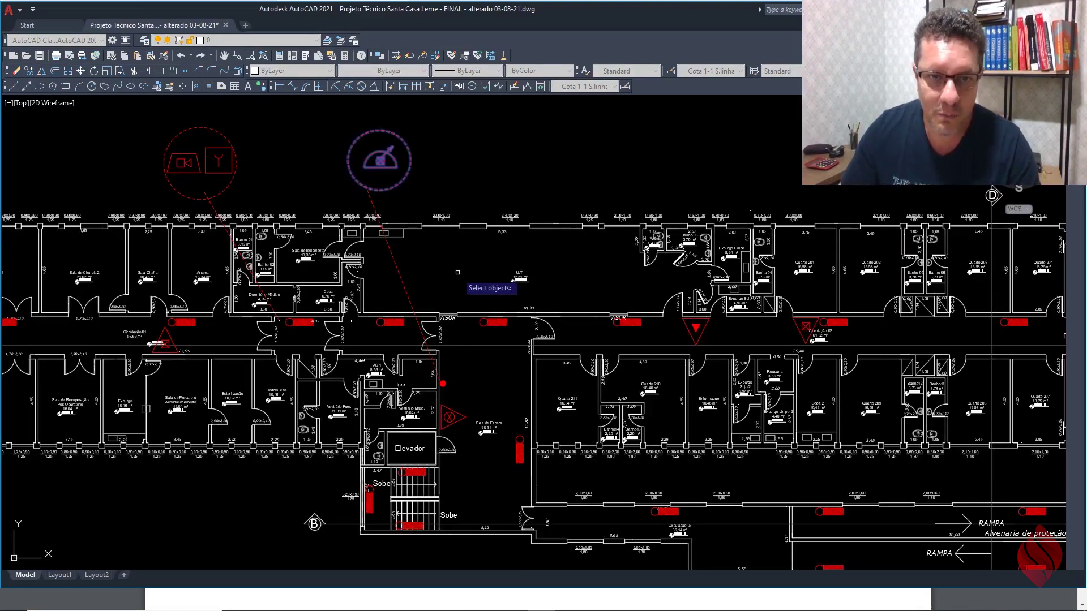
scroll(456, 270, "up", 2)
scroll(451, 436, "up", 4)
left_click(451, 436)
left_click(428, 487)
right_click(429, 485)
left_click(439, 468)
scroll(439, 468, "down", 4)
scroll(436, 469, "down", 3)
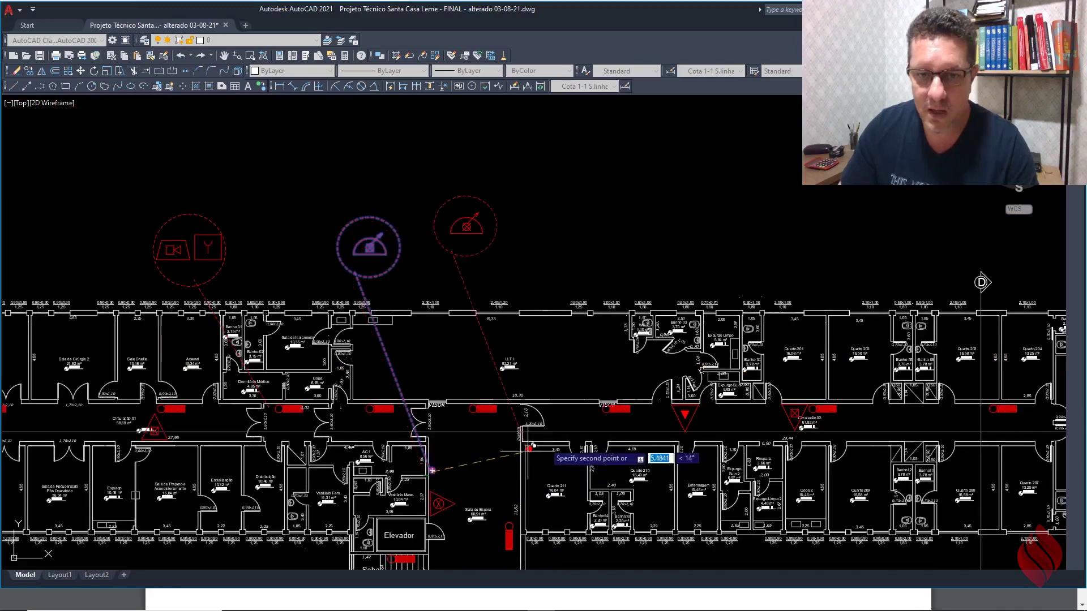
scroll(643, 447, "up", 3)
scroll(615, 437, "up", 4)
scroll(542, 446, "down", 6)
key("Escape")
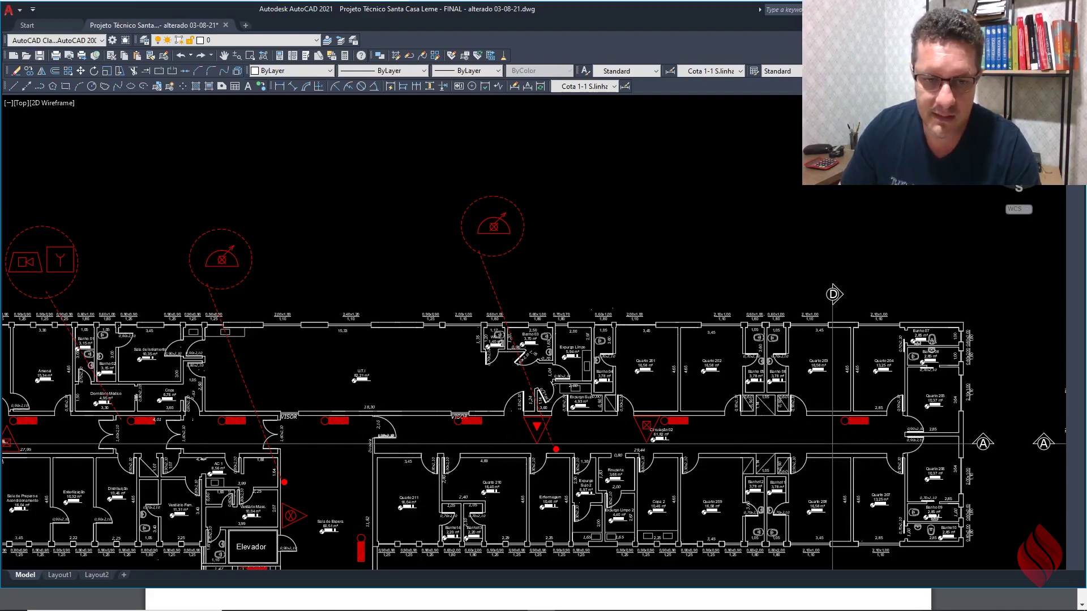
Step: Measure with an aligned dimension from the corridor end at Quarto 206 to the copied callout's red dot outside Enfermagem
scroll(384, 436, "up", 5)
scroll(388, 353, "down", 3)
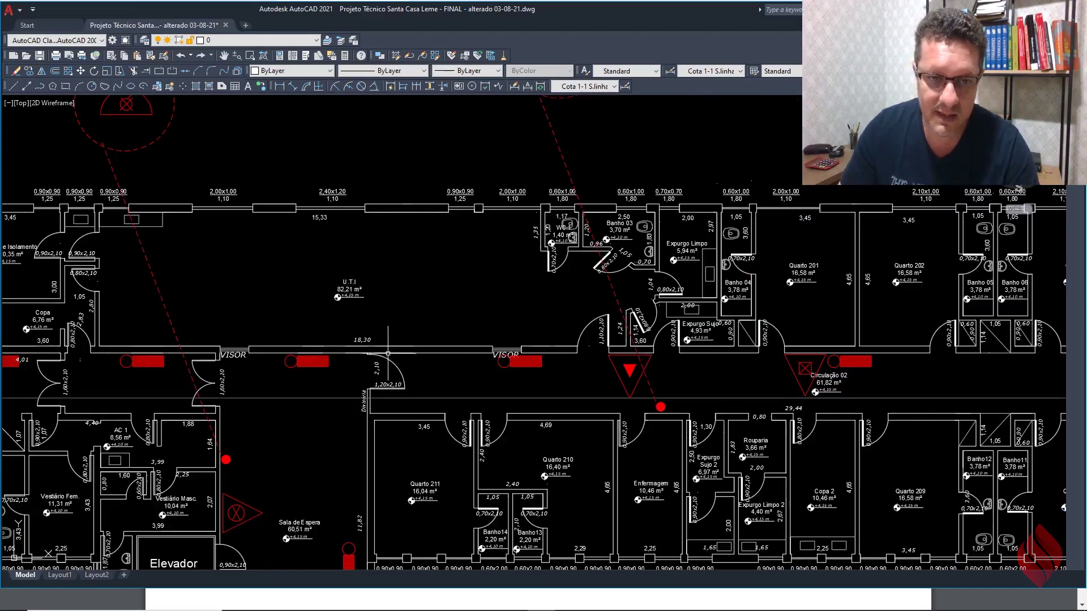
left_click(292, 87)
scroll(329, 238, "down", 3)
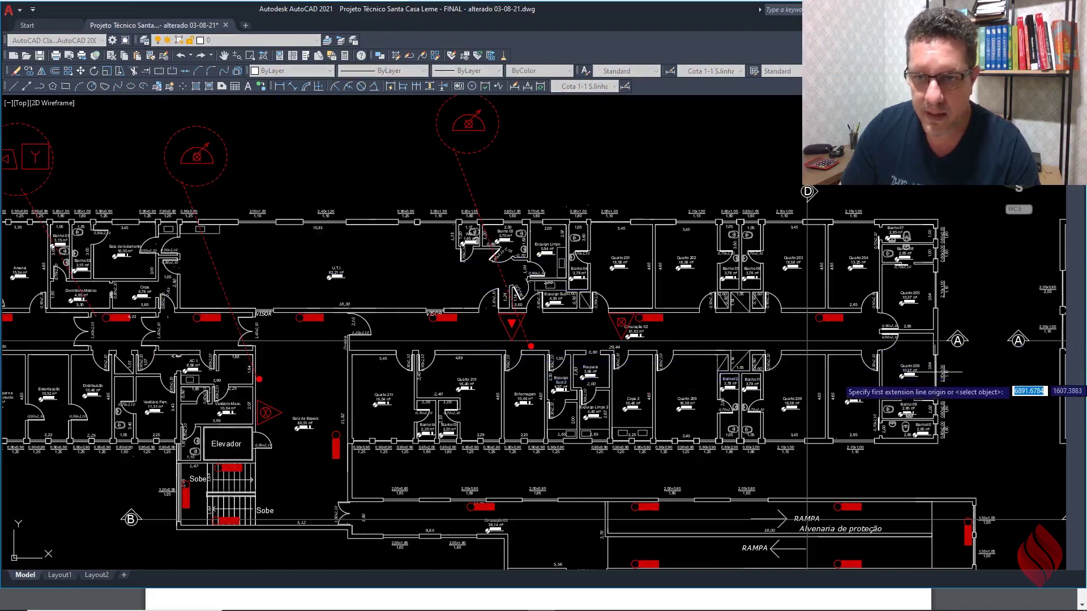
scroll(933, 399, "up", 3)
scroll(933, 399, "up", 2)
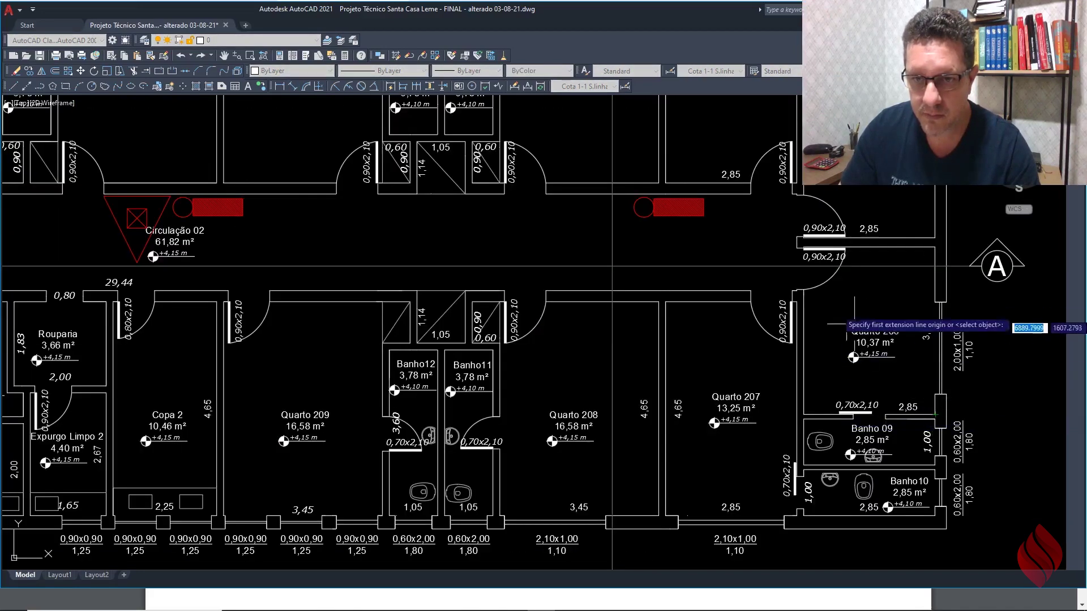
scroll(795, 273, "up", 4)
left_click(795, 274)
scroll(795, 273, "down", 4)
left_click(288, 281)
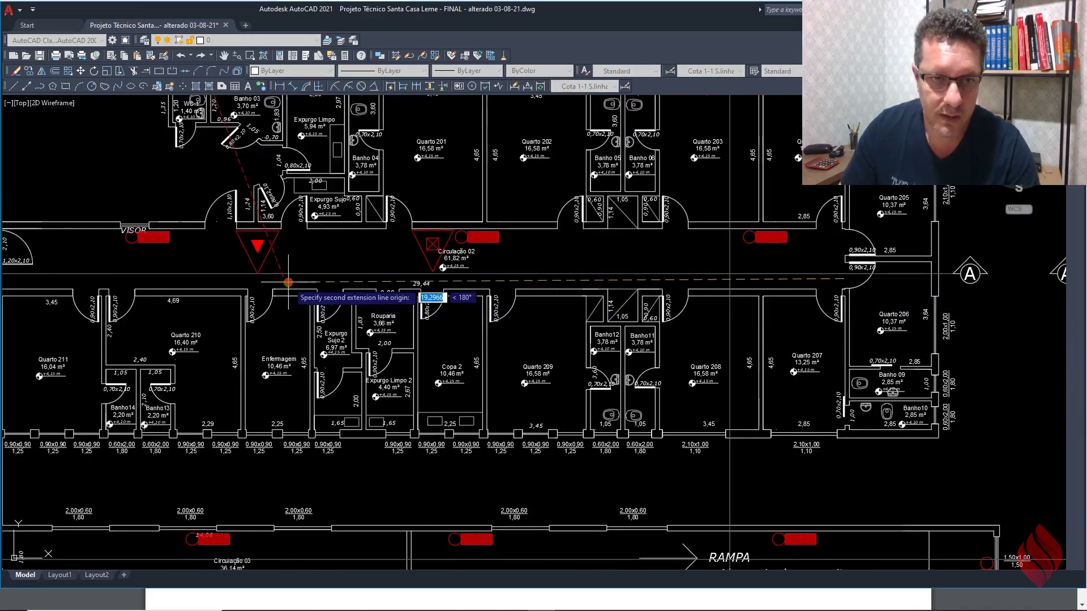
scroll(623, 282, "up", 2)
scroll(626, 262, "down", 4)
scroll(630, 255, "up", 2)
scroll(630, 255, "down", 3)
scroll(416, 272, "up", 3)
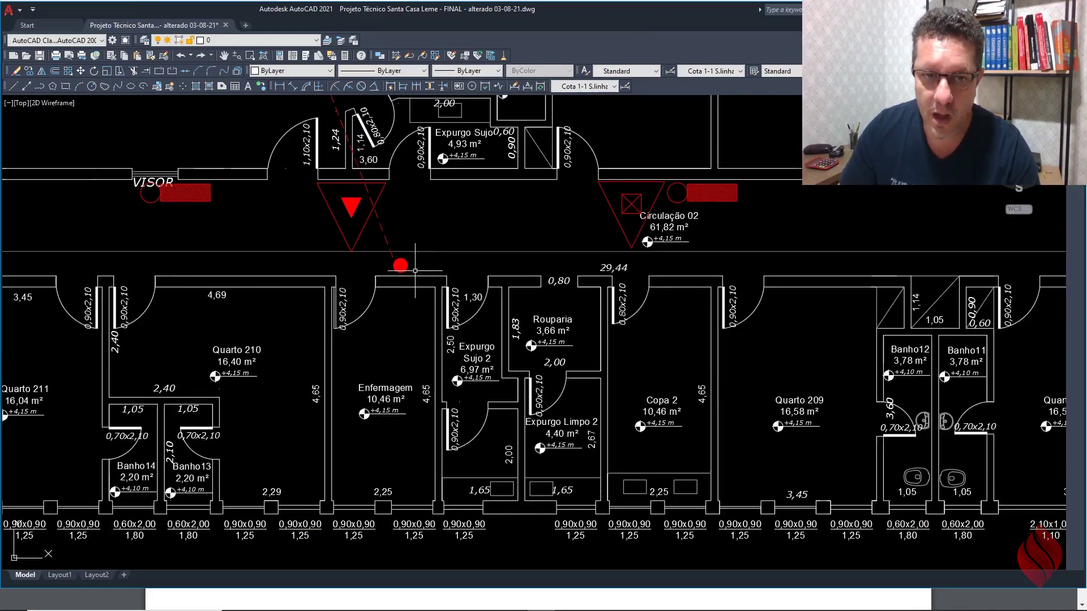
Step: Measure with an aligned dimension from the far corner of Quarto 206 to its corridor door
scroll(416, 271, "down", 1)
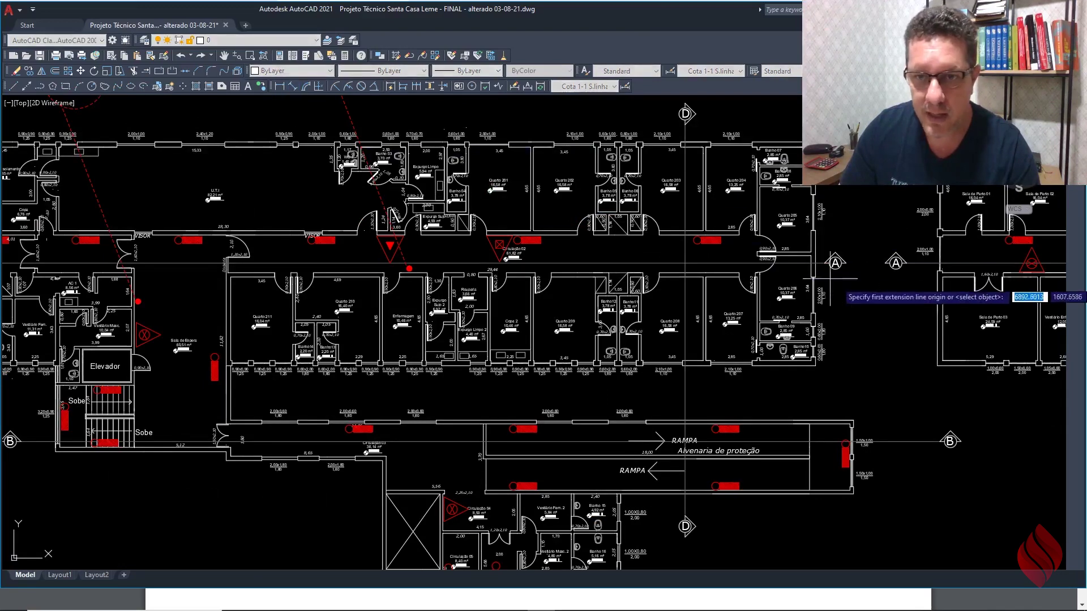
scroll(843, 290, "up", 4)
scroll(623, 238, "up", 4)
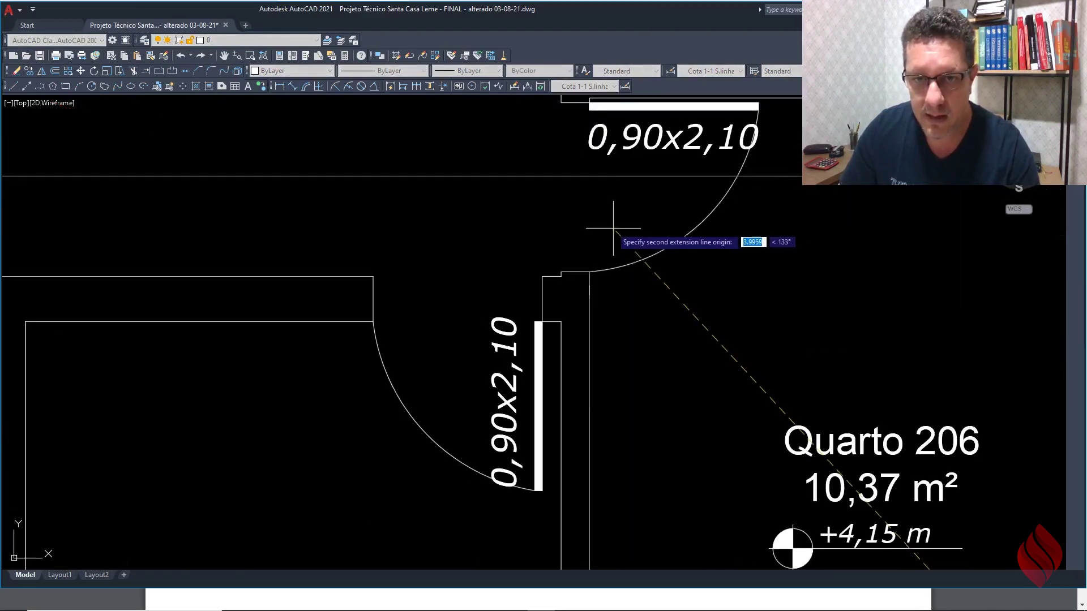
scroll(600, 215, "down", 3)
scroll(770, 328, "up", 2)
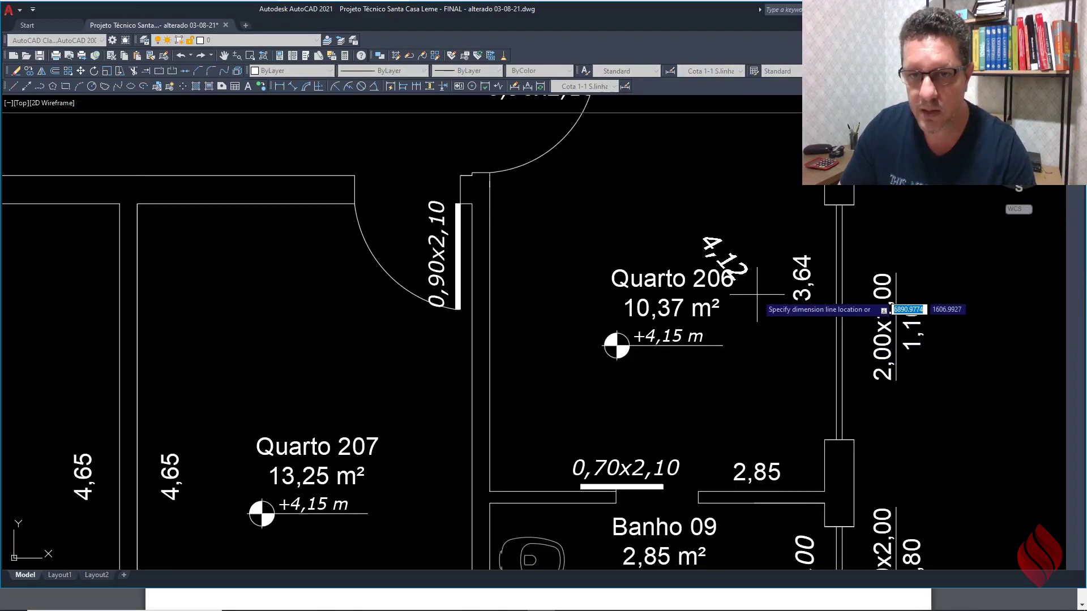
scroll(757, 295, "down", 8)
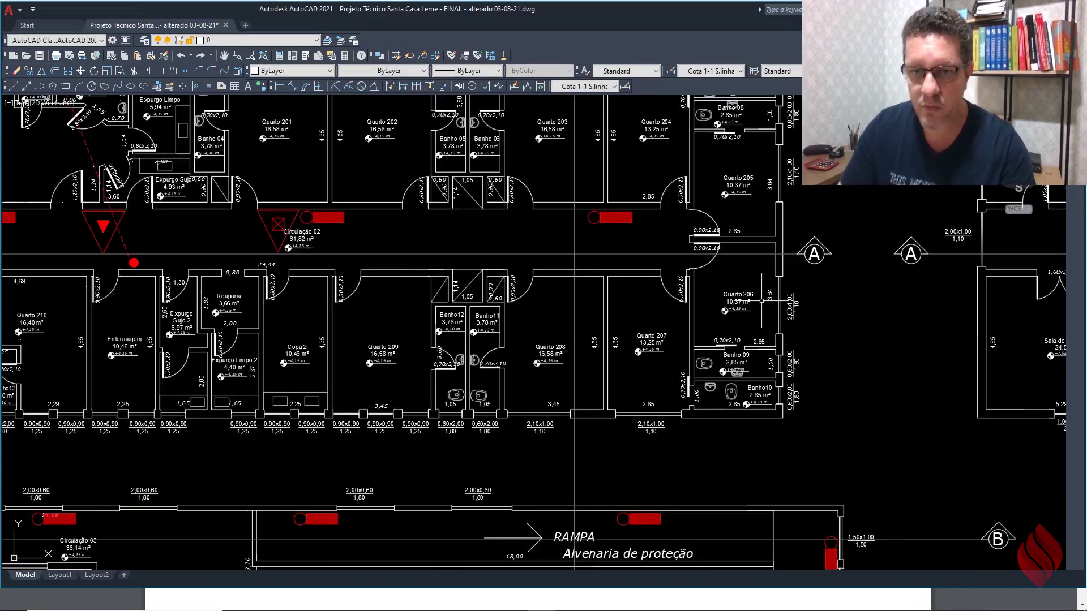
scroll(473, 165, "up", 2)
scroll(536, 192, "down", 2)
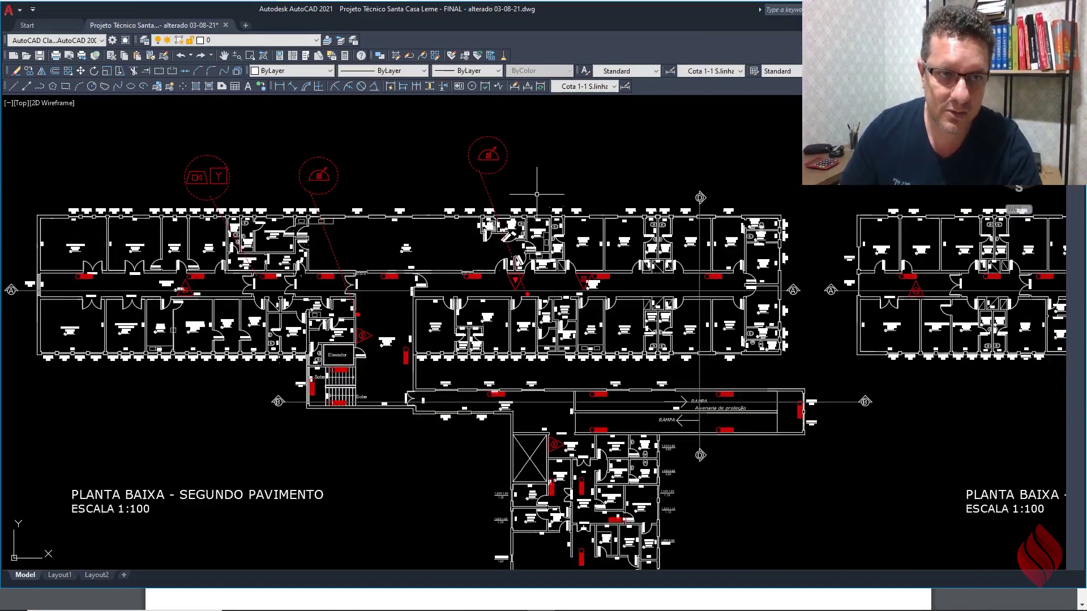
left_click(67, 72)
scroll(208, 171, "up", 4)
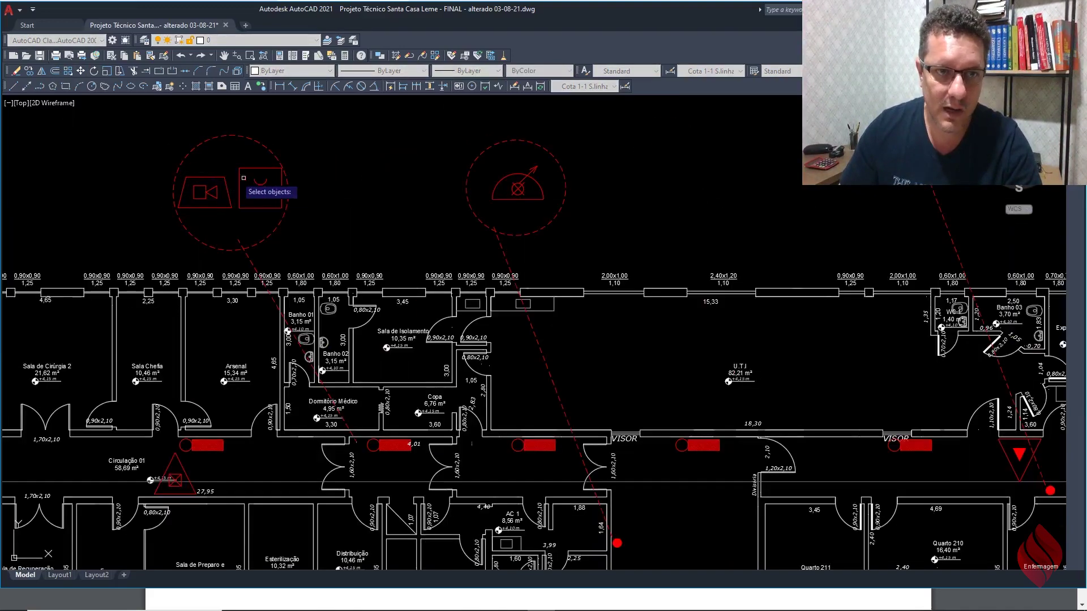
left_click(267, 161)
left_click(224, 195)
key("Return")
left_click(232, 208)
scroll(214, 227, "down", 2)
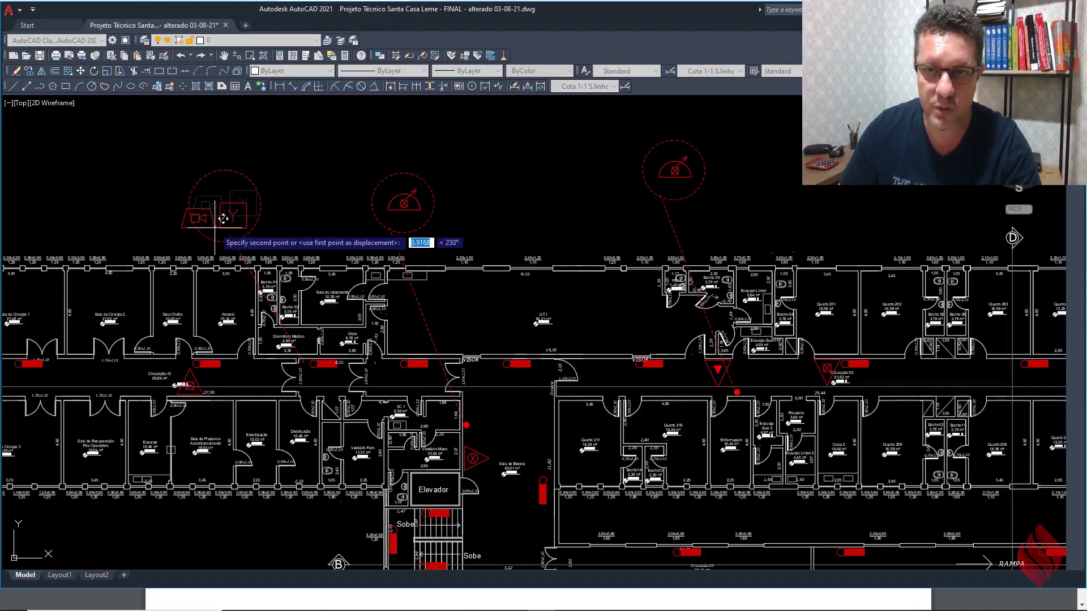
key("Escape")
Step: Replace the alarm callout above the Enfermagem leader with a copy of the combined alarm and camera callout from the ground-floor plan
left_click(672, 168)
key("Delete")
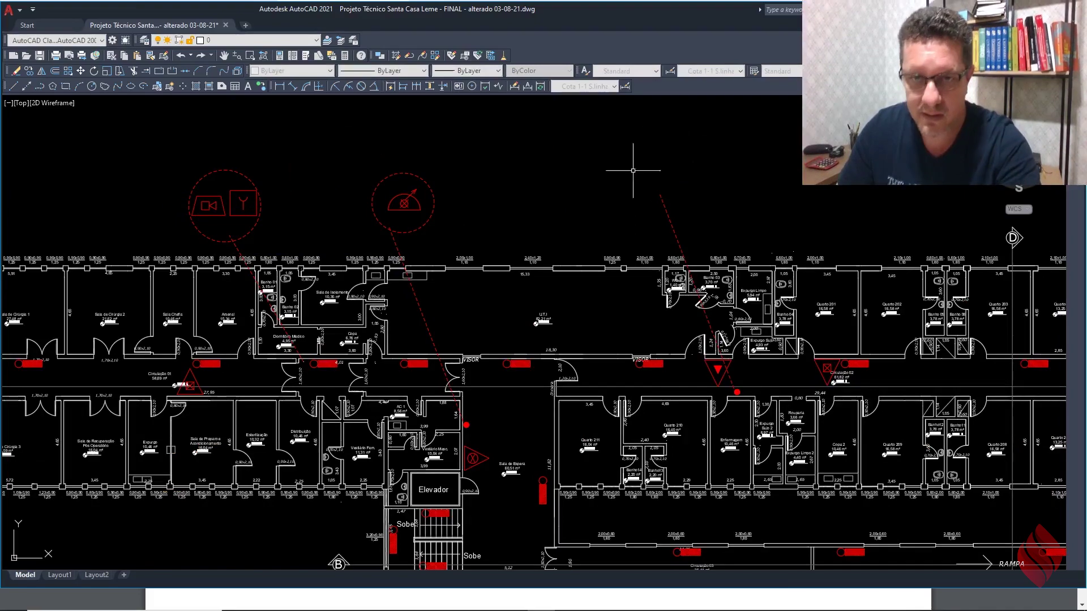
left_click(32, 72)
scroll(274, 209, "down", 3)
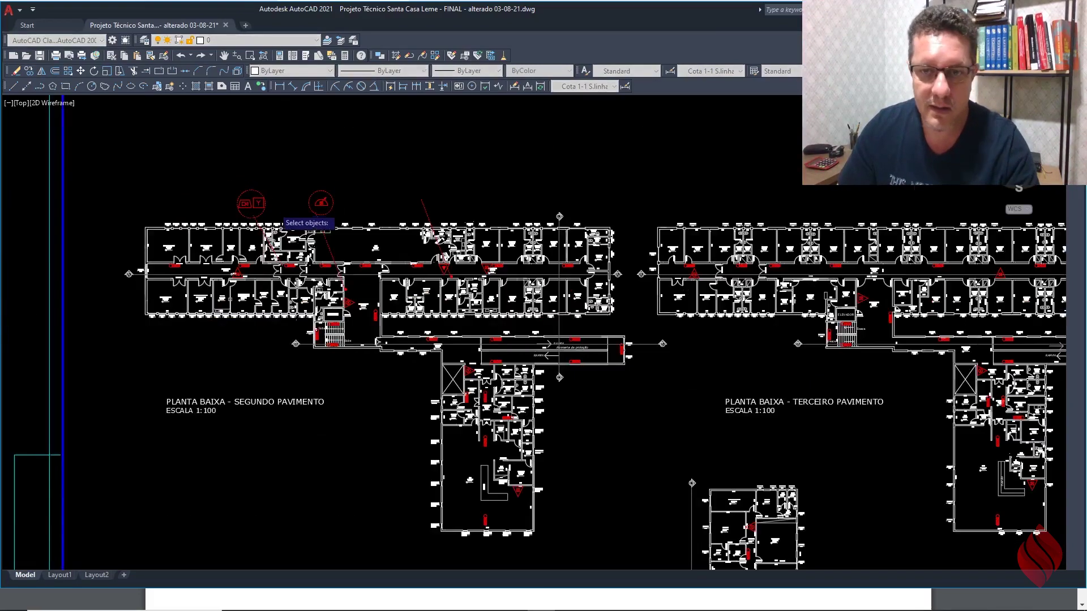
scroll(512, 334, "down", 2)
scroll(825, 256, "up", 5)
left_click(837, 243)
left_click(803, 289)
key("Return")
left_click(806, 289)
scroll(970, 292, "down", 2)
scroll(969, 291, "down", 2)
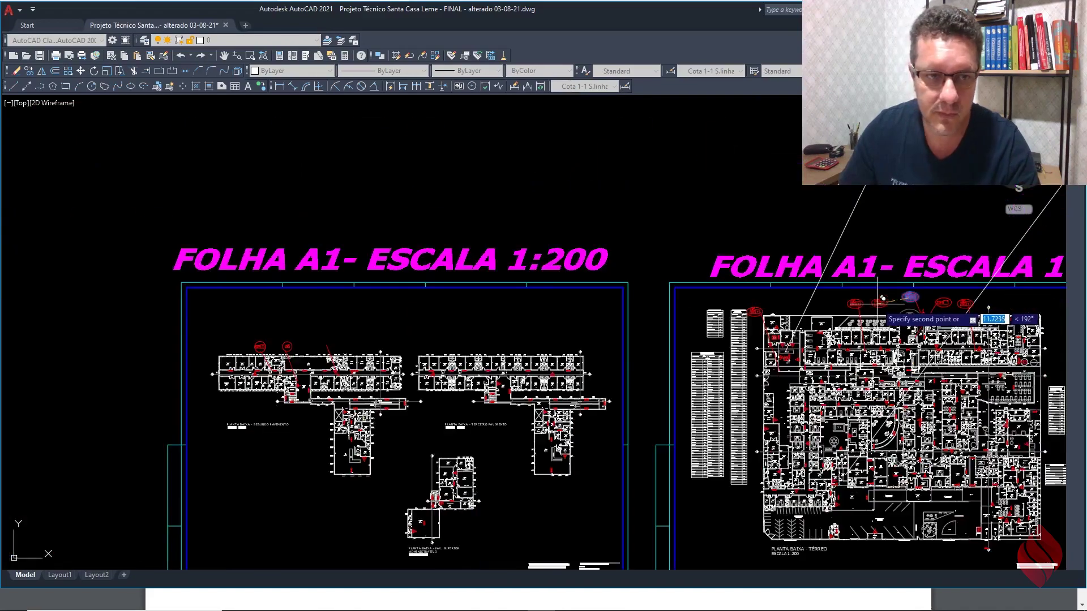
scroll(340, 332, "up", 3)
scroll(309, 291, "up", 2)
left_click(379, 251)
key("Escape")
scroll(388, 204, "down", 2)
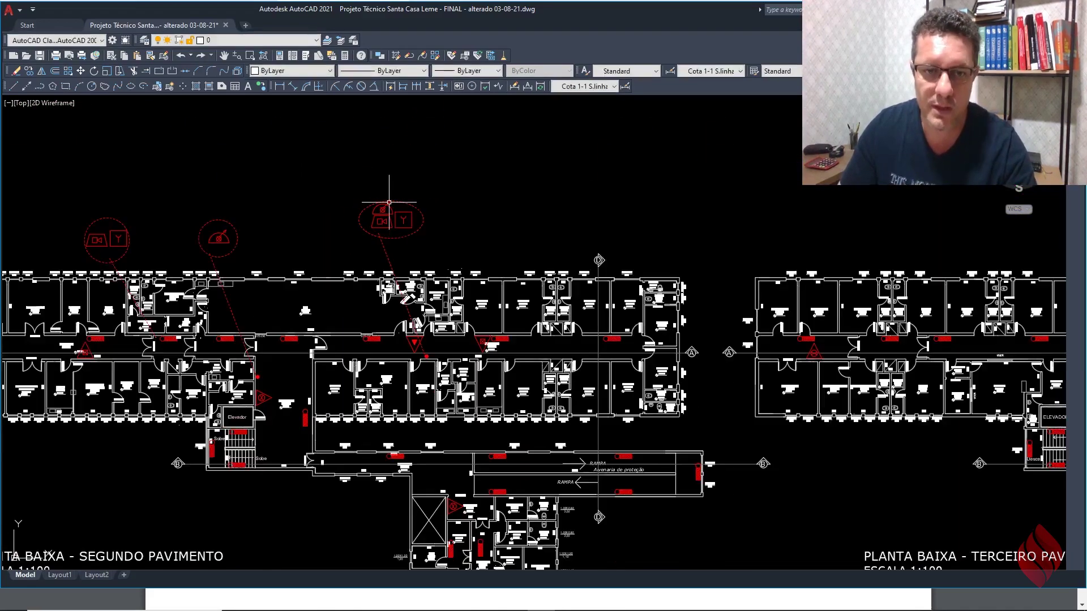
Step: Examine the second-floor wing beyond the ramp, down to the Leito room, for areas lacking an alarm callout
middle_click_drag(542, 344, 568, 291)
scroll(645, 307, "up", 1)
scroll(539, 288, "down", 2)
scroll(389, 335, "up", 1)
scroll(441, 372, "up", 1)
middle_click_drag(437, 361, 330, 251)
mouse_move(481, 350)
middle_mouse_down()
mouse_move(437, 352)
mouse_move(403, 257)
middle_mouse_up()
scroll(435, 352, "down", 1)
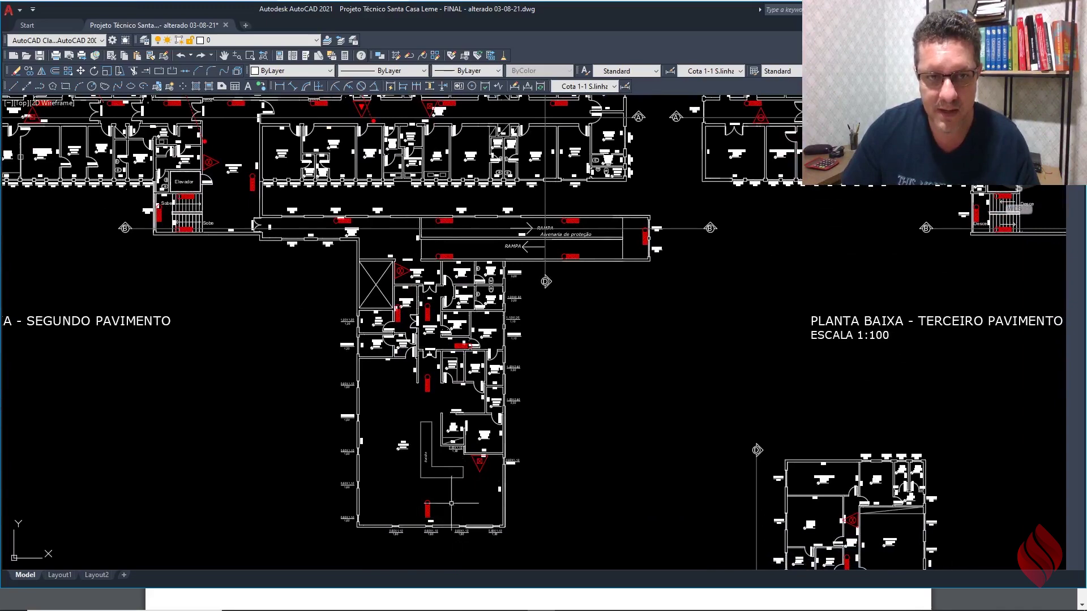
scroll(322, 337, "down", 2)
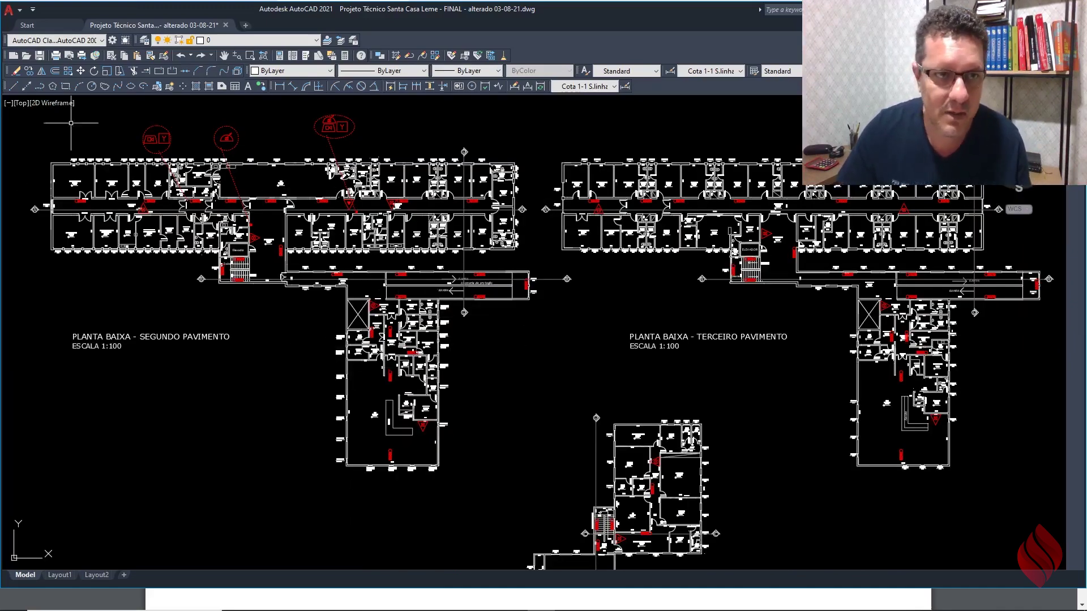
Step: Copy the combined callout with its leader and red dot from outside Enfermagem to the blank area beside the second-floor Leito room
left_click(29, 73)
middle_click_drag(338, 145, 364, 235)
scroll(364, 235, "up", 2)
left_click(426, 175)
left_click(293, 231)
key("Return")
scroll(385, 328, "up", 6)
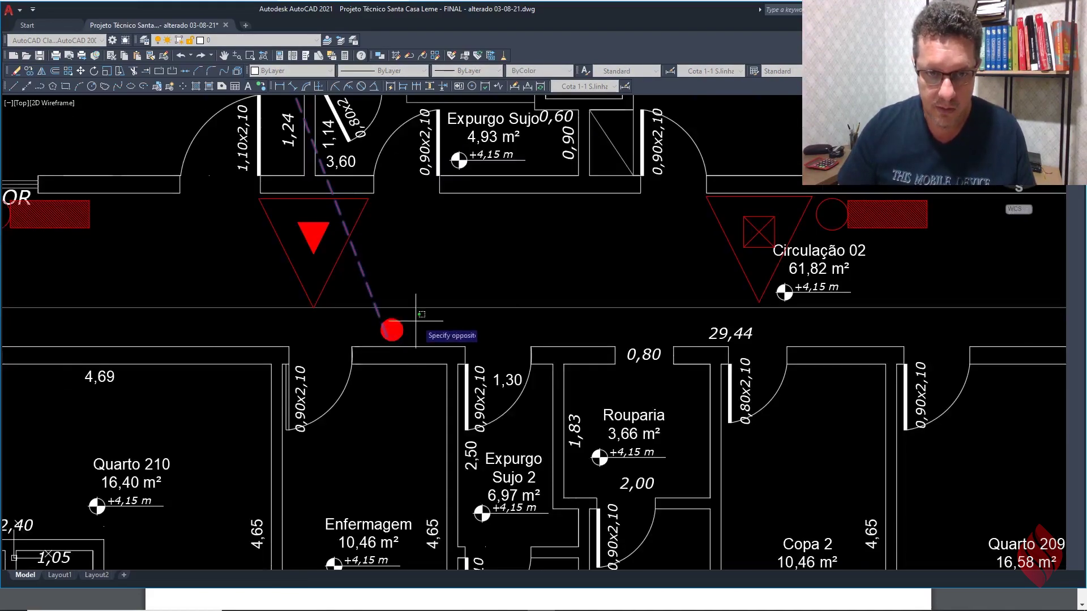
left_click(386, 333)
scroll(387, 332, "down", 10)
scroll(447, 362, "up", 2)
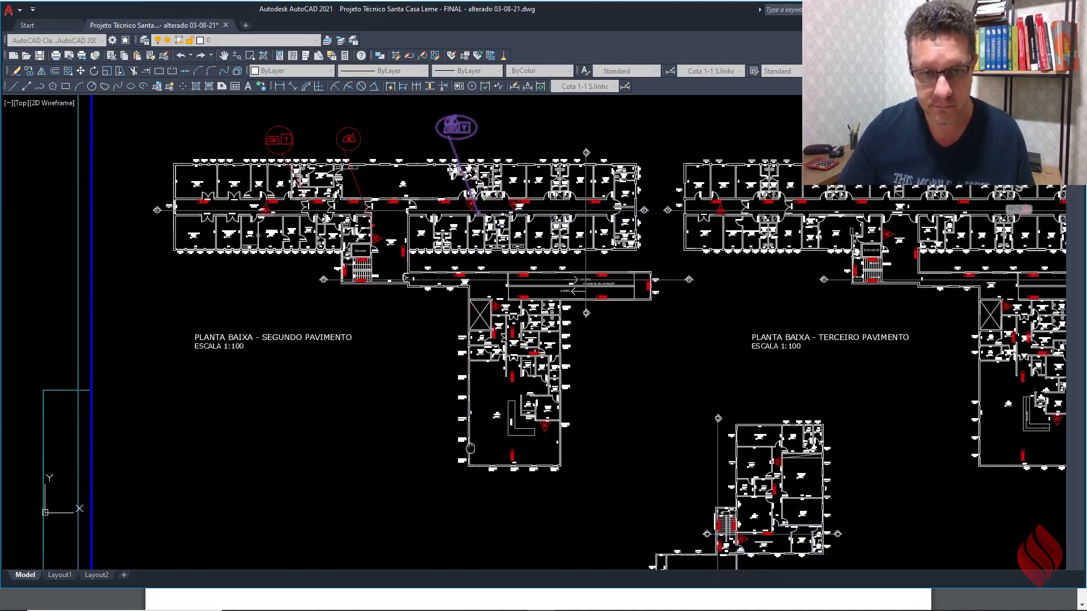
left_click(425, 455)
key("Return")
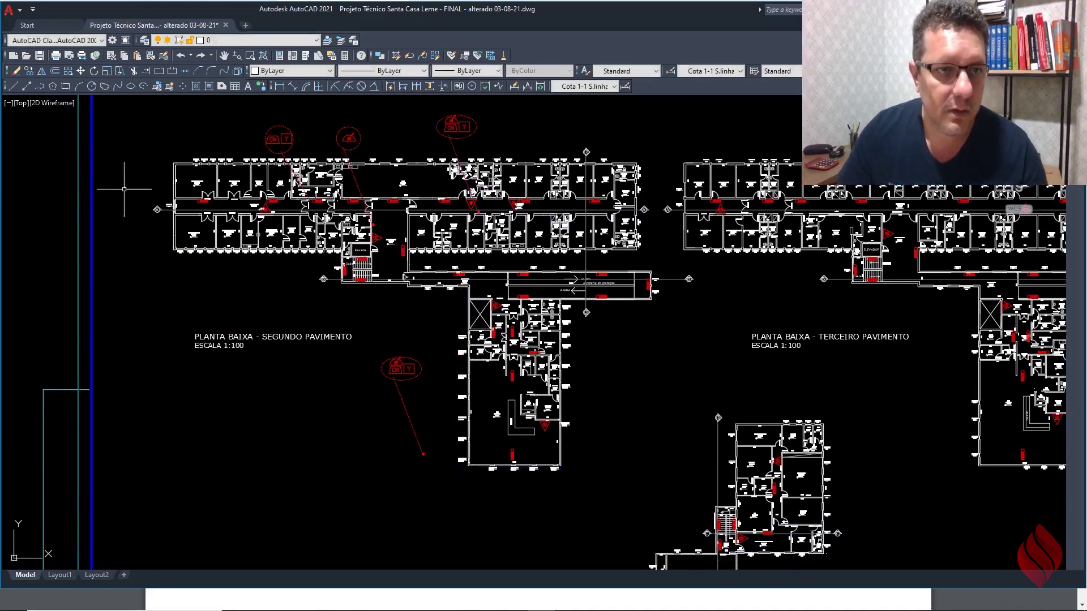
left_click(81, 70)
scroll(456, 478, "up", 4)
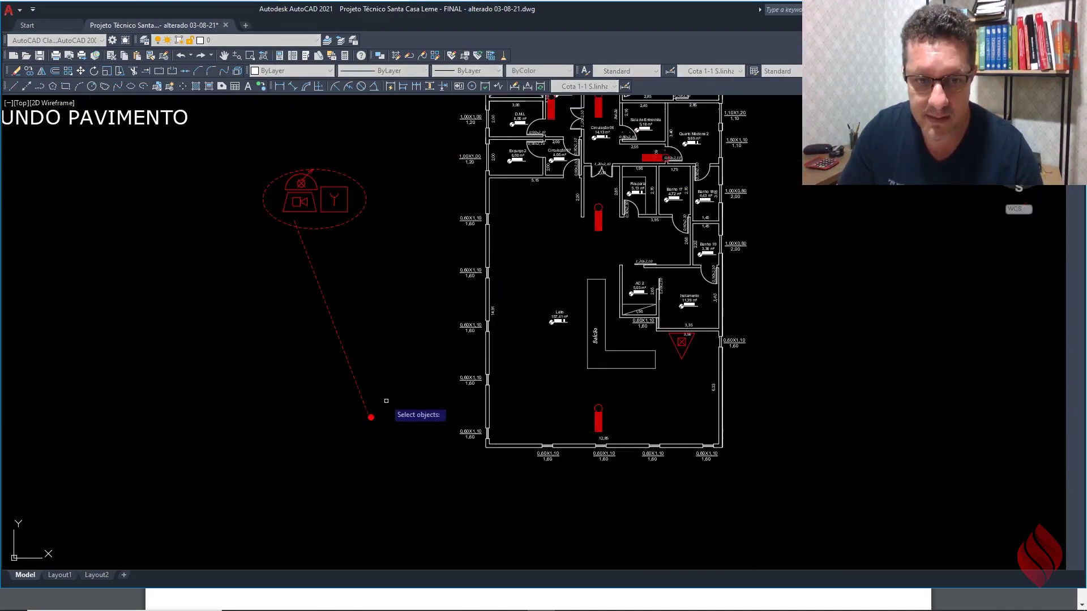
left_click(371, 417)
key("Return")
left_click(371, 417)
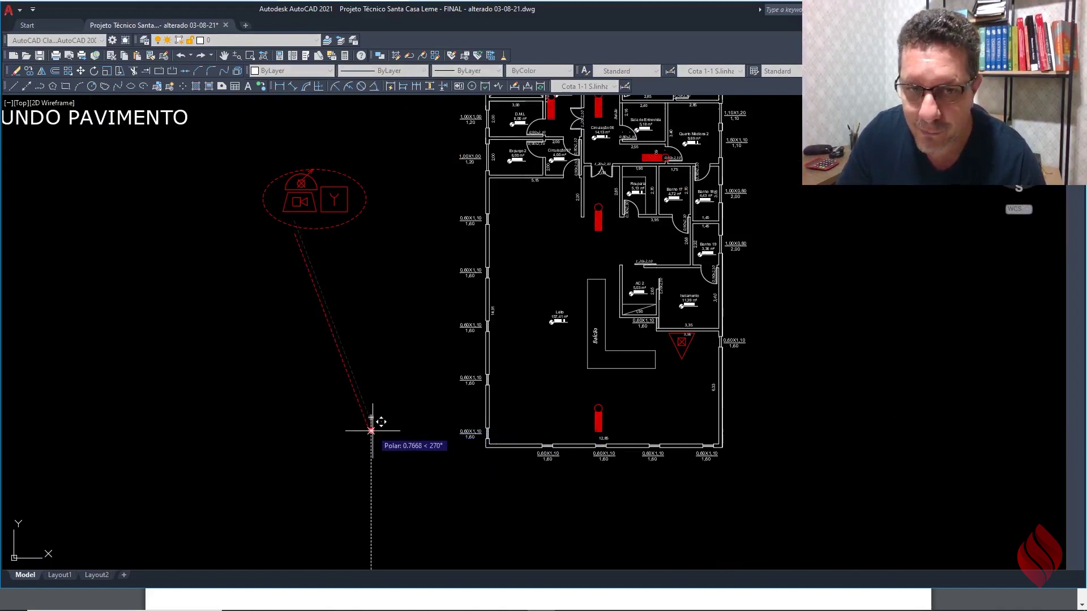
scroll(371, 430, "down", 3)
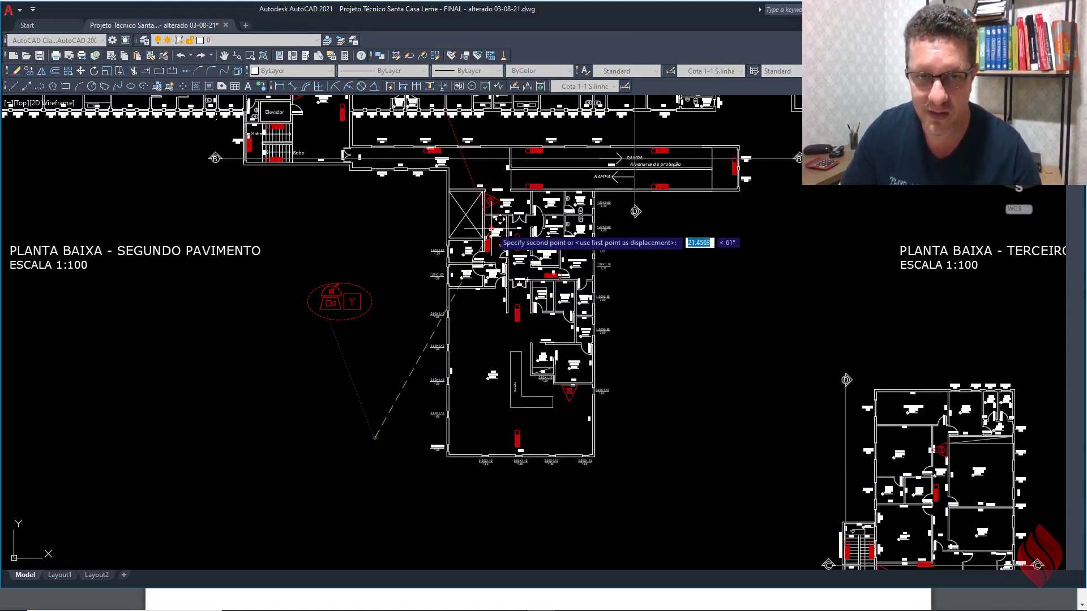
scroll(513, 273, "up", 3)
key("Escape")
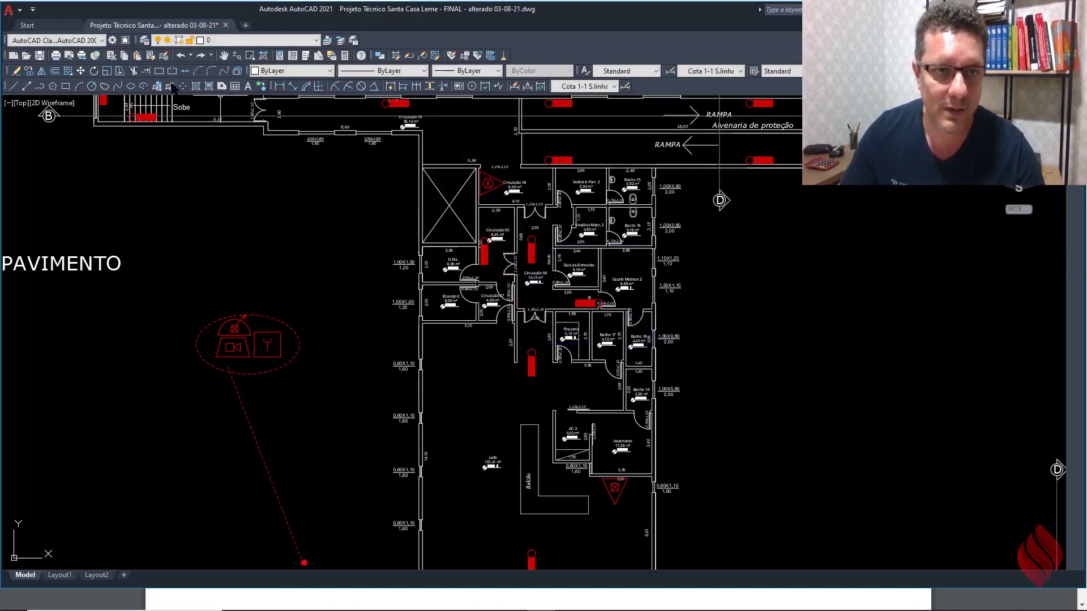
Step: Measure with an aligned dimension from the lower-left corner of the Leito room to the double door of Circulação 06
left_click(292, 86)
scroll(396, 215, "down", 2)
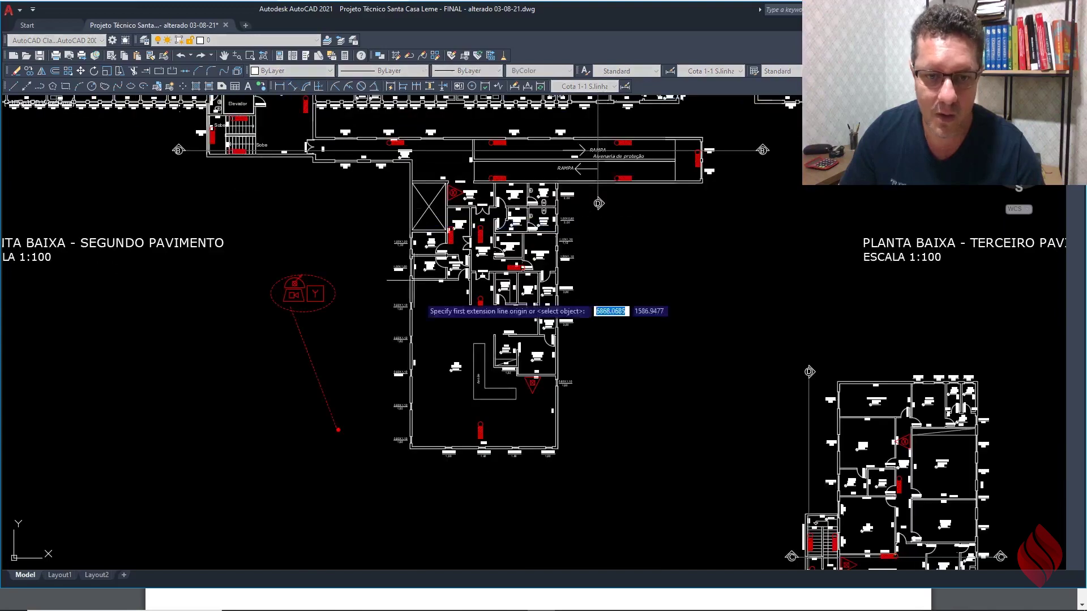
left_click(412, 446)
scroll(496, 267, "up", 4)
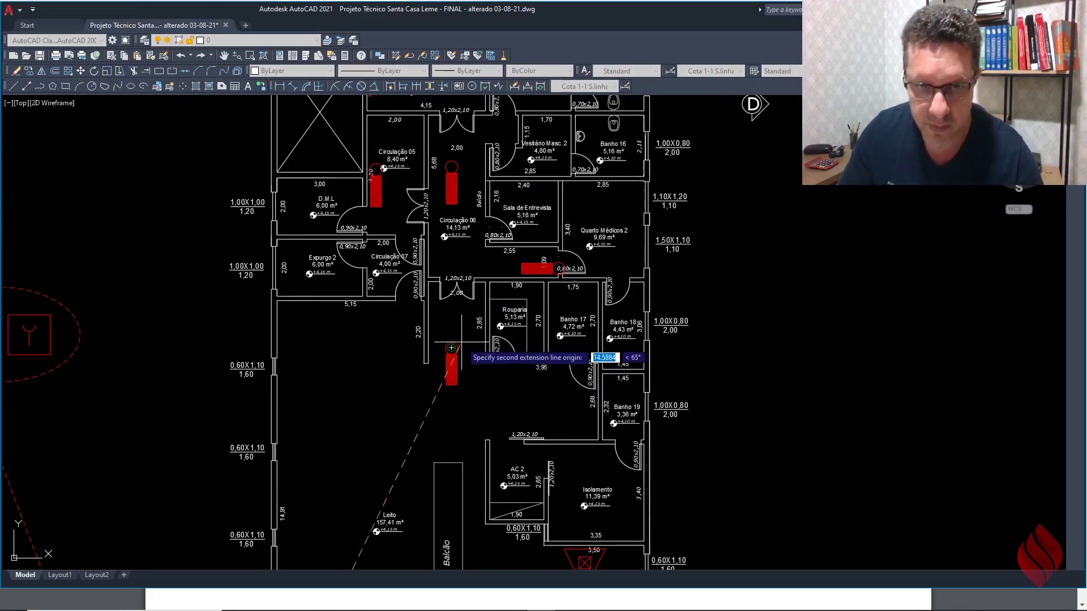
scroll(461, 342, "up", 3)
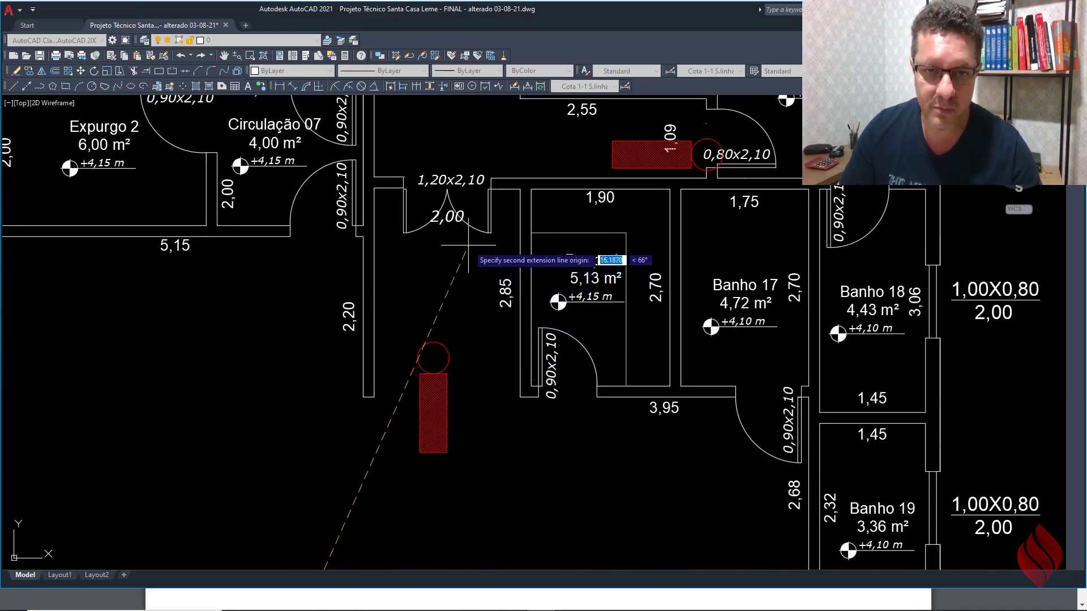
scroll(468, 250, "down", 2)
left_click(435, 318)
scroll(436, 317, "down", 3)
scroll(384, 415, "up", 4)
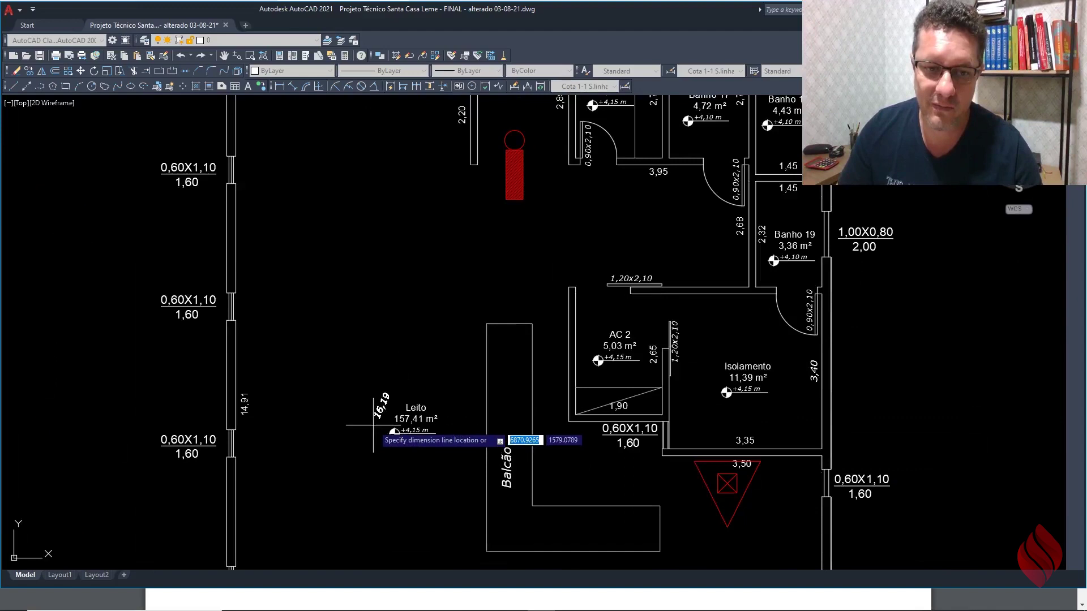
left_click(371, 451)
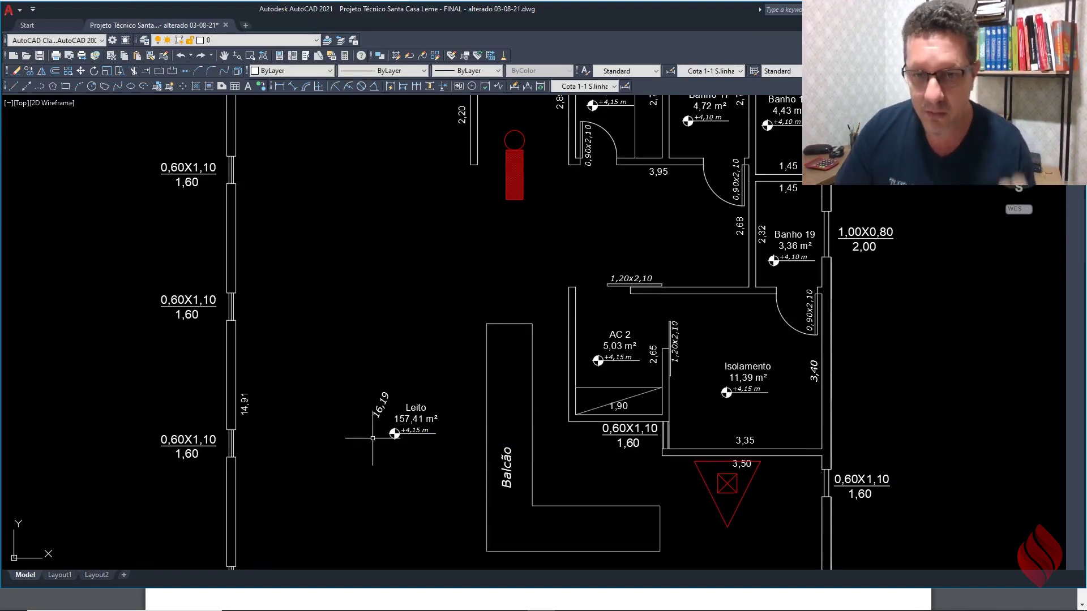
scroll(374, 432, "down", 2)
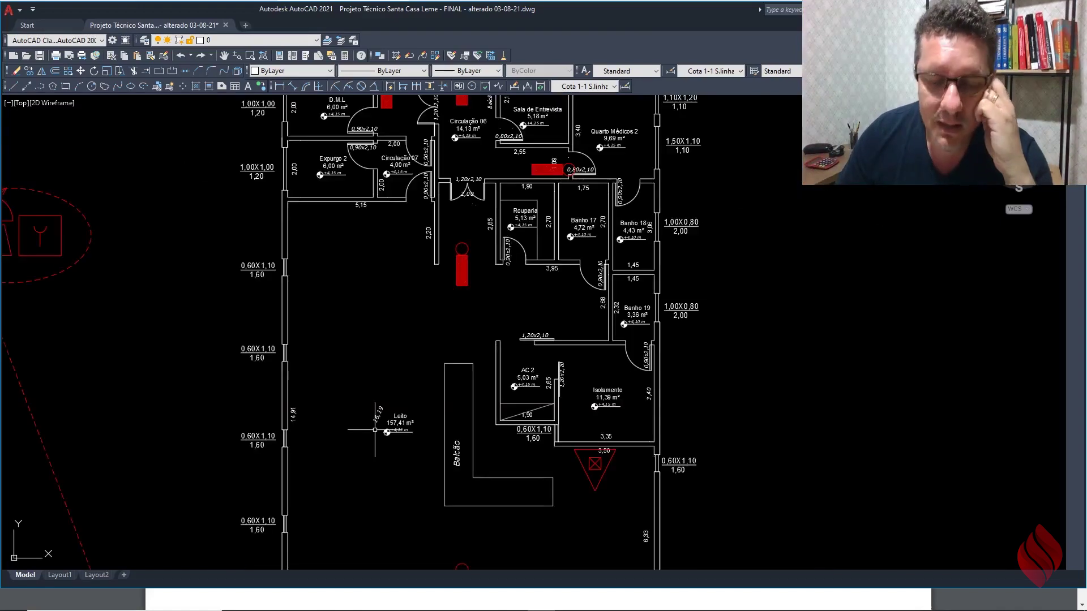
scroll(374, 430, "up", 2)
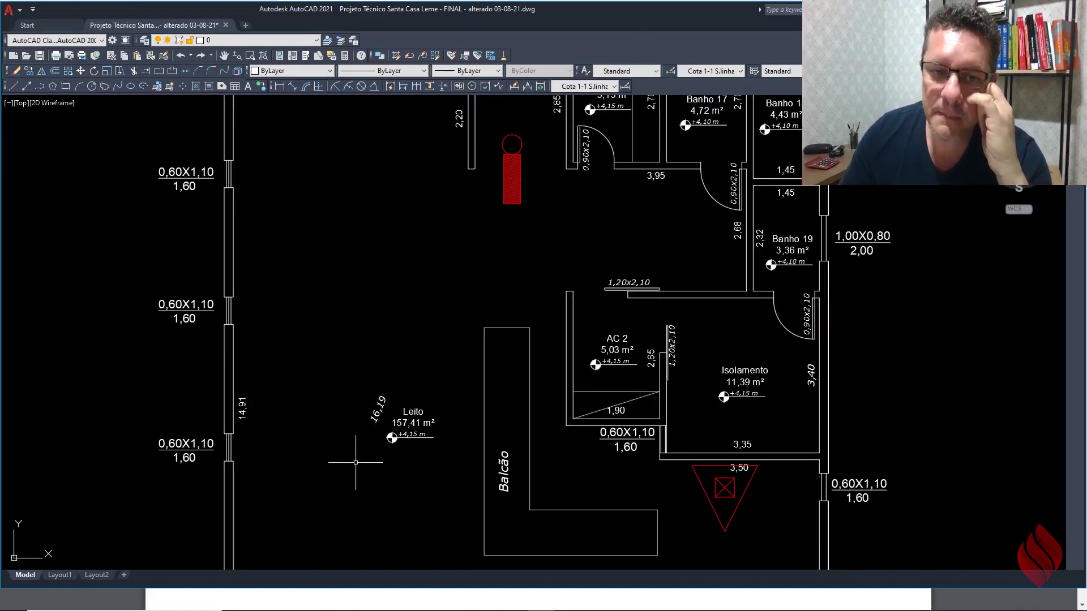
middle_click_drag(379, 417, 373, 456)
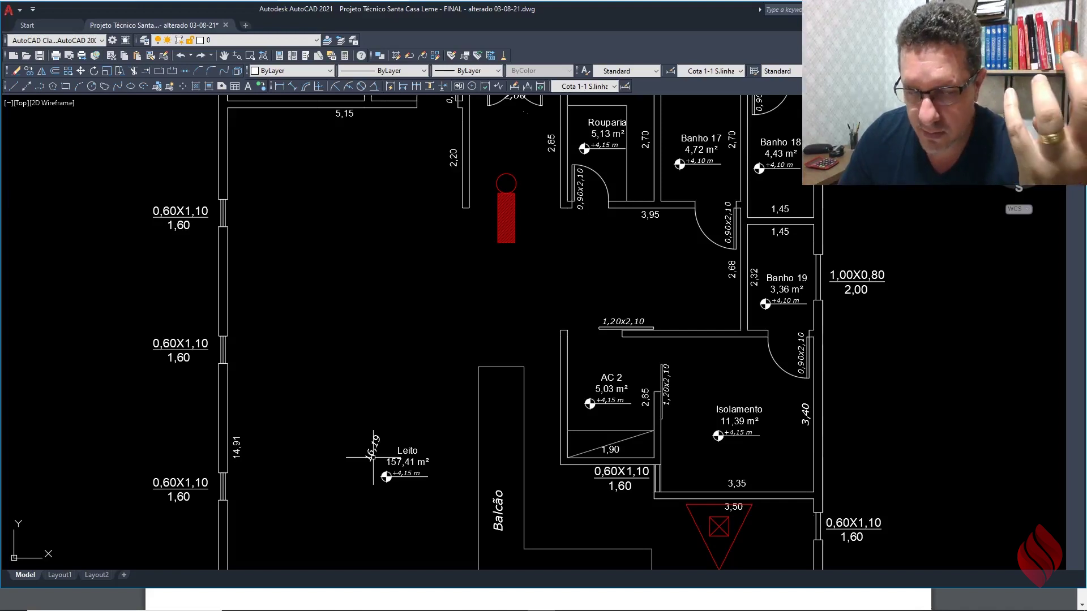
scroll(373, 457, "down", 2)
mouse_move(373, 454)
middle_mouse_down()
mouse_move(363, 494)
mouse_move(366, 421)
middle_mouse_up()
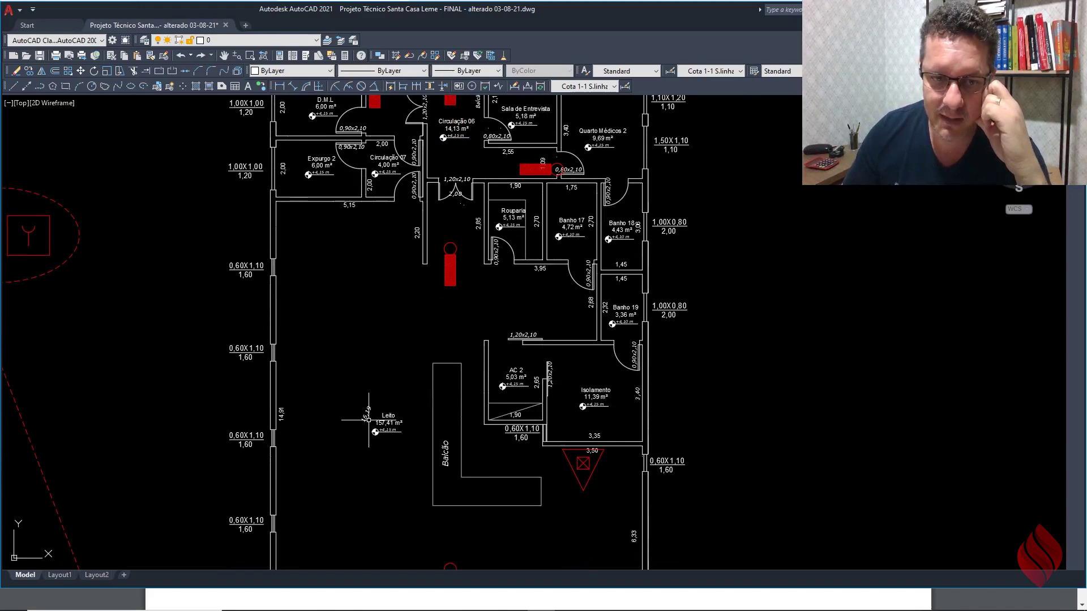
scroll(400, 370, "down", 2)
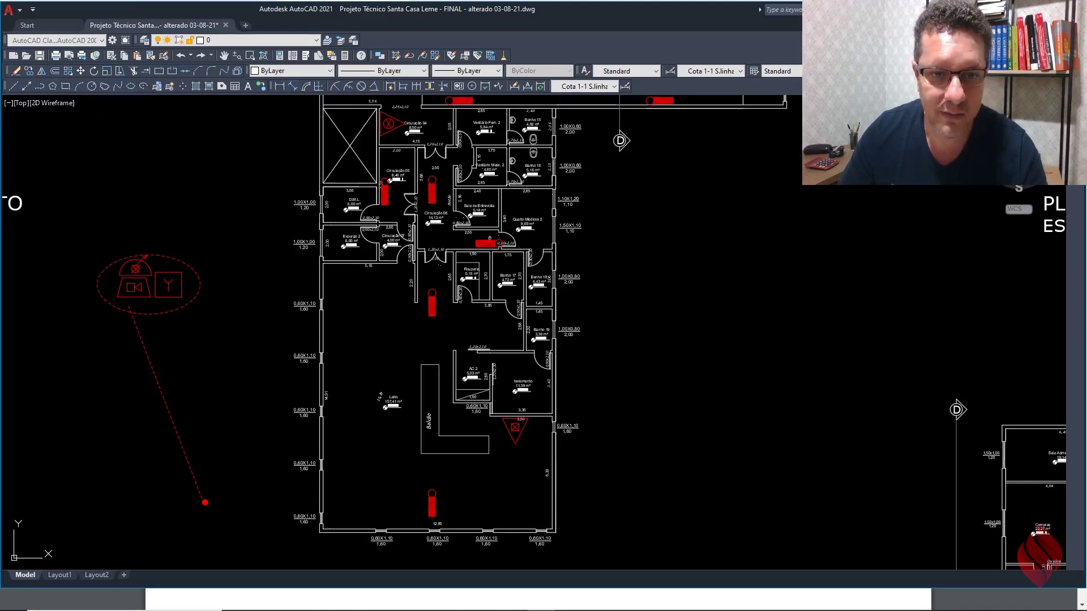
Step: Measure with an aligned dimension from the lower-right corner of the Leito room to the point just below the Balcão counter's lower-left corner
scroll(414, 460, "up", 4)
scroll(470, 385, "down", 4)
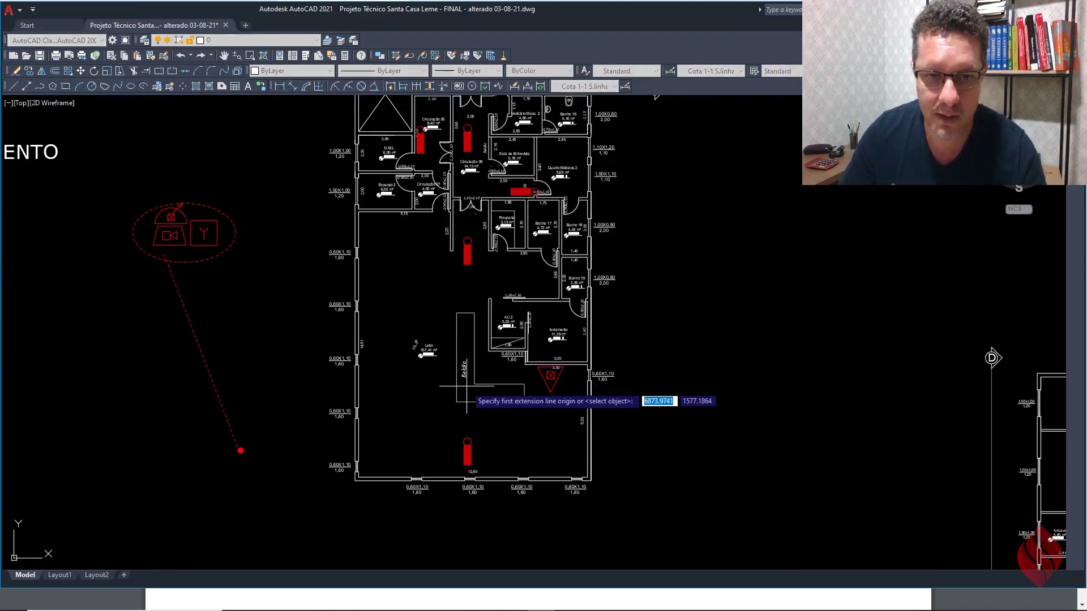
left_click(582, 480)
scroll(429, 406, "up", 4)
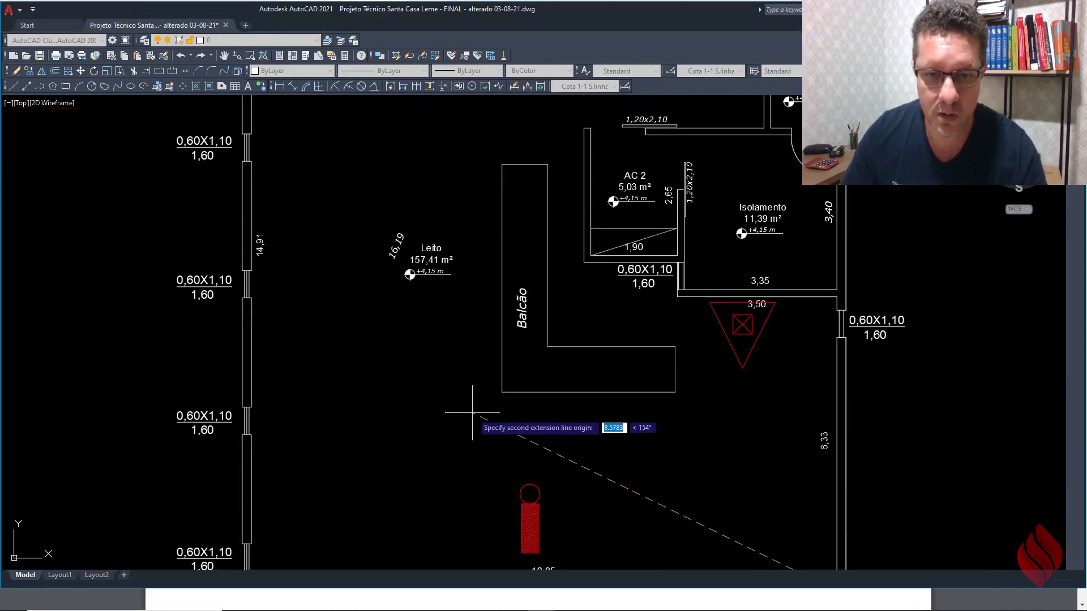
left_click(472, 413)
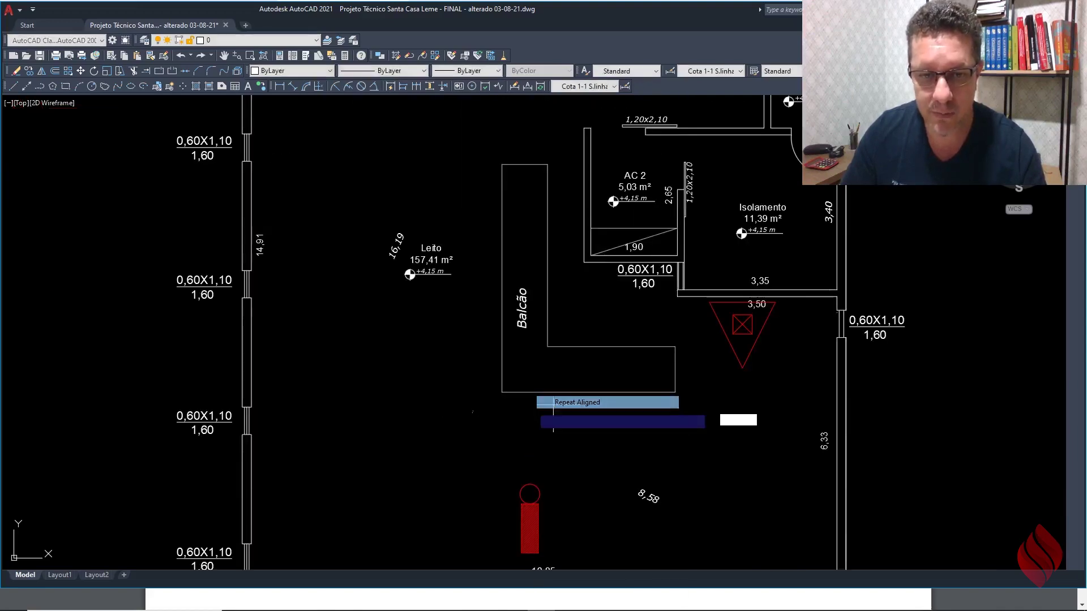
Step: Measure with an aligned dimension from the point below the Balcão counter to the double door between Leito and Circulação 06
scroll(464, 422, "down", 4)
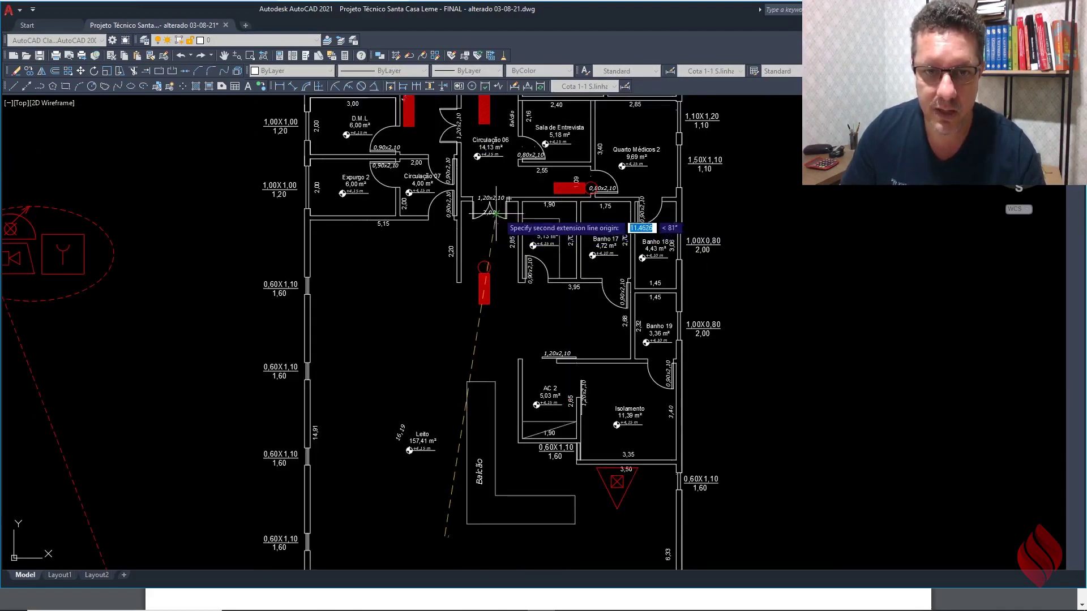
scroll(472, 283, "up", 5)
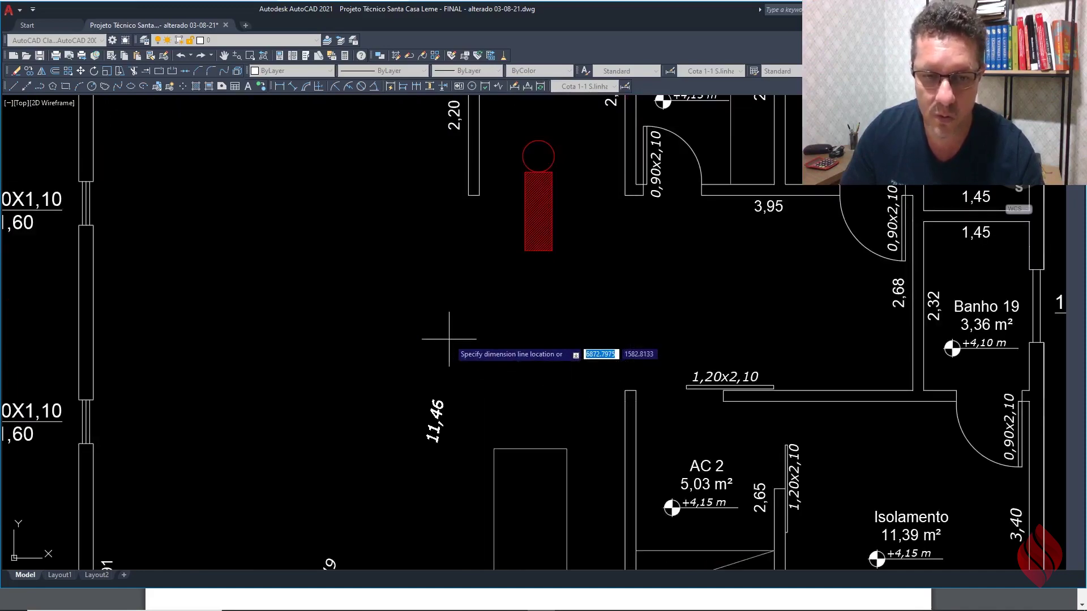
scroll(449, 339, "down", 4)
left_click(410, 428)
left_click(386, 428)
key("Escape")
scroll(467, 436, "down", 2)
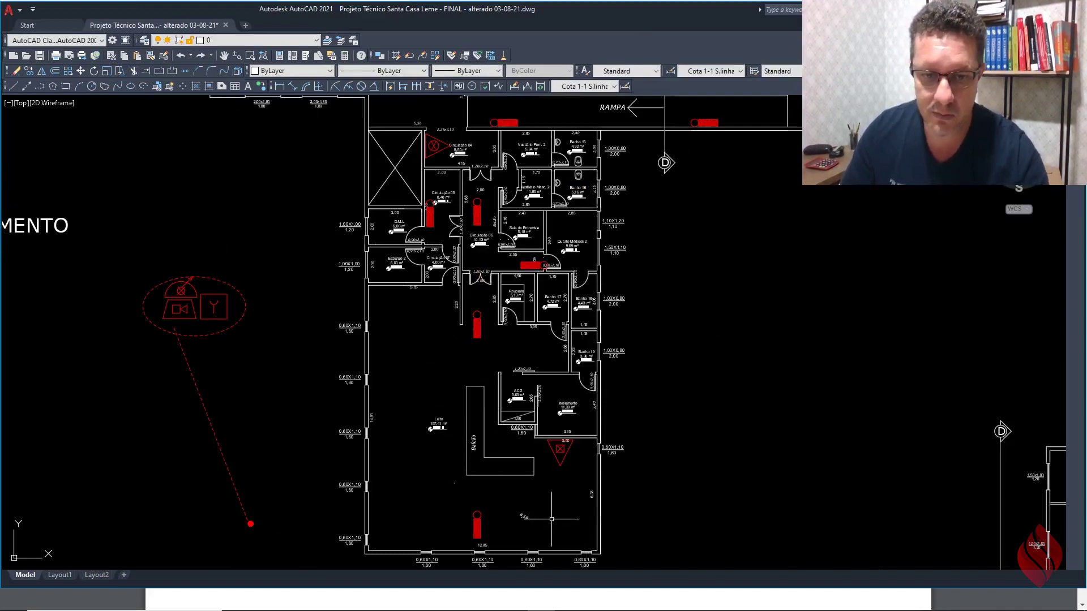
Step: Examine the second-floor ramp, corridors Circulação 03 to 07 and the Leito entrance for a suitable alarm location
middle_click_drag(496, 445, 510, 520)
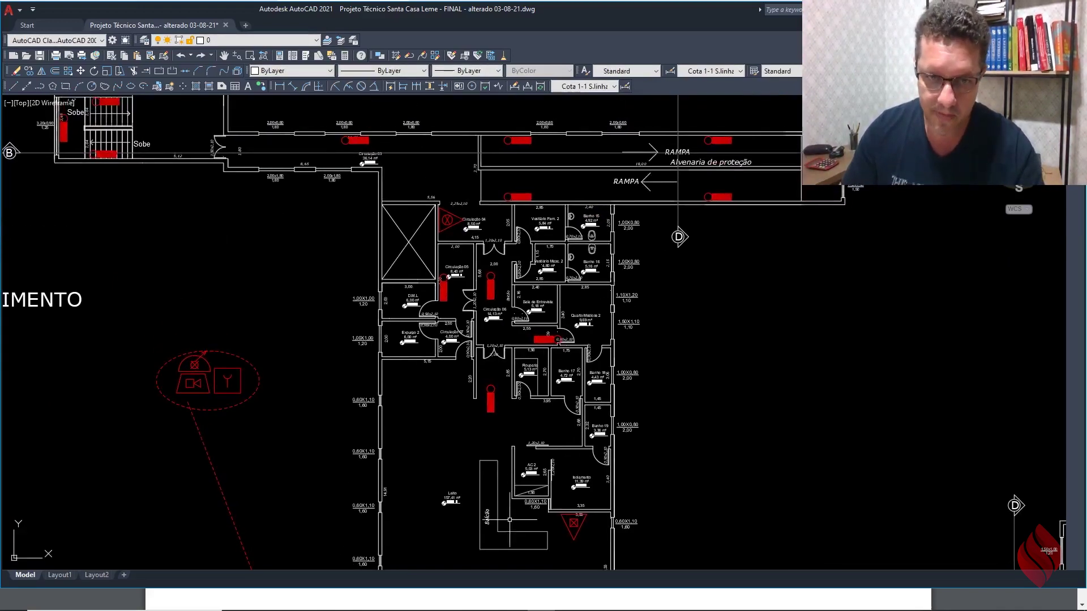
middle_click_drag(548, 339, 552, 353)
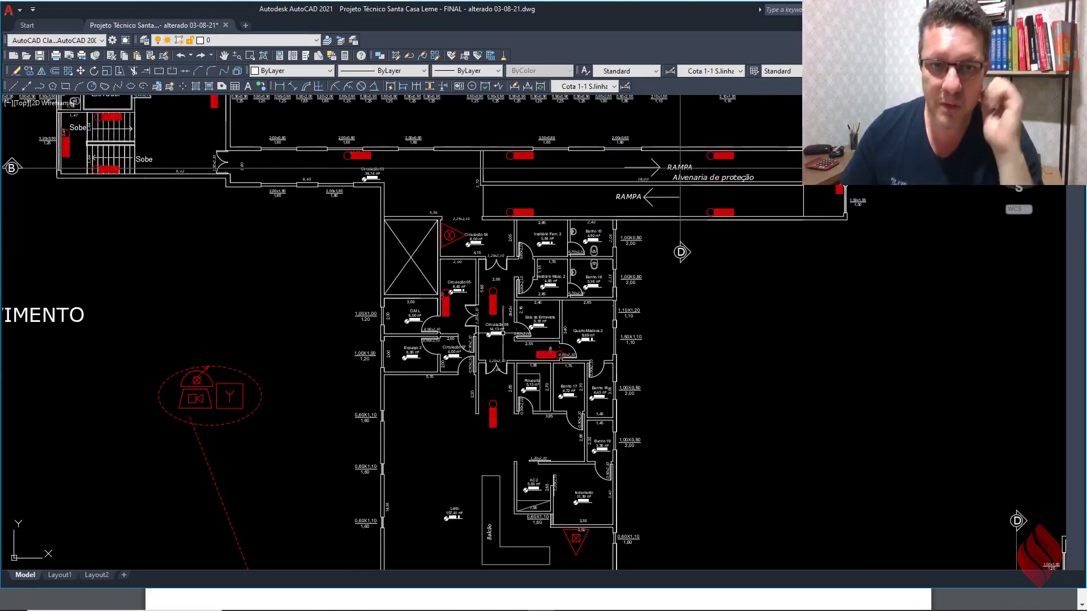
scroll(464, 327, "down", 2)
middle_click_drag(464, 327, 474, 377)
scroll(429, 280, "up", 2)
scroll(346, 272, "down", 2)
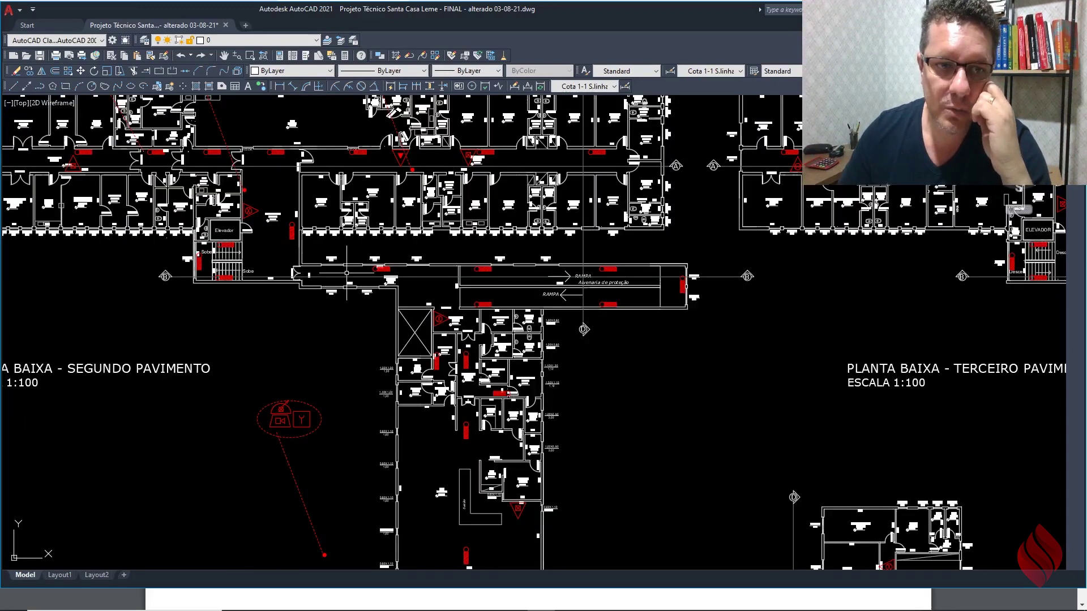
scroll(245, 184, "up", 2)
scroll(310, 247, "down", 2)
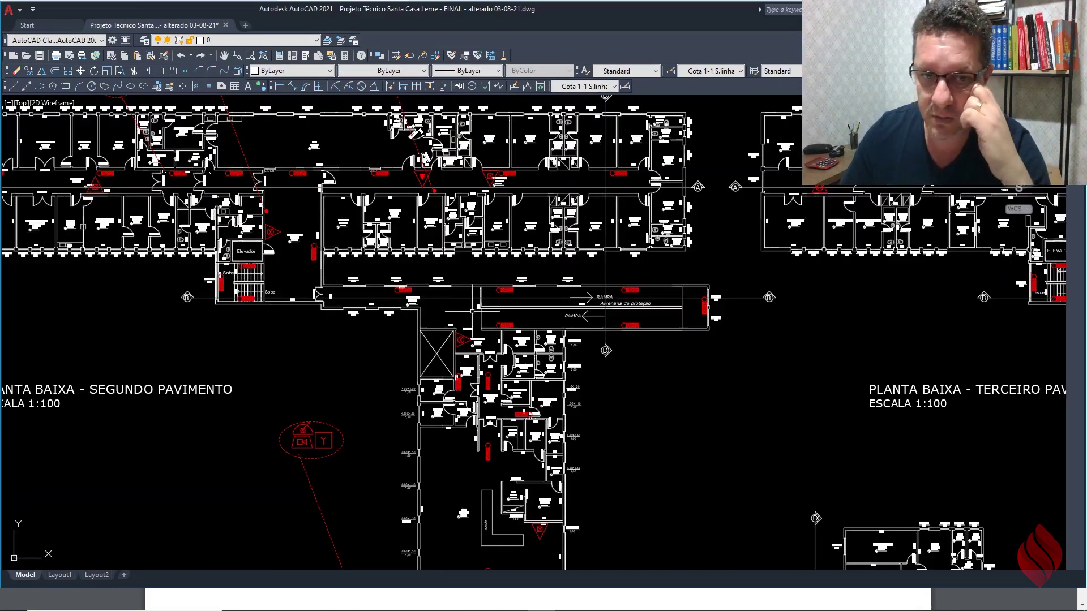
scroll(477, 314, "up", 2)
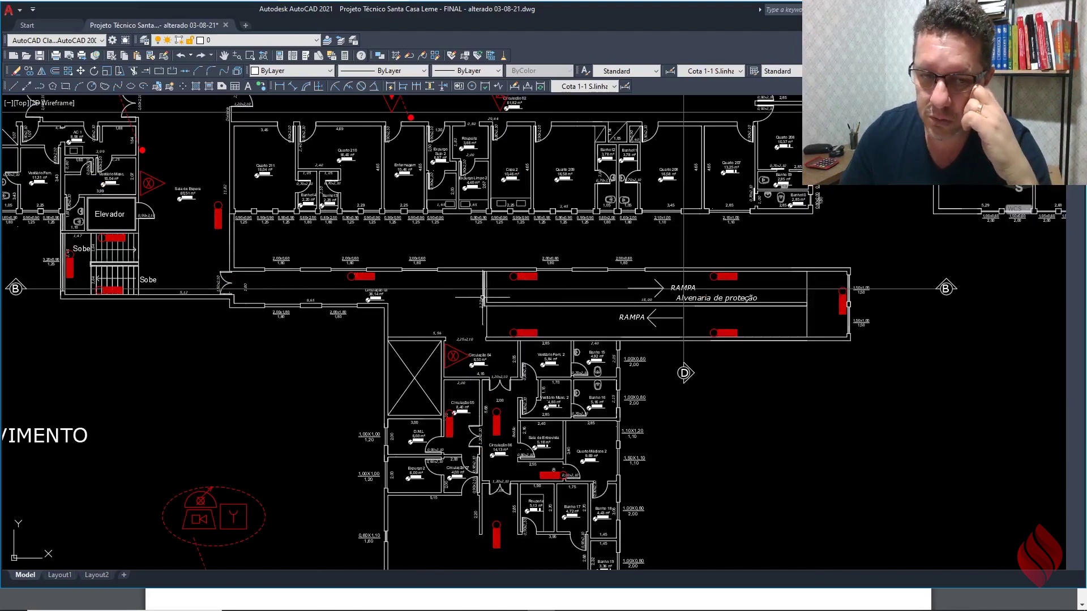
middle_click_drag(483, 326, 460, 256)
middle_click_drag(458, 362, 443, 292)
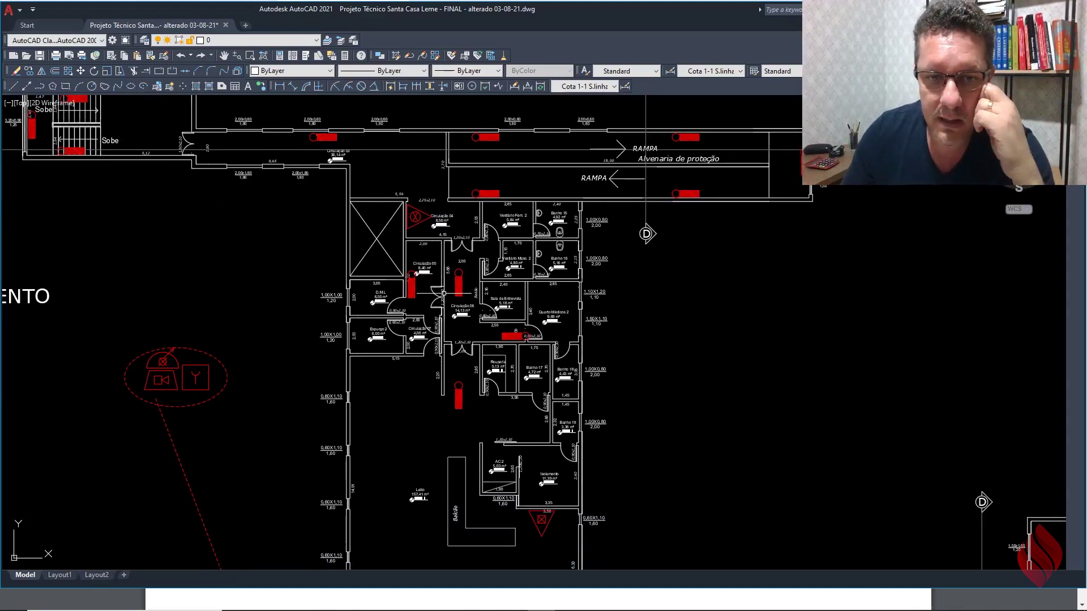
middle_click_drag(461, 271, 471, 293)
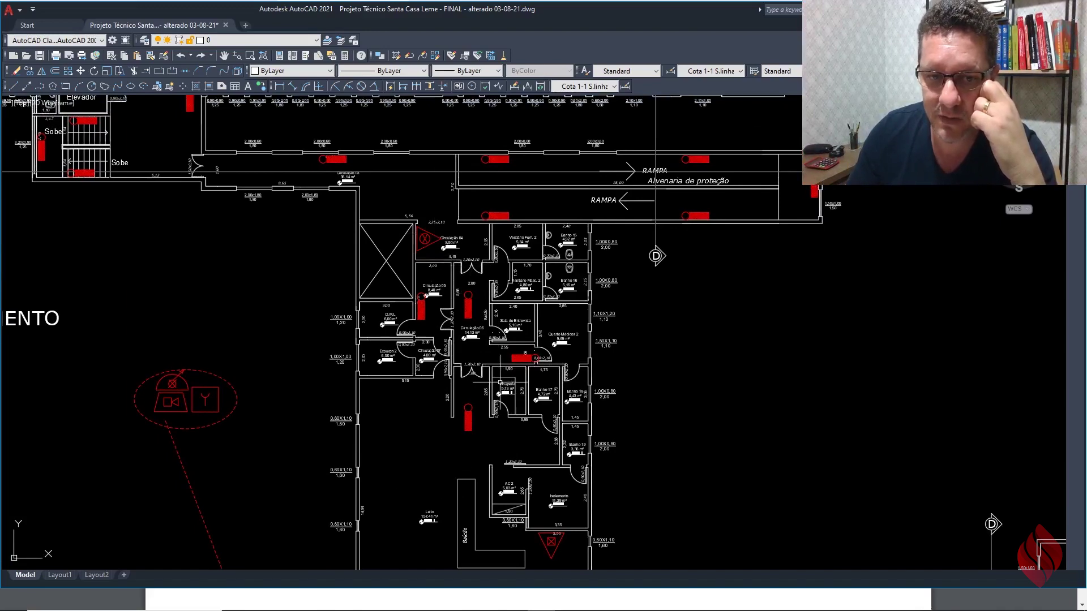
middle_click_drag(459, 248, 462, 273)
scroll(462, 272, "up", 5)
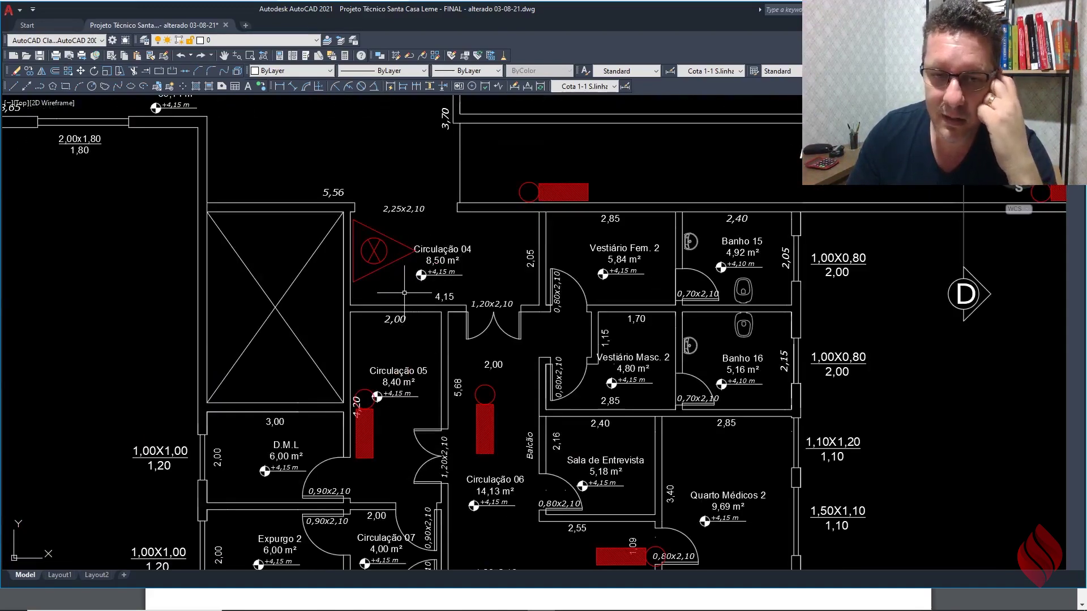
scroll(430, 297, "down", 5)
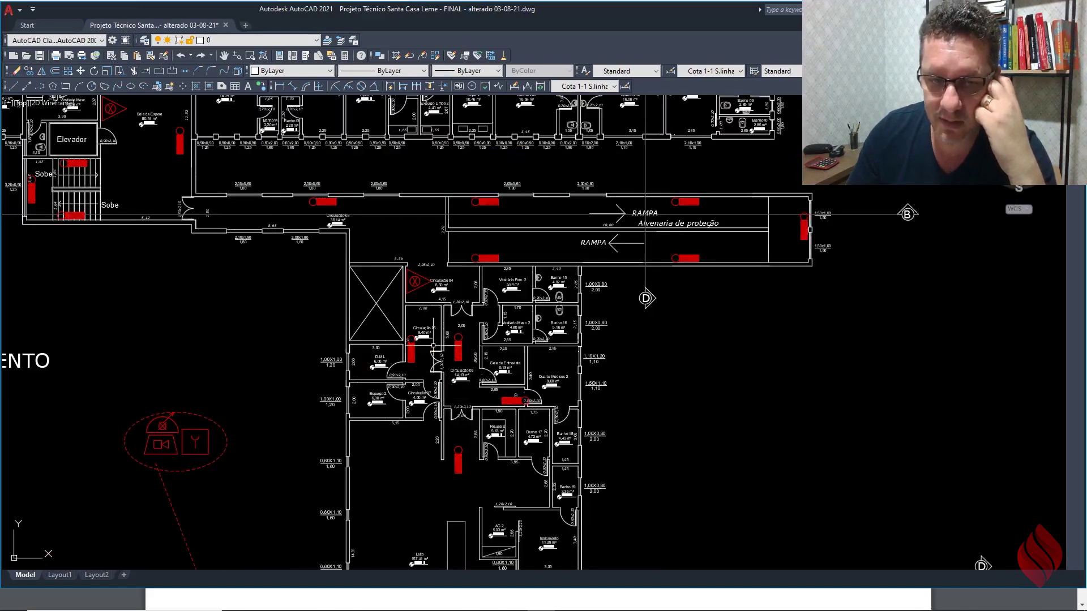
scroll(424, 295, "up", 5)
scroll(439, 295, "down", 5)
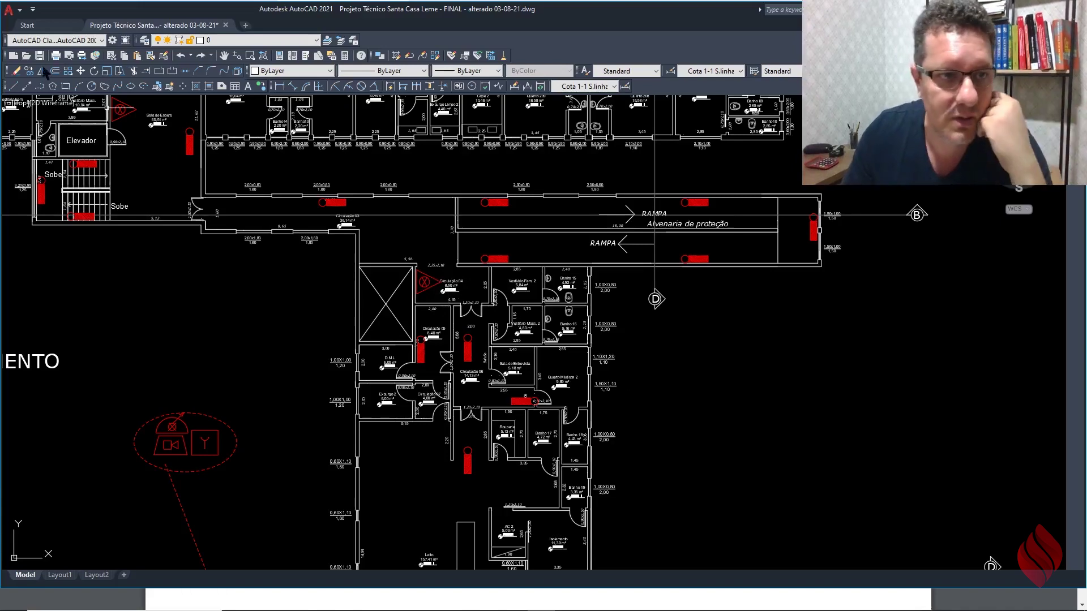
Step: Move the red dot and its leader from beside the Leito room into Circulação 04, next to the triangular symbol
scroll(259, 284, "down", 2)
left_click(247, 350)
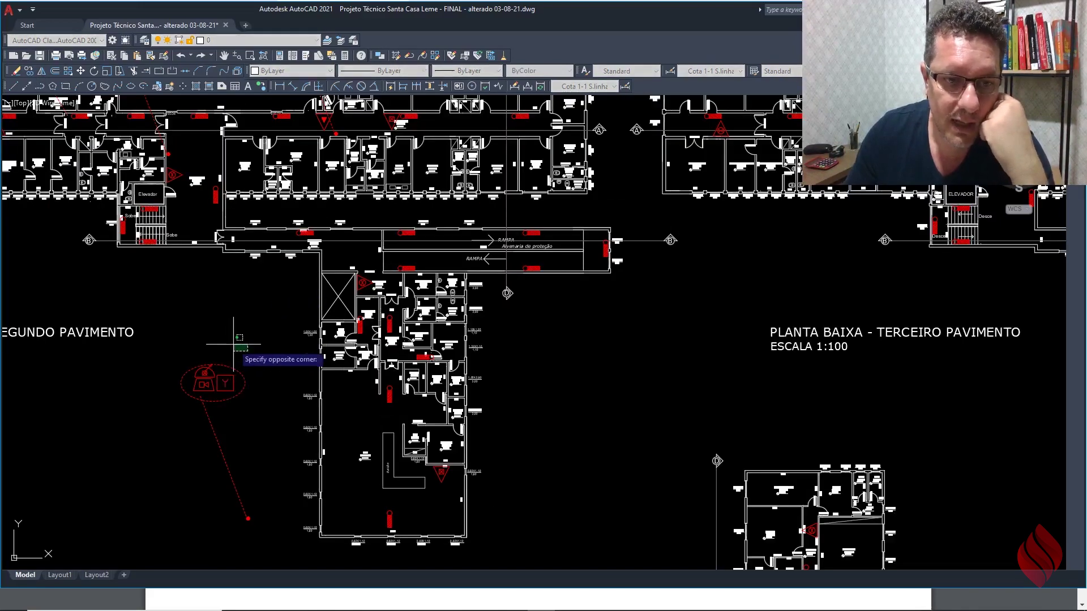
left_click(233, 344)
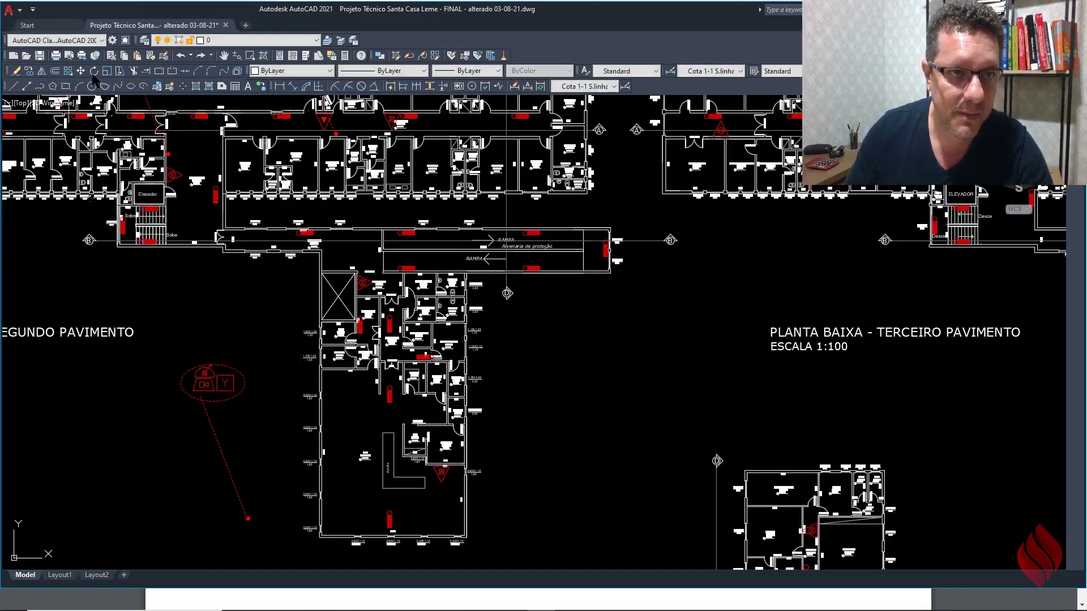
left_click(81, 71)
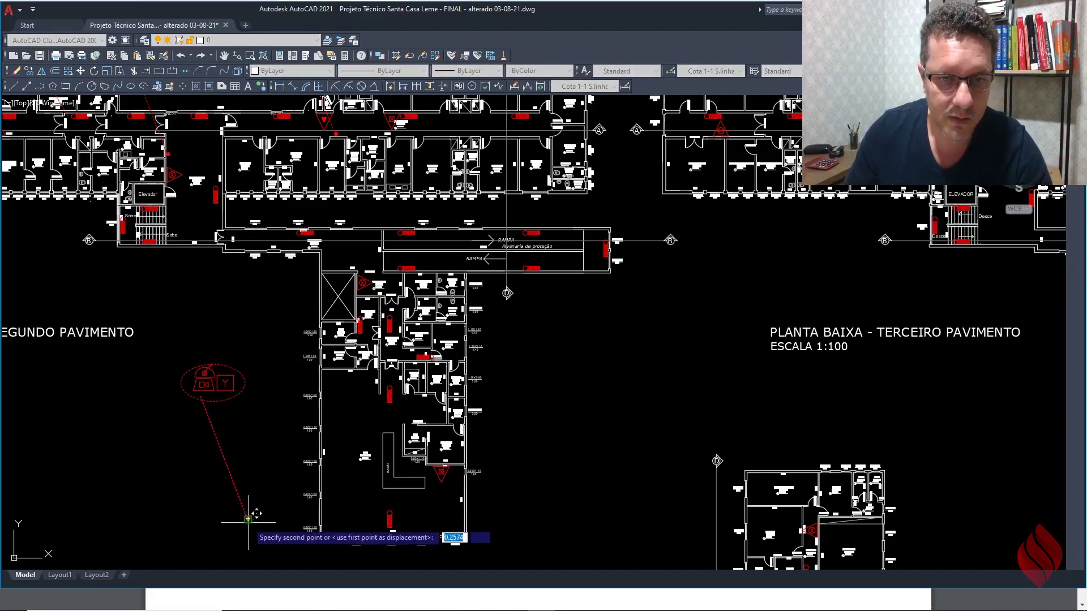
left_click(248, 519)
scroll(376, 237, "up", 10)
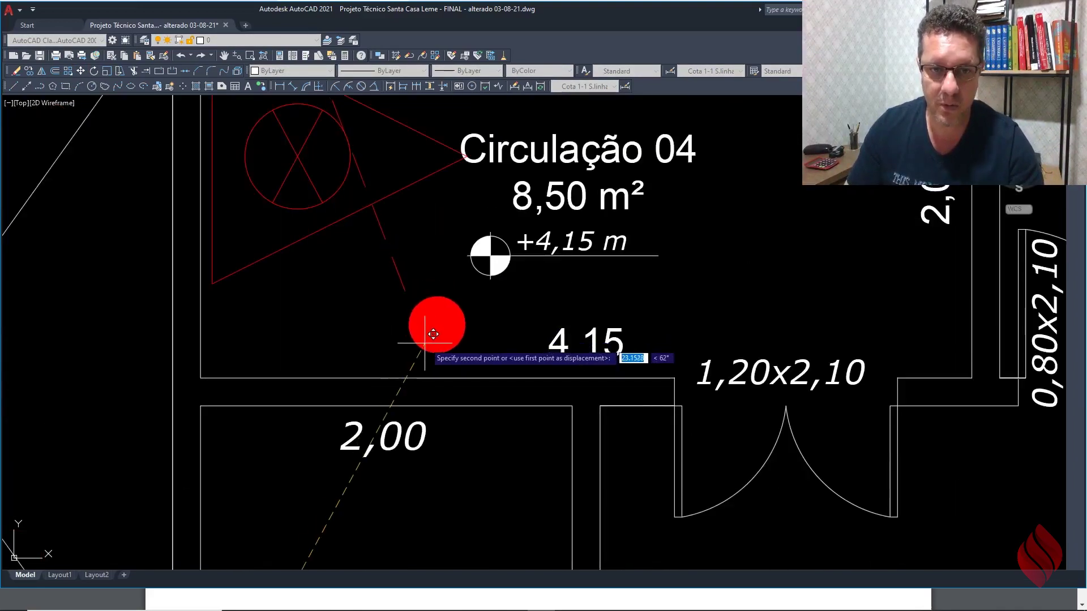
scroll(448, 350, "down", 8)
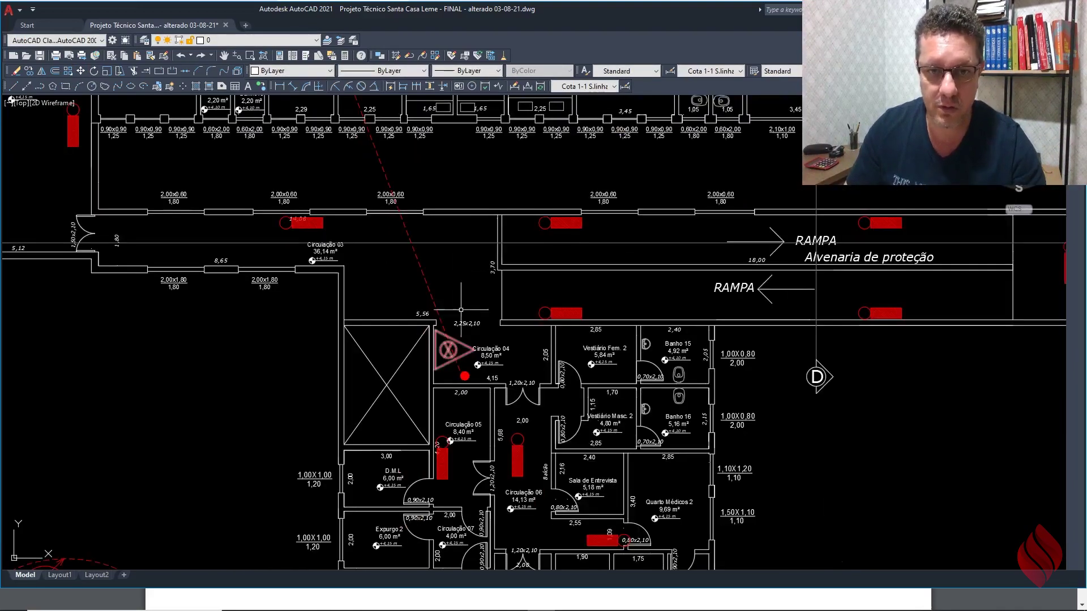
Step: Stretch the leader's free end from above the plan back to the combined callout beside the second-floor Leito room
left_click(393, 179)
scroll(520, 292, "down", 2)
left_click(409, 149)
scroll(286, 487, "up", 6)
left_click(277, 444)
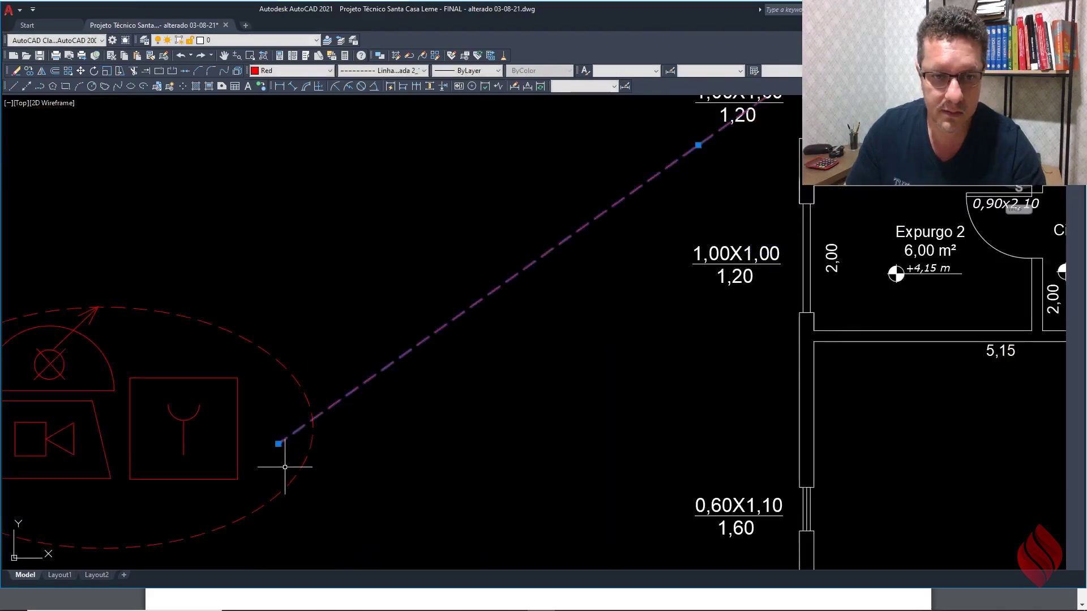
scroll(286, 463, "down", 5)
scroll(445, 326, "down", 2)
key("Escape")
Step: Check the distance from the red dot in Circulação 04 to its double door with an aligned measurement
left_click(292, 86)
scroll(566, 276, "up", 5)
left_click(521, 238)
scroll(611, 258, "up", 4)
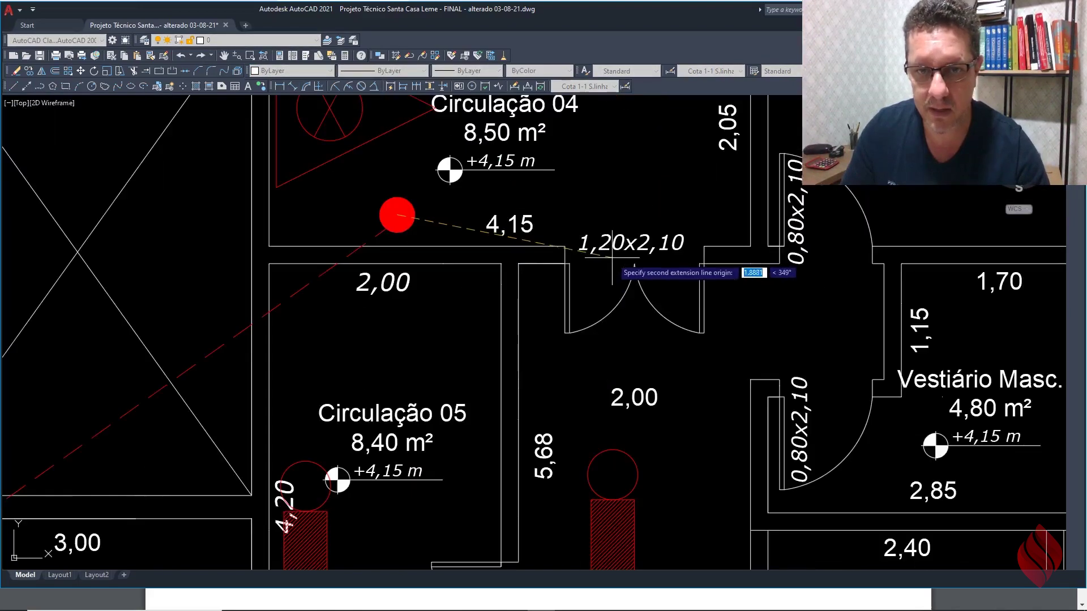
key("Escape")
Step: Measure with an aligned dimension from the Circulação 04 double door through Circulação 06 to the double door leading into Leito
right_click(614, 185)
left_click(640, 193)
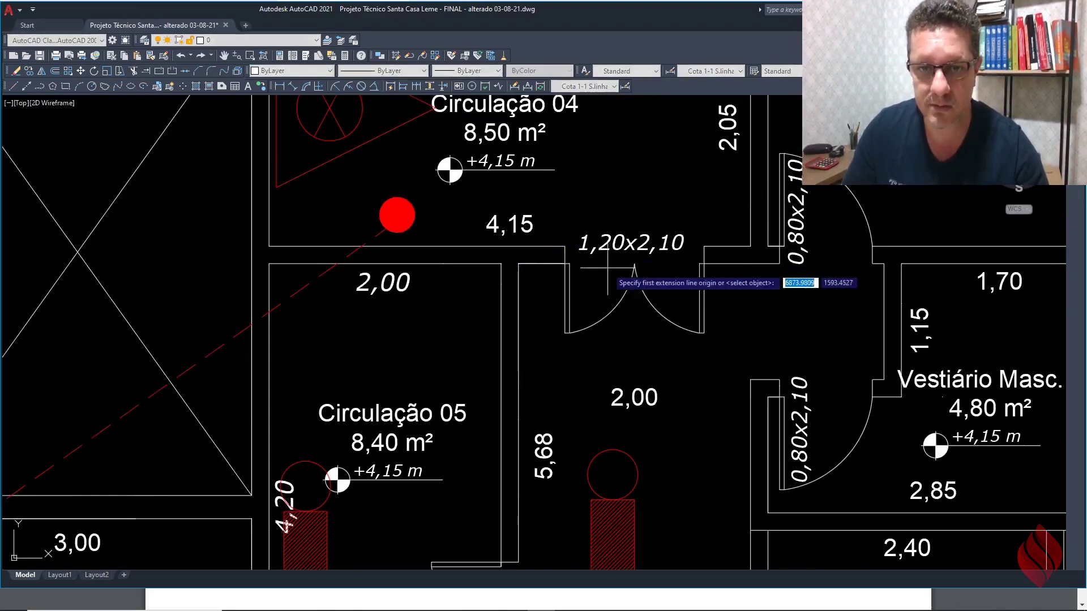
left_click(608, 247)
scroll(609, 247, "down", 5)
scroll(623, 317, "up", 4)
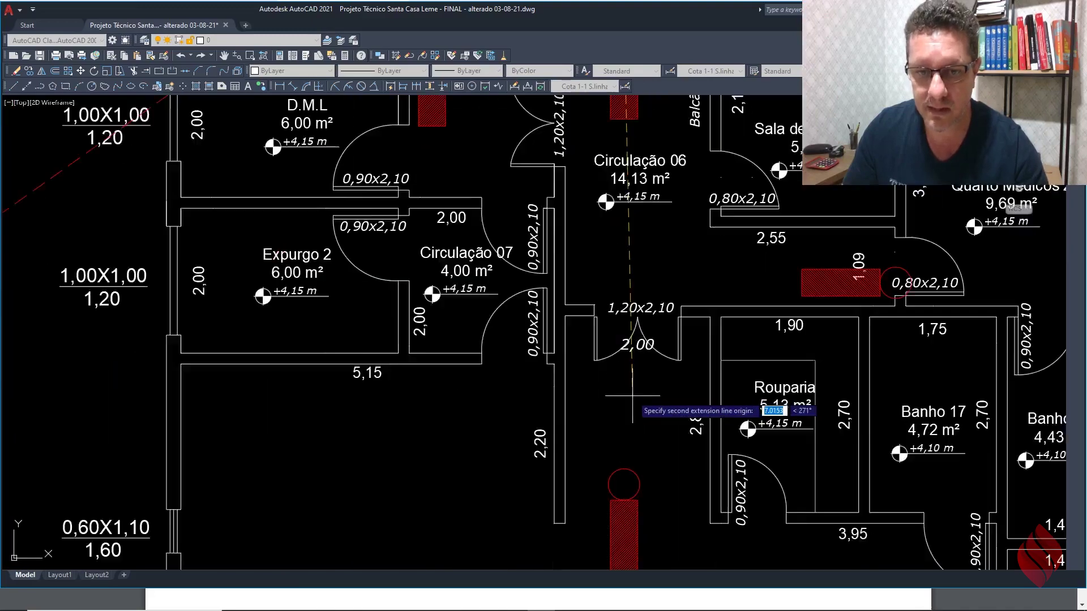
scroll(632, 395, "up", 2)
left_click(633, 390)
scroll(633, 389, "down", 2)
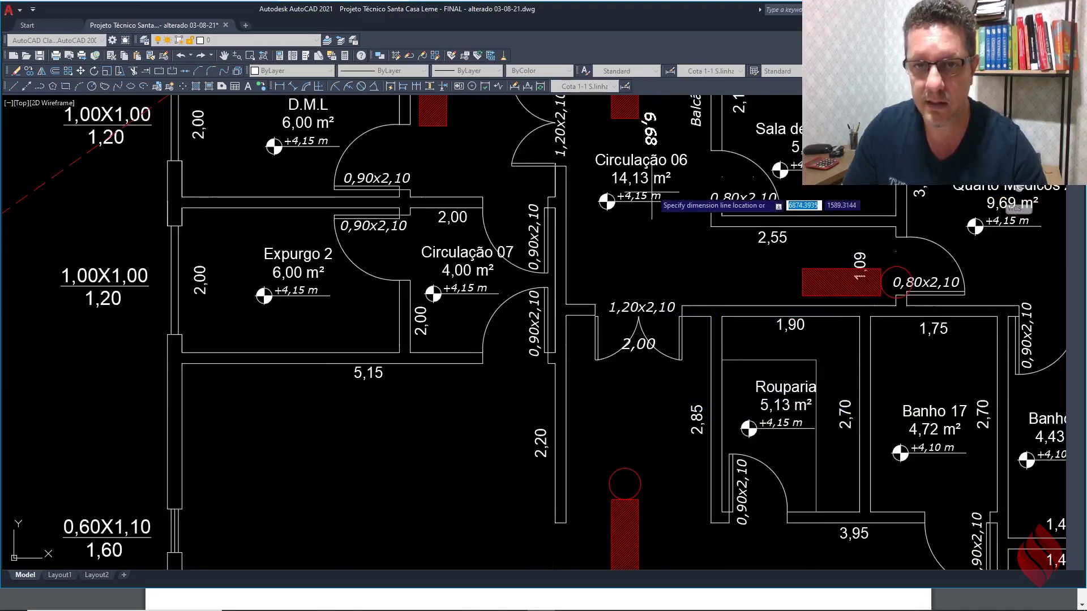
scroll(654, 185, "down", 2)
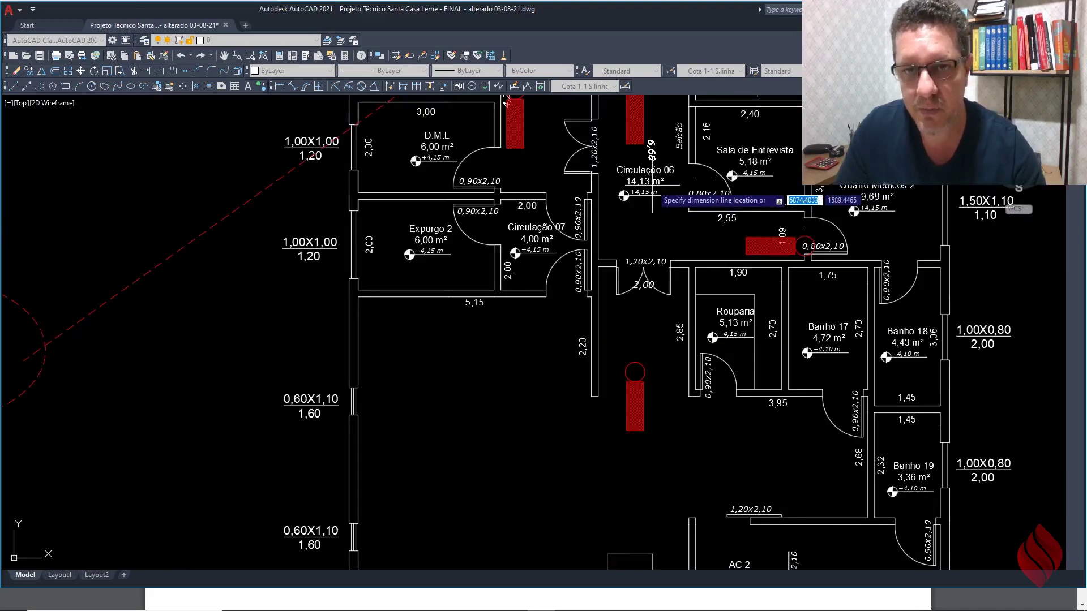
left_click(656, 192)
Step: Check the path from the lower double door of Circulação 06 into the Leito room with an aligned measurement
right_click(655, 193)
left_click(695, 194)
left_click(638, 287)
scroll(645, 275, "down", 3)
key("Escape")
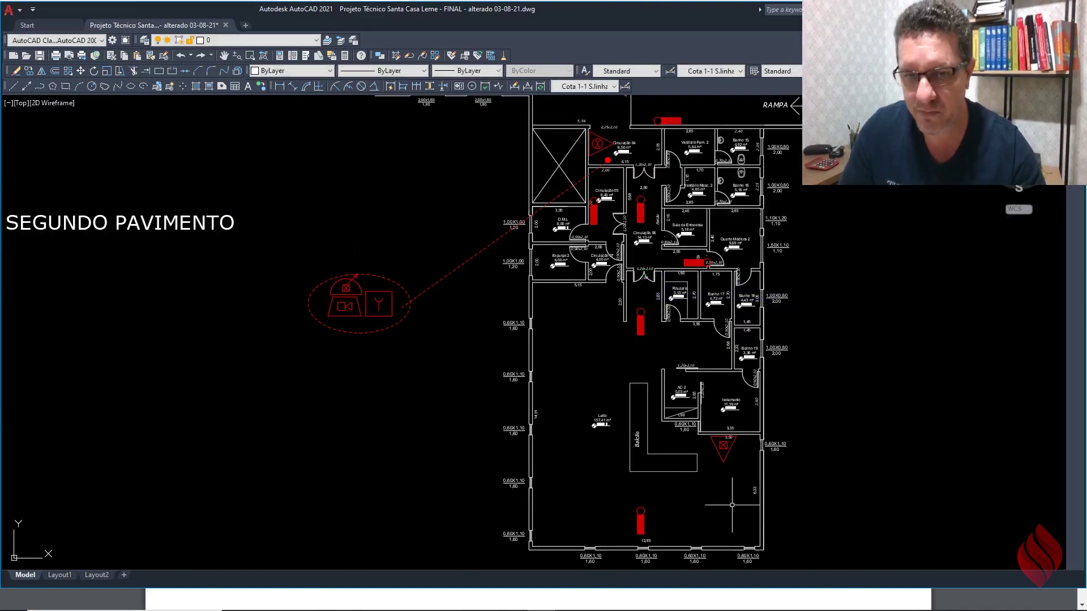
Step: Review the callouts across the whole second-floor plan and compare them with the third-floor and administrative upper-floor plans
scroll(641, 339, "down", 2)
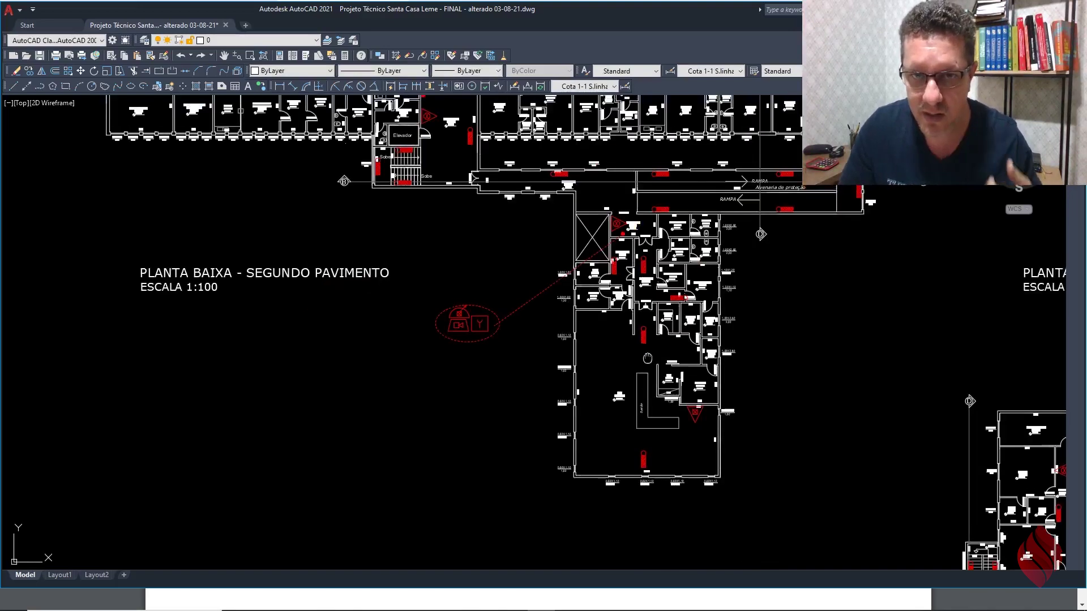
middle_click_drag(644, 337, 637, 420)
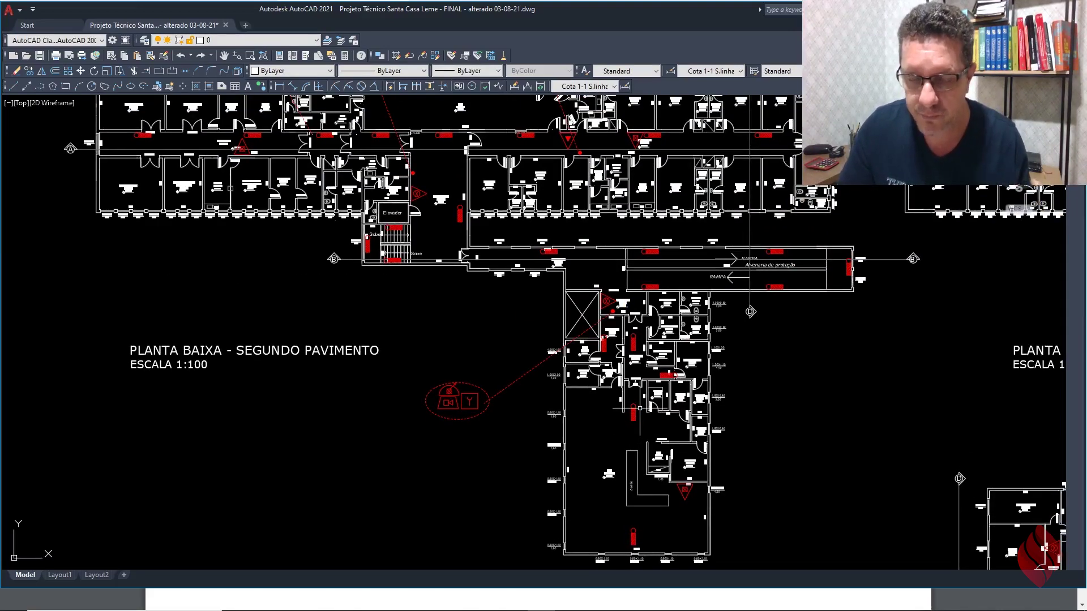
scroll(686, 372, "up", 2)
middle_click_drag(686, 490, 677, 455)
scroll(630, 423, "down", 2)
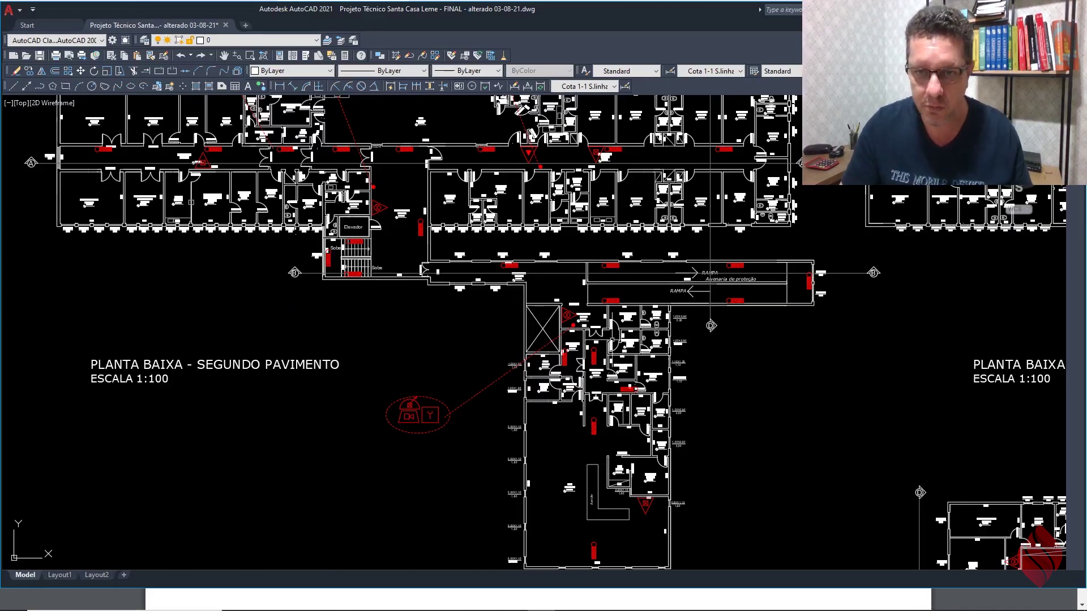
scroll(575, 333, "down", 5)
scroll(521, 328, "up", 4)
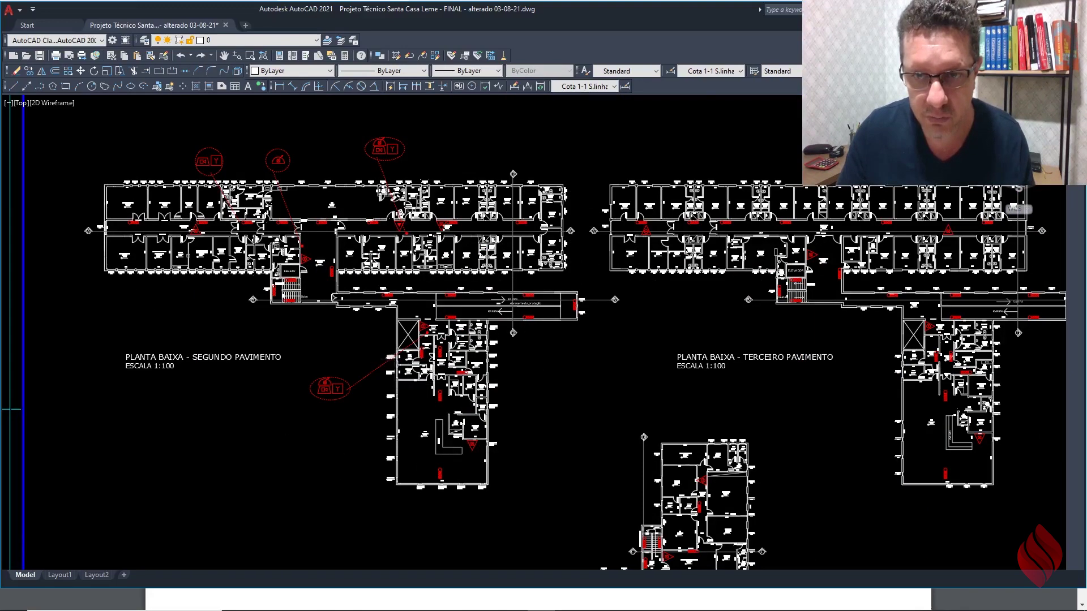
scroll(494, 299, "down", 5)
scroll(494, 299, "up", 3)
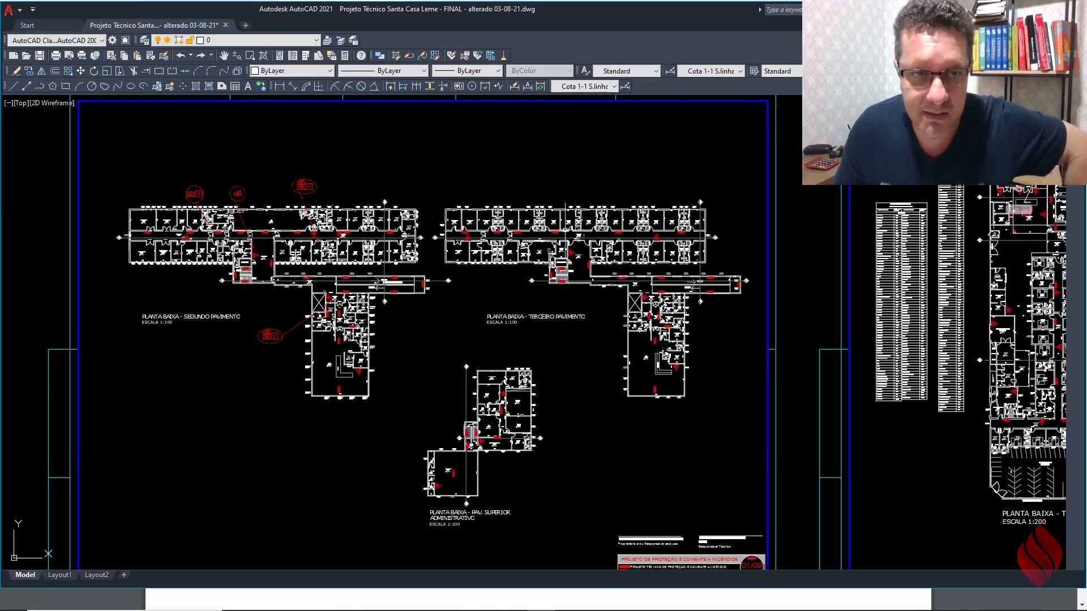
scroll(194, 173, "up", 2)
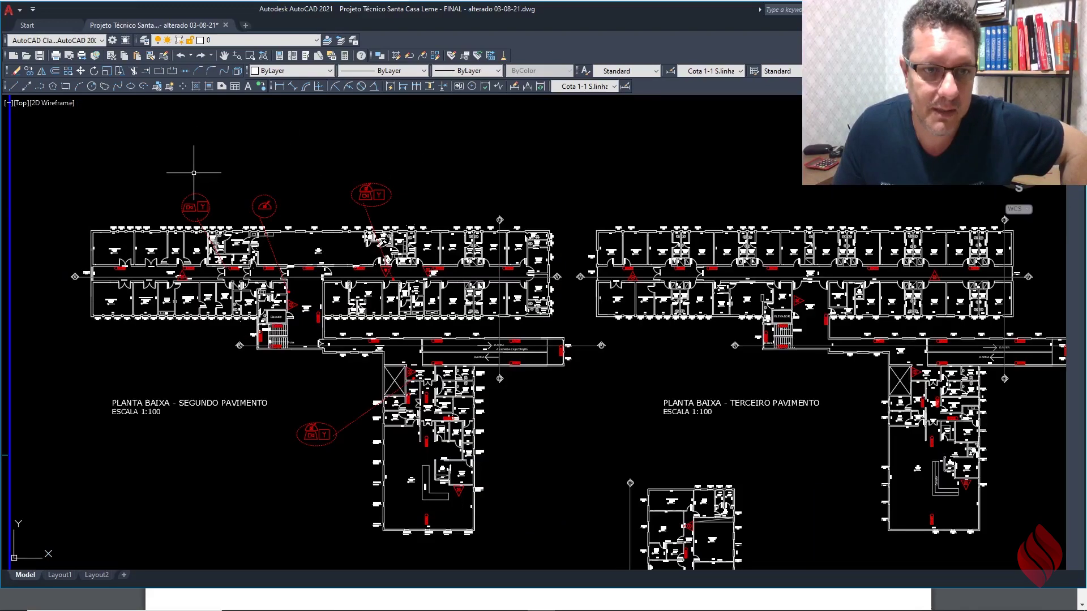
scroll(675, 185, "down", 2)
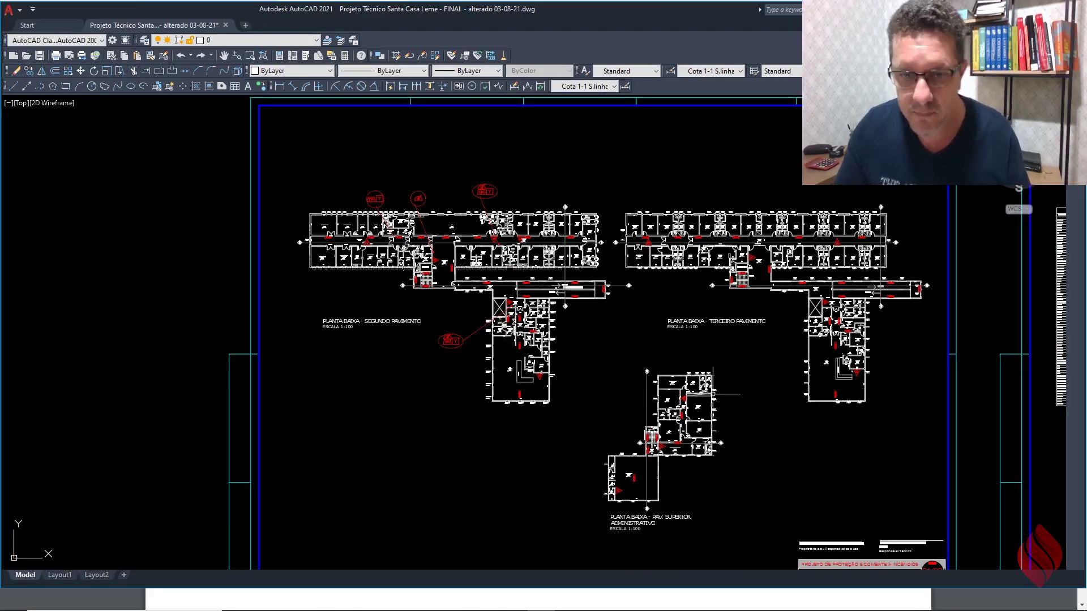
Step: Examine the red triangular symbol beside the stair wall in Recepção / Sala de Espera and its surroundings on the administrative upper-floor plan
scroll(532, 412, "up", 8)
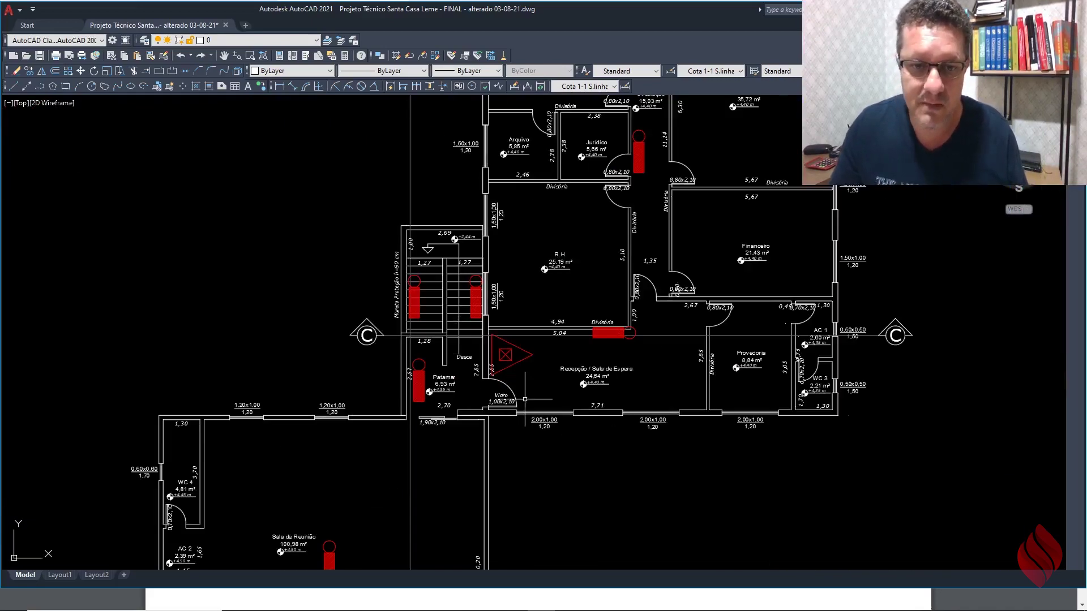
scroll(525, 399, "down", 4)
scroll(512, 380, "up", 4)
middle_click_drag(512, 378, 509, 378)
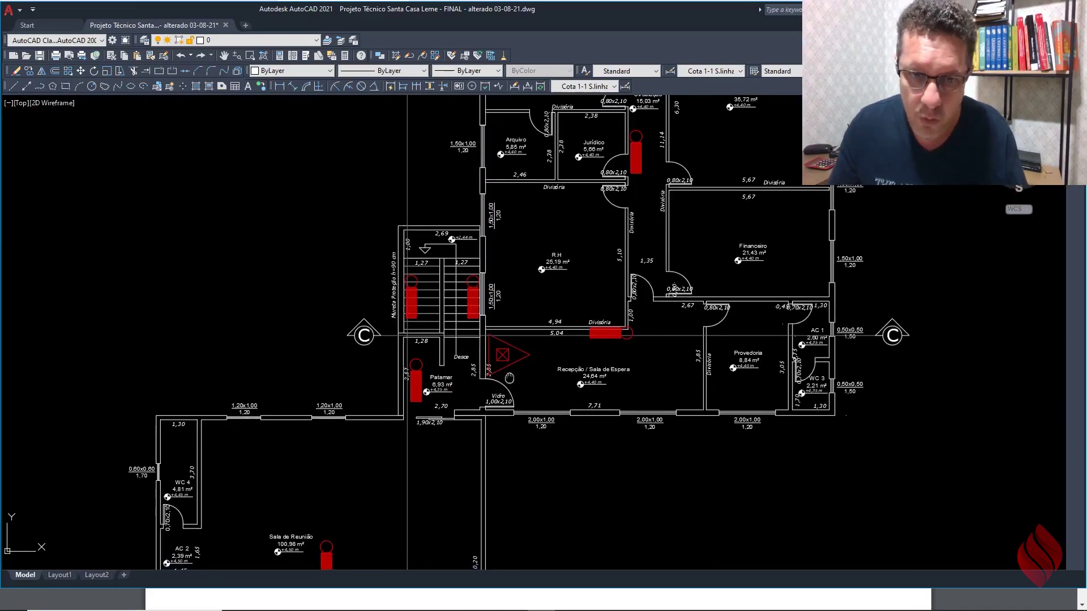
scroll(508, 363, "up", 2)
scroll(489, 357, "down", 3)
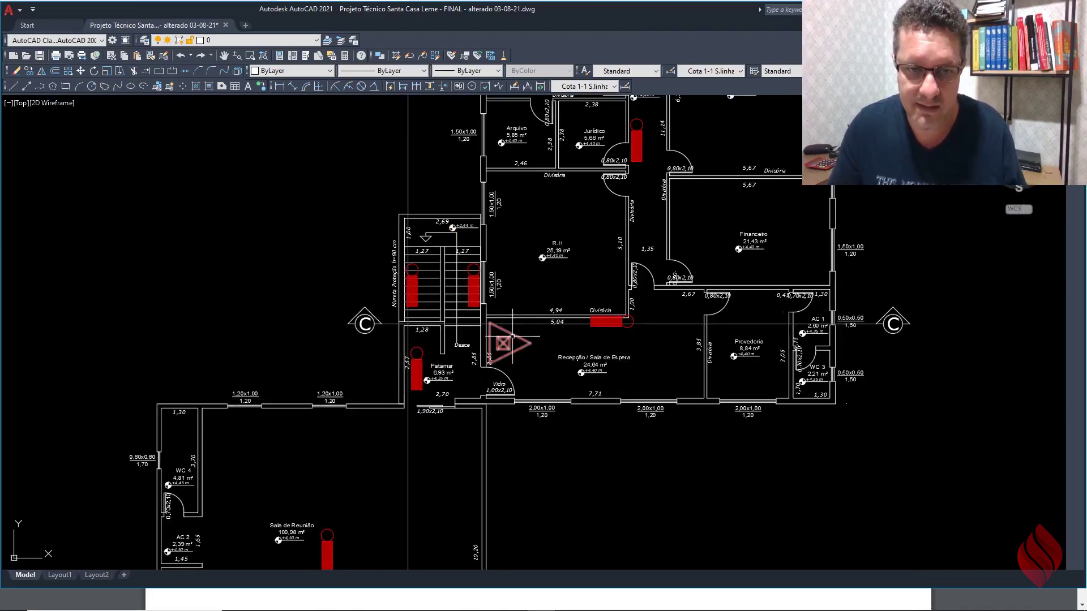
scroll(487, 354, "up", 5)
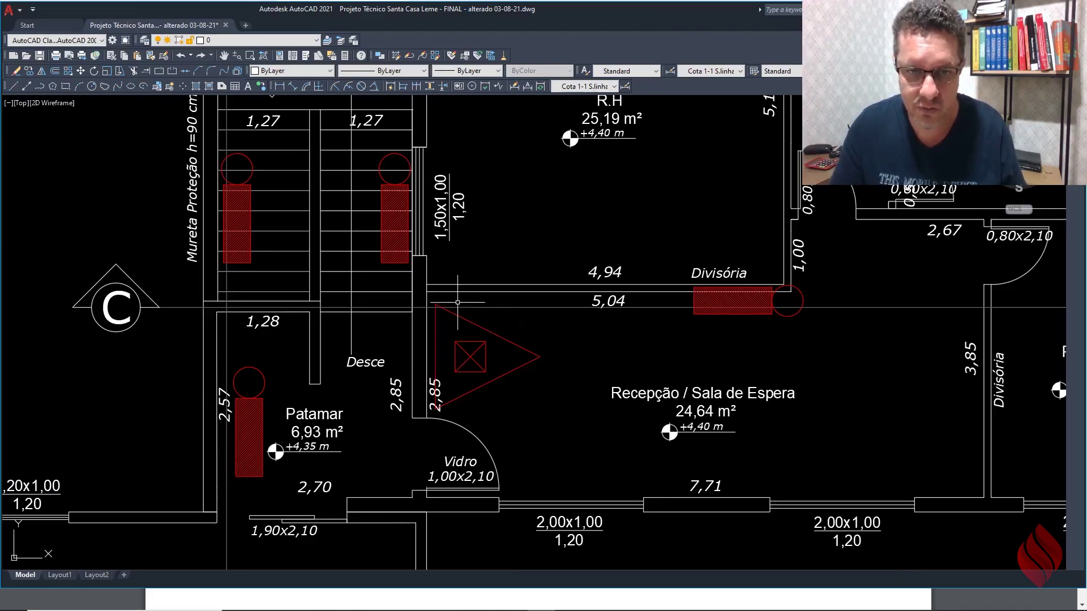
scroll(462, 301, "up", 4)
scroll(499, 293, "down", 2)
middle_click_drag(474, 354, 583, 345)
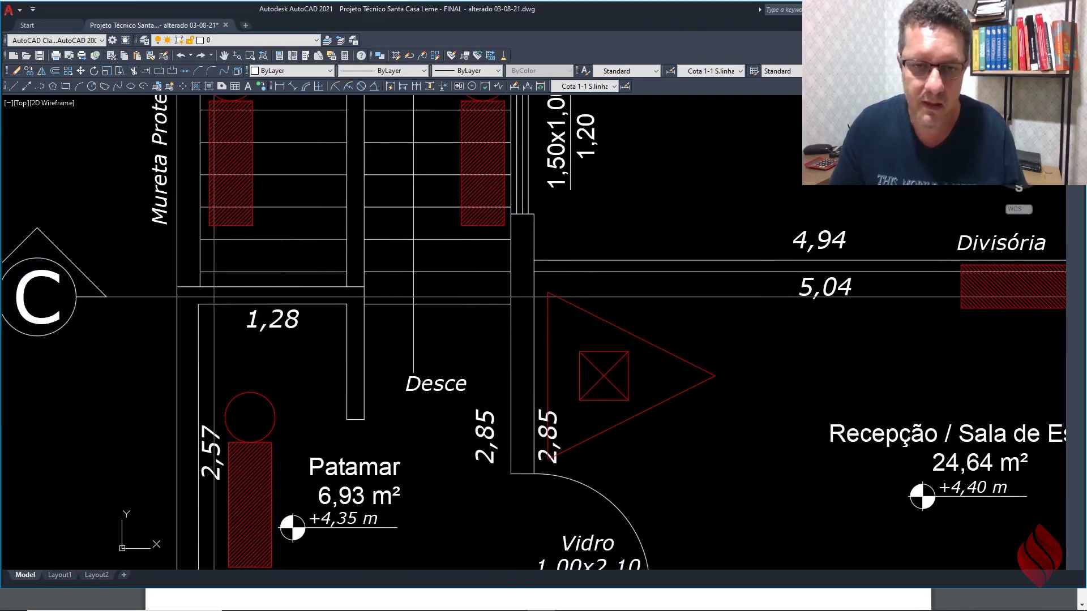
scroll(584, 344, "down", 2)
scroll(589, 326, "down", 9)
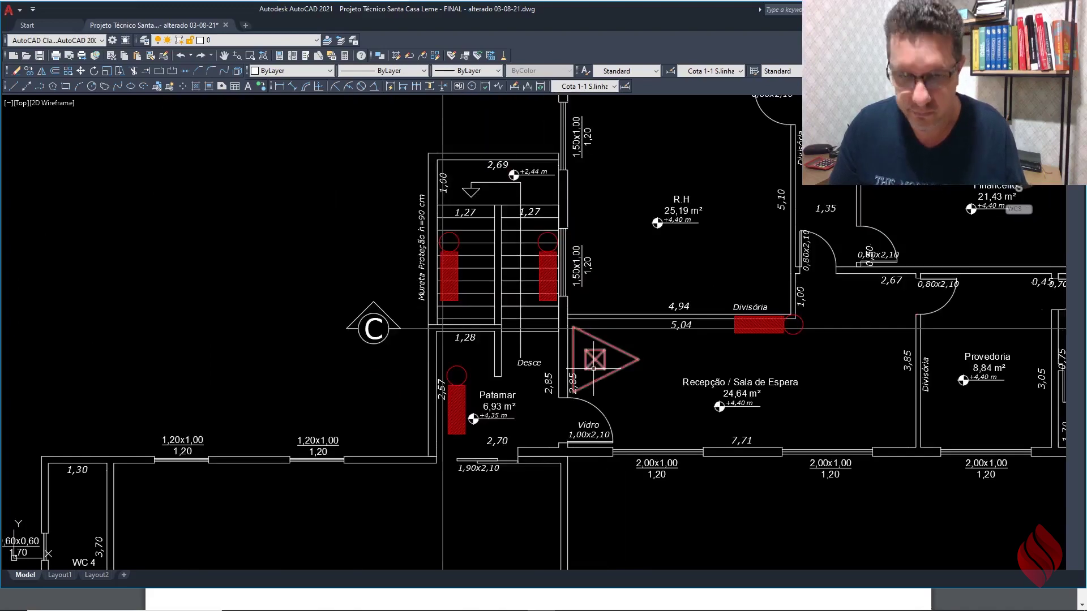
middle_click_drag(589, 325, 590, 347)
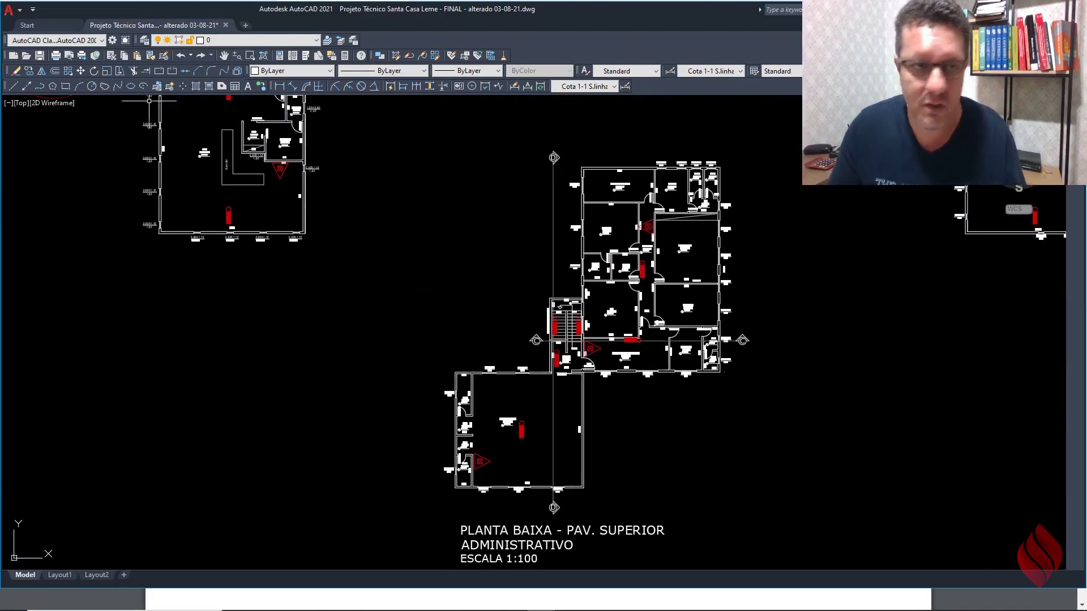
Step: Draw a coverage circle centred on the wall corner at the Recepção glass door and check how it encloses the administrative upper floor
type("c")
key("Return")
scroll(607, 372, "up", 6)
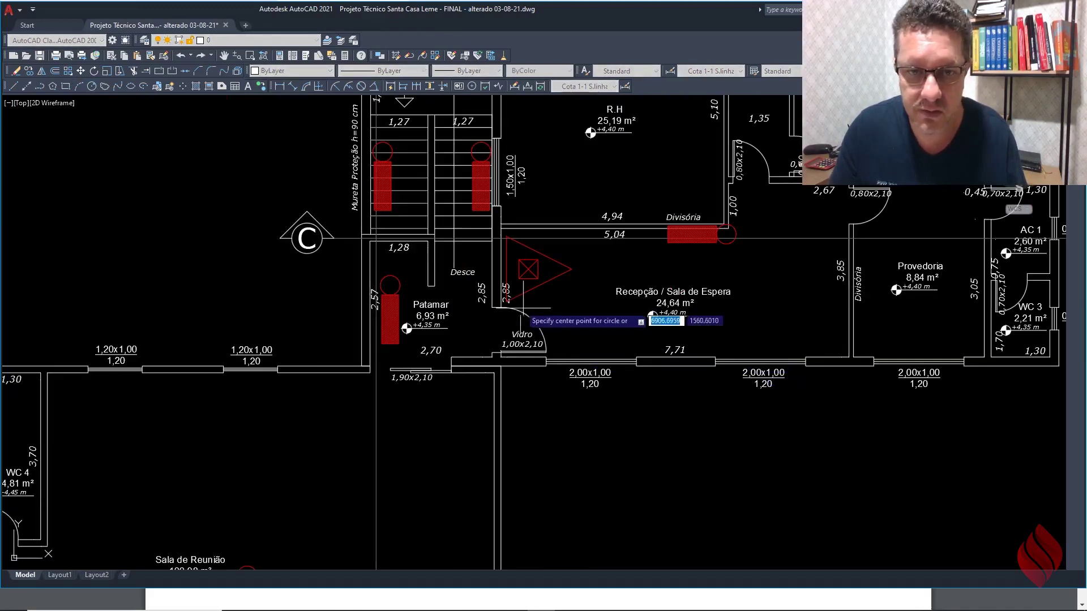
type("0")
key("Return")
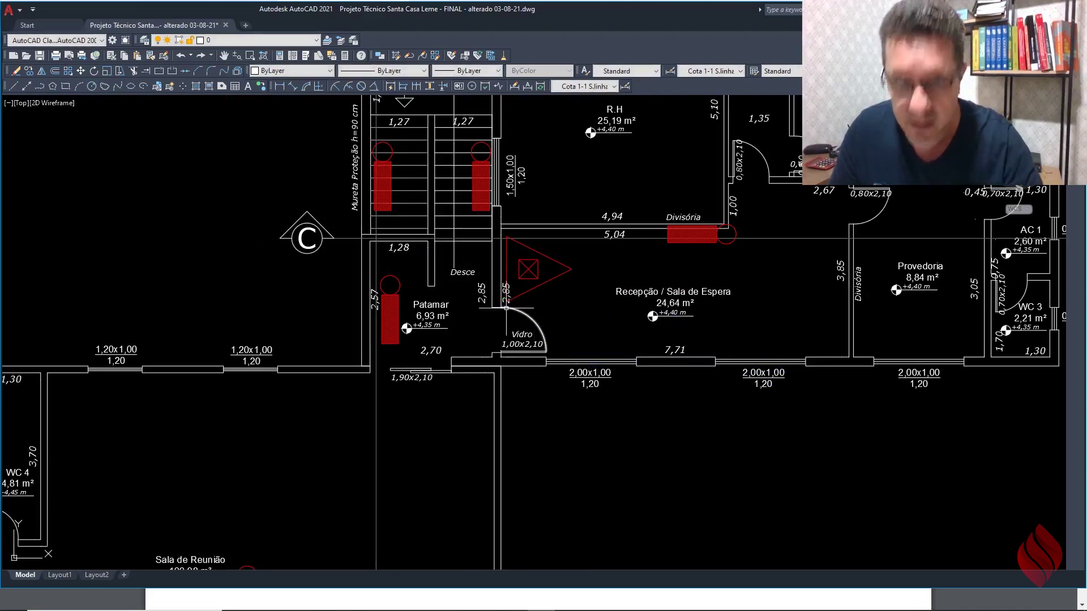
scroll(507, 301, "down", 8)
scroll(549, 225, "up", 4)
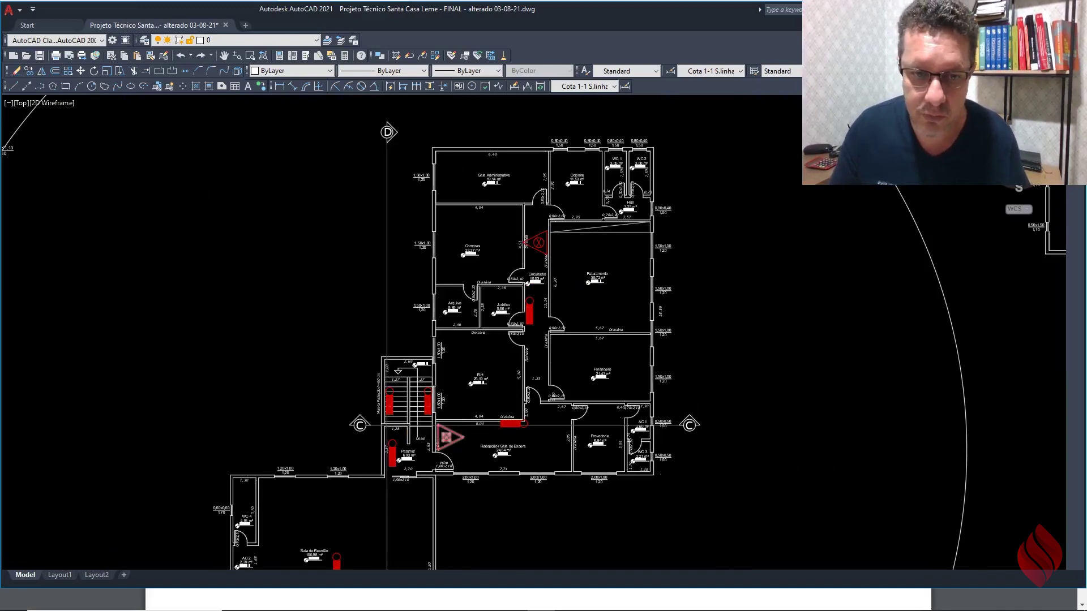
scroll(459, 438, "up", 1)
scroll(431, 440, "down", 3)
middle_click_drag(433, 440, 449, 395)
scroll(450, 395, "up", 1)
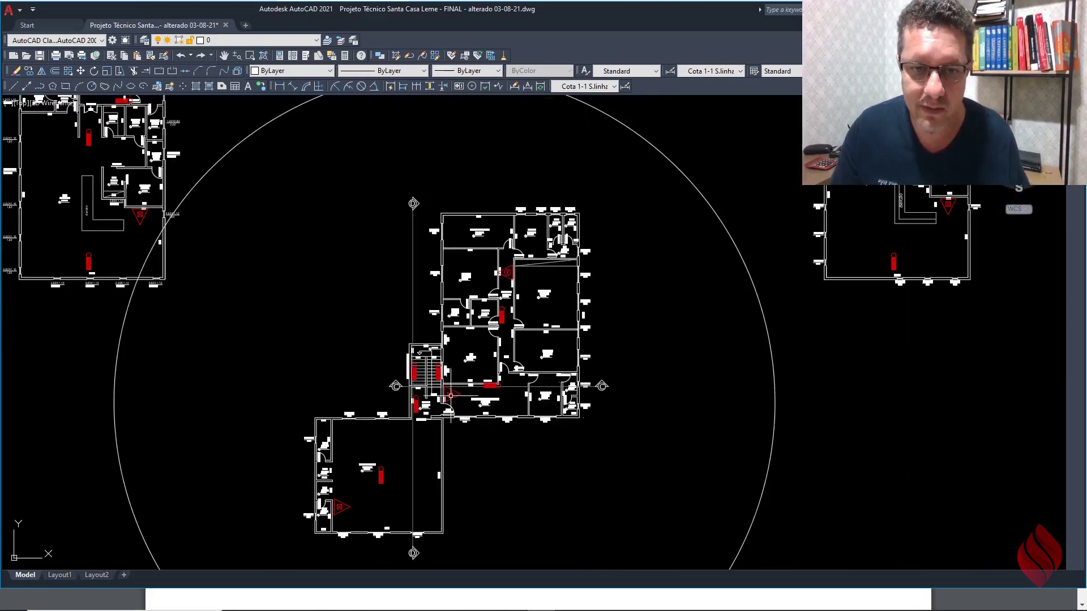
scroll(493, 385, "up", 1)
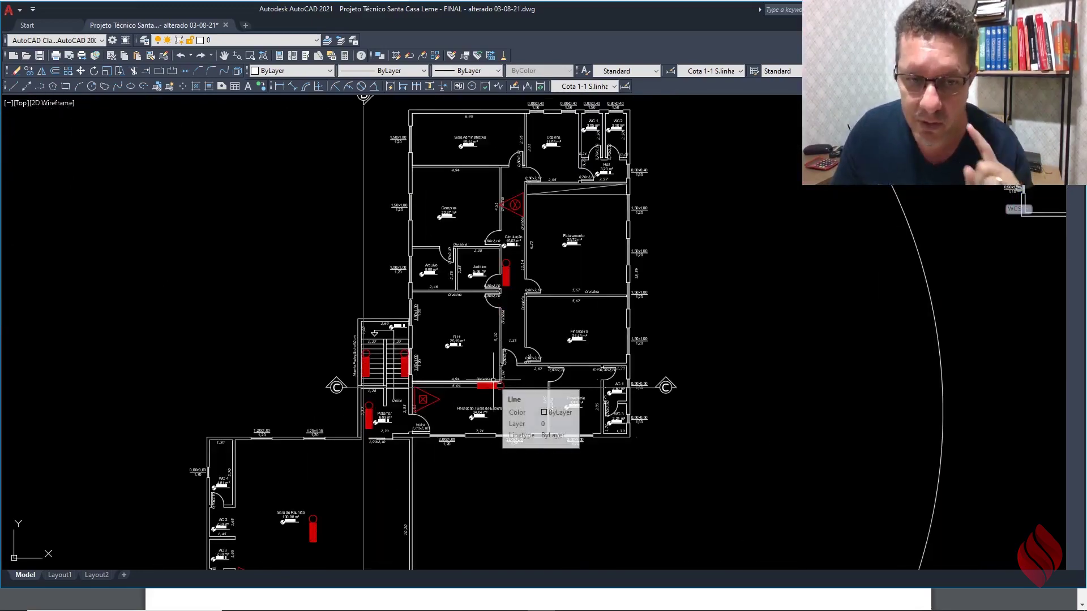
scroll(493, 380, "down", 2)
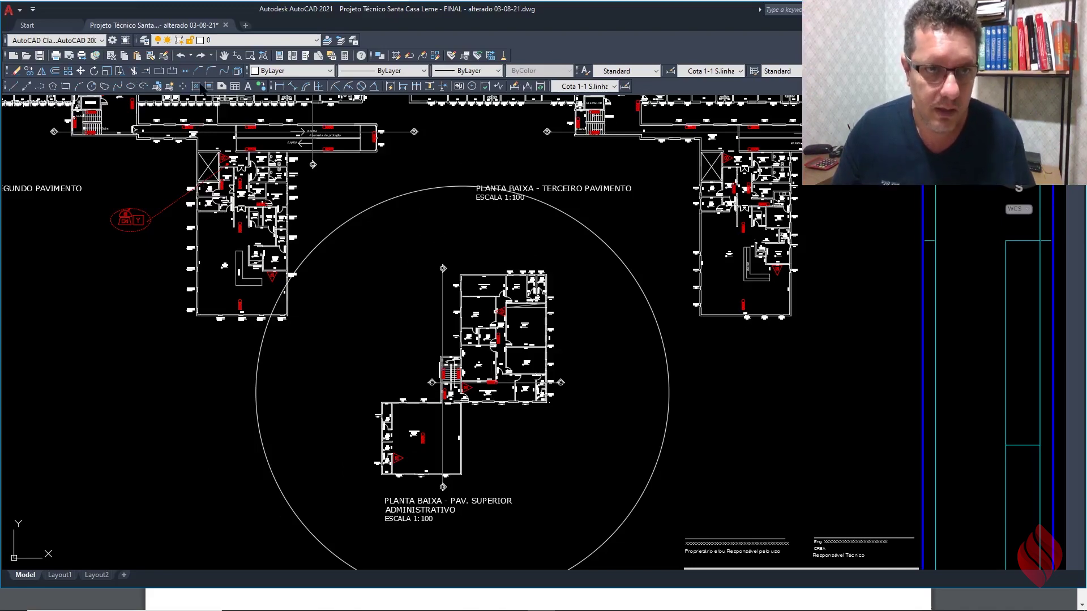
Step: Measure with an aligned dimension from the Sala de Reunião corner beside WC 5 diagonally through the 1,90x2,10 door into Patamar
left_click(296, 86)
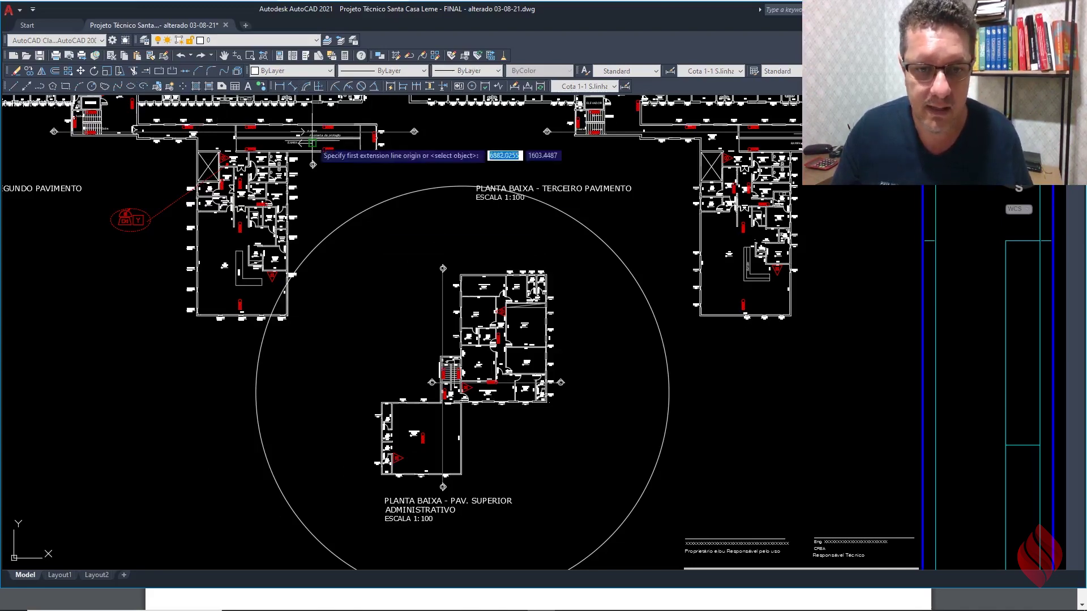
scroll(377, 490, "up", 3)
scroll(342, 491, "up", 1)
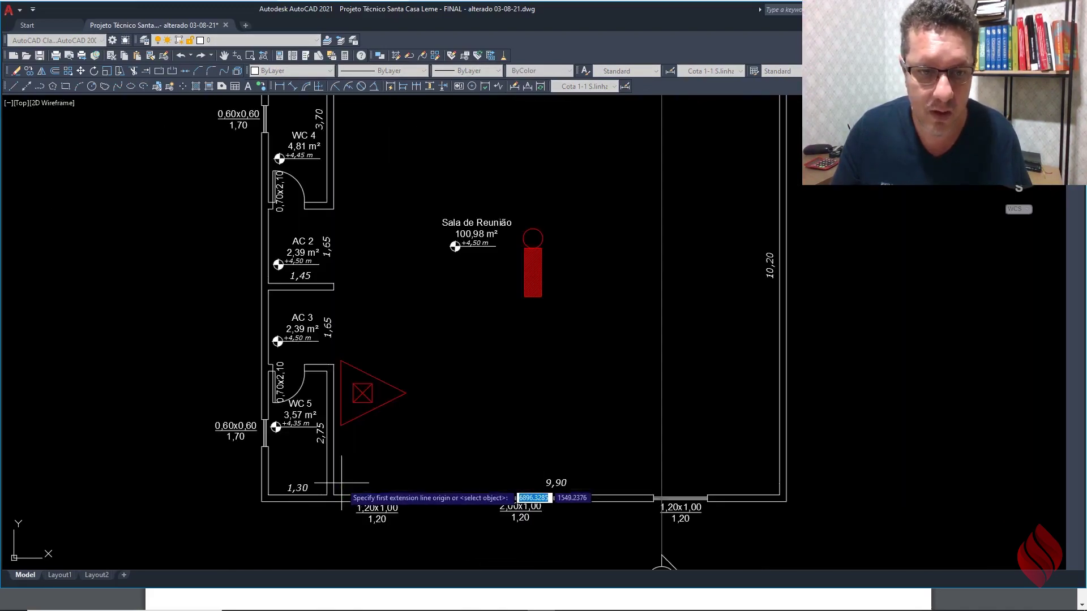
left_click(341, 491)
scroll(341, 492, "down", 2)
scroll(313, 416, "up", 2)
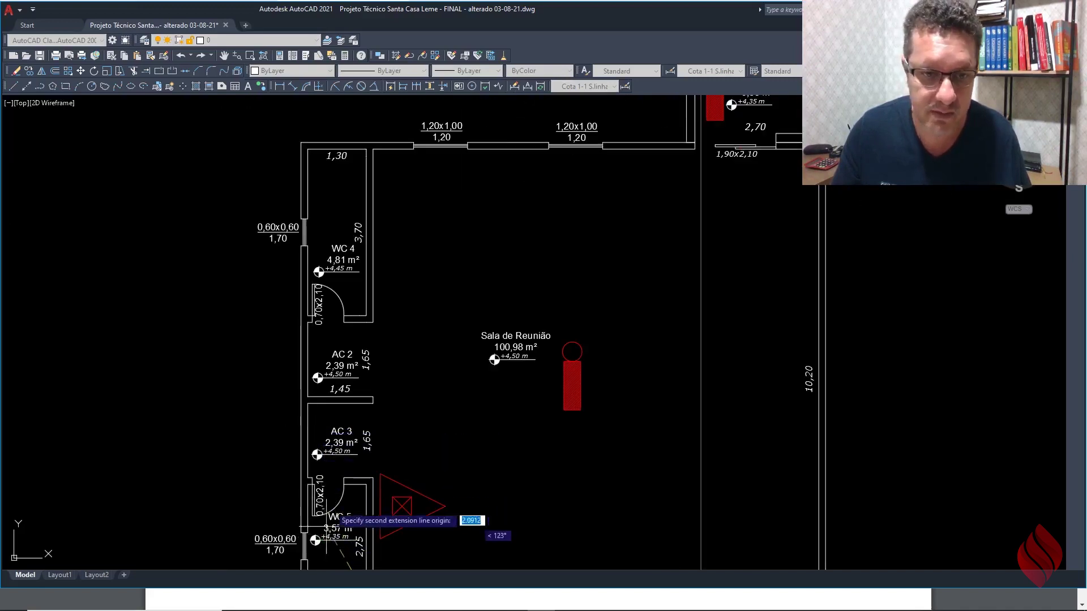
scroll(347, 367, "down", 2)
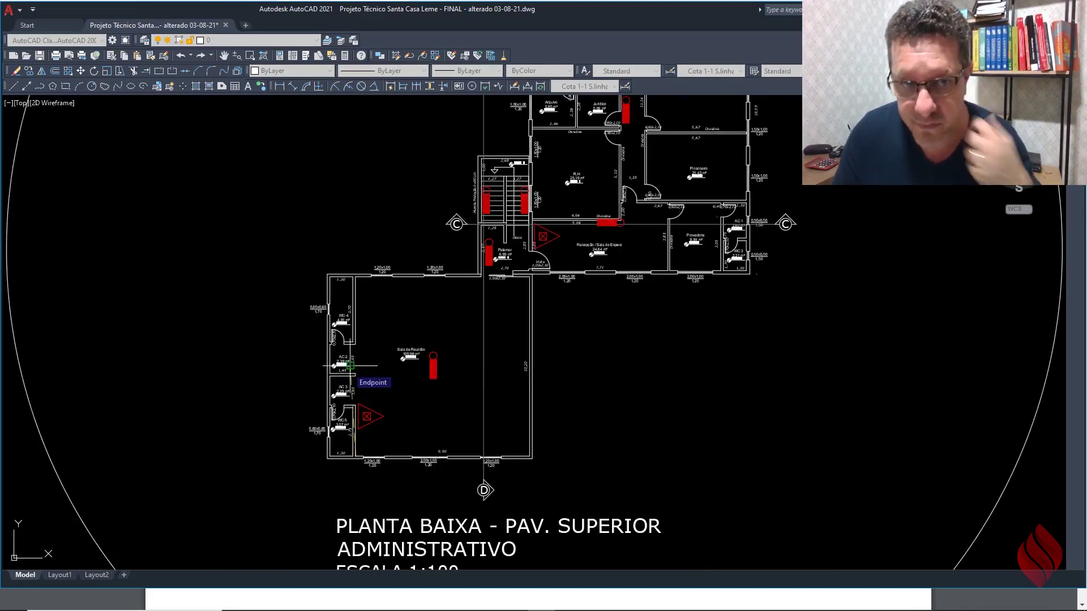
scroll(484, 277, "up", 3)
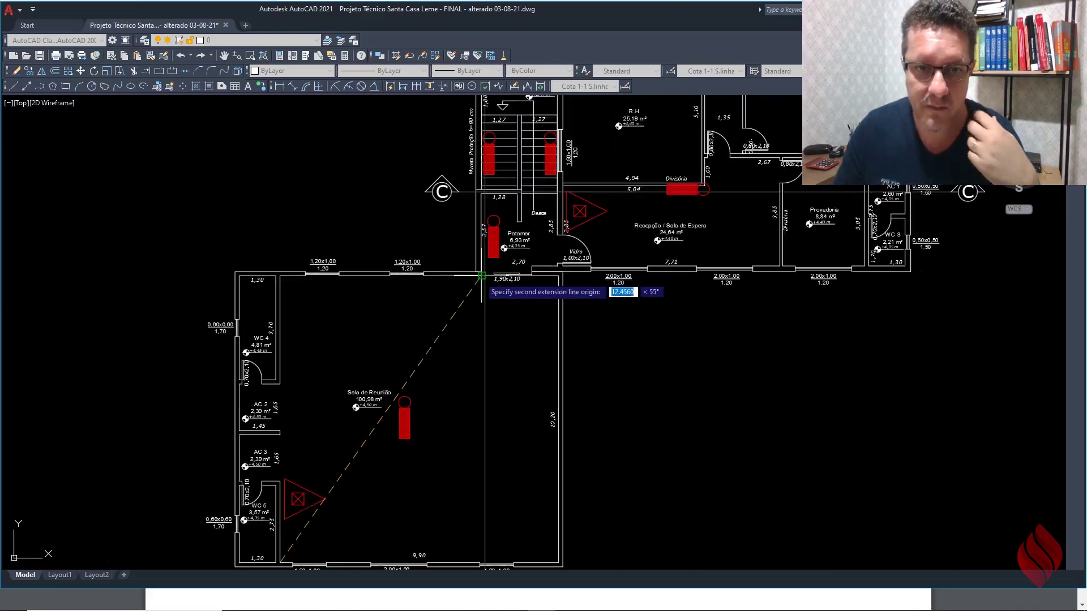
scroll(485, 282, "down", 3)
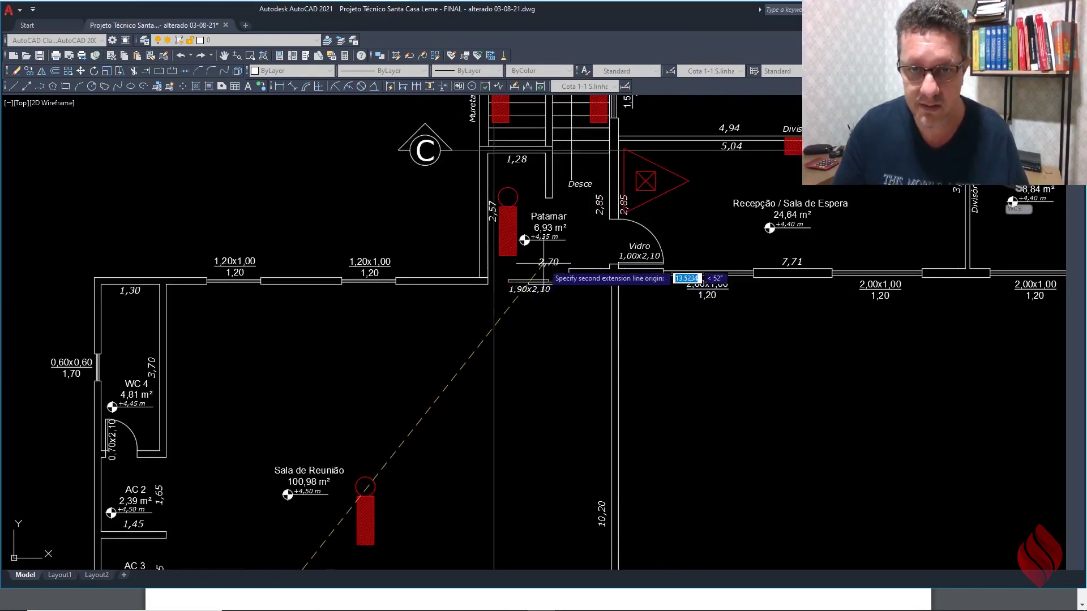
scroll(564, 240, "up", 2)
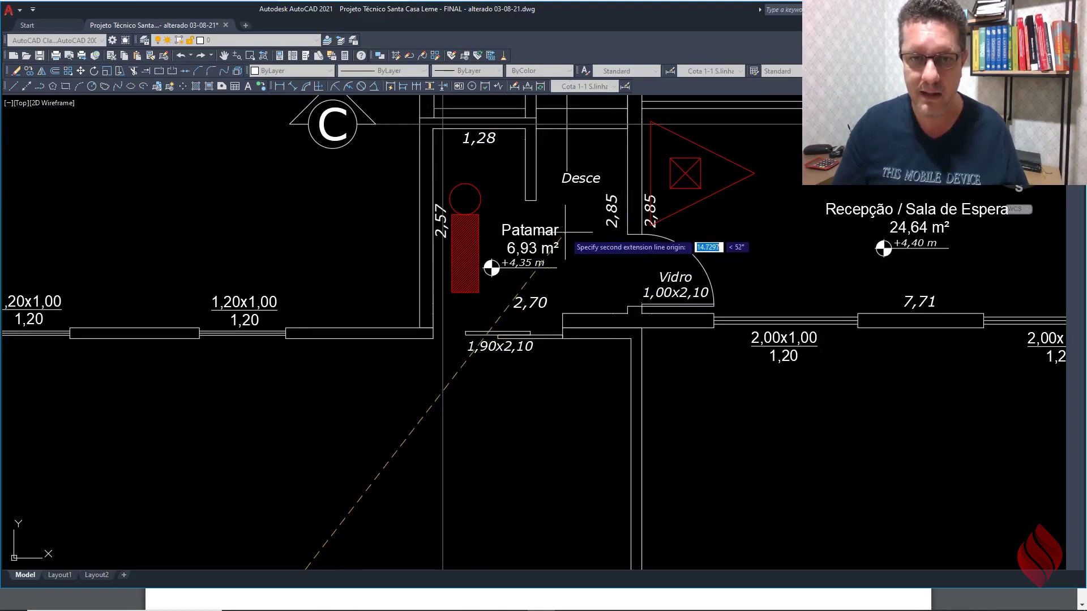
scroll(574, 251, "down", 5)
scroll(419, 365, "up", 3)
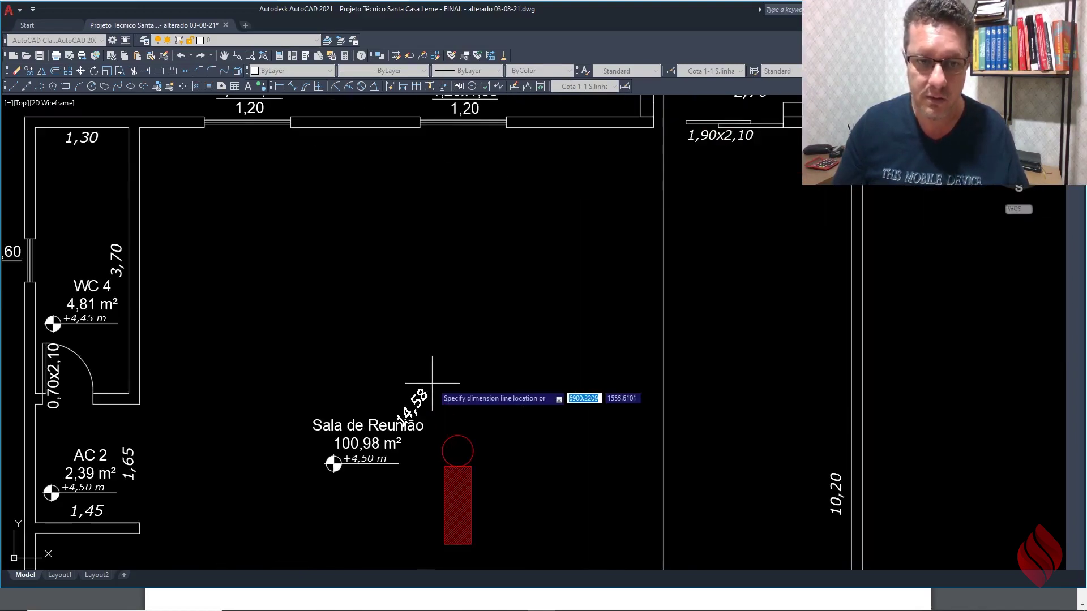
scroll(432, 368, "down", 3)
Step: Check the path in Recepção / Sala de Espera from the red hatched symbol to the start of the corridor with an aligned measurement
right_click(466, 340)
left_click(498, 355)
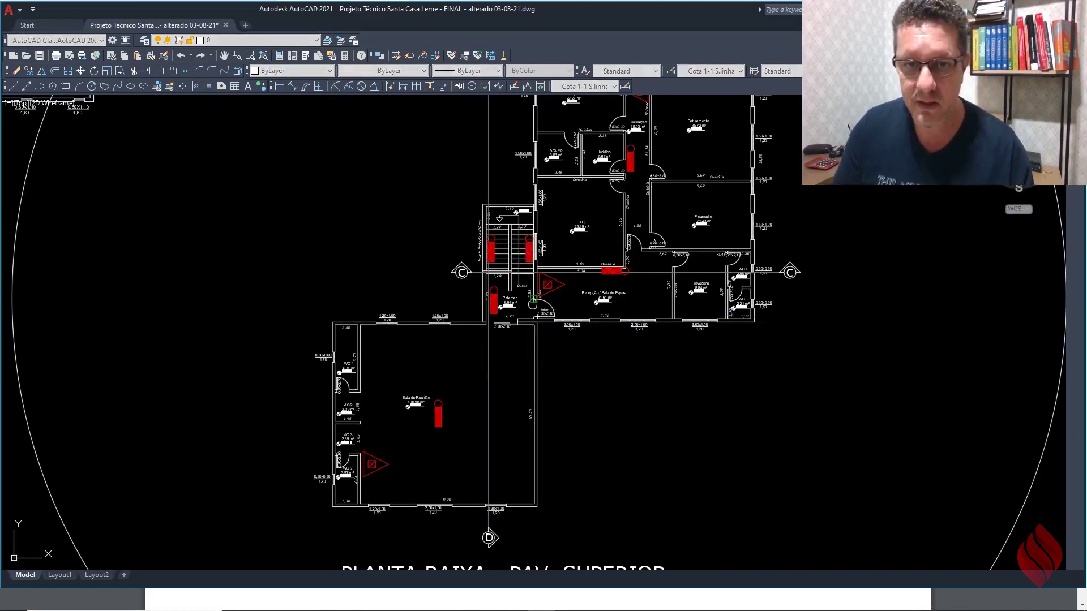
middle_click_drag(549, 308, 475, 385)
scroll(548, 355, "up", 2)
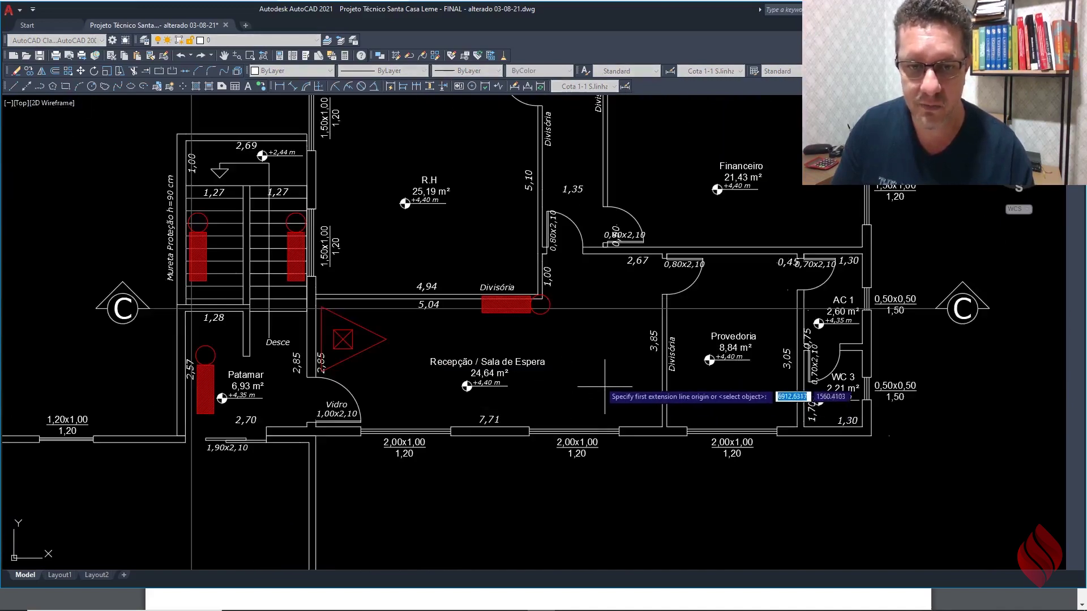
scroll(339, 408, "down", 5)
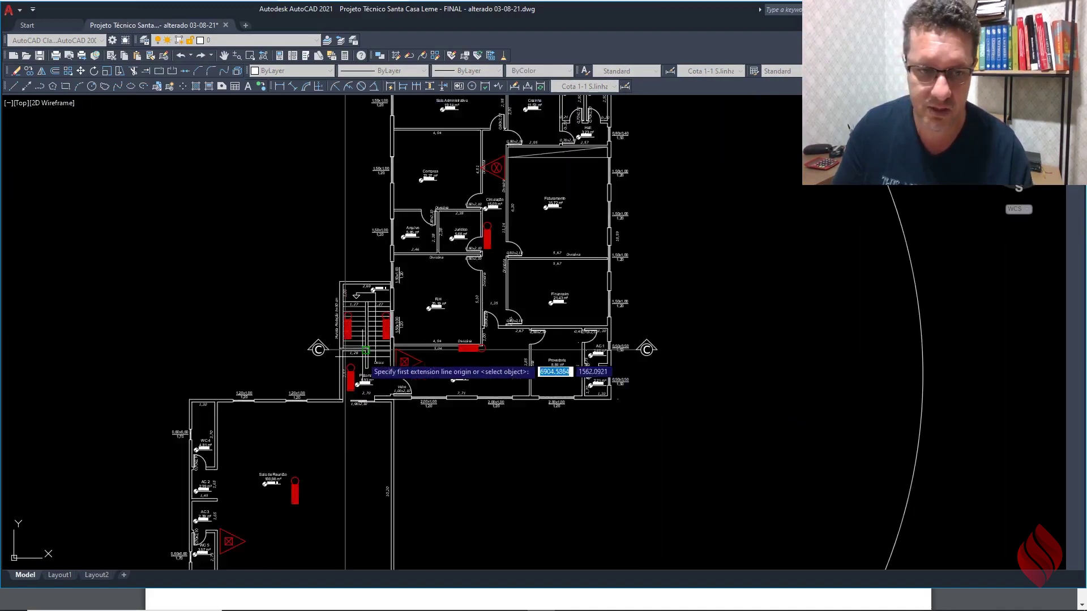
middle_click_drag(429, 363, 405, 429)
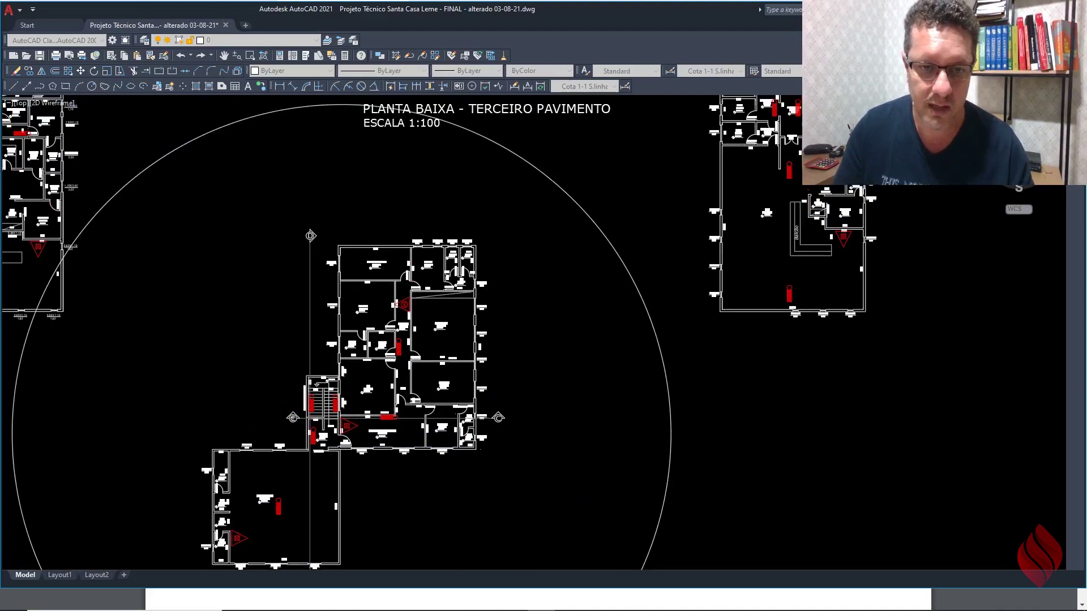
scroll(406, 428, "up", 2)
scroll(405, 447, "up", 4)
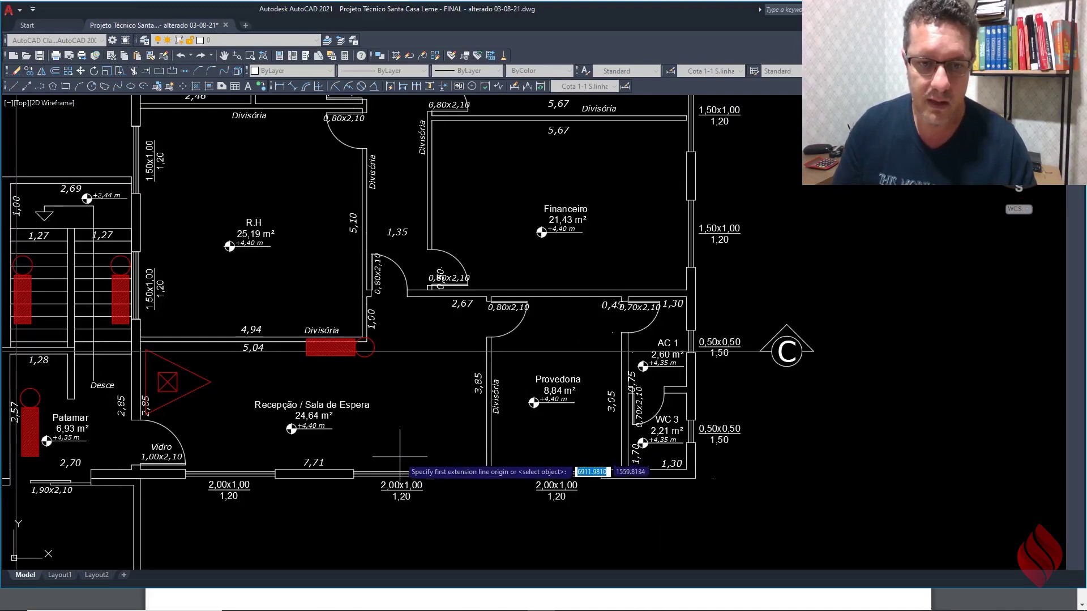
scroll(397, 459, "up", 4)
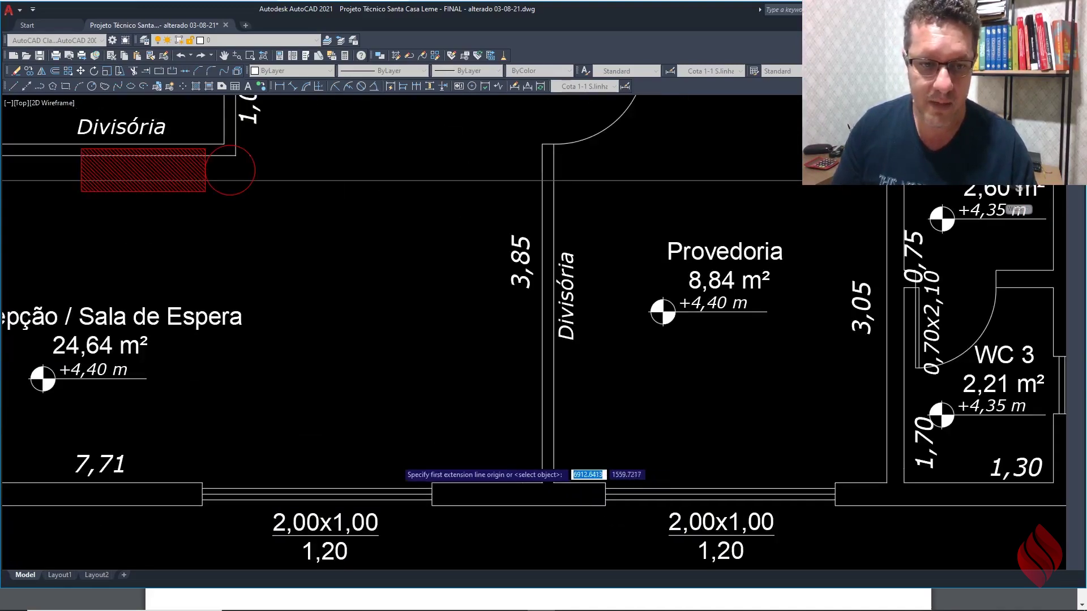
scroll(430, 461, "down", 4)
scroll(365, 329, "up", 4)
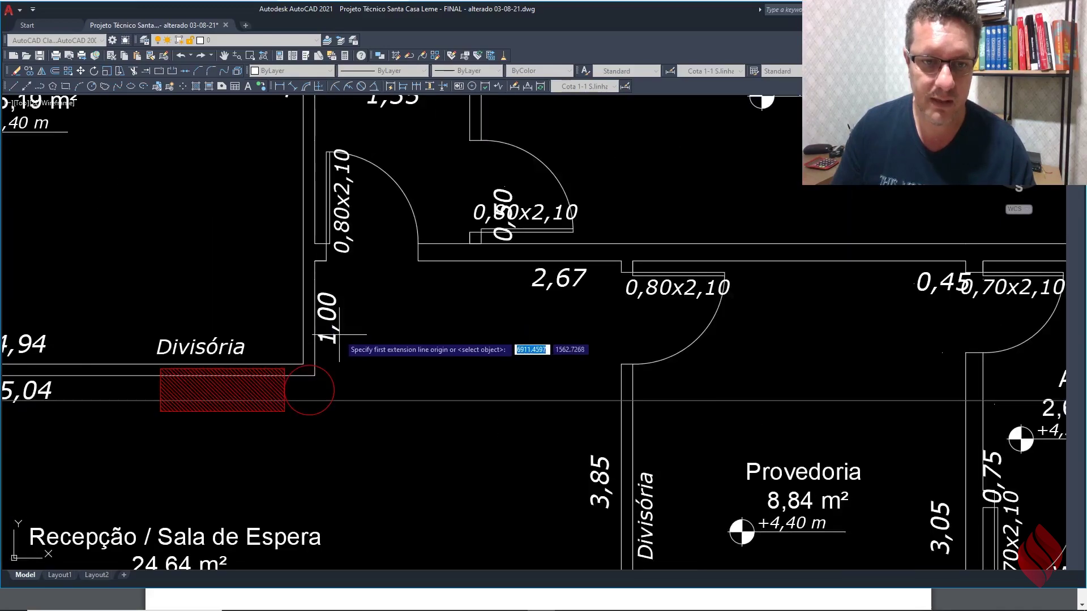
scroll(346, 336, "down", 4)
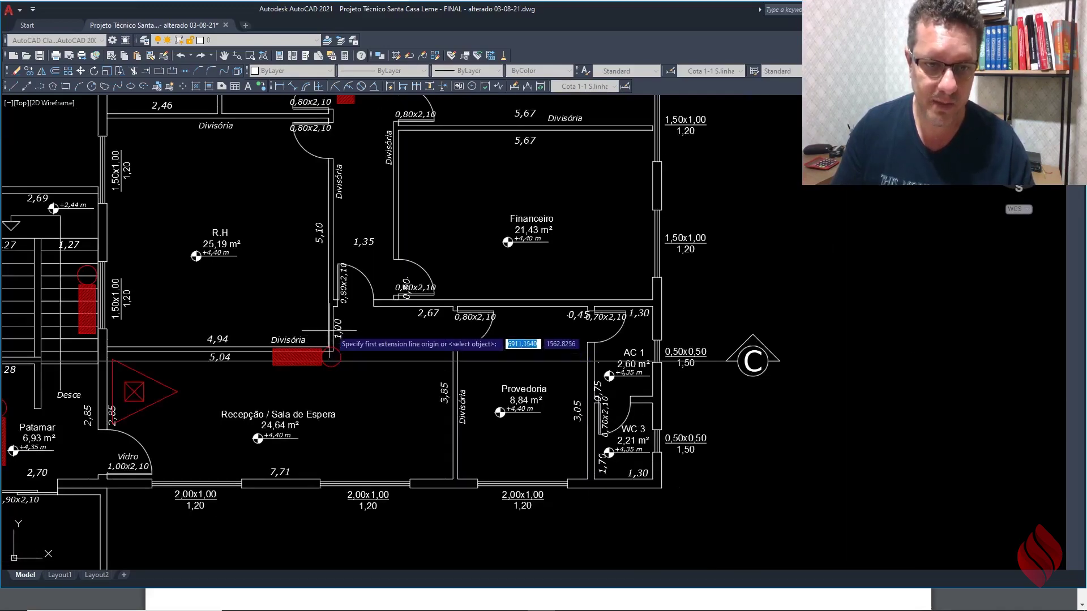
scroll(329, 359, "up", 4)
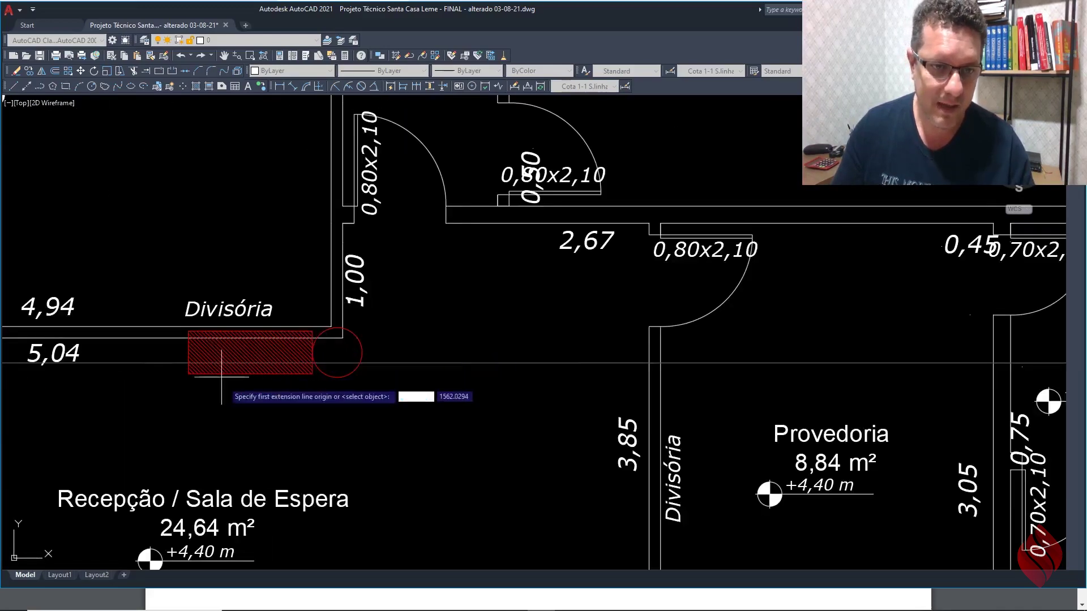
scroll(249, 363, "down", 2)
scroll(248, 369, "up", 4)
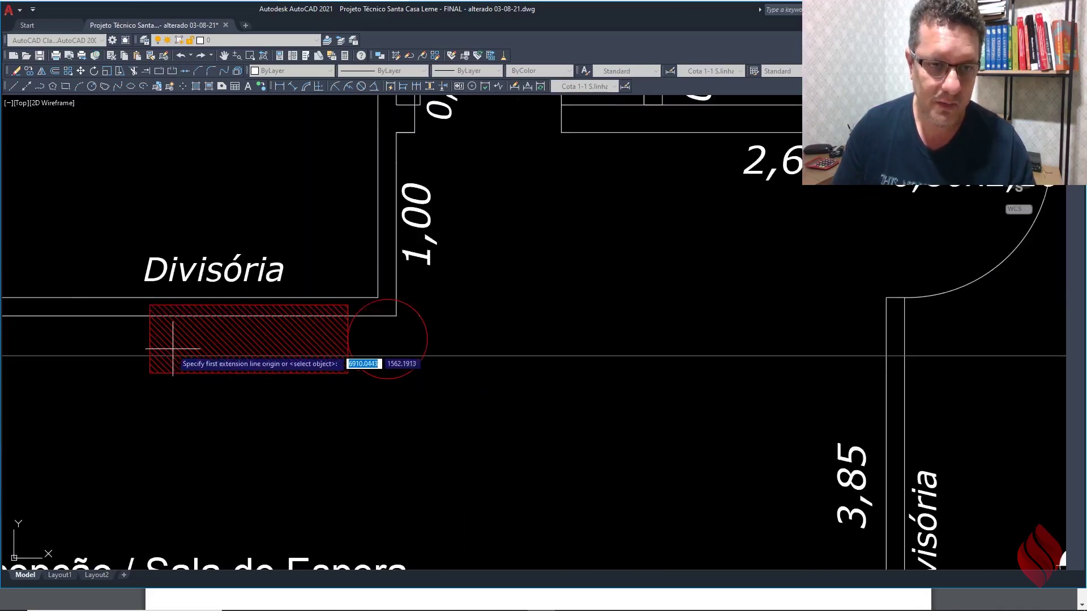
scroll(317, 418, "down", 8)
left_click(276, 416)
scroll(333, 414, "up", 4)
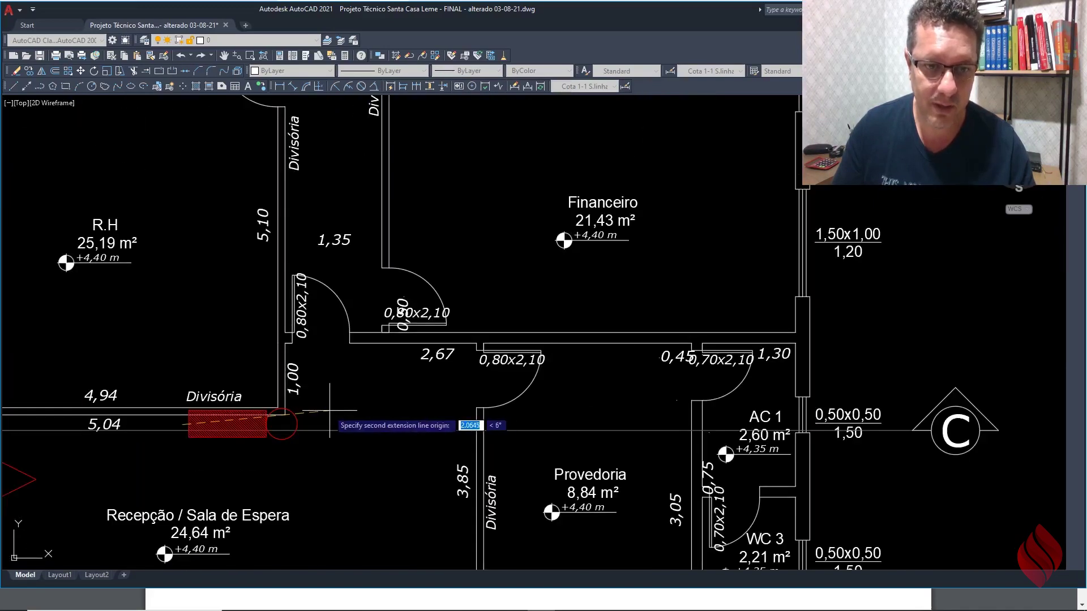
left_click(328, 412)
key("Escape")
Step: Measure the Circulação corridor with an aligned dimension from its Recepção end to the end near the Sala Administrativa door
right_click(341, 378)
left_click(368, 385)
left_click(327, 422)
scroll(327, 433, "down", 6)
scroll(327, 433, "down", 3)
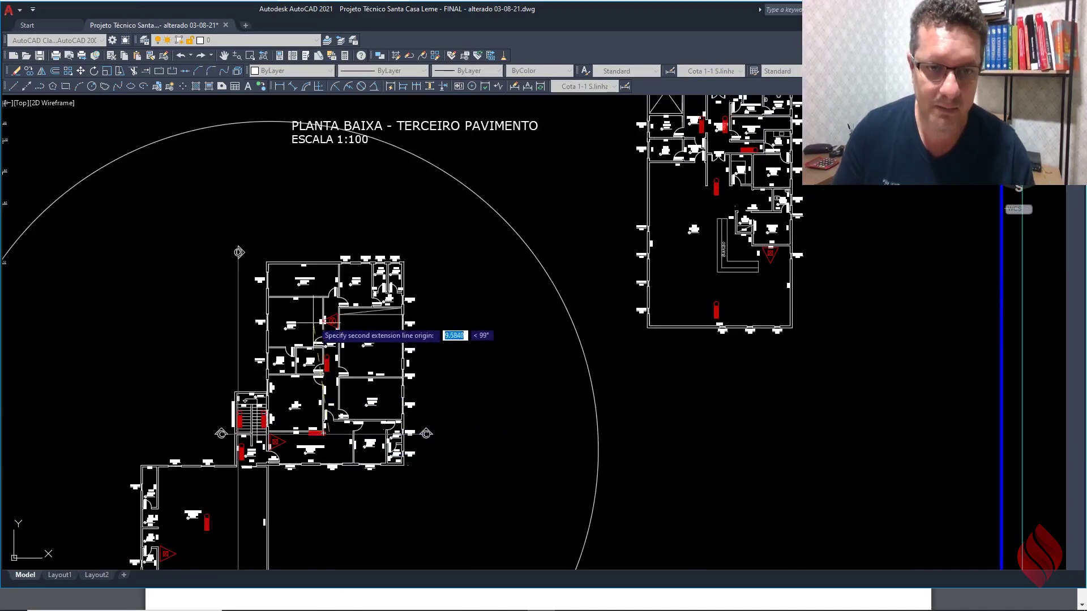
scroll(328, 323, "up", 5)
scroll(373, 309, "up", 2)
middle_click_drag(376, 308, 381, 335)
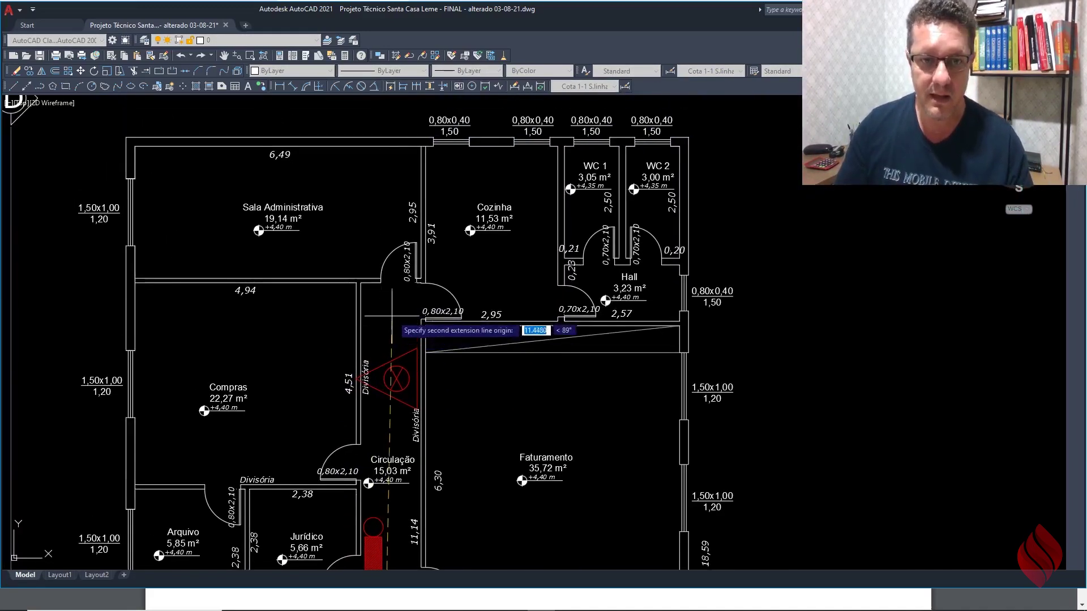
scroll(417, 488, "down", 2)
scroll(396, 512, "up", 4)
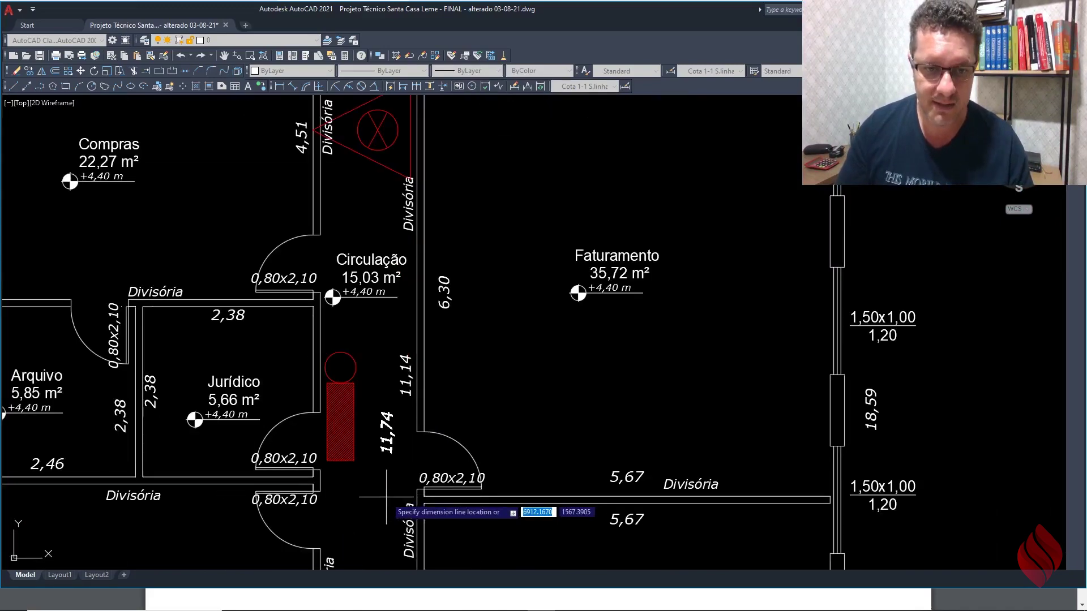
scroll(365, 482, "down", 4)
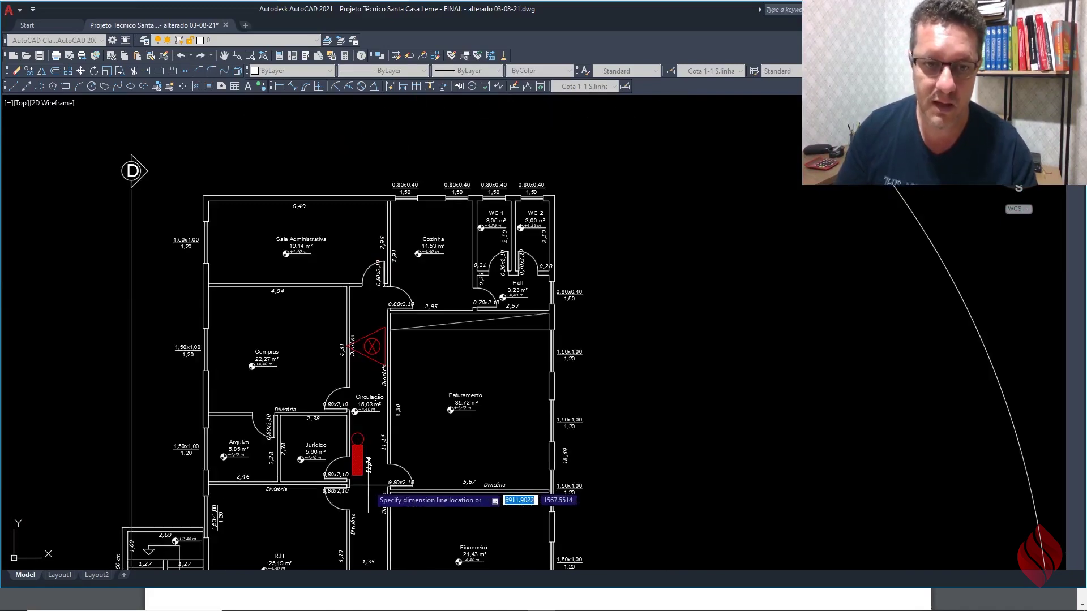
Step: Check the path inside Sala Administrativa with an aligned measurement from its door diagonally to the room's far corner
right_click(386, 299)
left_click(413, 308)
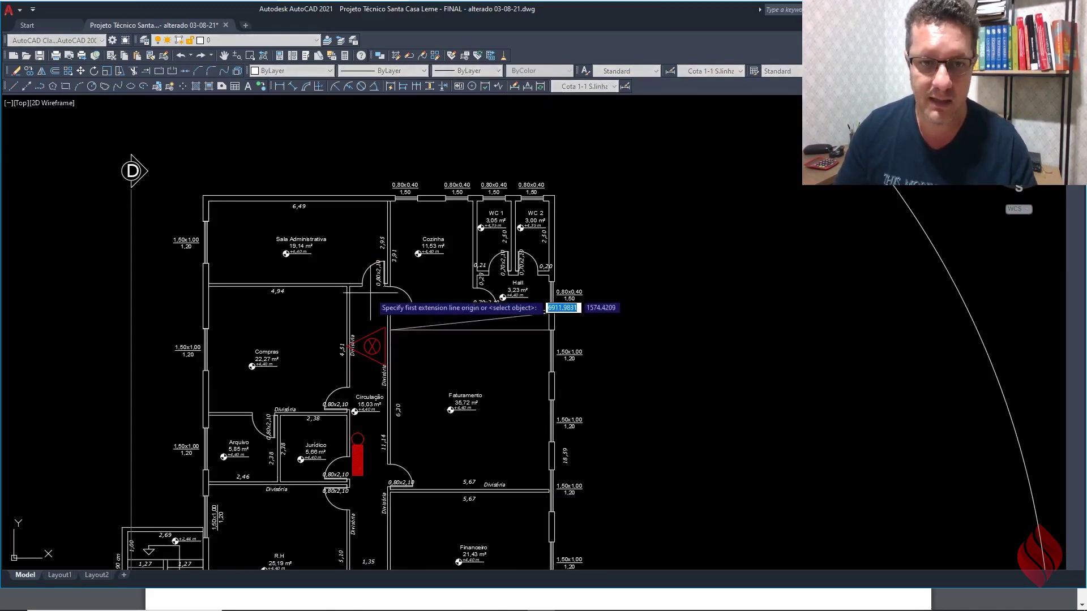
scroll(373, 288, "up", 4)
left_click(371, 290)
scroll(389, 311, "down", 2)
left_click(119, 160)
scroll(313, 234, "up", 4)
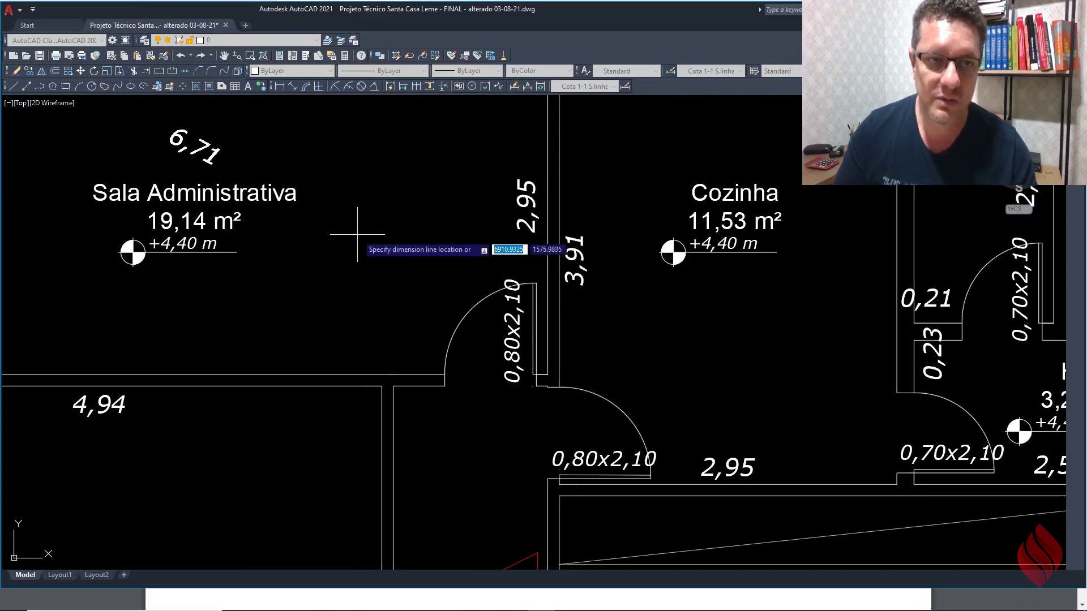
scroll(358, 235, "down", 2)
key("Escape")
Step: Copy the alarm and camera callout with its leader from the second-floor plan to beside the administrative upper floor's stairs
scroll(358, 235, "down", 5)
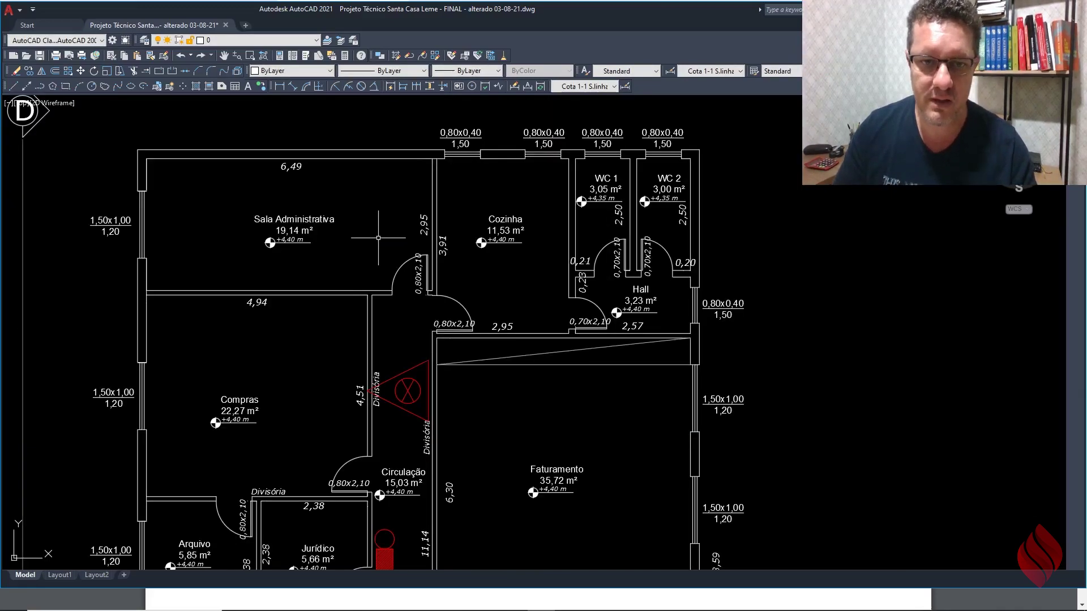
middle_click_drag(426, 405, 550, 358)
scroll(550, 358, "down", 4)
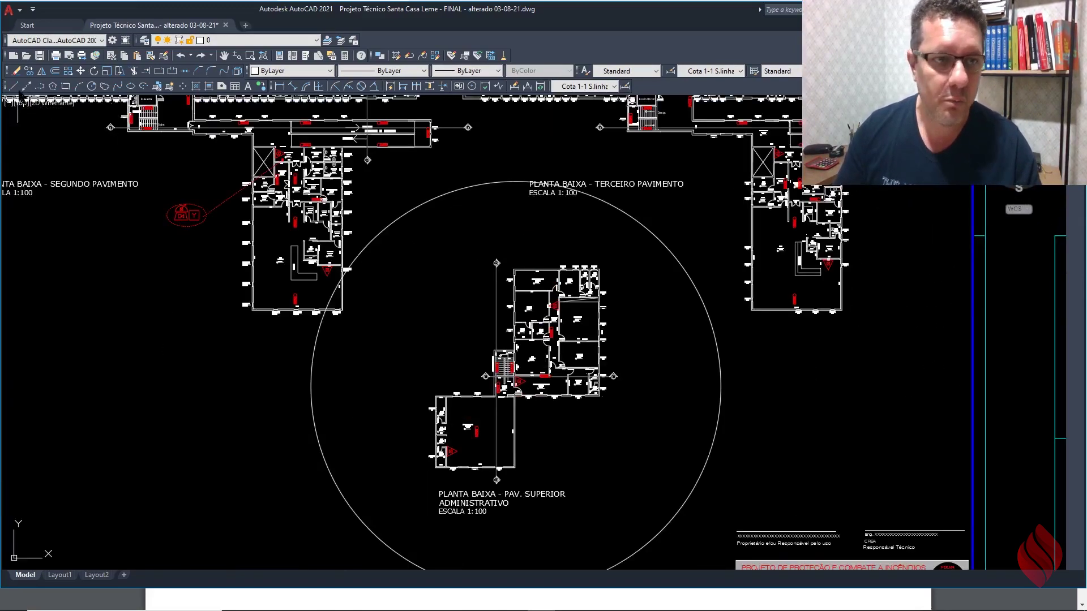
left_click(28, 71)
left_click(206, 182)
left_click(171, 246)
key("Return")
left_click(199, 220)
scroll(425, 374, "up", 4)
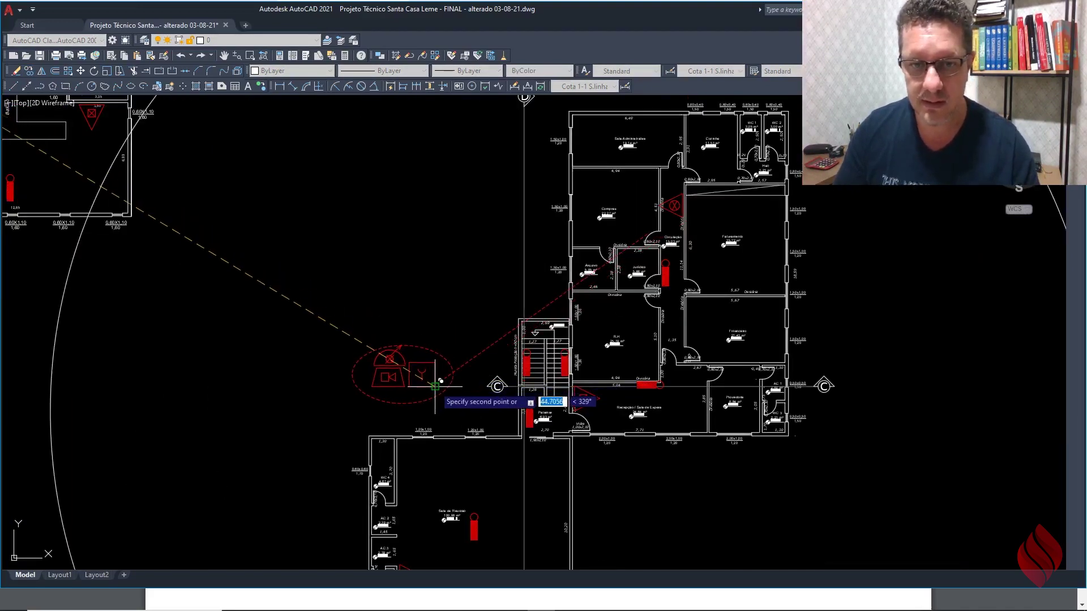
left_click(435, 386)
key("Escape")
Step: Stretch the copied leader's far end to the wall beside the red hatched symbol in Recepção / Sala de Espera
left_click(494, 356)
left_click(471, 360)
left_click(646, 233)
scroll(608, 371, "up", 8)
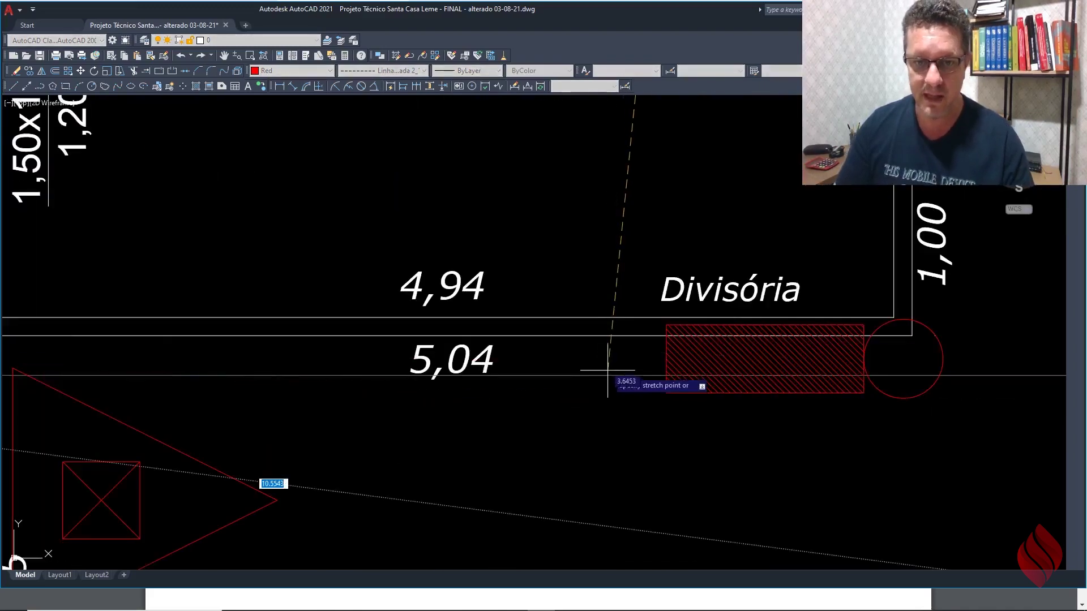
left_click(607, 359)
key("Escape")
scroll(717, 402, "down", 6)
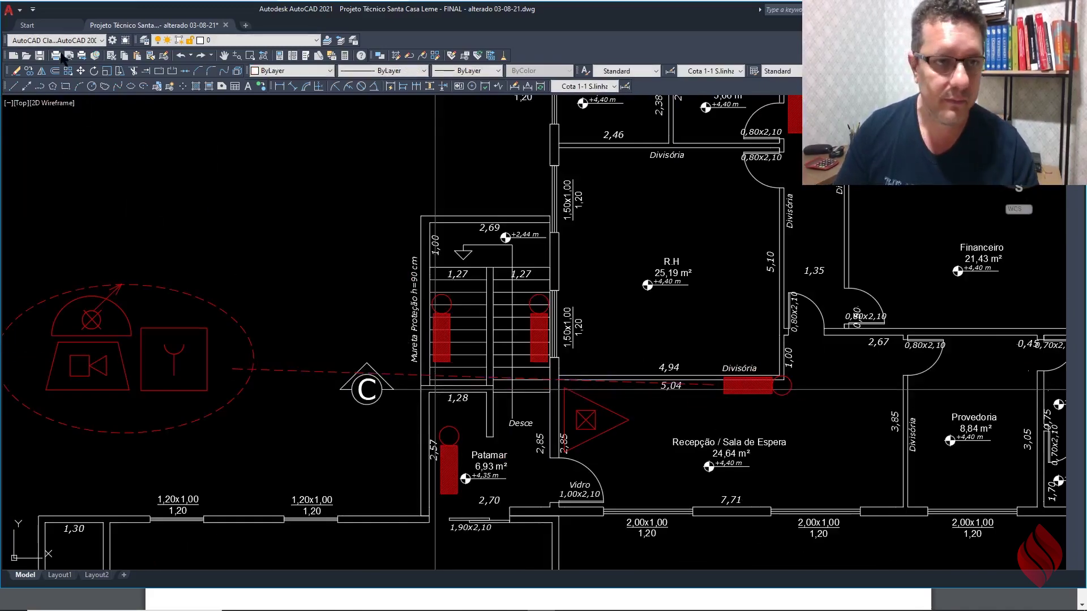
Step: Move the callout's ellipse and symbols up, clear of the section C marker beside the stairs
key("Return")
left_click(243, 232)
left_click(92, 356)
key("Return")
left_click(89, 368)
scroll(272, 308, "down", 4)
left_click(222, 226)
Step: Stretch the leader's start point up to the edge of the moved callout ellipse
left_click(258, 316)
left_click(245, 347)
left_click(254, 327)
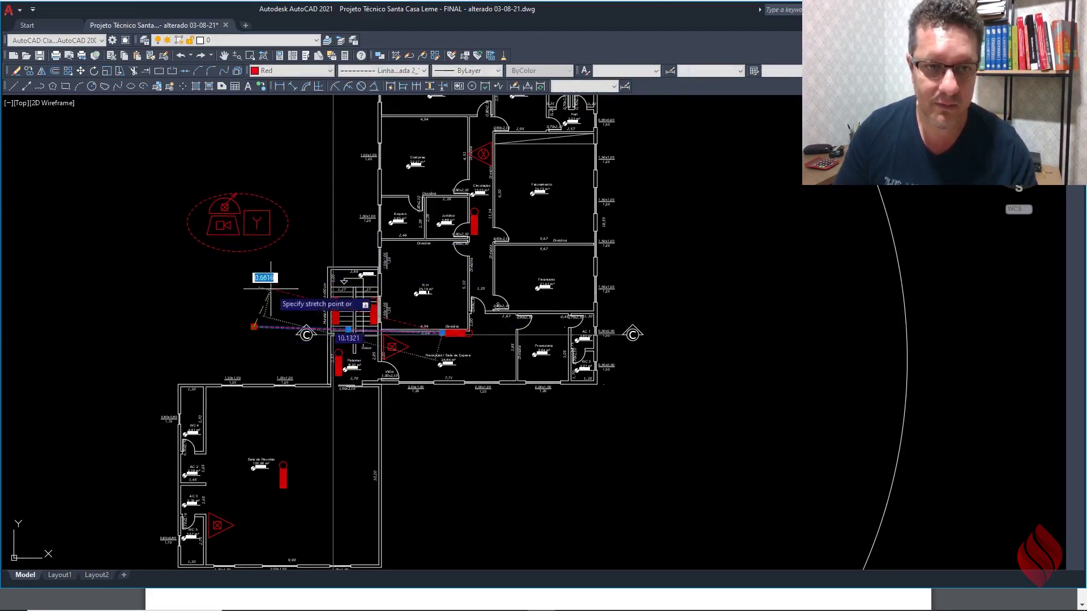
scroll(276, 231, "up", 3)
left_click(284, 220)
scroll(297, 221, "down", 3)
key("Escape")
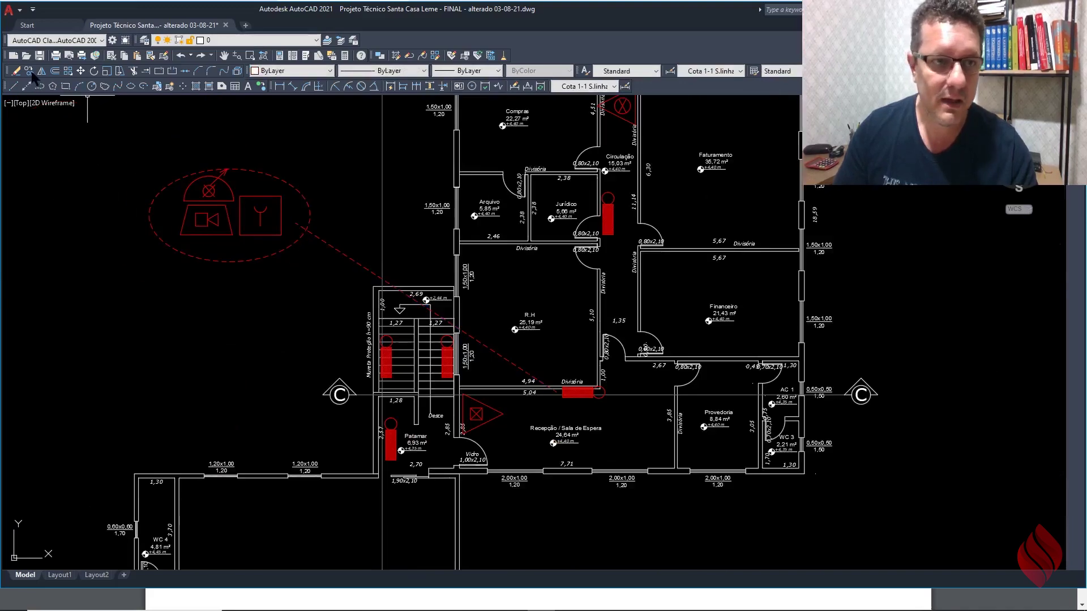
Step: Copy the filled red dot from an existing callout leader to the new leader's tip beside the Recepção hatched symbol
scroll(546, 425, "down", 6)
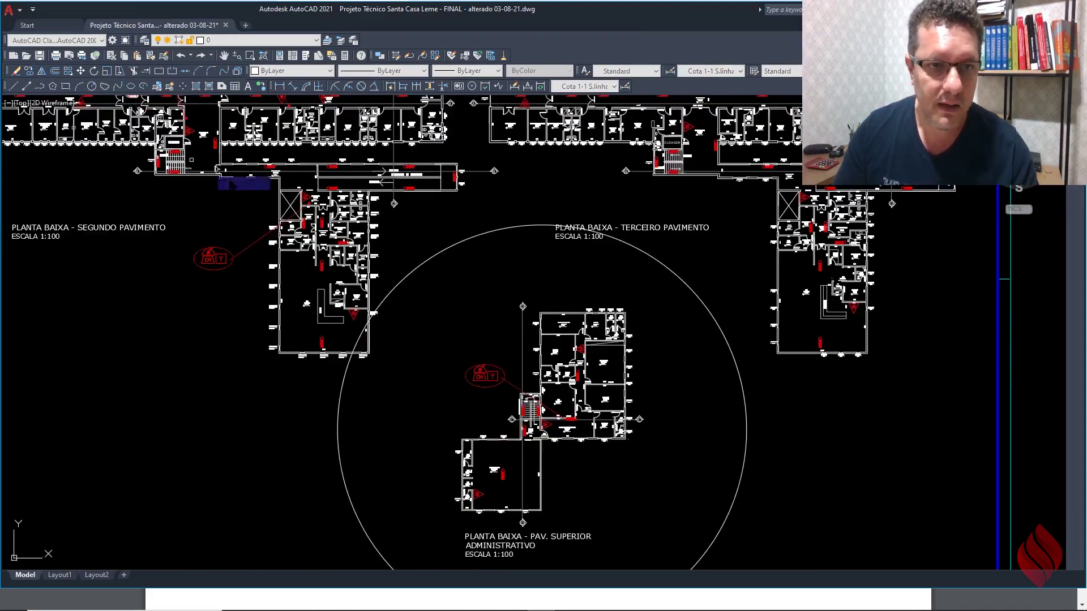
scroll(297, 206, "up", 12)
left_click(492, 137)
key("Return")
left_click(489, 142)
scroll(350, 150, "down", 12)
scroll(617, 396, "up", 10)
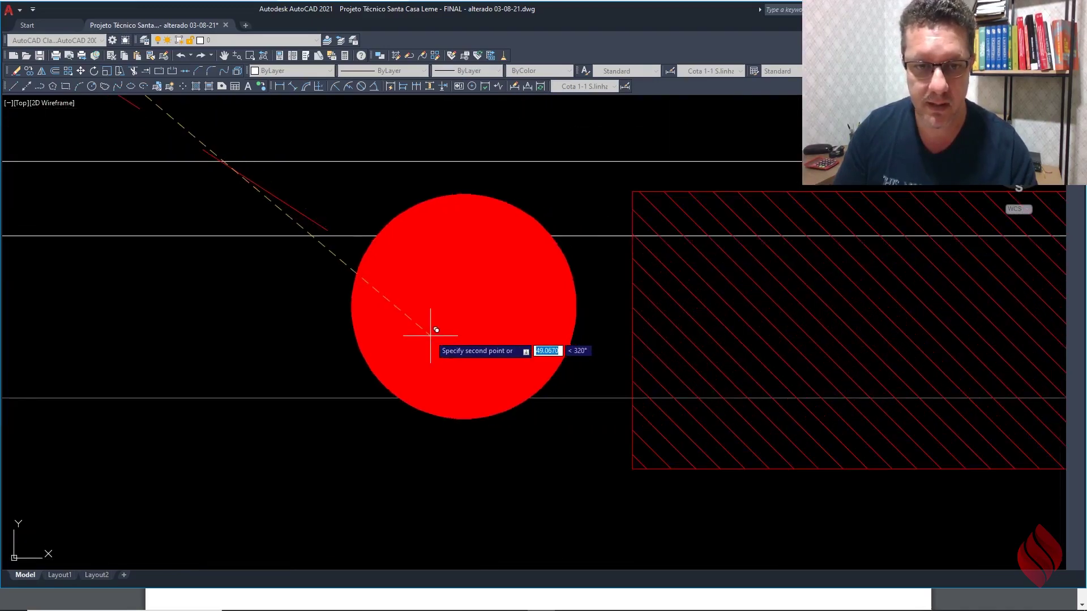
scroll(471, 360, "up", 3)
scroll(439, 383, "down", 10)
Step: Delete the large coverage circle around the administrative upper-floor plan
scroll(422, 374, "up", 2)
scroll(656, 338, "down", 4)
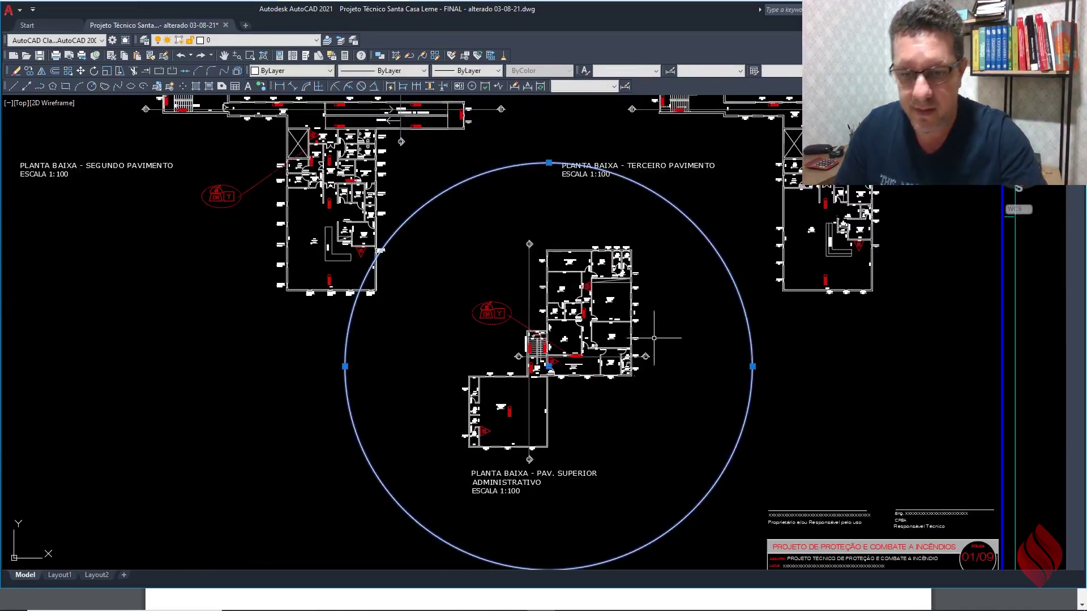
scroll(663, 338, "down", 5)
scroll(592, 260, "up", 6)
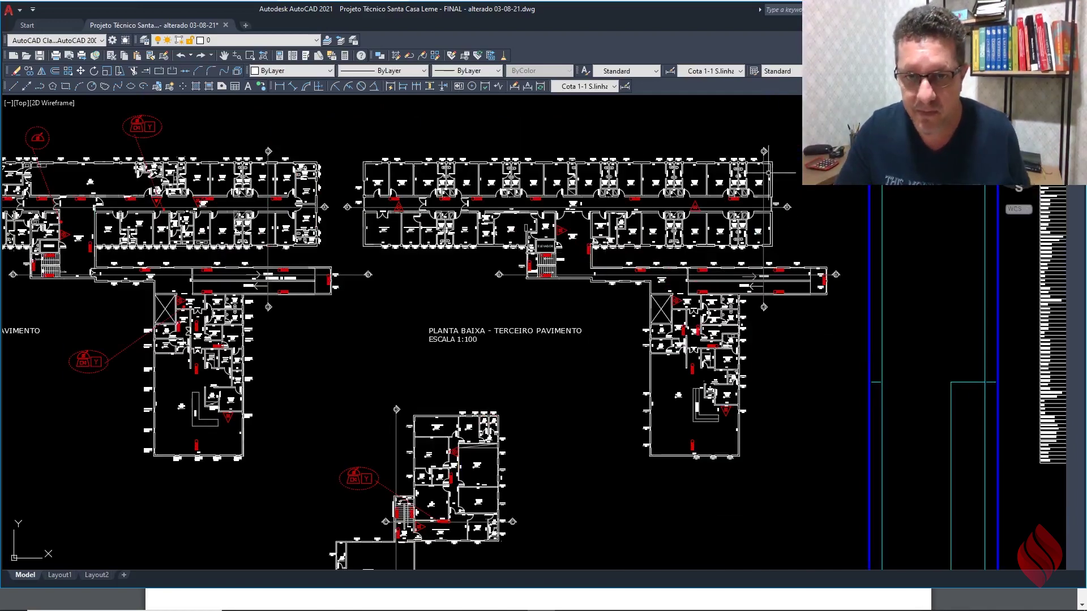
Step: Examine the Térreo ground-floor plan with its callouts and compare it with the neighbouring upper-floor sheet
scroll(281, 280, "down", 2)
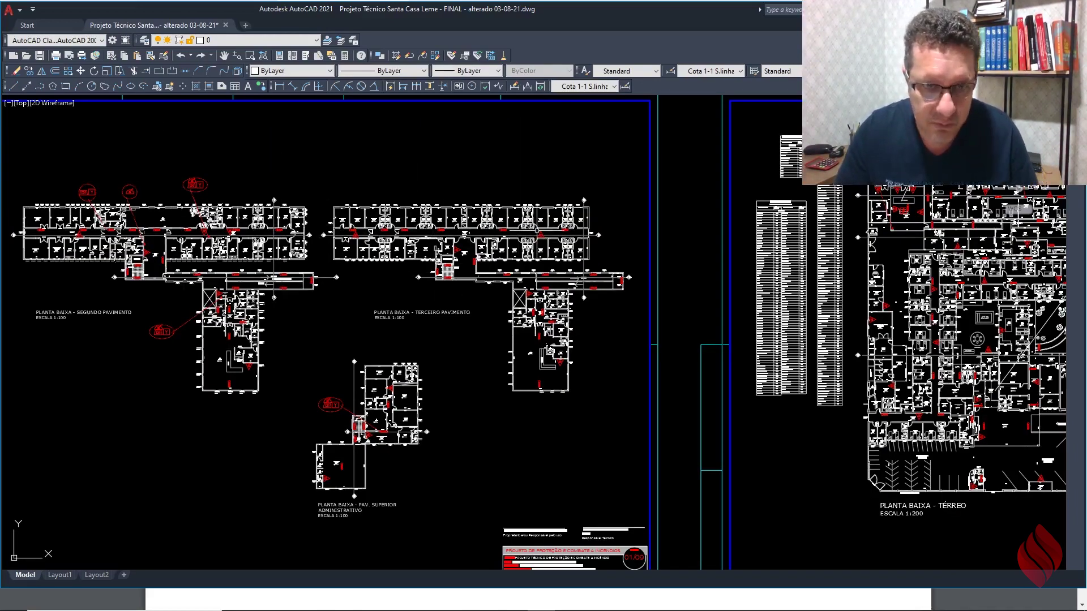
scroll(529, 283, "down", 6)
scroll(721, 226, "up", 4)
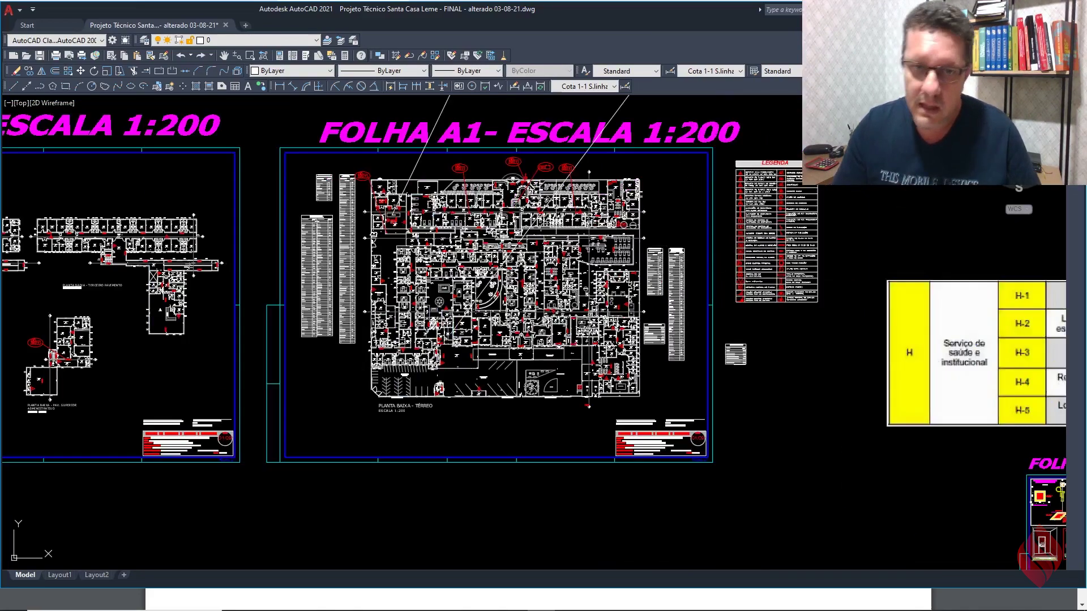
scroll(430, 443, "up", 2)
scroll(430, 443, "up", 1)
scroll(430, 443, "down", 2)
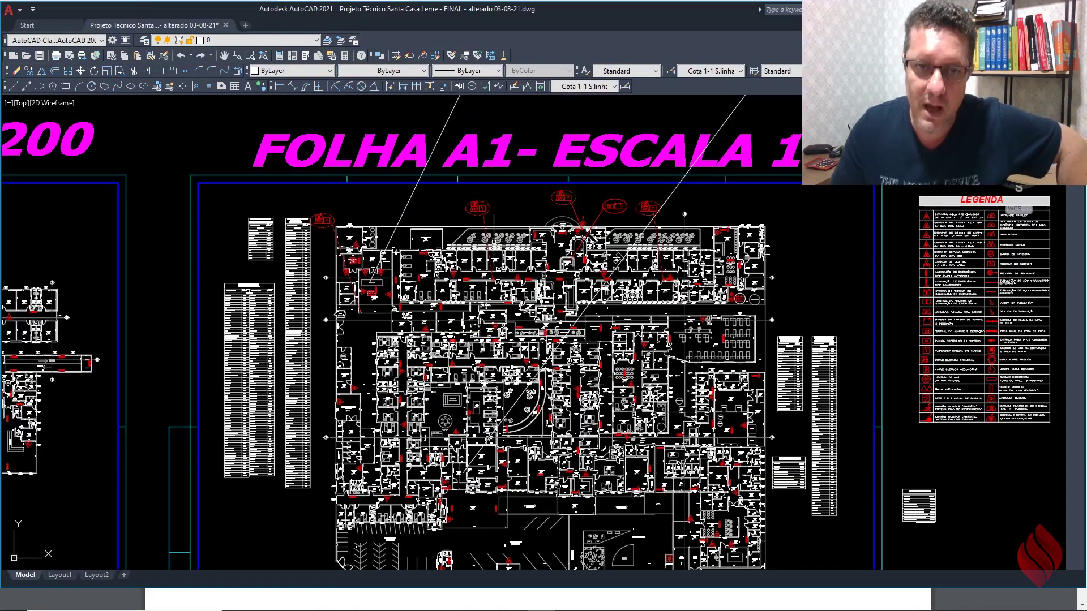
scroll(430, 443, "up", 1)
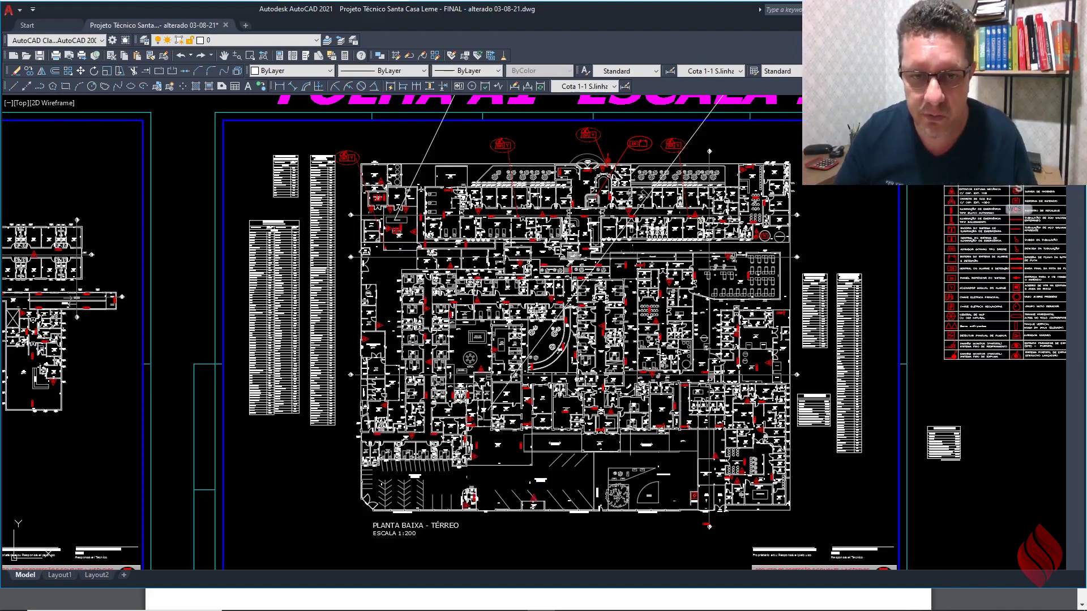
scroll(591, 348, "down", 2)
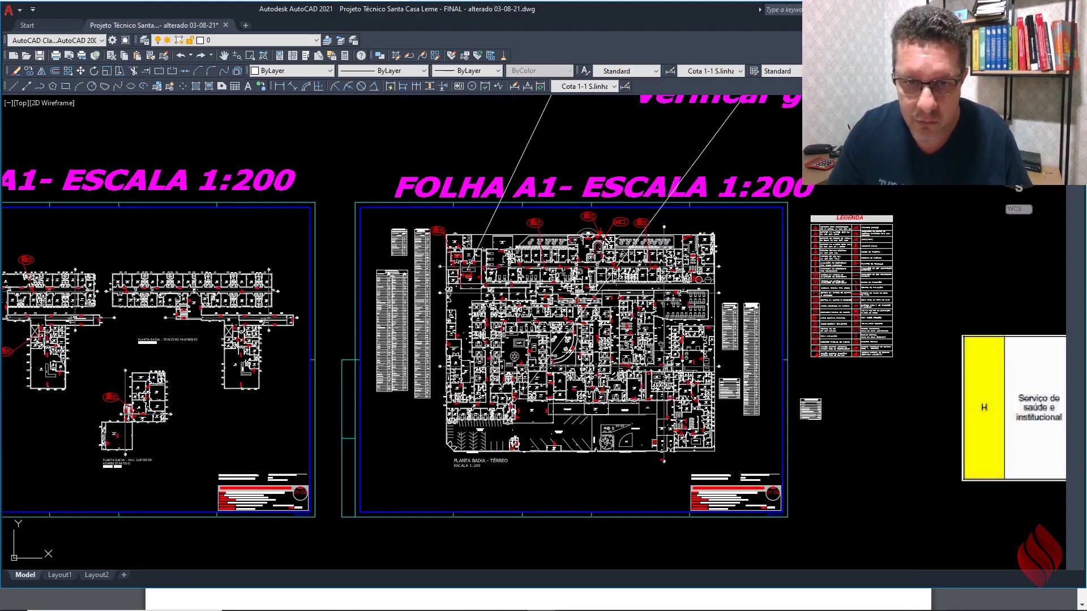
middle_click_drag(688, 416, 656, 361)
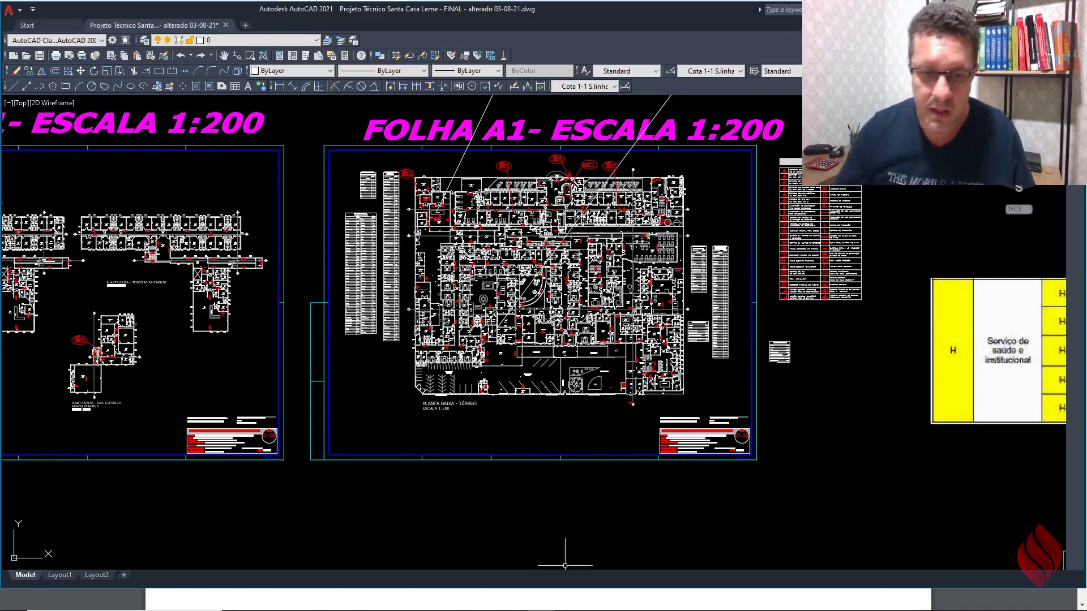
scroll(553, 278, "up", 4)
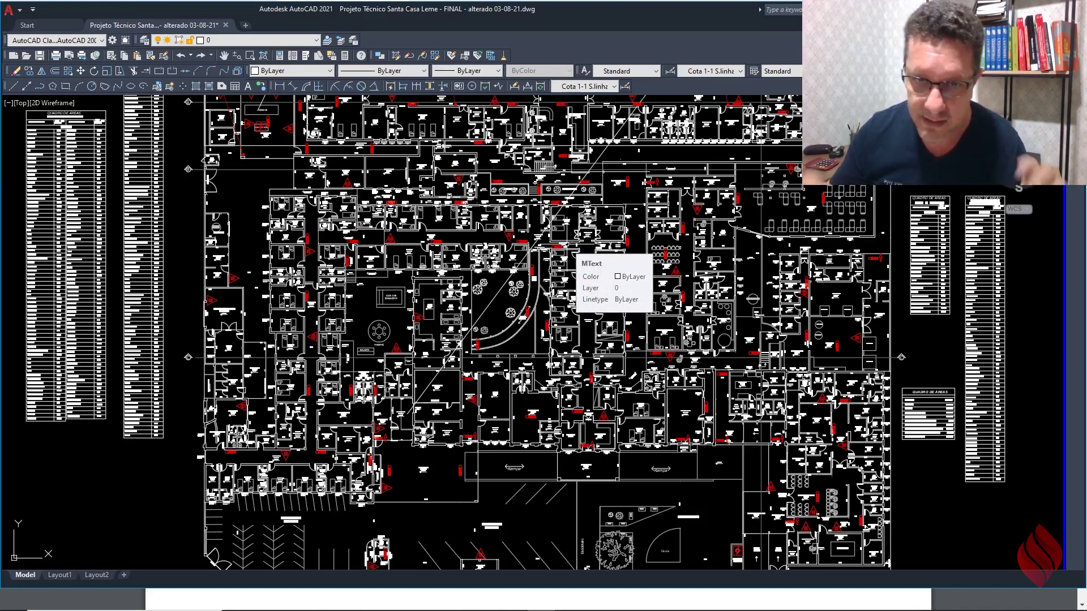
scroll(501, 230, "down", 4)
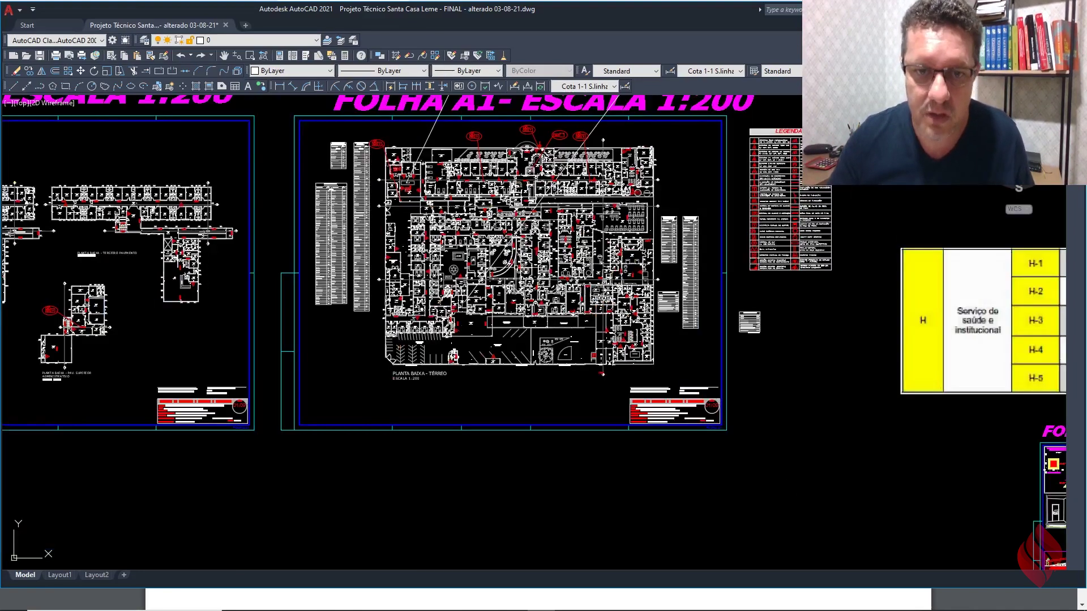
scroll(747, 306, "down", 2)
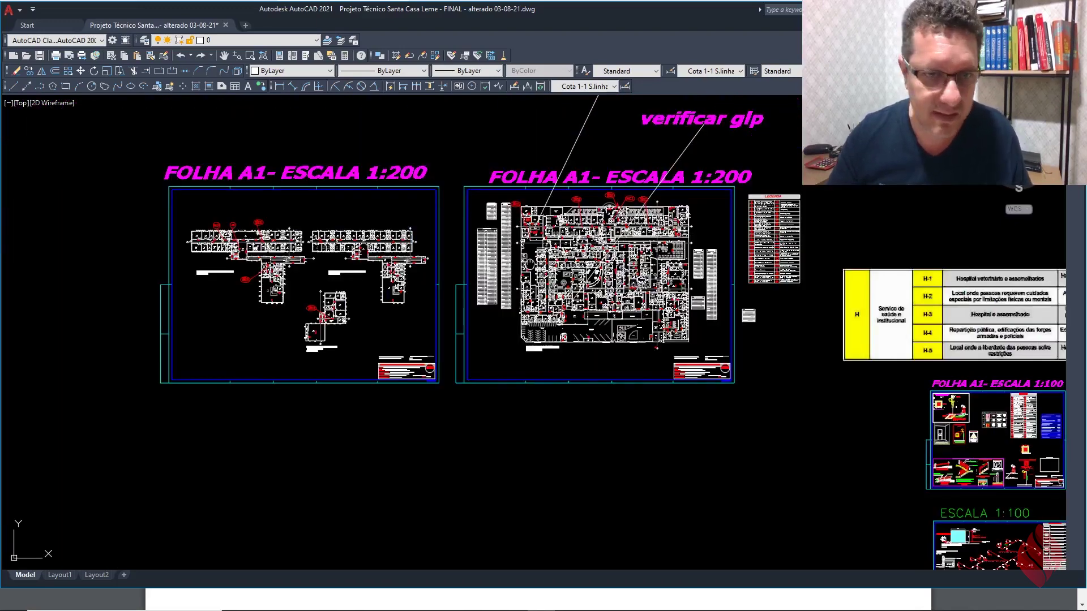